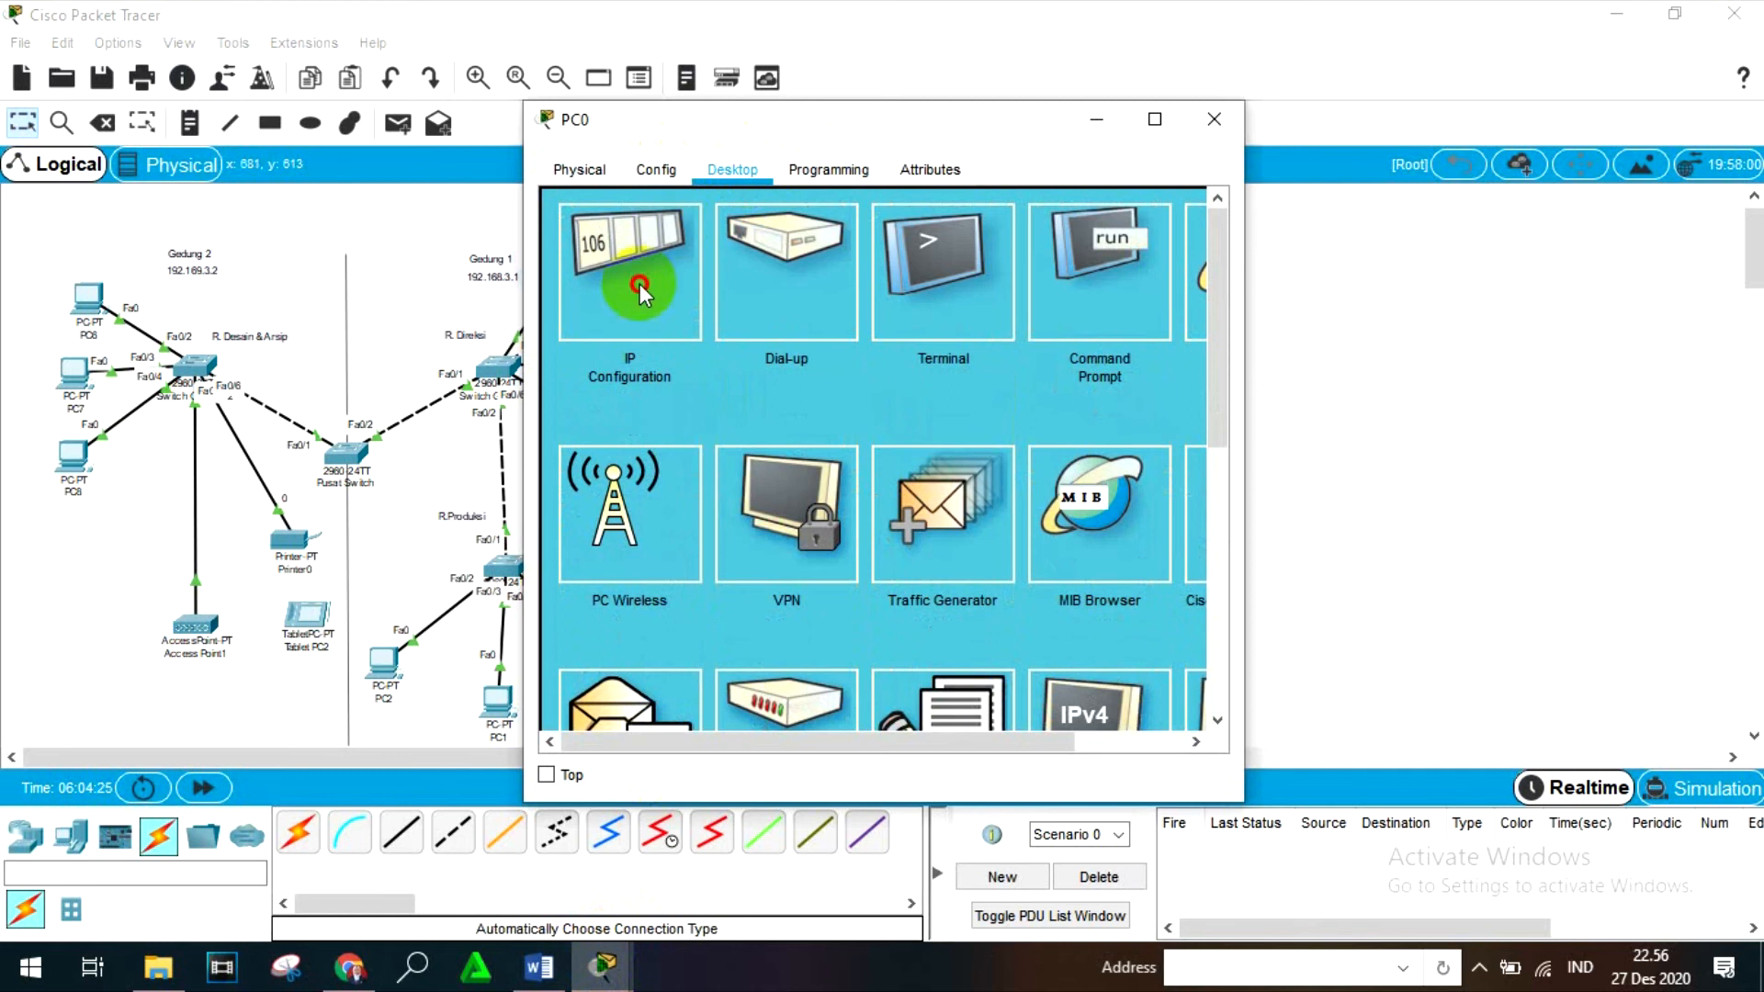
- Open PC0's IP configuration and set its static IPv4 address to 192.168.3.3
left_click(630, 271)
left_click(807, 350)
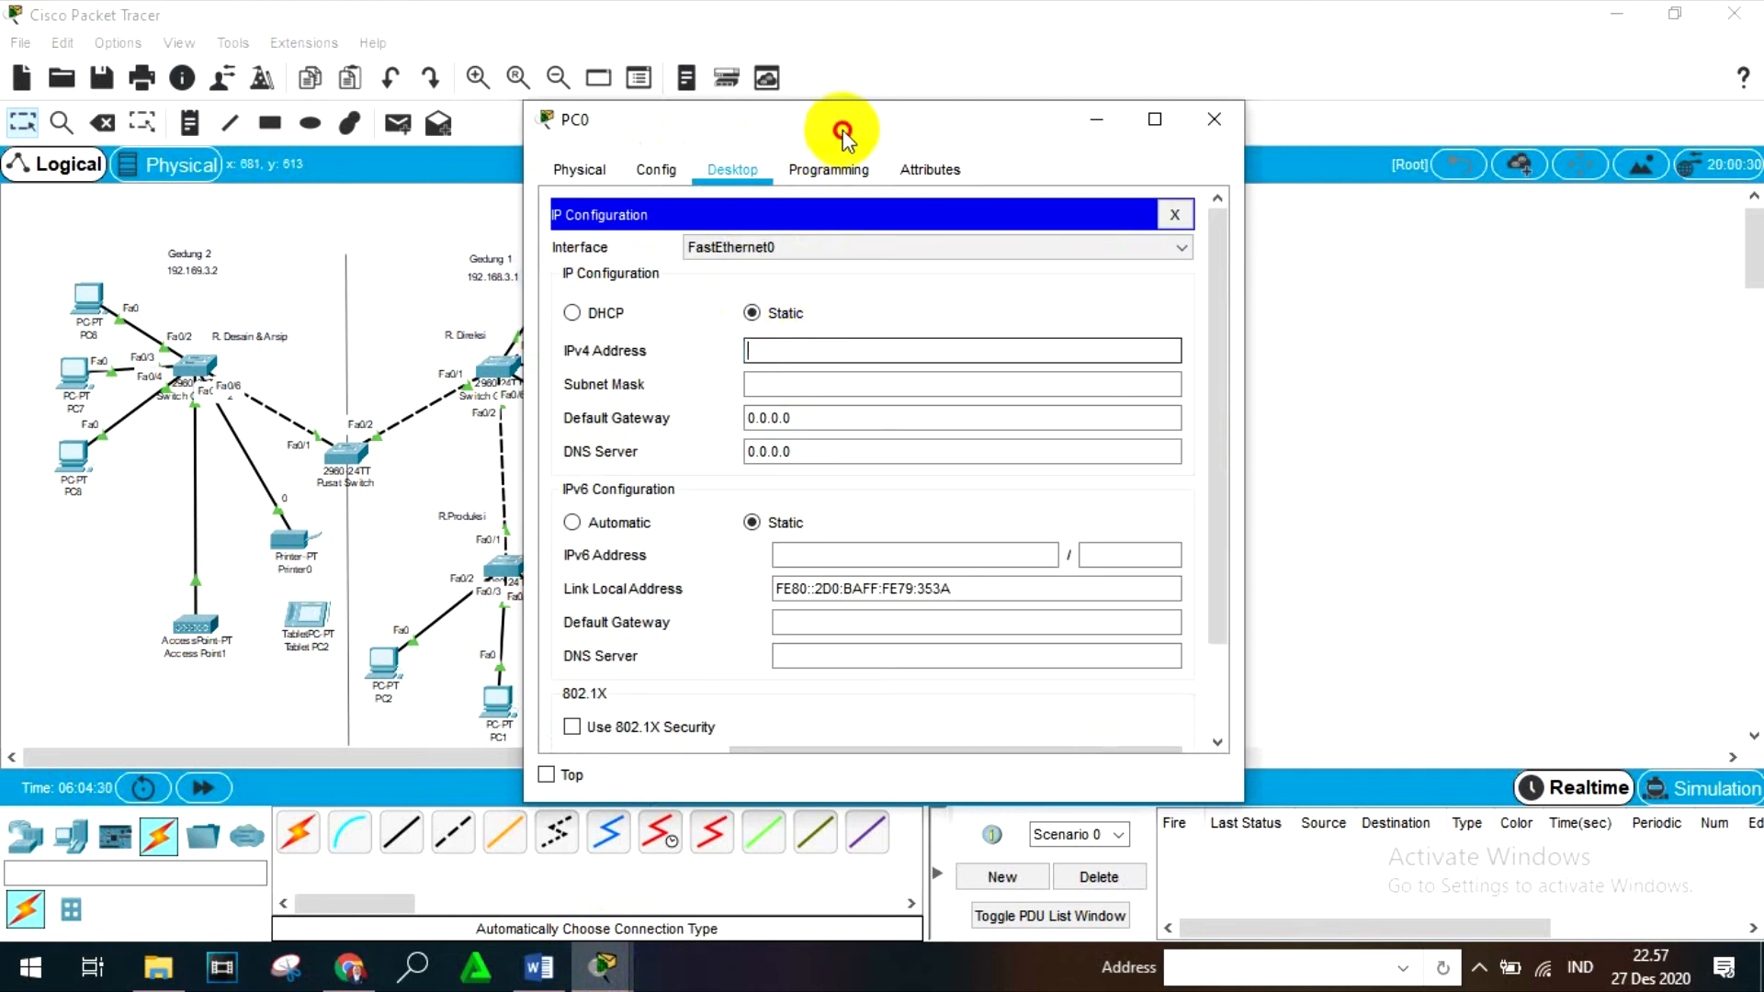
left_click_drag(839, 124, 1039, 179)
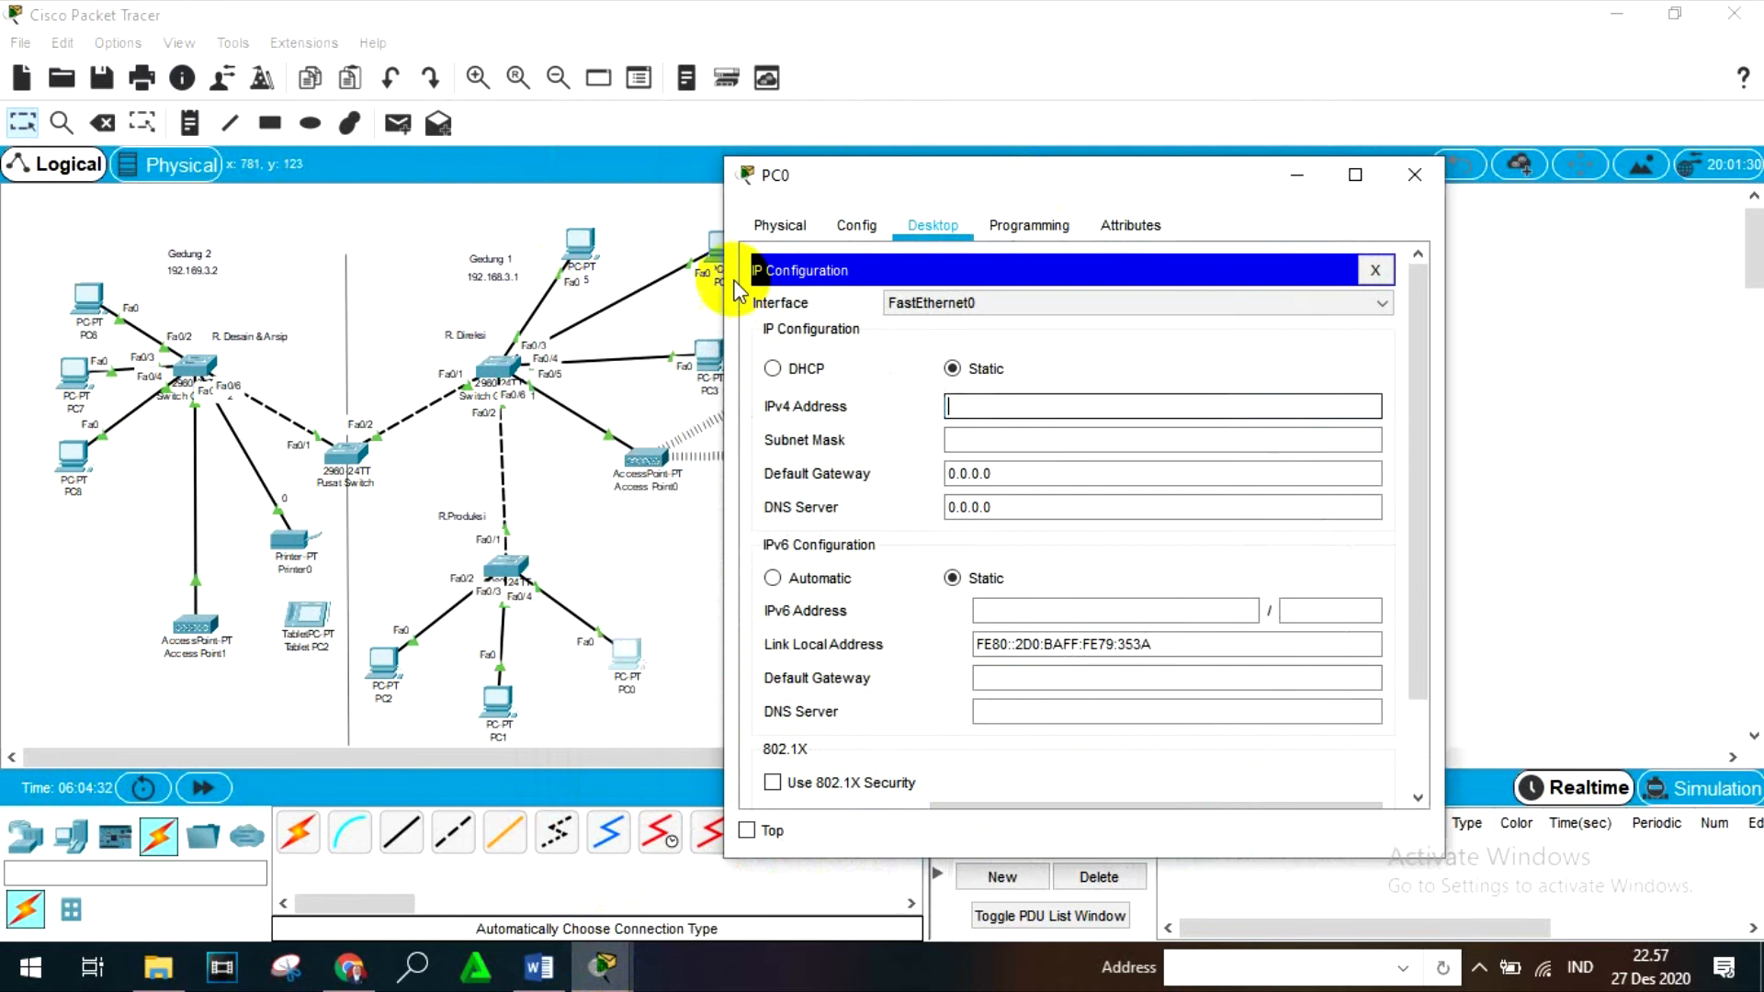
type("192.168.1.")
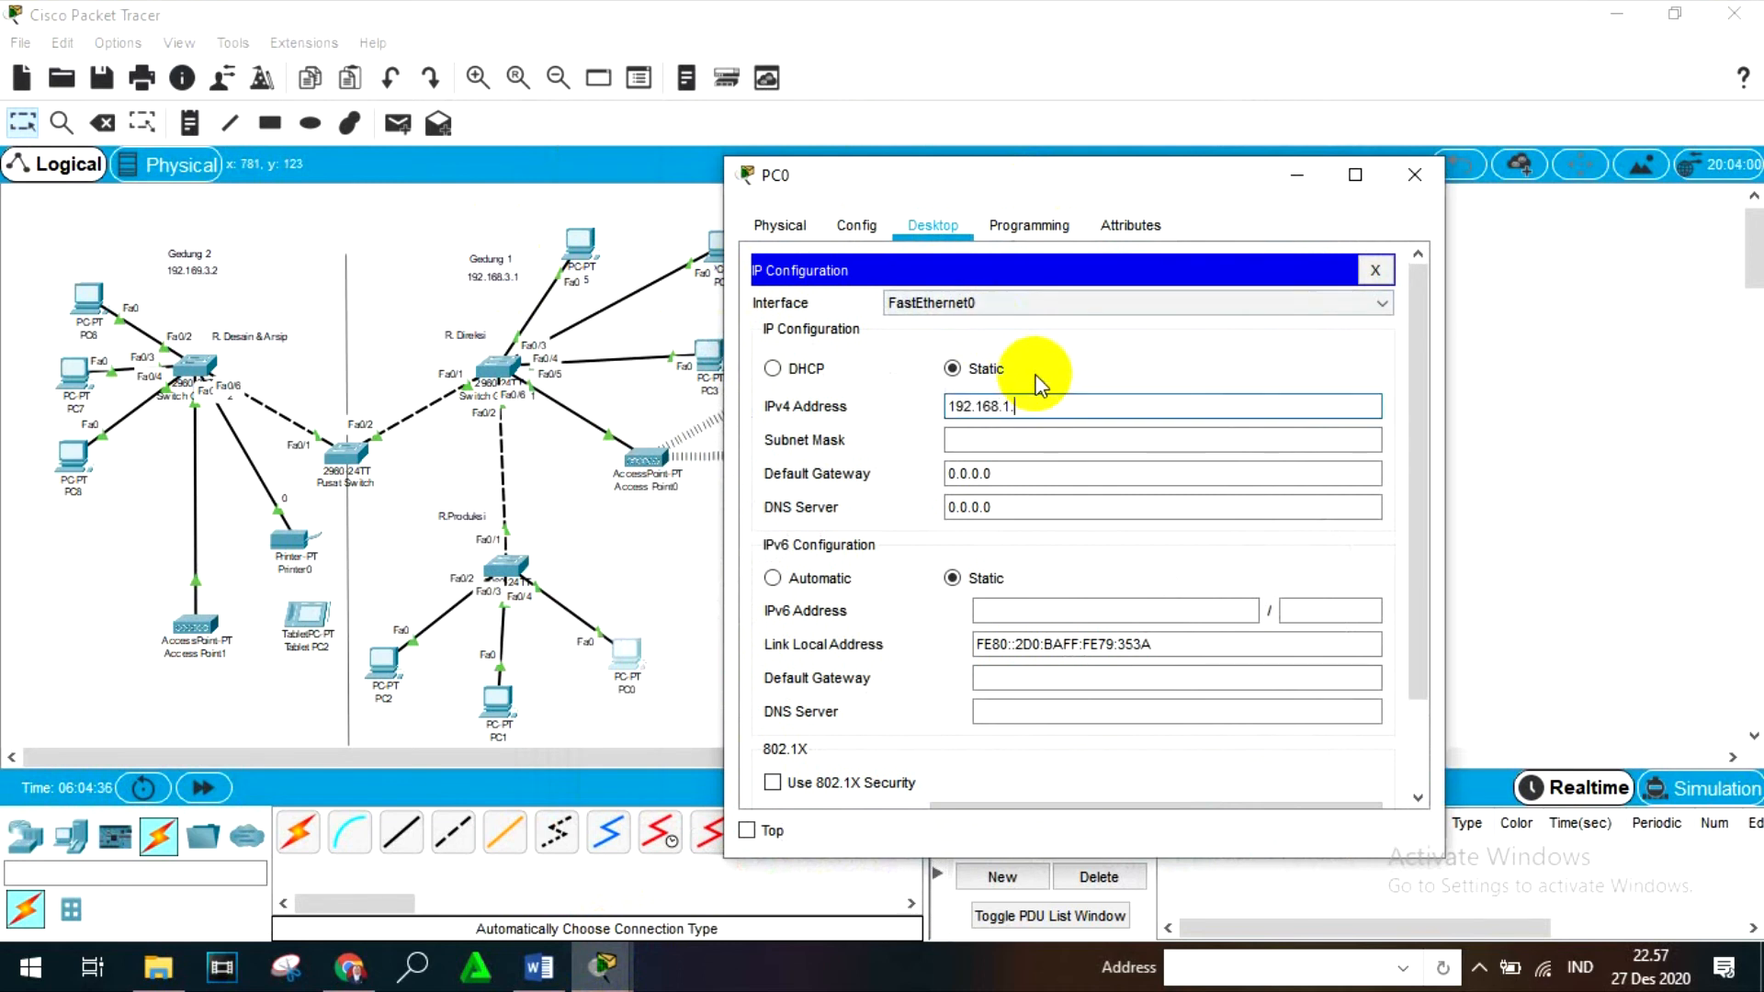
key("BackSpace")
key("BackSpace")
type("3")
- Set PC0's subnet mask to 255.255.255.128, clear its default gateway and close the device window
left_click(1053, 445)
key("BackSpace")
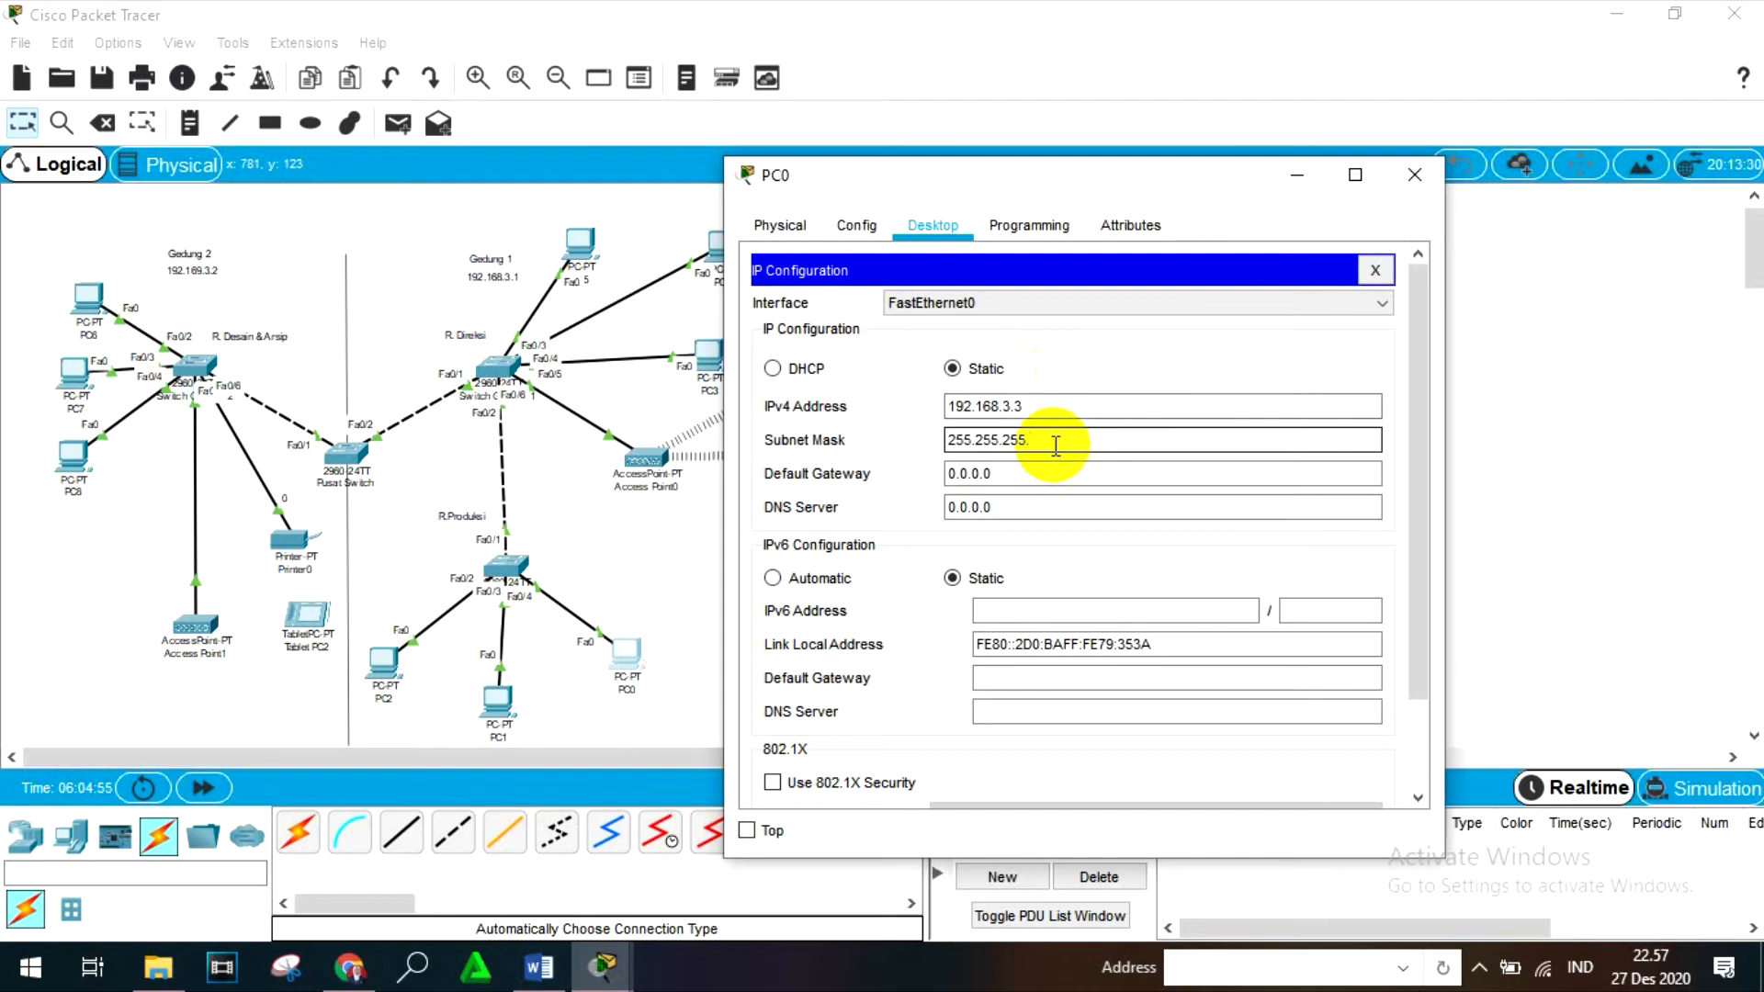
type("18")
key("BackSpace")
type("28")
left_click(1006, 474)
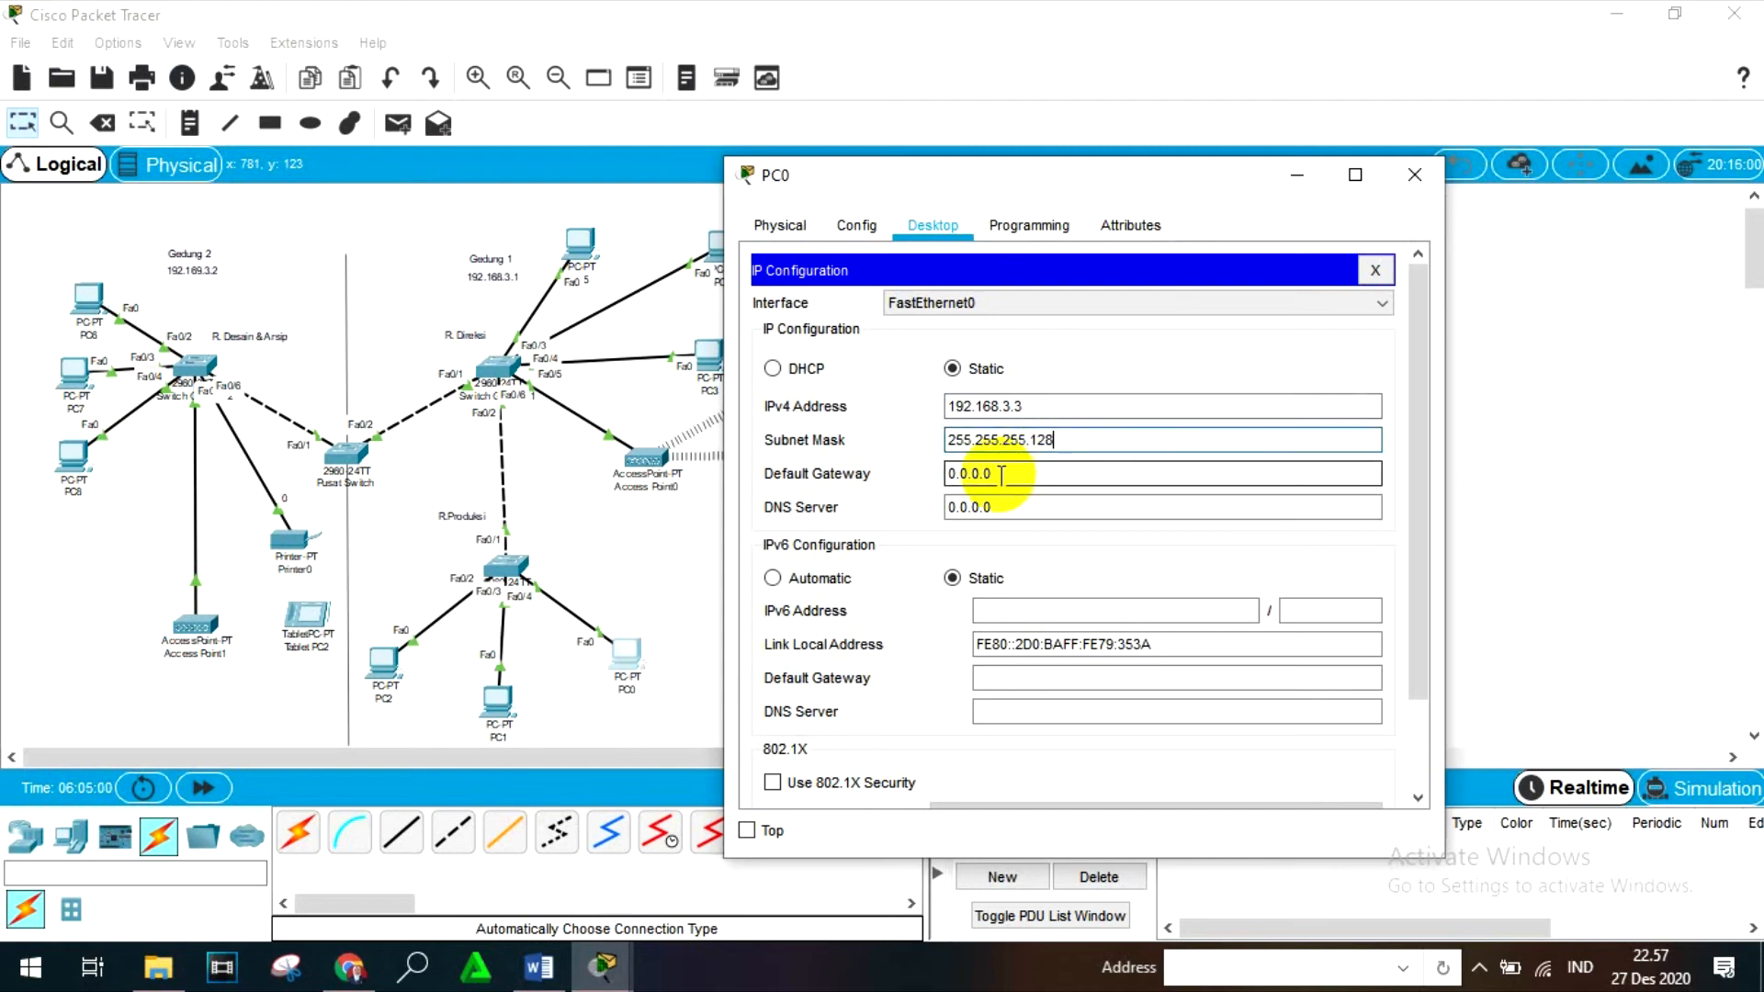
left_click_drag(1005, 474, 947, 476)
key("BackSpace")
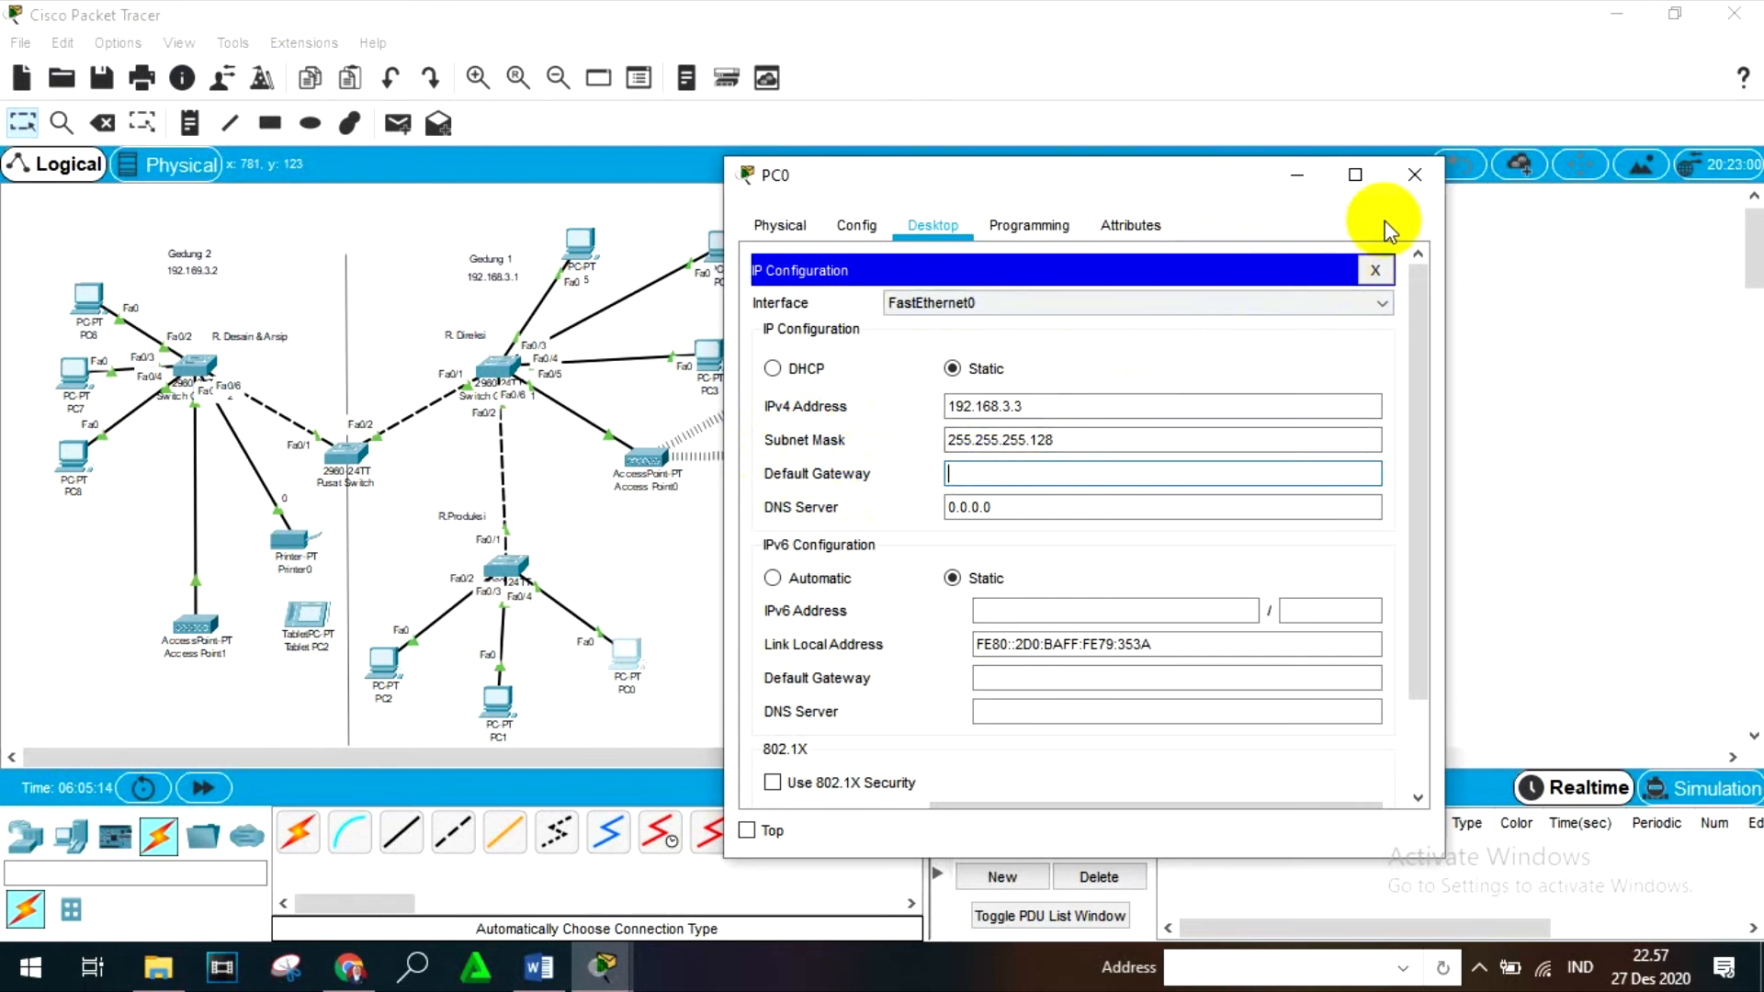
left_click(1413, 175)
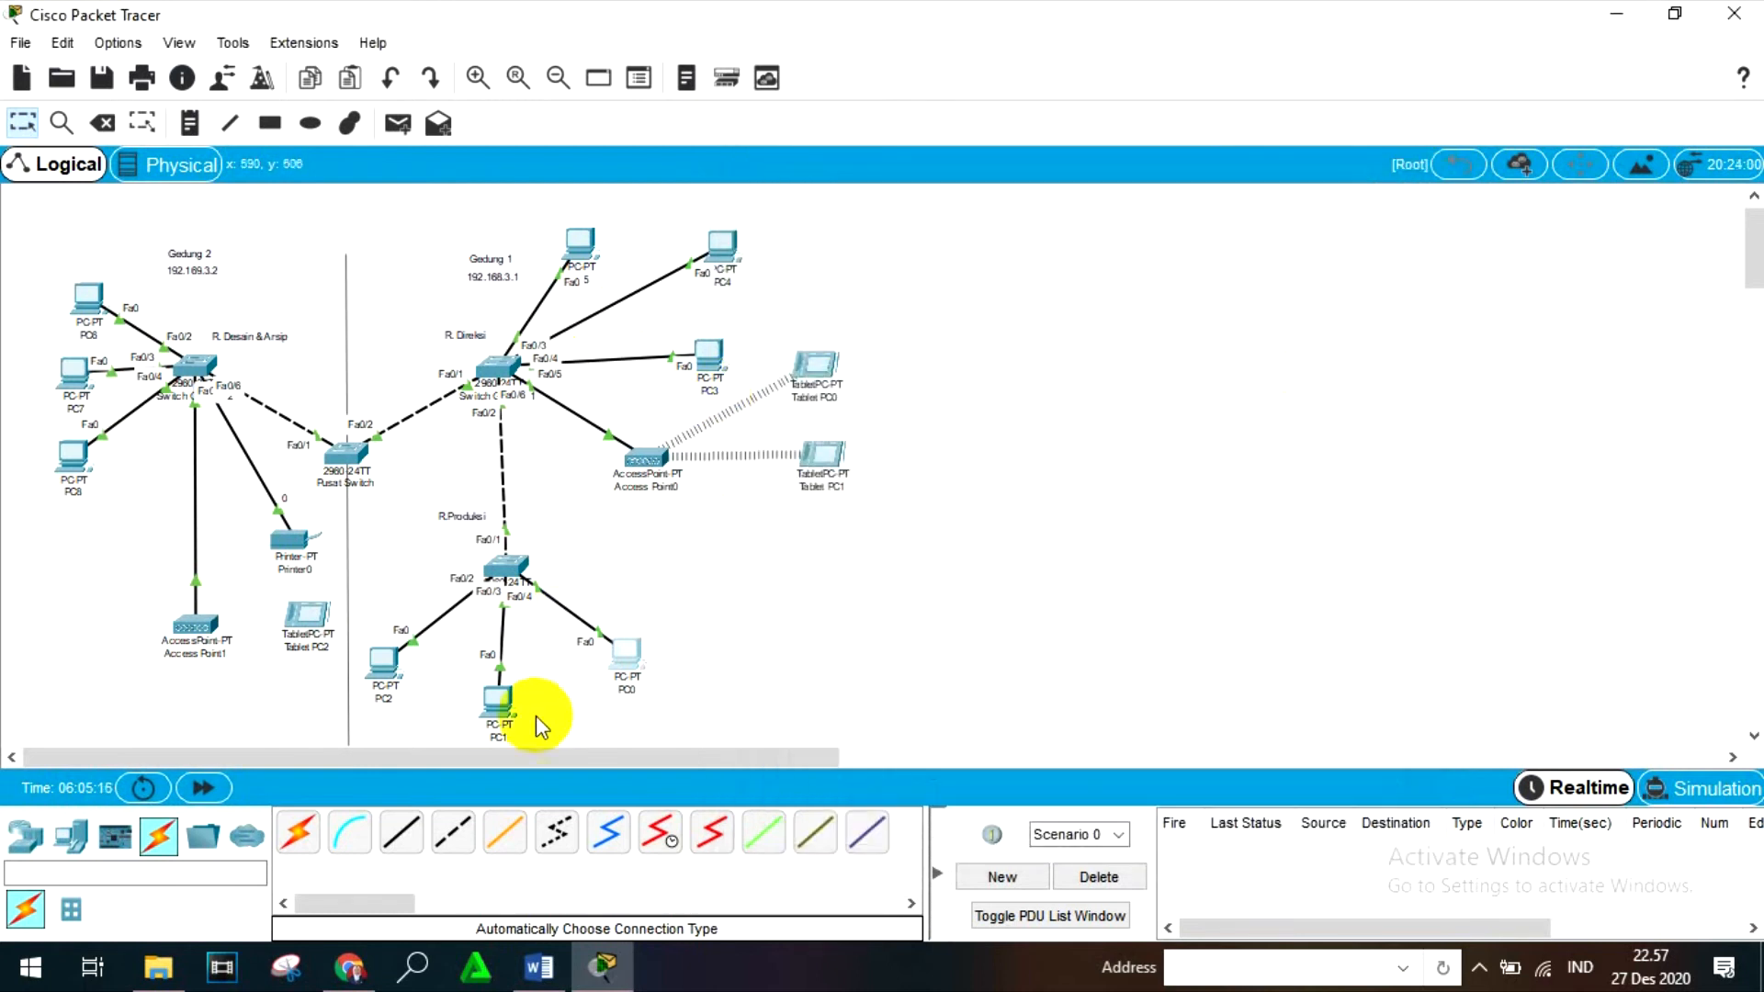
- Open PC1's IP configuration and set its static IPv4 address to 192.168.3.5
left_click(496, 701)
left_click(731, 171)
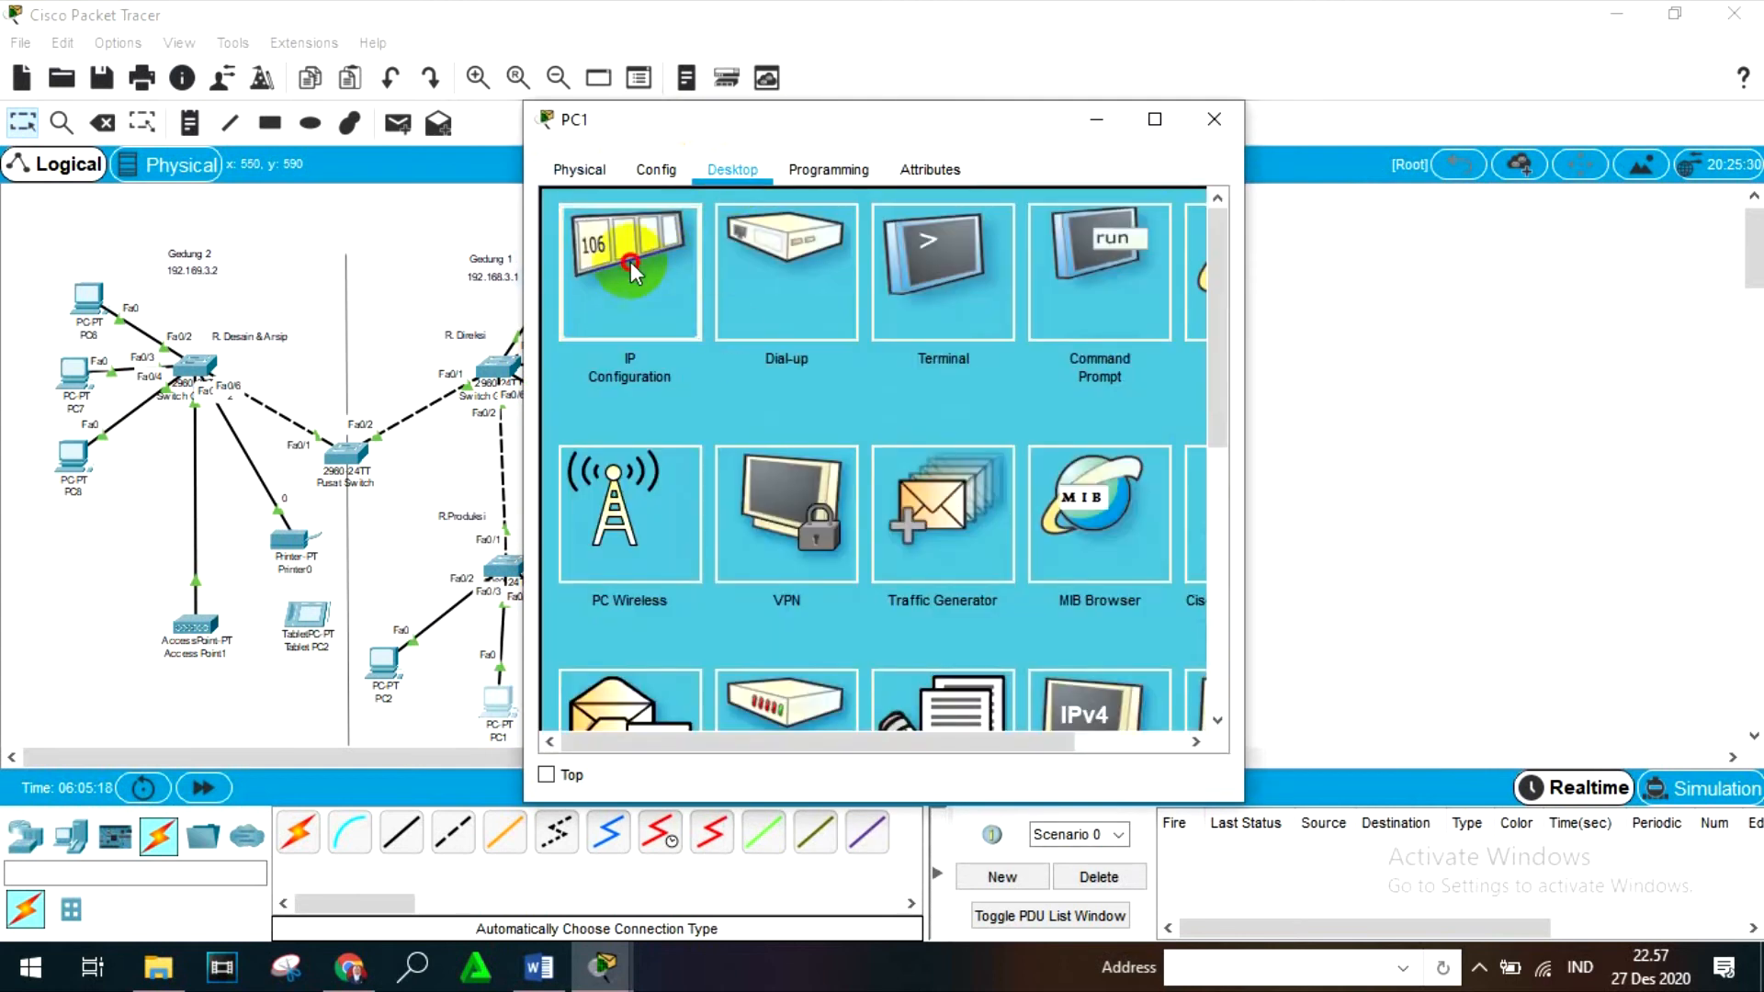
left_click(631, 262)
left_click(772, 350)
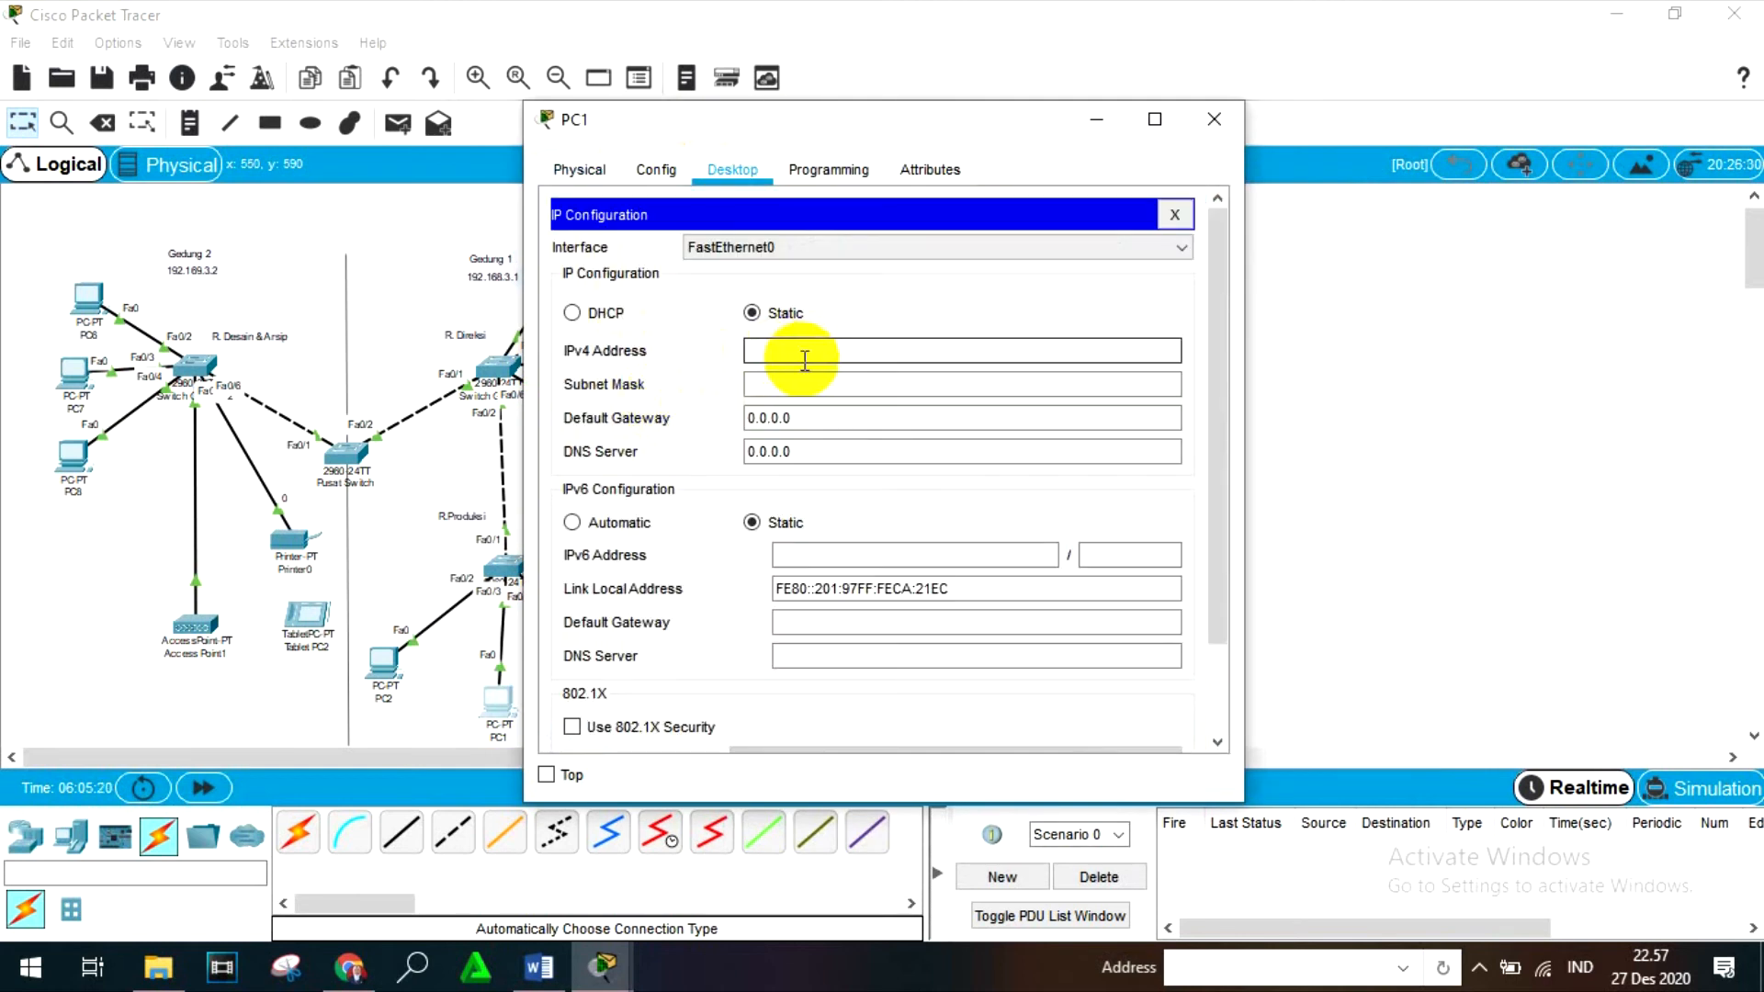
type("192.168.1")
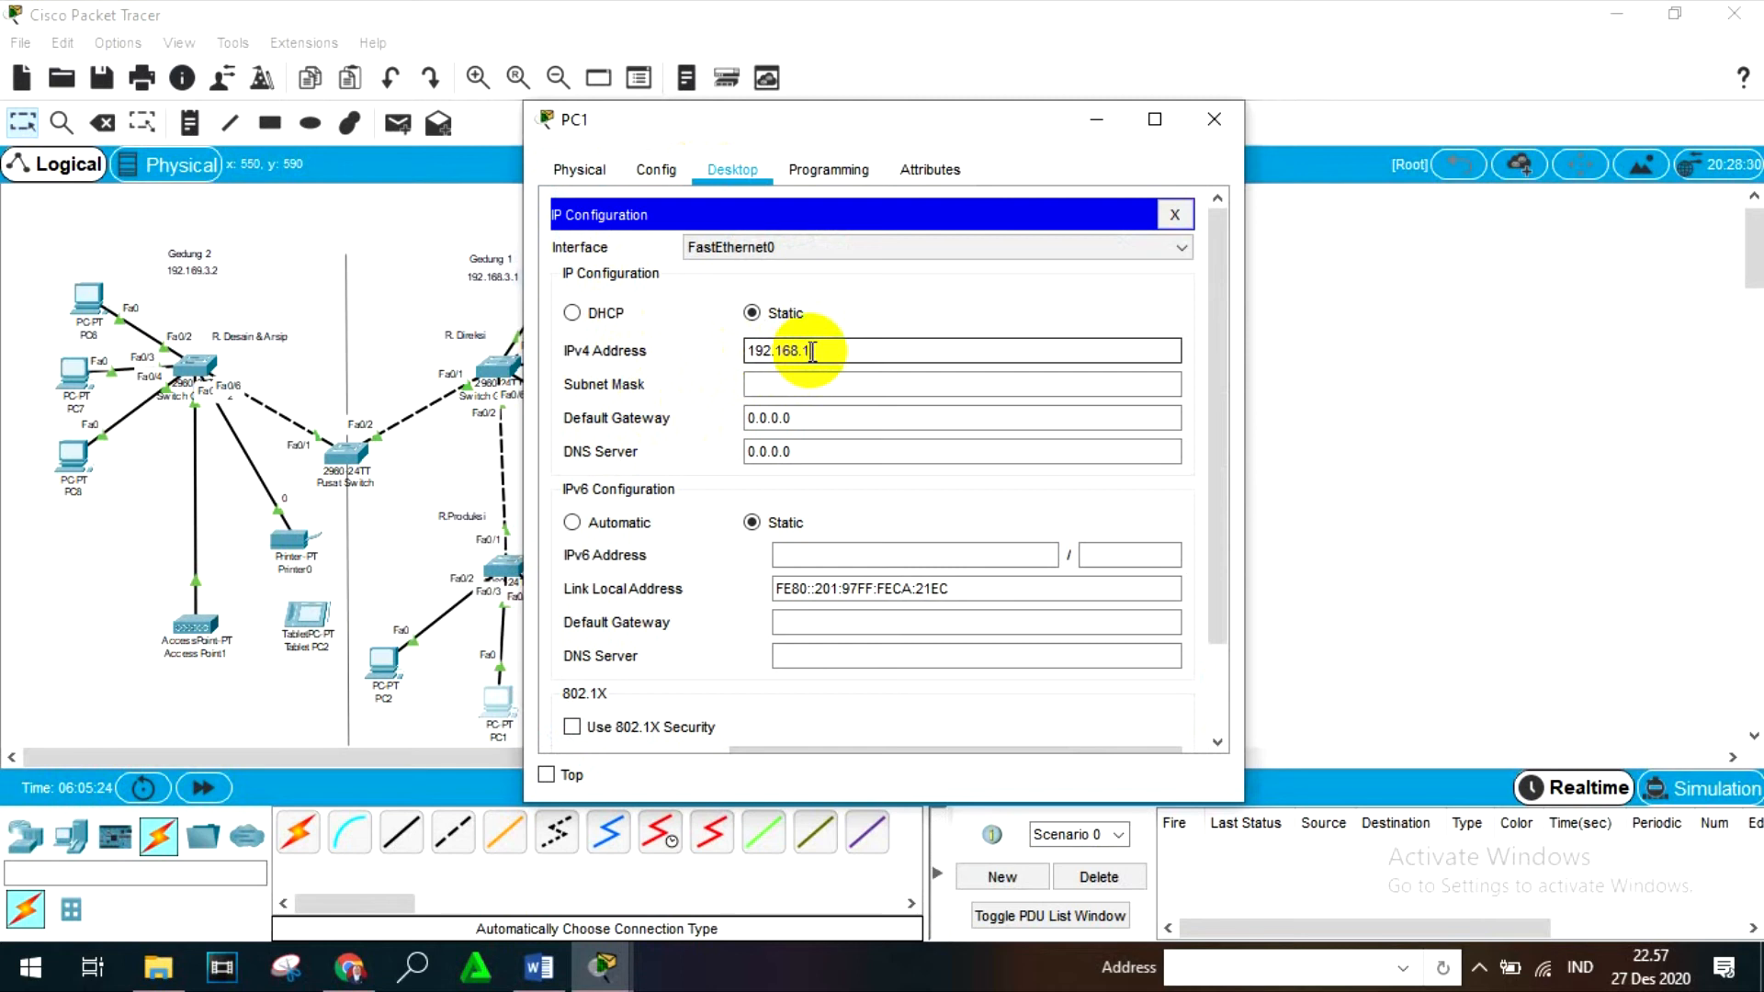
key("BackSpace")
type("3.5")
- Set PC1's subnet mask to 255.255.255.128 and close the device window
left_click(860, 391)
key("BackSpace")
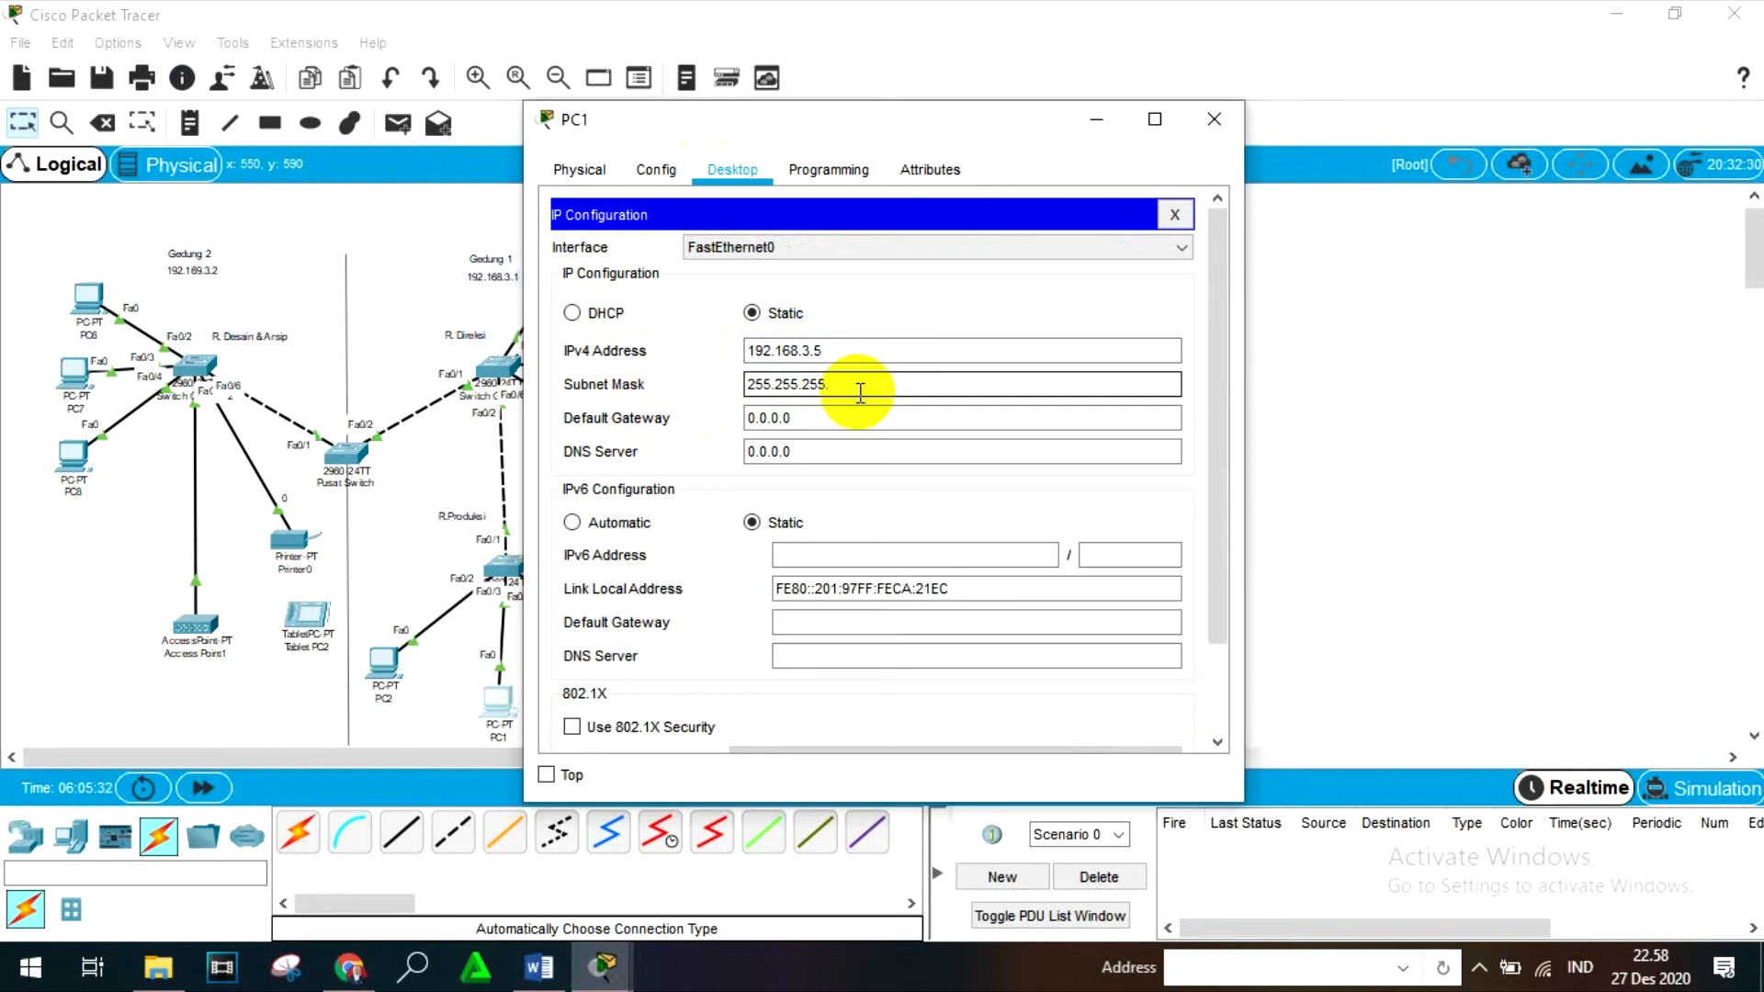
type("192.168")
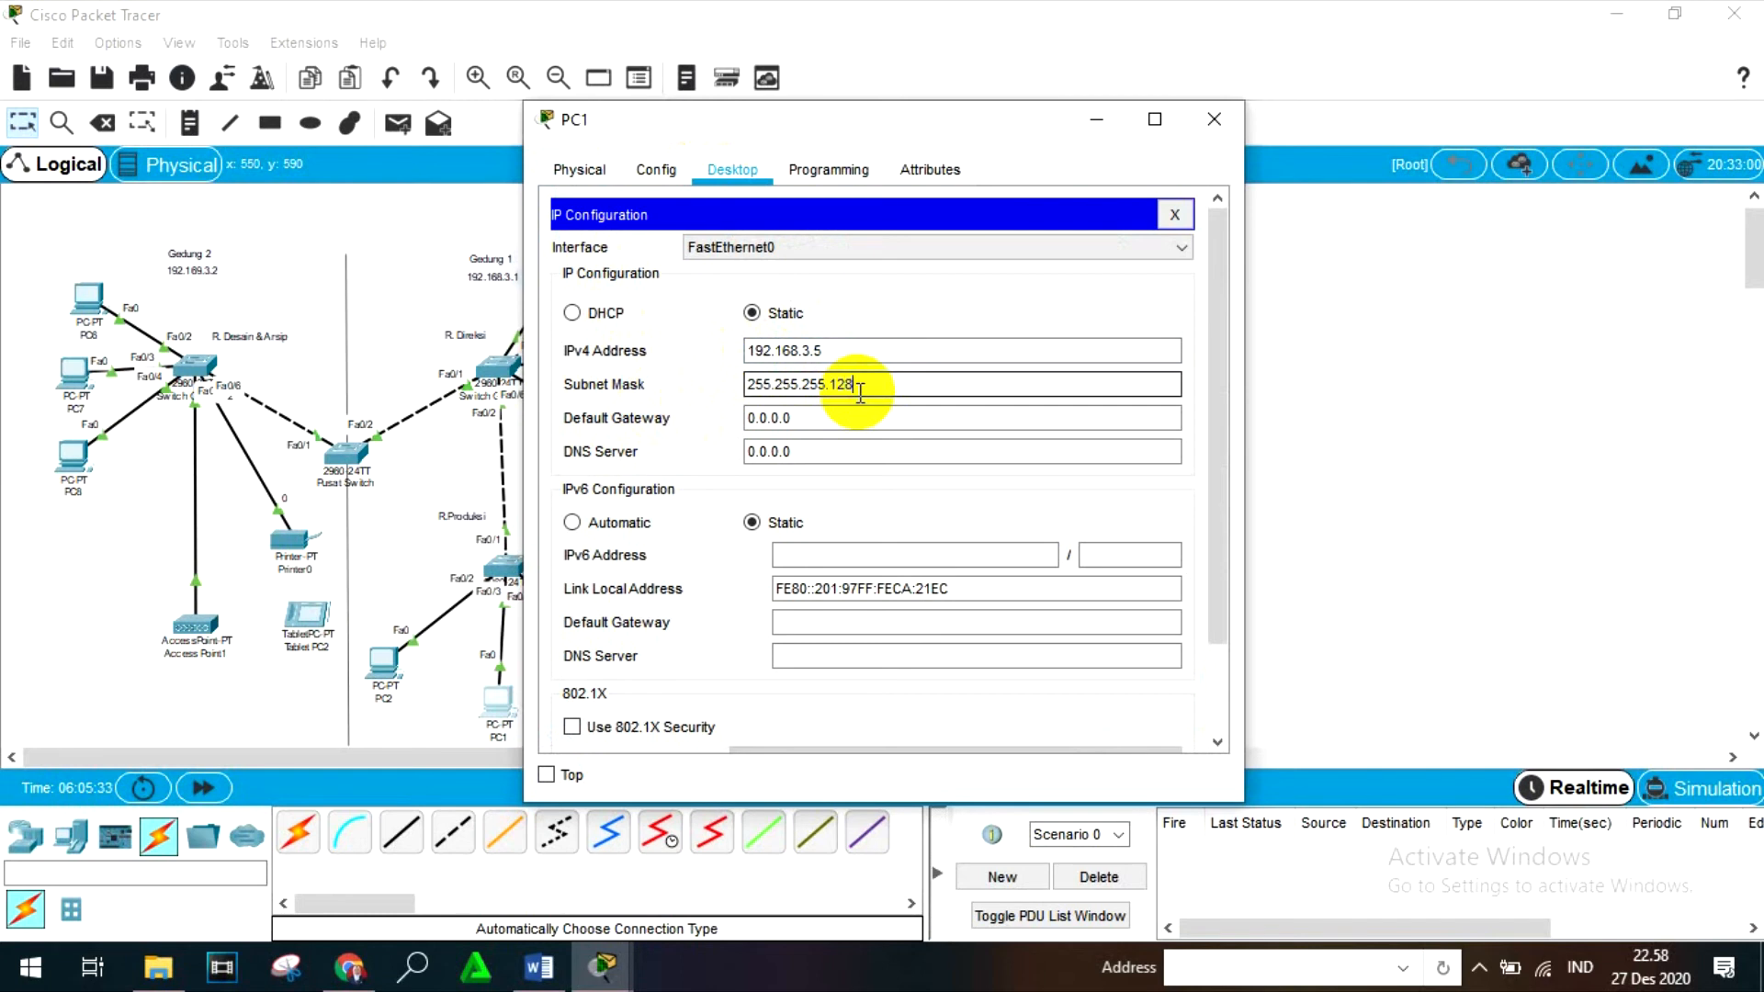
left_click(1213, 118)
- Try to give PC2 the static IPv4 address 192.168.3.5, then clear the entry and close its window
left_click(382, 663)
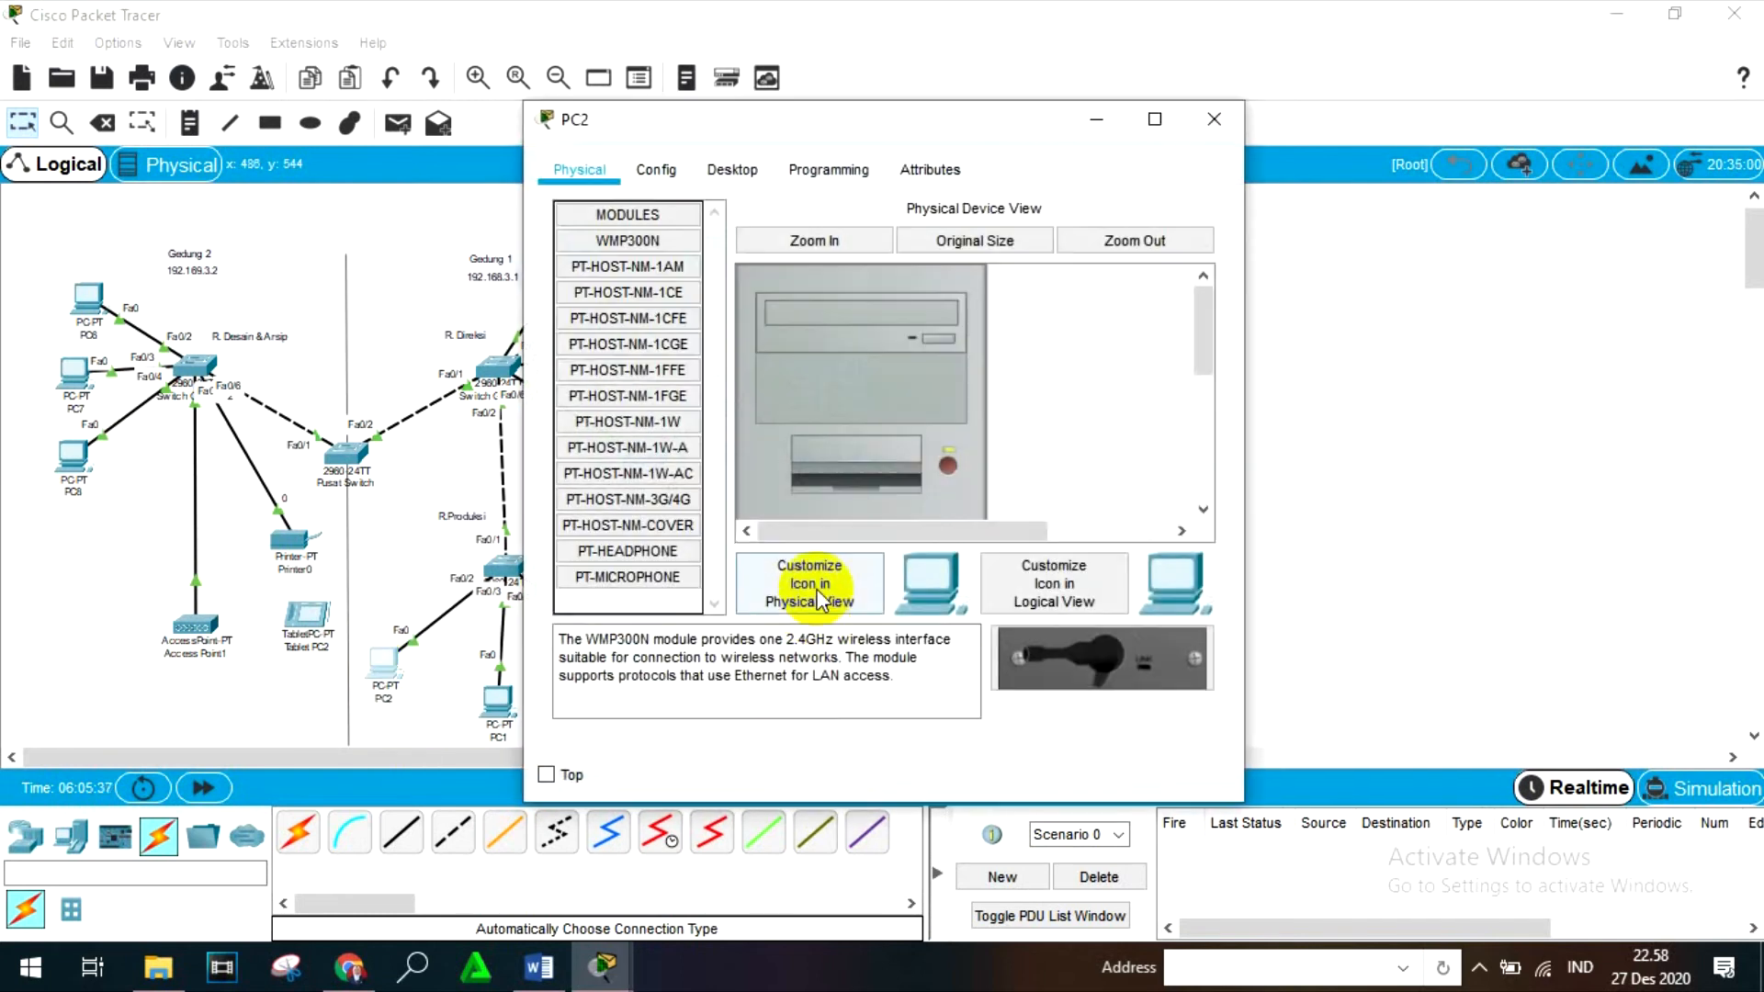
left_click(717, 168)
left_click(620, 260)
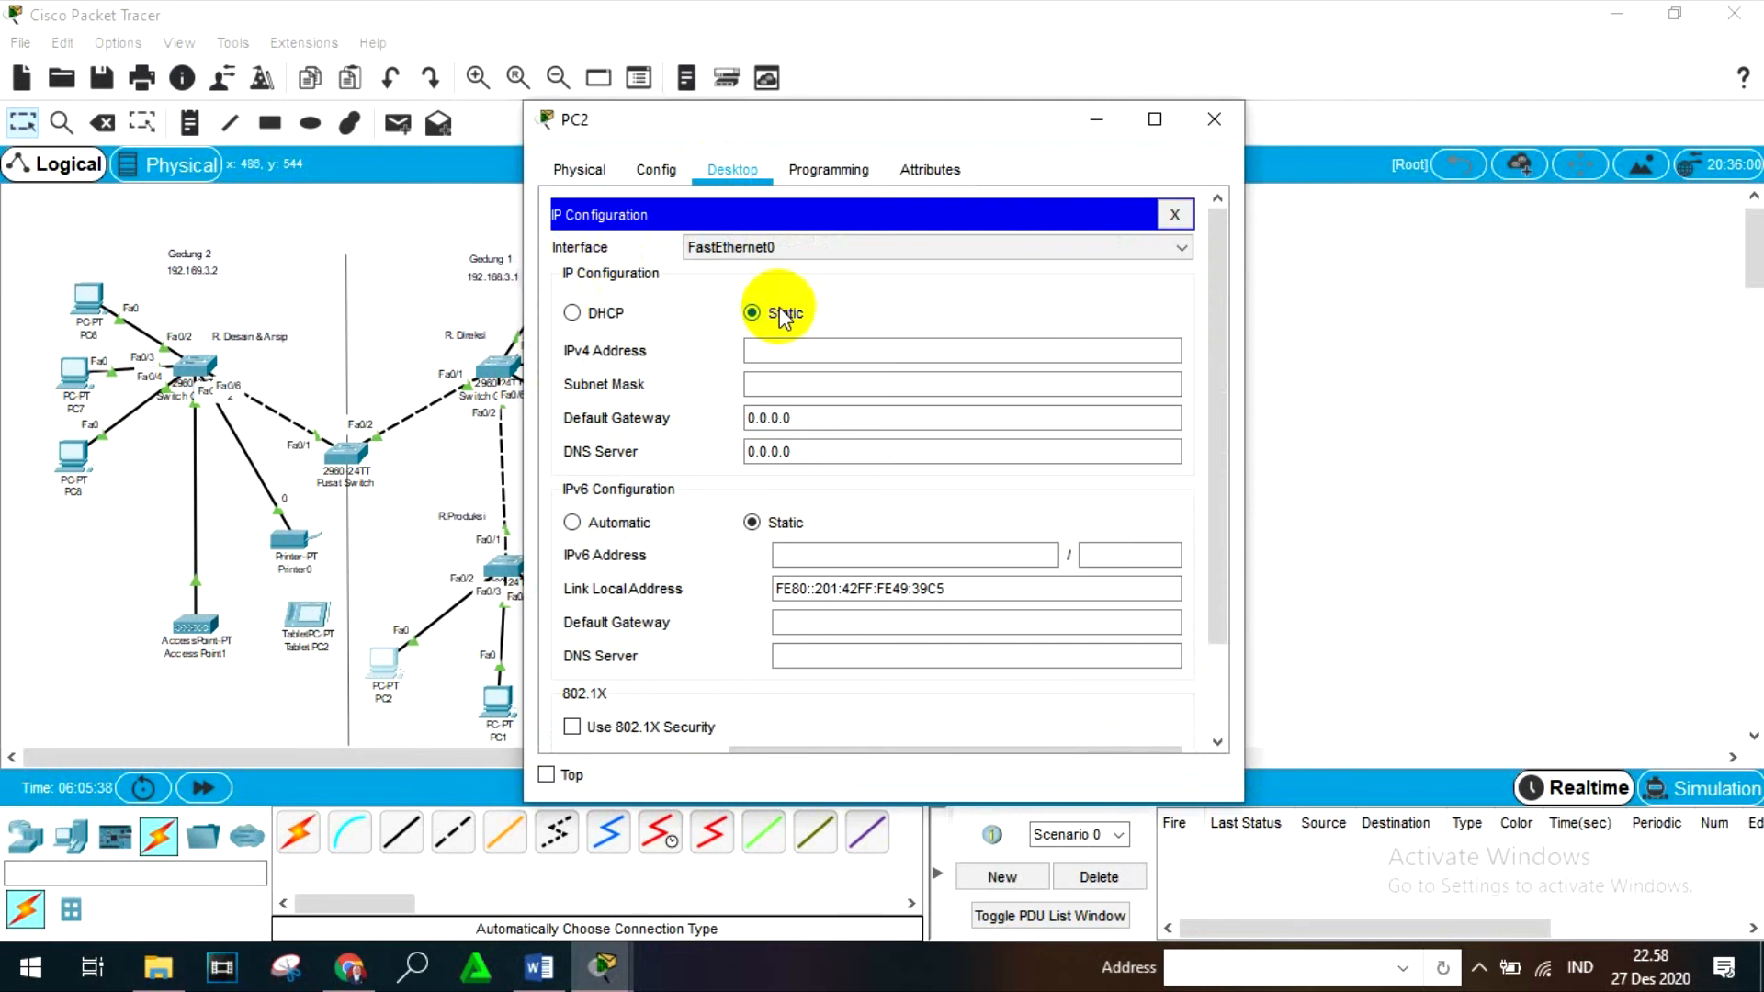
left_click(784, 352)
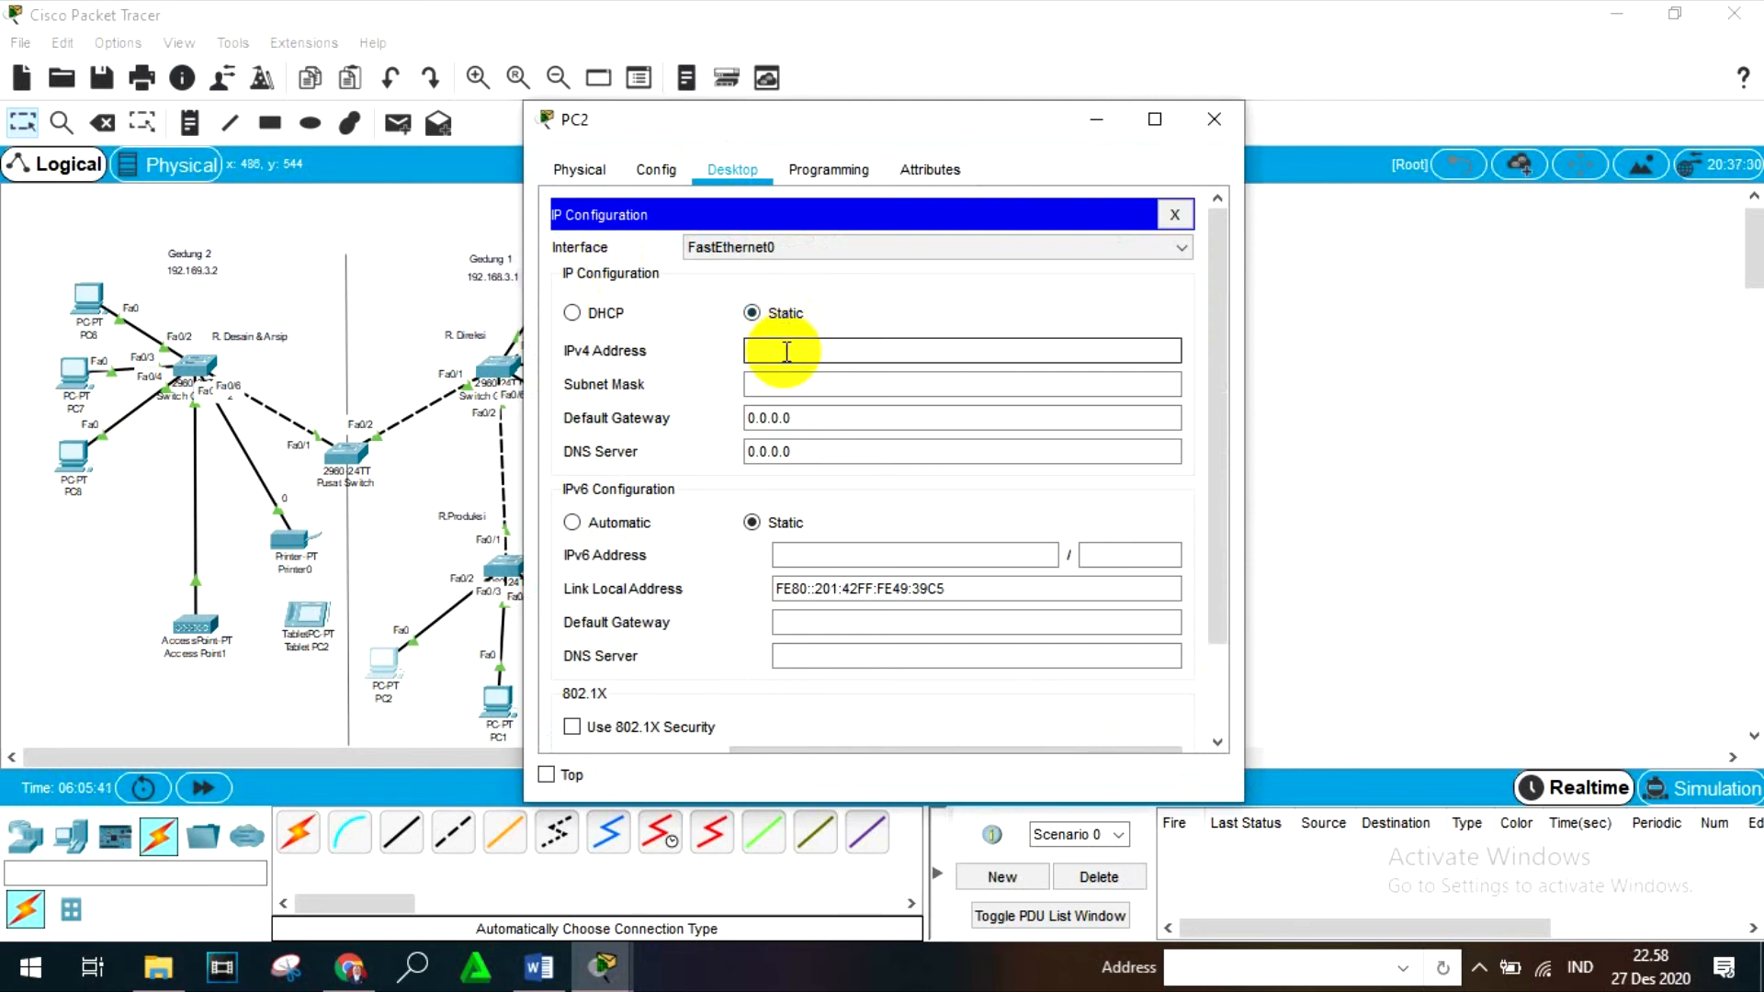
type("192.168.3.5")
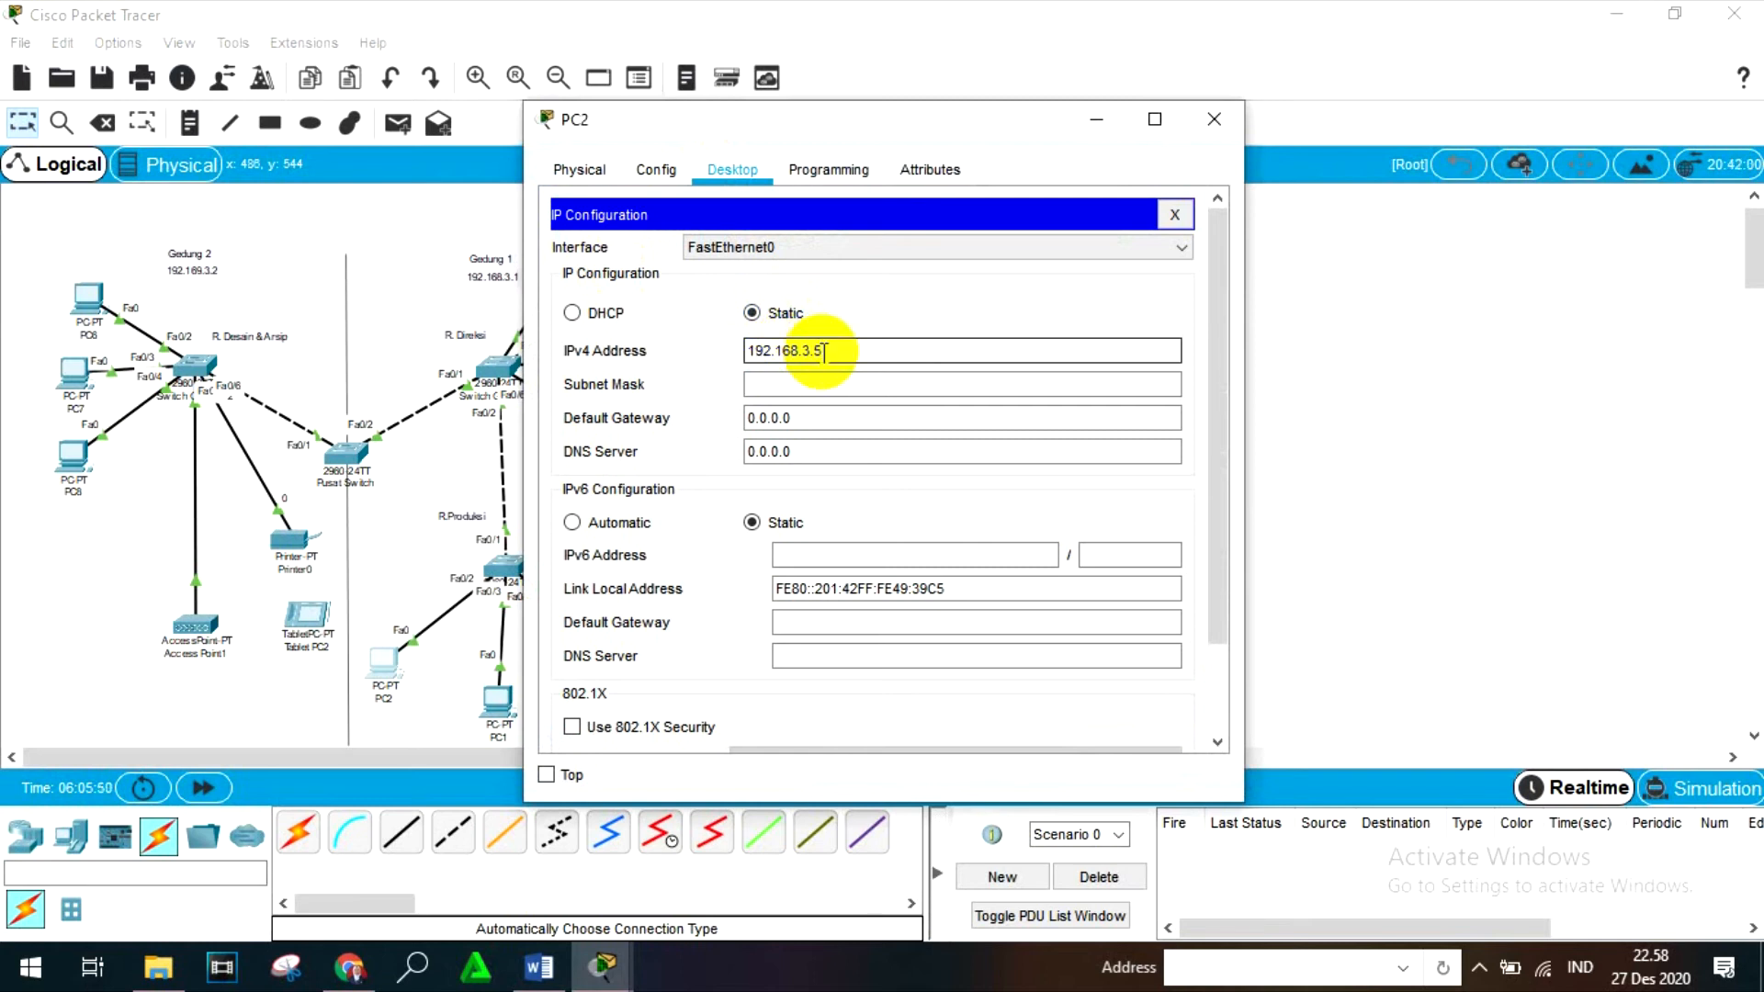
key("BackSpace")
key("BackSpace")
key("BackSpace")
key("BackSpace")
key("BackSpace")
key("BackSpace")
key("BackSpace")
key("BackSpace")
key("BackSpace")
key("BackSpace")
key("BackSpace")
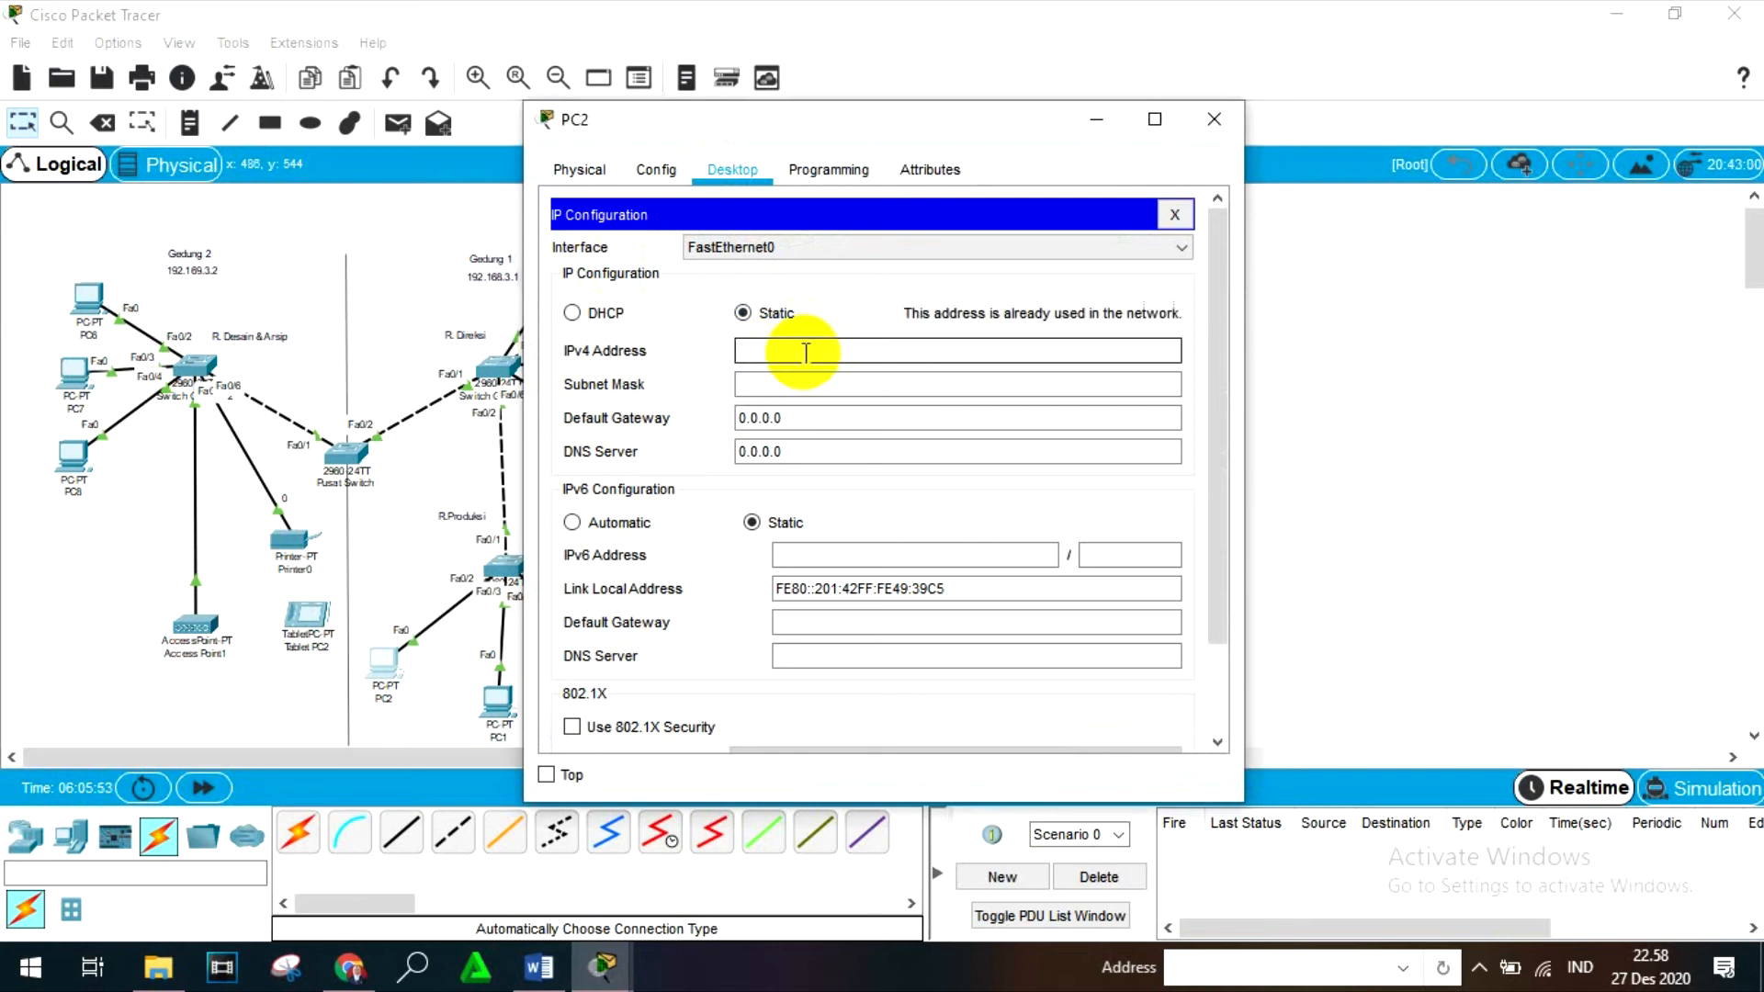
left_click(1214, 119)
- Check the IPv4 addresses configured on PC0 and PC1 in their IP configurations
left_click(628, 666)
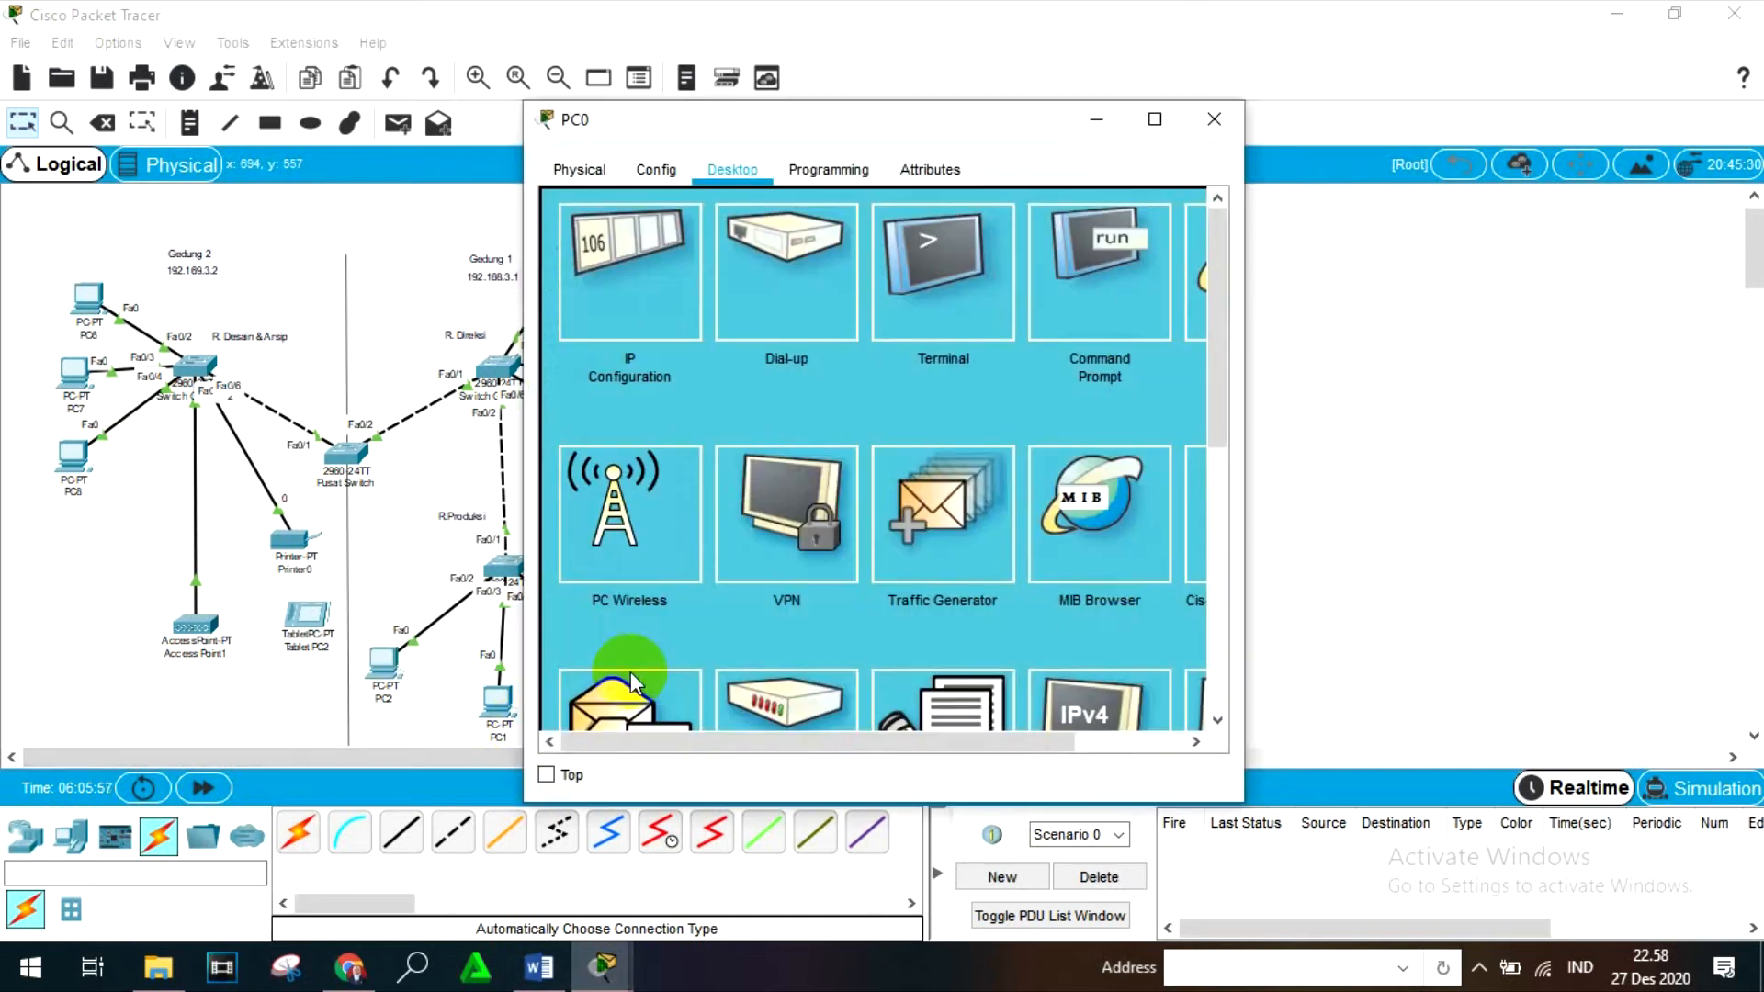
left_click(592, 299)
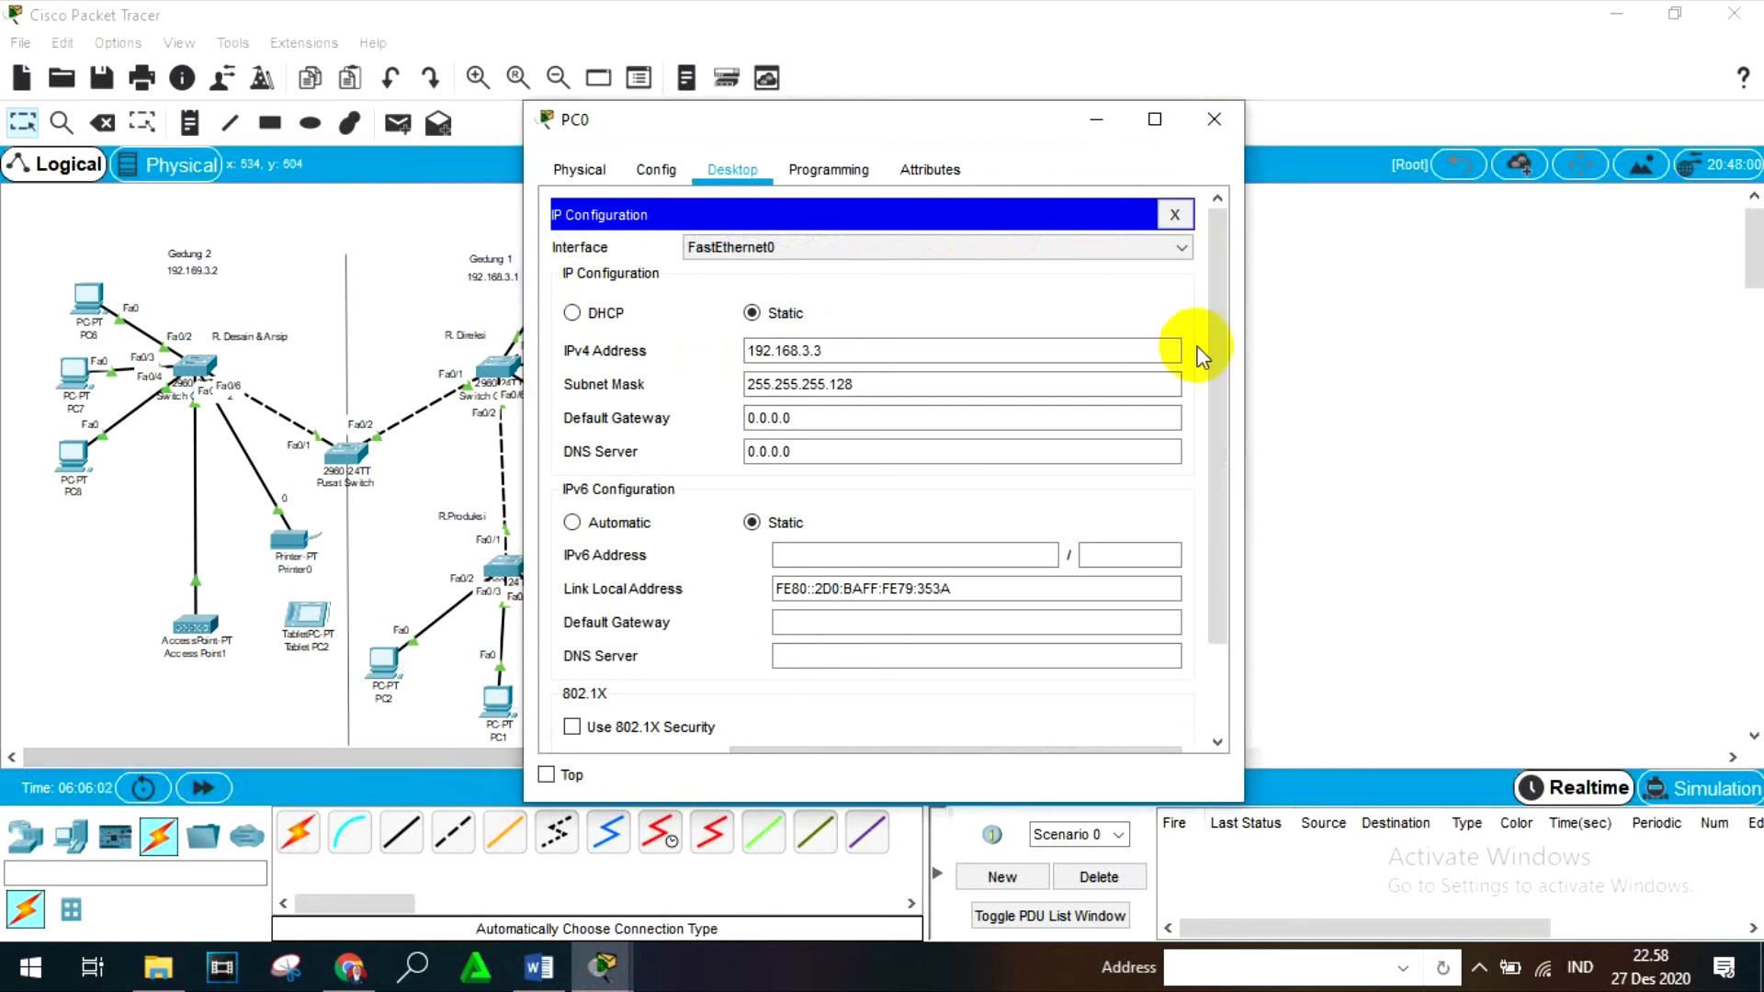
left_click(1214, 118)
left_click(496, 701)
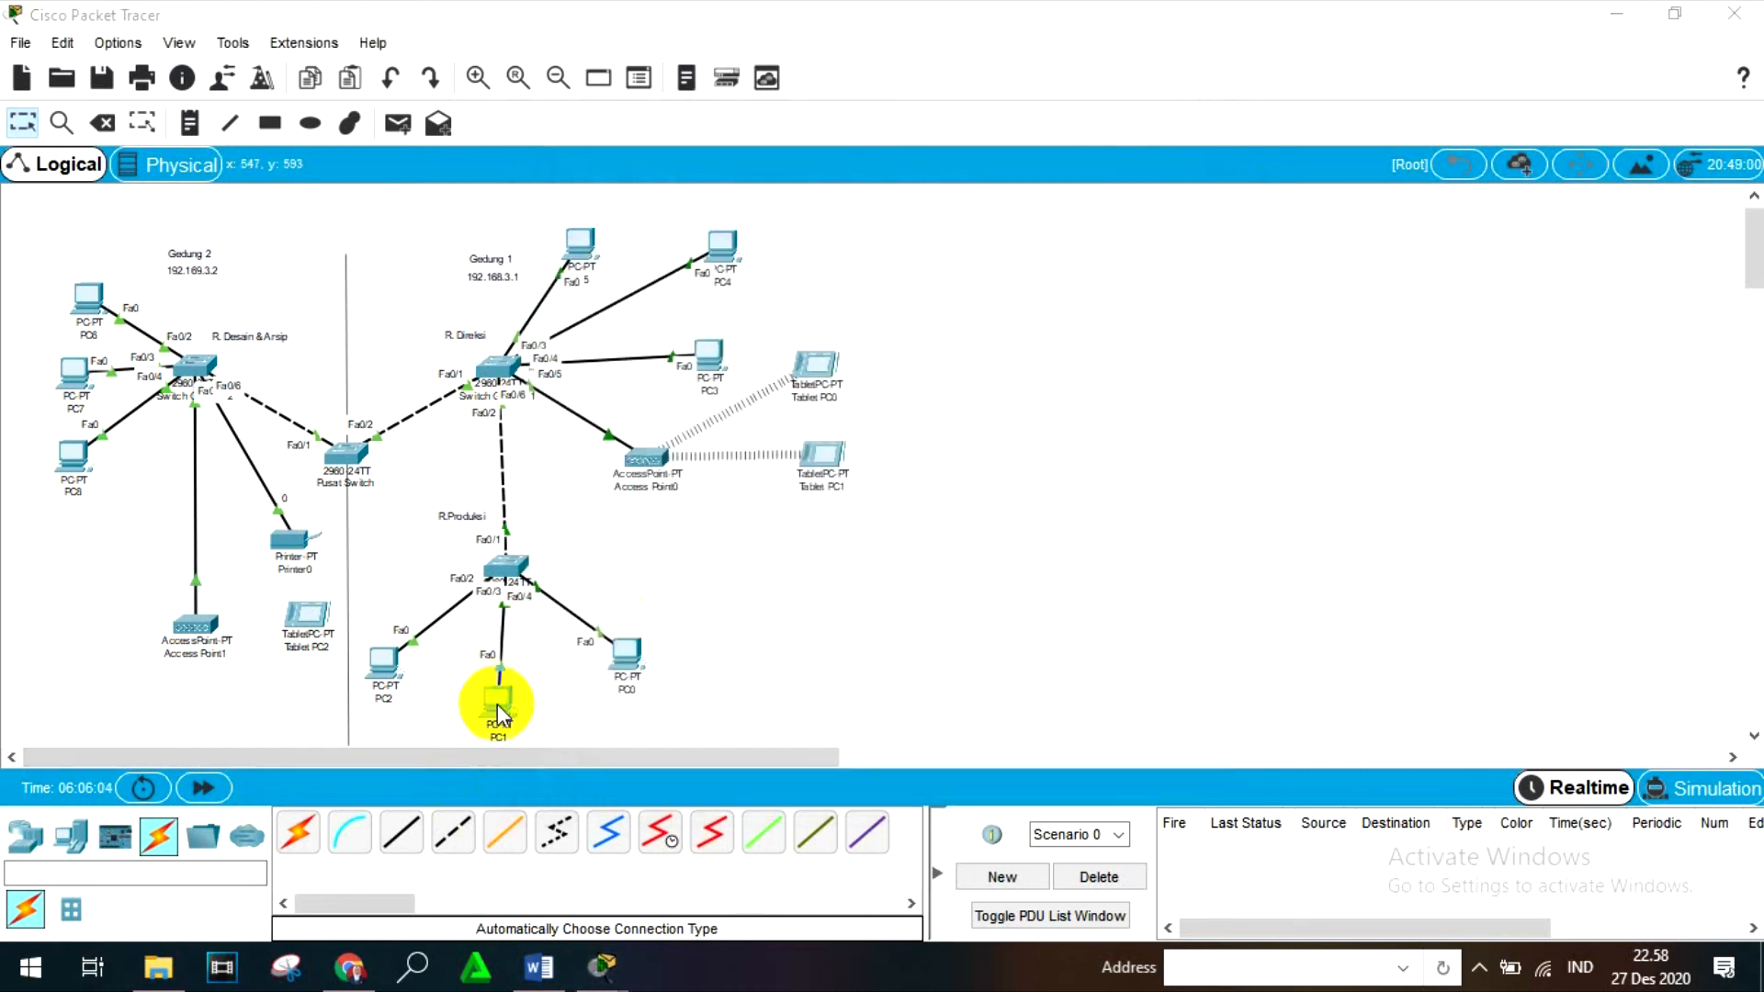
left_click(680, 266)
left_click(824, 350)
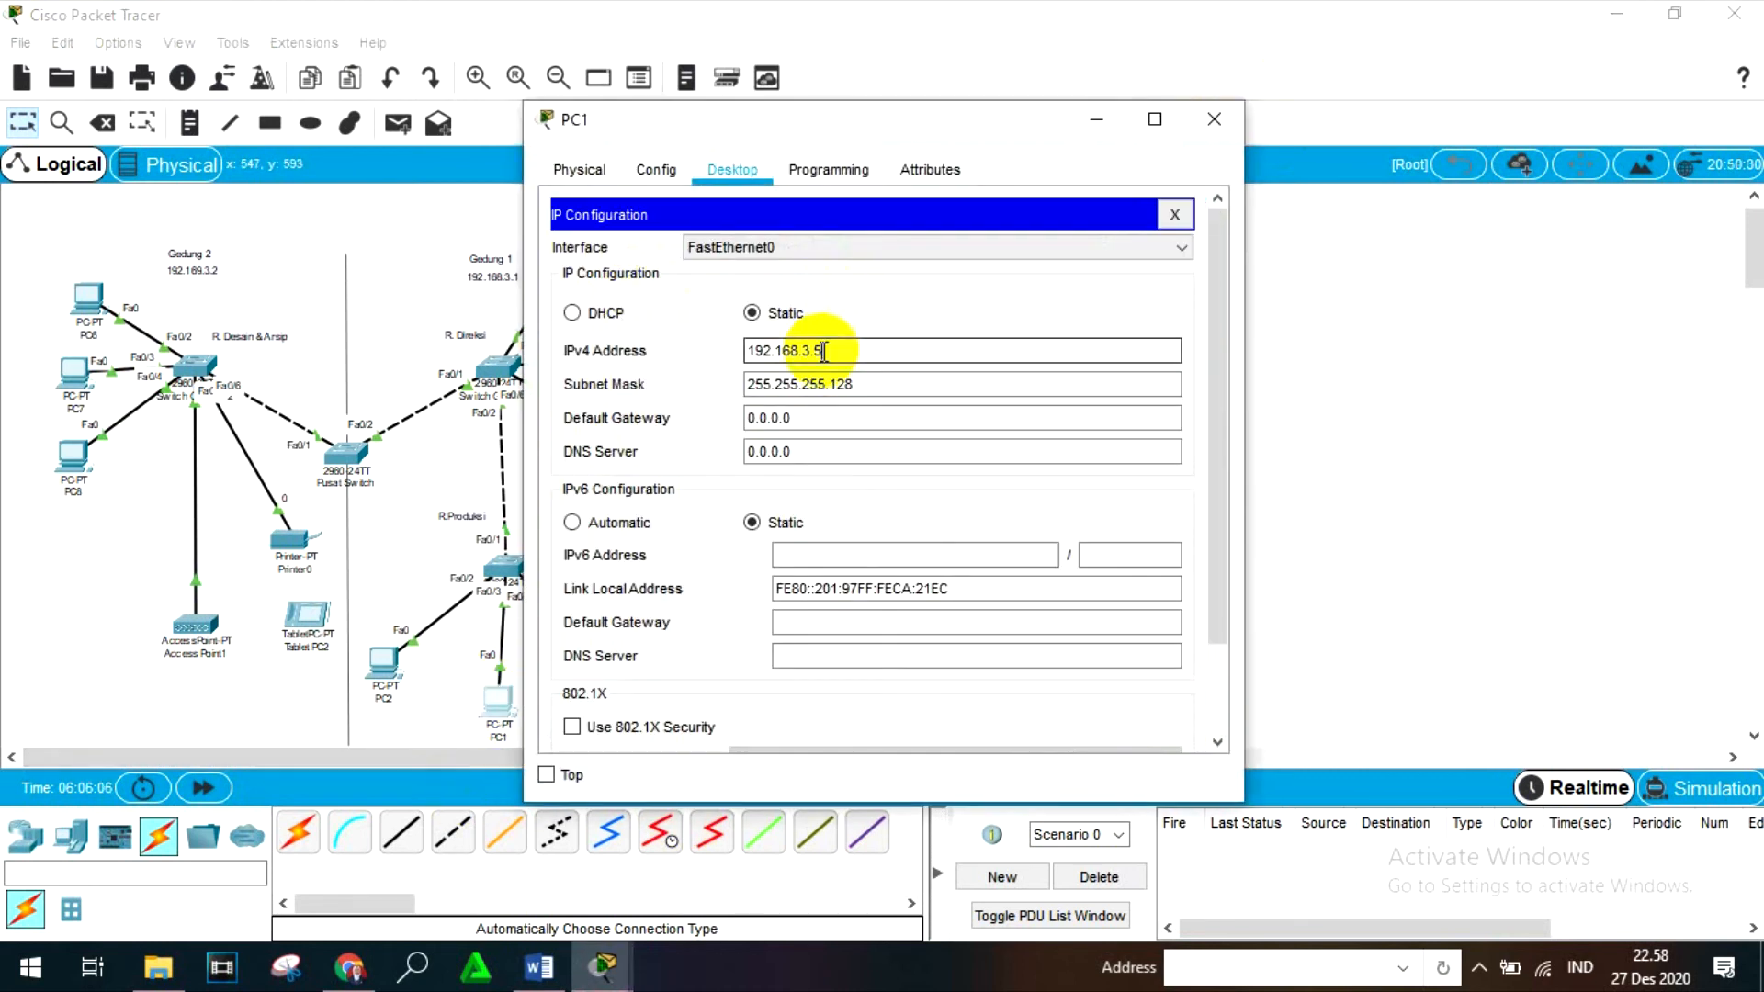
left_click(1217, 121)
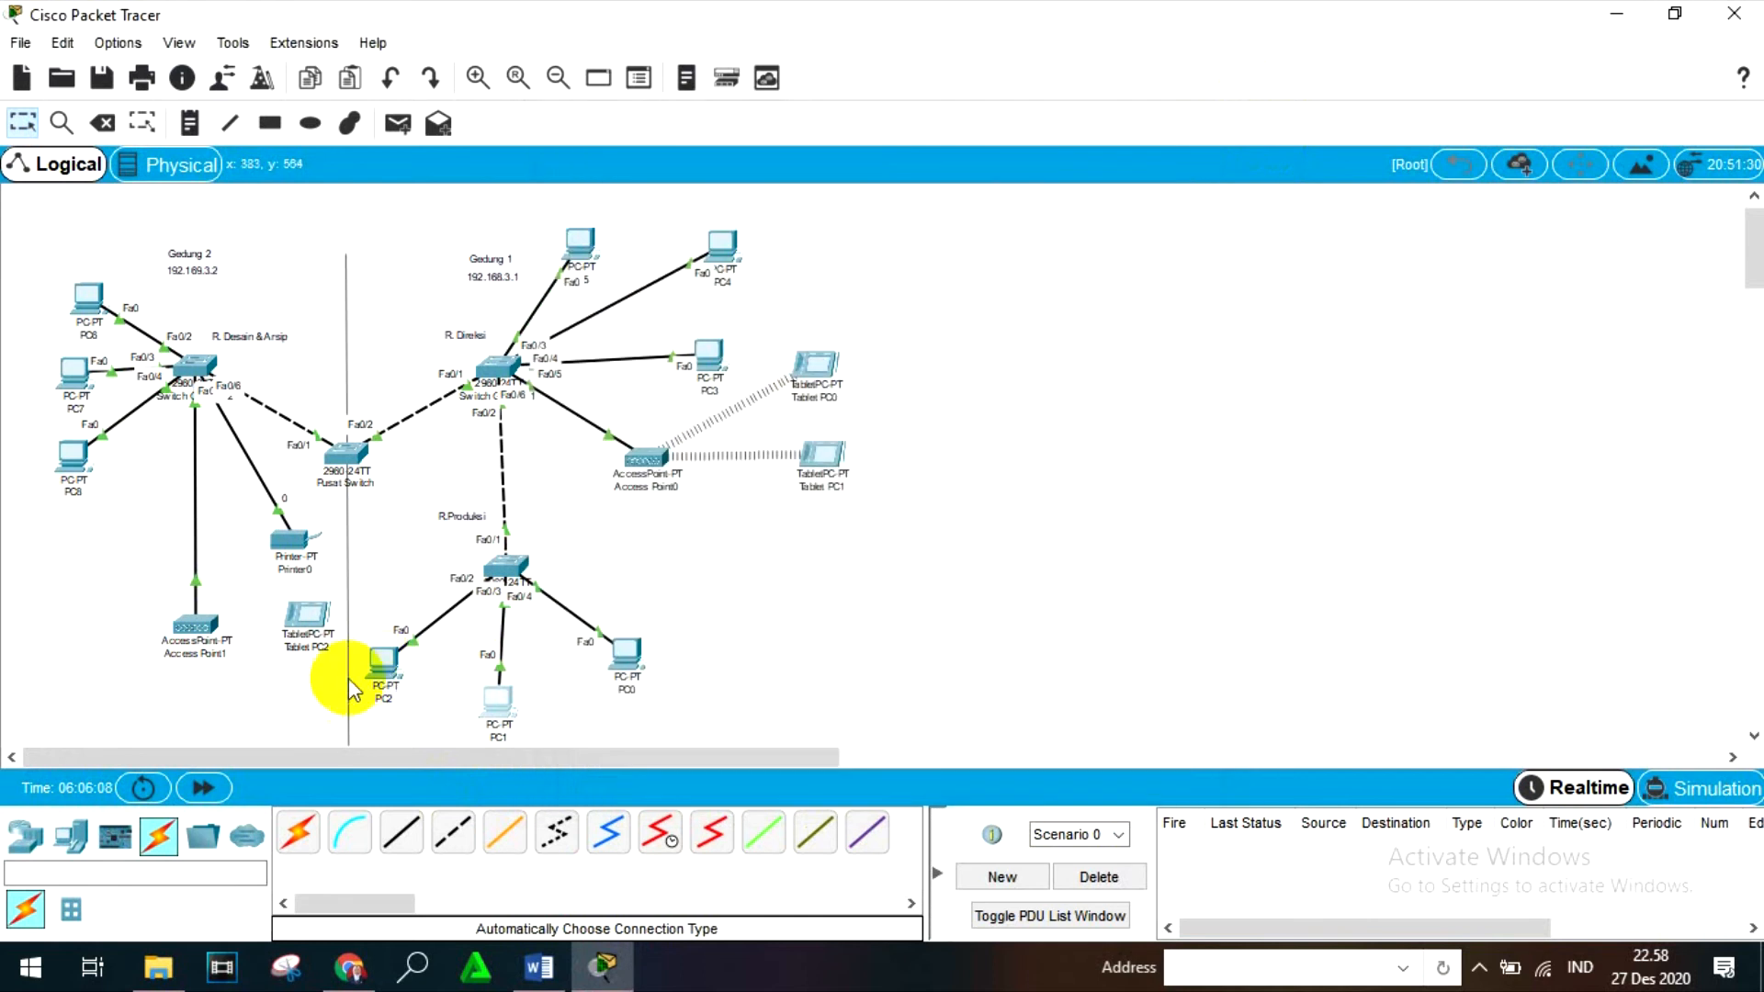
- Open PC2's IP configuration and set its static IPv4 address to 192.168.3.5
left_click(382, 669)
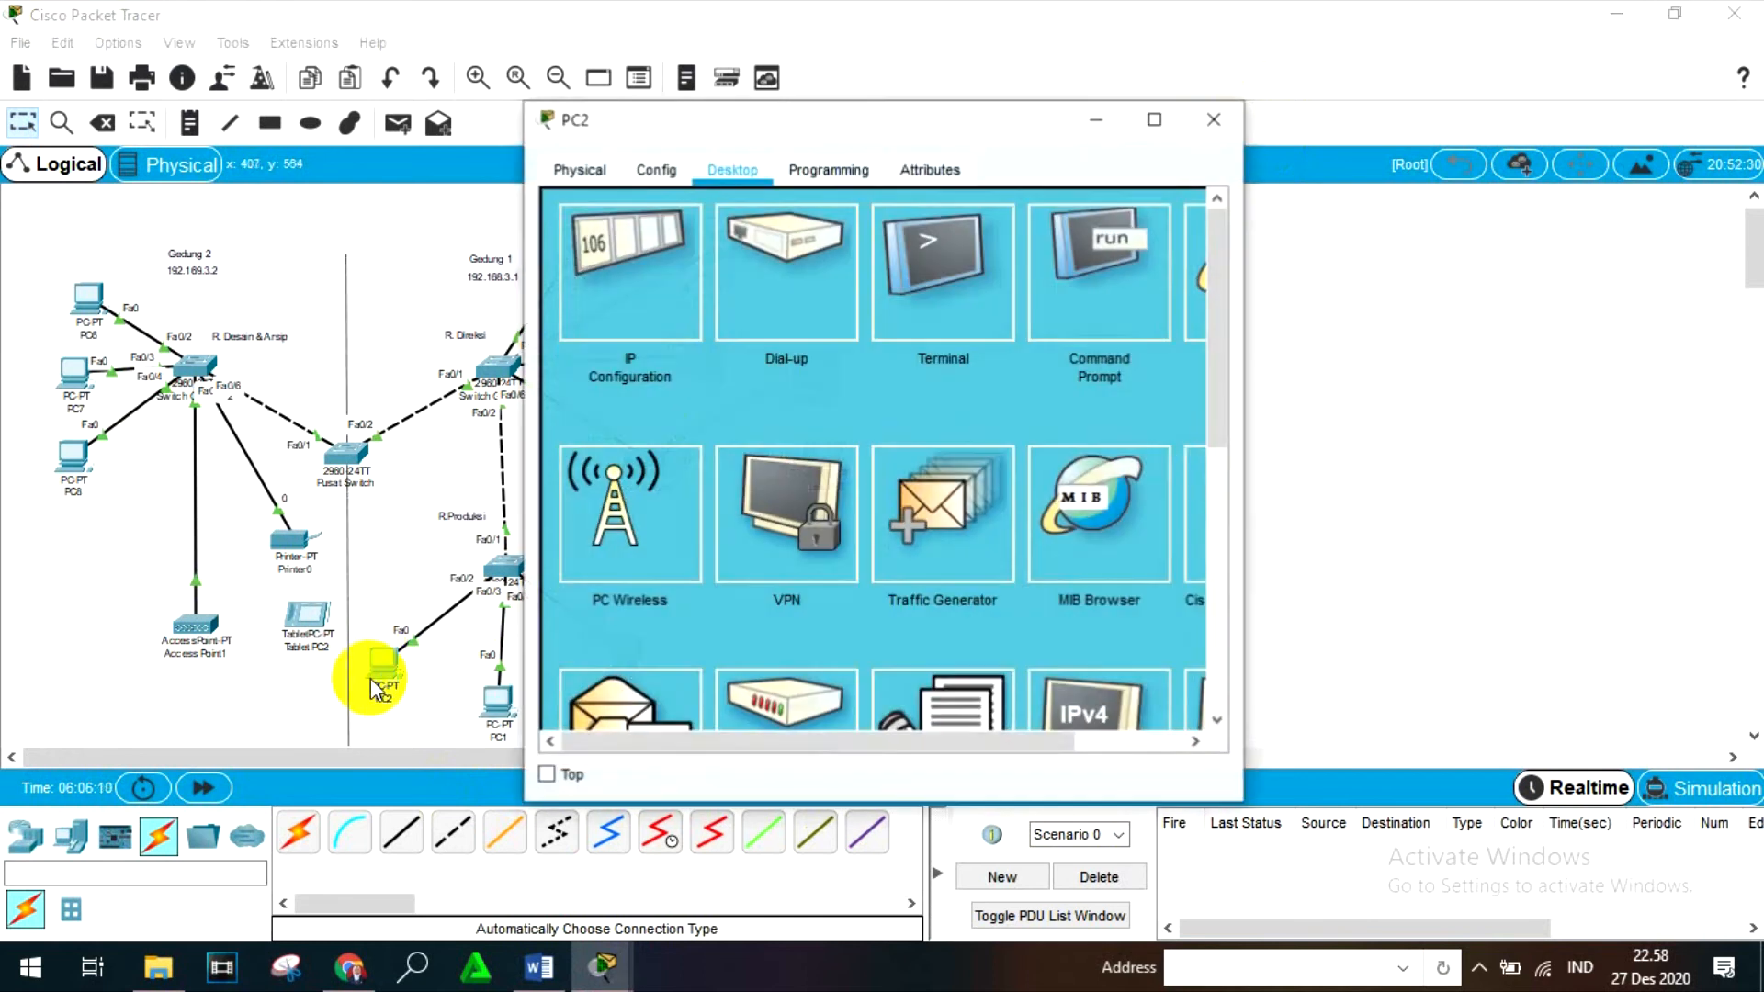
left_click(633, 278)
left_click(833, 346)
type("192")
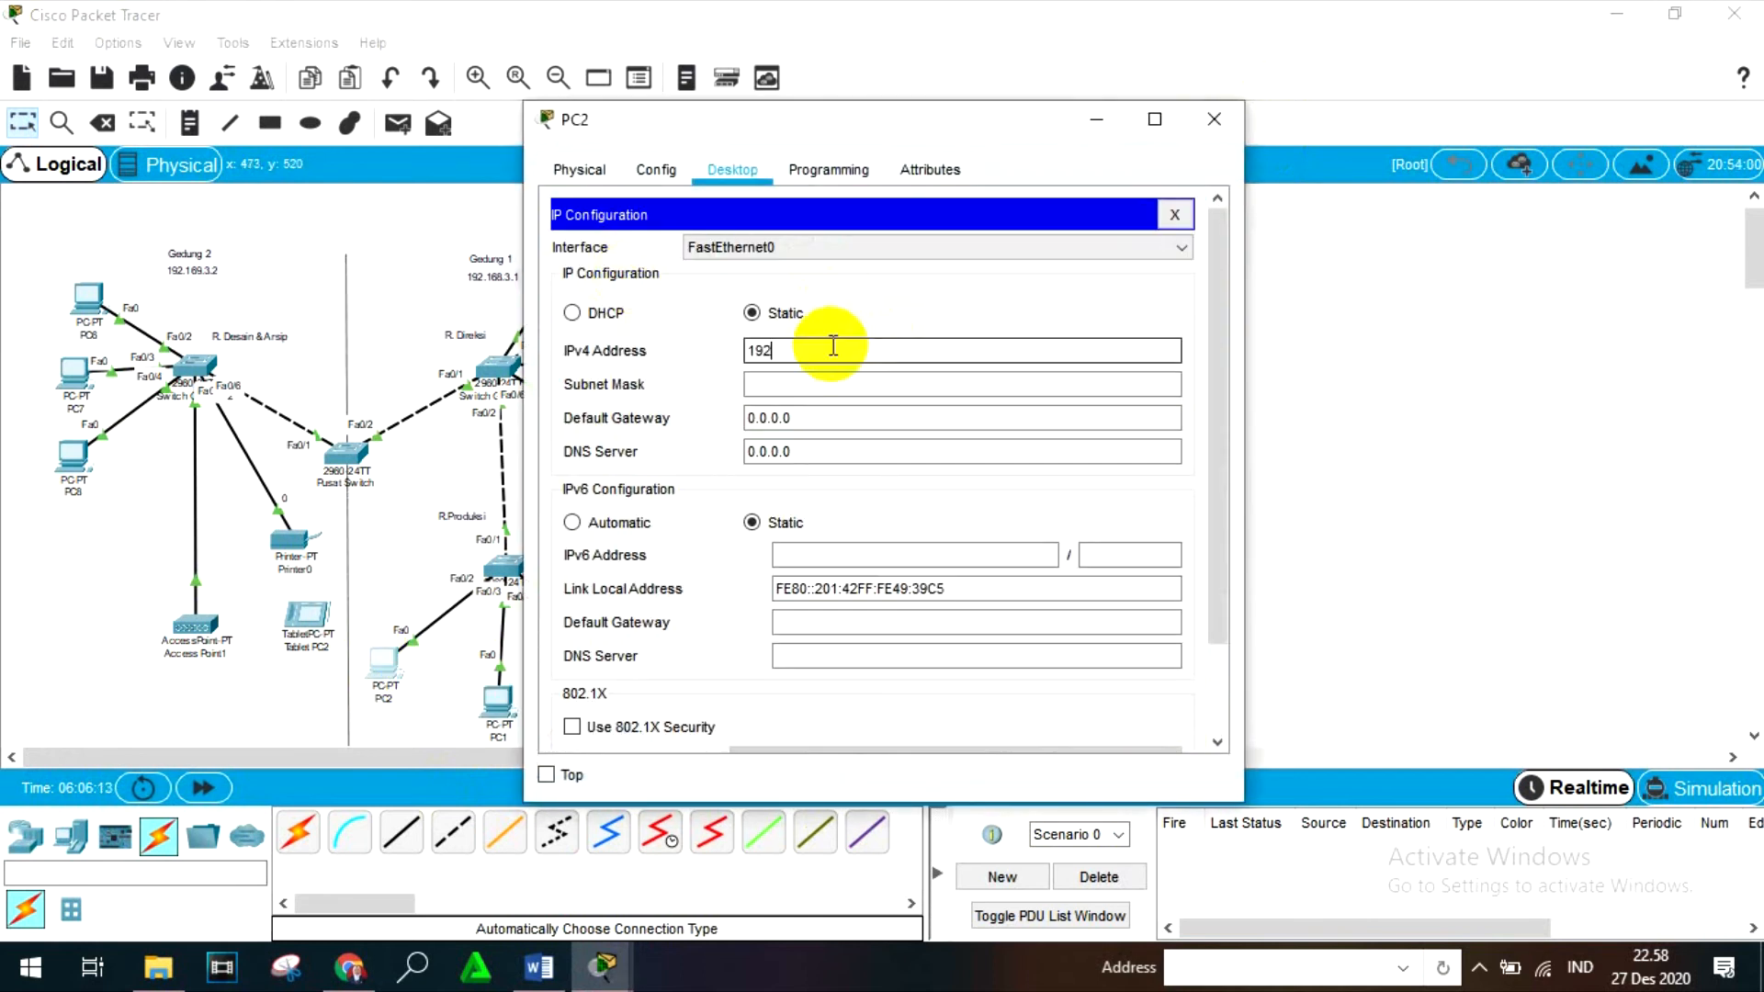
type(".168.3.5")
key("Tab")
- Replace the last octet of PC2's subnet mask to match PC1's mask and close the device window
left_click(858, 382)
key("BackSpace")
type("192")
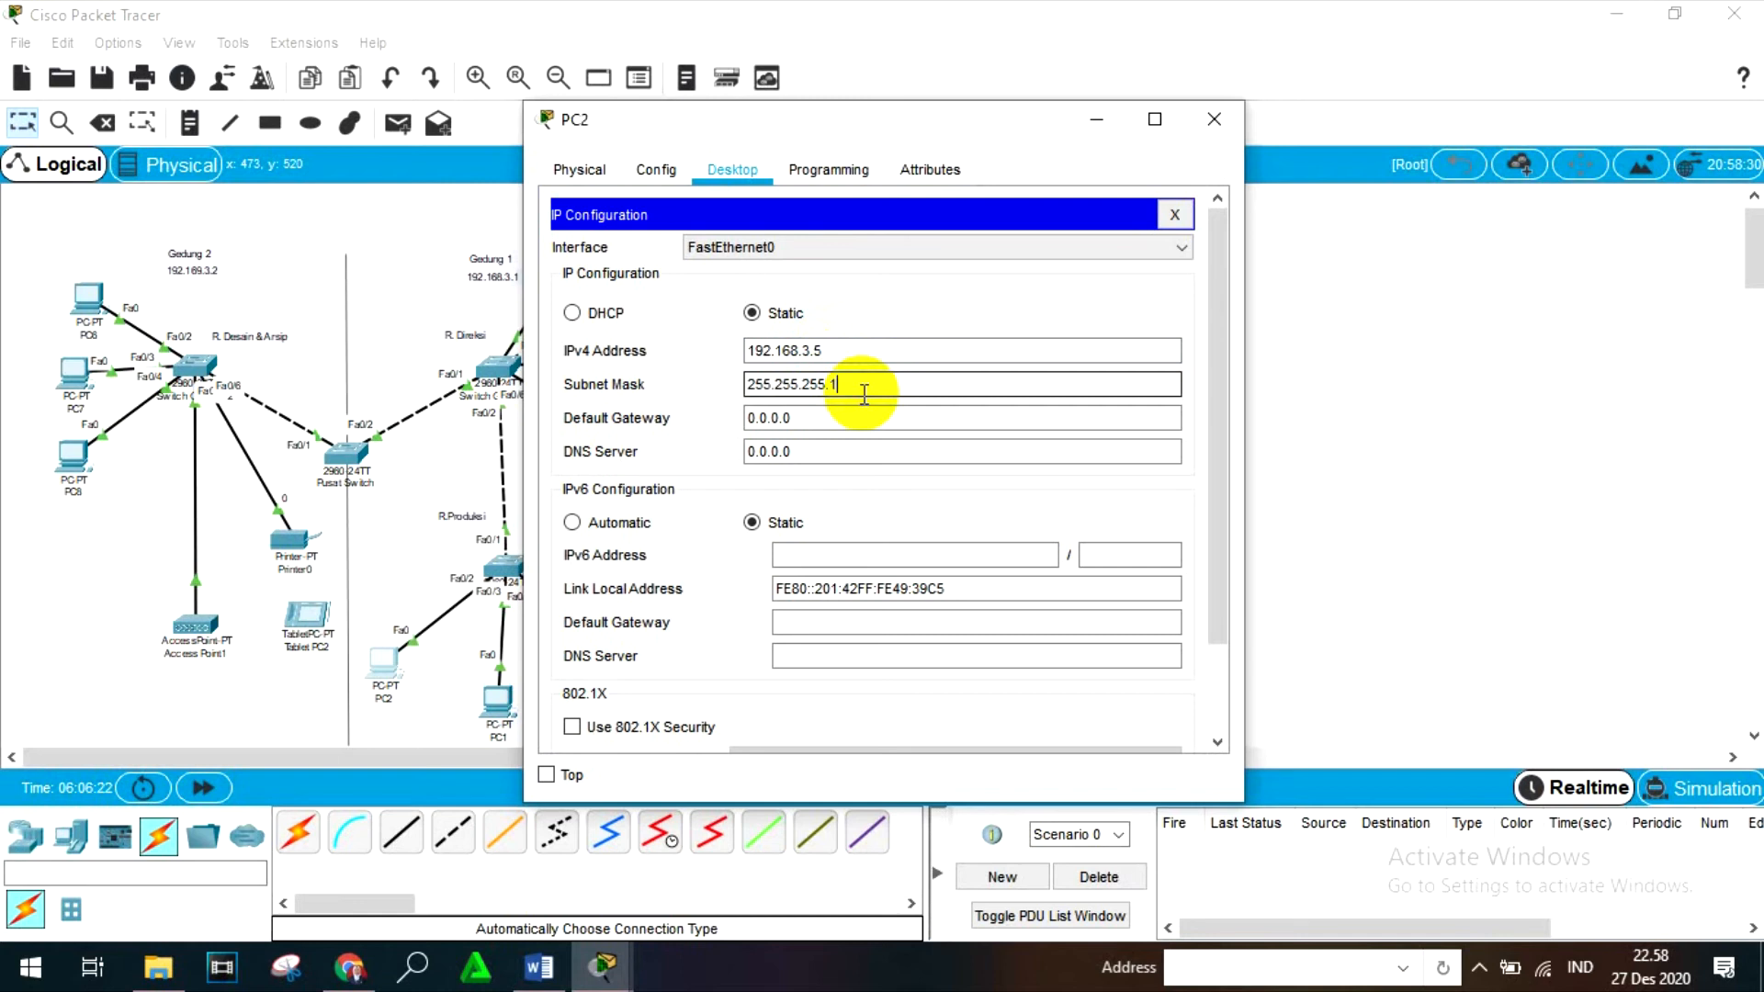
left_click(1214, 124)
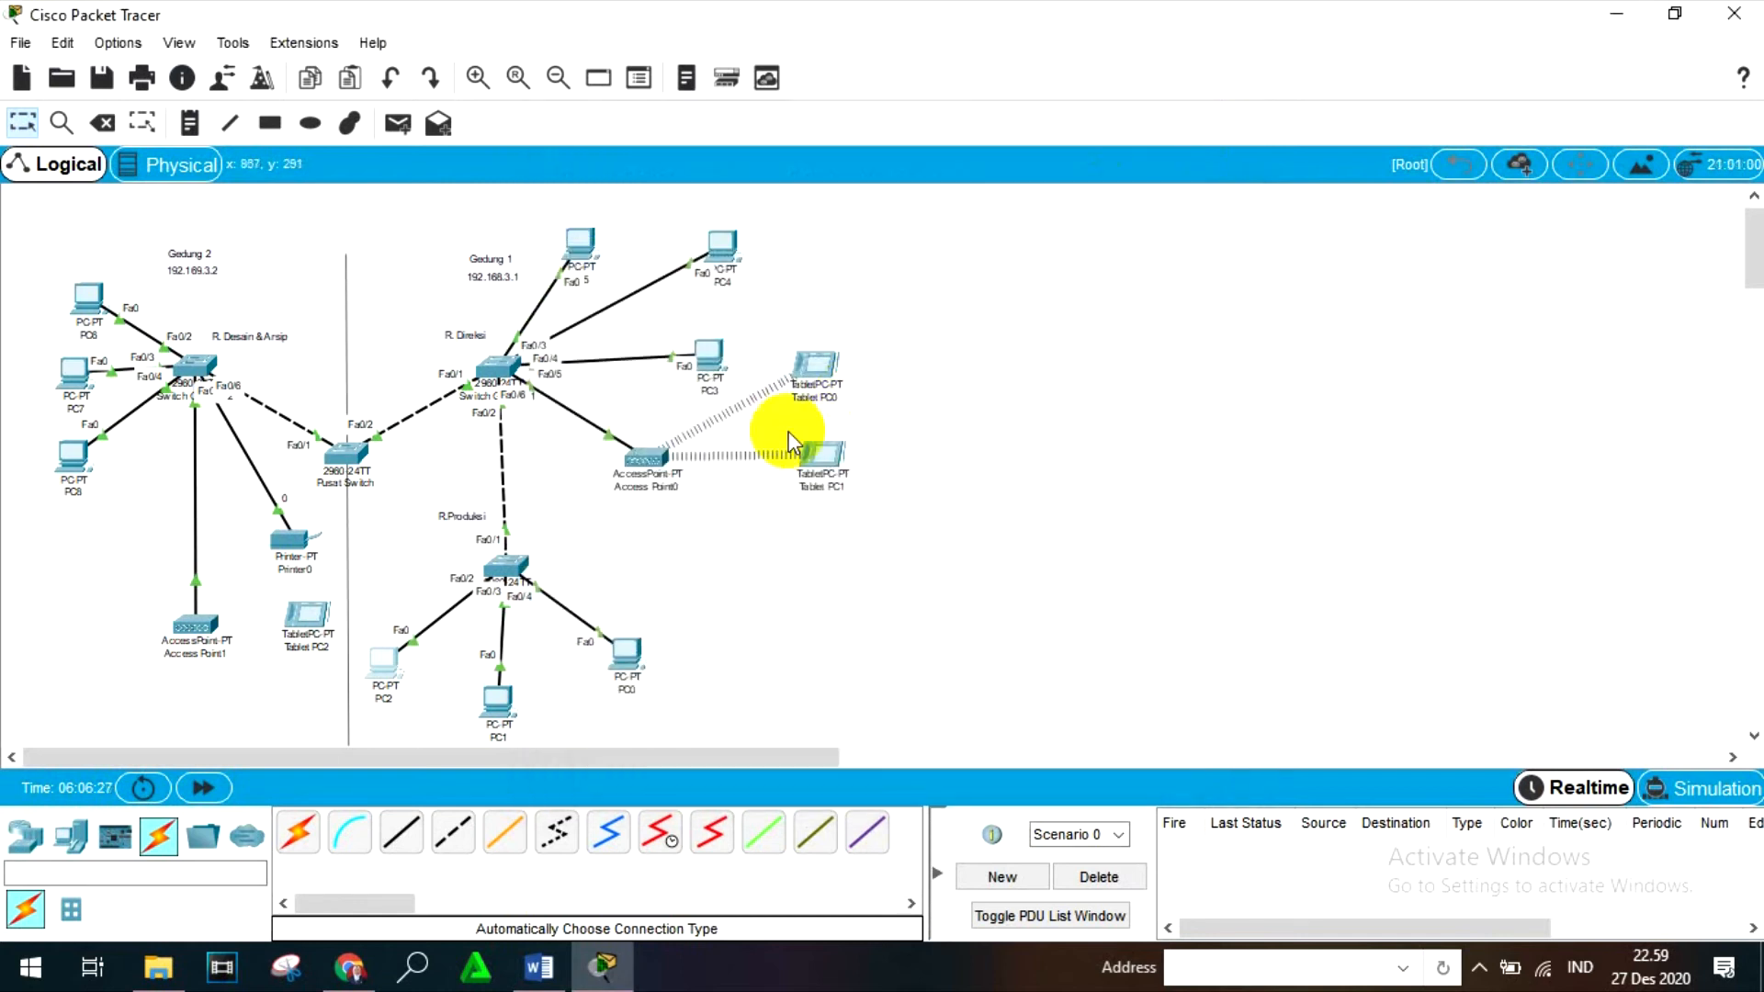
- Open PC3's IP configuration, set its static IPv4 address to 192.168.3.7 and fill in the default subnet mask
mouse_move(726, 286)
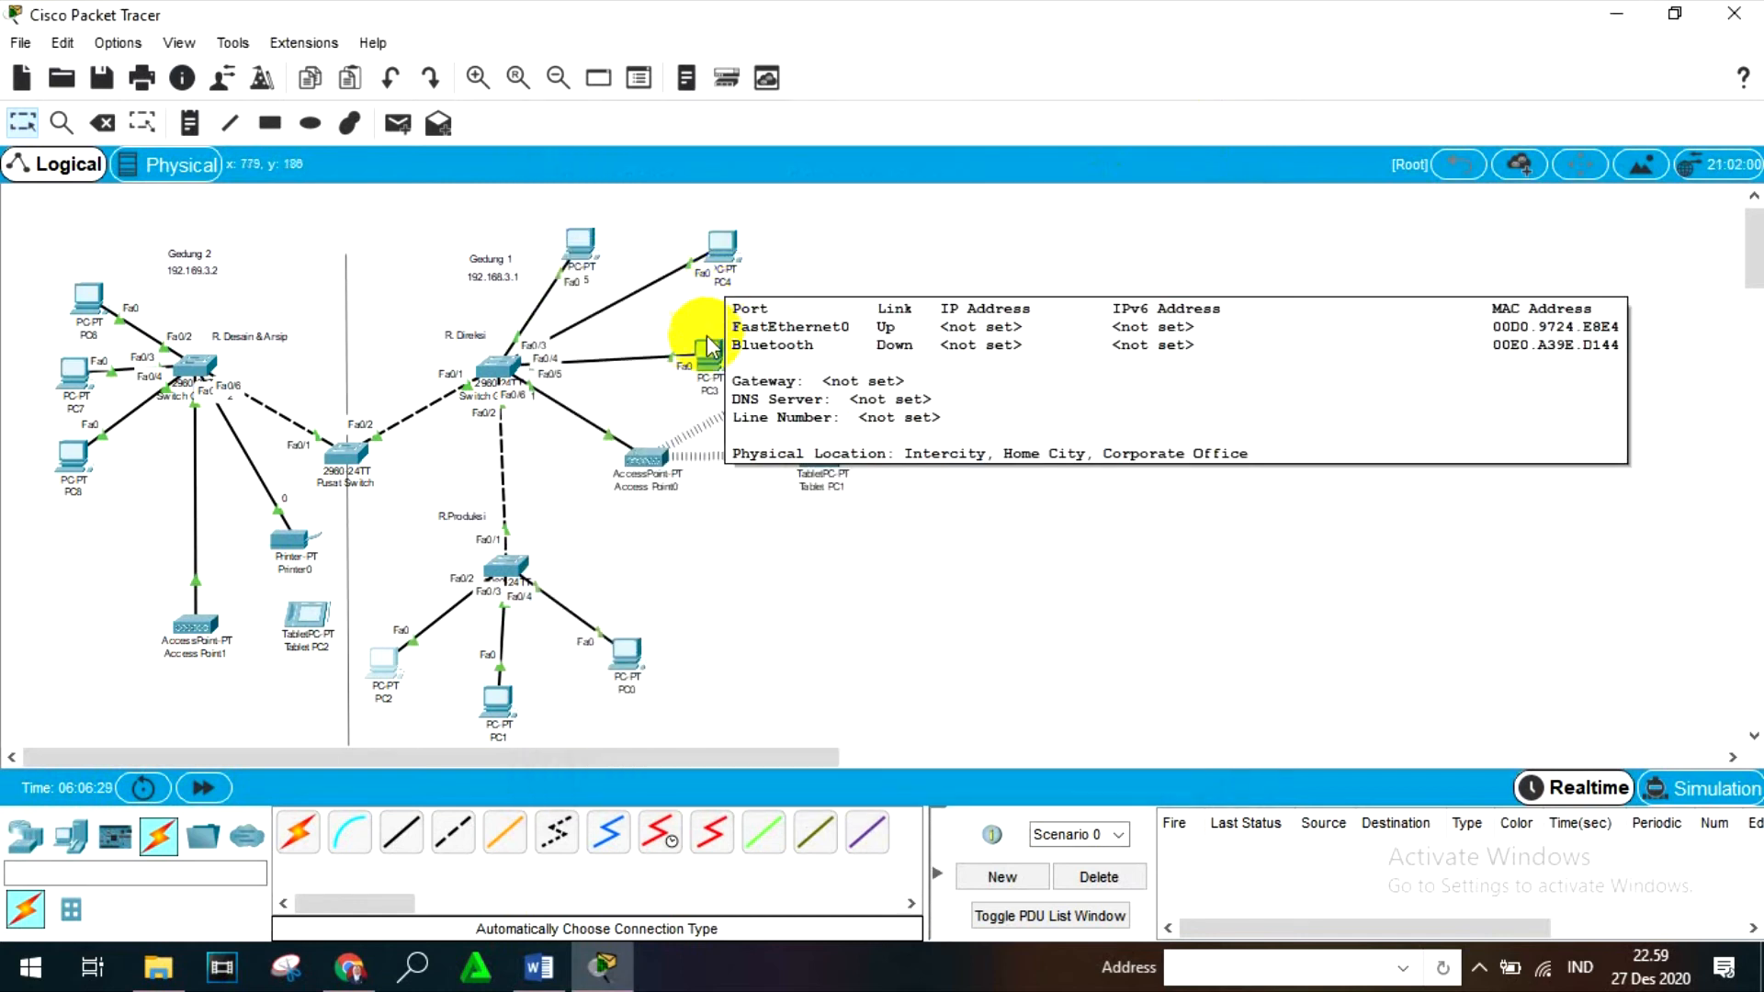
left_click(709, 384)
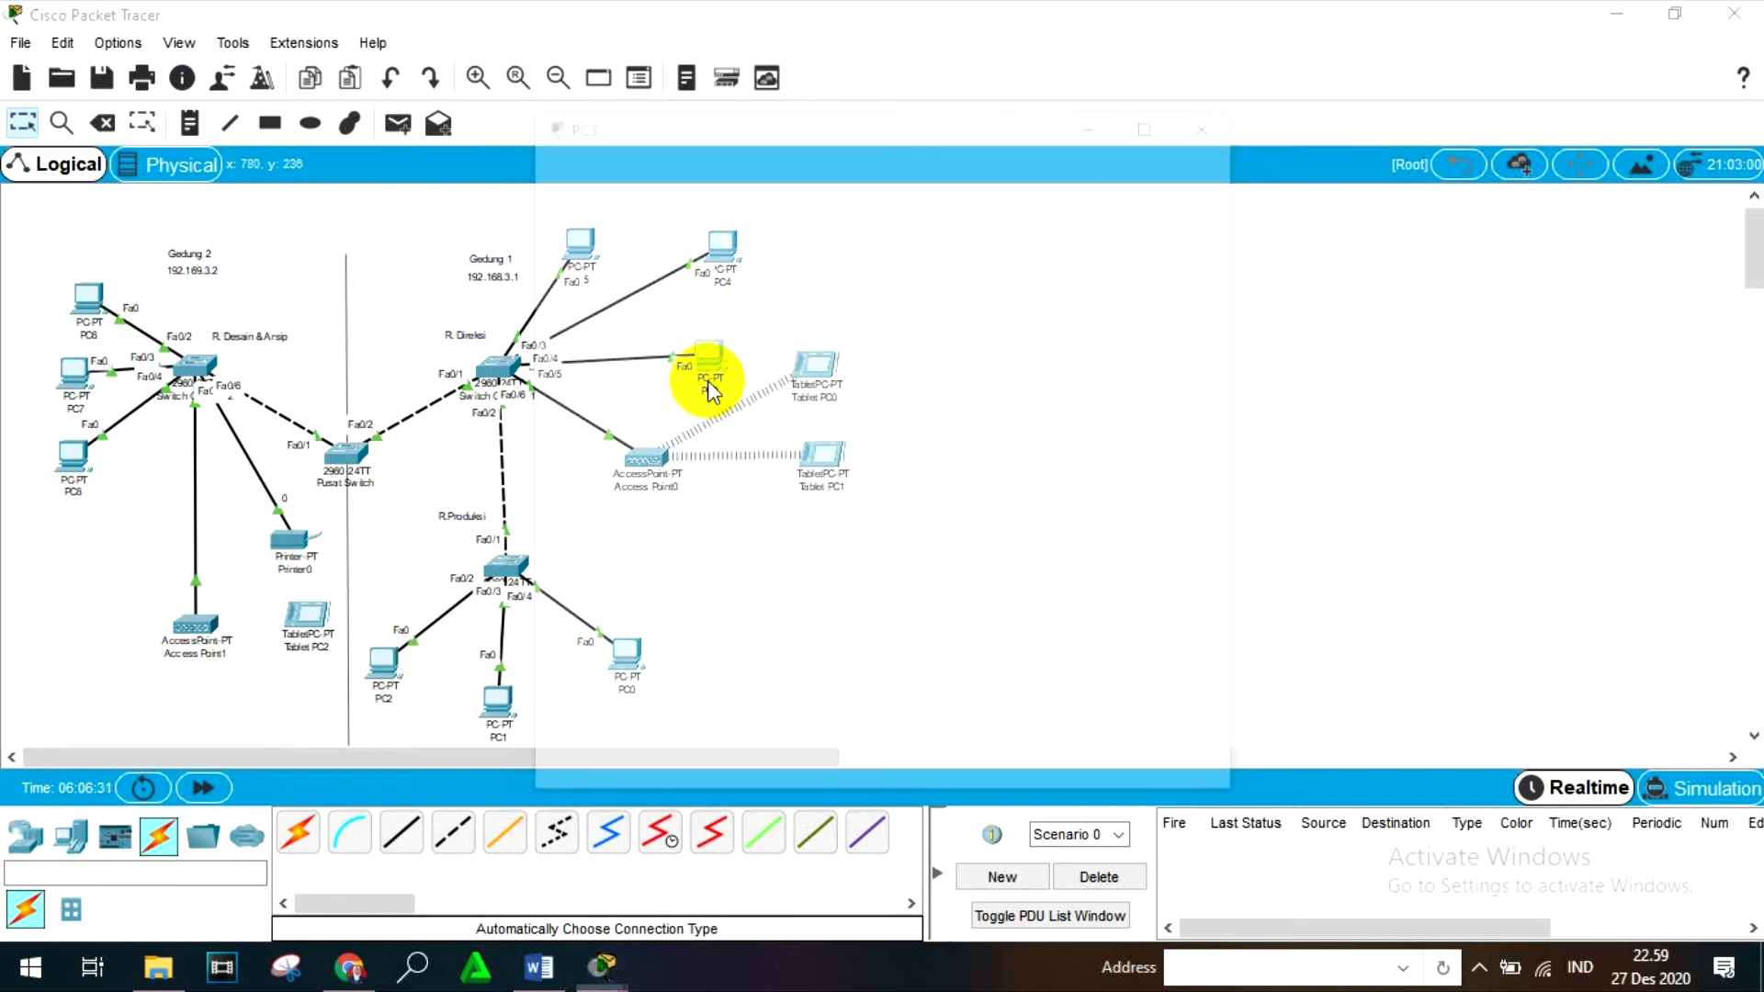
left_click(730, 169)
left_click(698, 307)
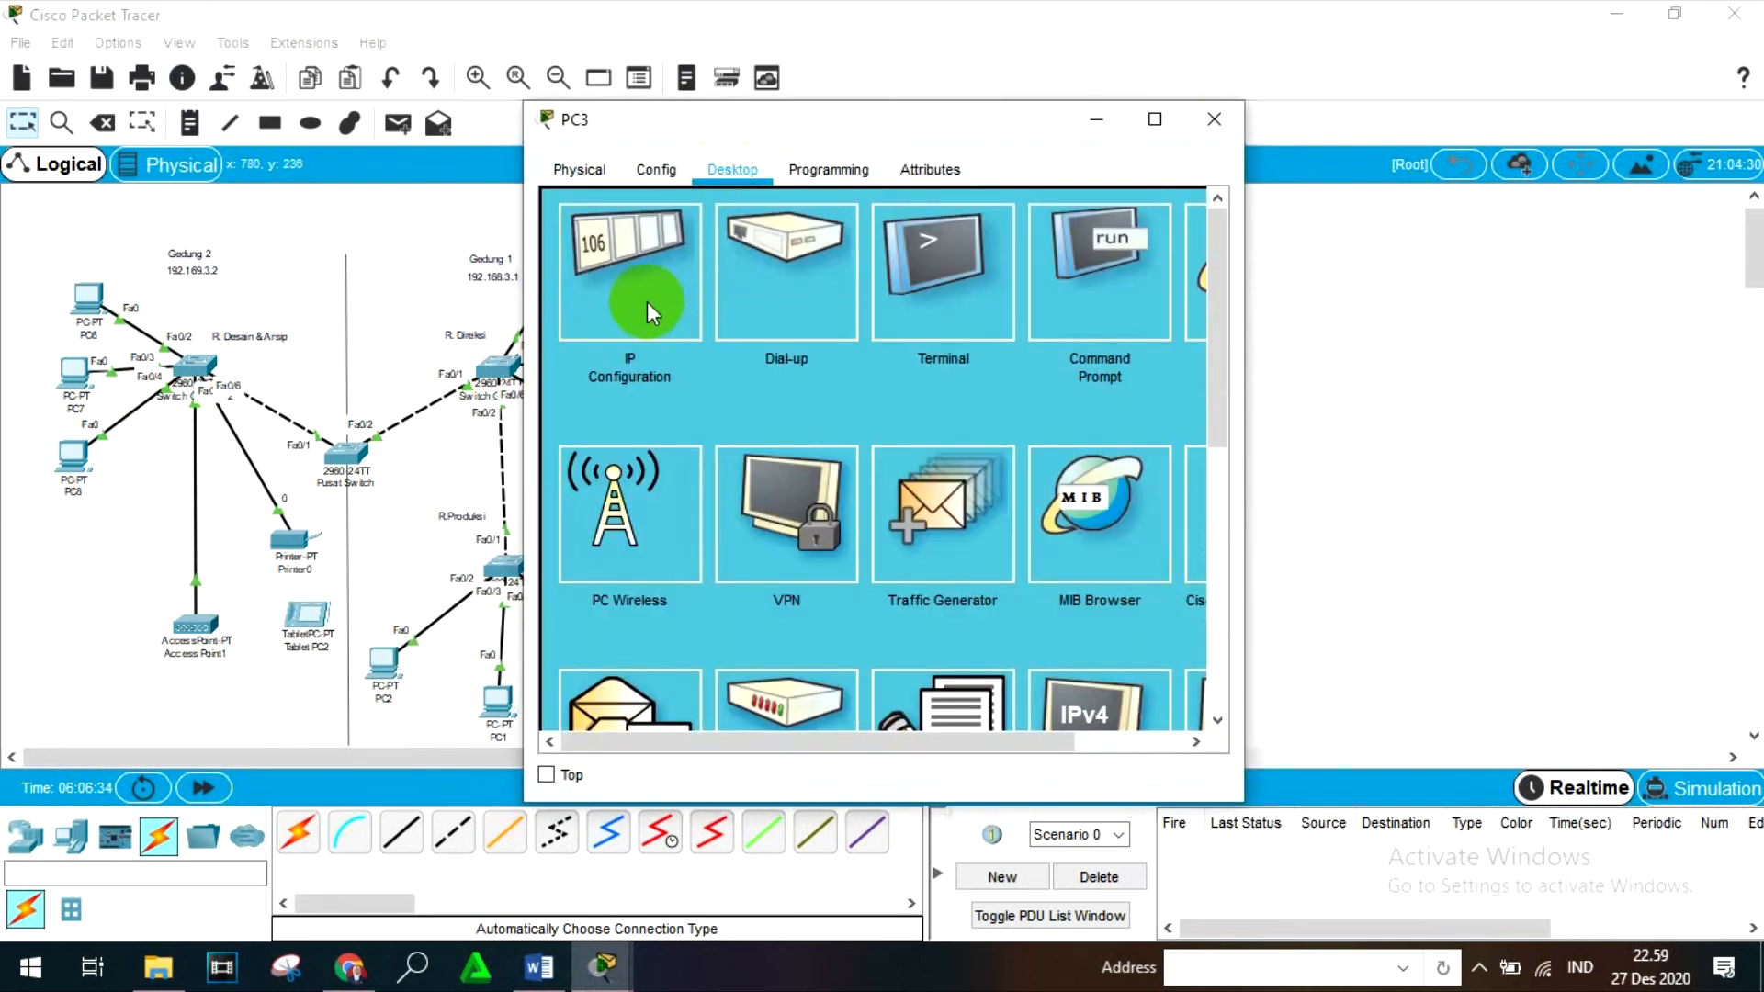
left_click(796, 353)
type("192")
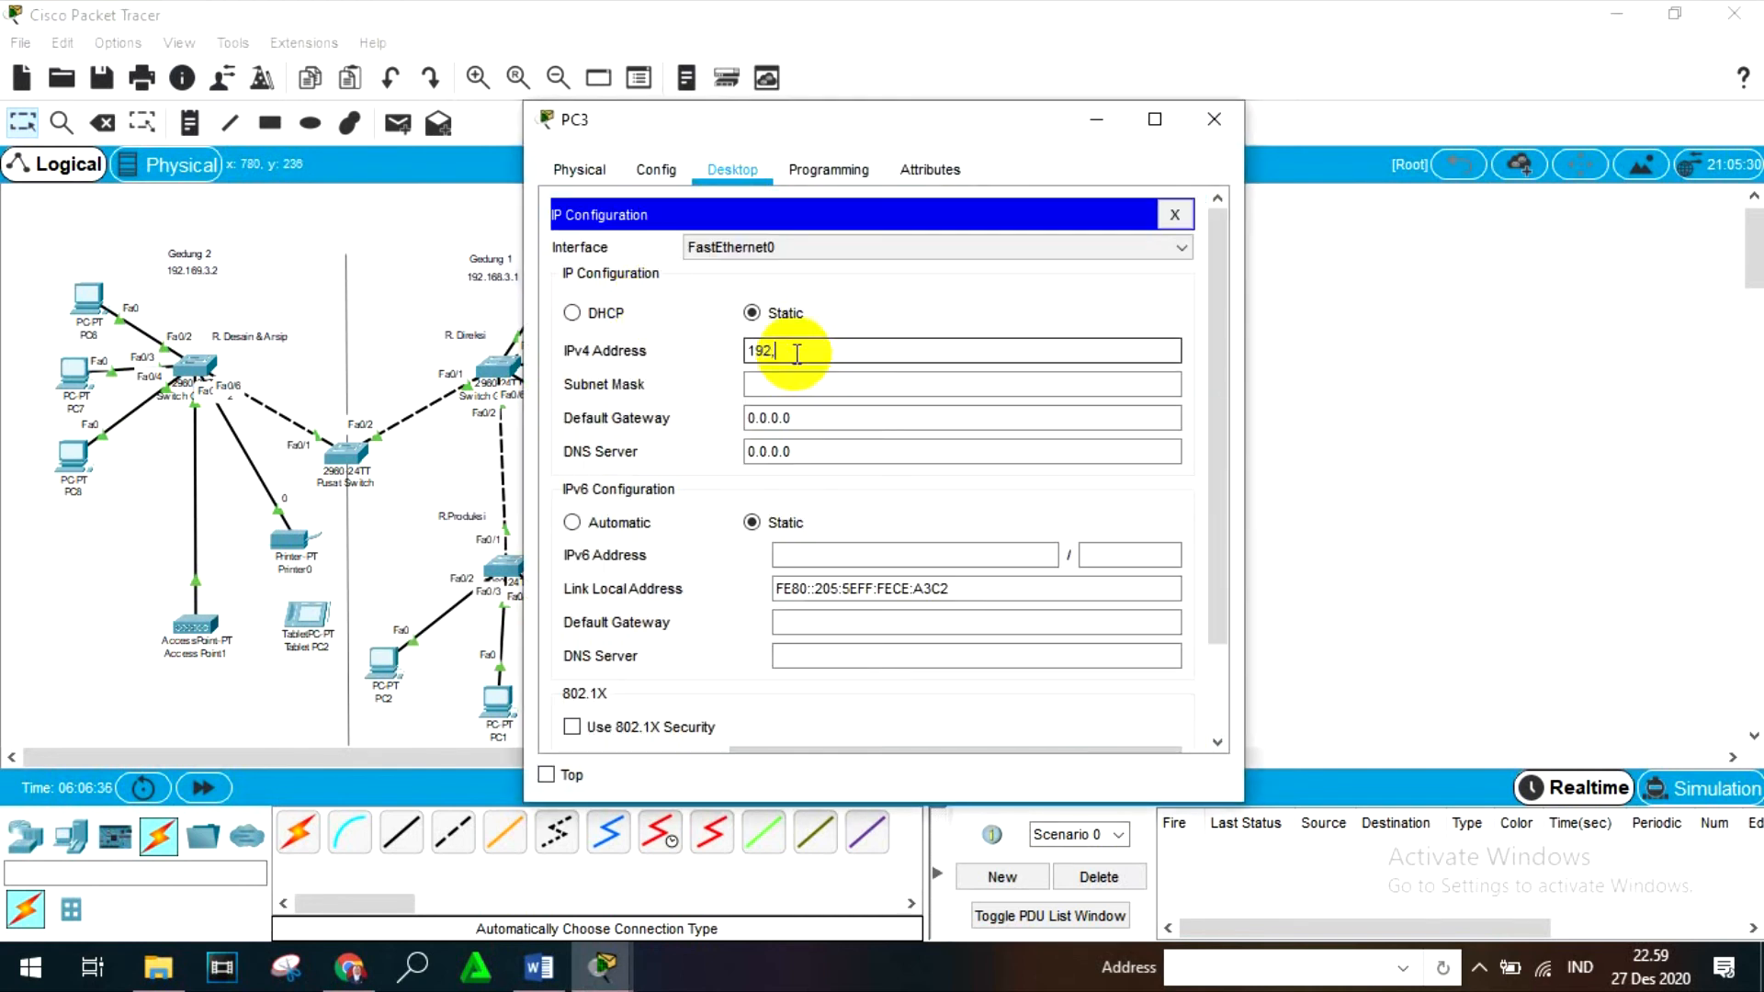
type(".168.3.7")
left_click(784, 384)
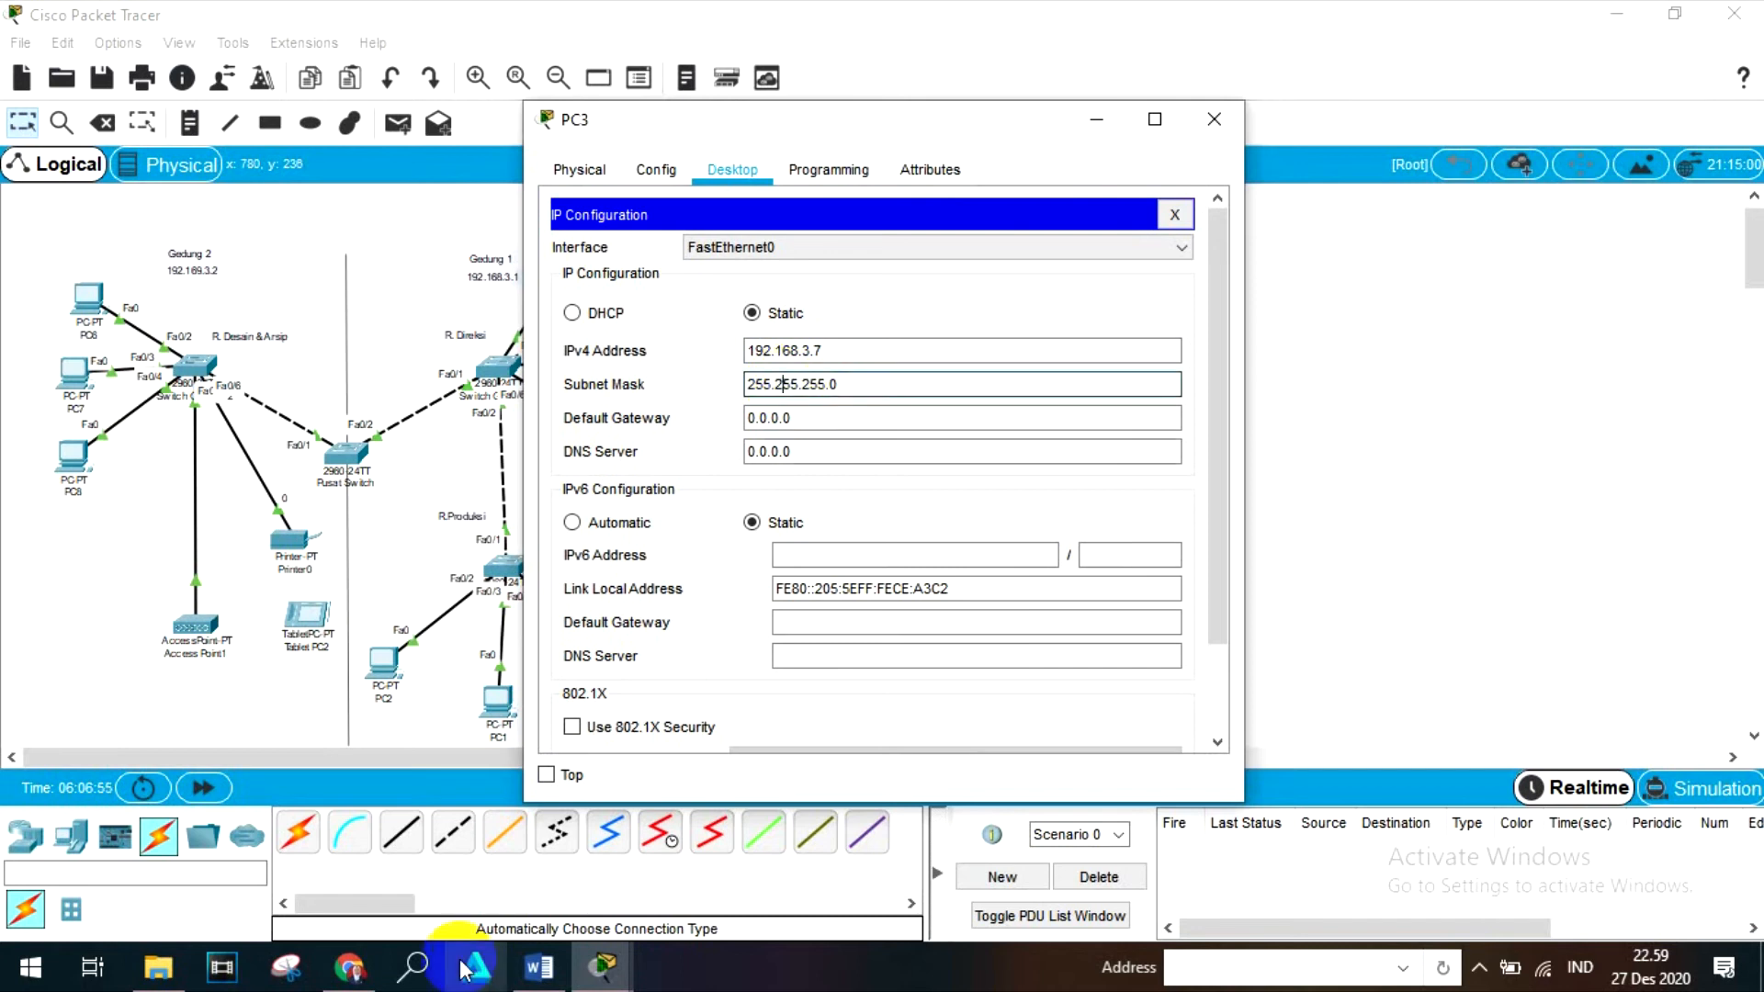
- Switch to the Word report to check the device IP address list, and return to PC3's configuration in Packet Tracer
left_click(539, 967)
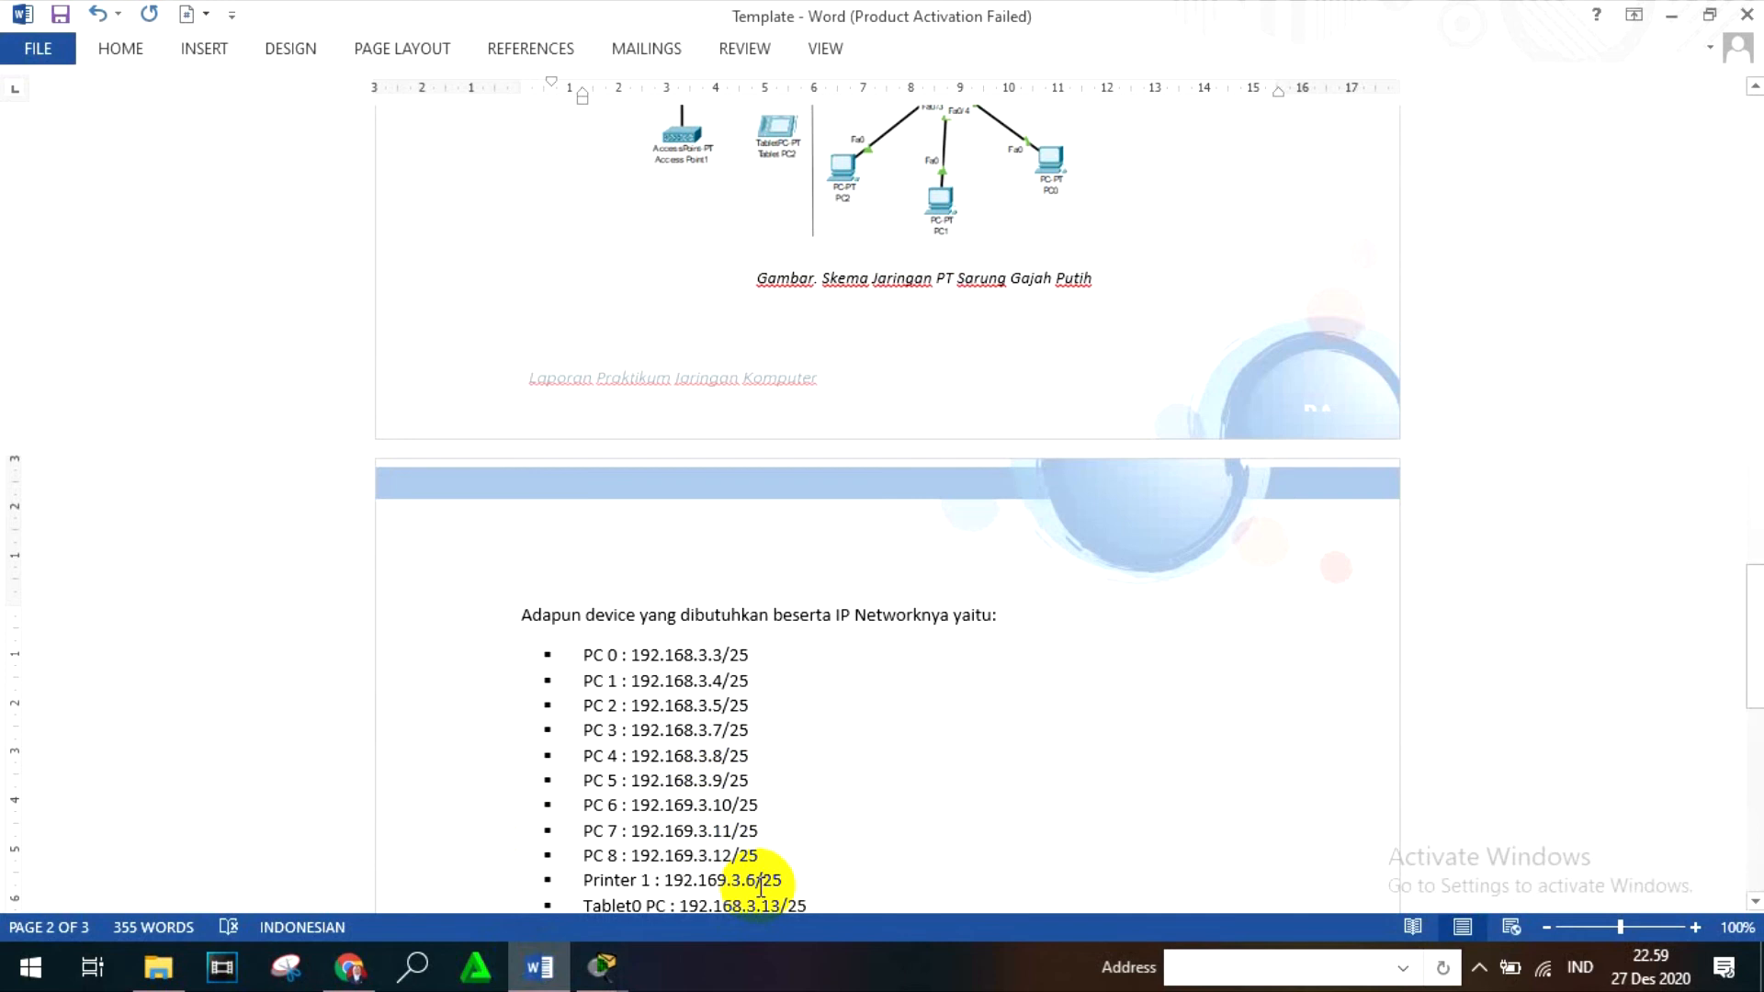
left_click(601, 966)
left_click(679, 871)
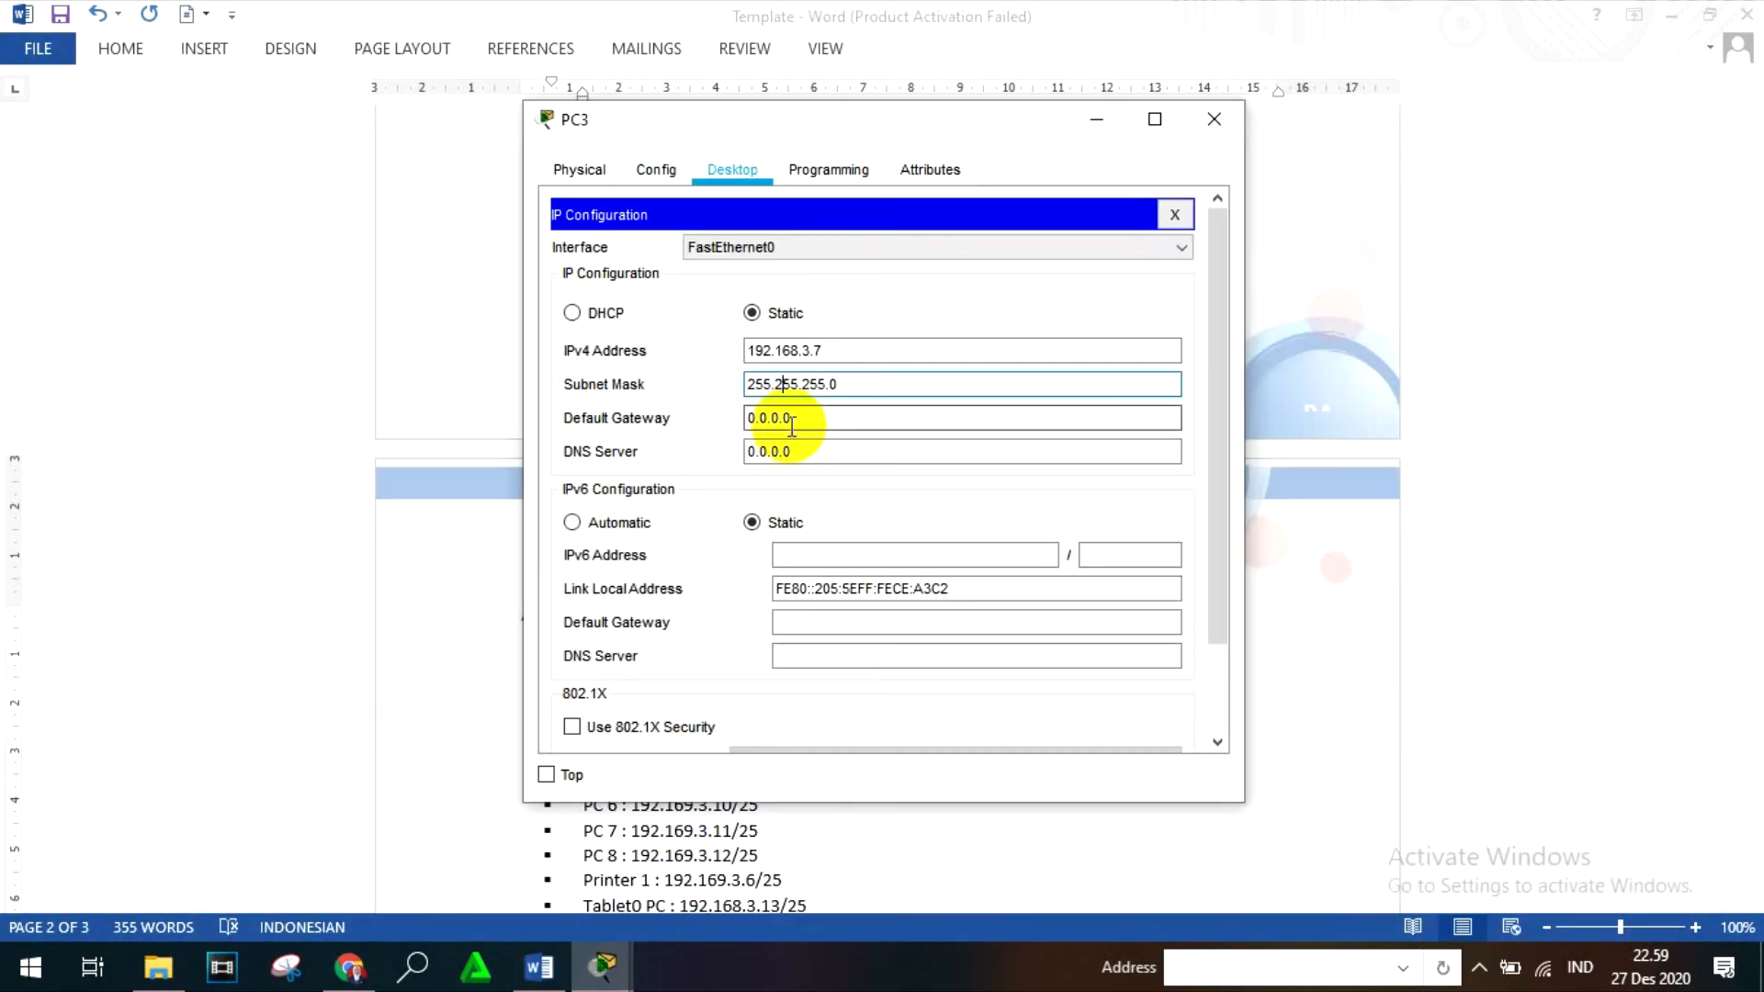
- Return to PC3's IP configuration, set its subnet mask to 255.255.255.128, and close the device window
left_click(520, 886)
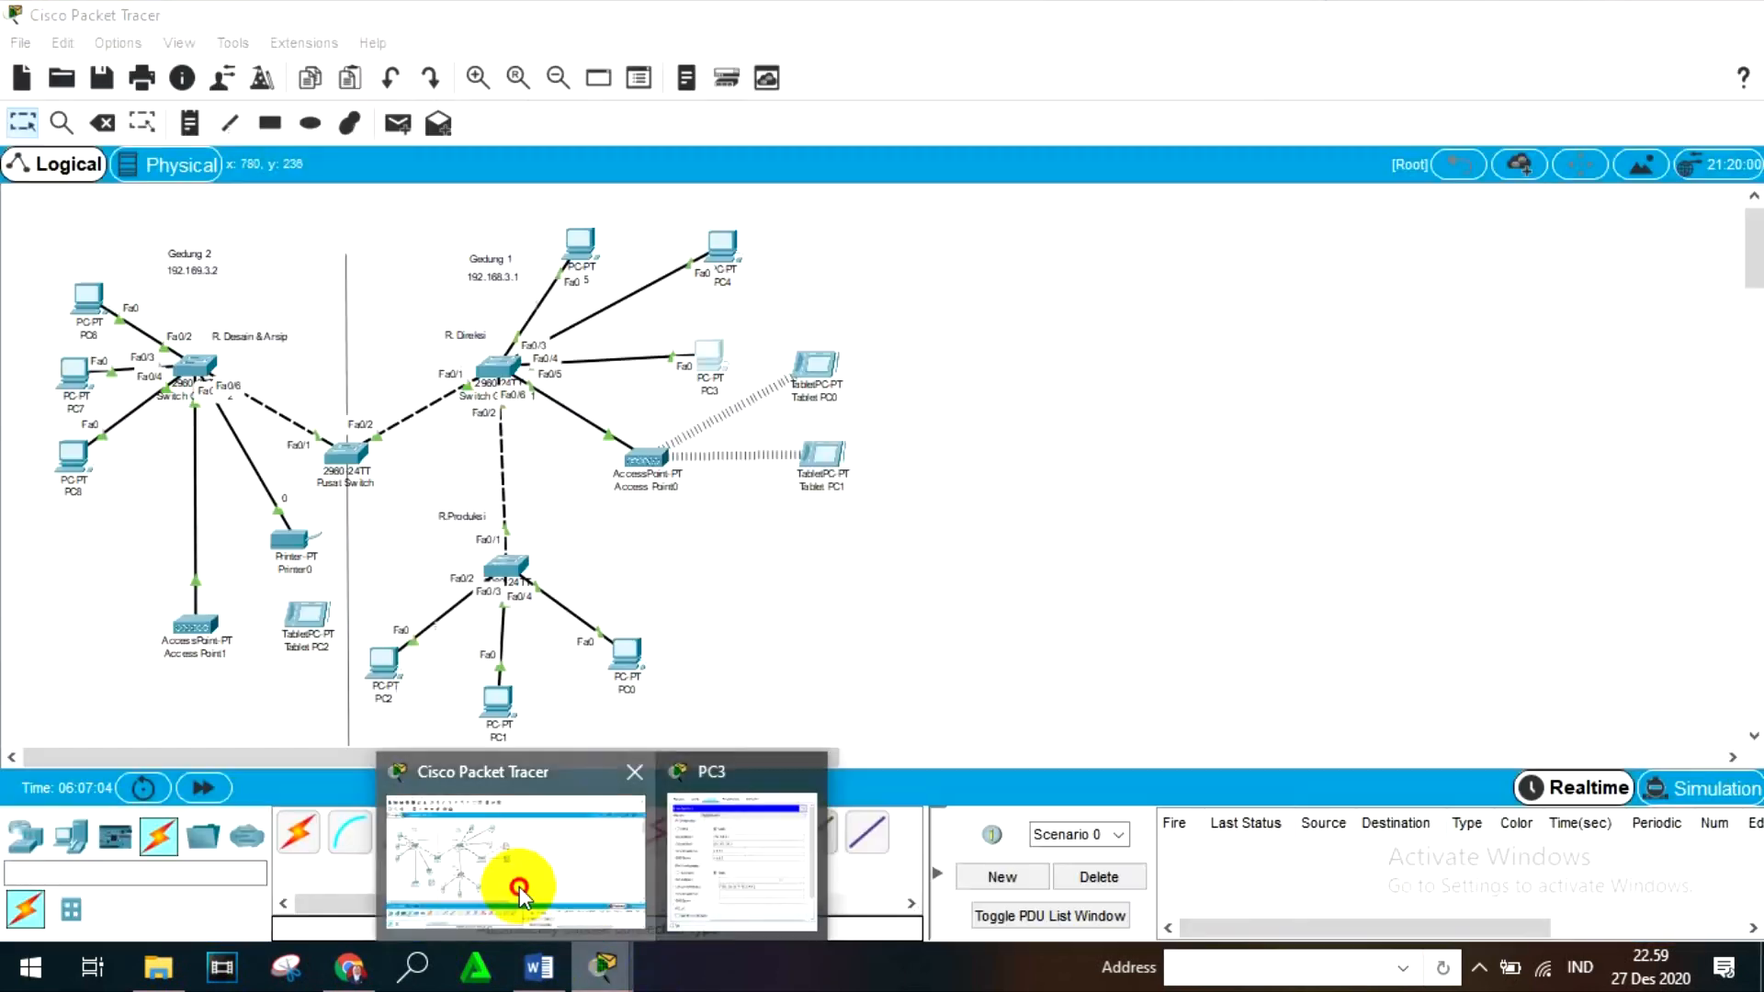
mouse_move(604, 966)
left_click(695, 896)
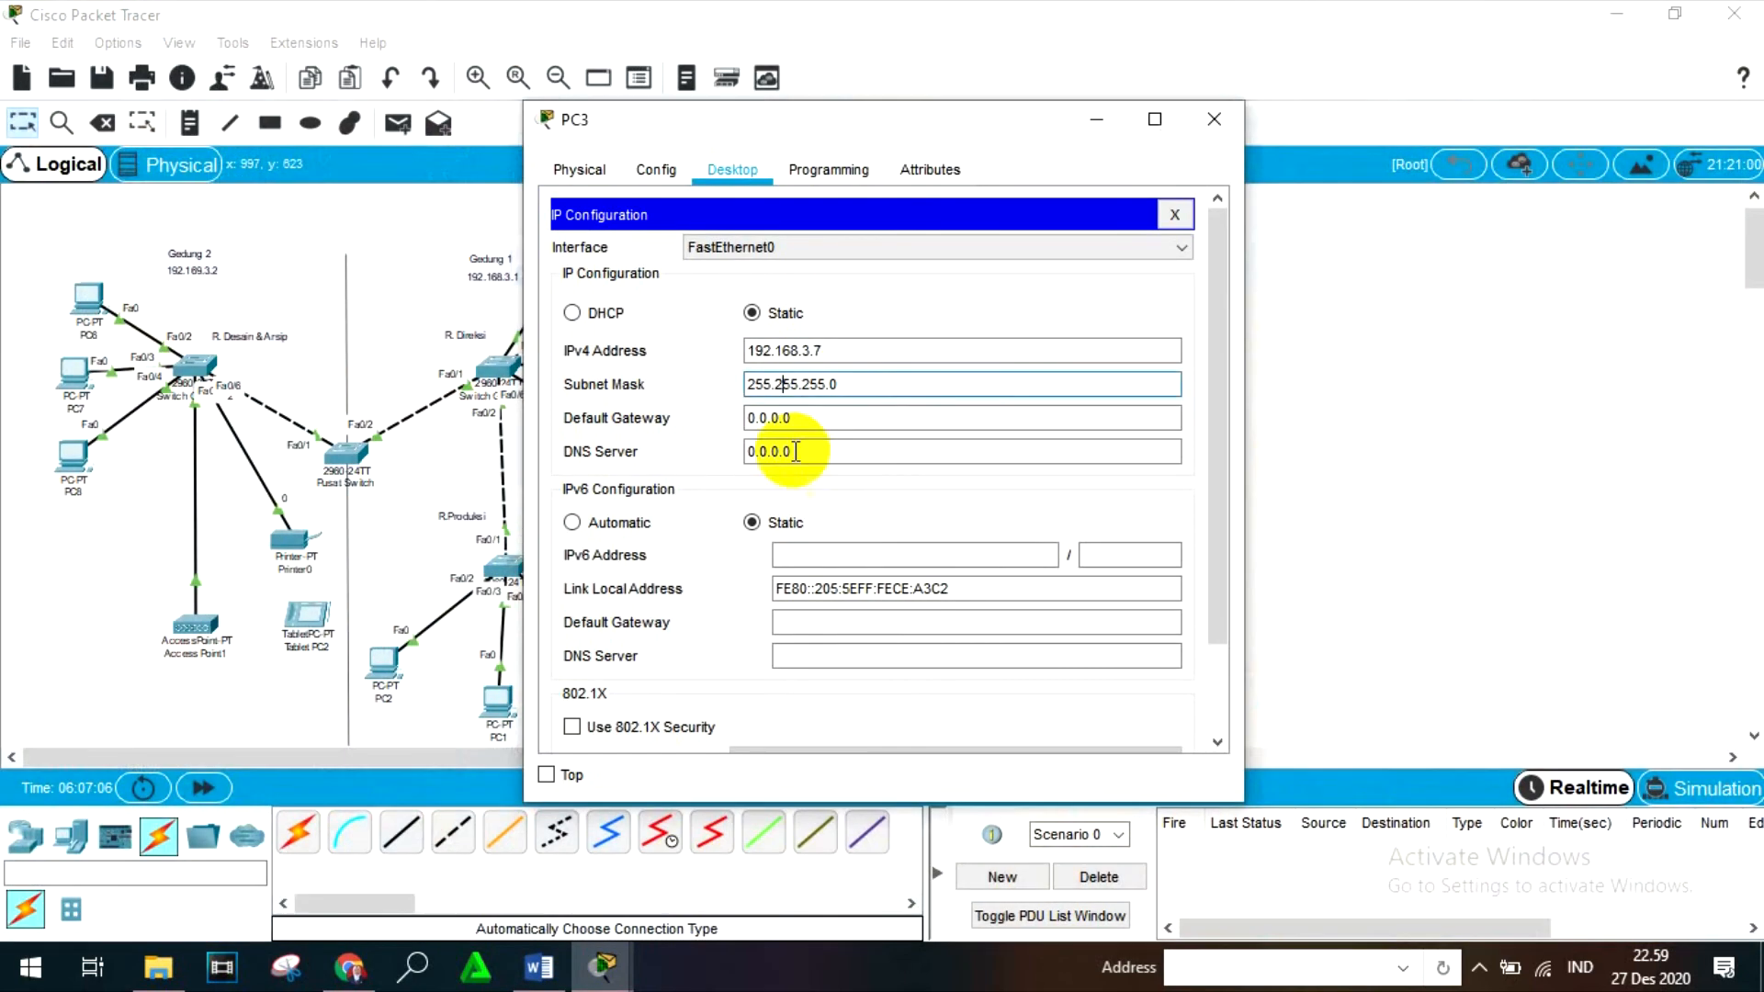
left_click(843, 386)
key("BackSpace")
type("128")
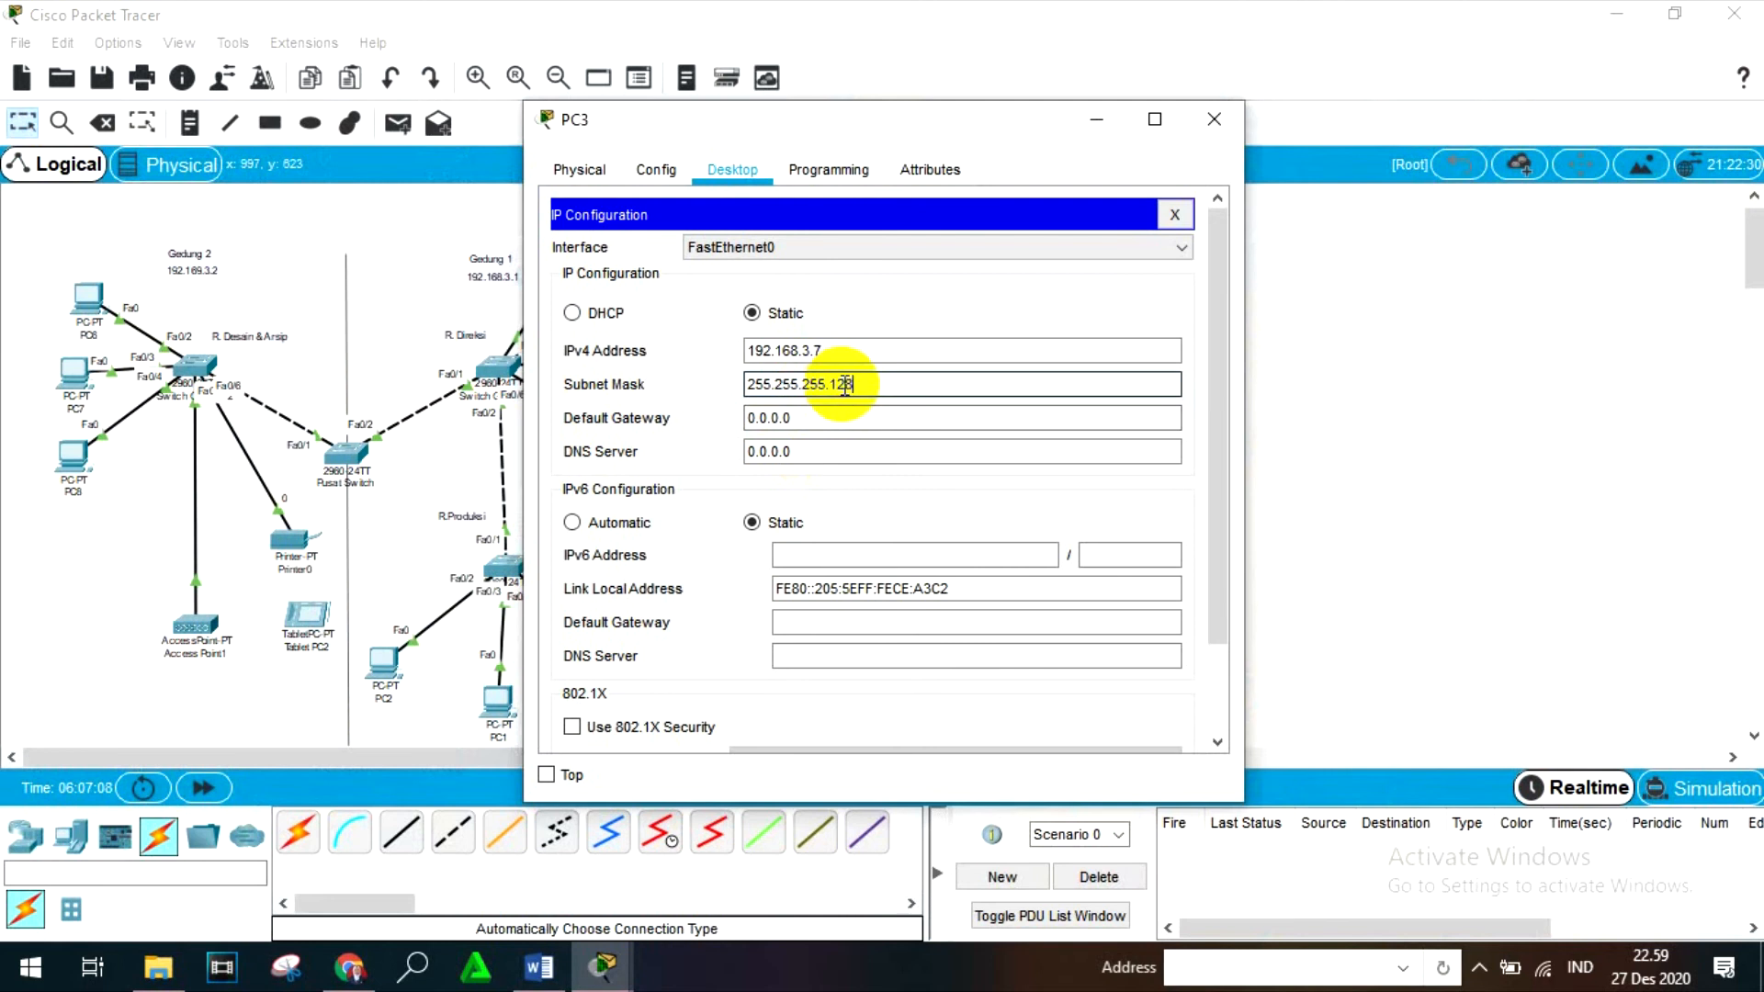
left_click(1213, 119)
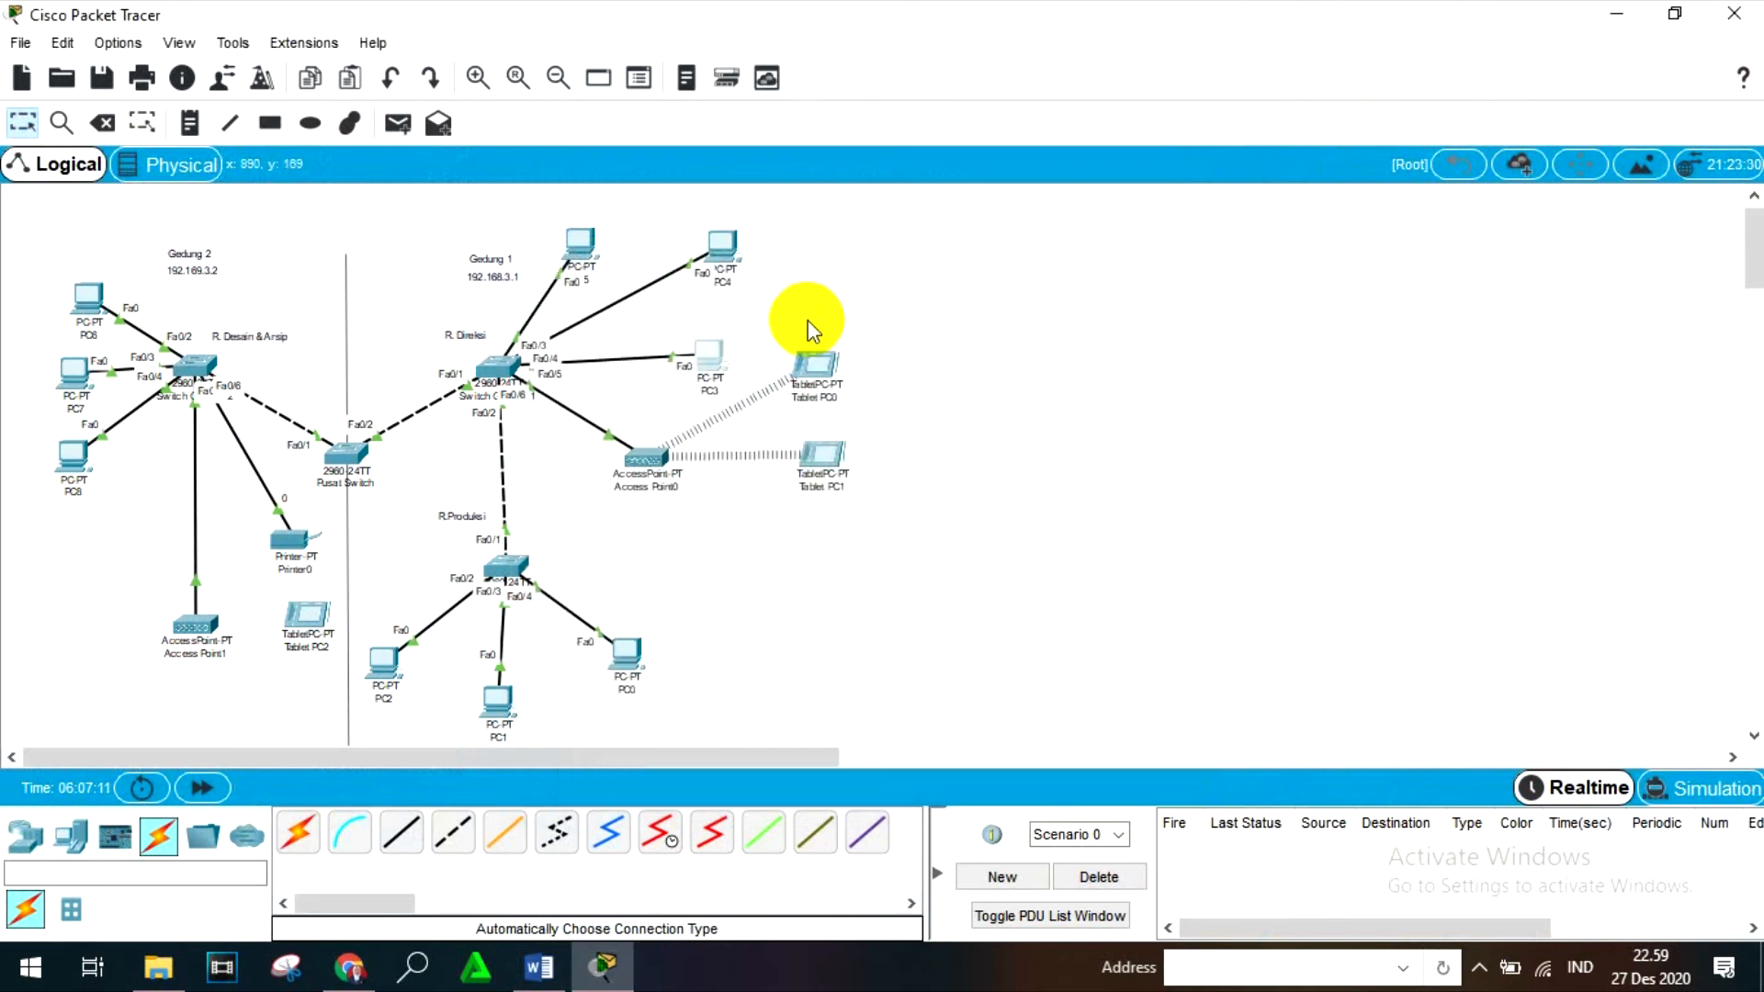
- Open PC4's IP configuration and set its static IPv4 address to 192.168.3.8
left_click(719, 259)
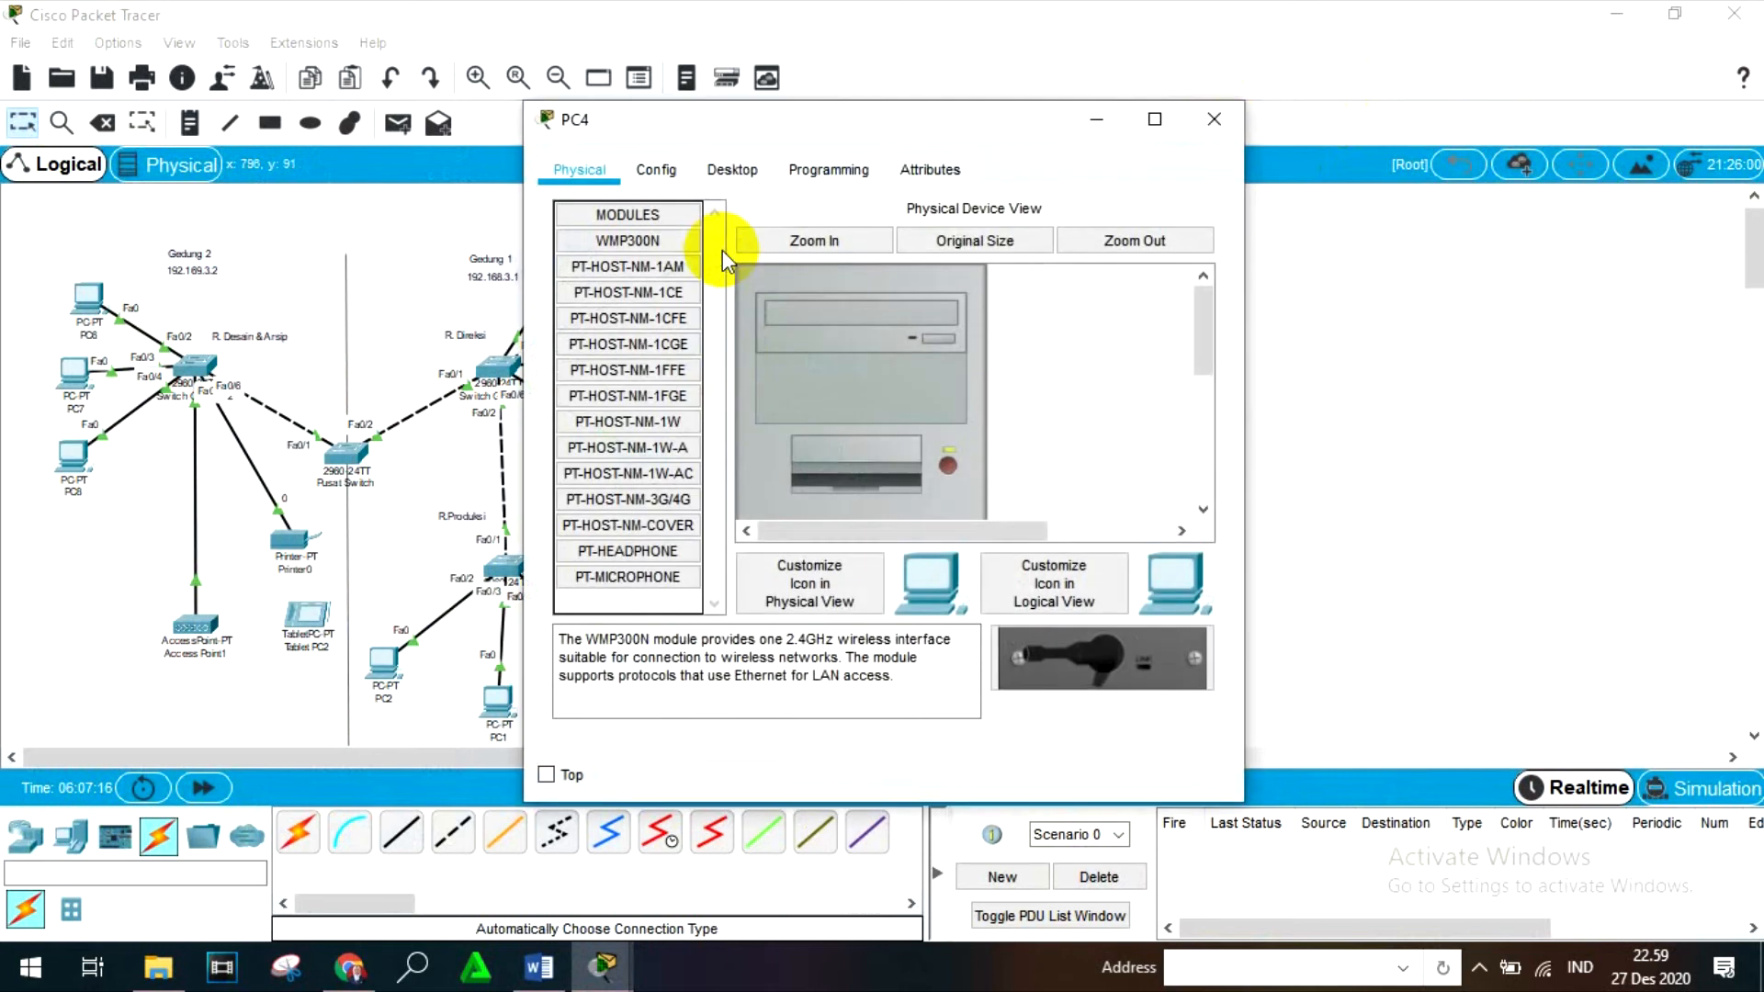
left_click(722, 173)
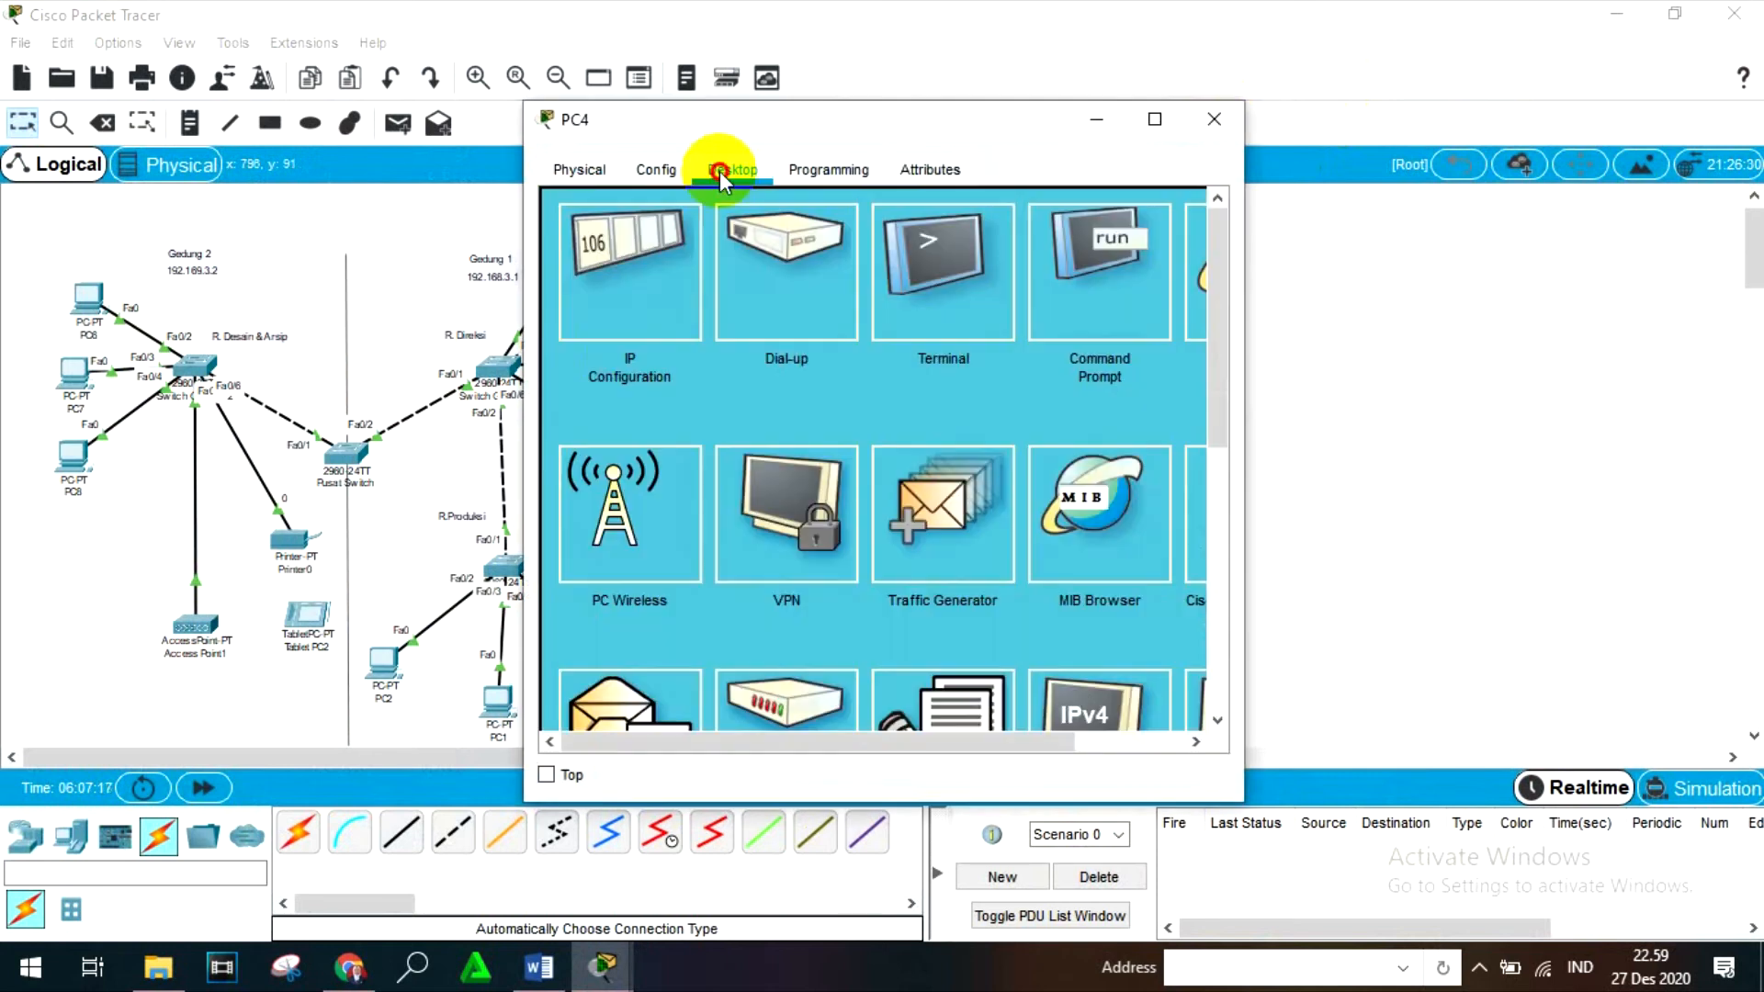
left_click(624, 357)
left_click(792, 351)
type("1")
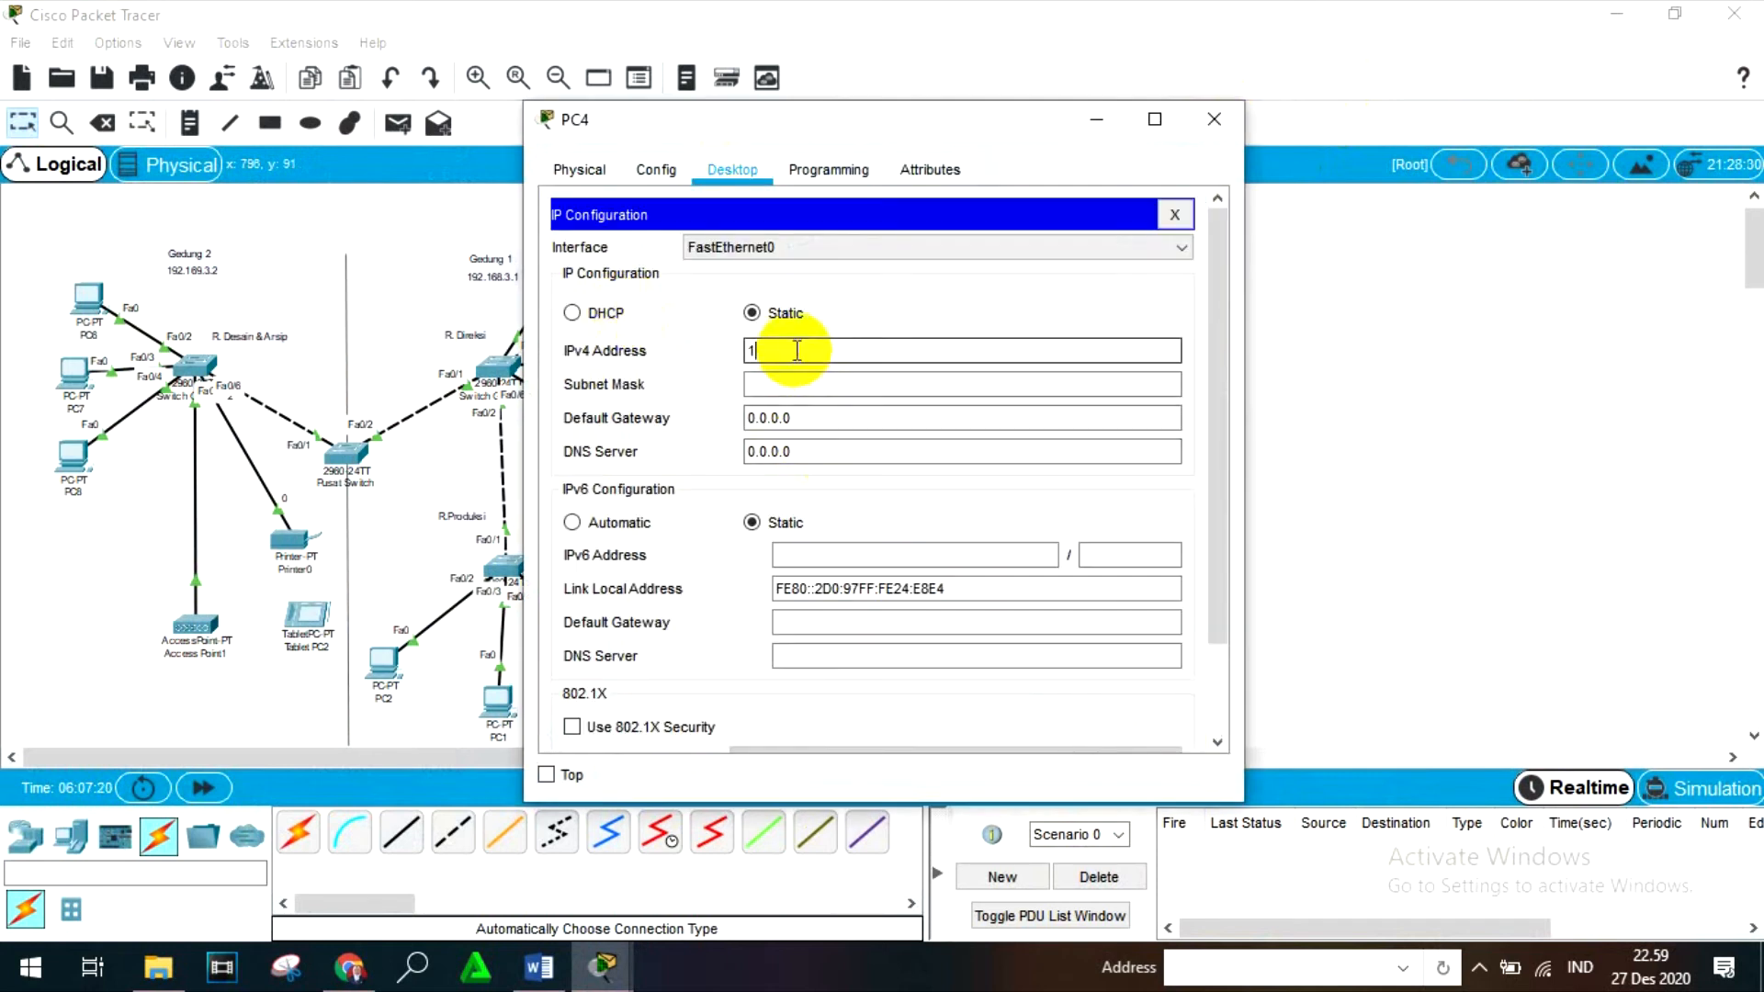
type("92.168.3.8")
key("Return")
key("BackSpace")
type("128")
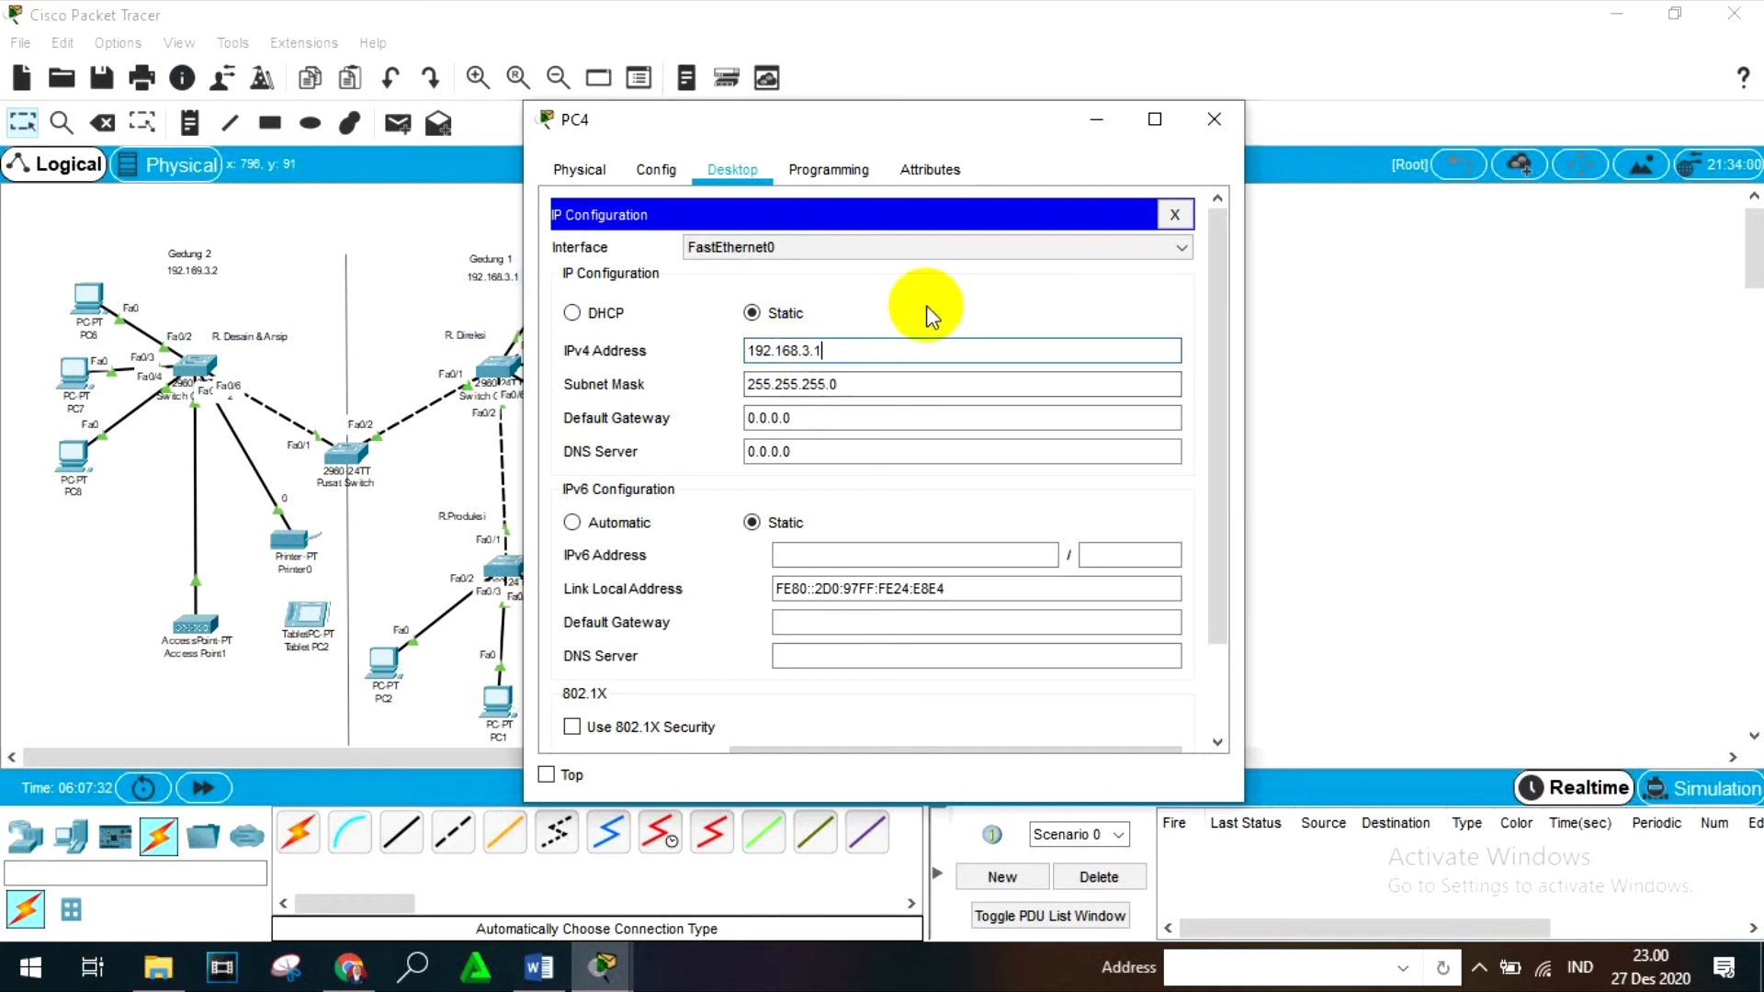
key("BackSpace")
key("BackSpace")
key("BackSpace")
type("8")
- Set PC4's subnet mask to 255.255.255.128 and close the device window
left_click(863, 379)
key("BackSpace")
type("1")
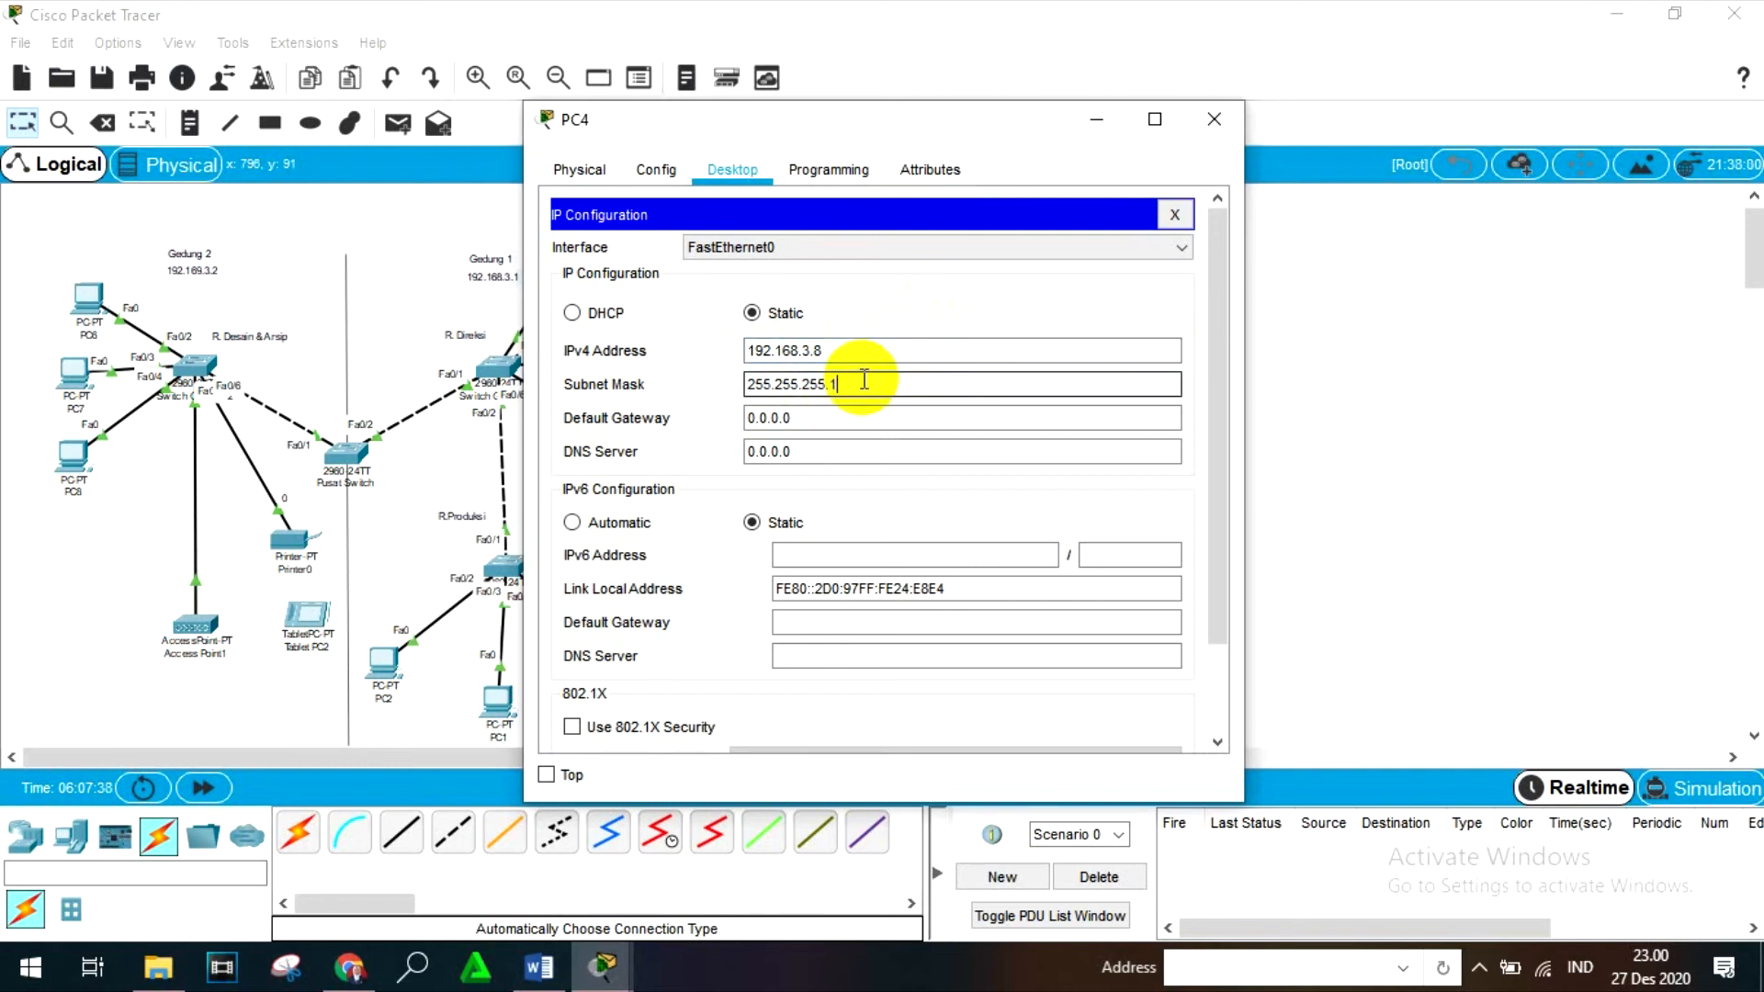
type("28")
left_click(1211, 119)
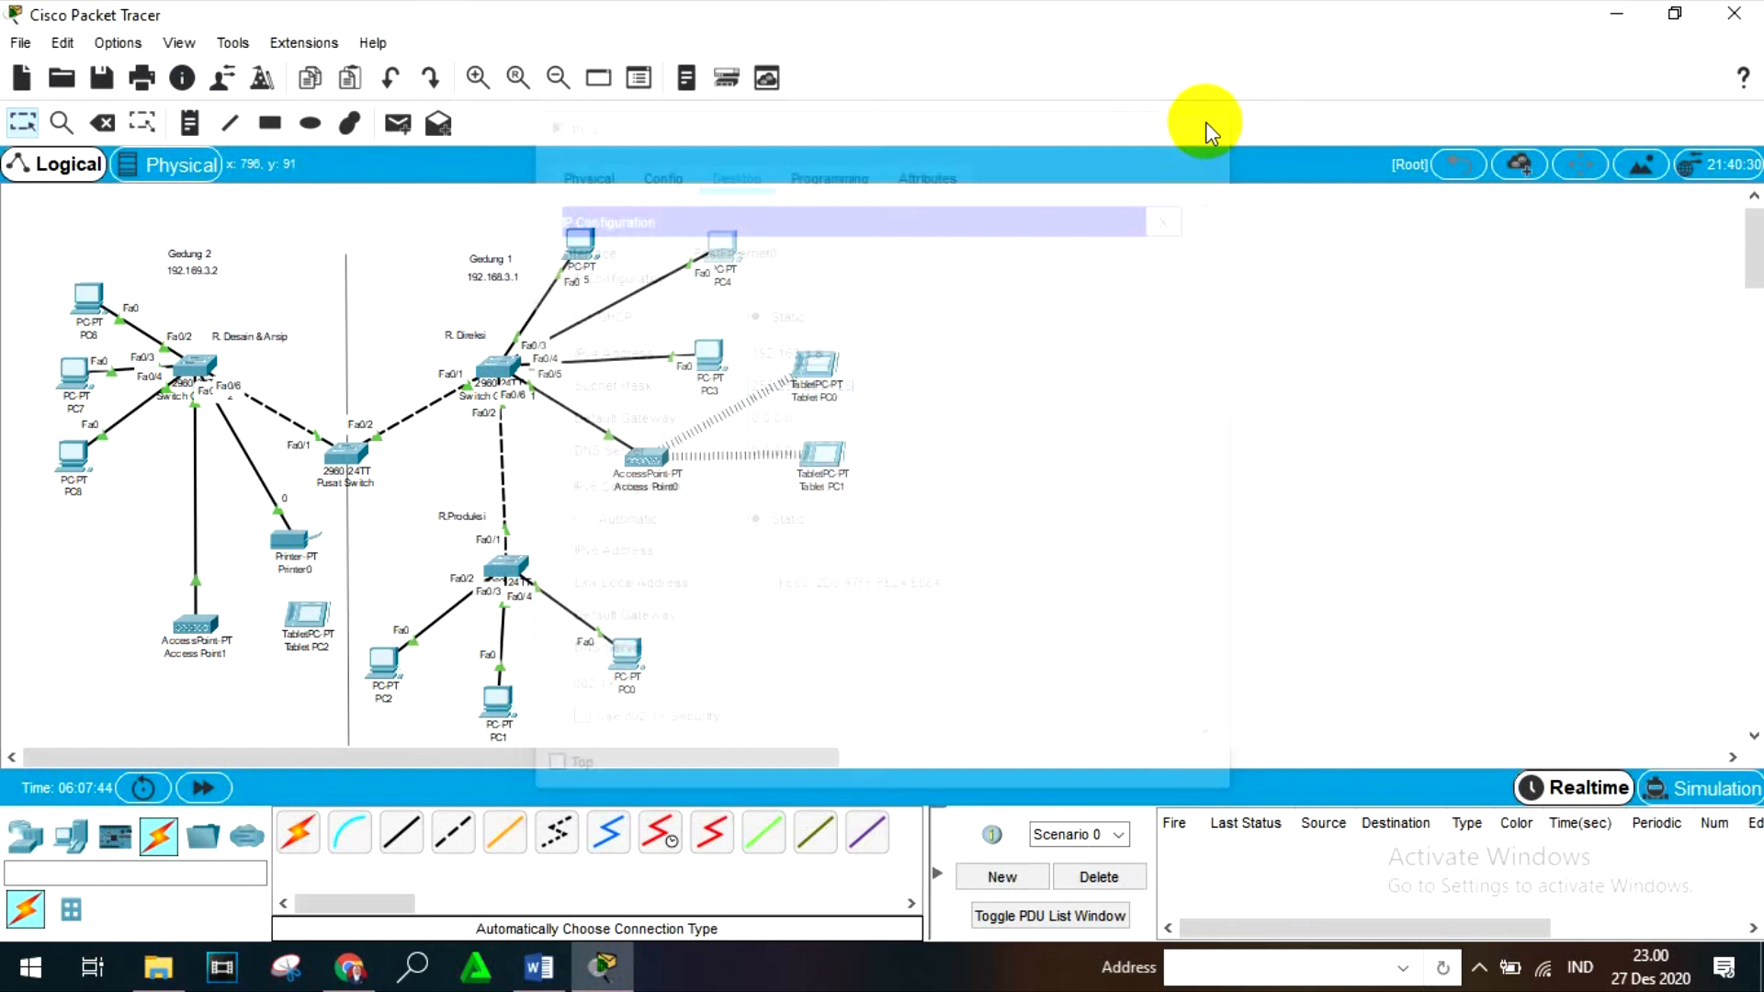
- Open PC5's IP configuration and set its static IPv4 address to 192.168.3.9
left_click(582, 247)
left_click(731, 169)
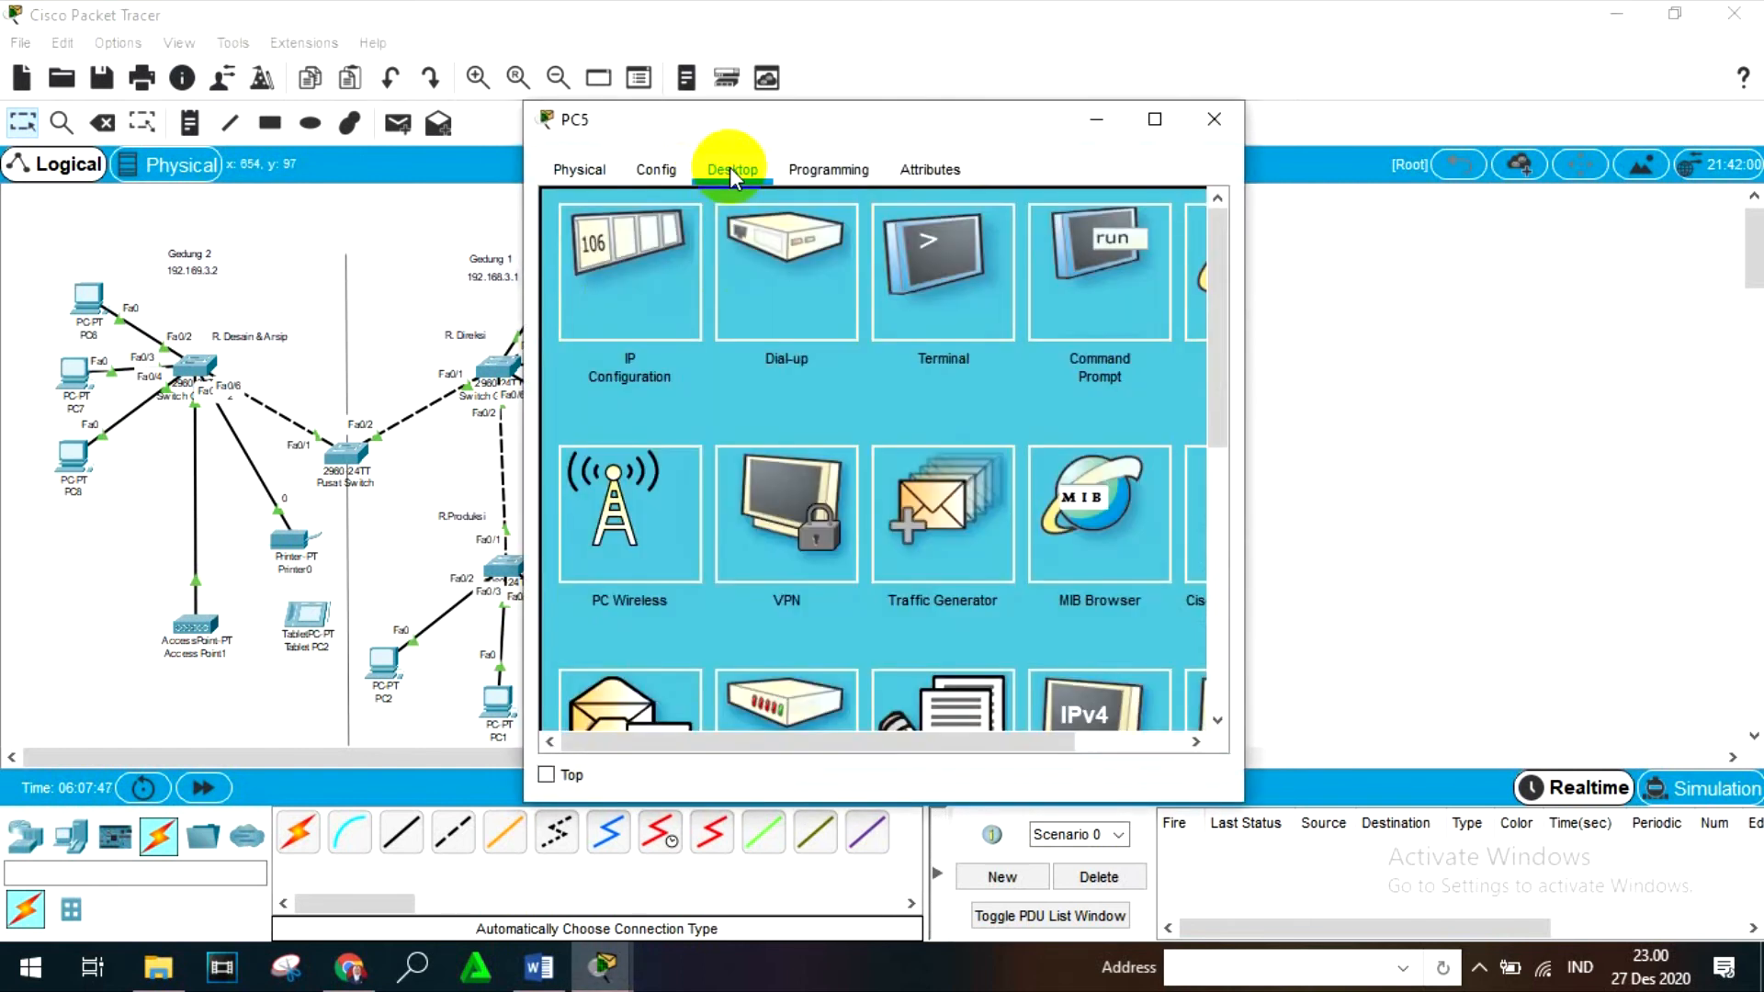
left_click(610, 295)
left_click(758, 354)
type("192.")
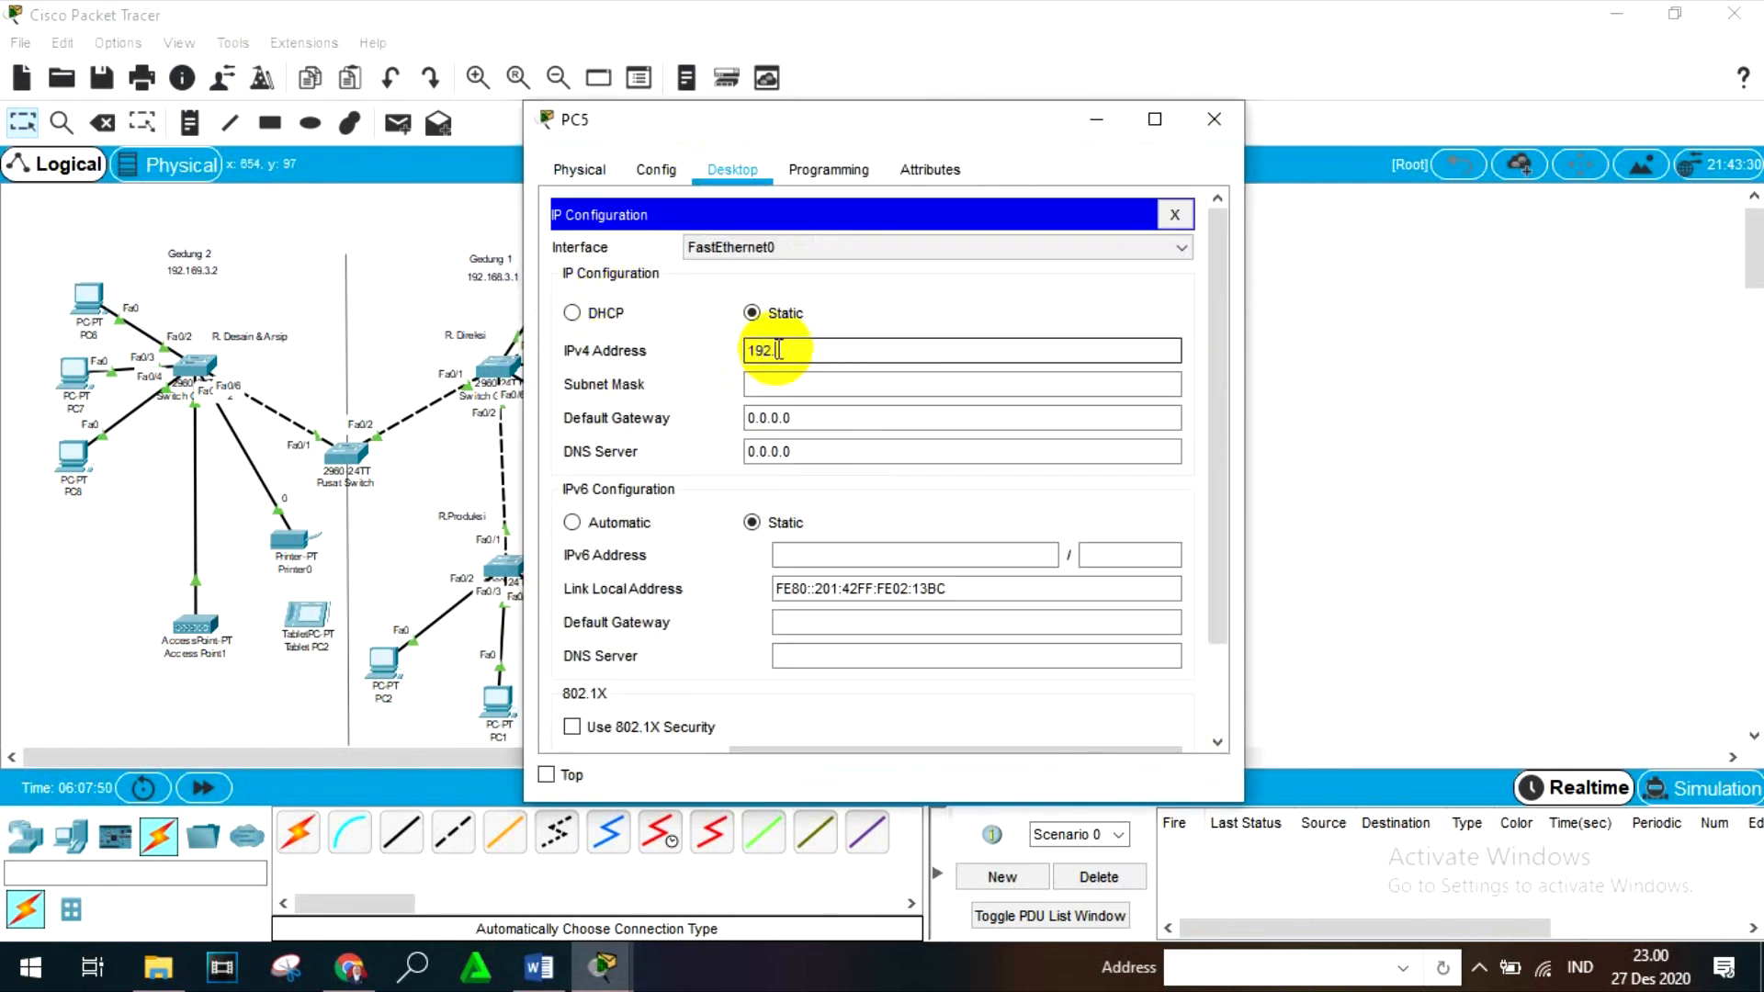
type("168.3.9")
- Fill in PC5's subnet mask as 255.255.255.128 and close the device window
left_click(784, 385)
left_click(873, 386)
key("BackSpace")
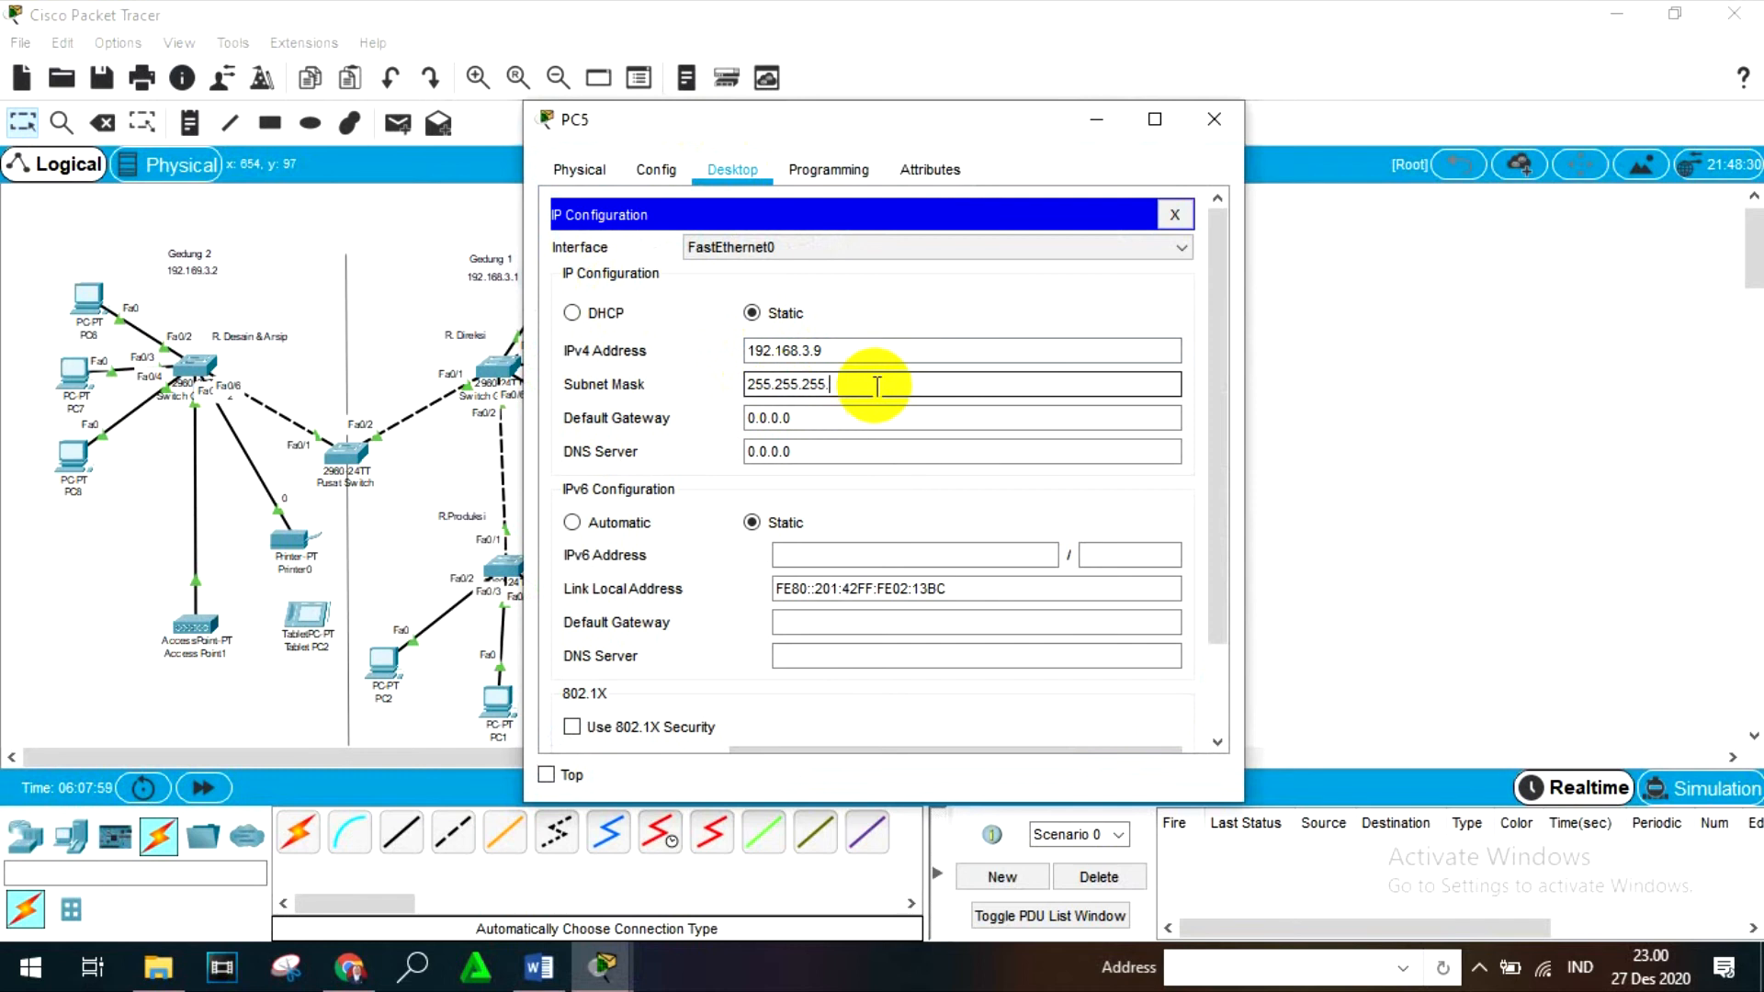
type("128")
key("BackSpace")
type("8")
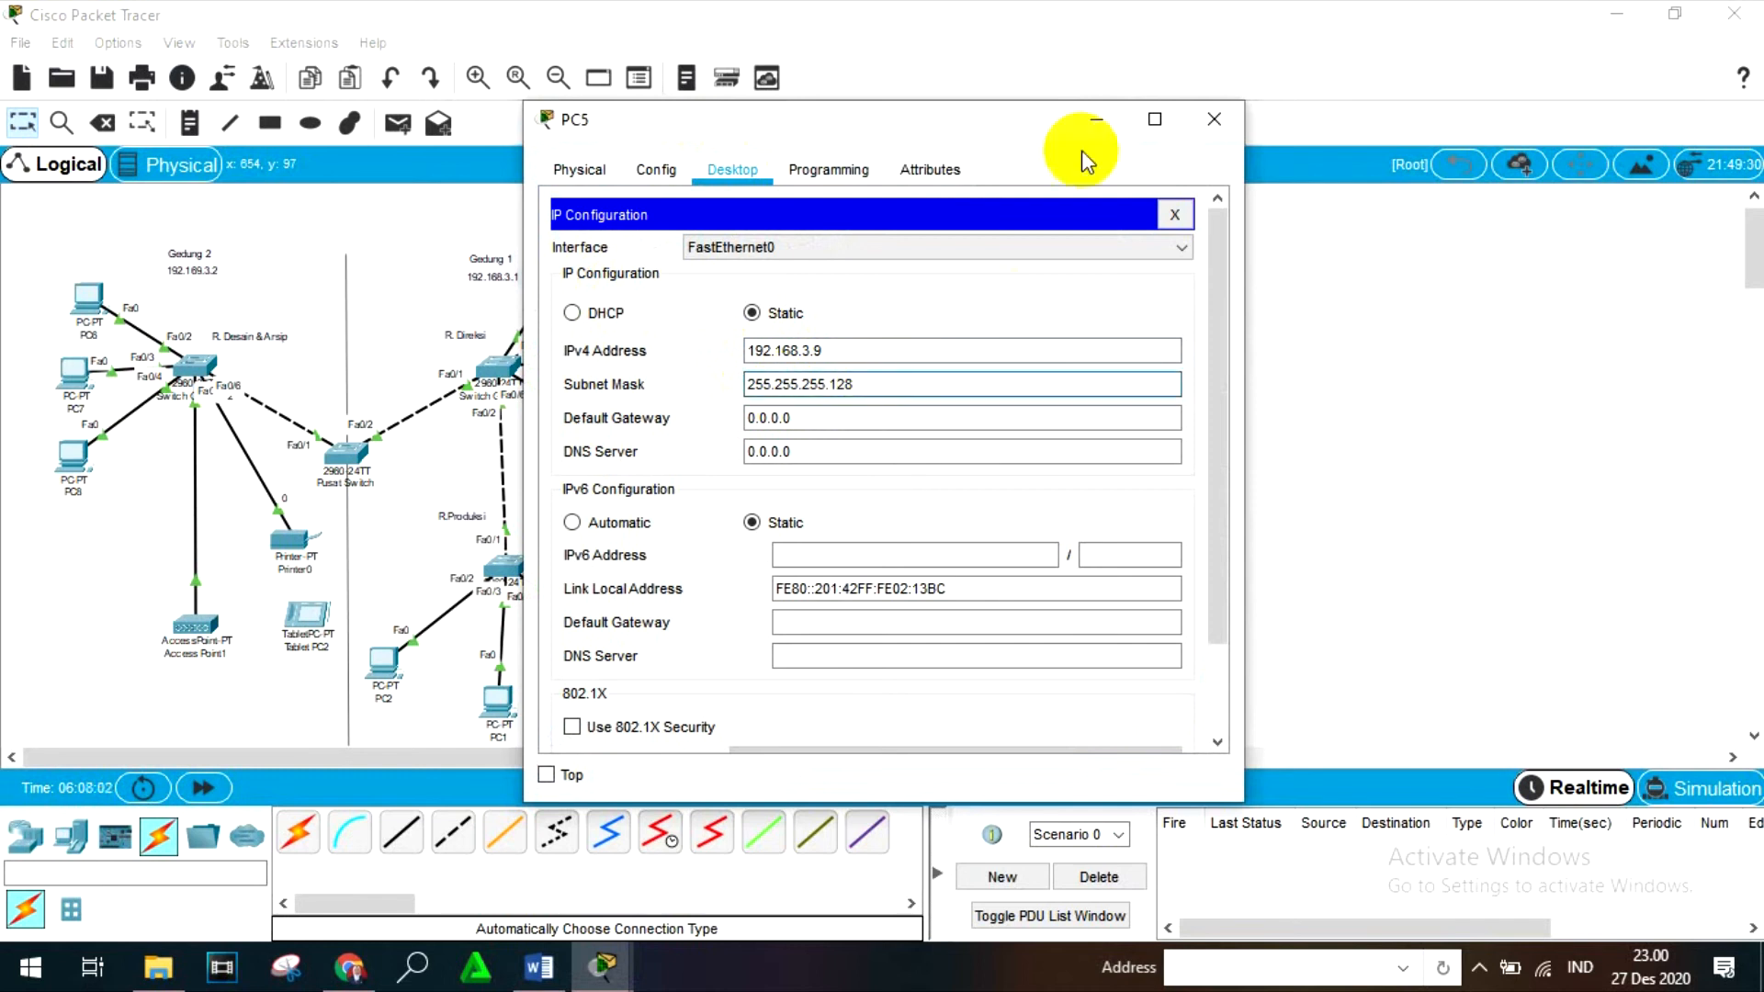
left_click(1213, 120)
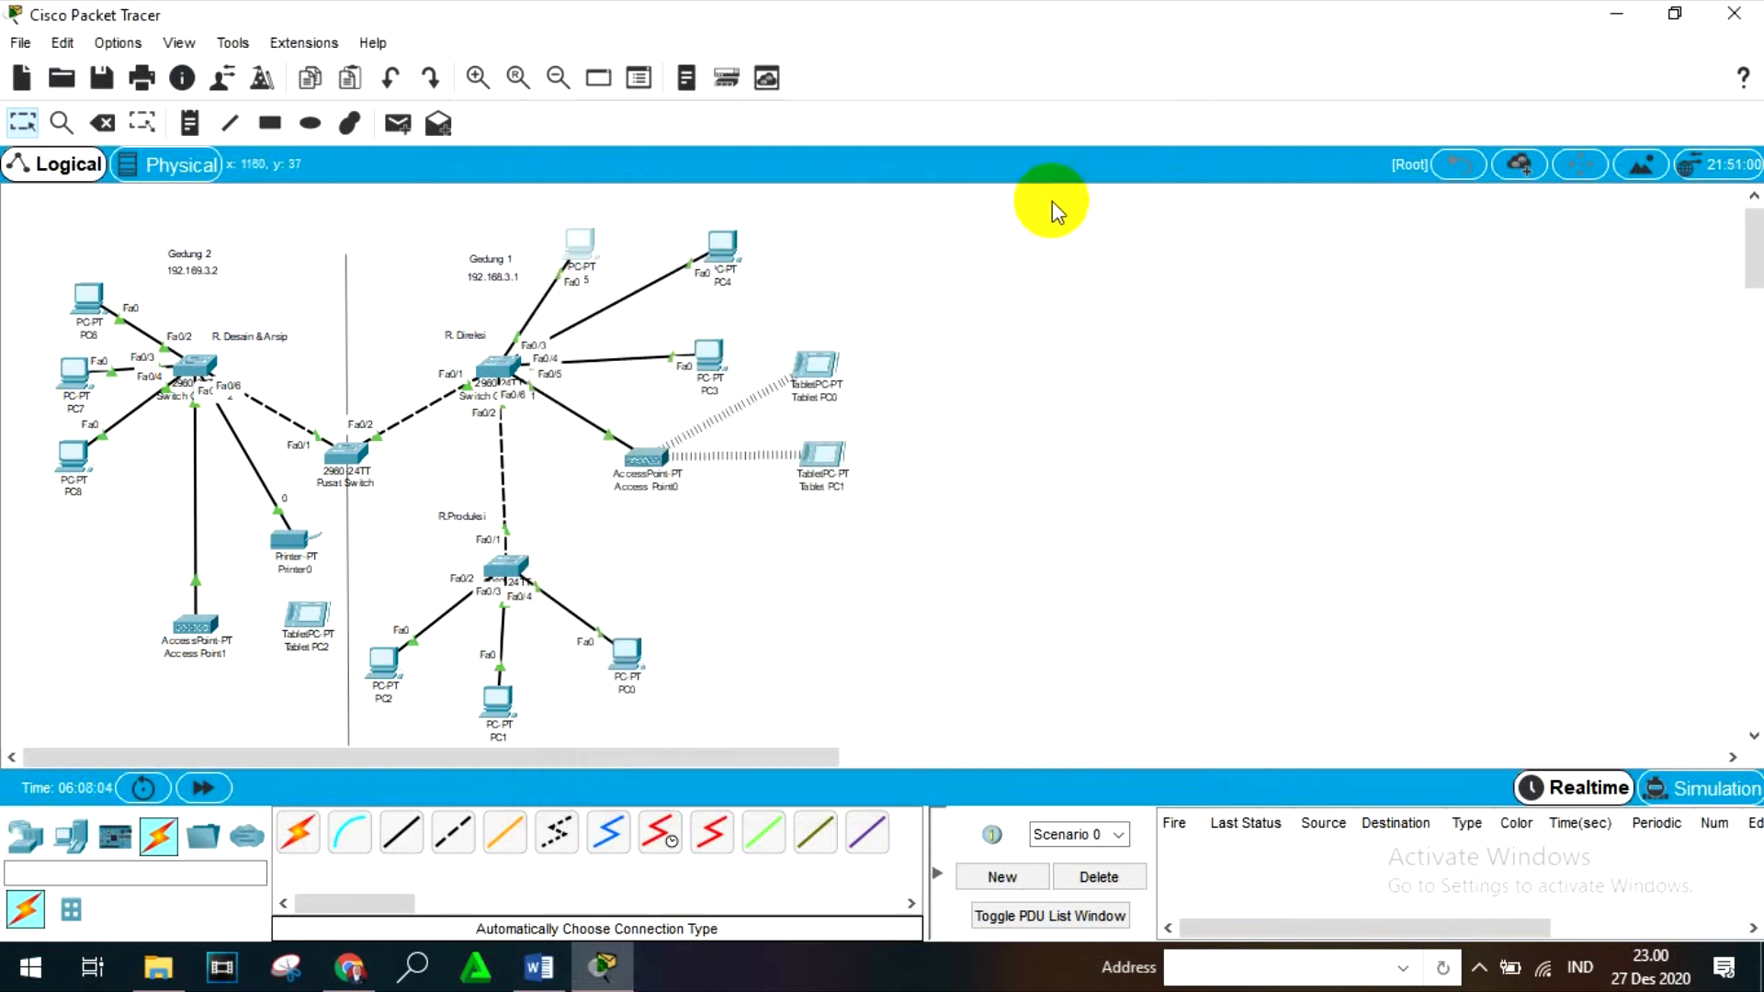
- Open PC6's IP configuration, move the window clear of the building labels, and set its static IPv4 address to 192.169.3.10
left_click(89, 294)
left_click(732, 171)
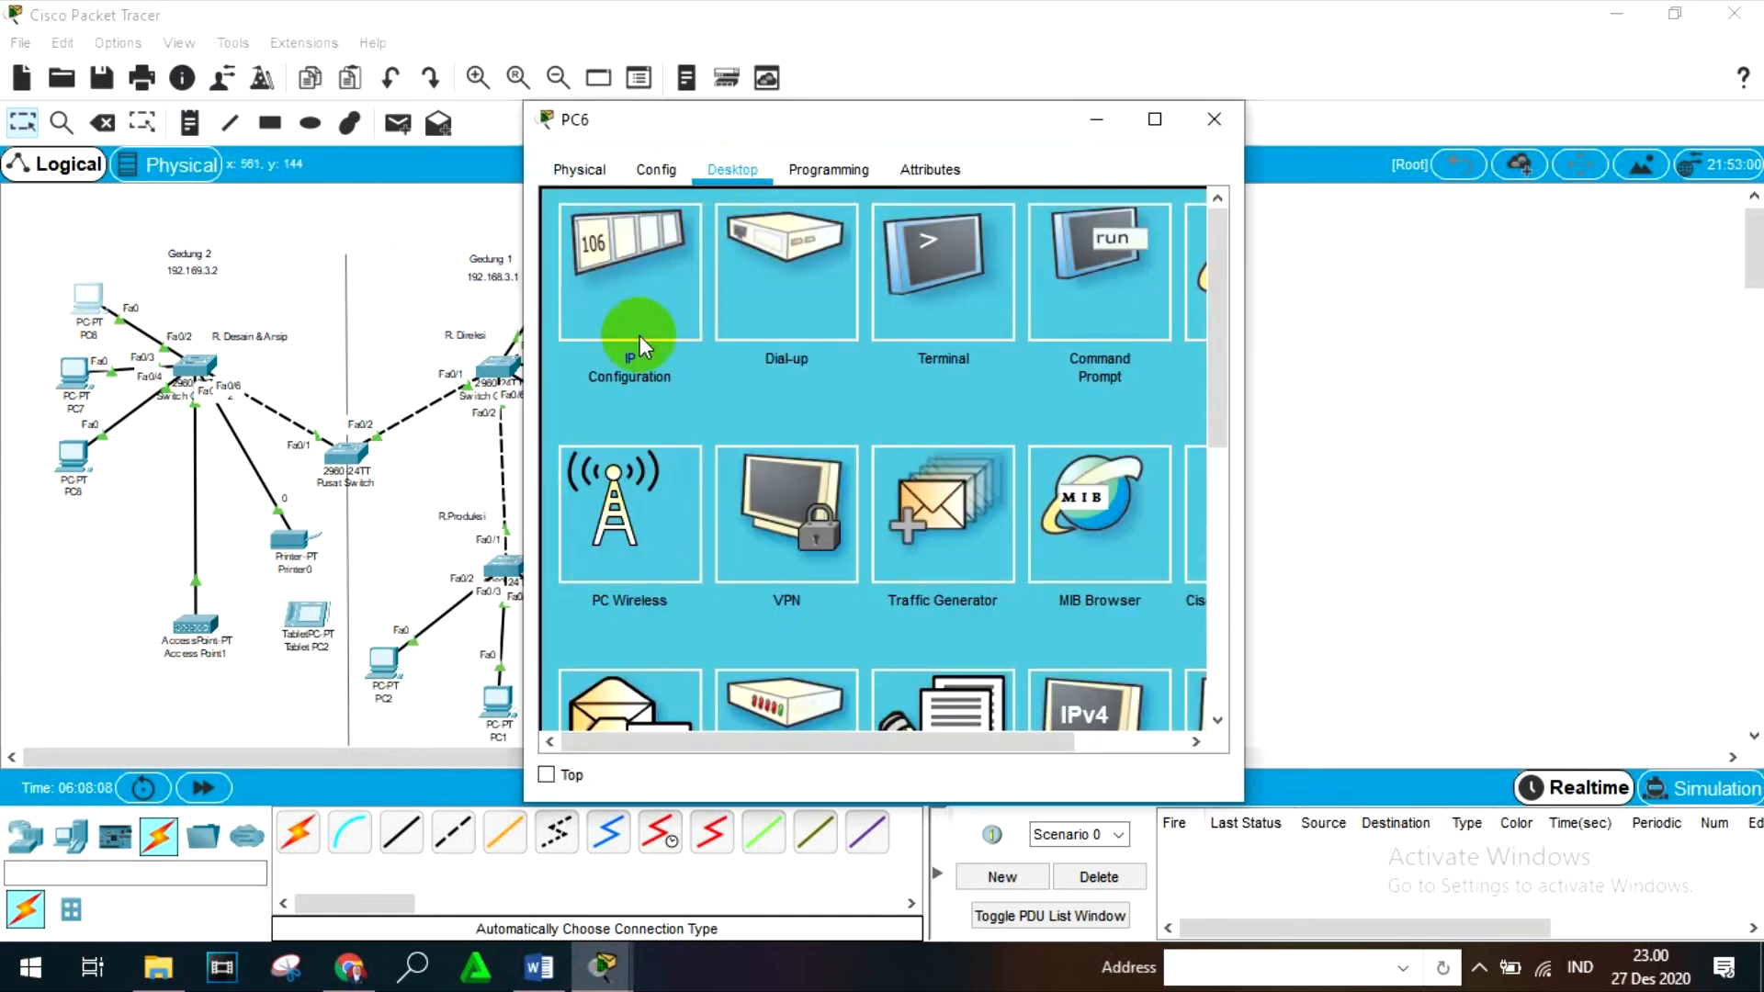
left_click(629, 350)
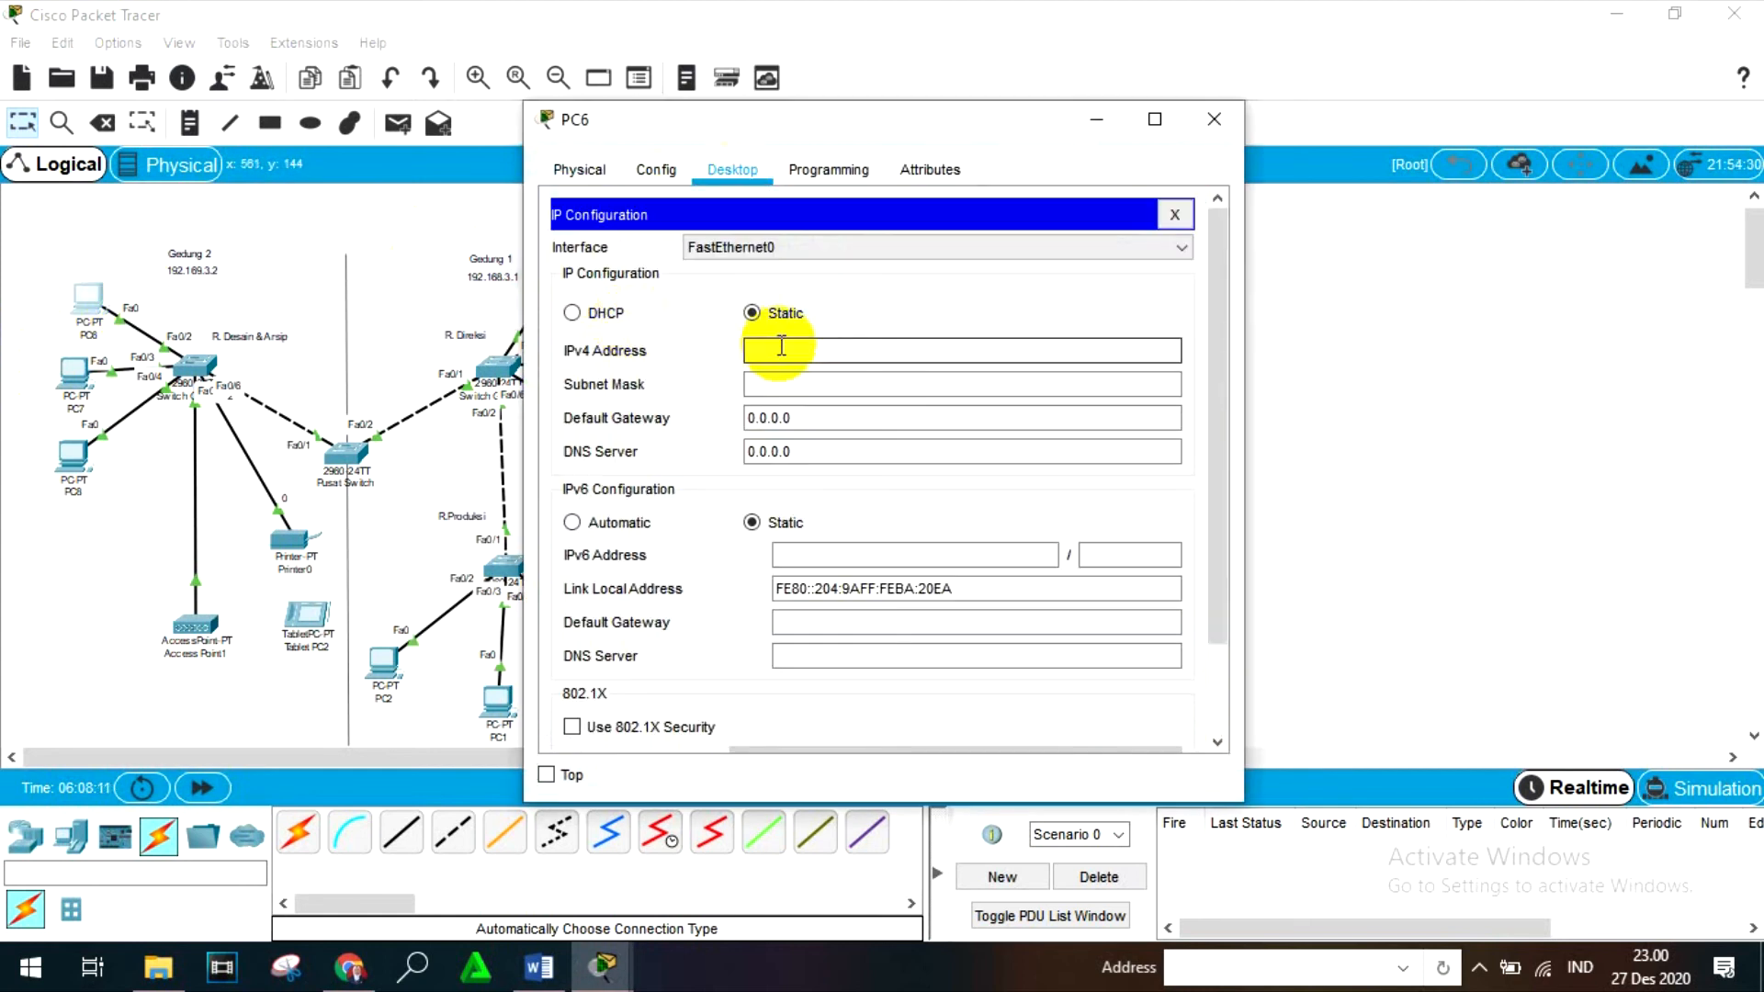
left_click(781, 345)
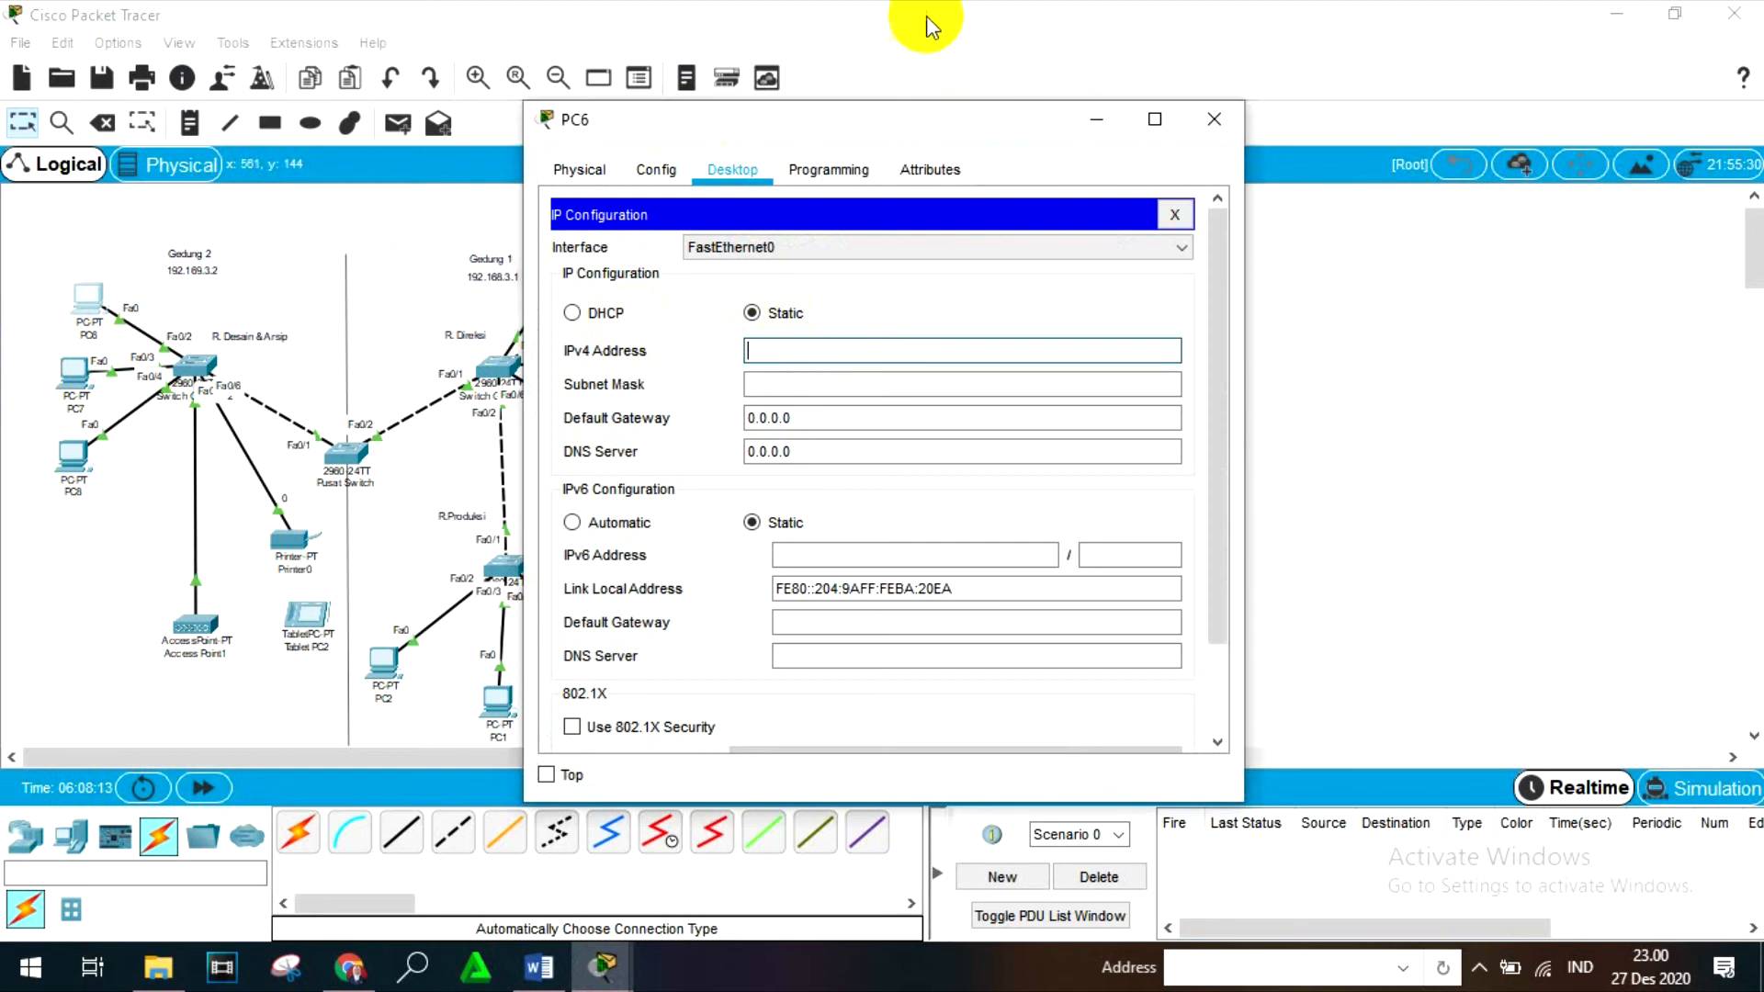
left_click_drag(846, 124, 977, 149)
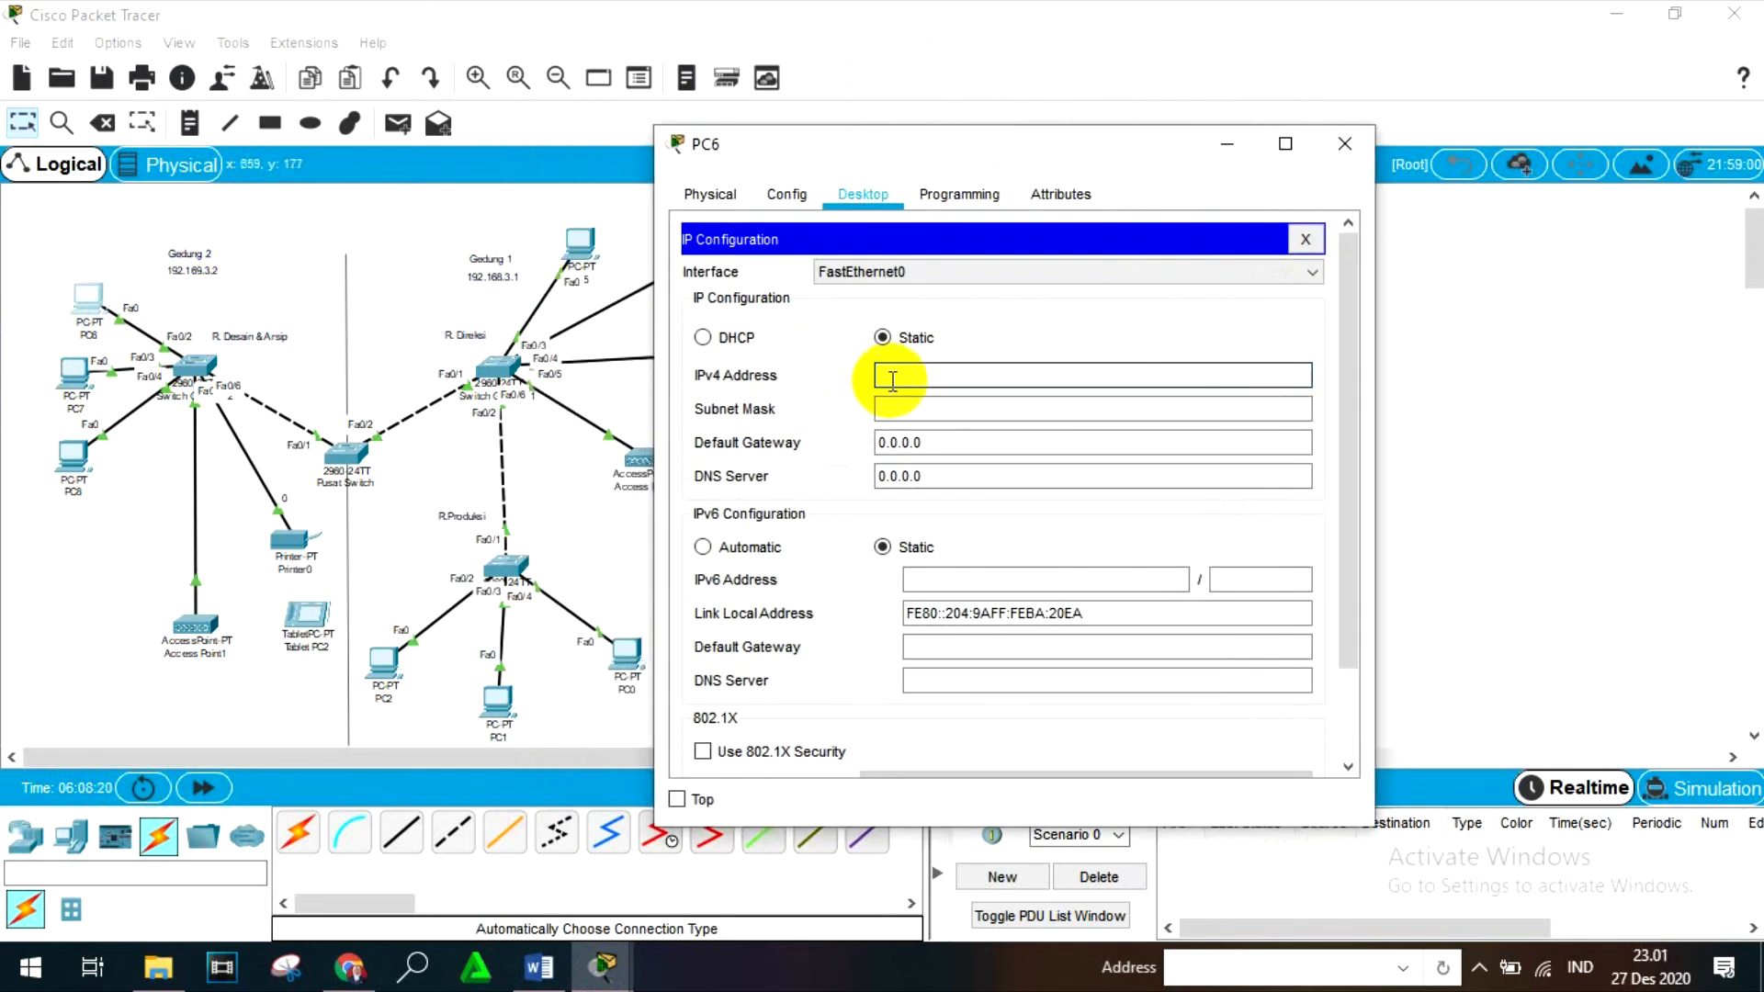
type("192.169.3.10")
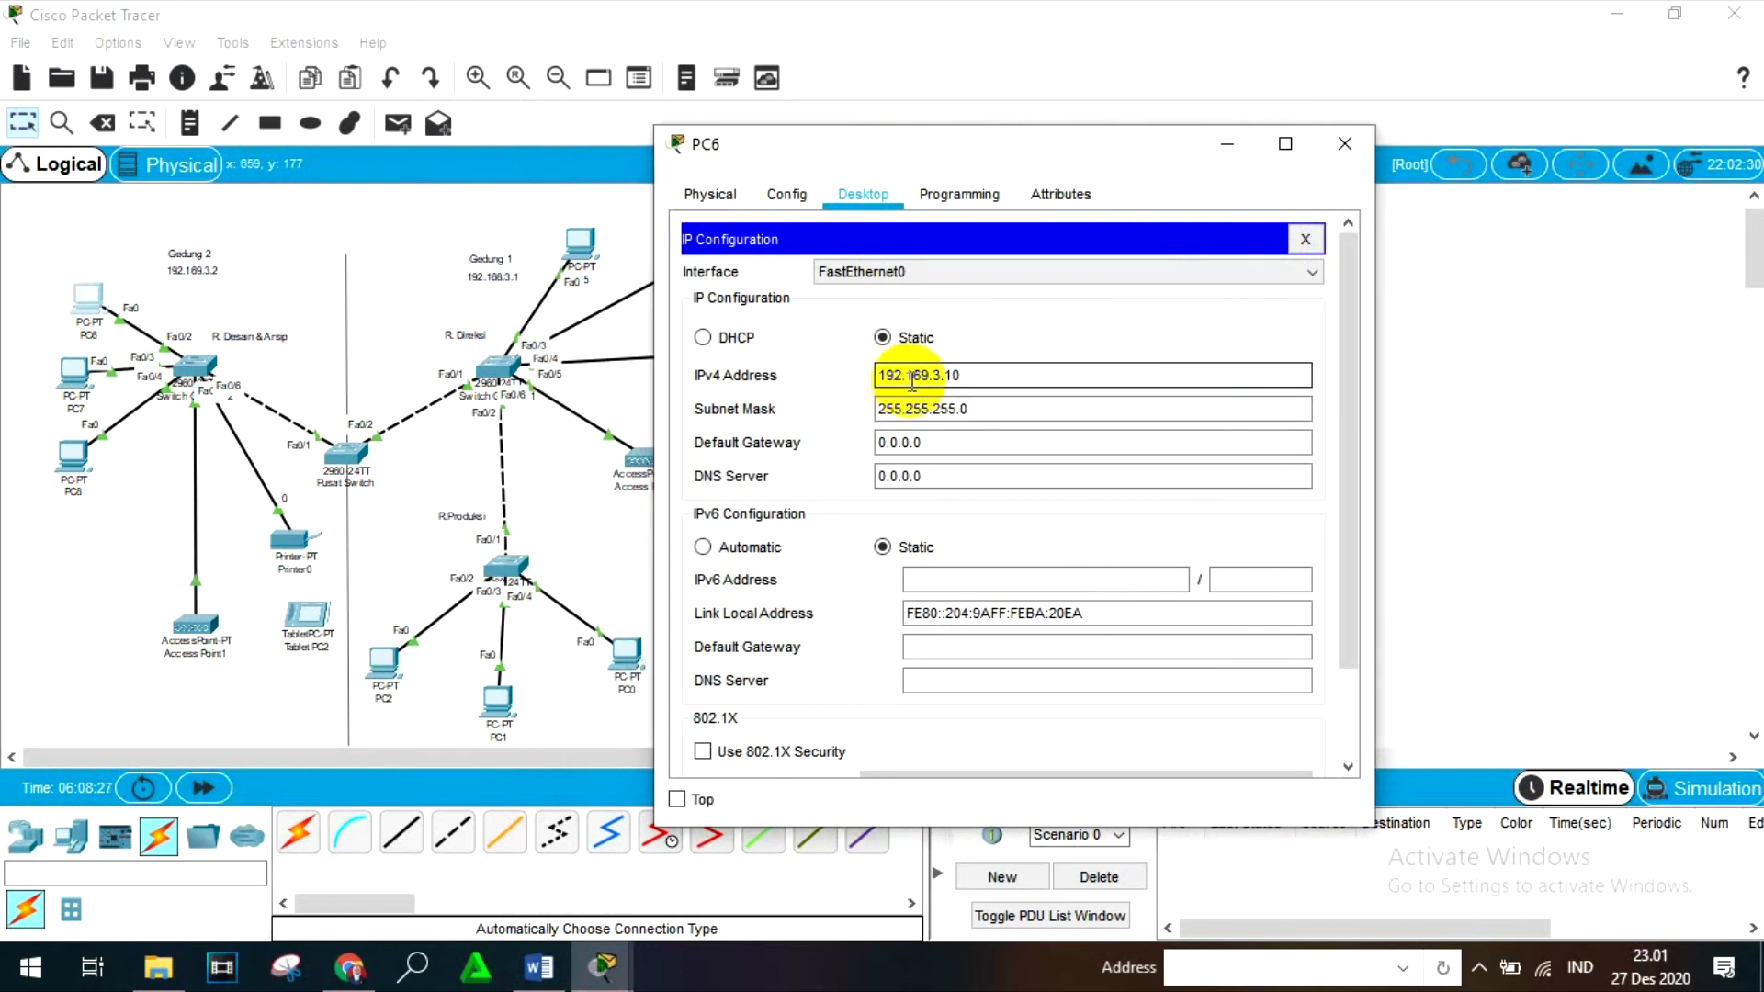
- Set PC6's subnet mask to 255.255.255.128 and close the device window
left_click(1012, 404)
key("BackSpace")
type("192.16")
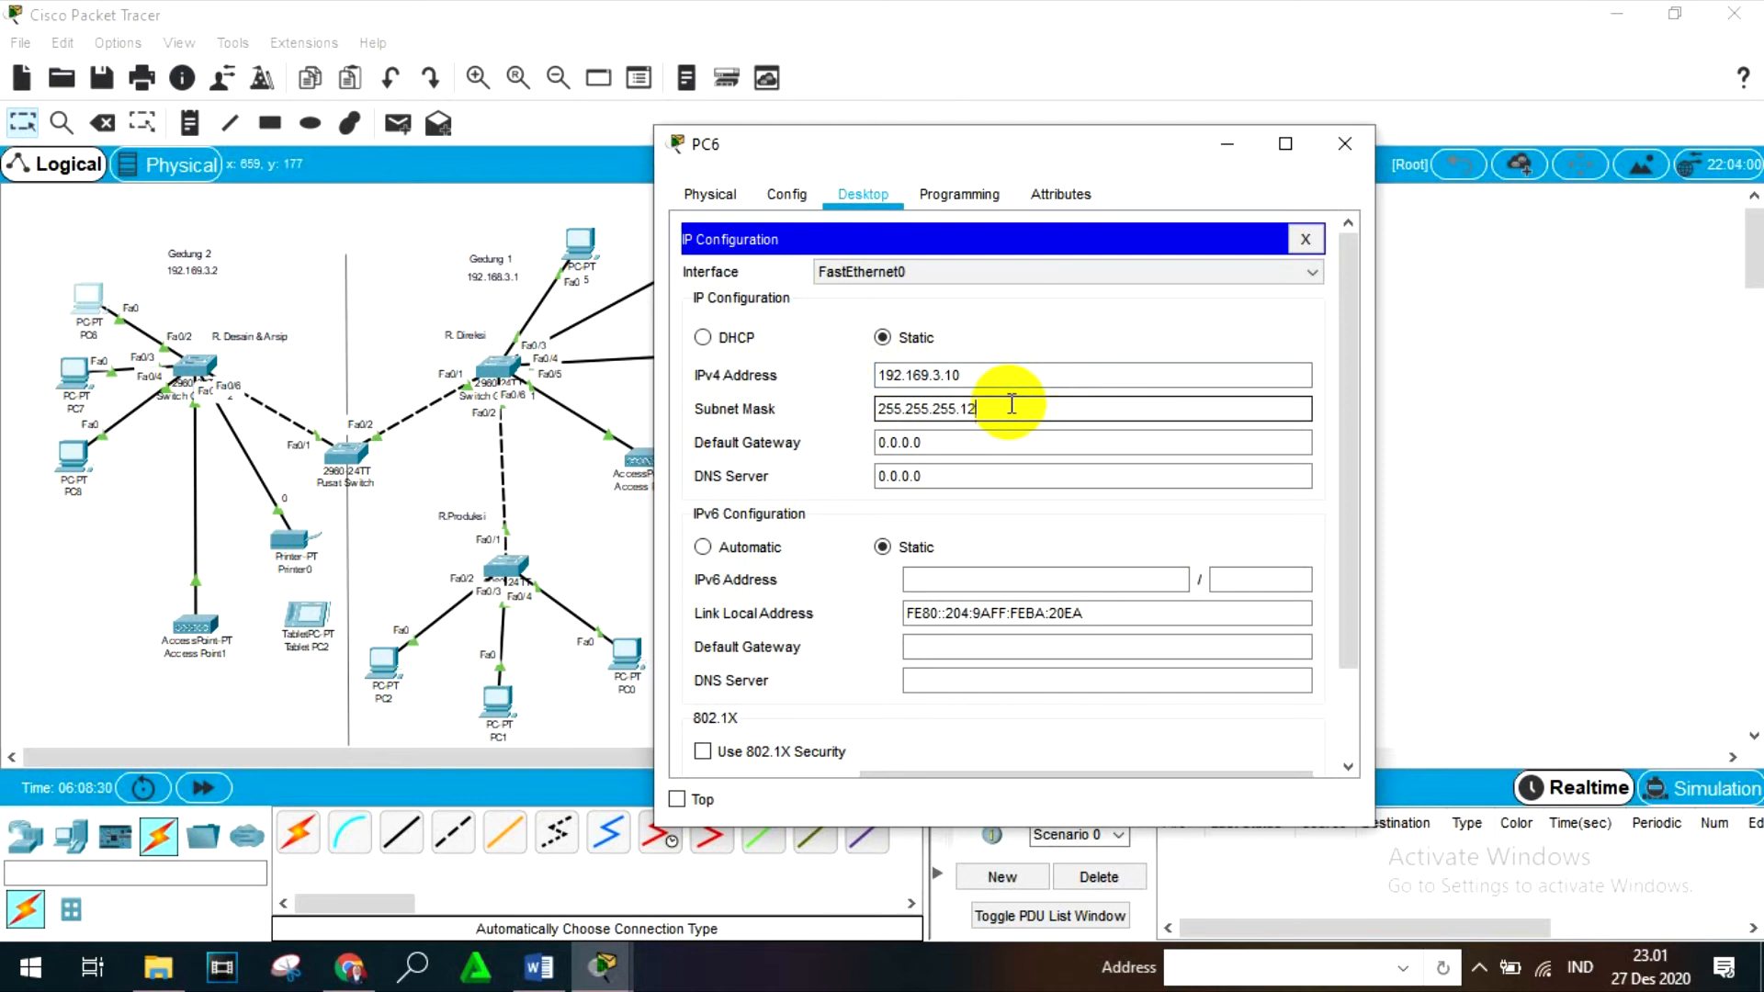
type("8")
left_click(1344, 145)
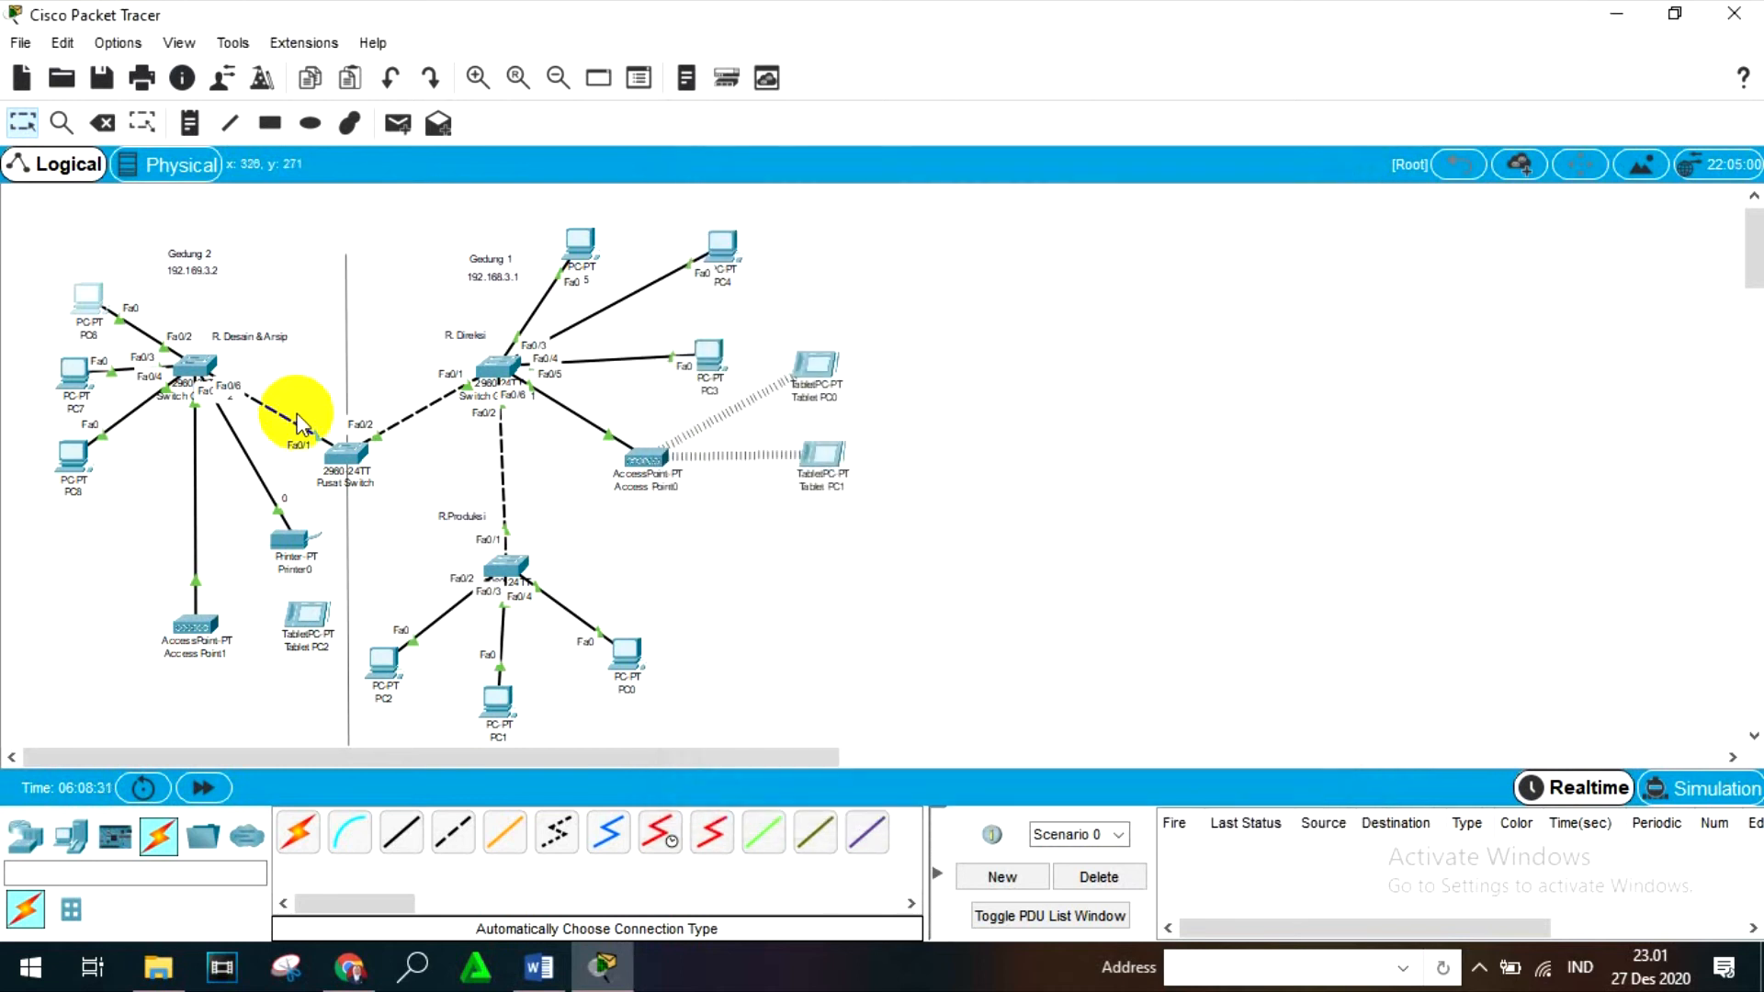
- Open PC7's IP configuration and set its static IPv4 address to 192.169.3.11
left_click(74, 372)
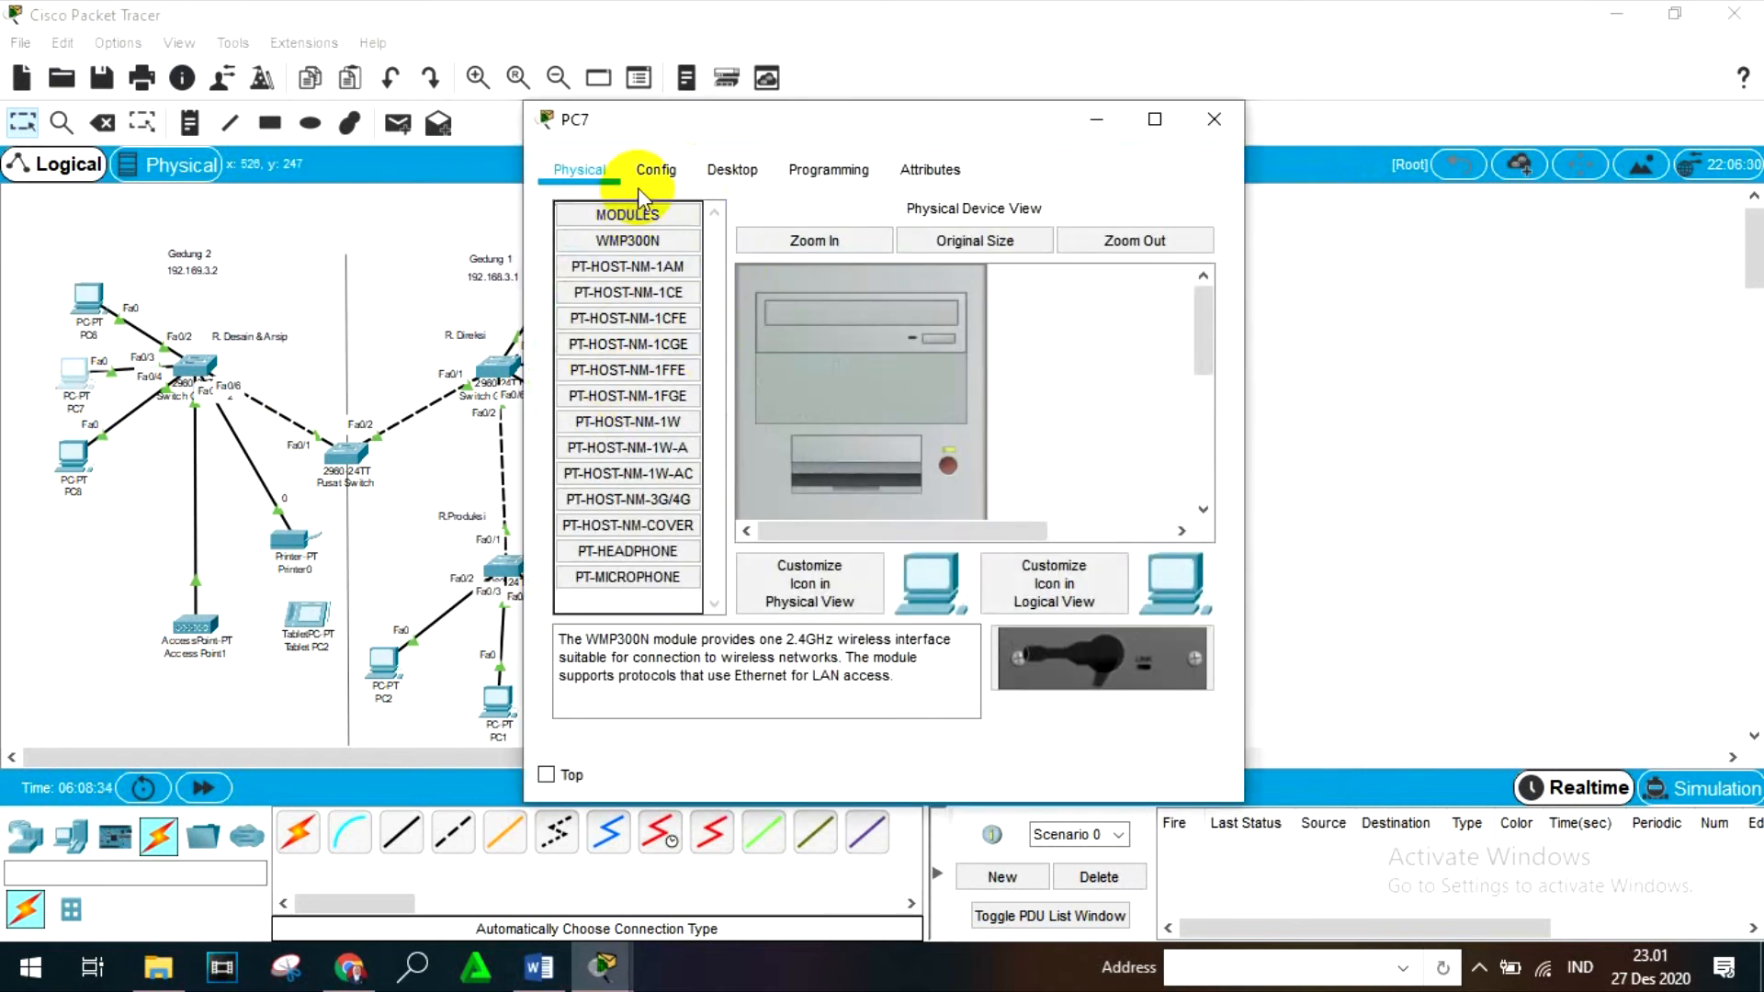
left_click(733, 161)
left_click(646, 261)
left_click(861, 354)
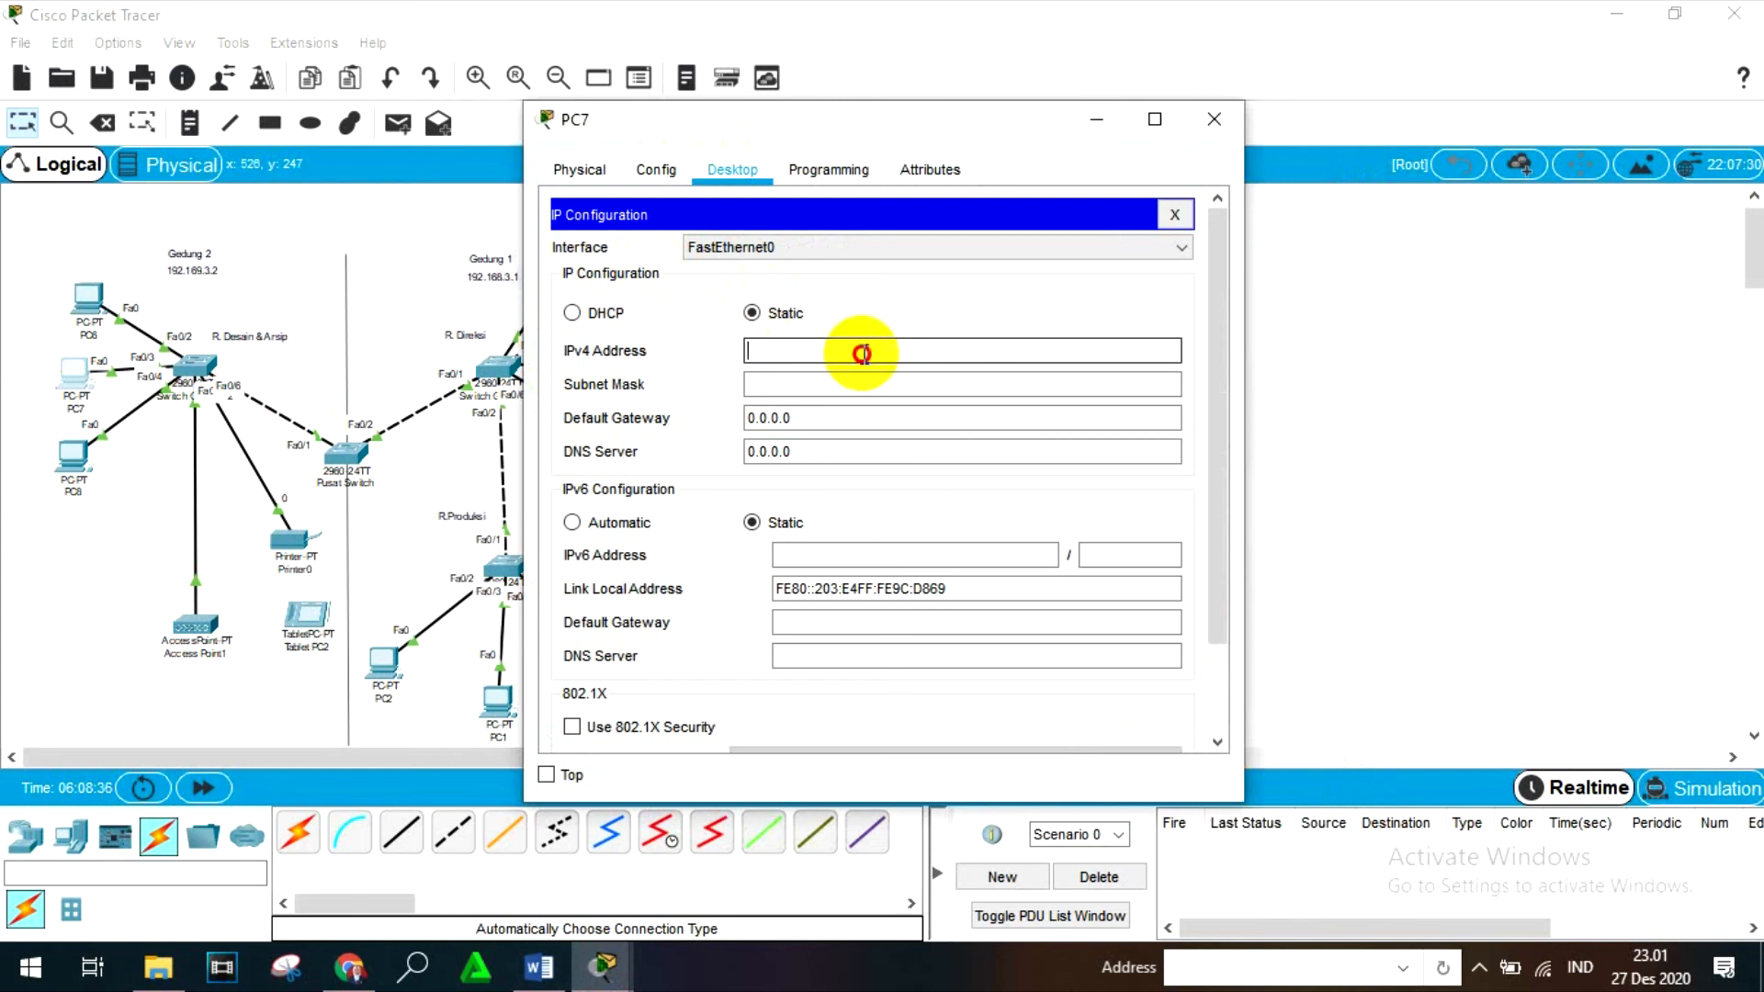
type("192.169.3.11")
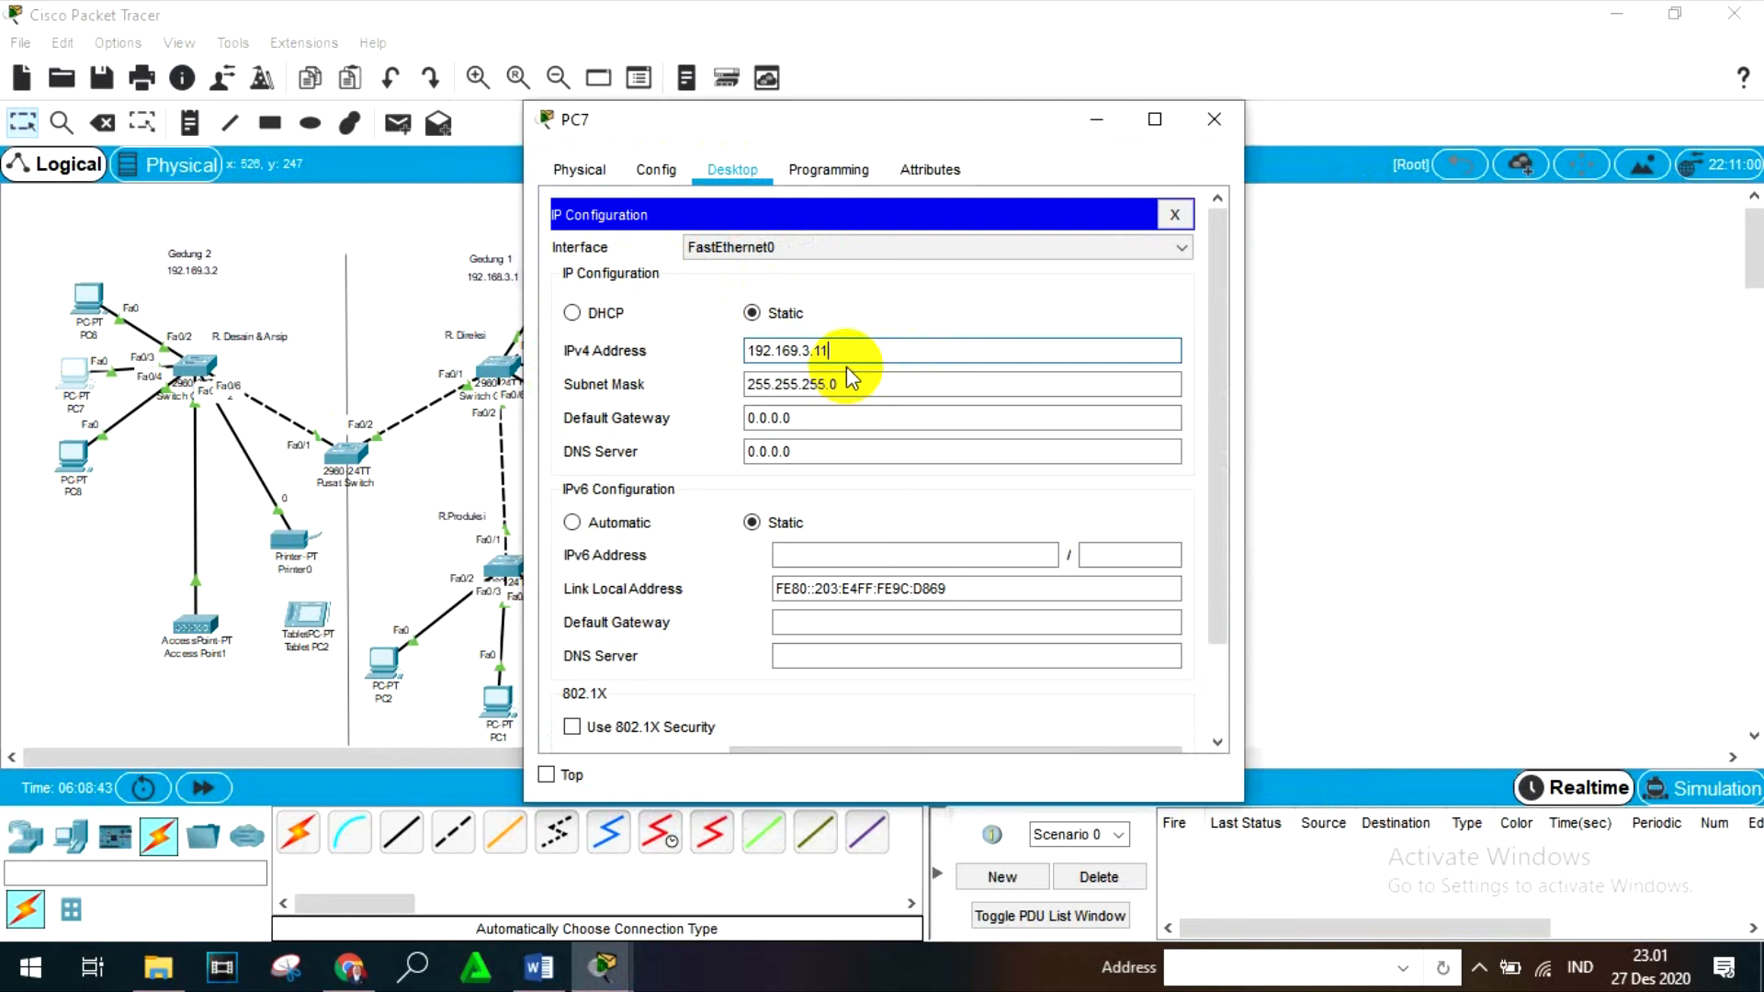
- Set PC7's subnet mask to 255.255.255.128 and close the device window
left_click(850, 384)
key("BackSpace")
type("128")
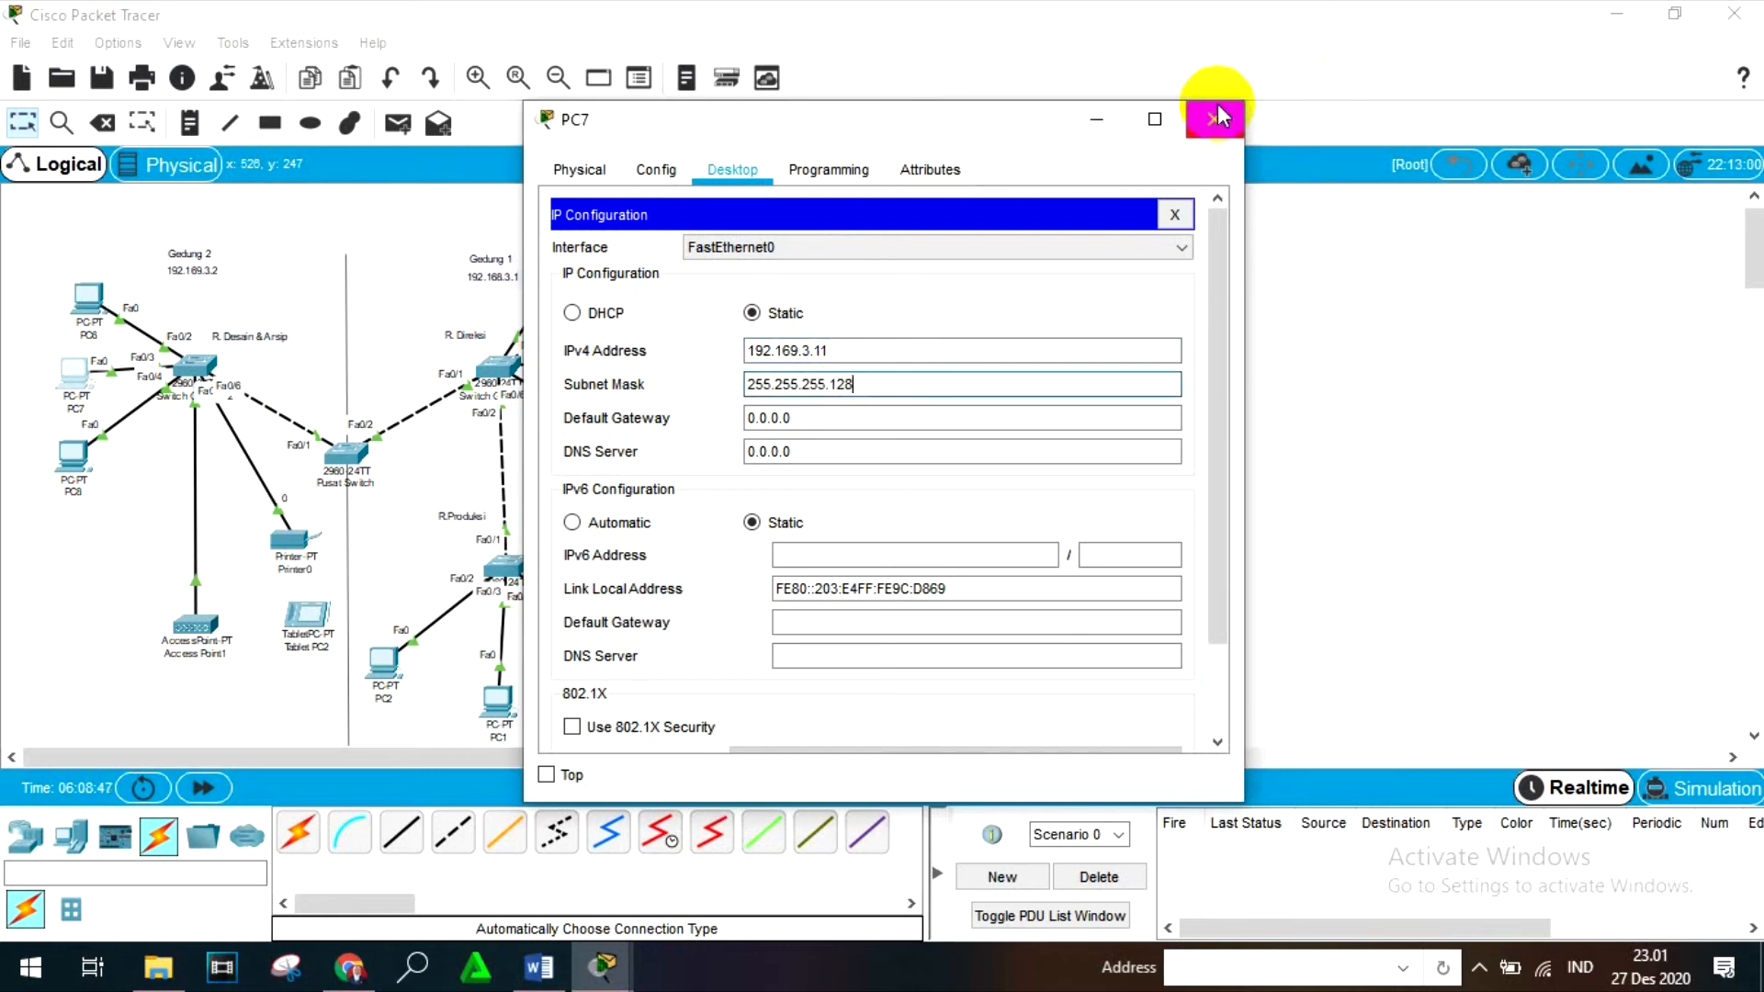
left_click(1214, 118)
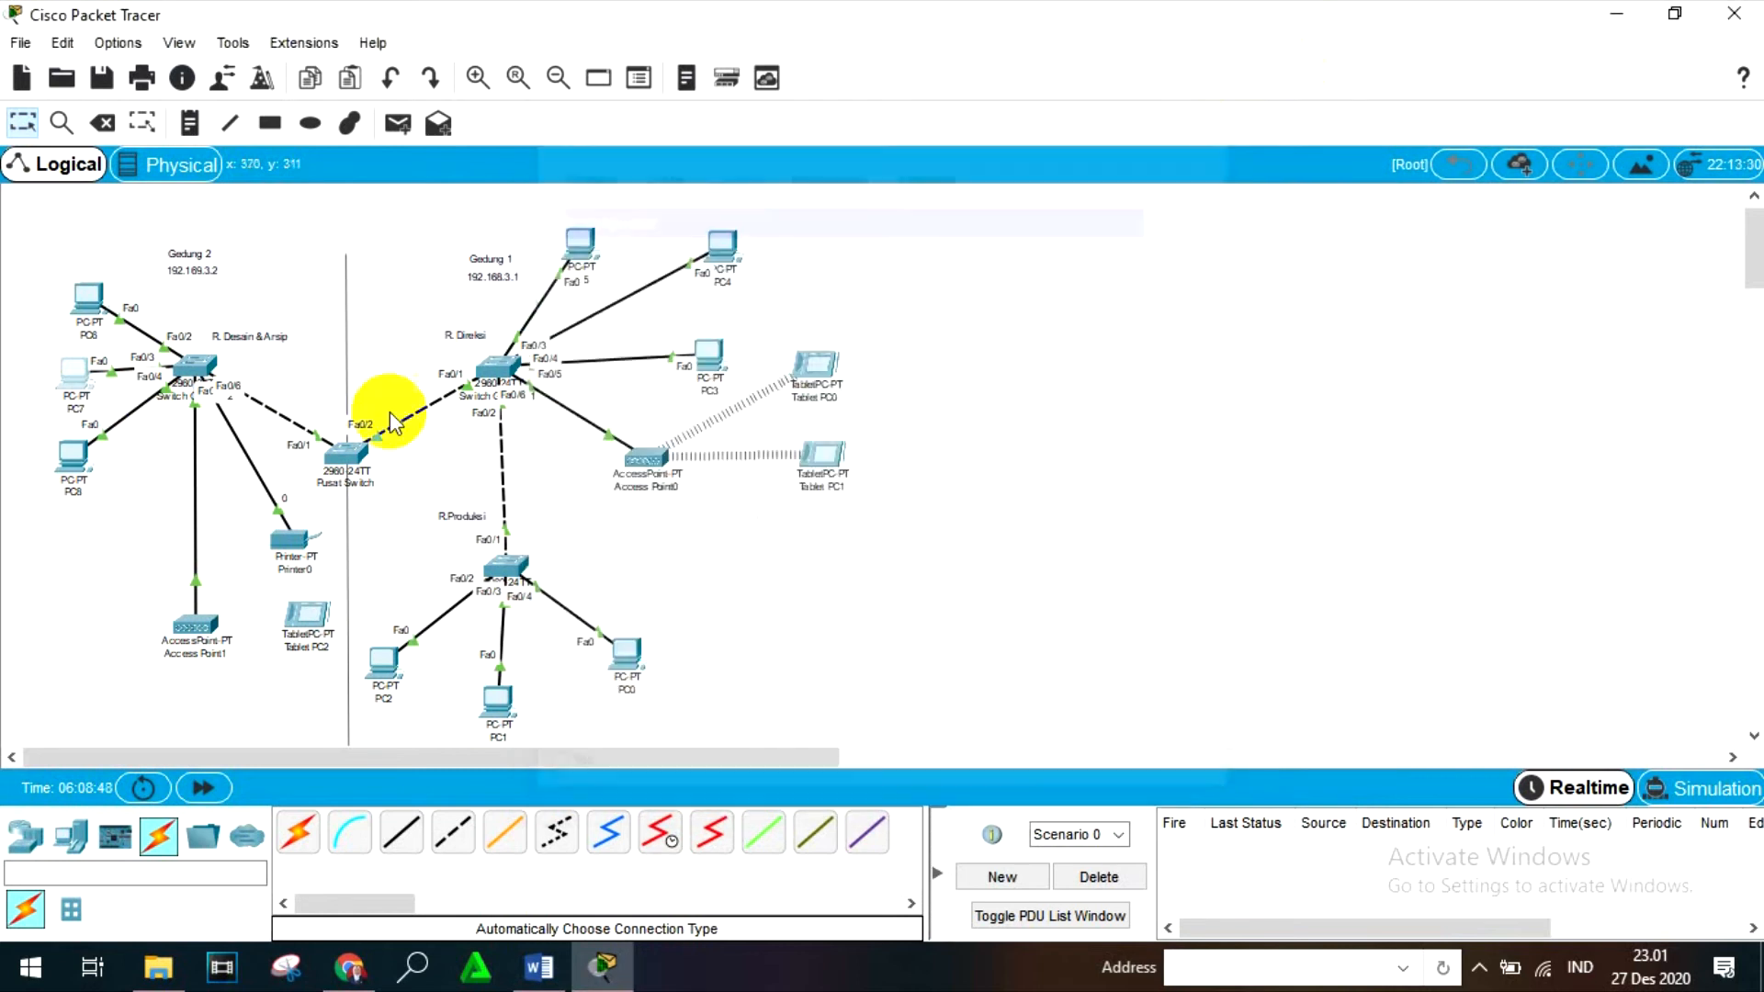
- Try to set PC8's static IPv4 address to 192.169.3.11, and close the device window
left_click(95, 482)
left_click(804, 172)
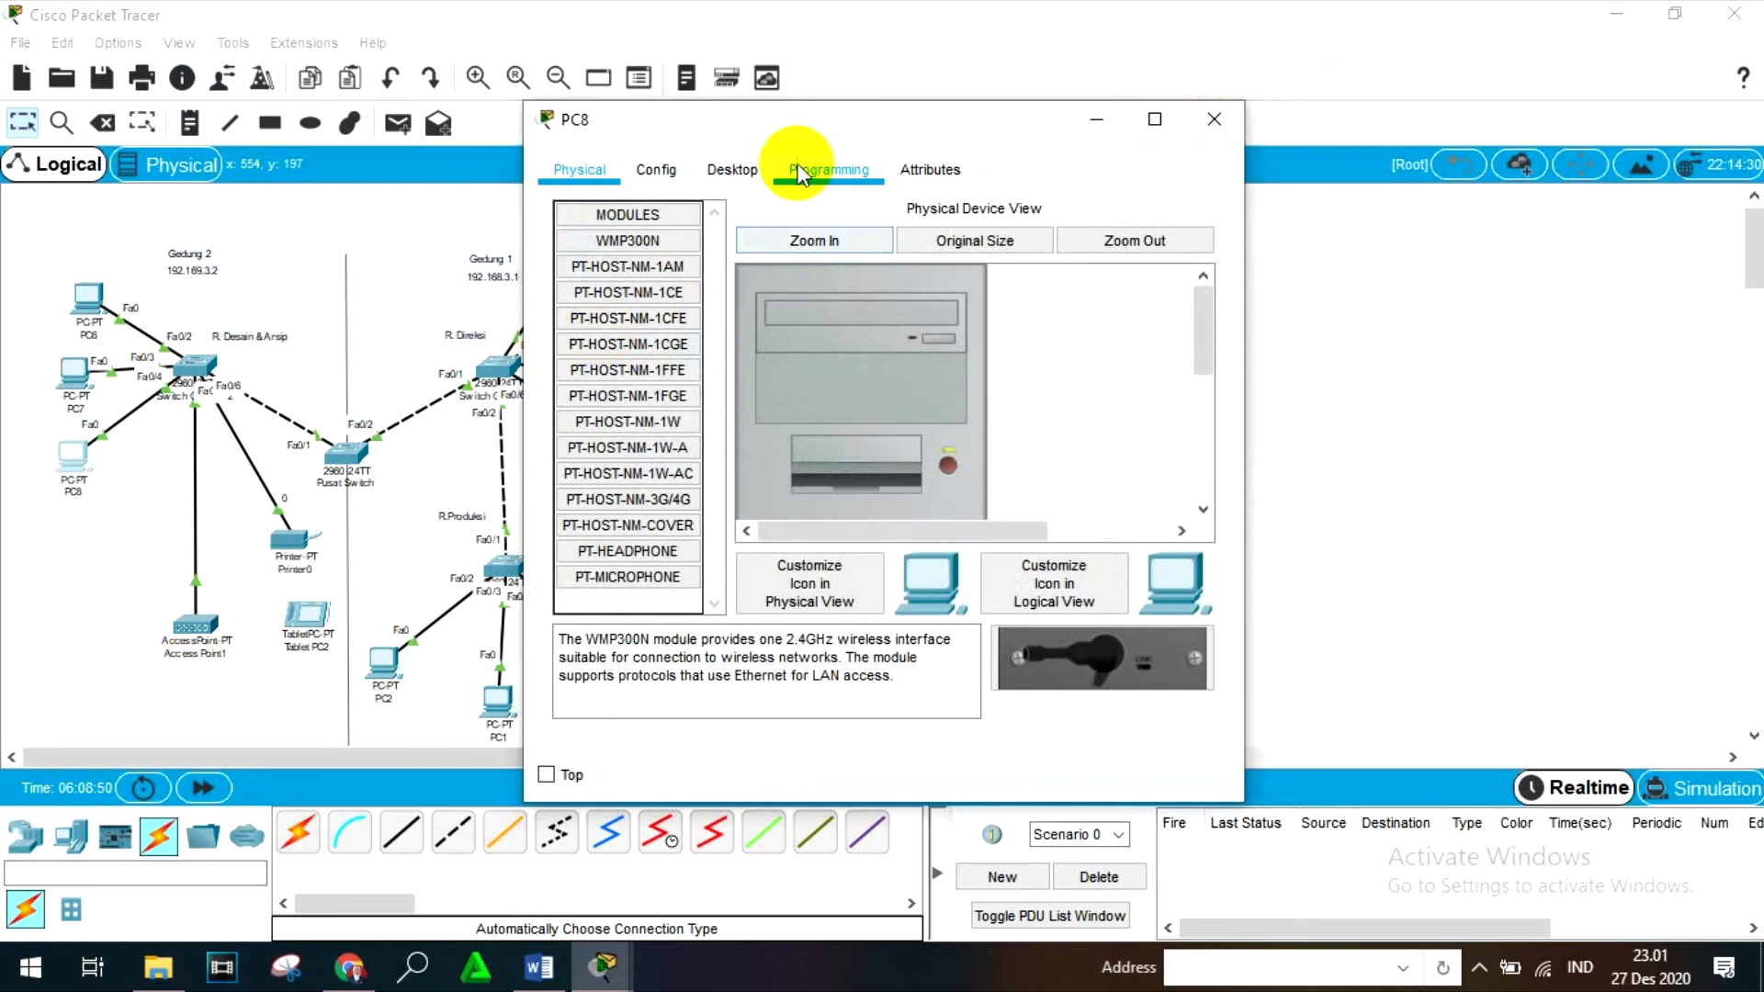
left_click(732, 170)
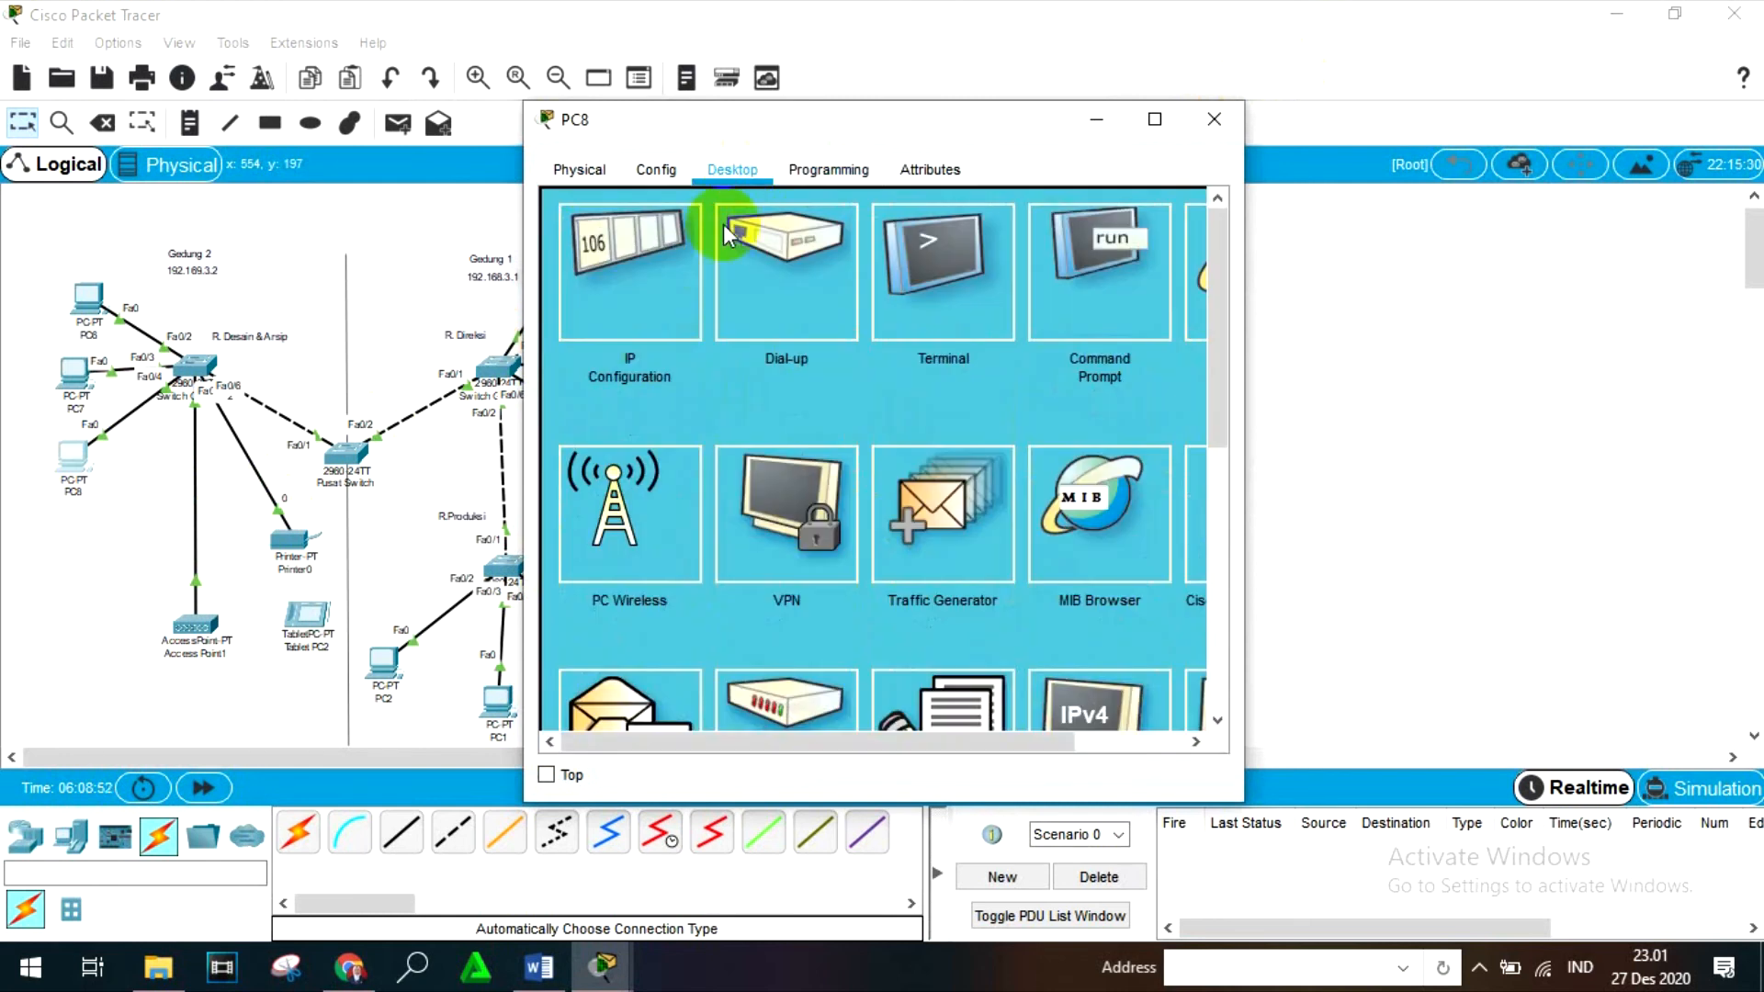
left_click(632, 312)
left_click(796, 350)
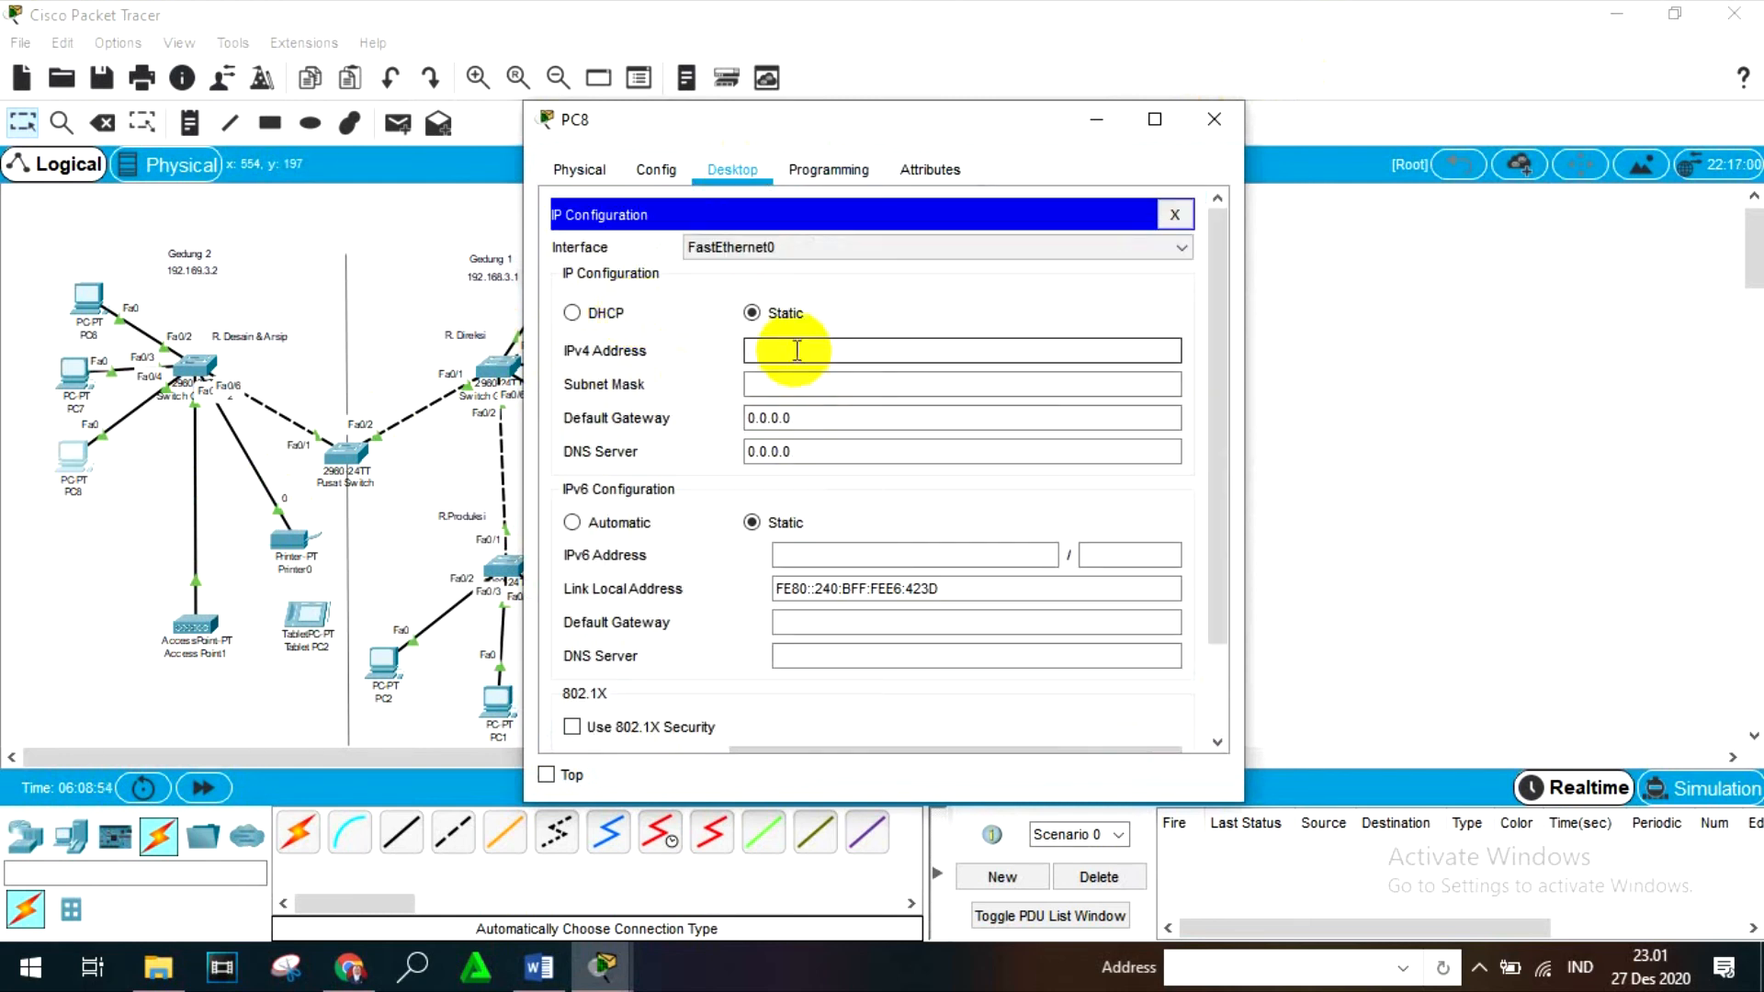
type("192.18")
key("BackSpace")
type("68")
key("BackSpace")
type(".3.11")
key("Return")
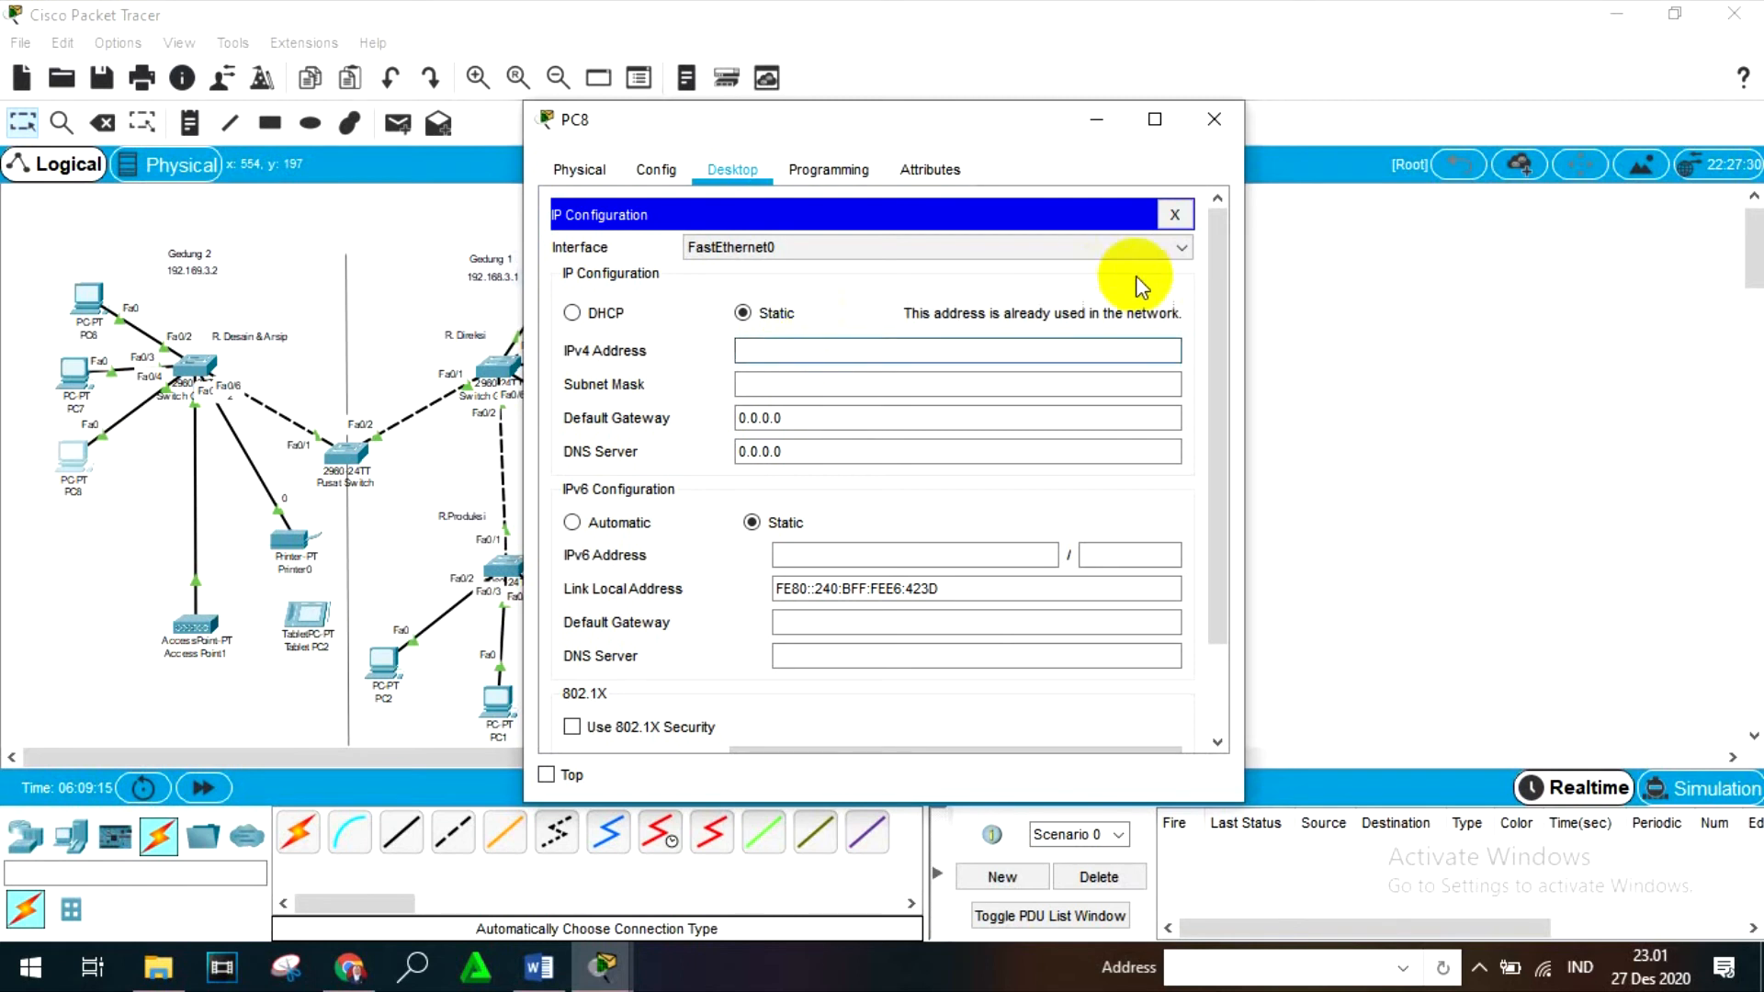
left_click(1213, 119)
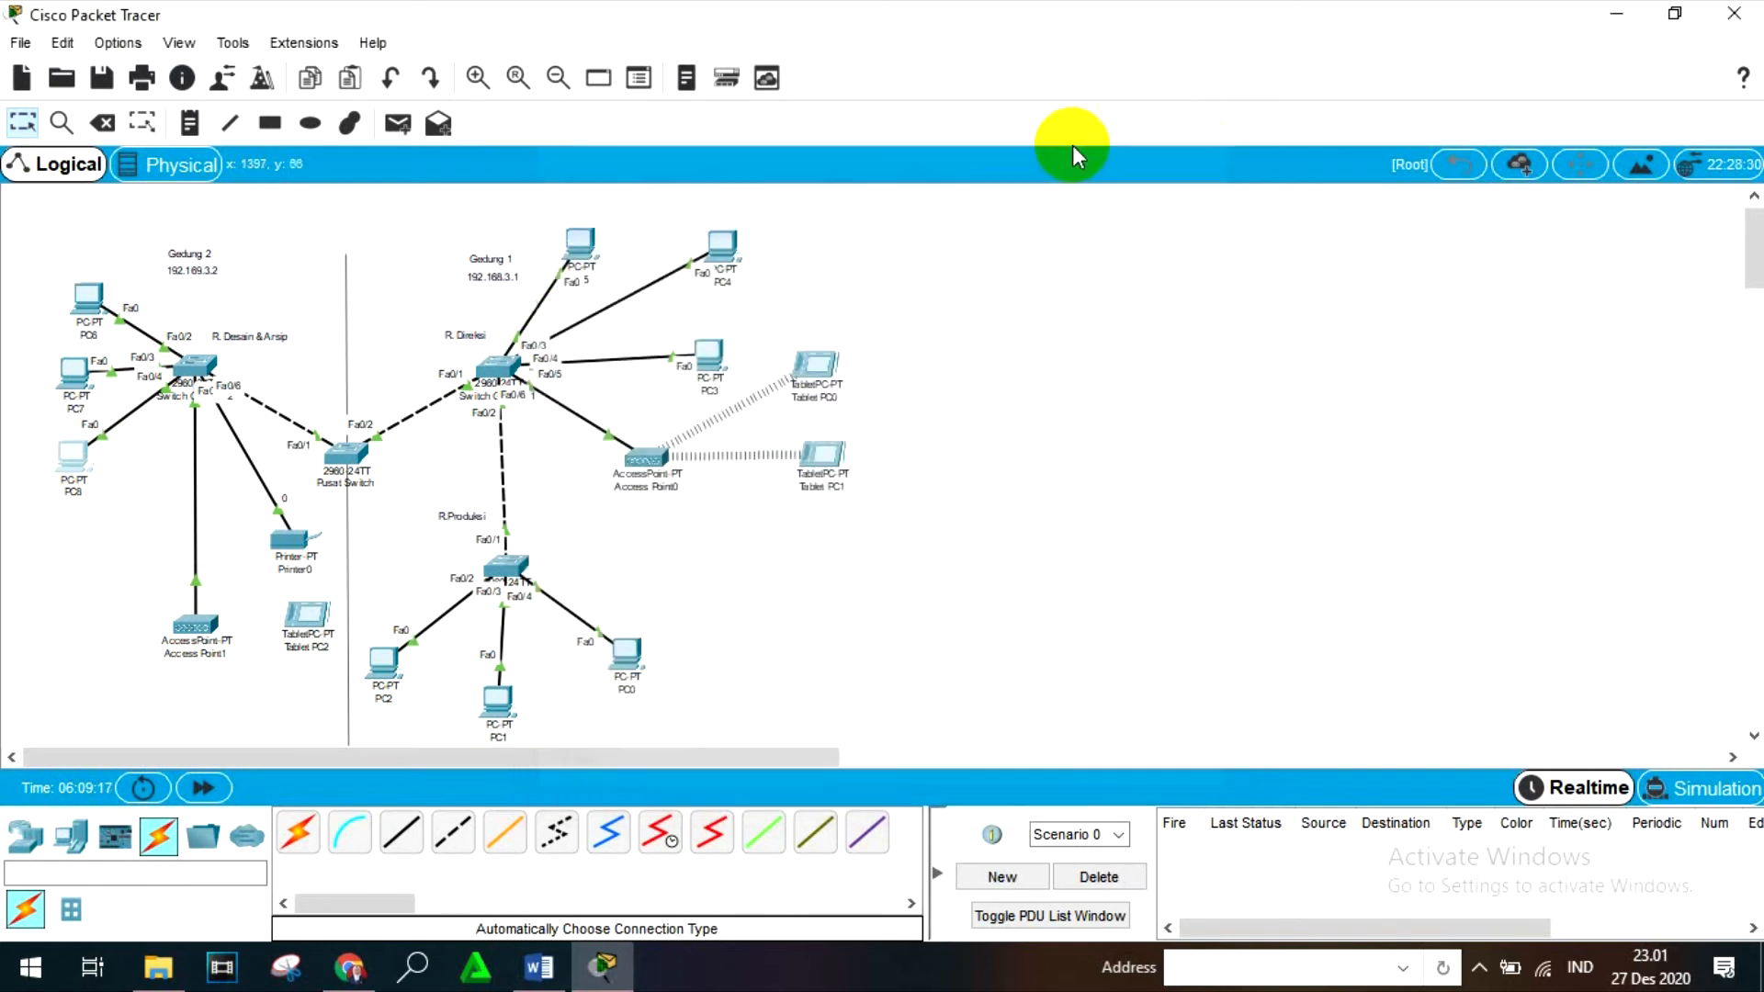
- Check the IPv4 address assigned to PC7 in its IP configuration and close the device window
left_click(77, 368)
left_click(593, 246)
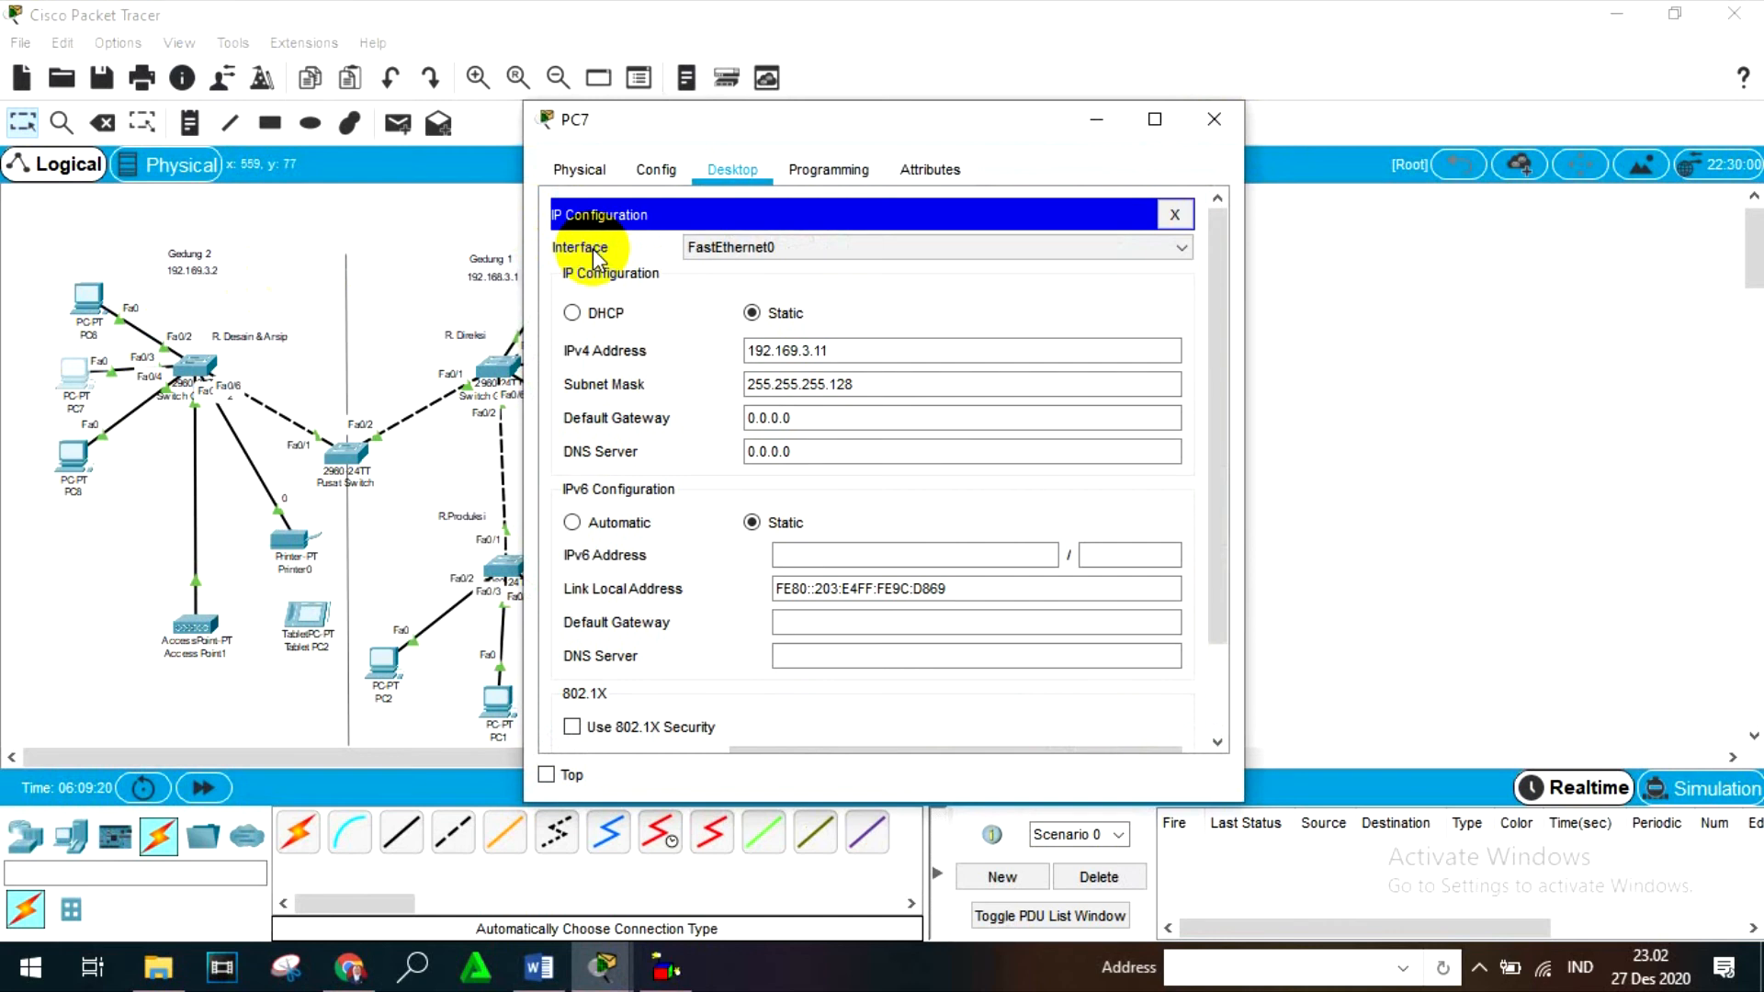
left_click(1229, 119)
- Open PC8's IP configuration and set its static IPv4 address to 192.169.3.12
left_click(76, 459)
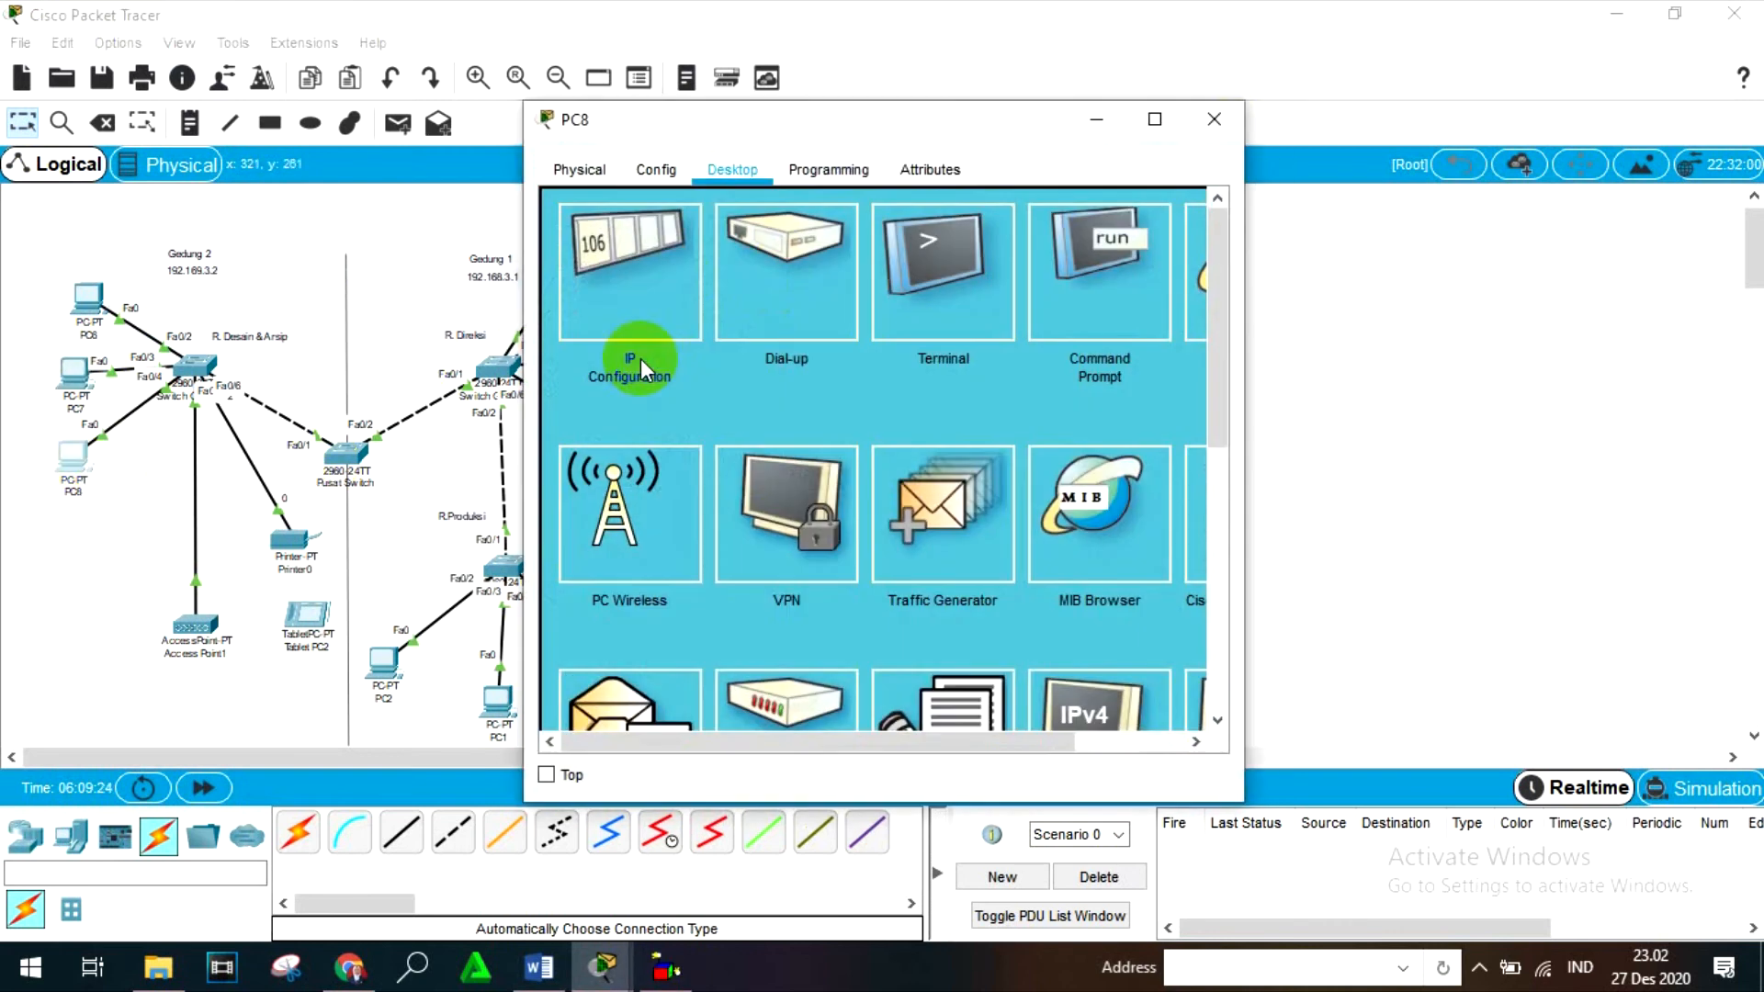
left_click(662, 281)
left_click(800, 350)
type("192")
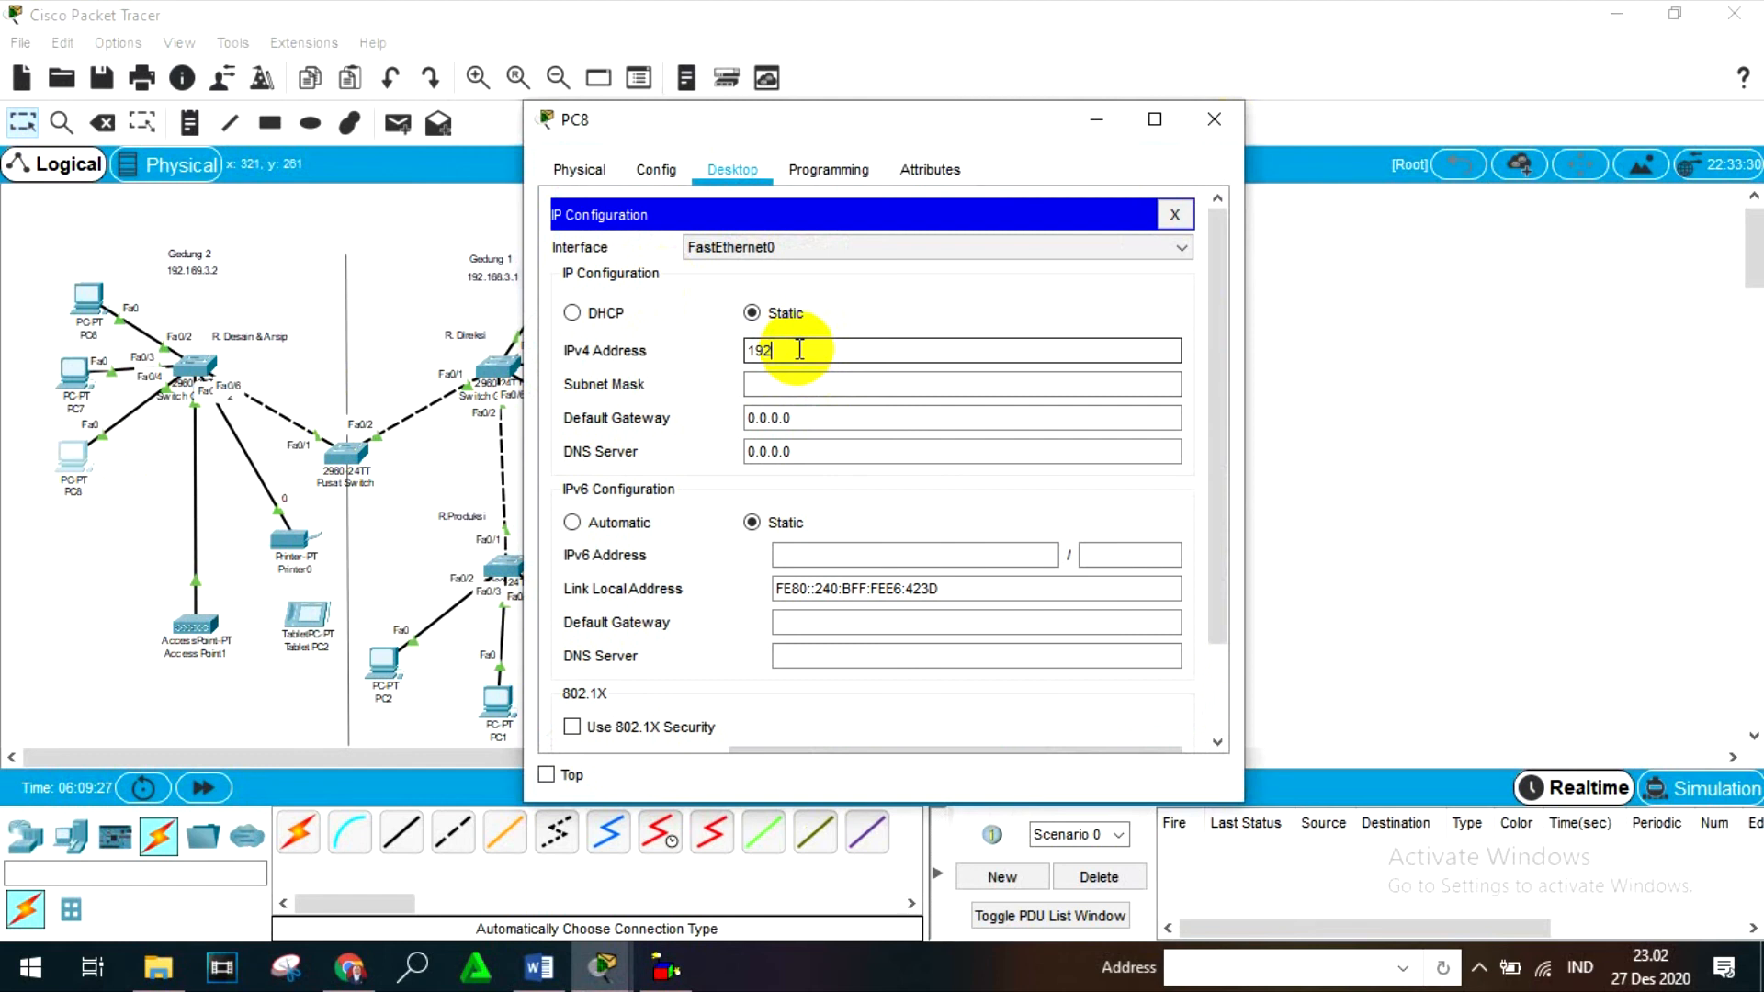
type(".169.3.12")
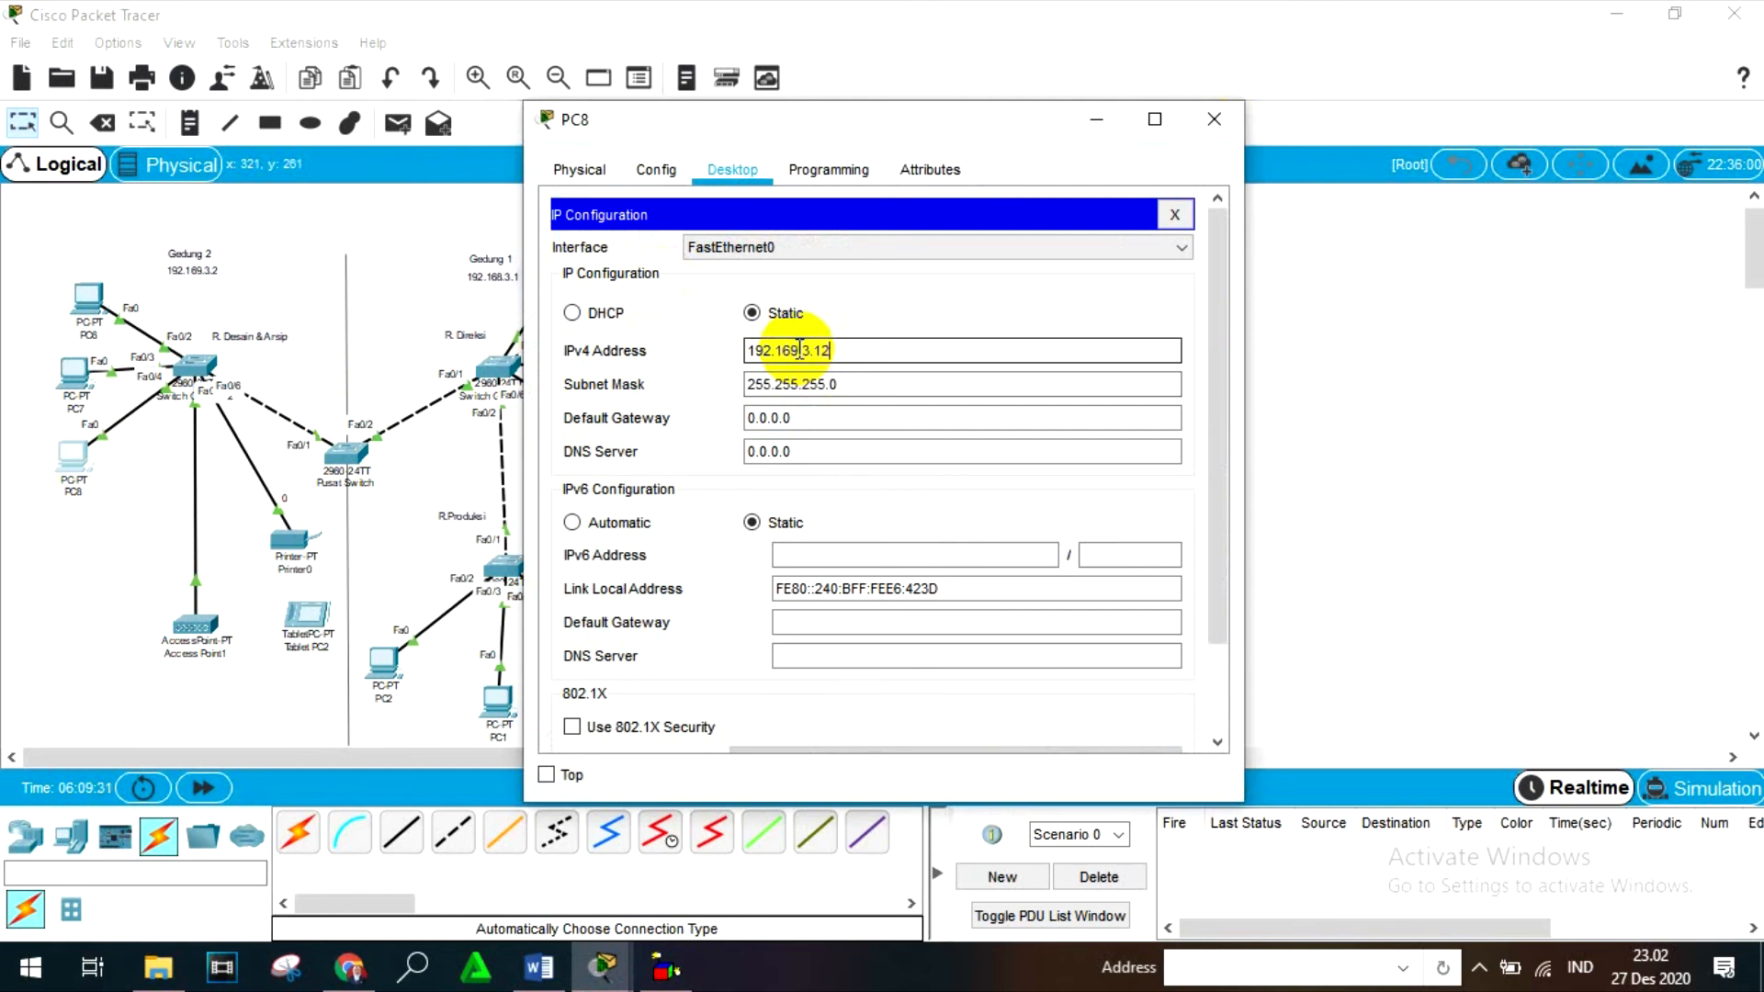
- Set PC8's subnet mask to 255.255.255.128 and close the device window
left_click(865, 381)
key("BackSpace")
type("128")
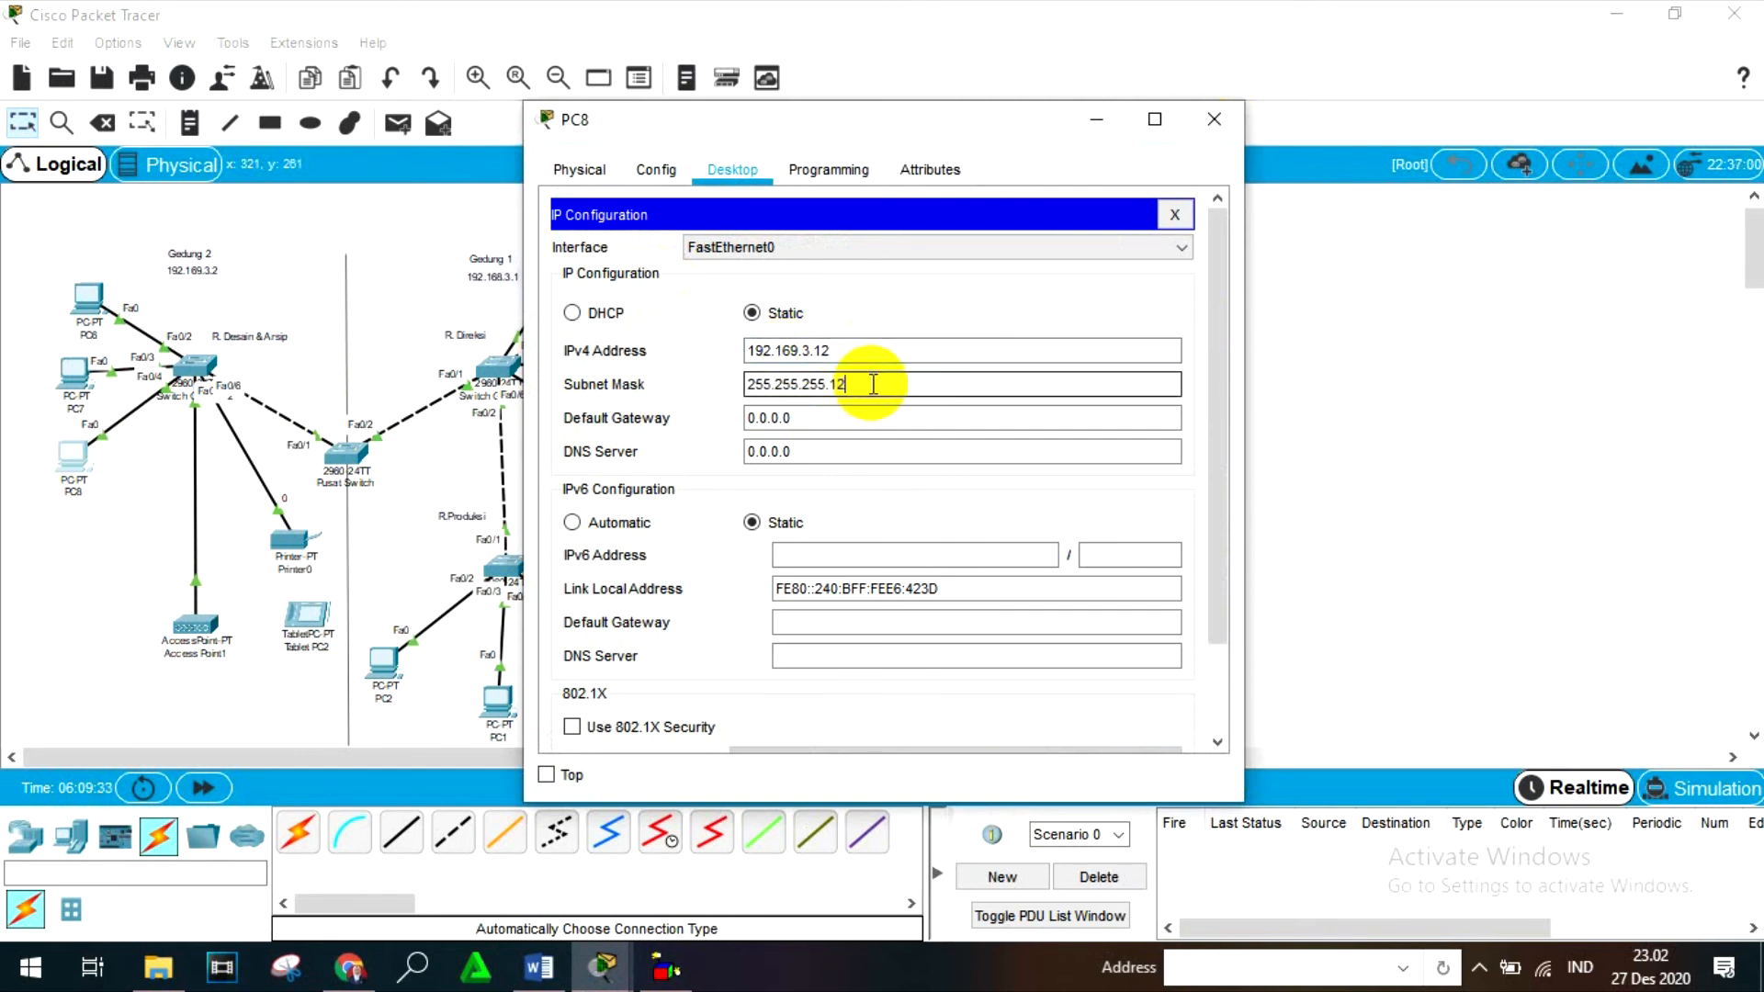
left_click(1207, 133)
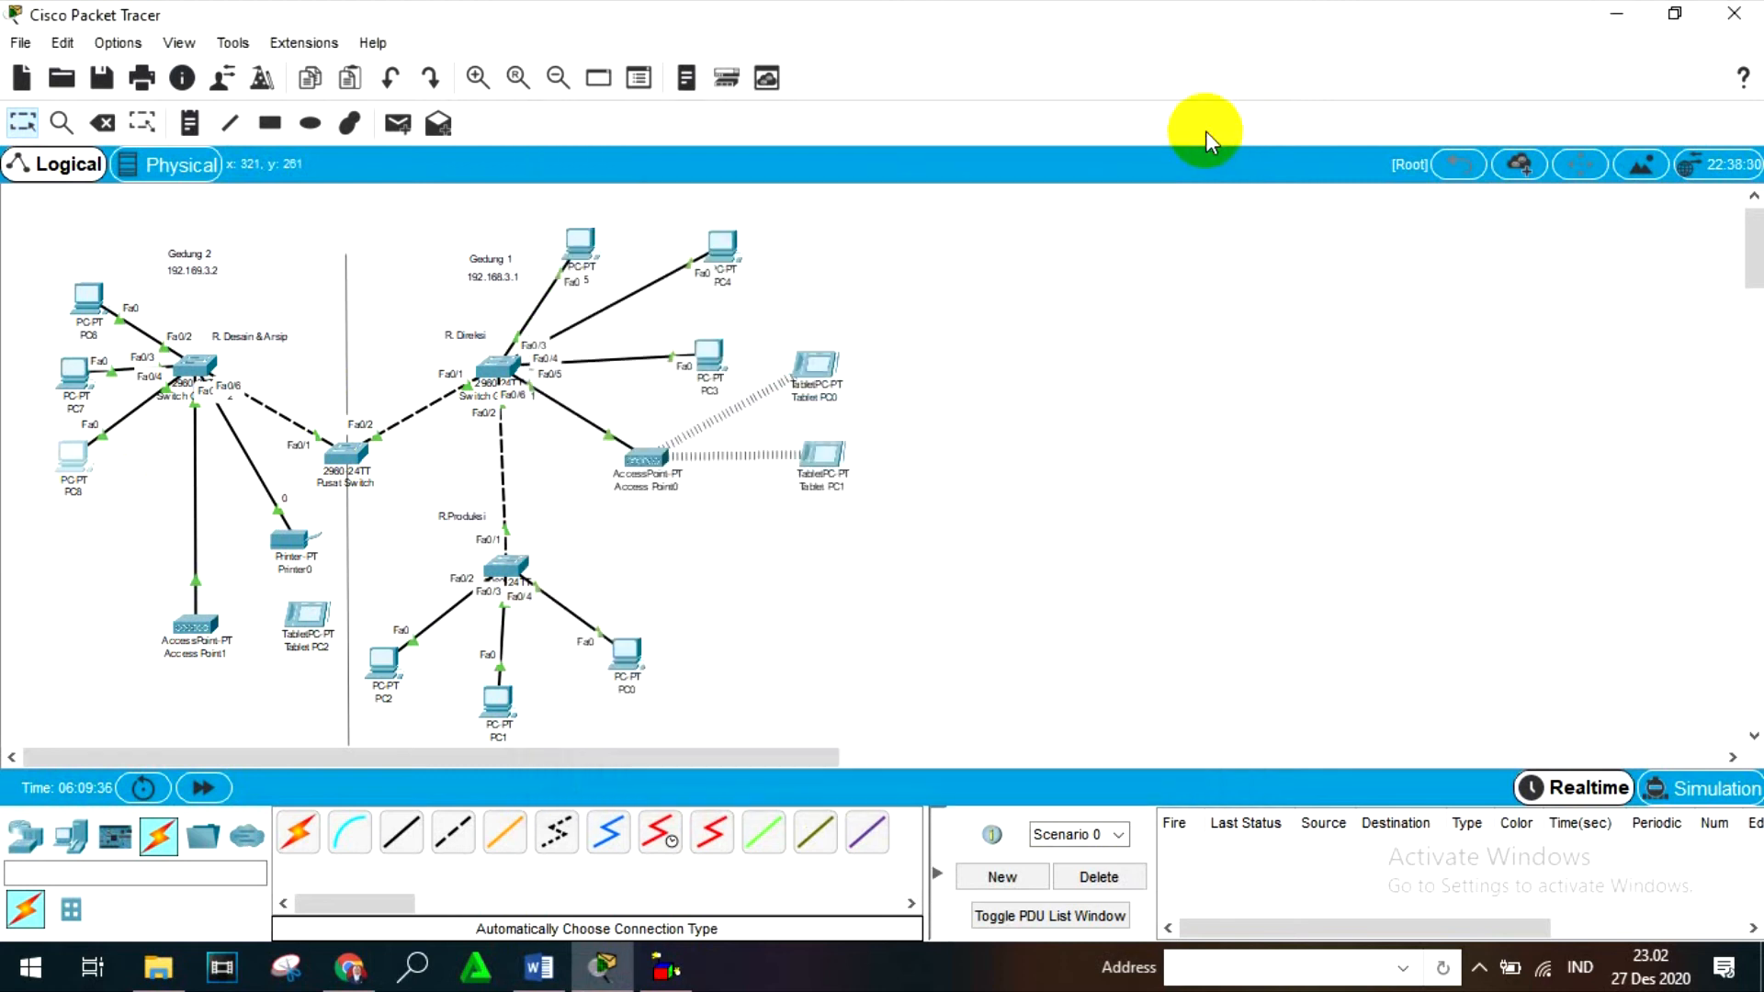
- Open Printer0's FastEthernet0 settings and set the static IPv4 address to 192.169.3.6 with subnet mask 255.255.255.128
left_click(262, 550)
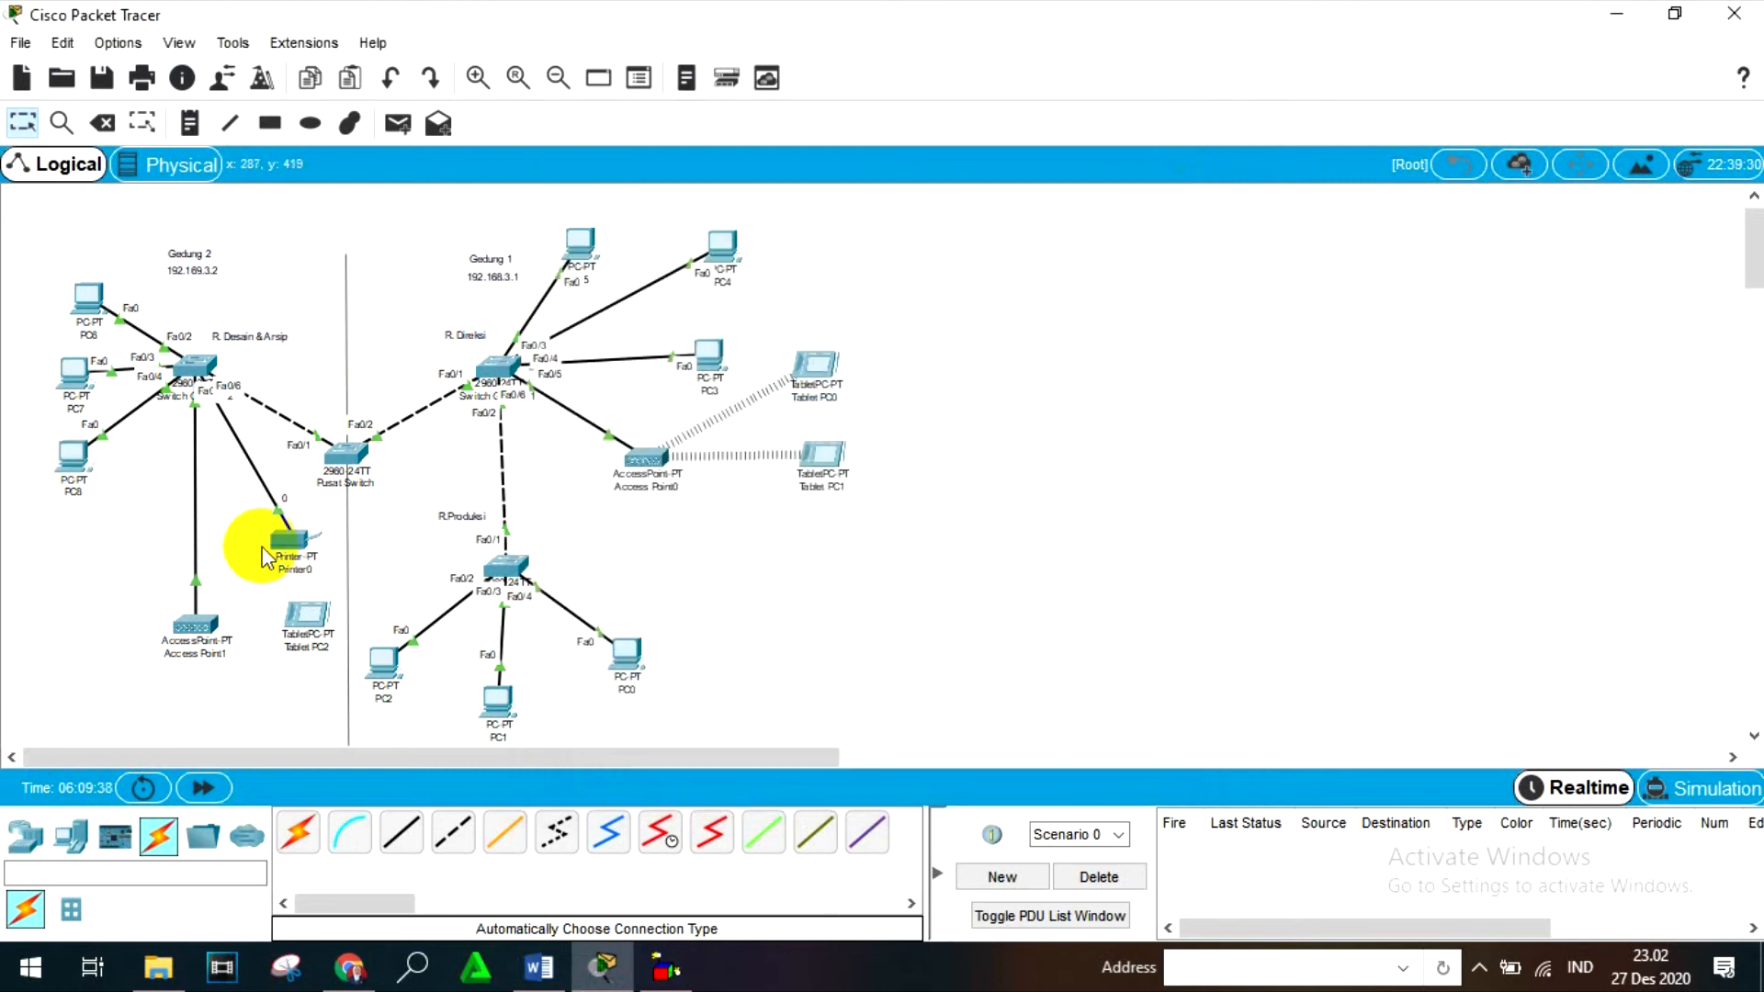
left_click(281, 552)
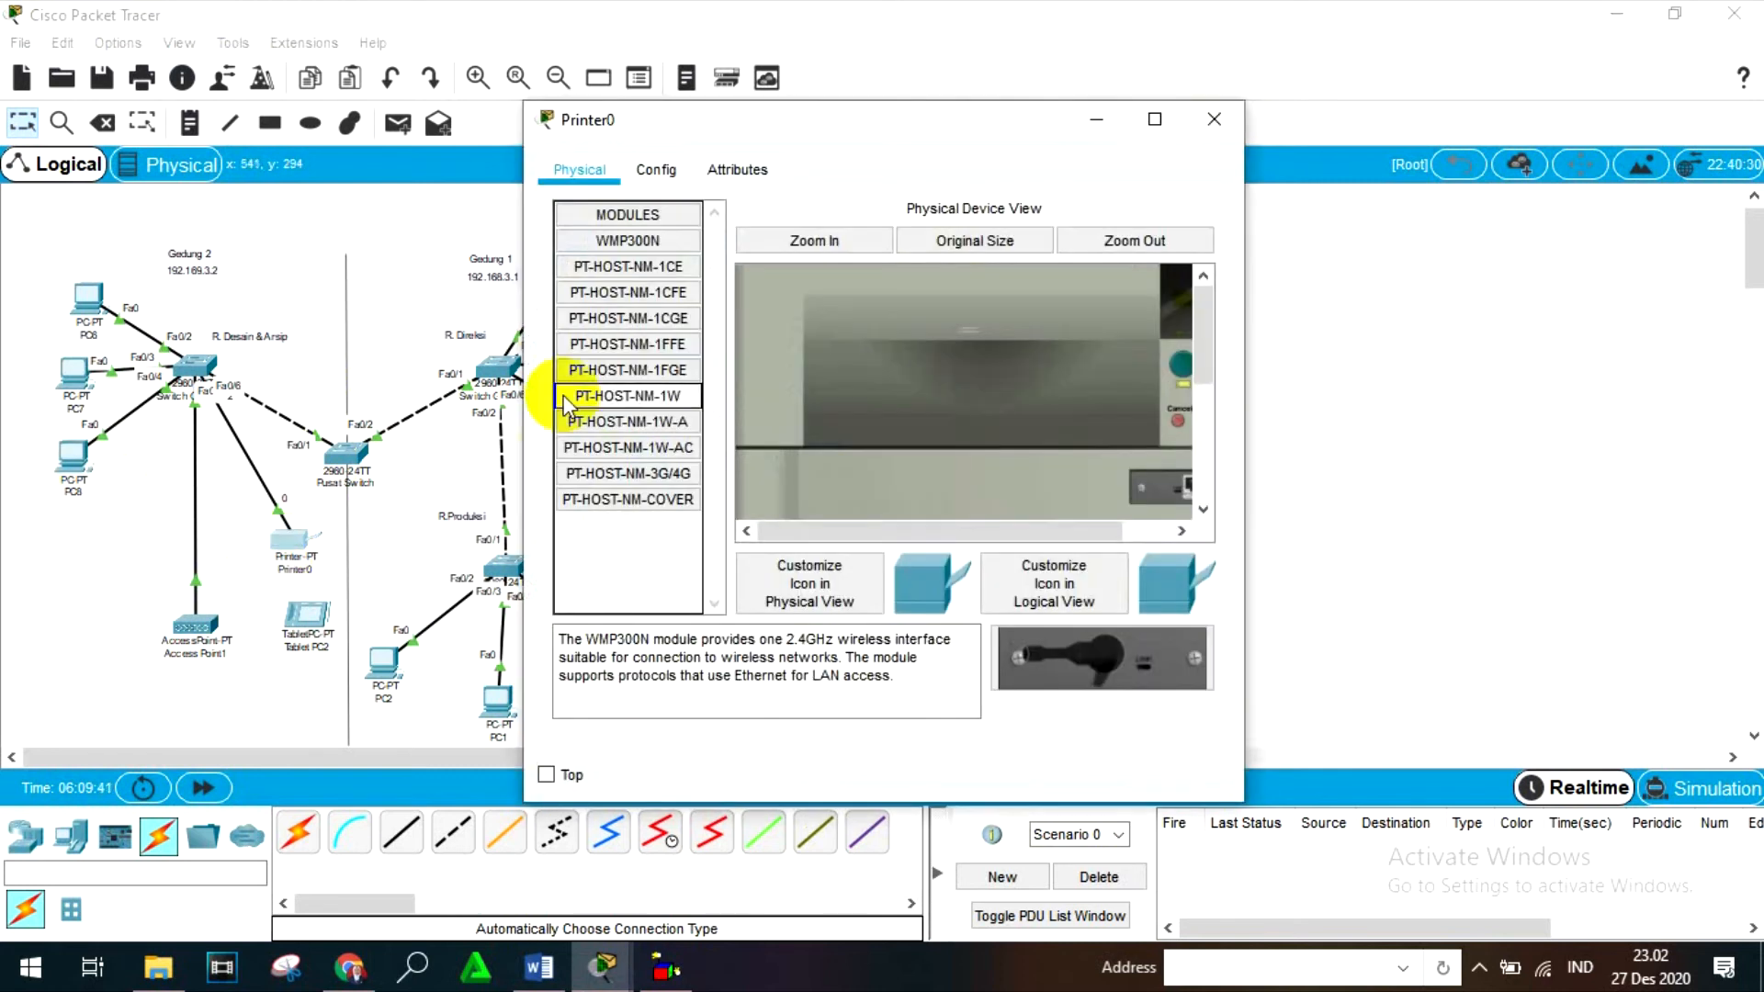
left_click(652, 170)
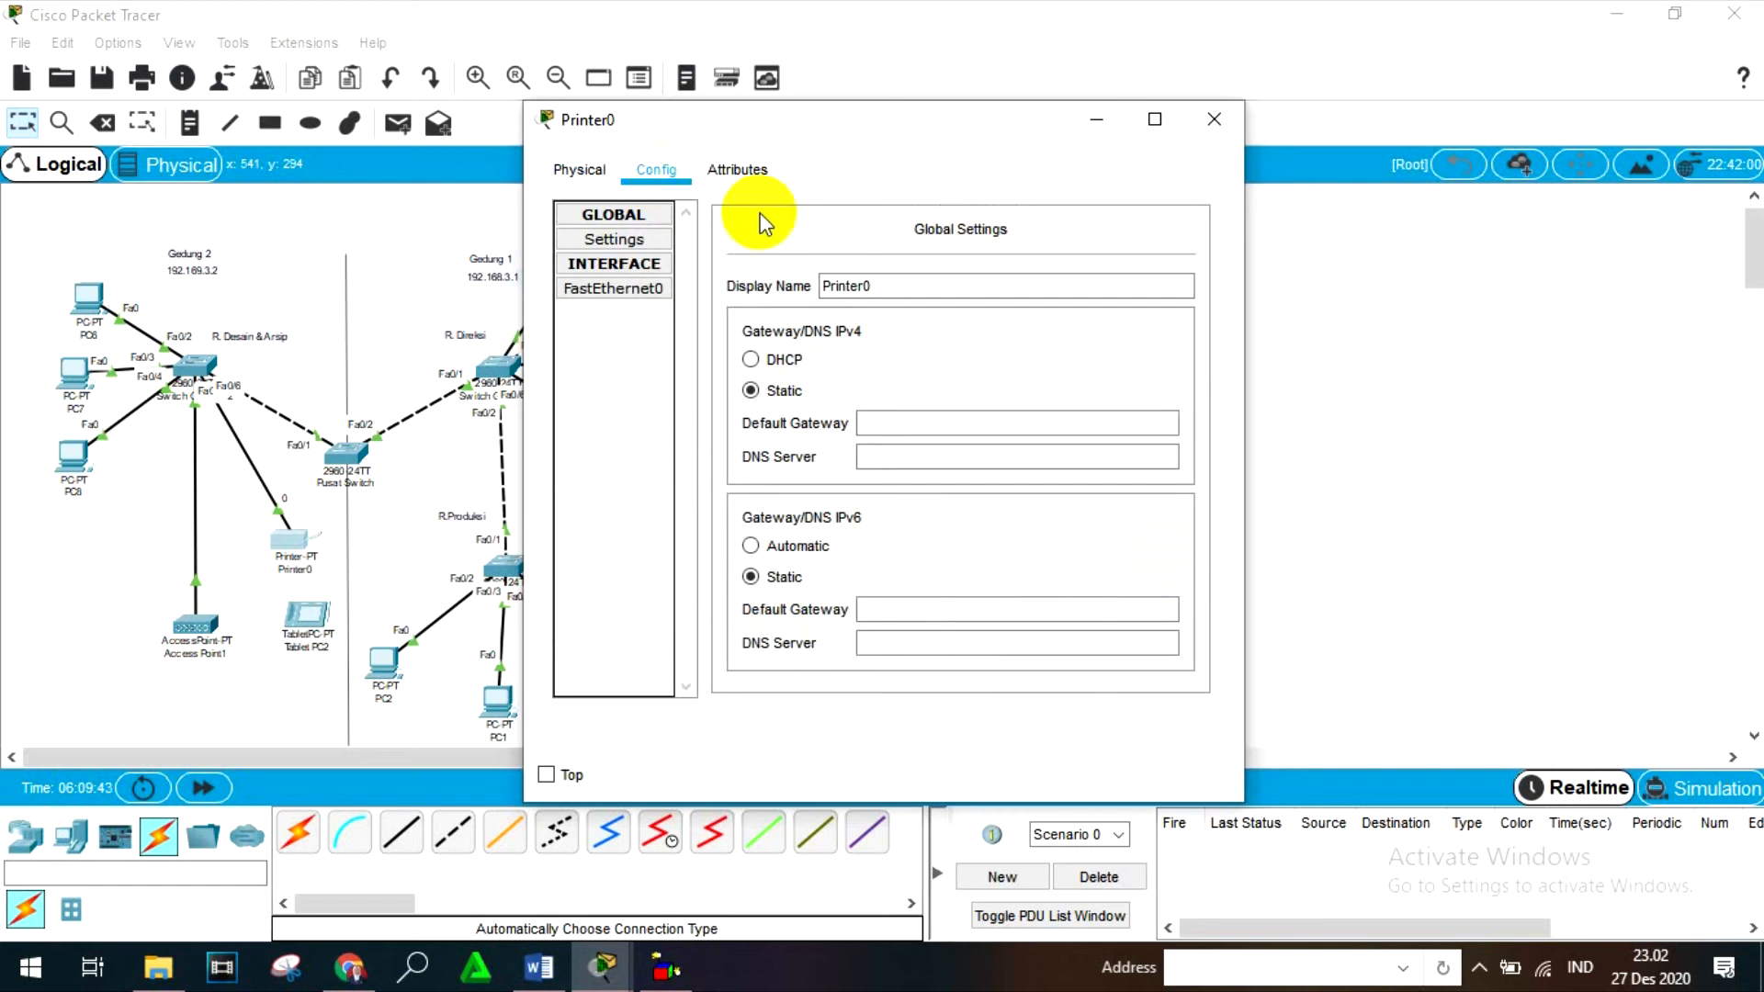
left_click(626, 290)
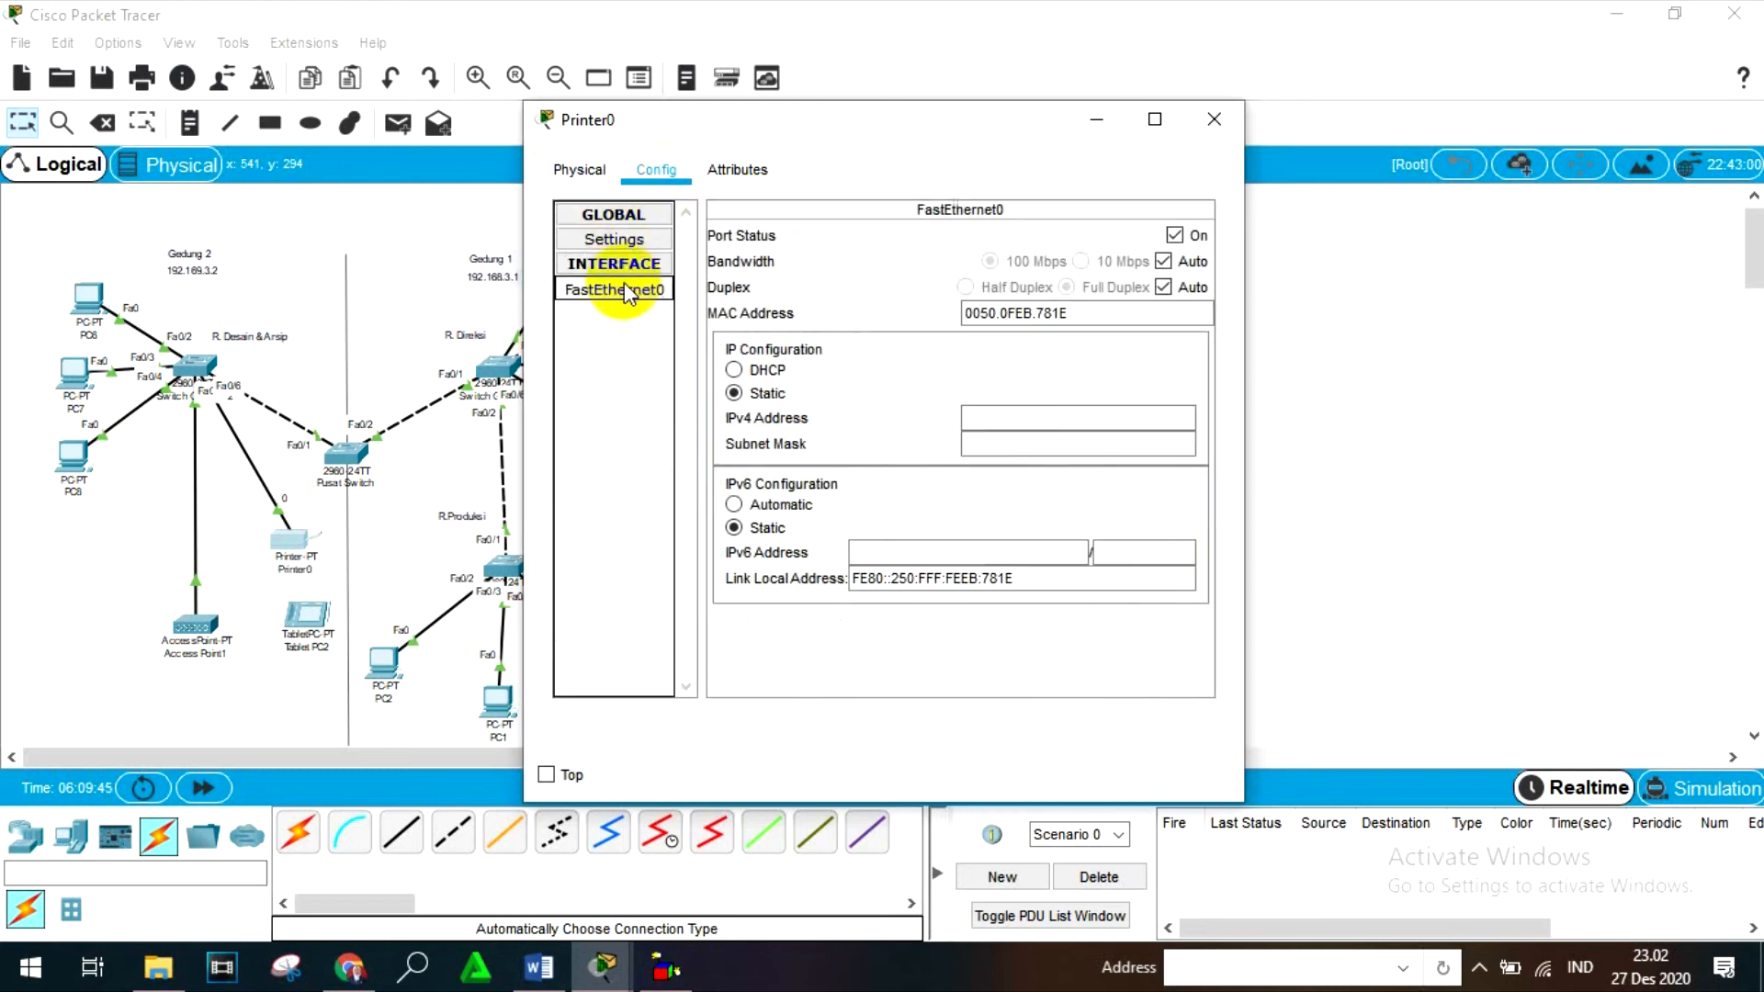
left_click(1003, 418)
type("192.")
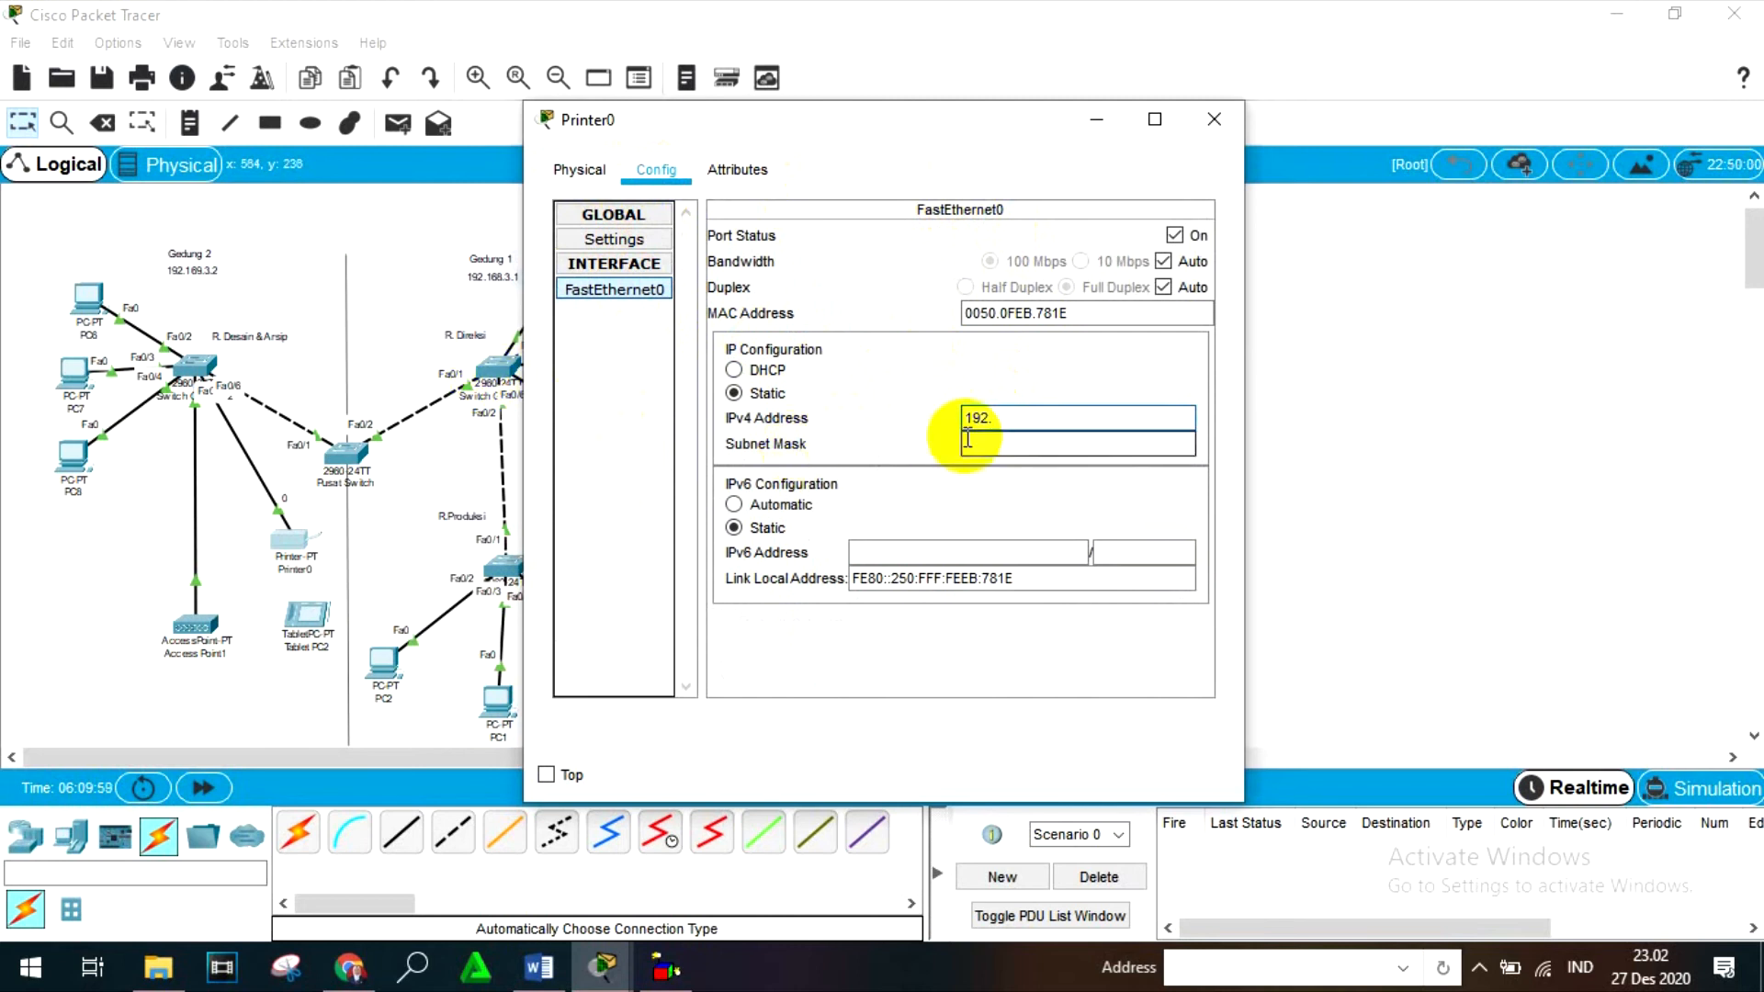
type("169.3.6")
key("Tab")
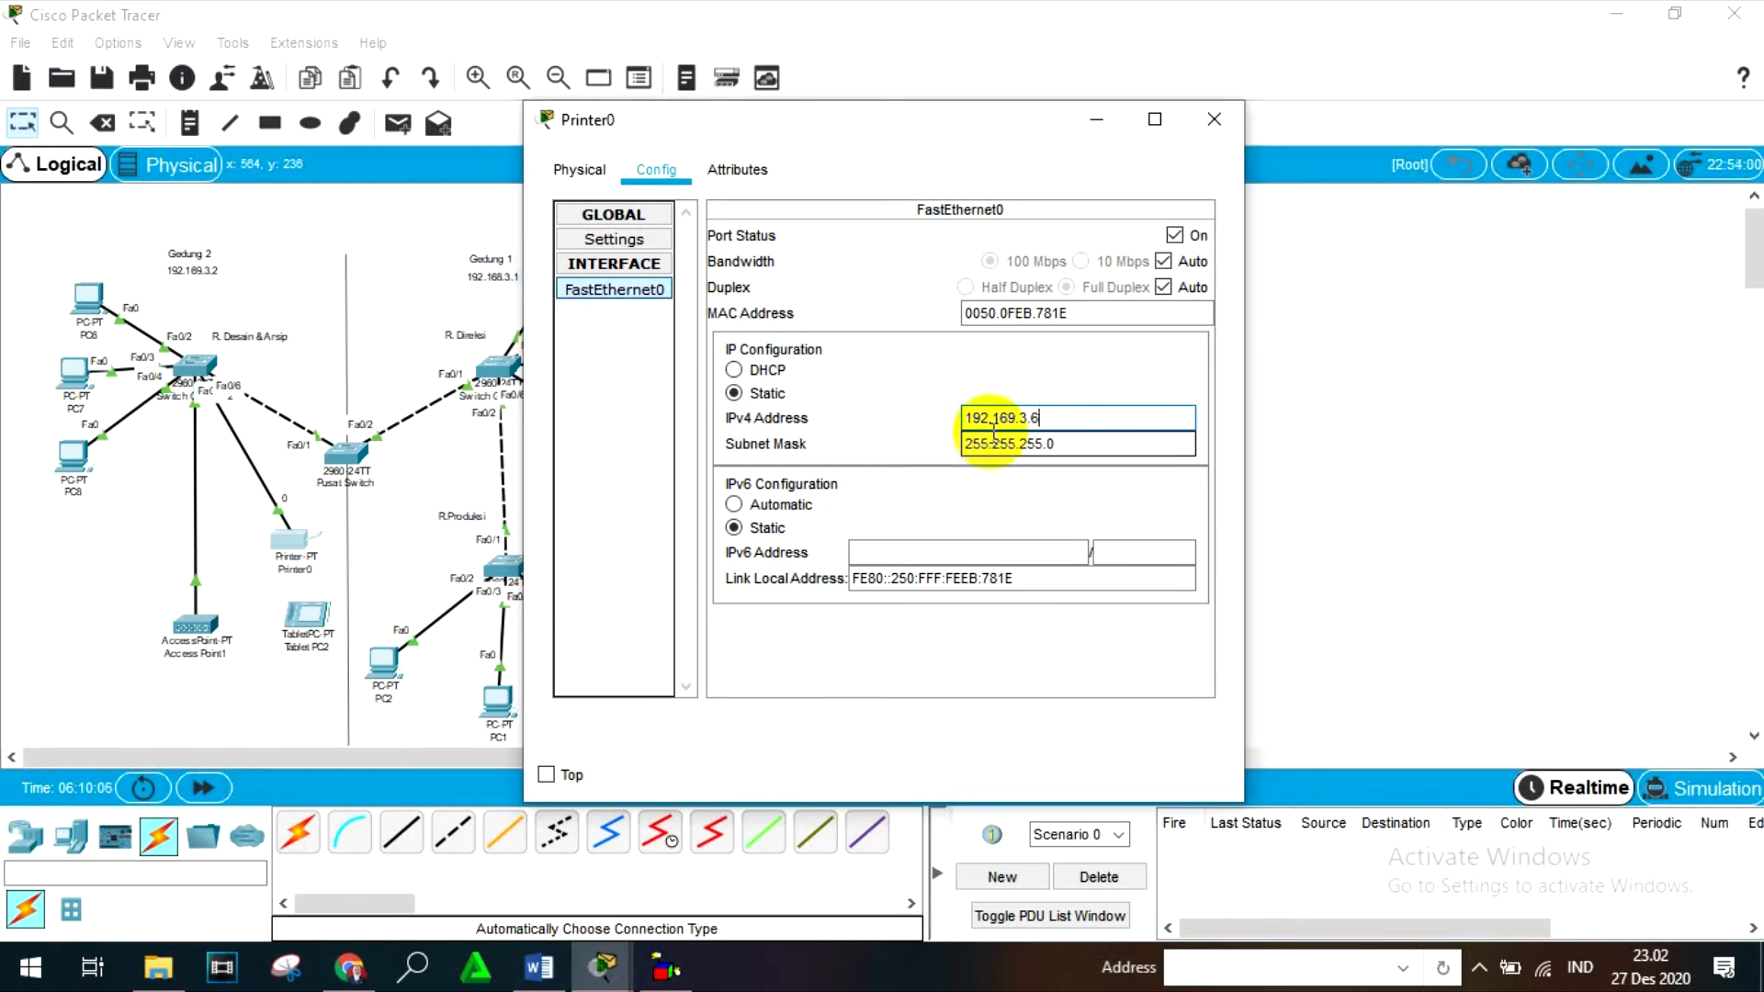
left_click(1072, 446)
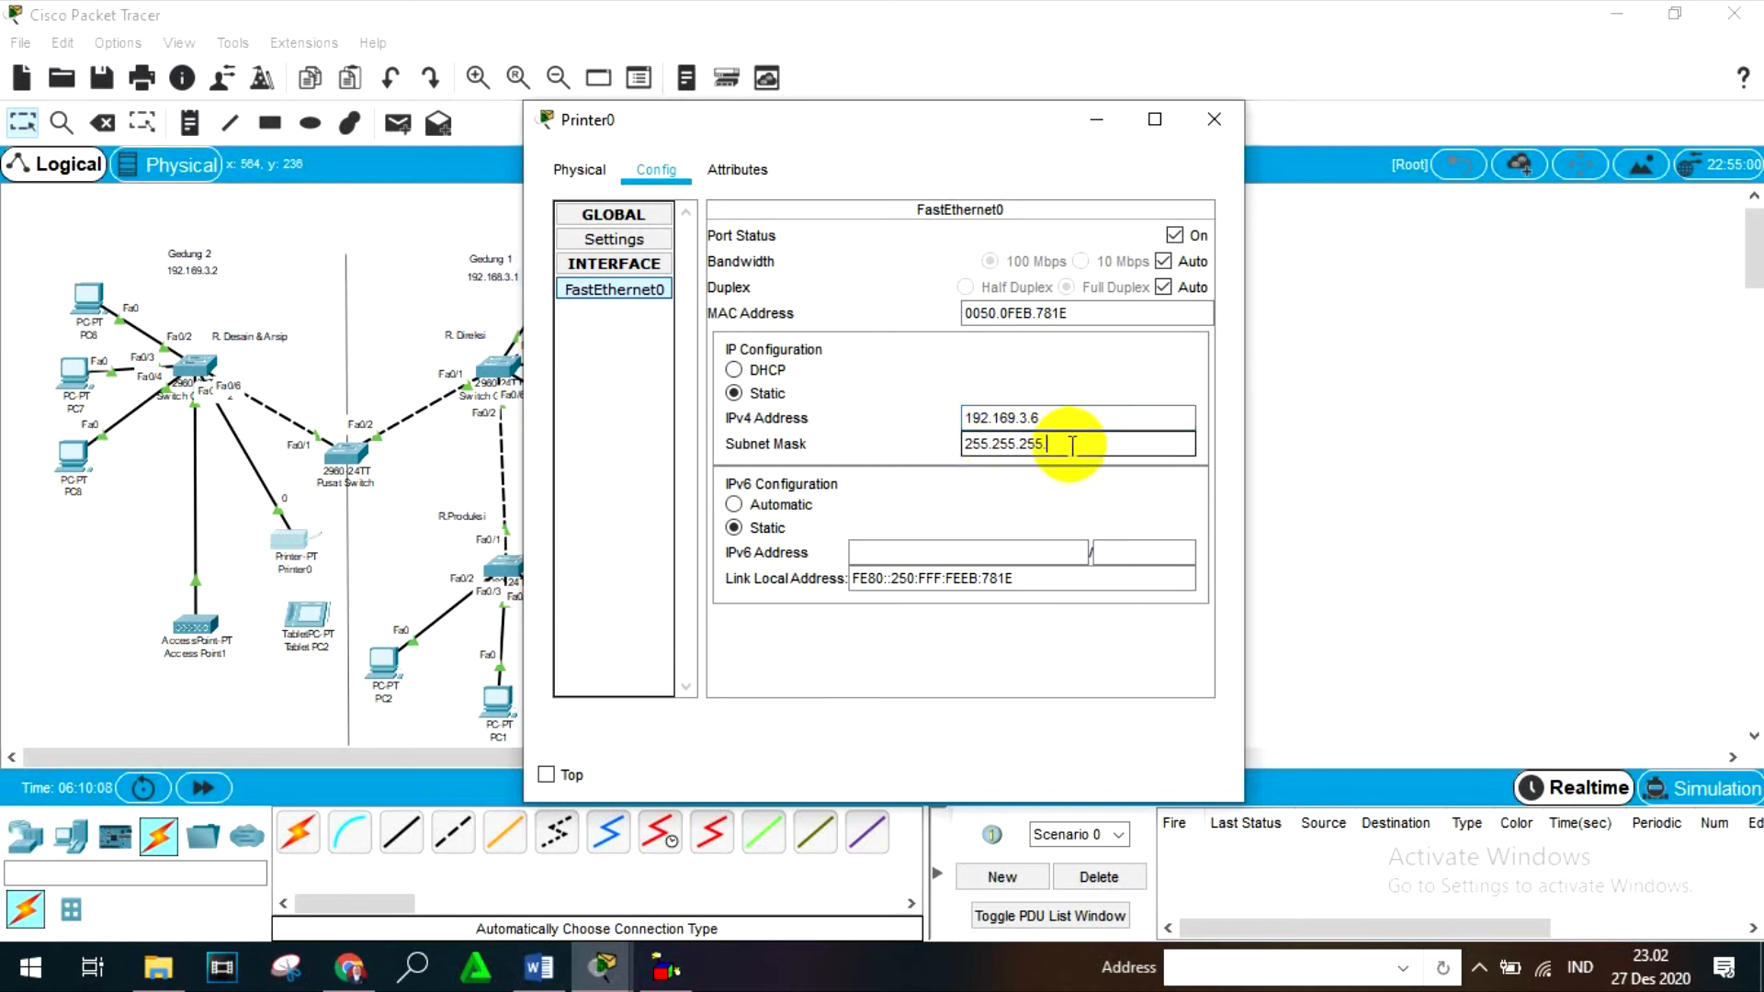
type("128")
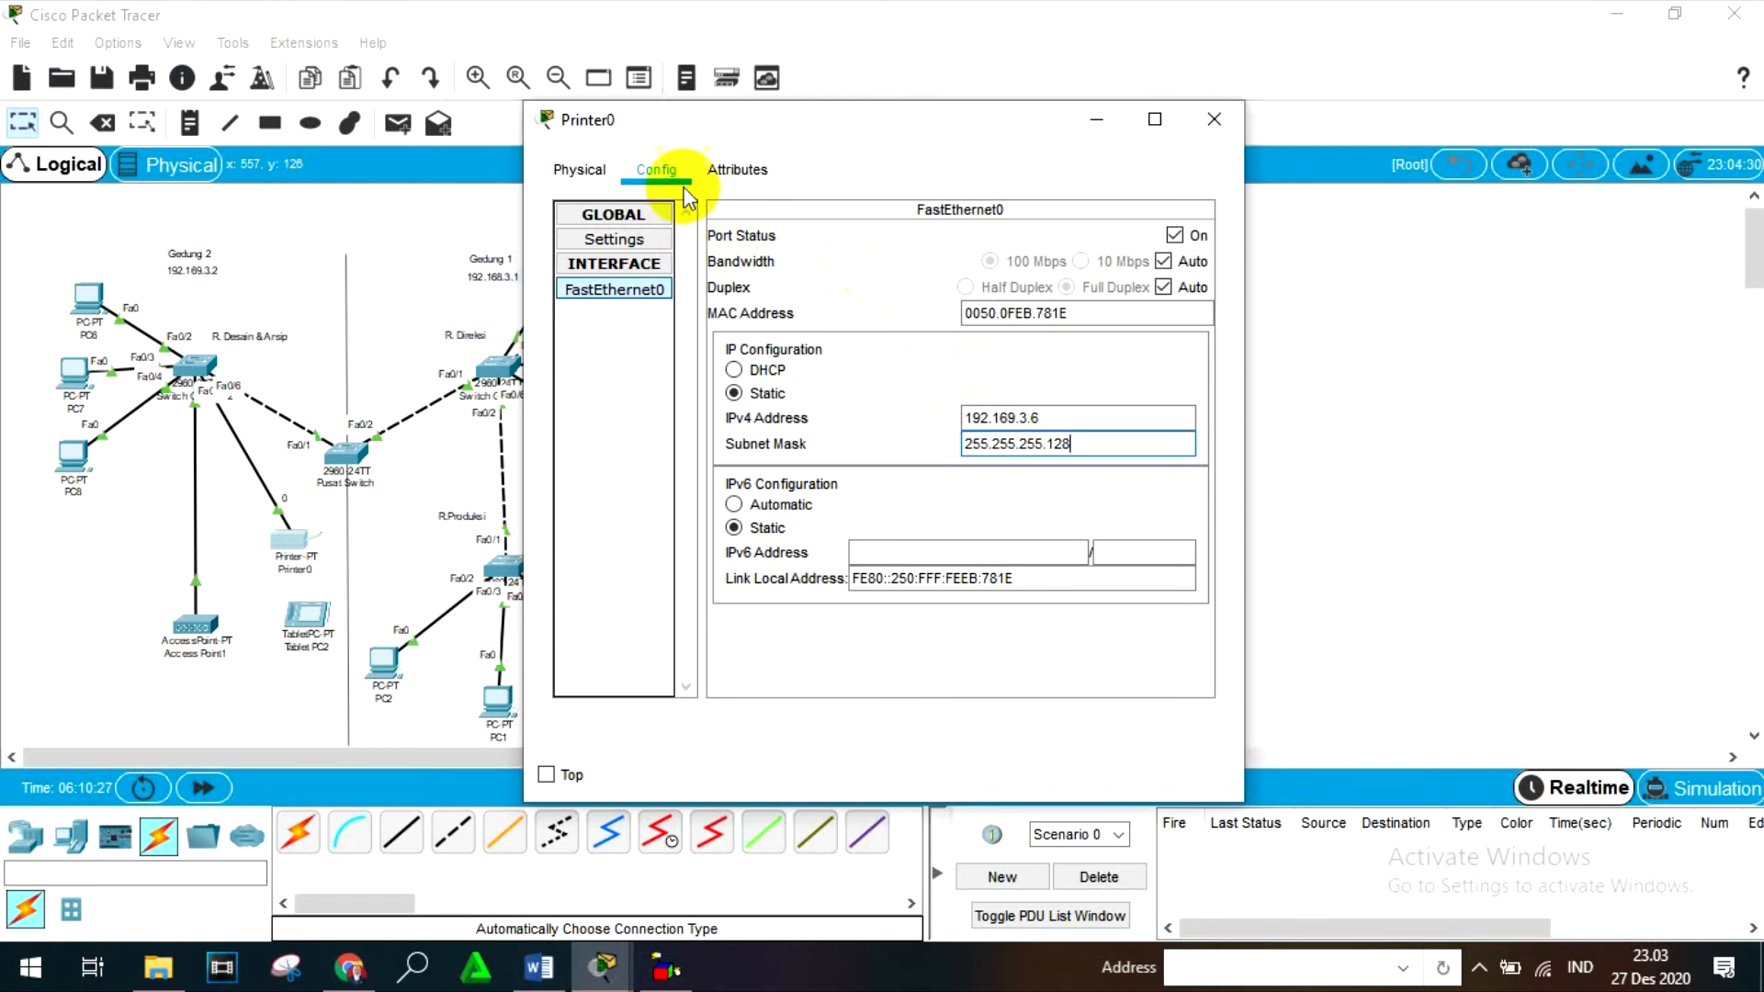
left_click(630, 242)
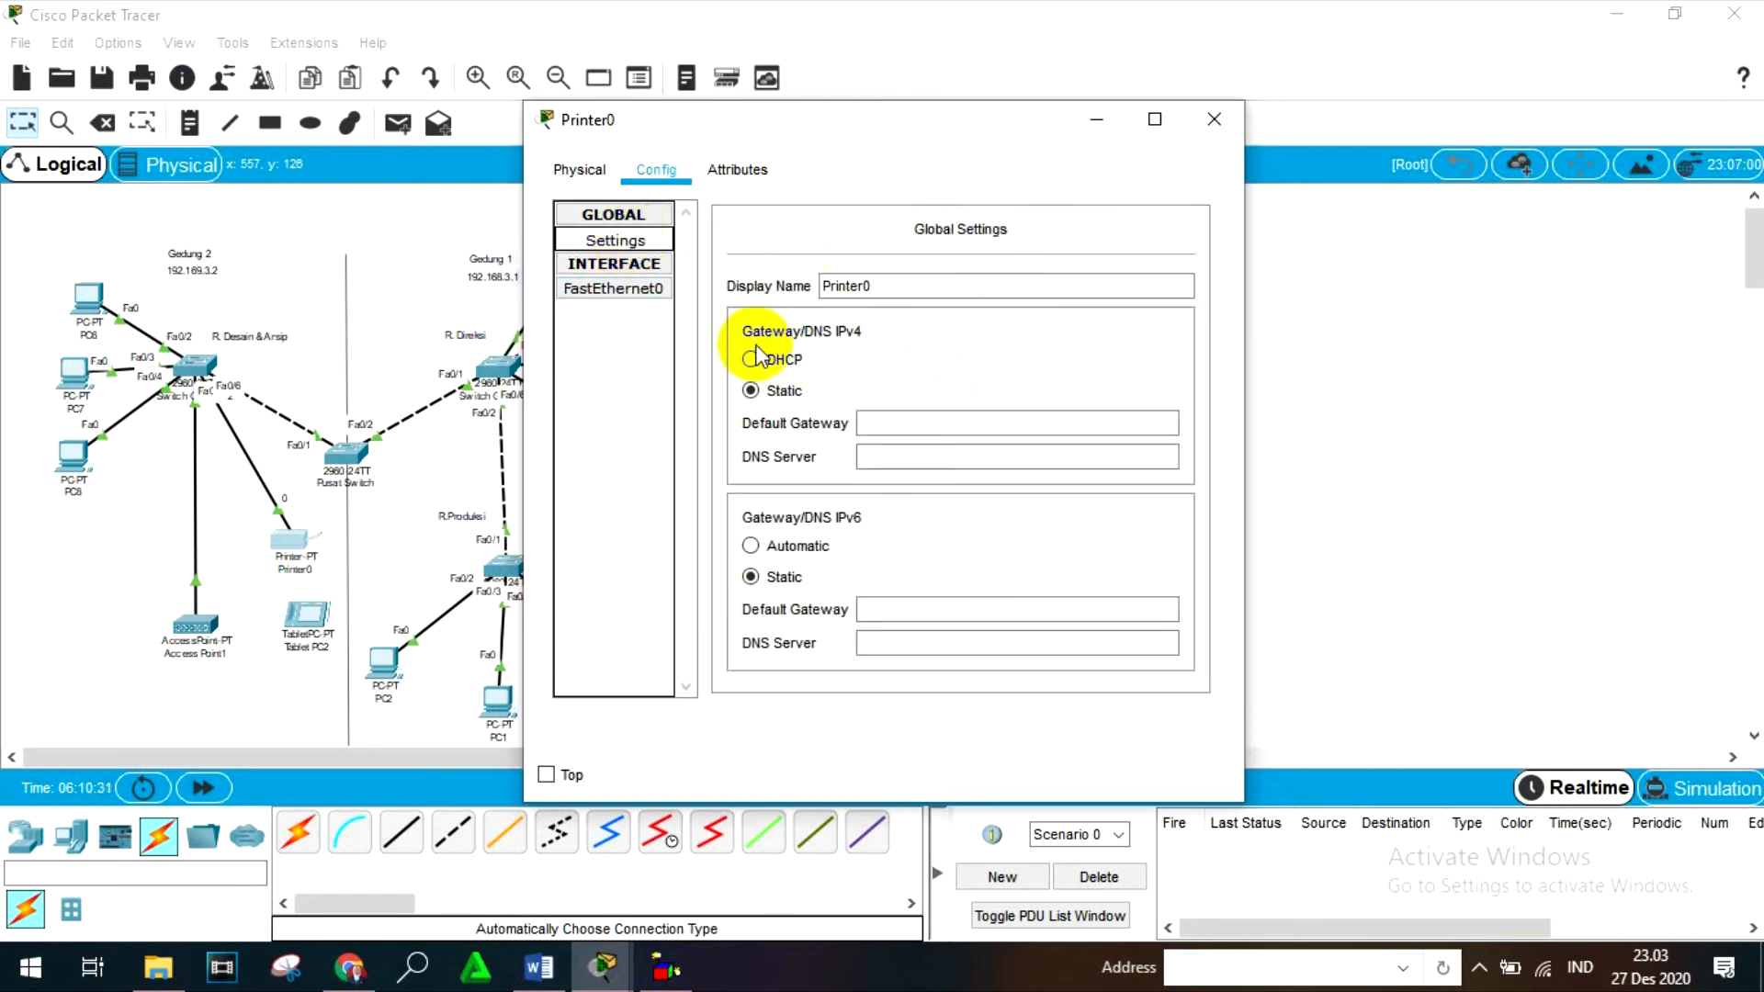
left_click(755, 395)
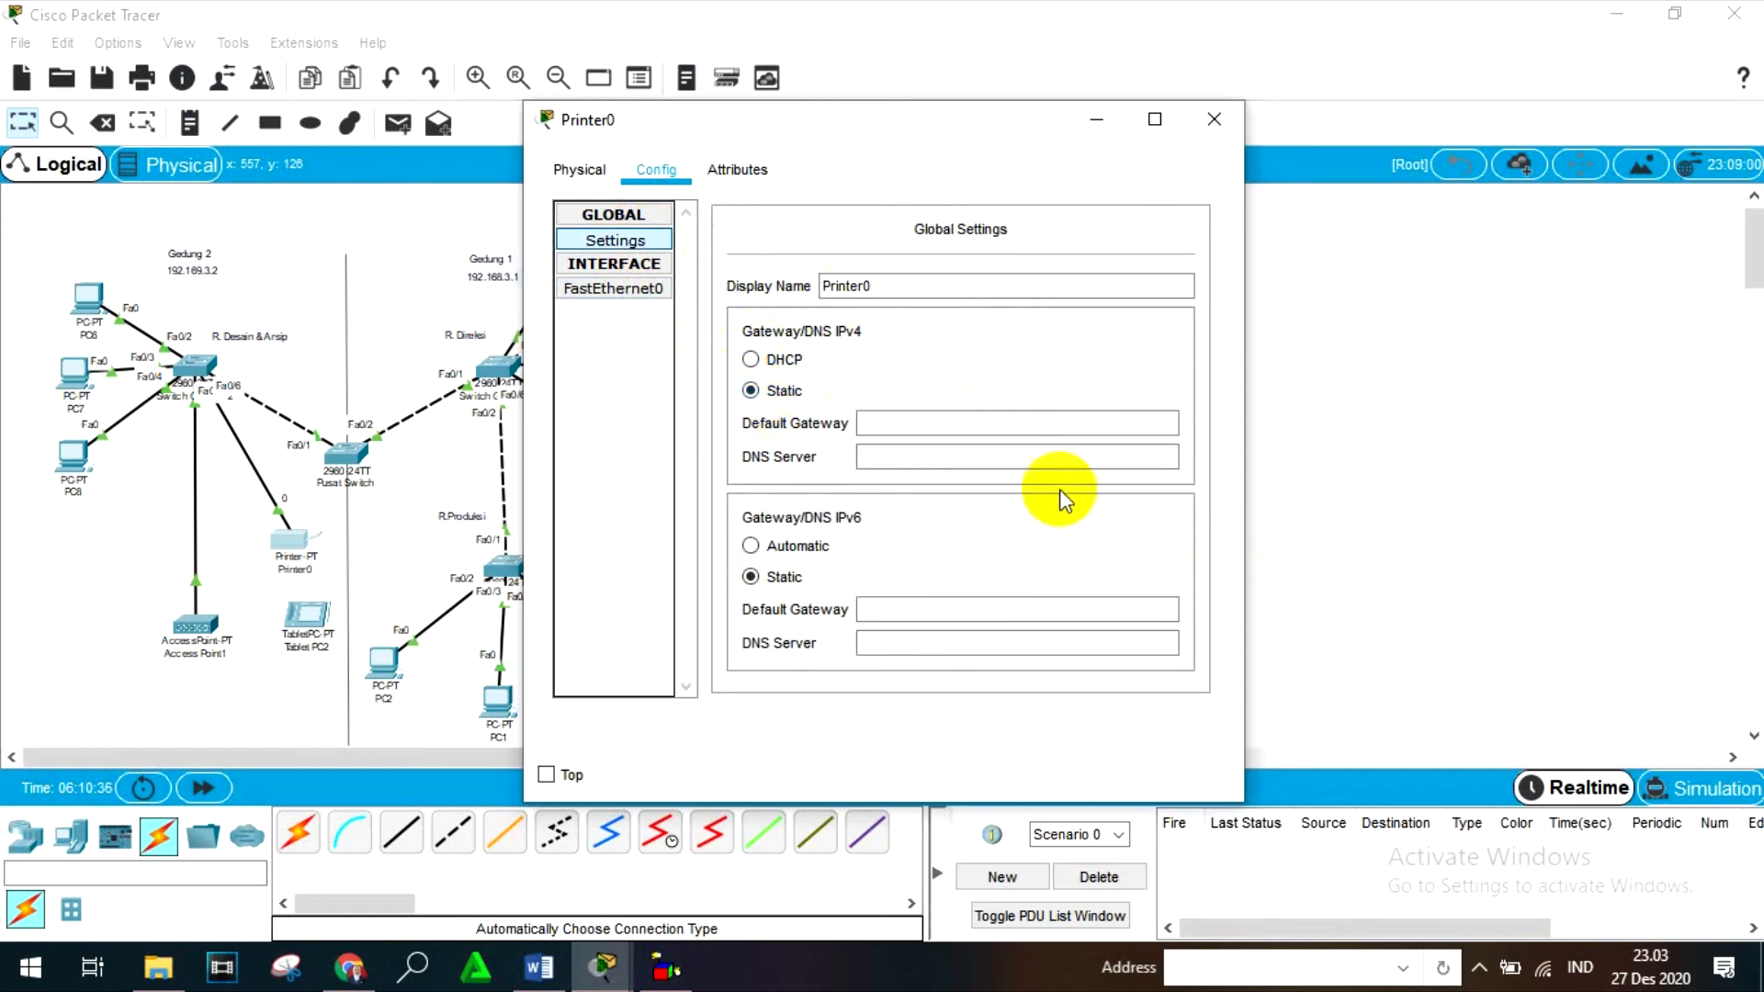
left_click(956, 418)
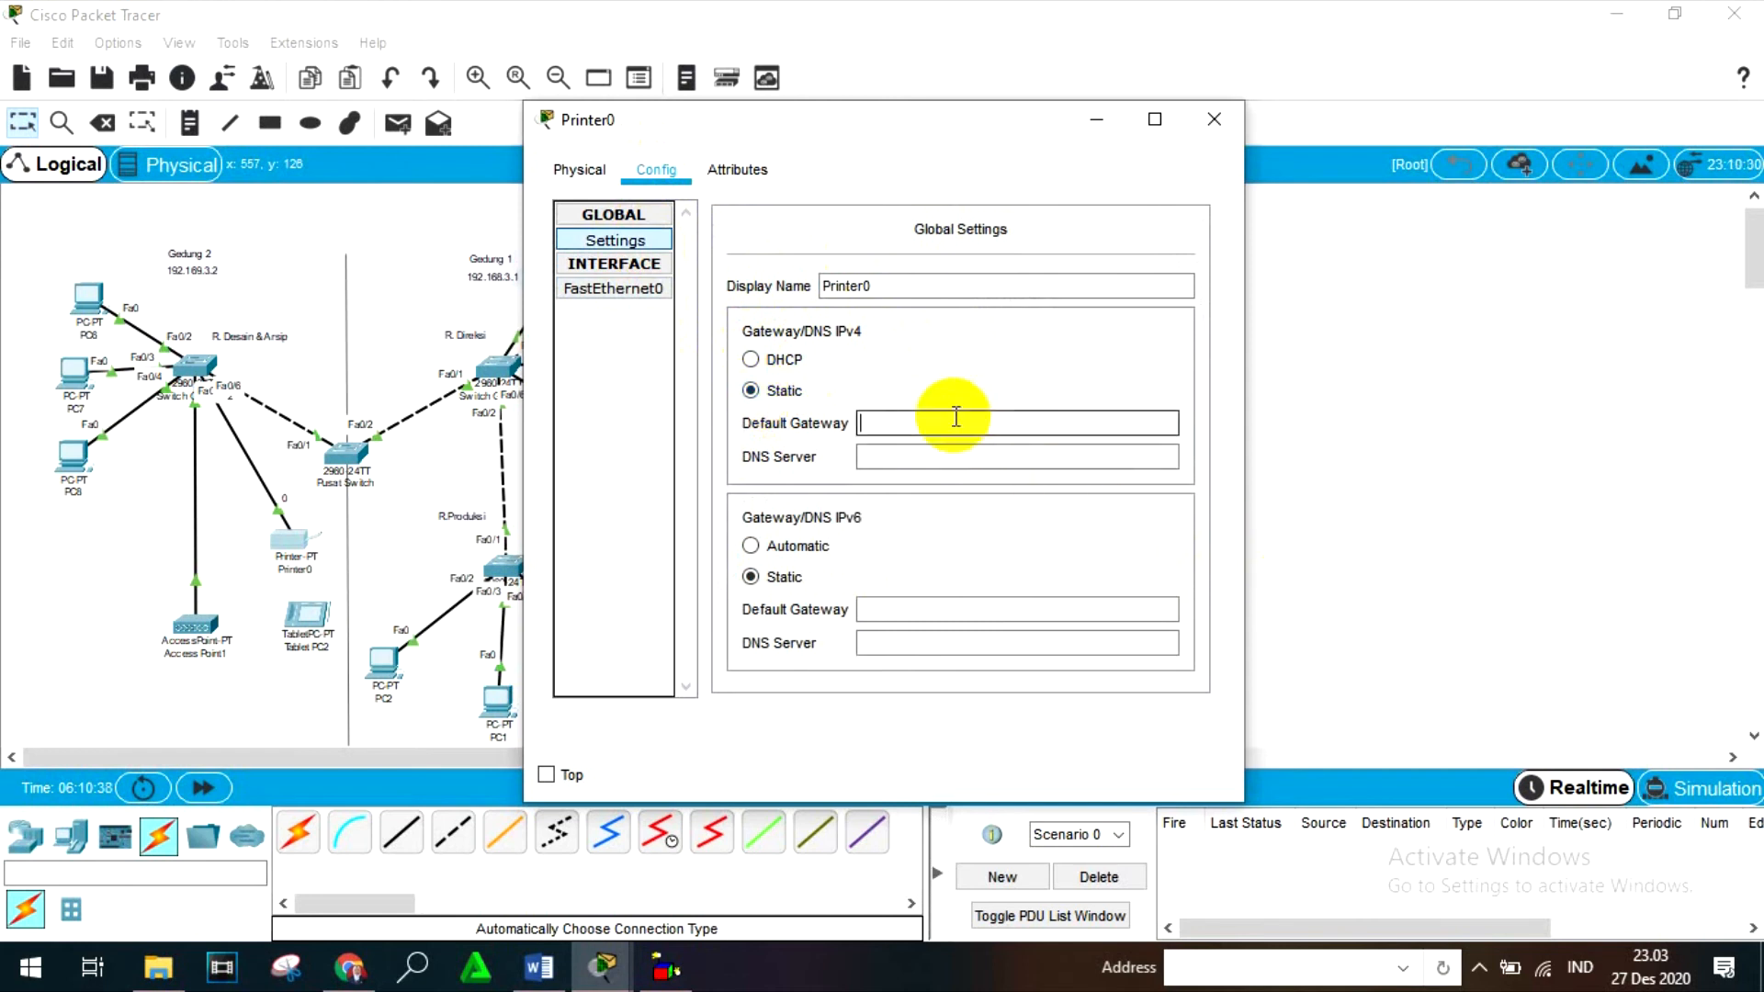
type("192.")
type("169.")
key("BackSpace")
key("BackSpace")
key("BackSpace")
key("BackSpace")
key("BackSpace")
key("BackSpace")
key("BackSpace")
key("BackSpace")
key("BackSpace")
- Check the IPv4 address and subnet mask of Printer0's FastEthernet0 interface and close the device window
left_click(634, 289)
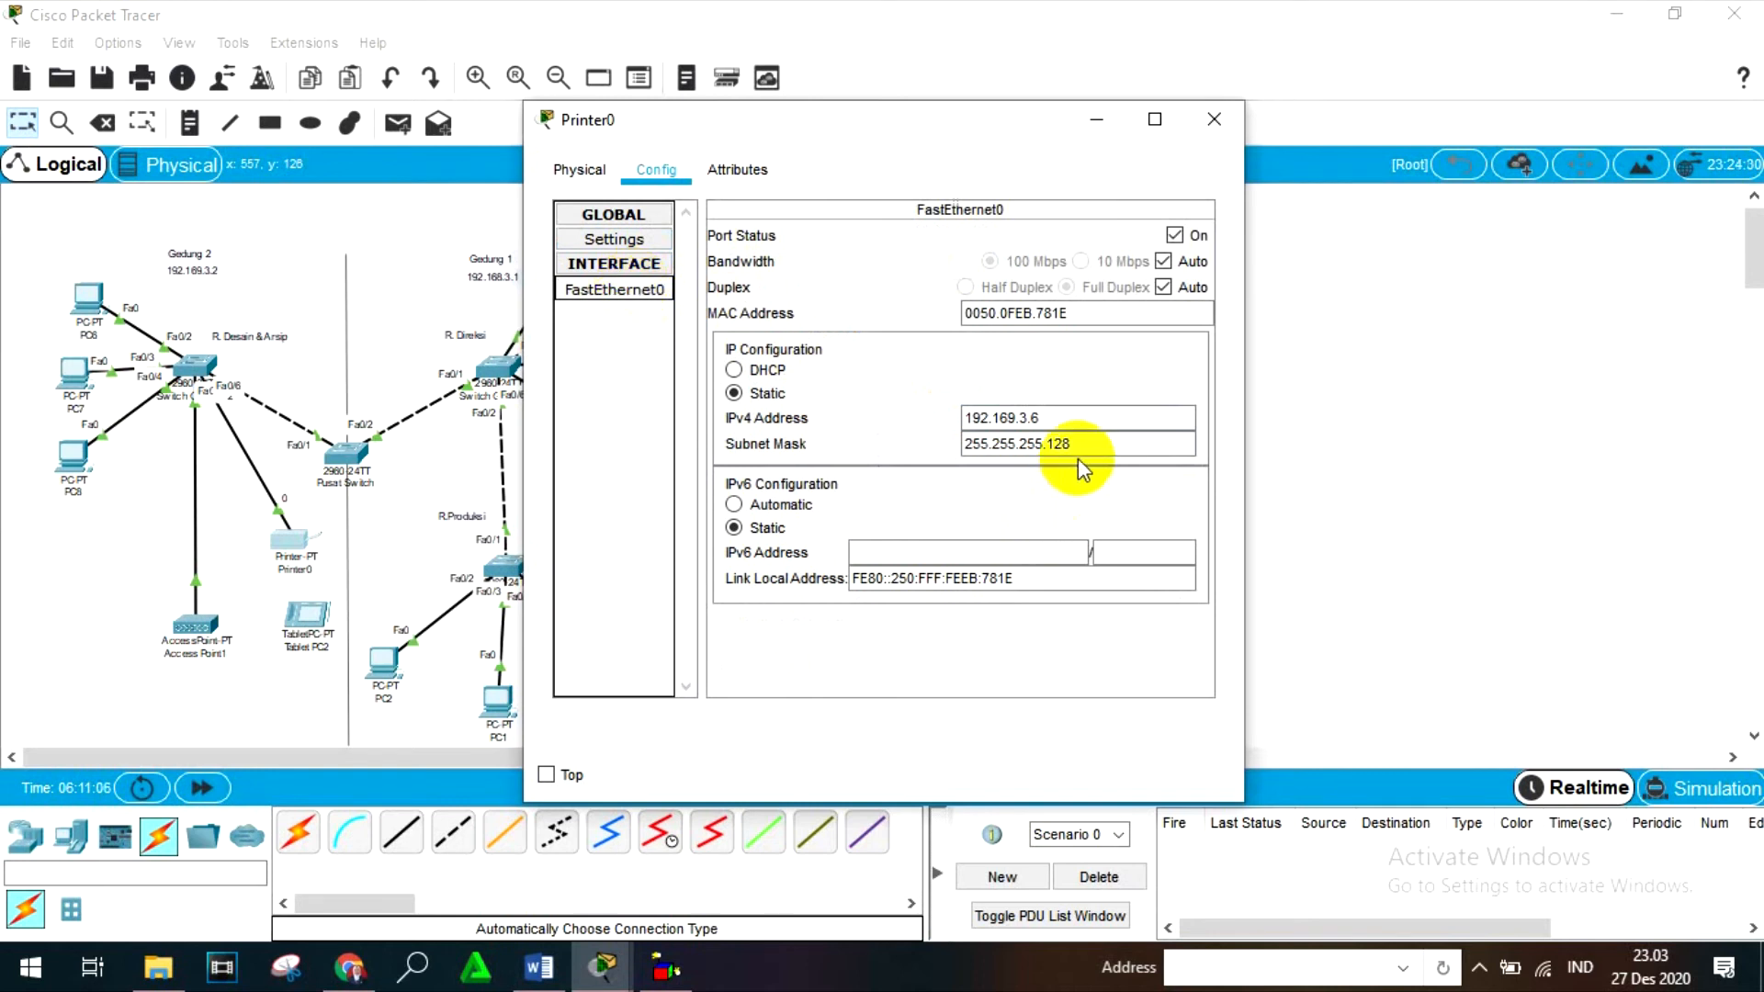
left_click(1209, 124)
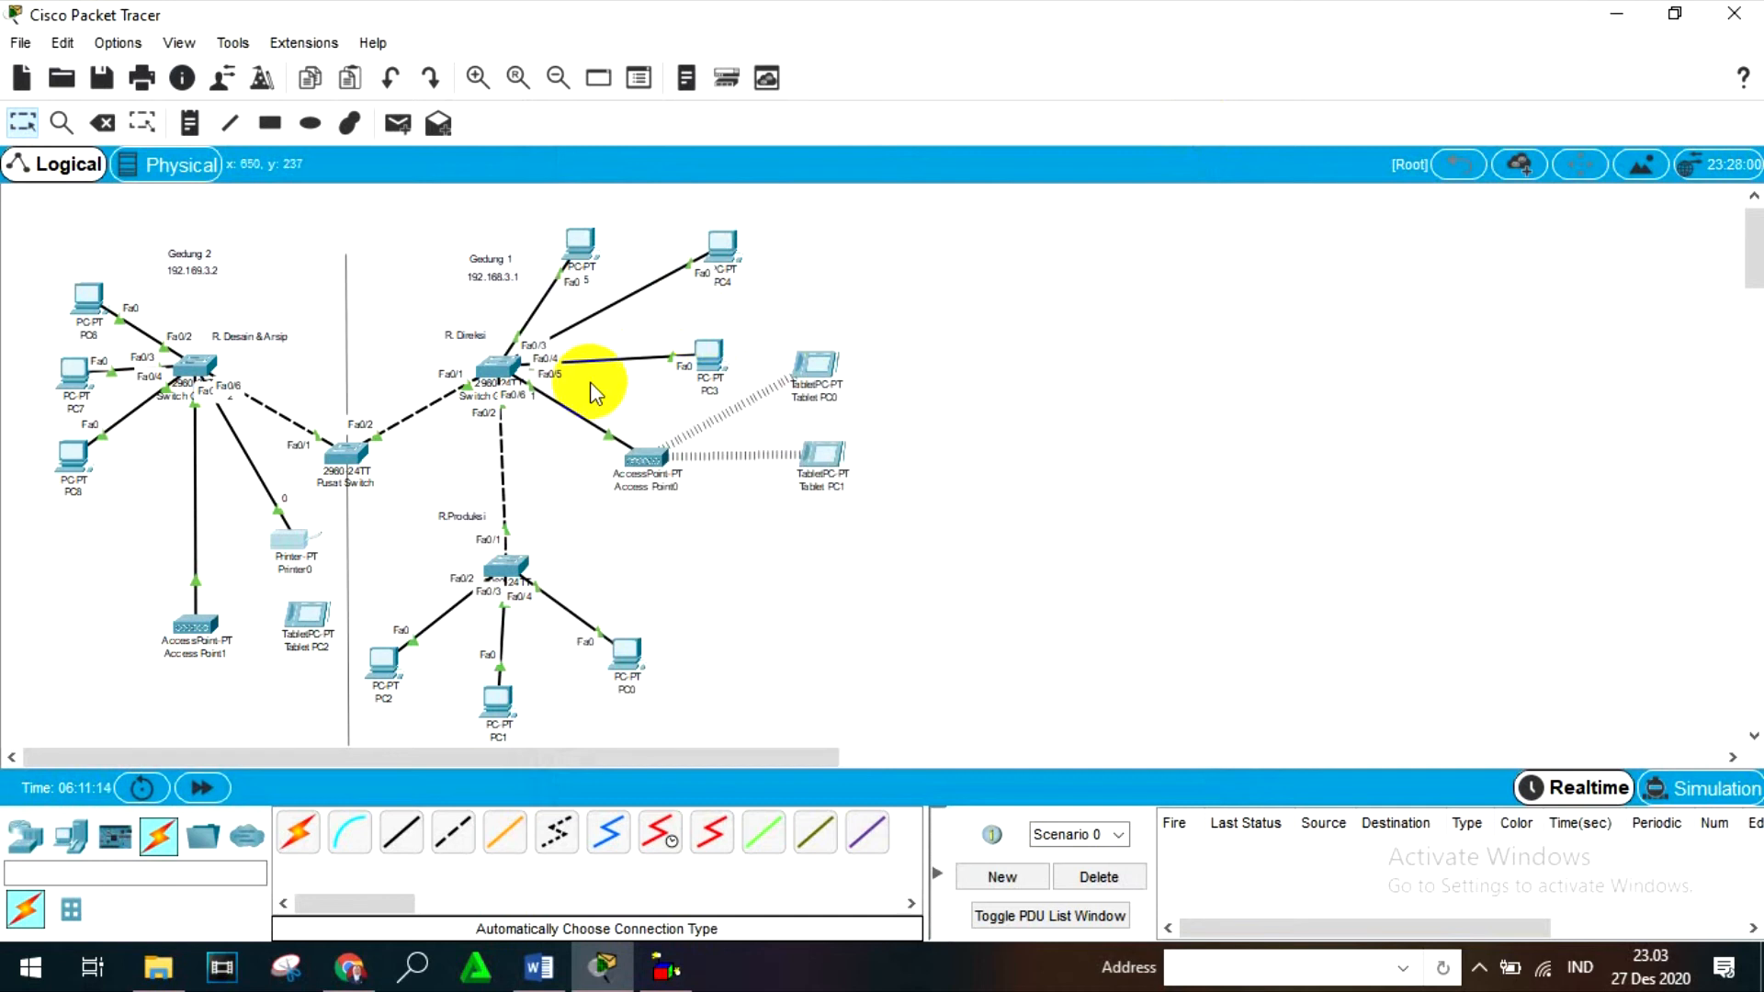
- Open Tablet PC0's IP configuration and switch its Wireless0 IPv4 addressing to Static
left_click(819, 367)
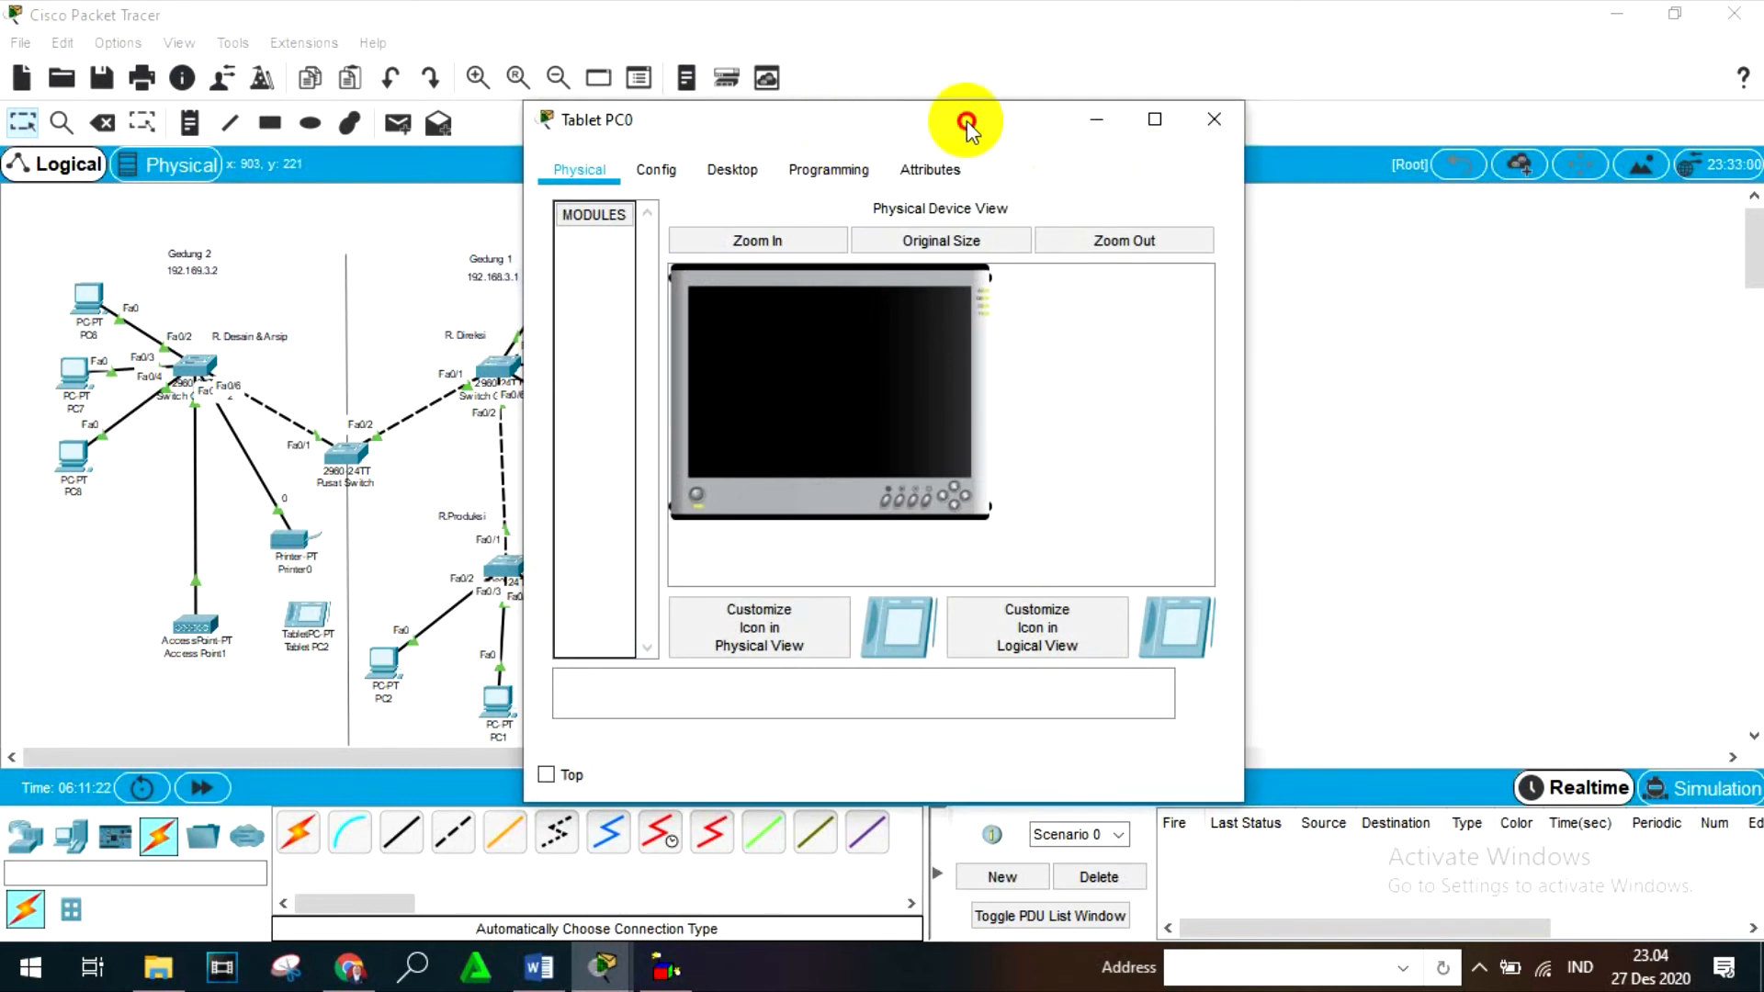
left_click_drag(966, 122, 1426, 171)
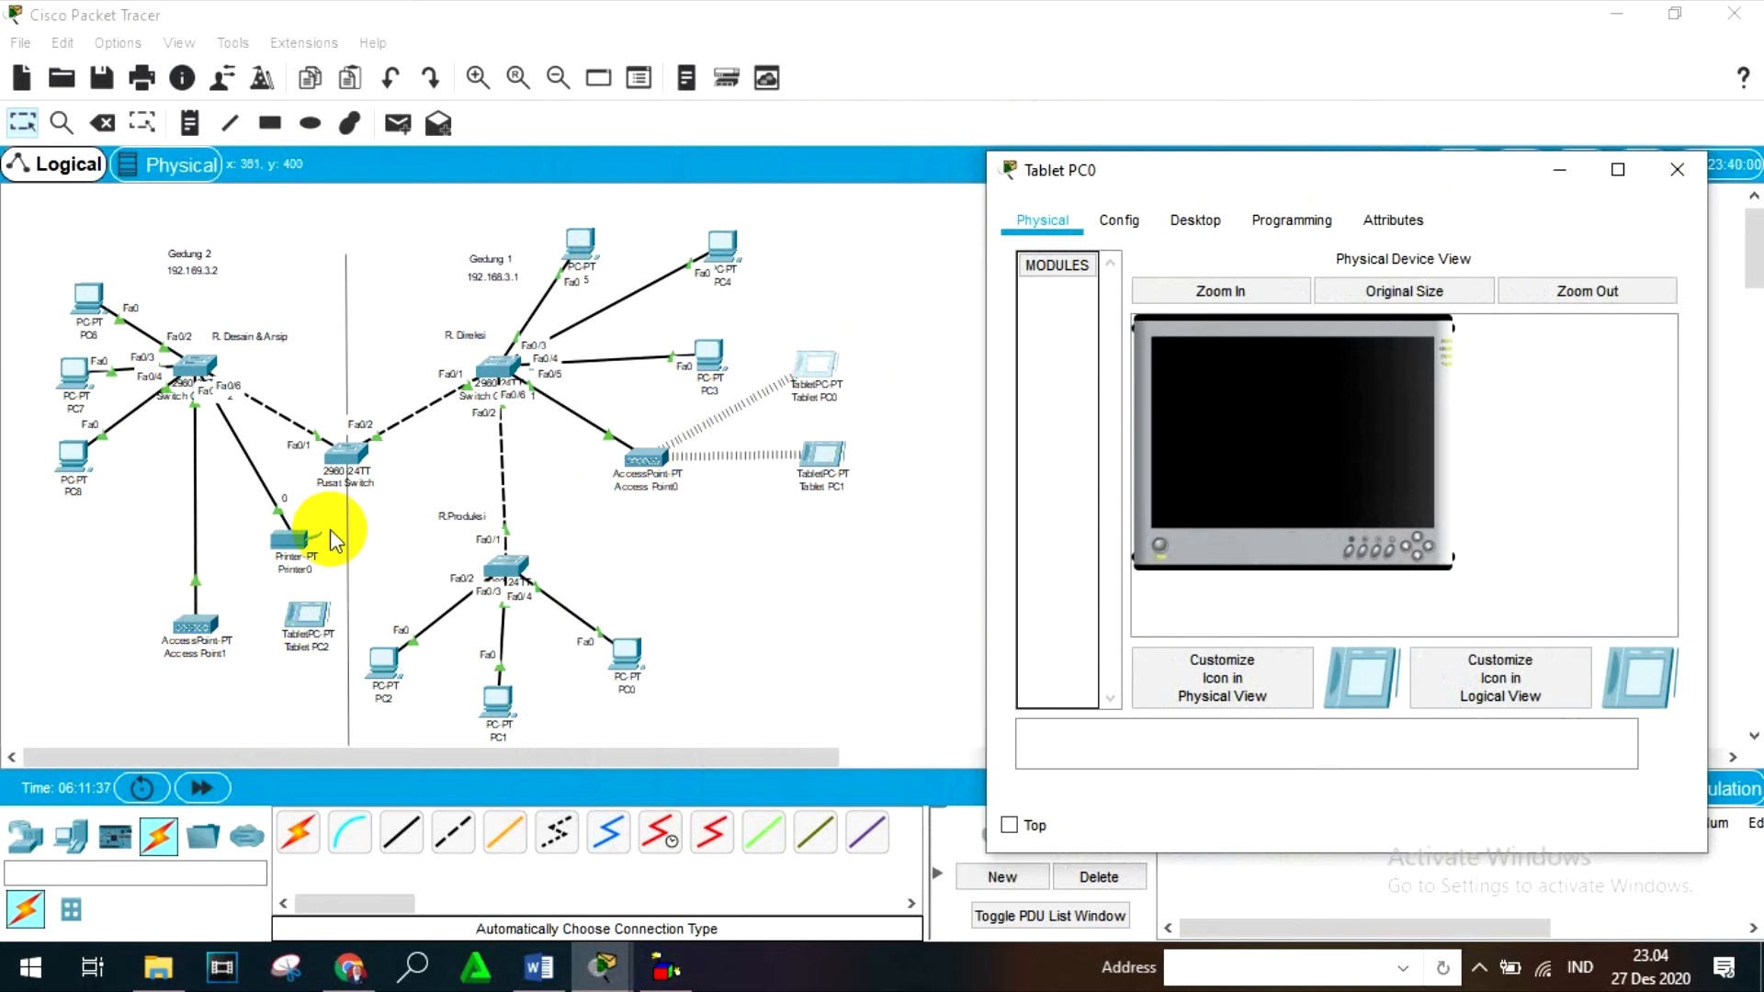
left_click_drag(1346, 157, 907, 234)
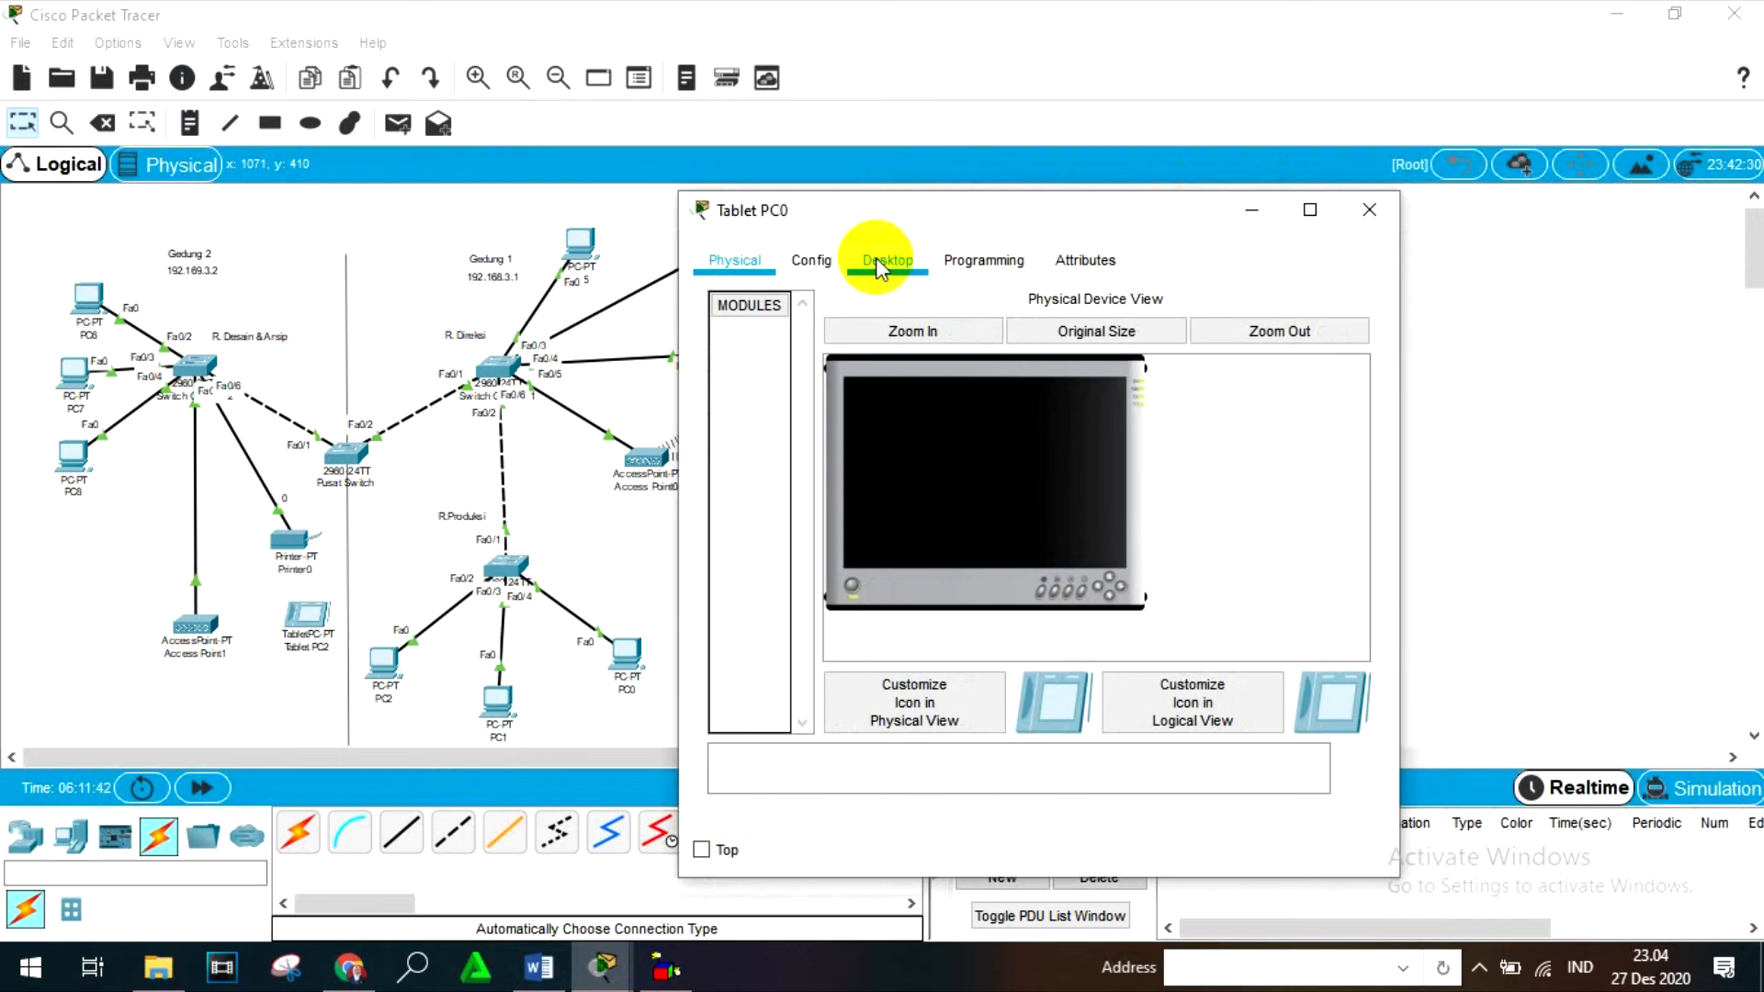
left_click(875, 260)
left_click(802, 393)
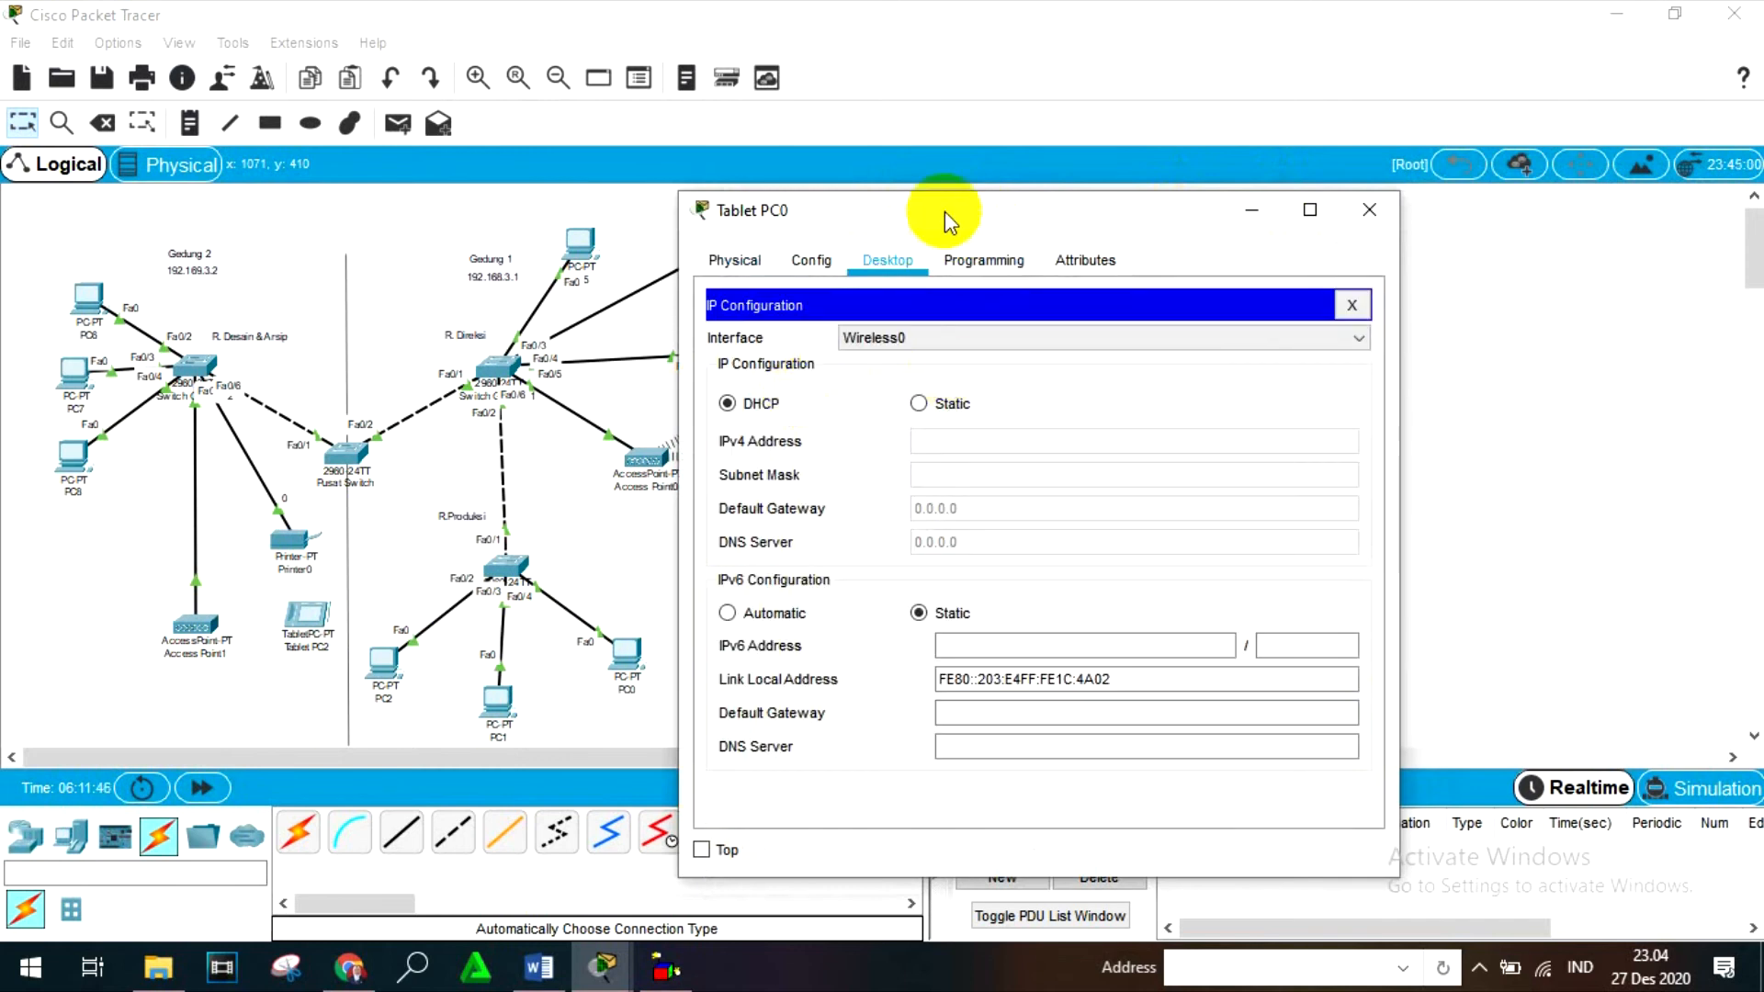
left_click_drag(945, 212, 861, 201)
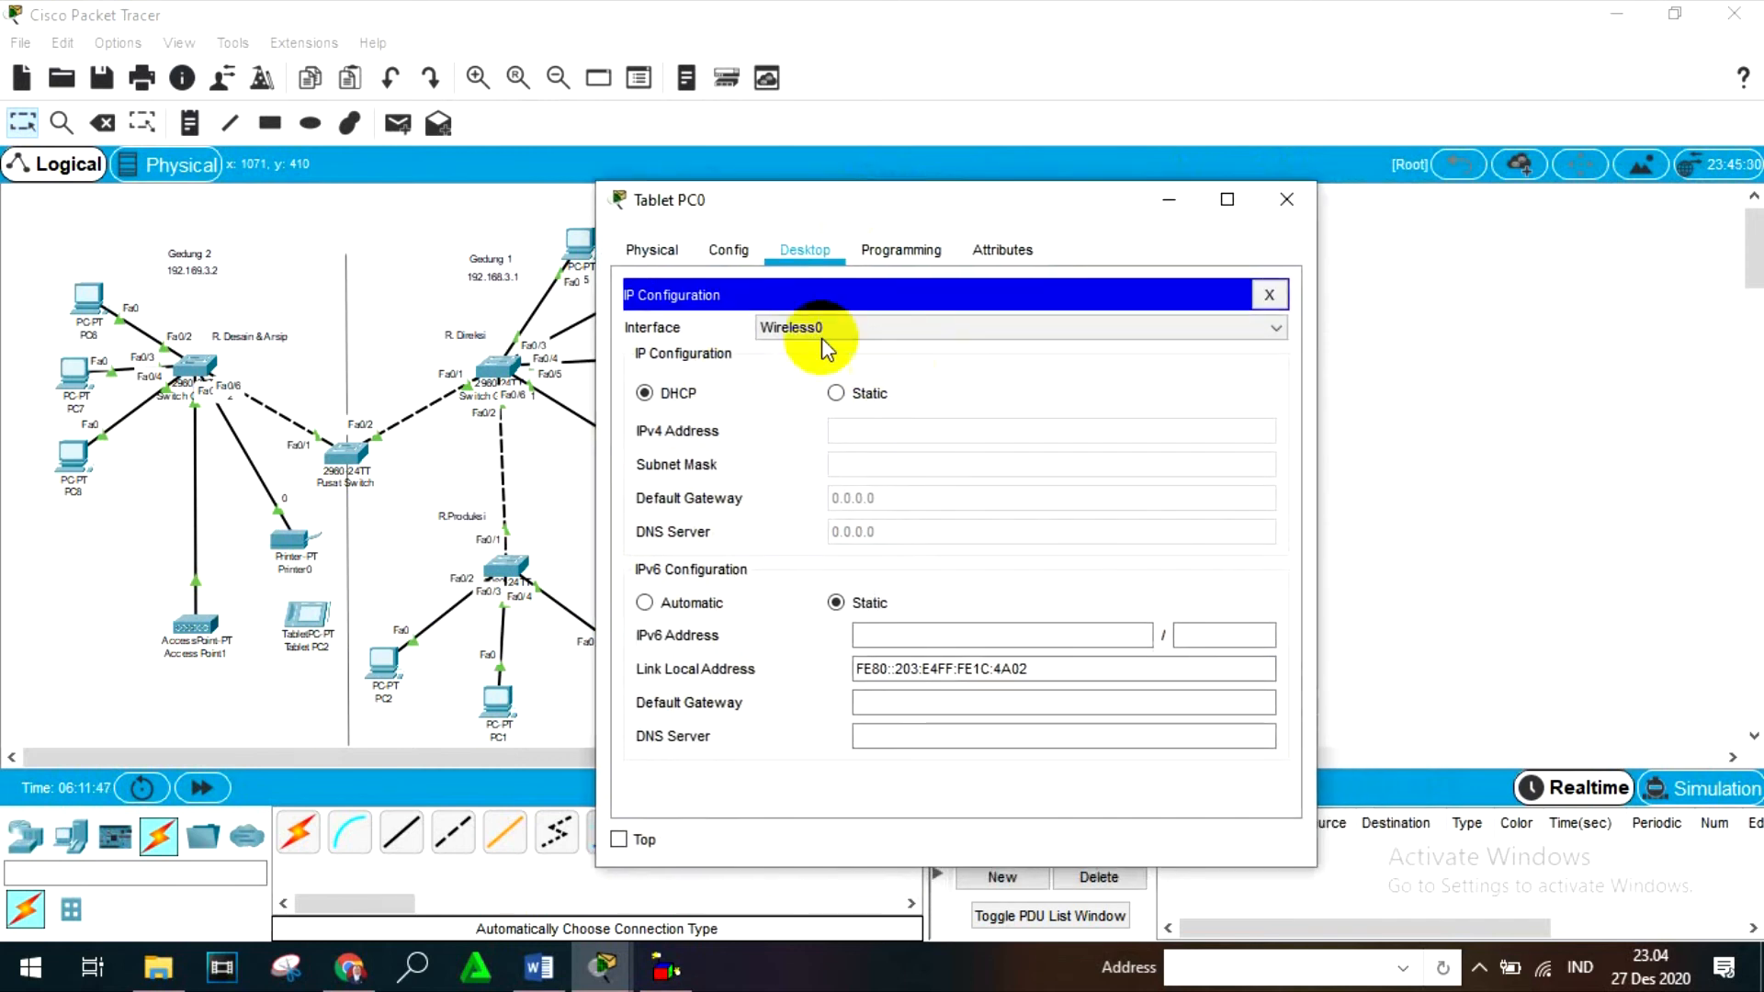
left_click(835, 388)
- Set Tablet PC0's static IPv4 address to 192.168.3.13
left_click(861, 432)
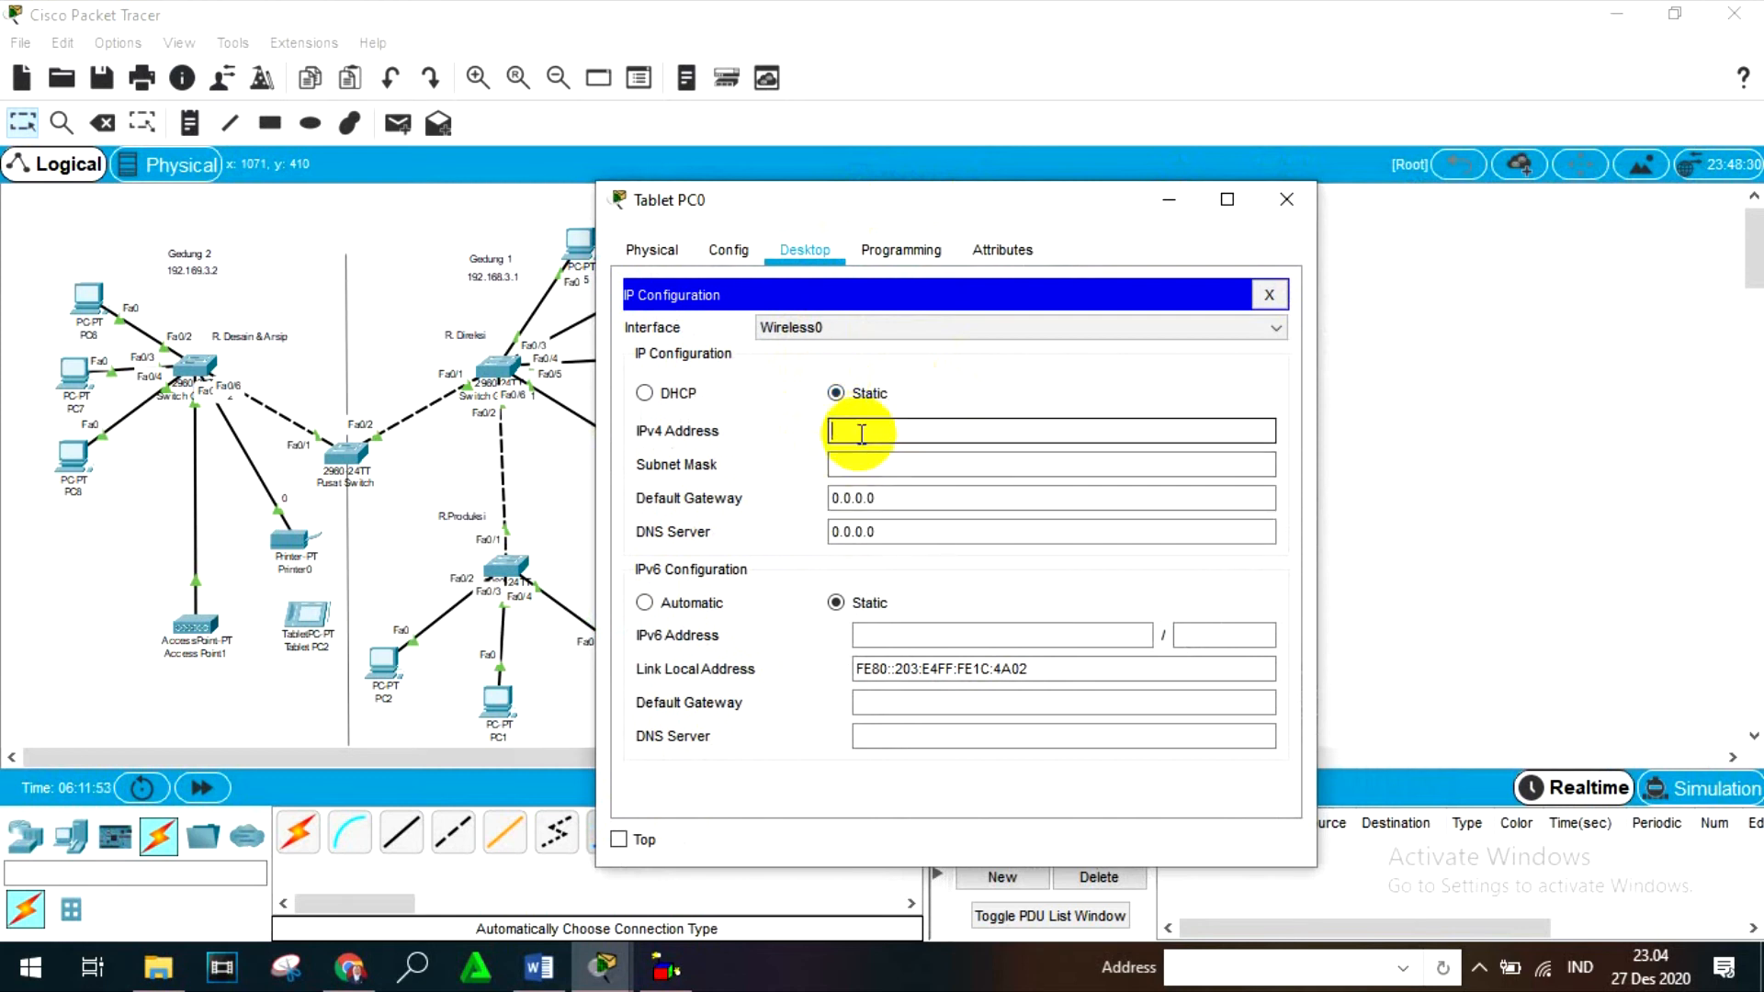
left_click_drag(868, 216, 956, 230)
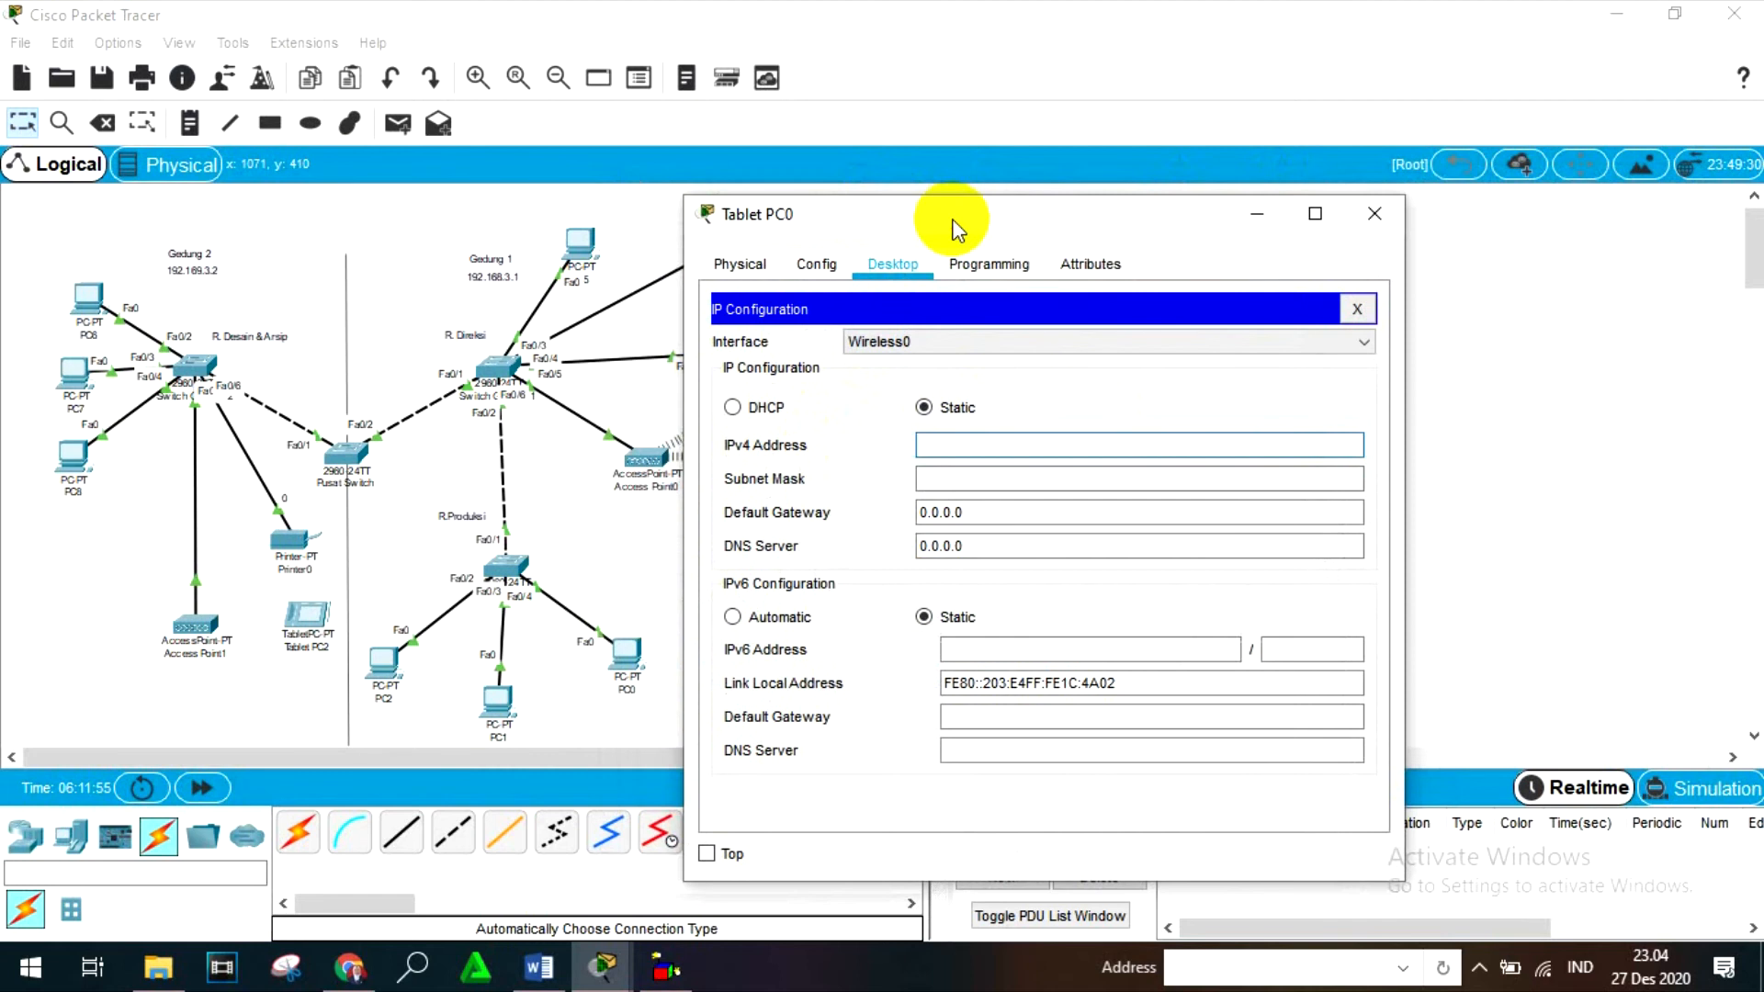
type("192")
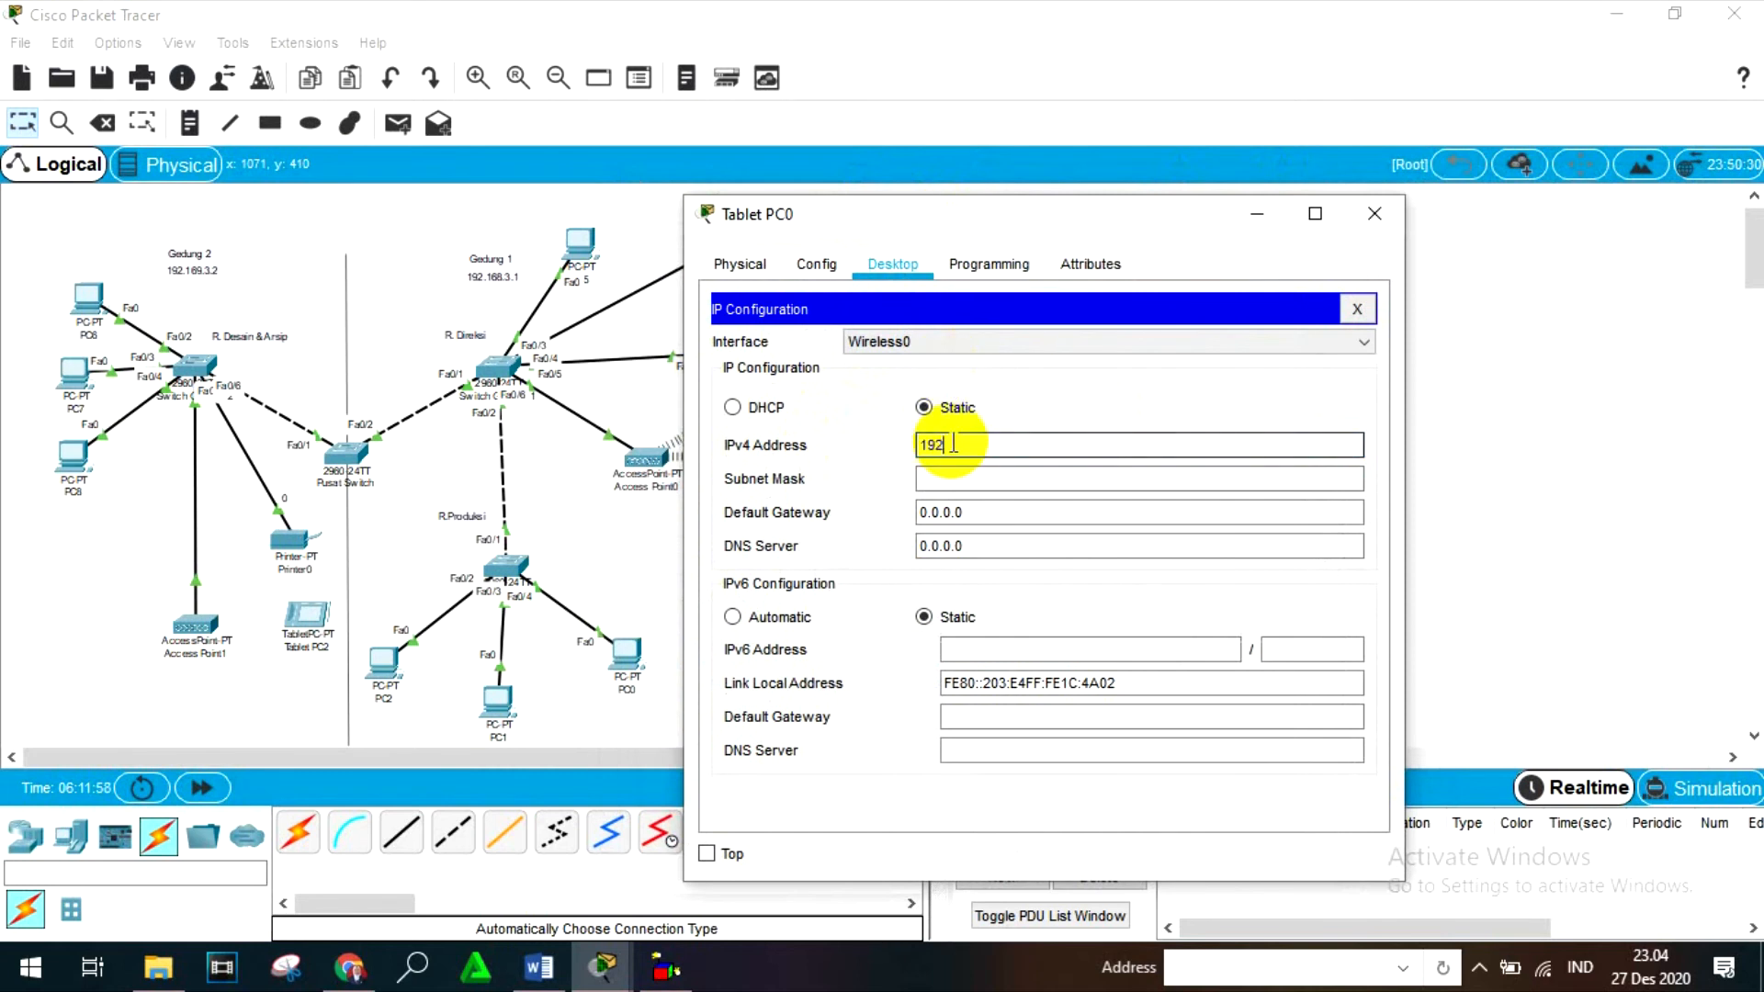
type(".168.3.13")
- Set Tablet PC0's subnet mask to 255.255.255.128 and close the device window
left_click(960, 476)
left_click(1050, 477)
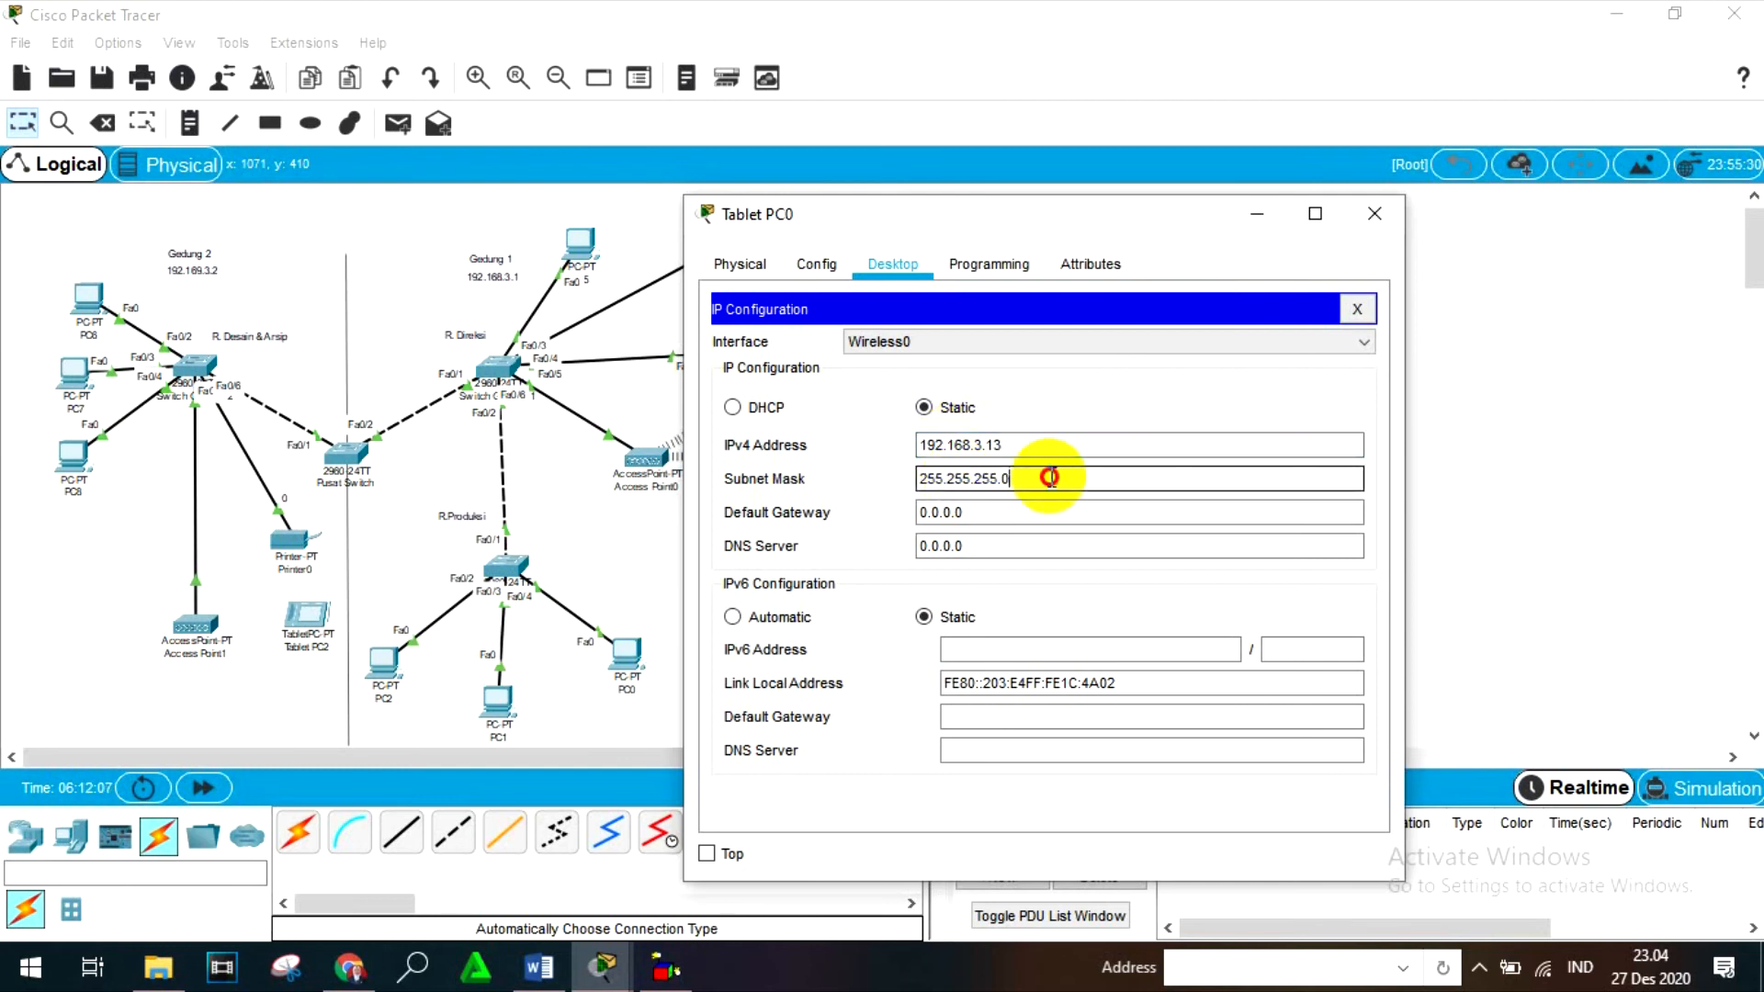
key("BackSpace")
type("128")
left_click(1377, 225)
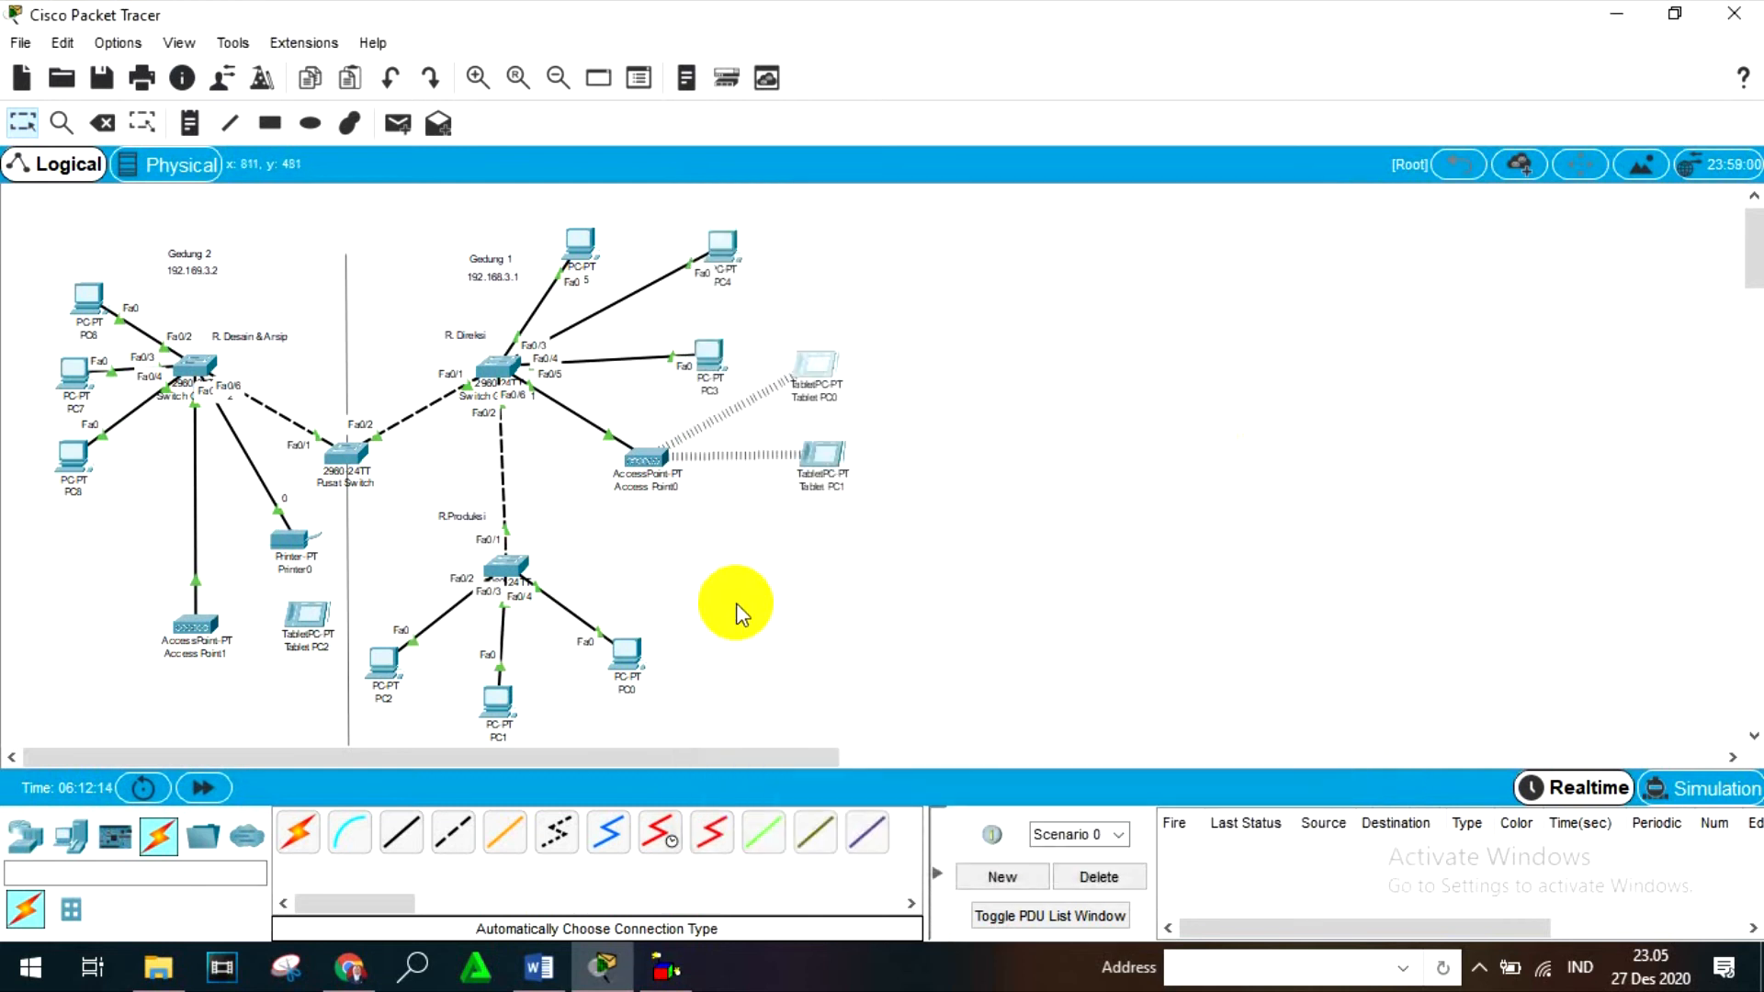
- Switch to the Word report and look up the tablets' IP addresses in the device list
left_click(666, 968)
left_click(768, 832)
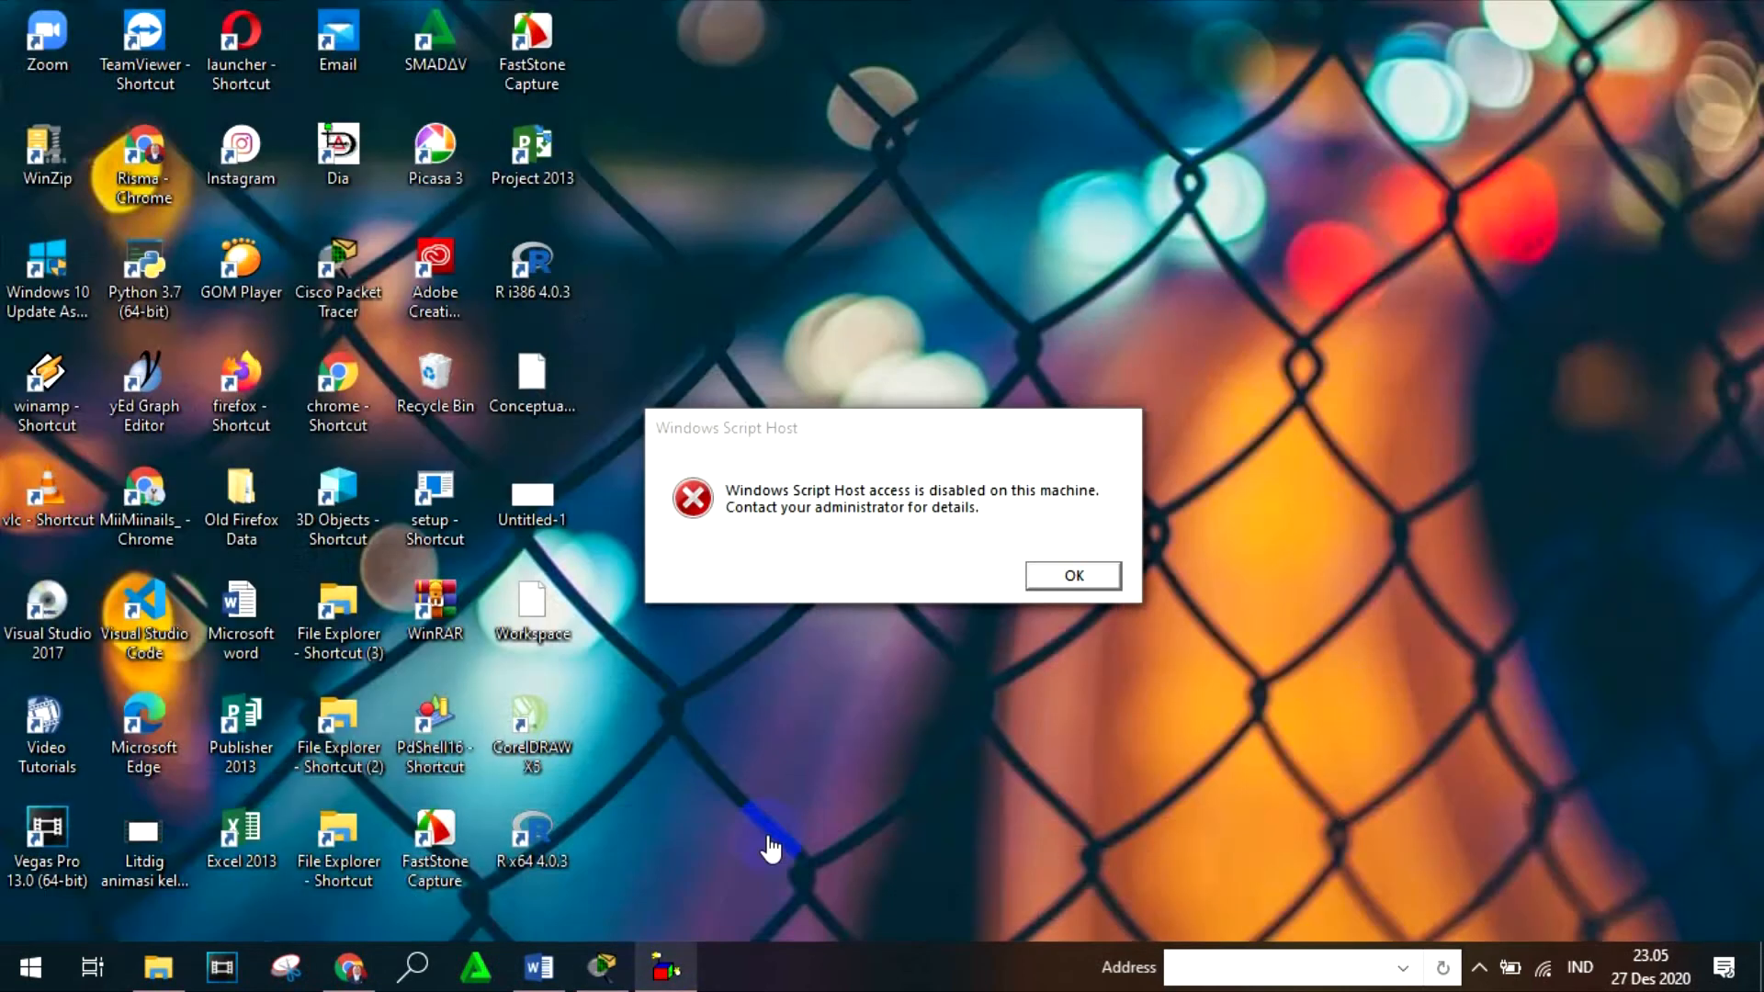
left_click(560, 917)
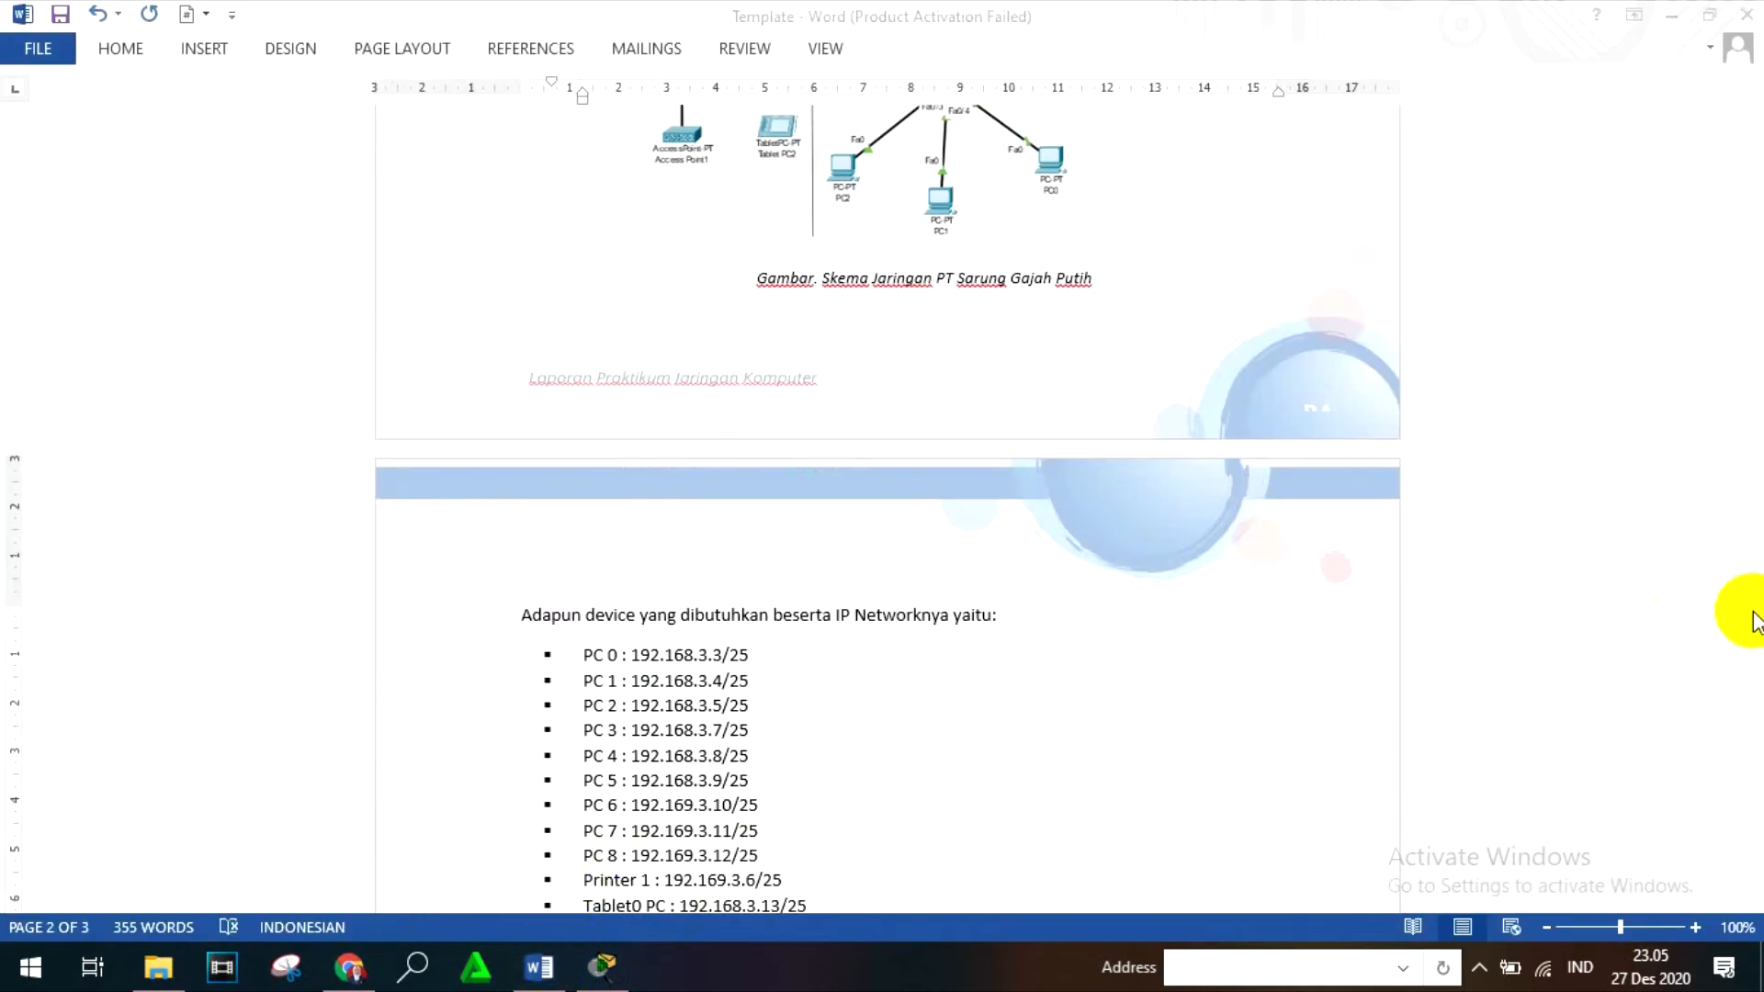
left_click_drag(1753, 625, 1749, 695)
left_click(880, 585)
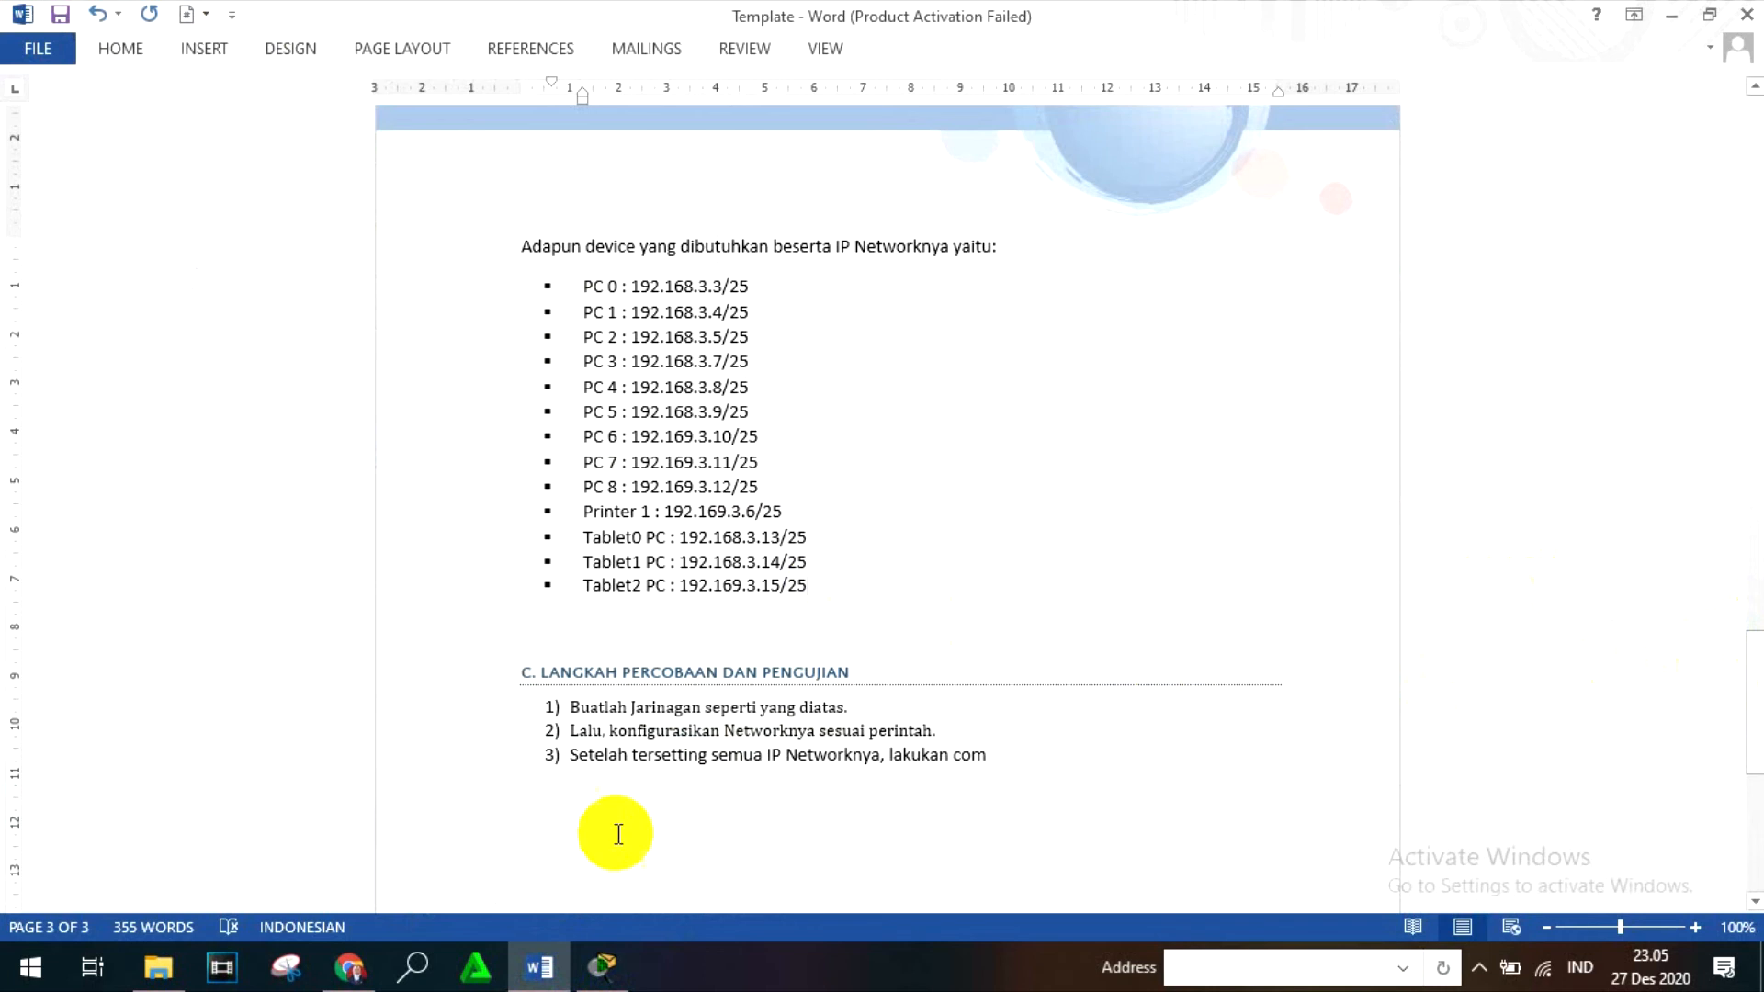
- Switch to Cisco Packet Tracer and set Tablet PC1's Wireless0 interface to the static IPv4 address 192.168.3.14
left_click(603, 966)
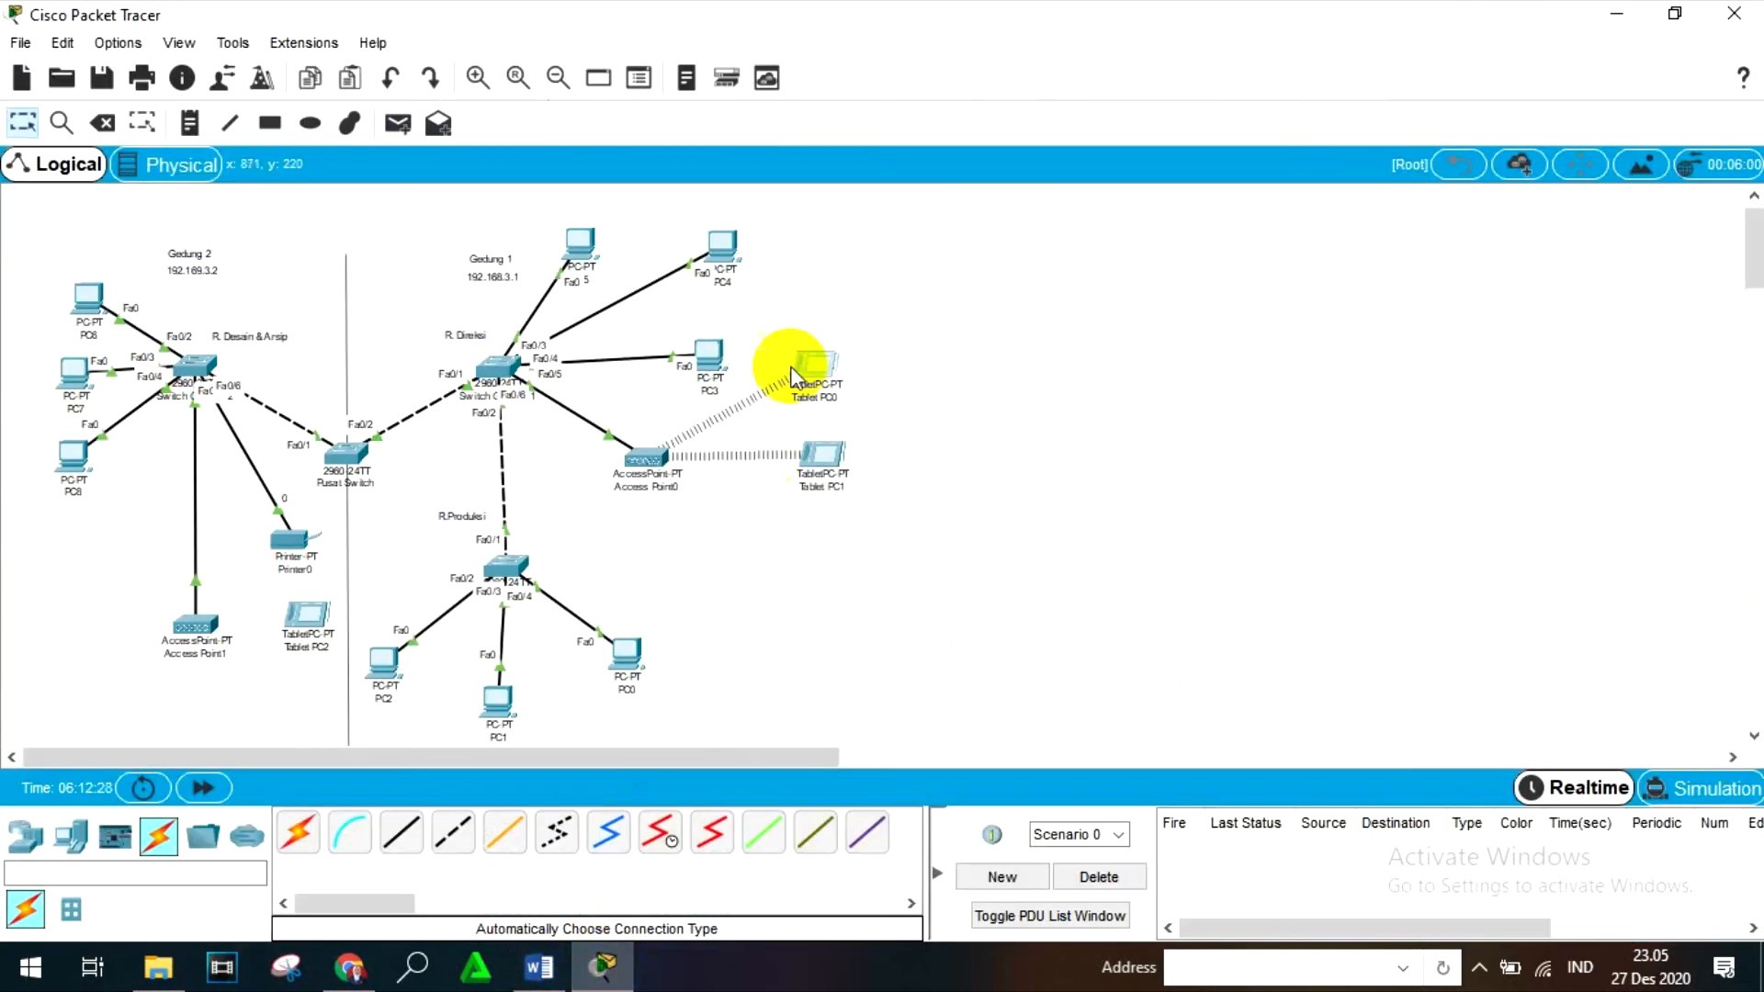
left_click(824, 466)
left_click(739, 165)
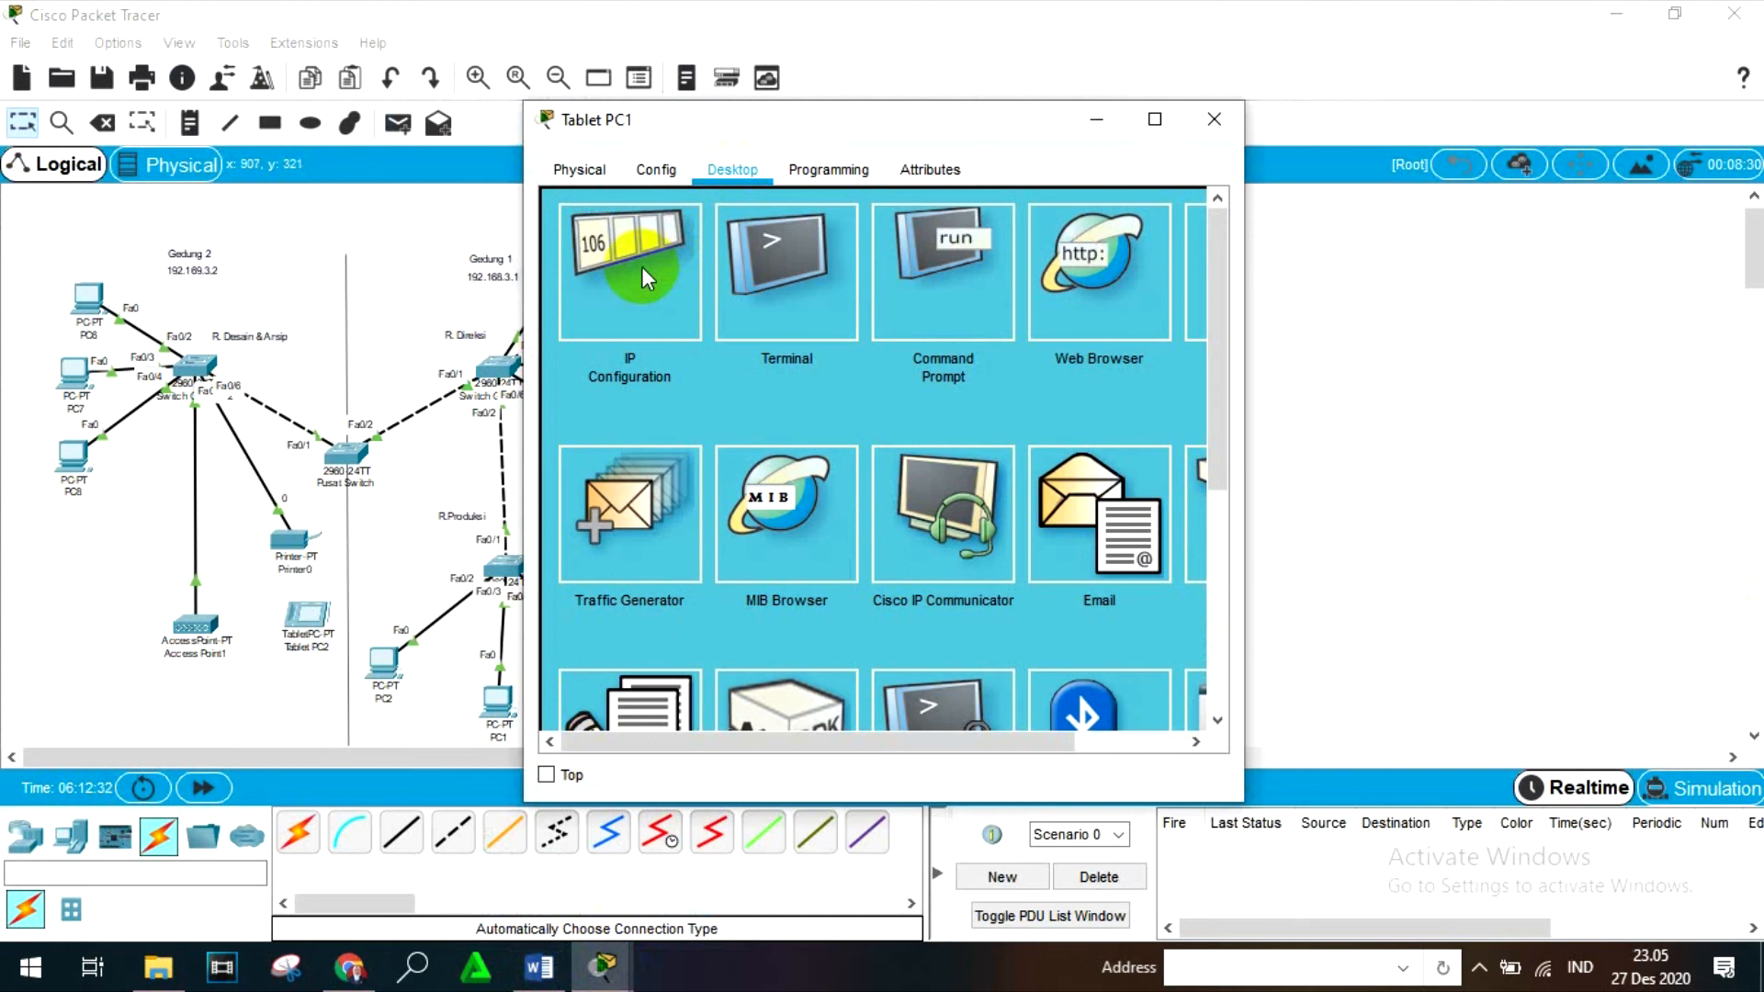
left_click(642, 266)
left_click(763, 312)
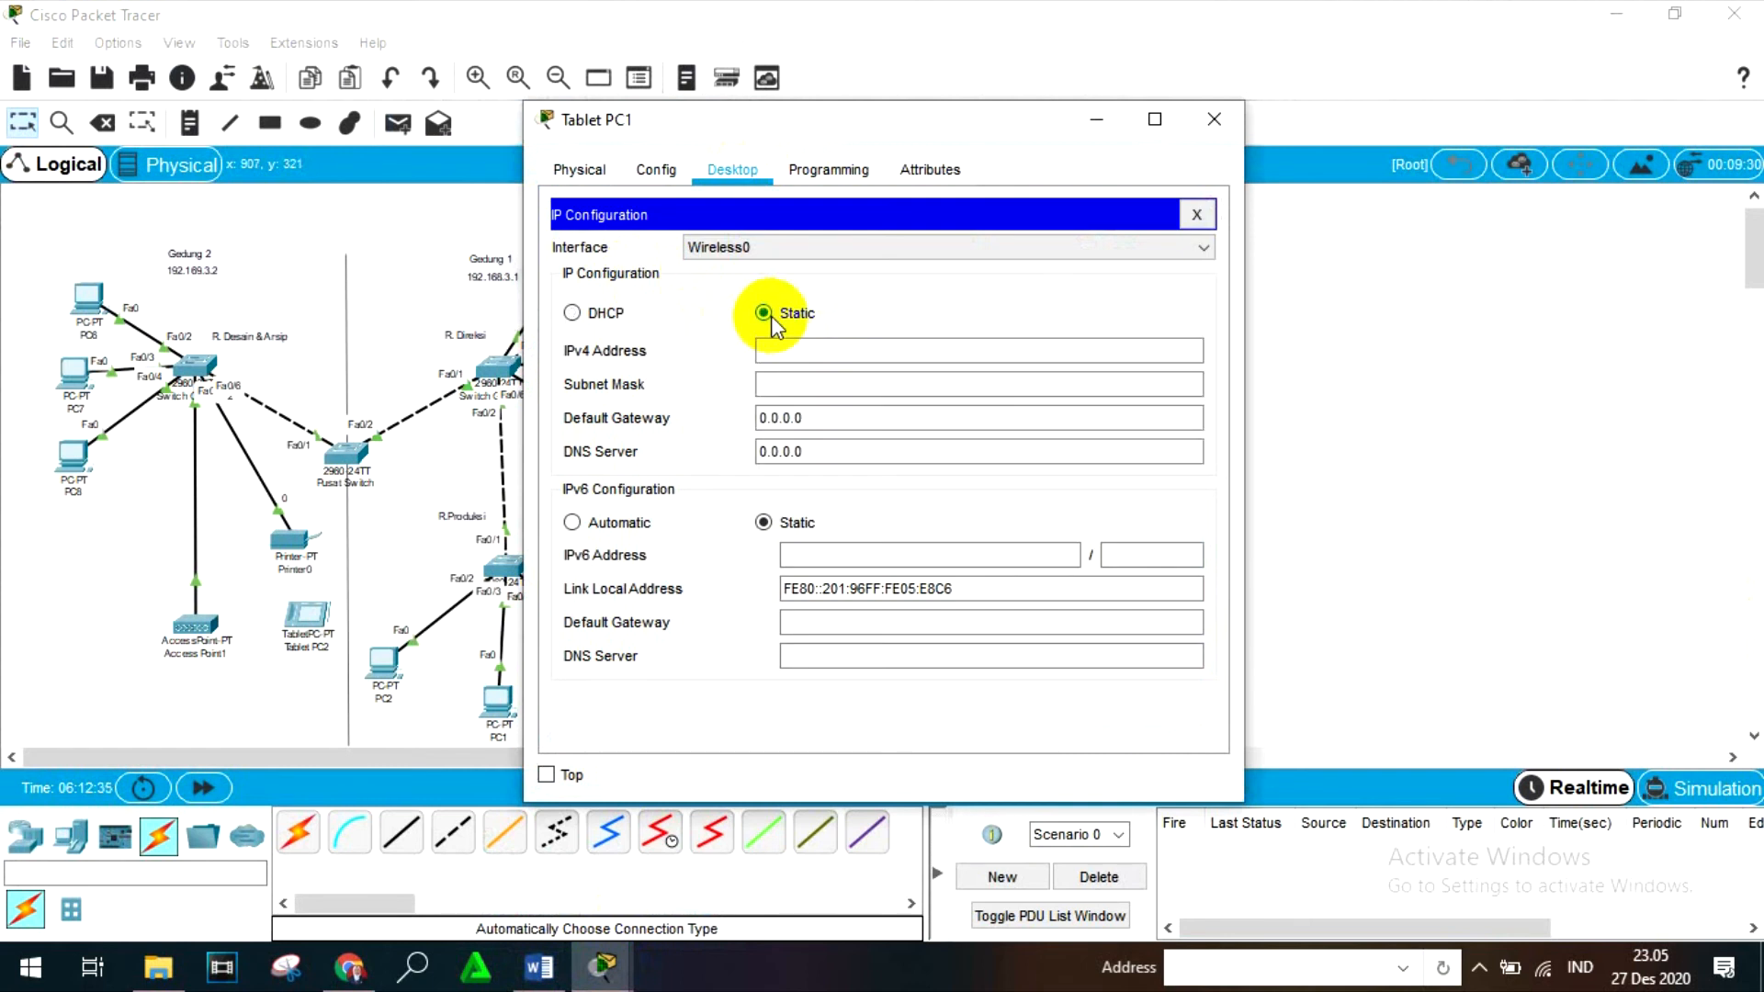
left_click(837, 353)
type("192.16")
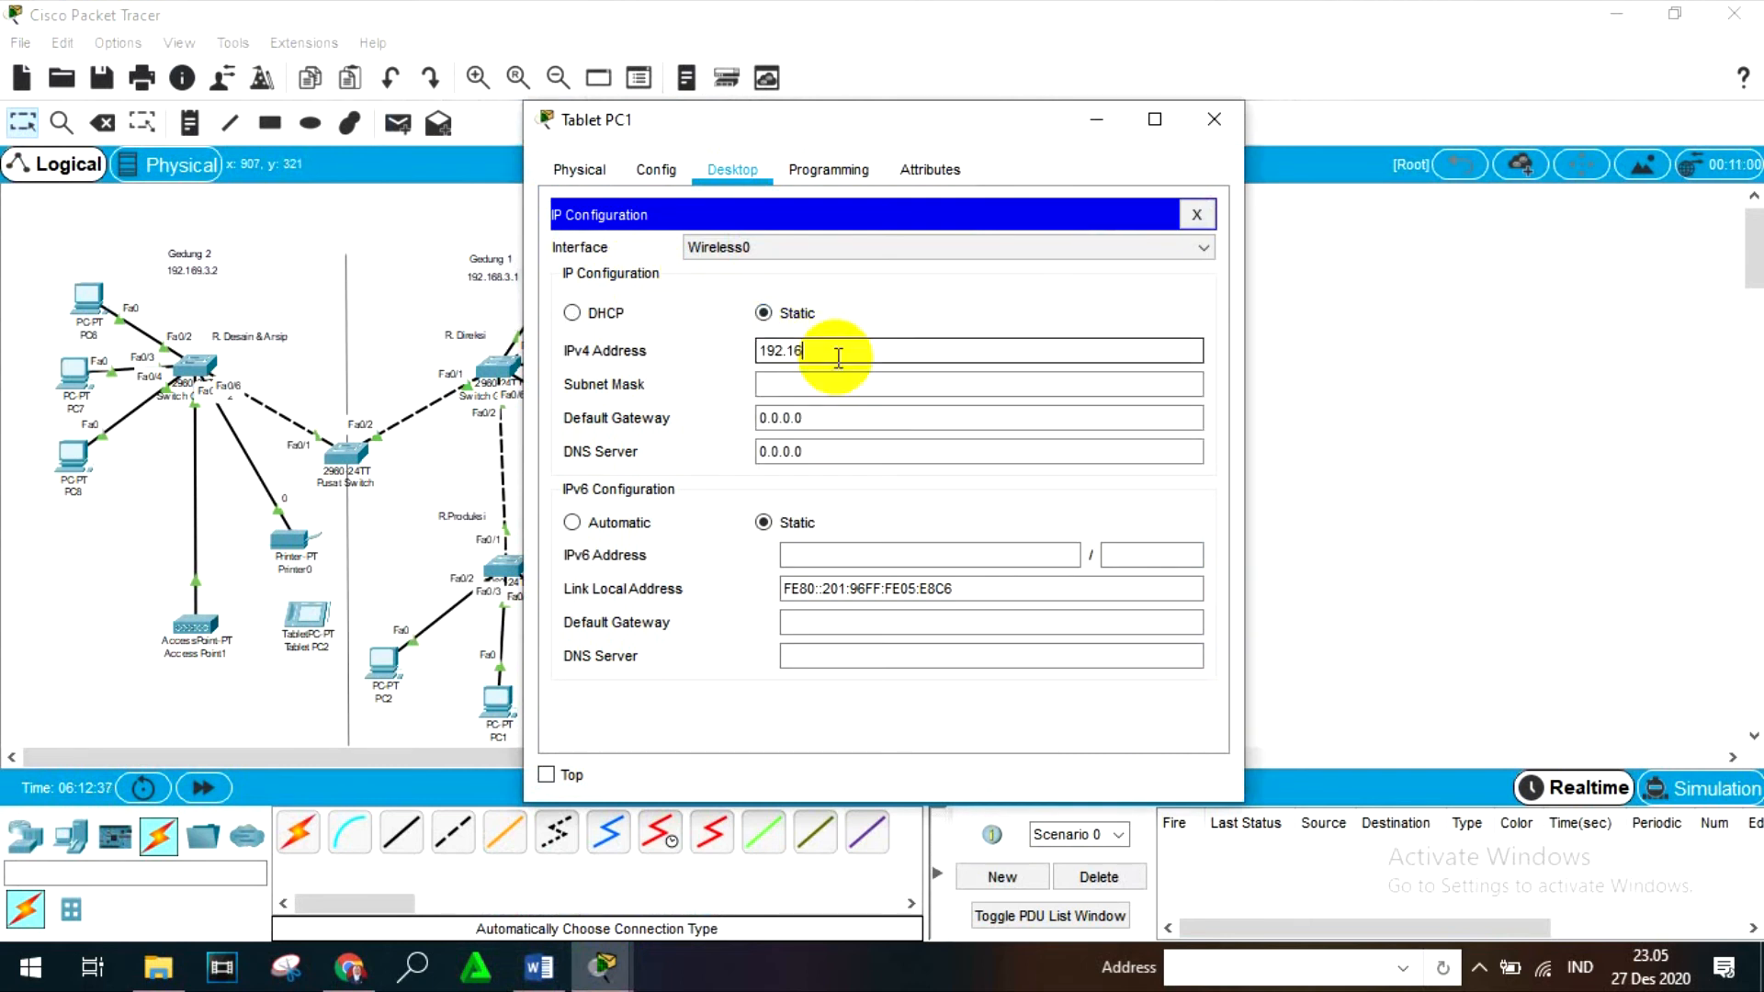
type("8.3.14")
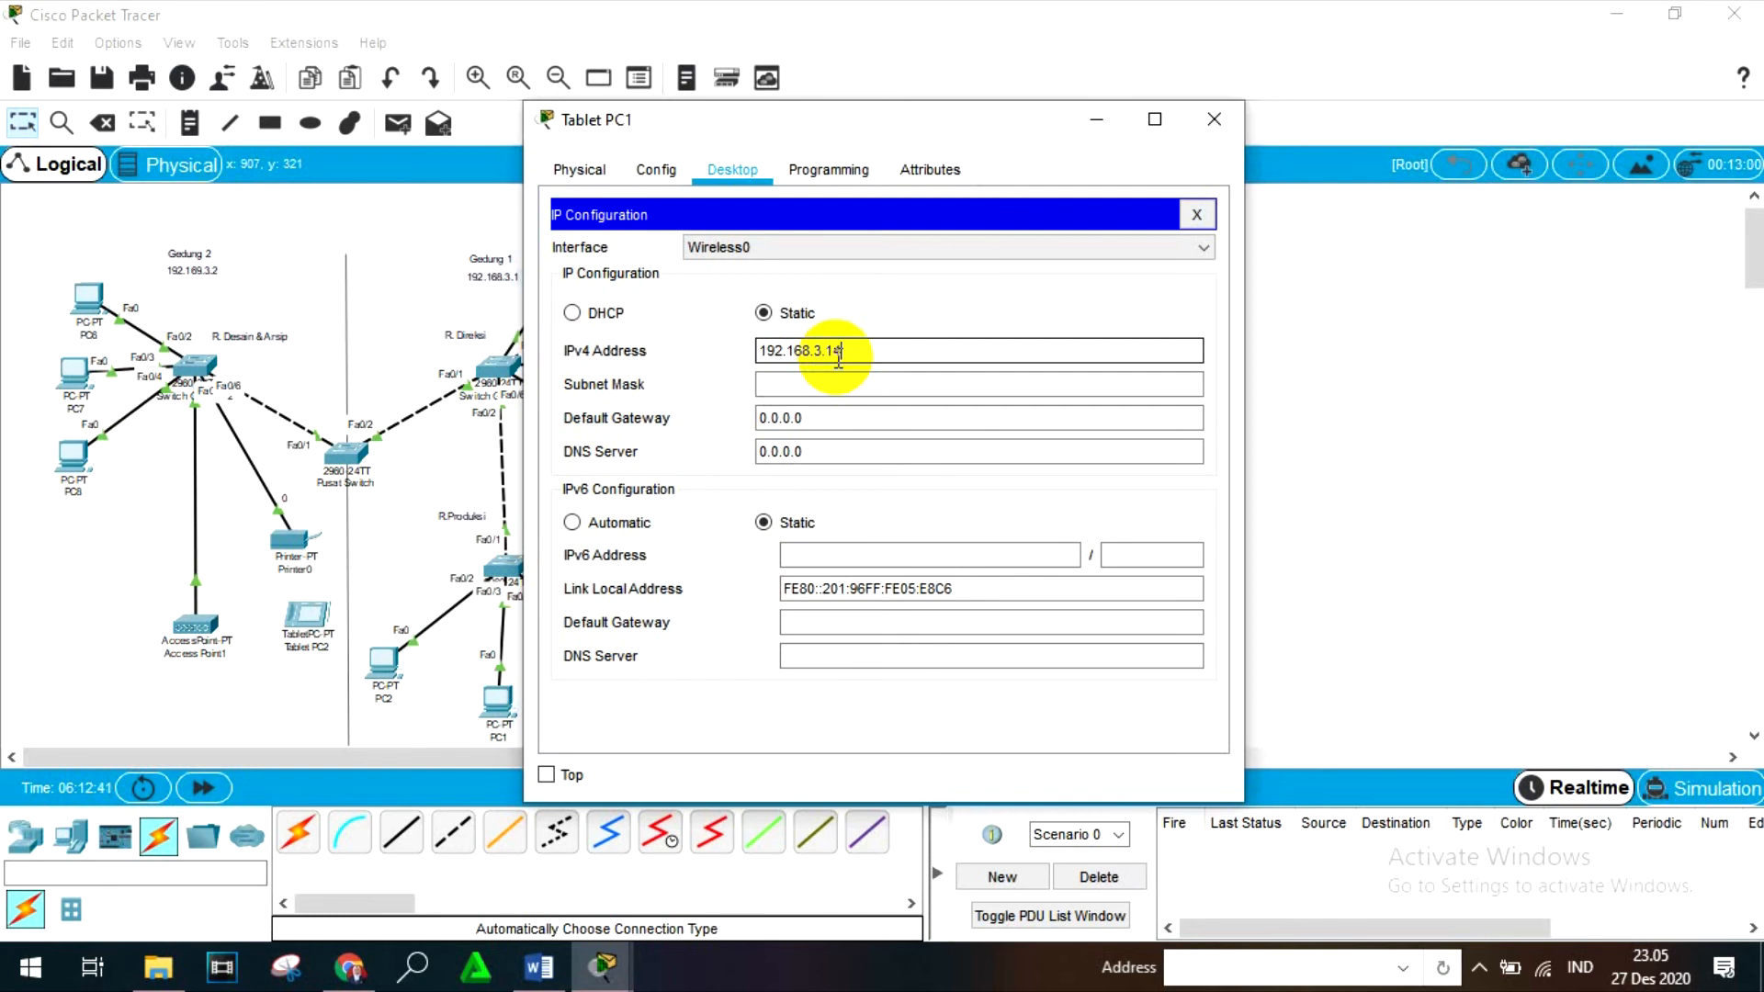
- Set Tablet PC1's subnet mask to 255.255.255.128 and close the device window
left_click(821, 387)
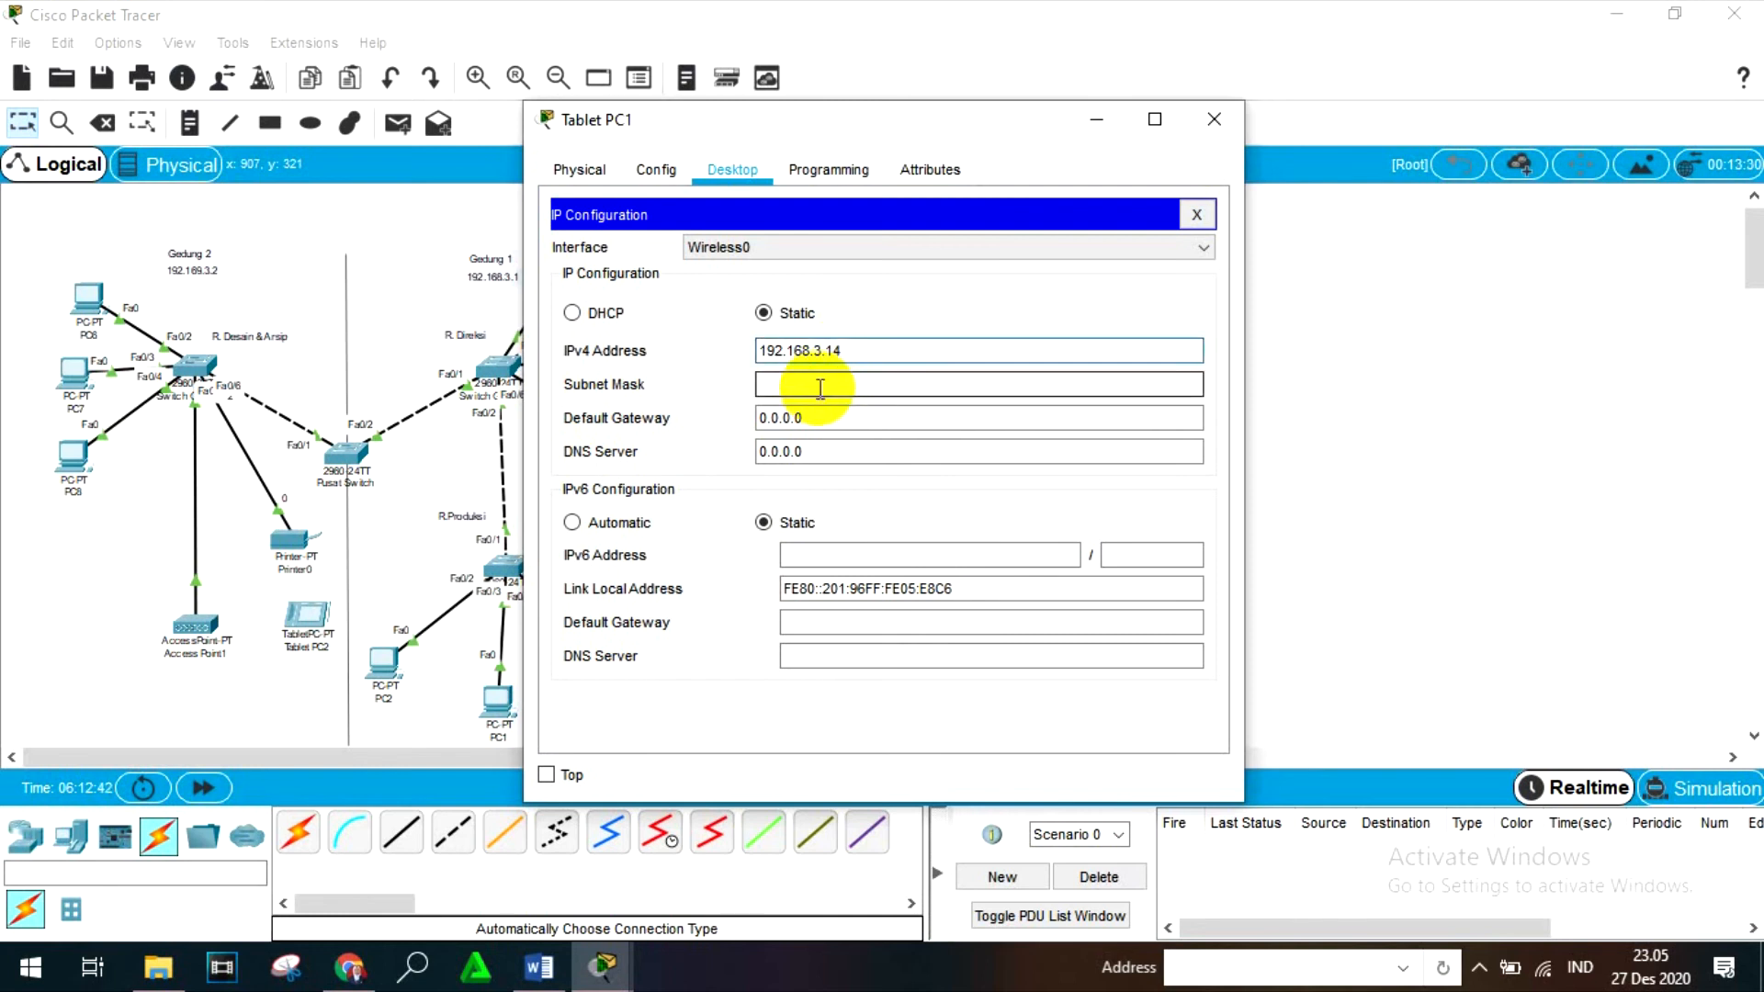
key("BackSpace")
type("128")
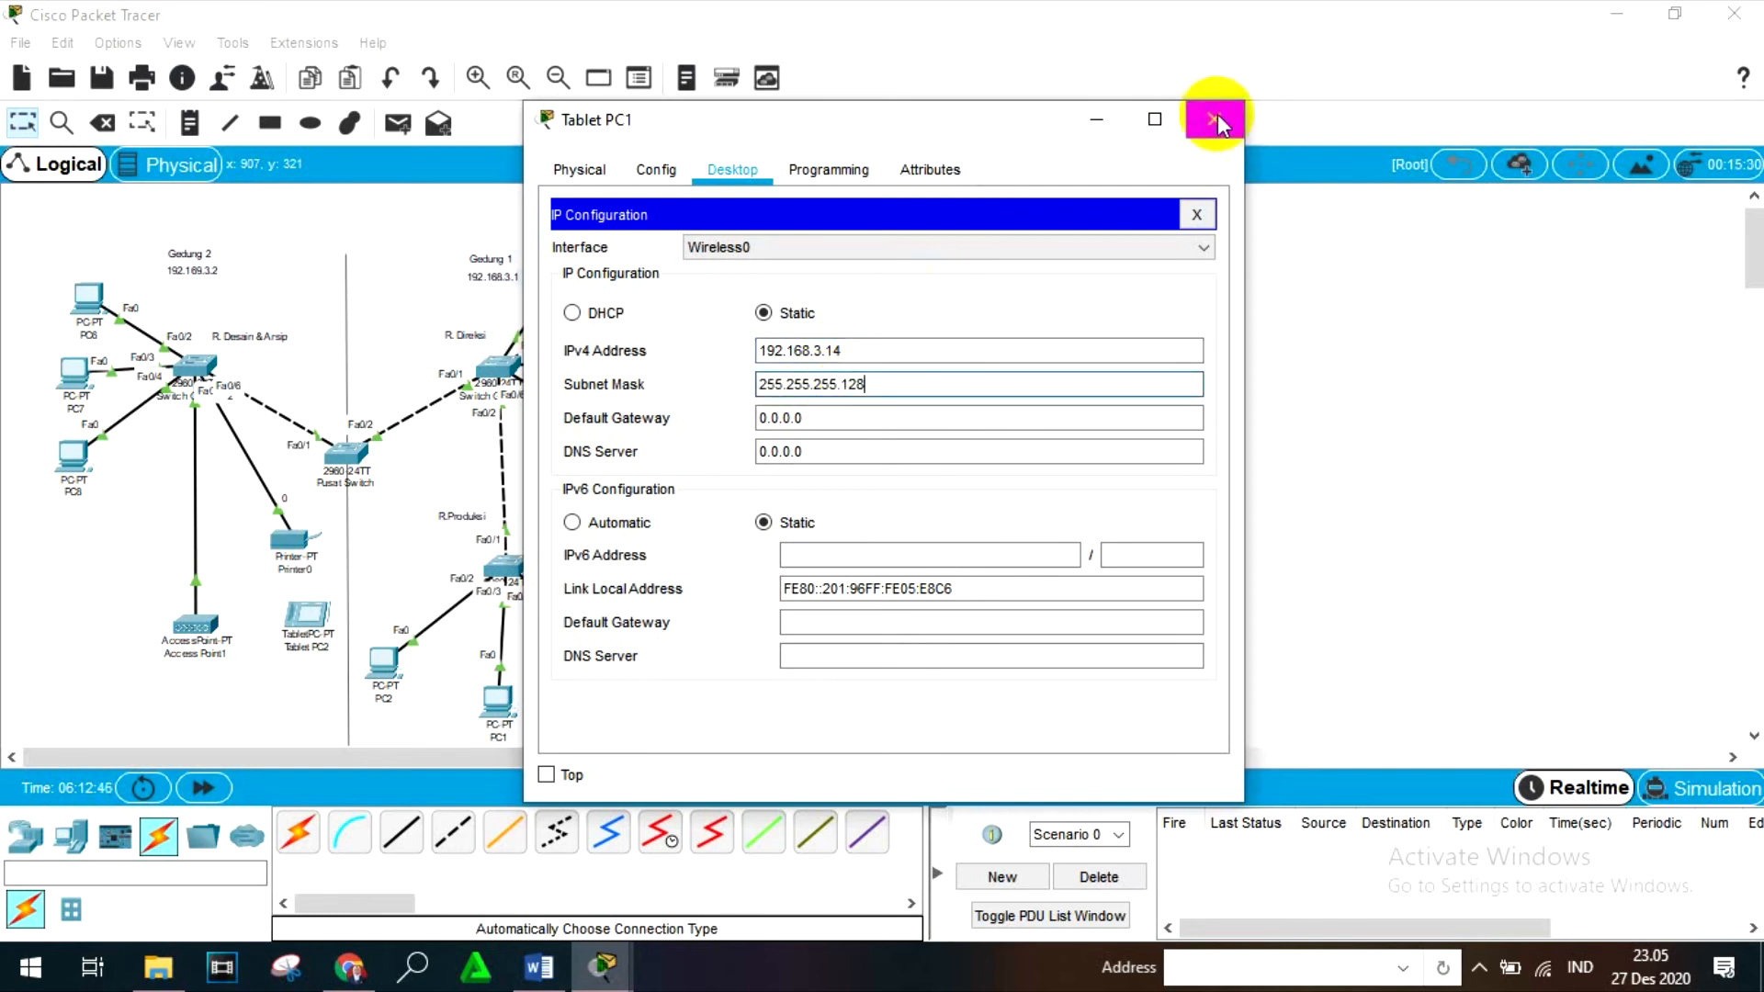
left_click(1214, 120)
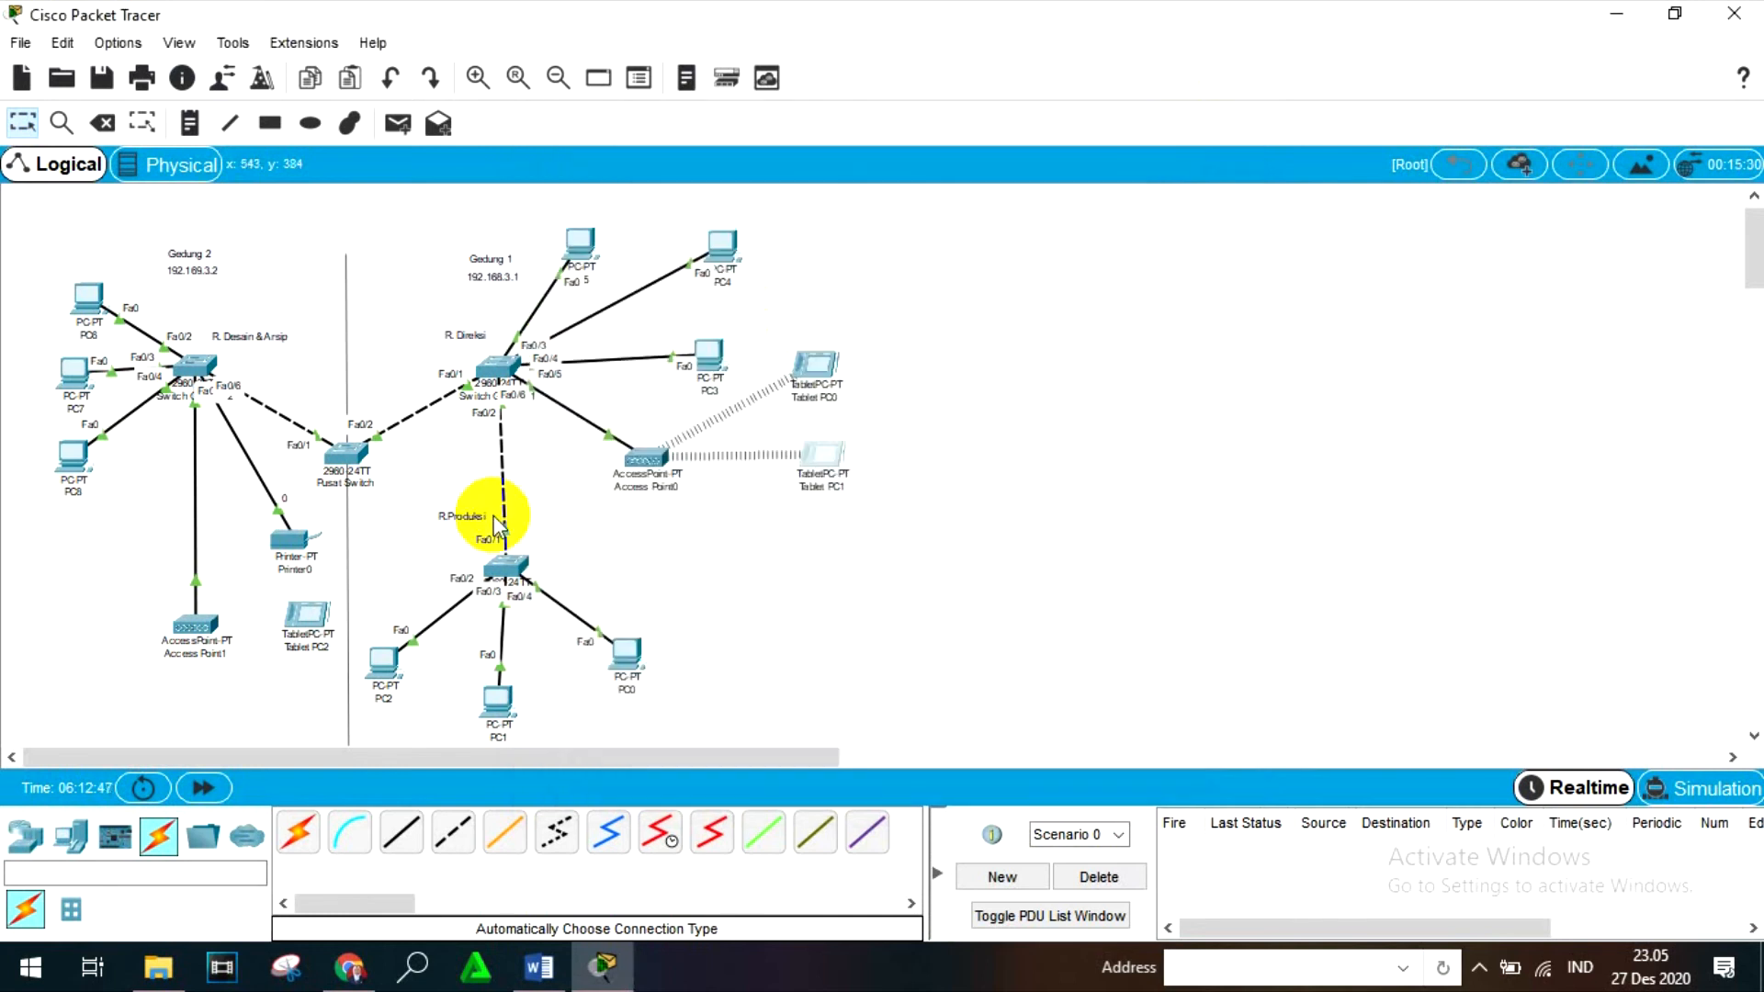
- Open Tablet PC2's IP configuration and set its static IPv4 address to 192.169.3.15
left_click(333, 608)
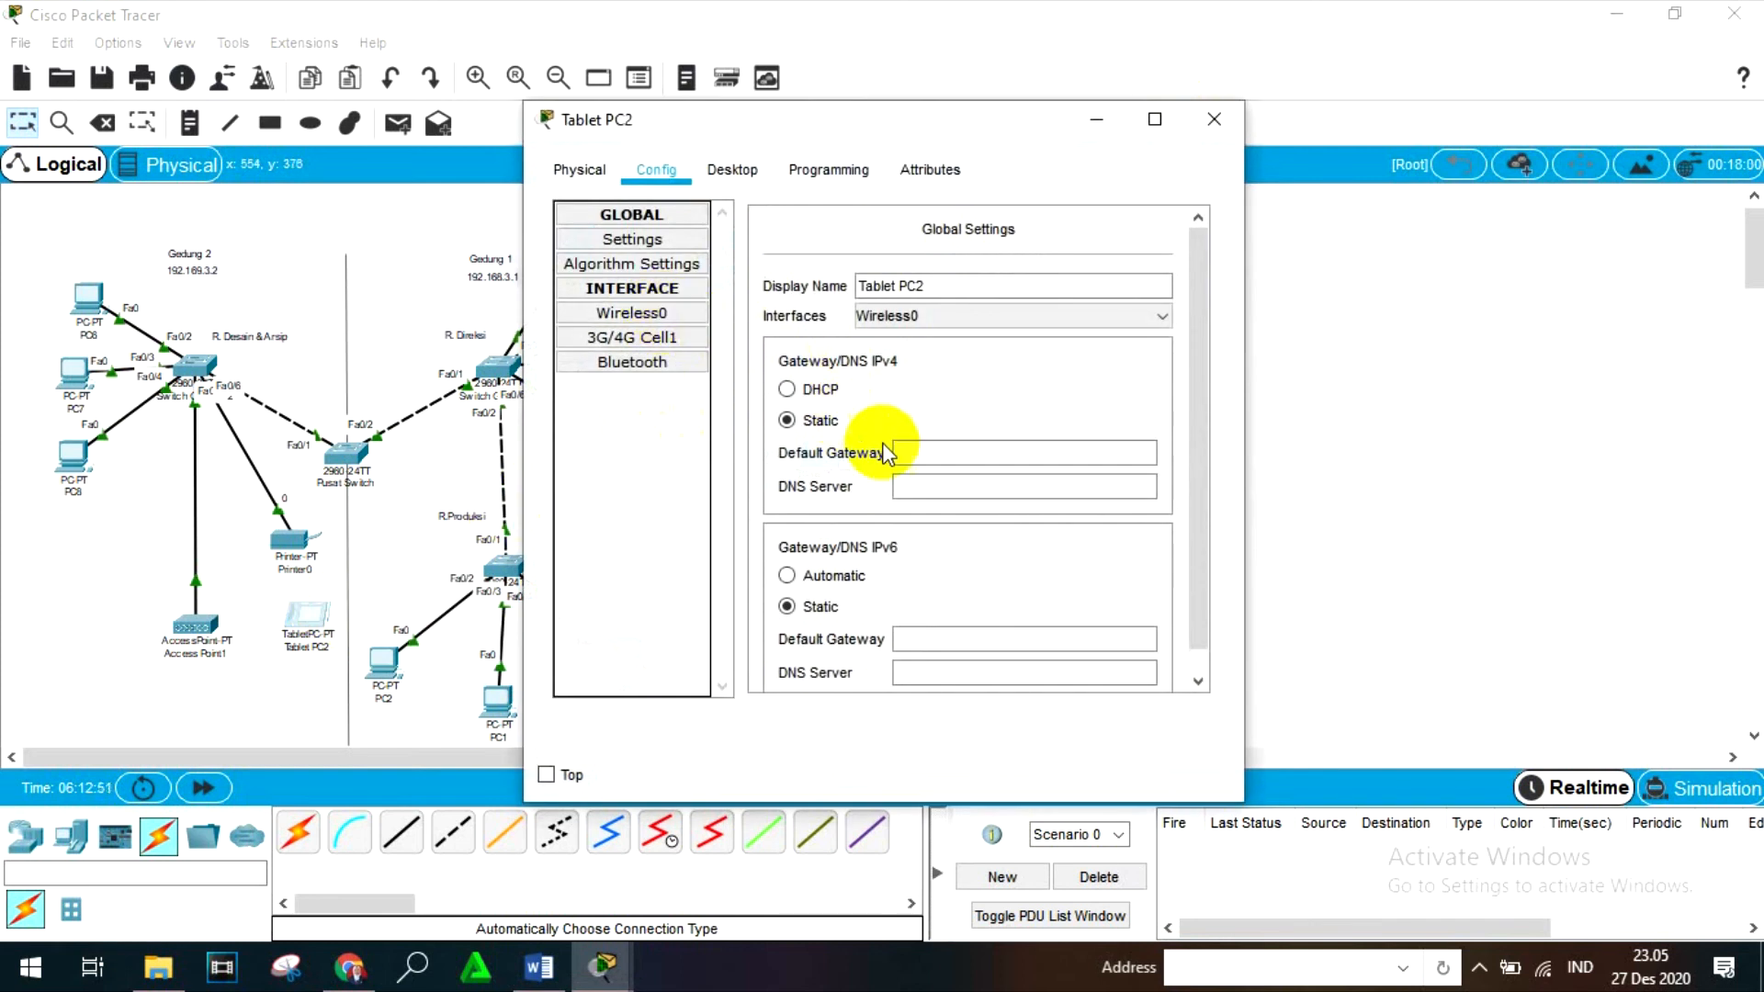
left_click(916, 453)
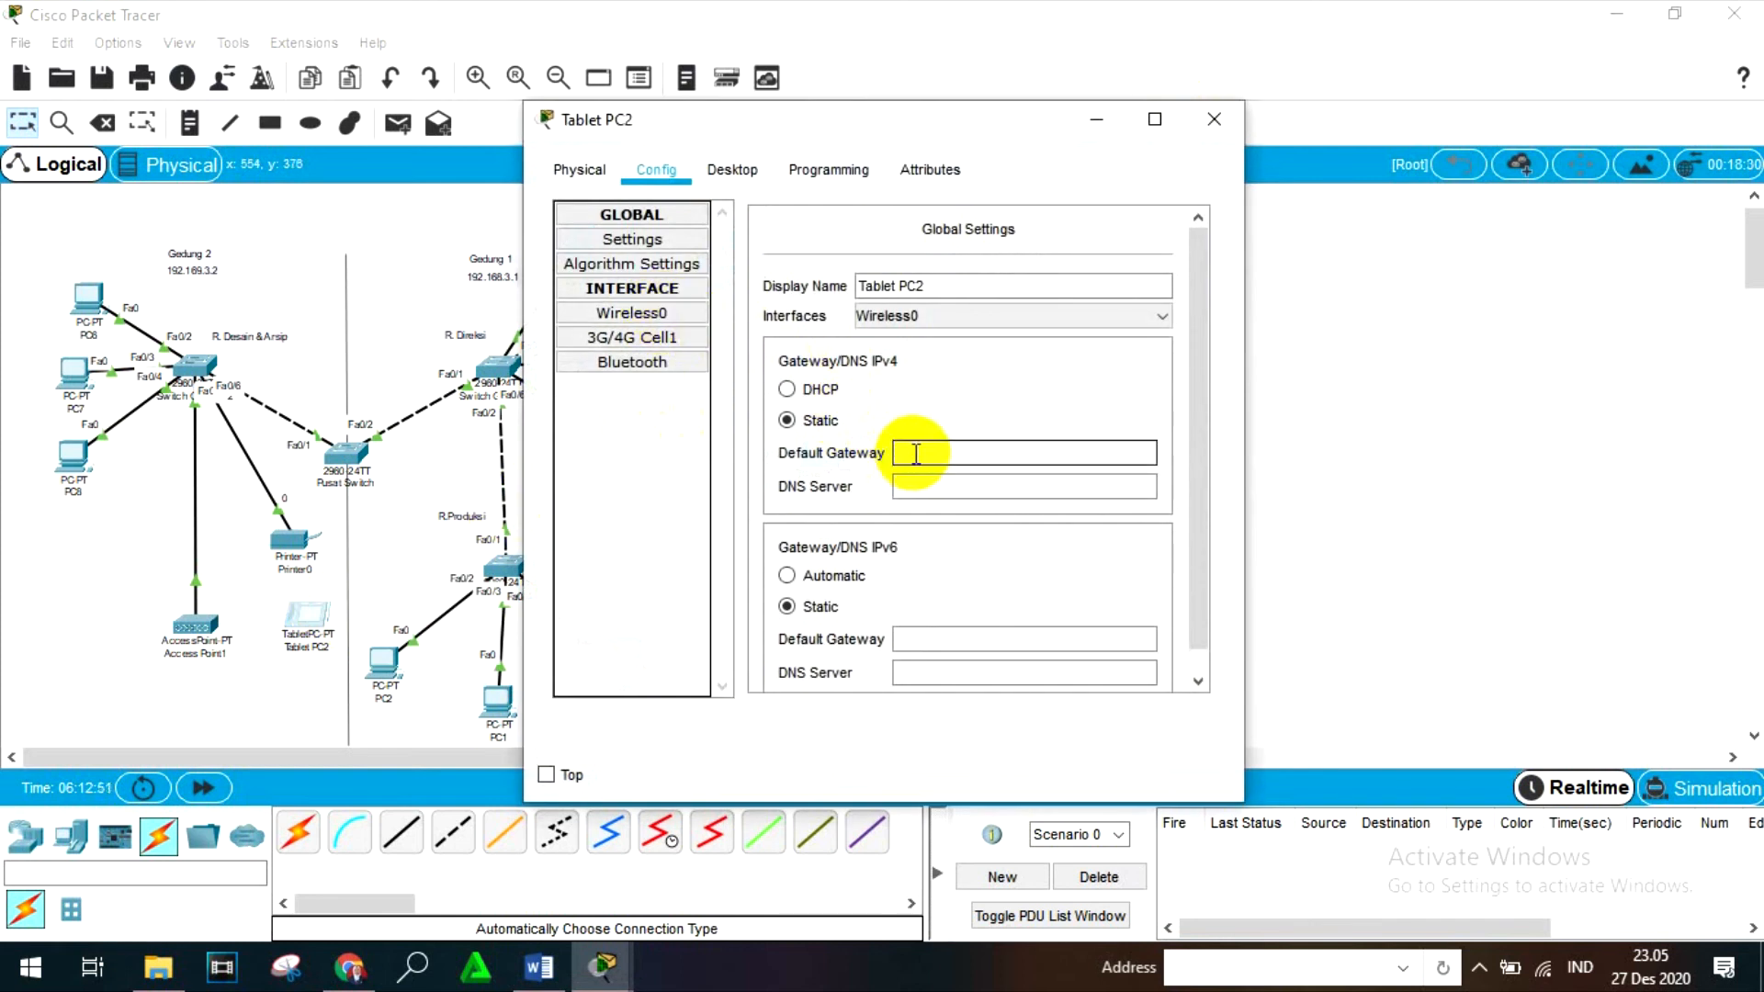
left_click(735, 173)
left_click(650, 285)
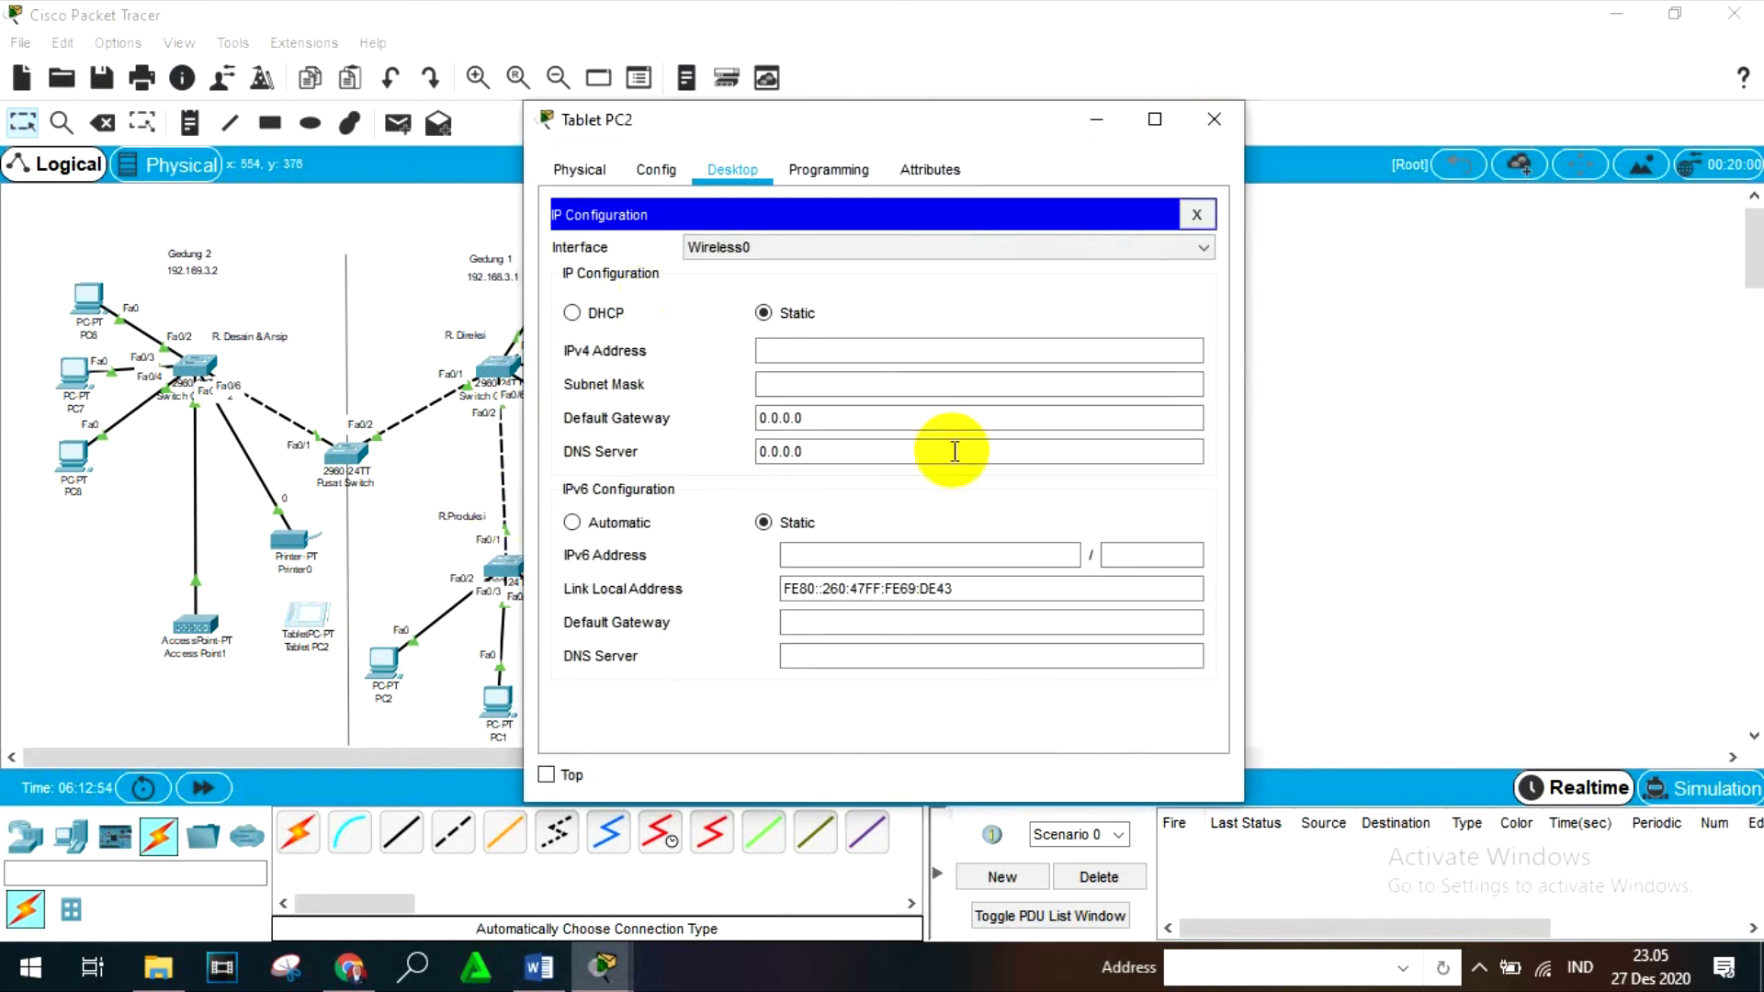
left_click(901, 348)
type("192.16")
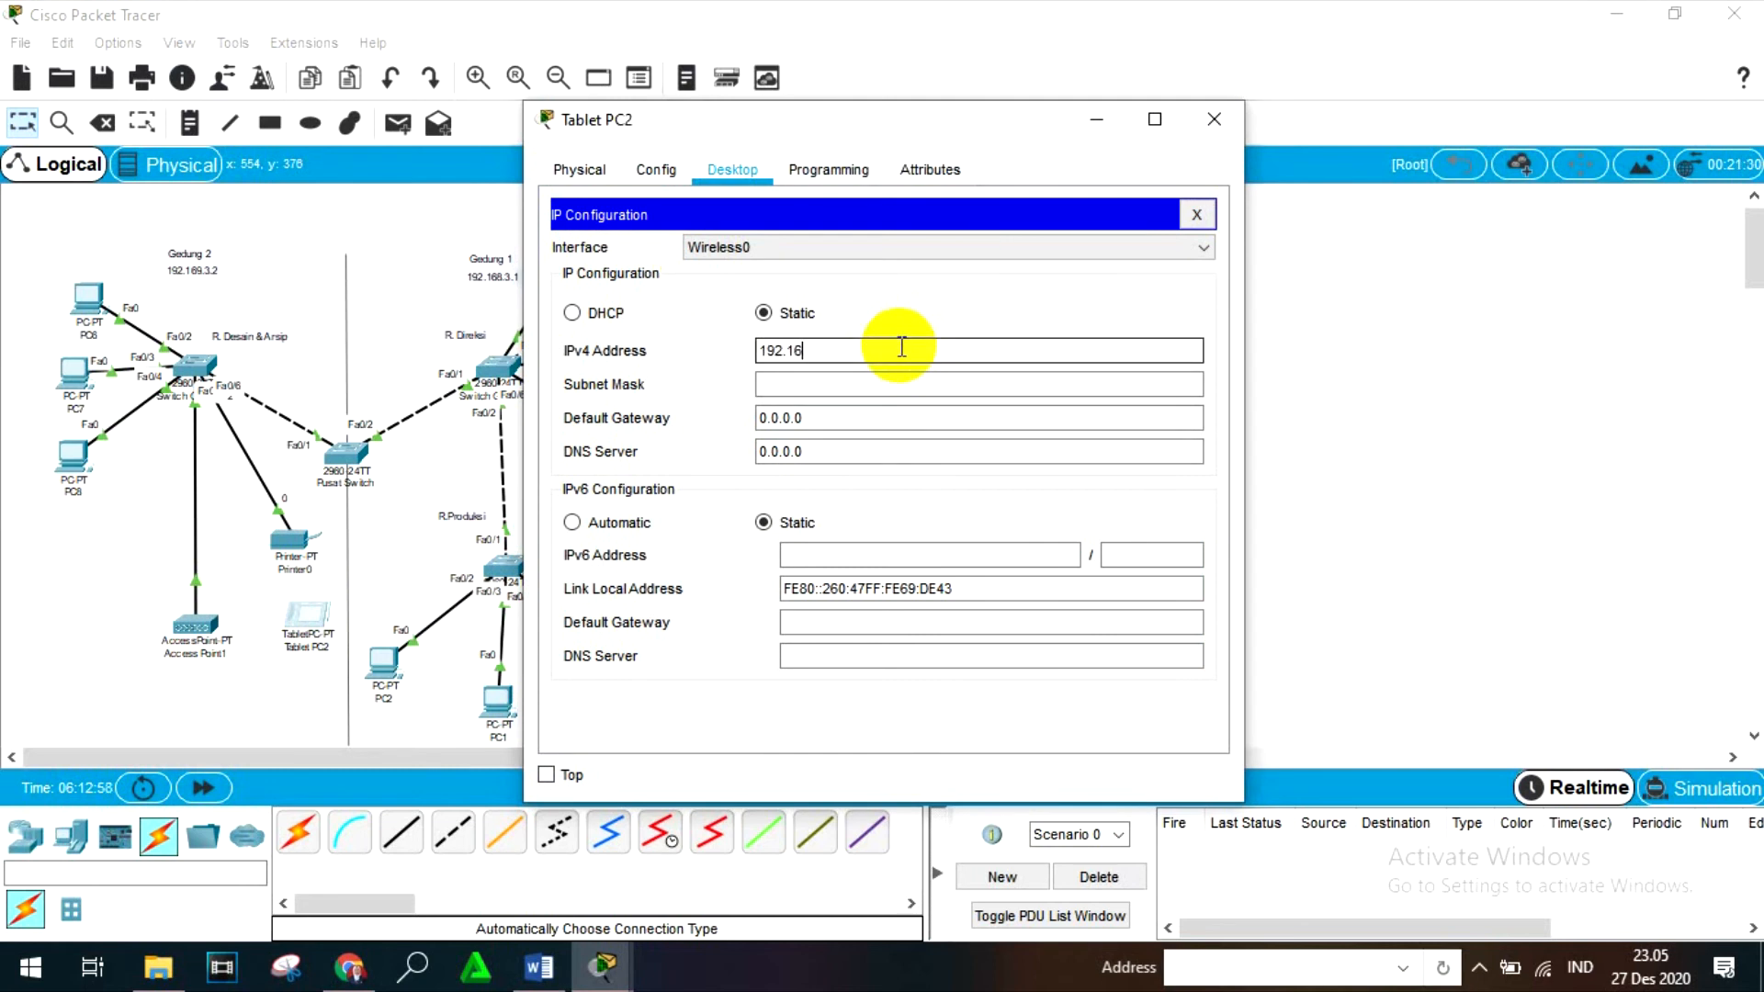
type("9.3.15")
key("Return")
- Set Tablet PC2's subnet mask to 255.255.255.128 and close the device window
left_click(878, 379)
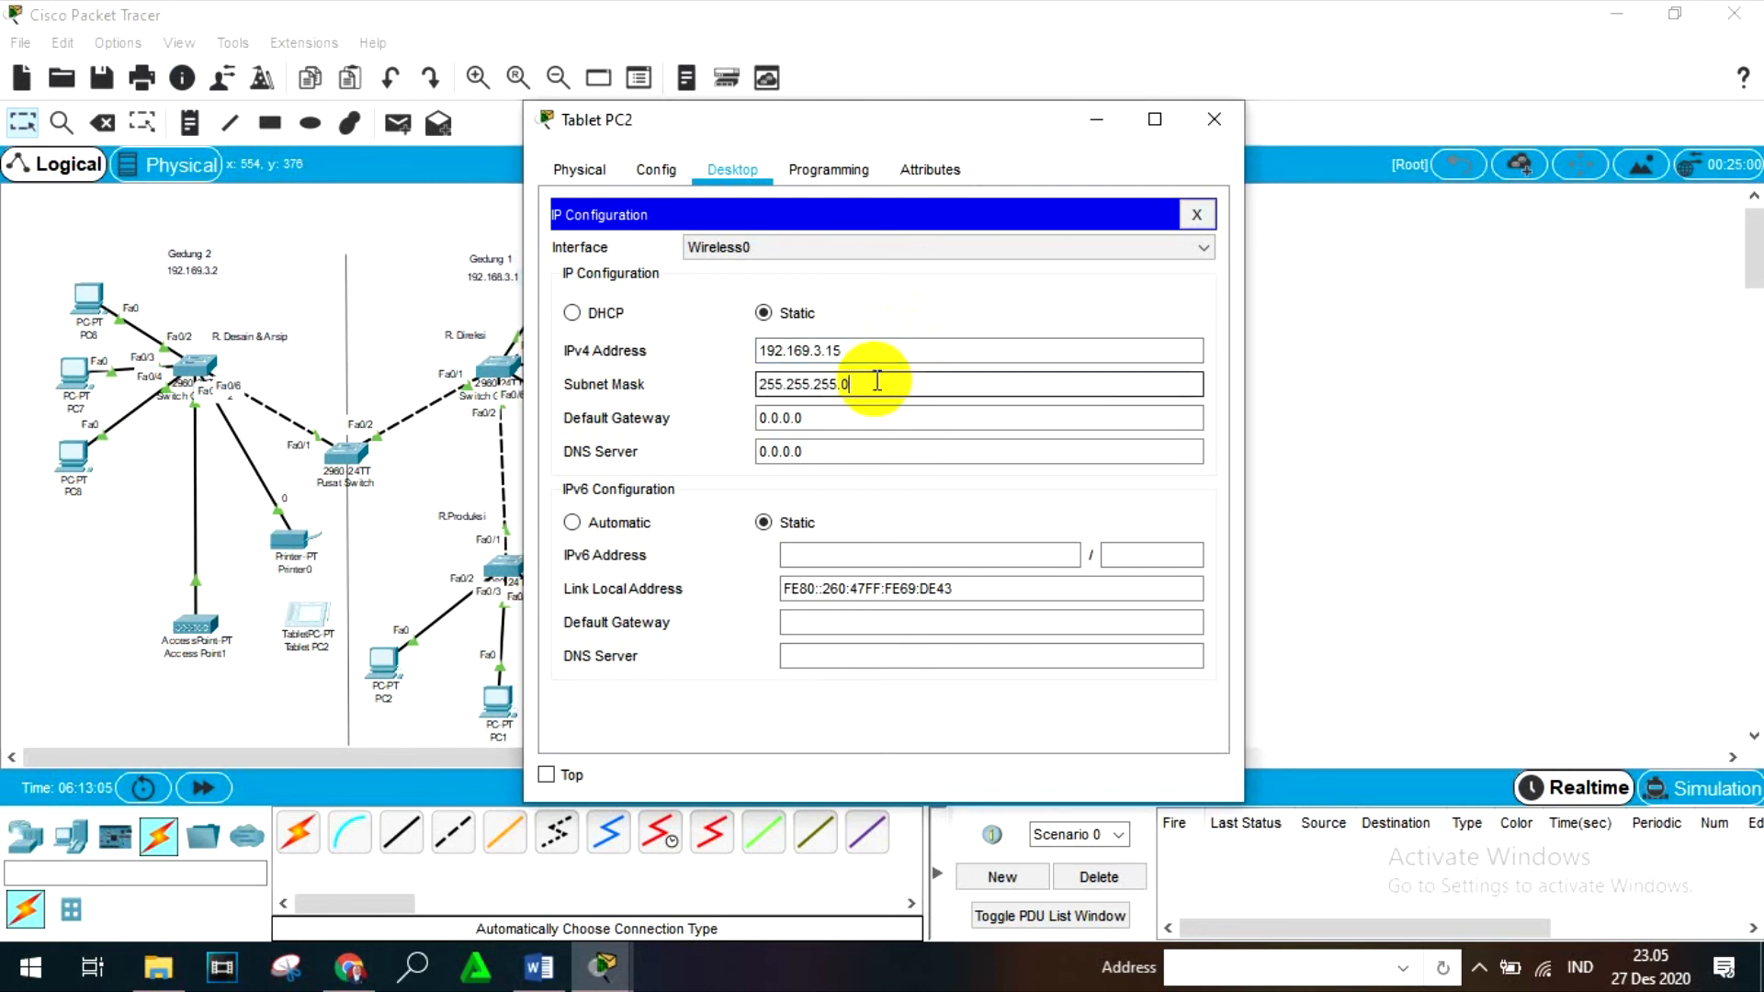
key("BackSpace")
type("128")
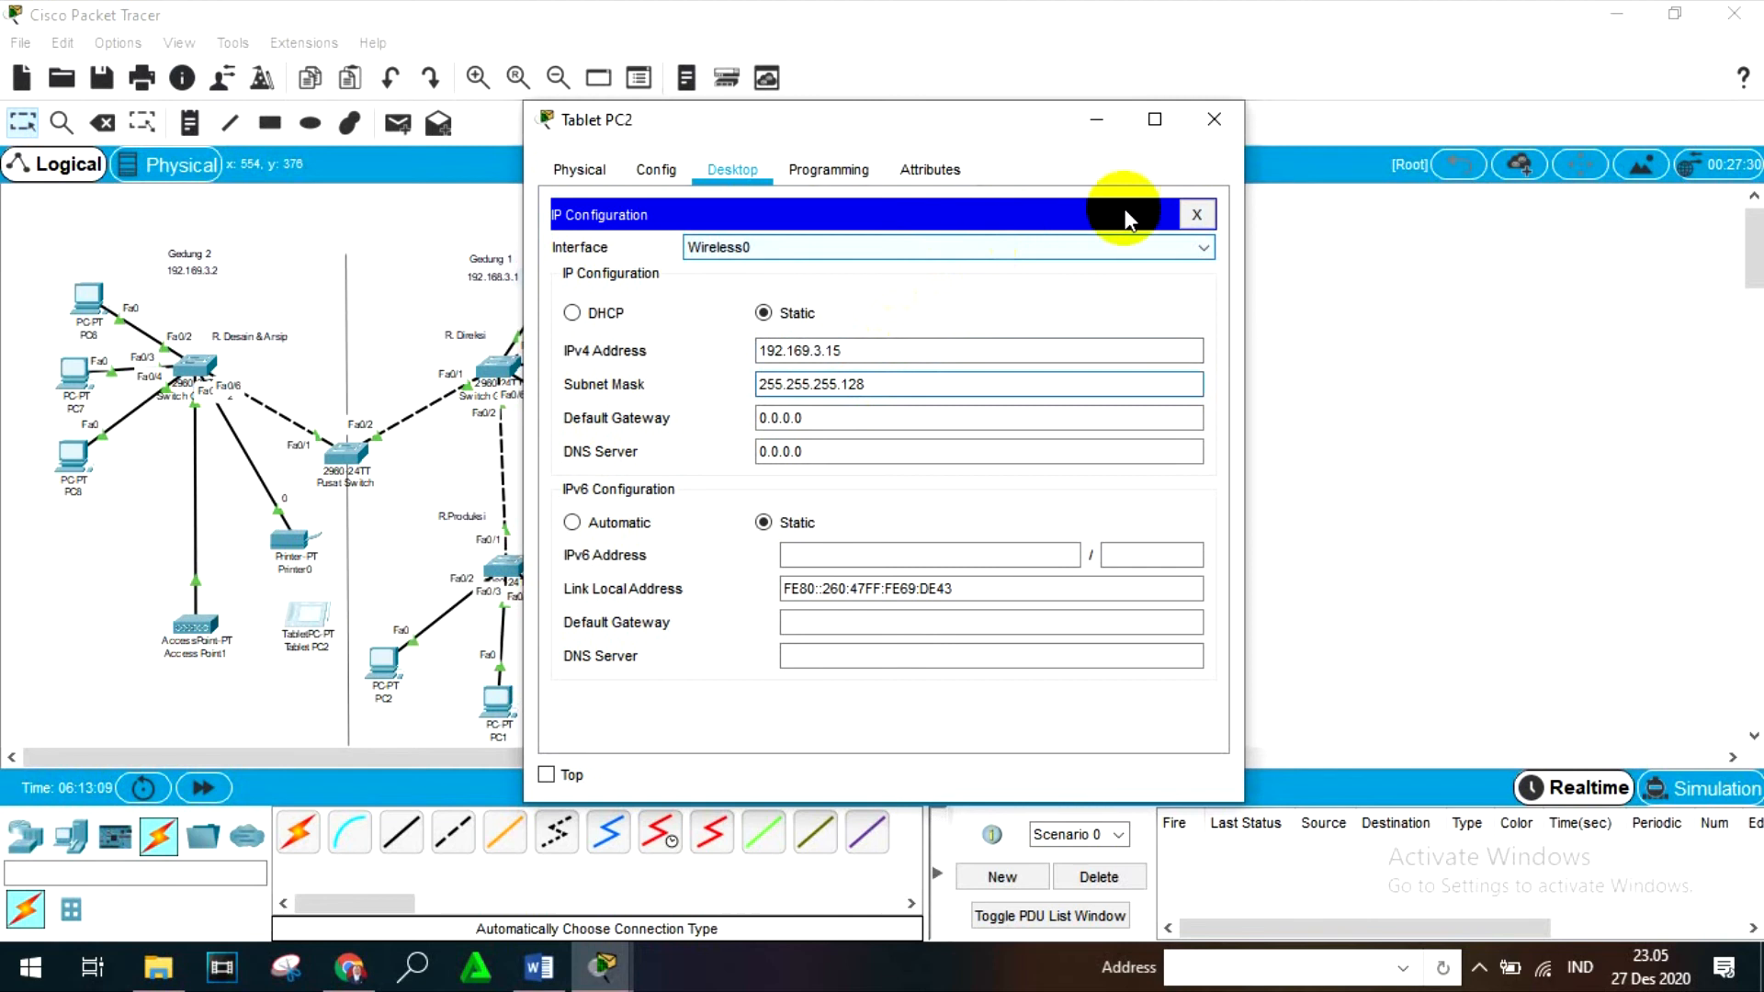
left_click(1213, 120)
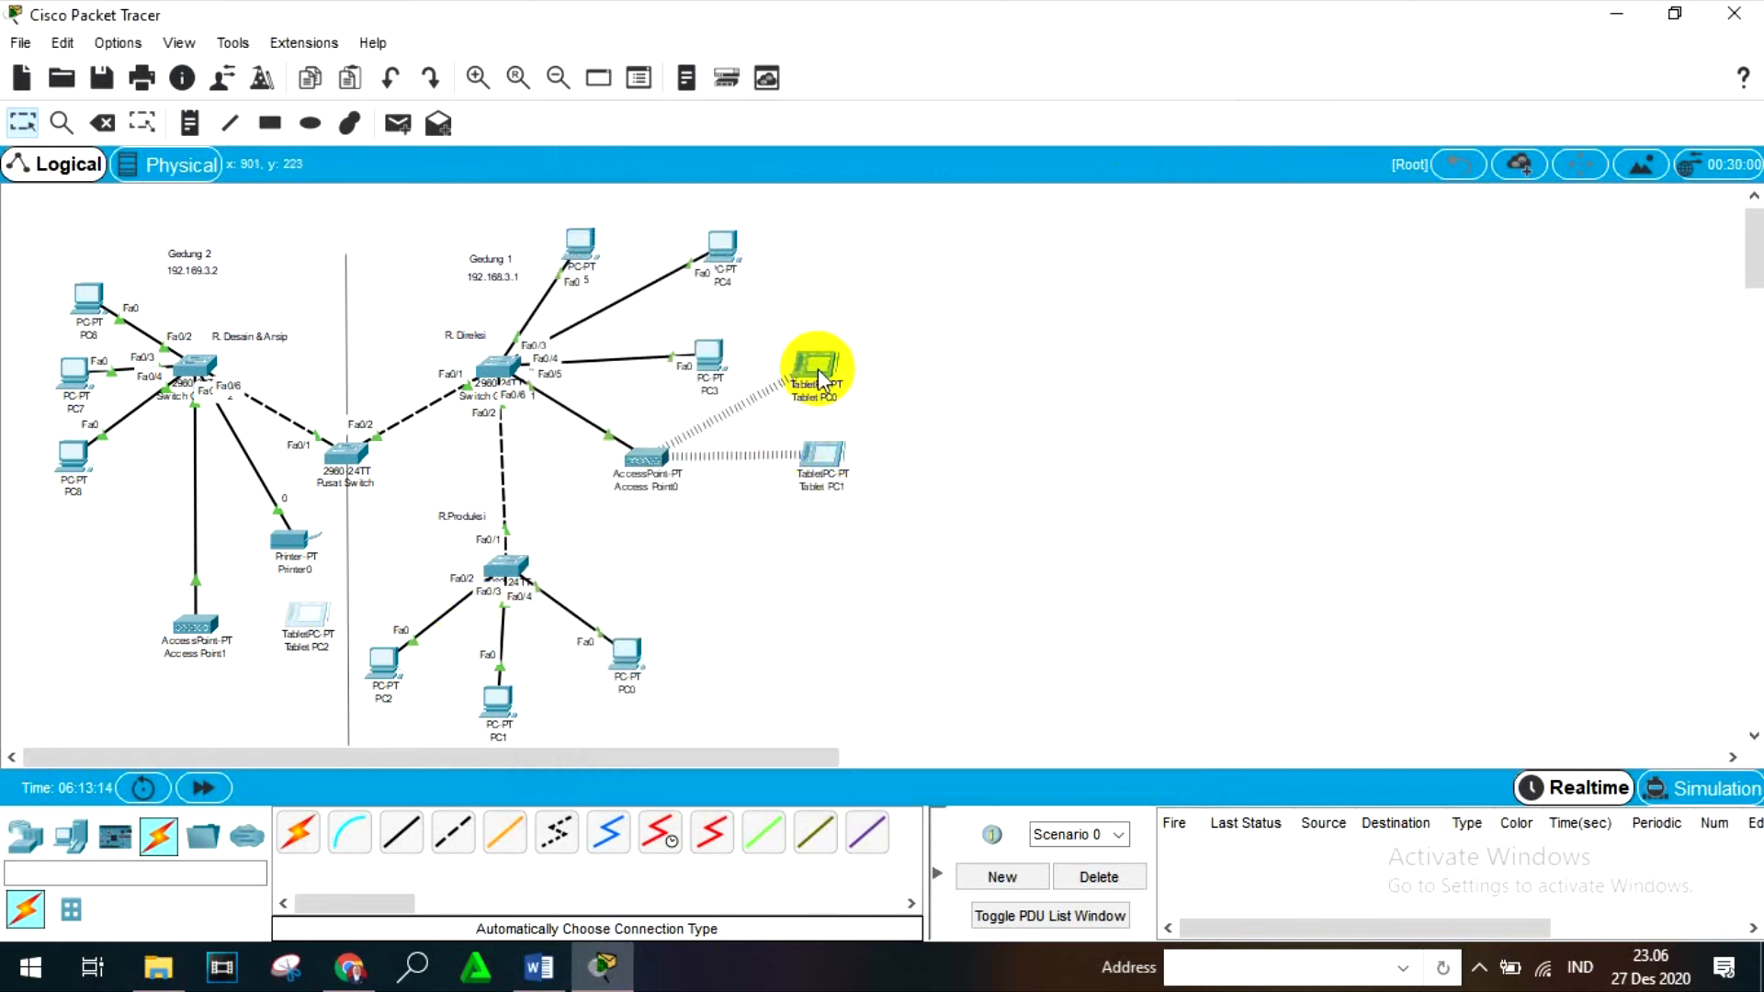
- Set the SSID of Access Point0's Port 1 to AP0 and close the access point's window
left_click(650, 456)
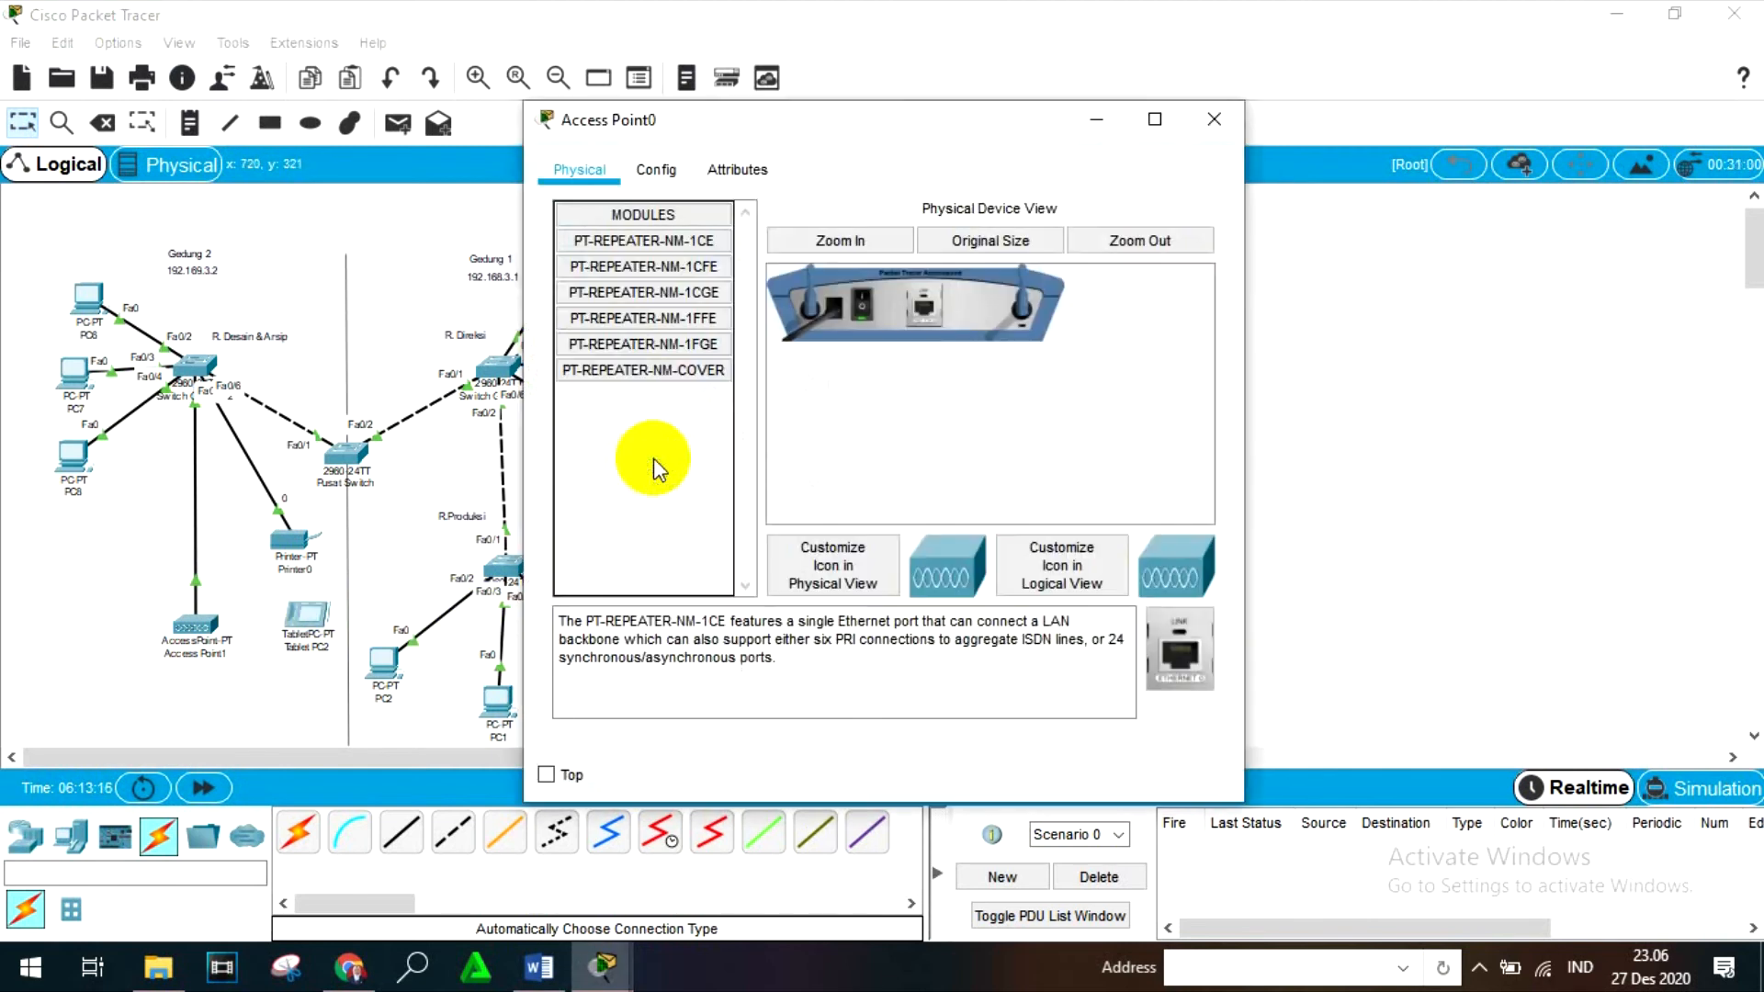
left_click(658, 171)
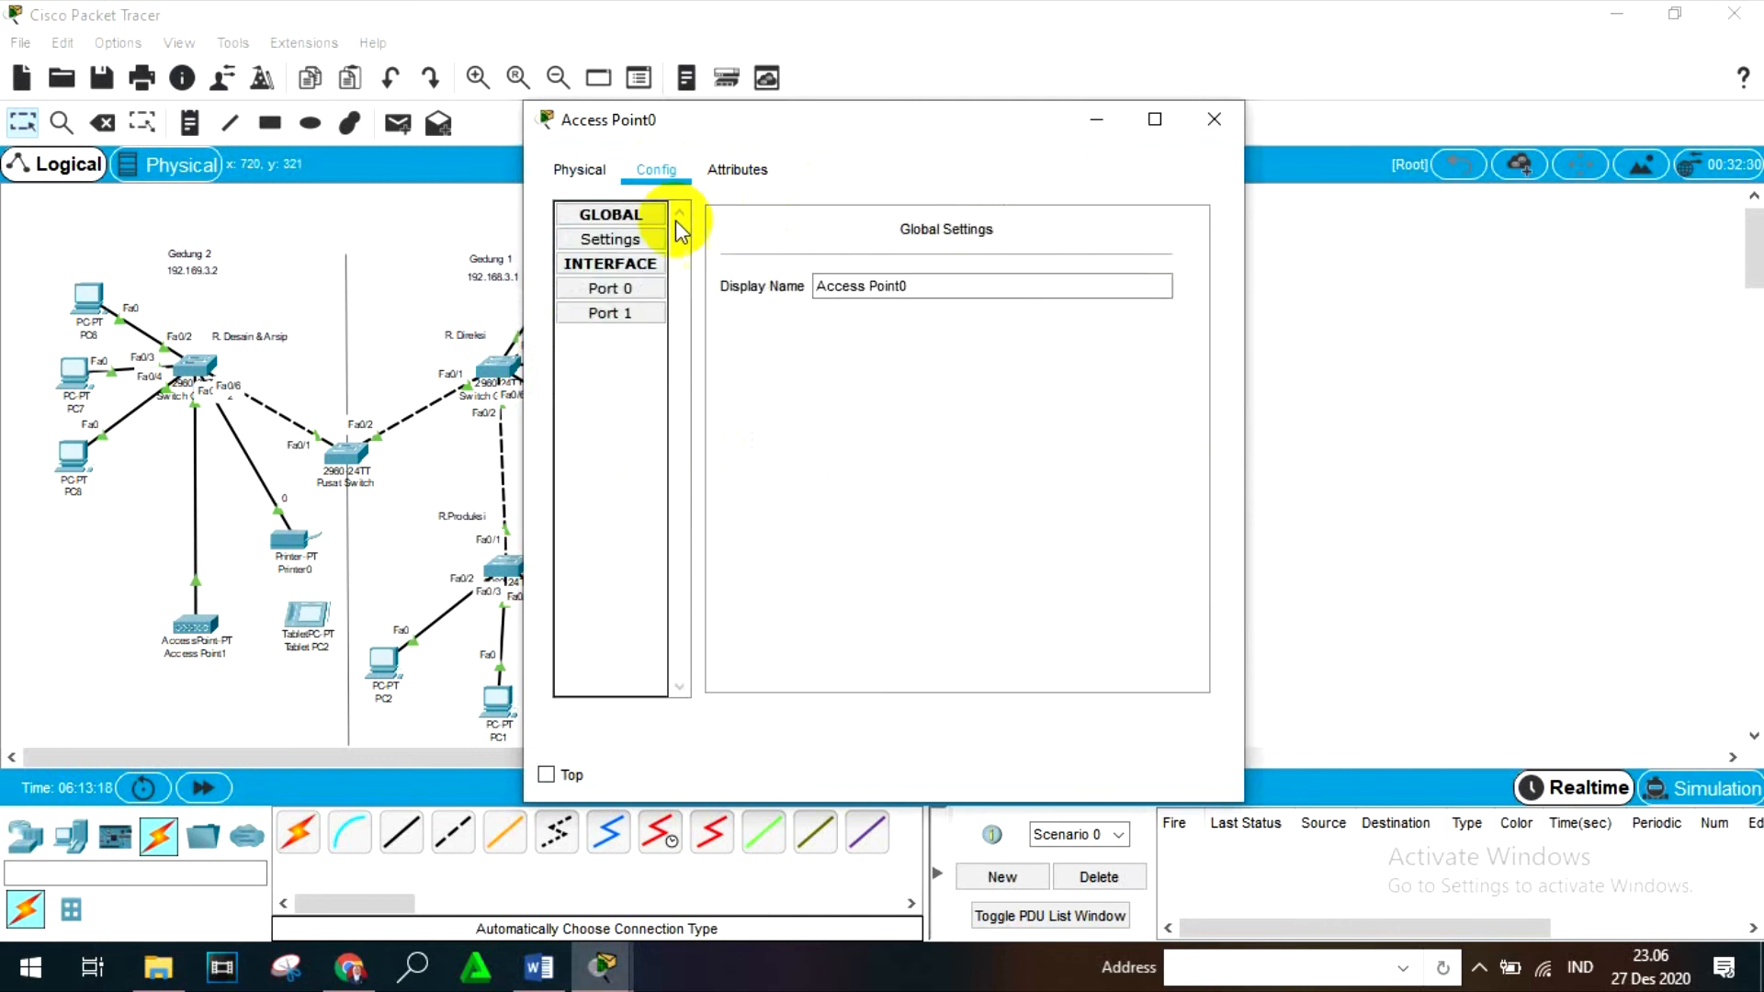
left_click(611, 248)
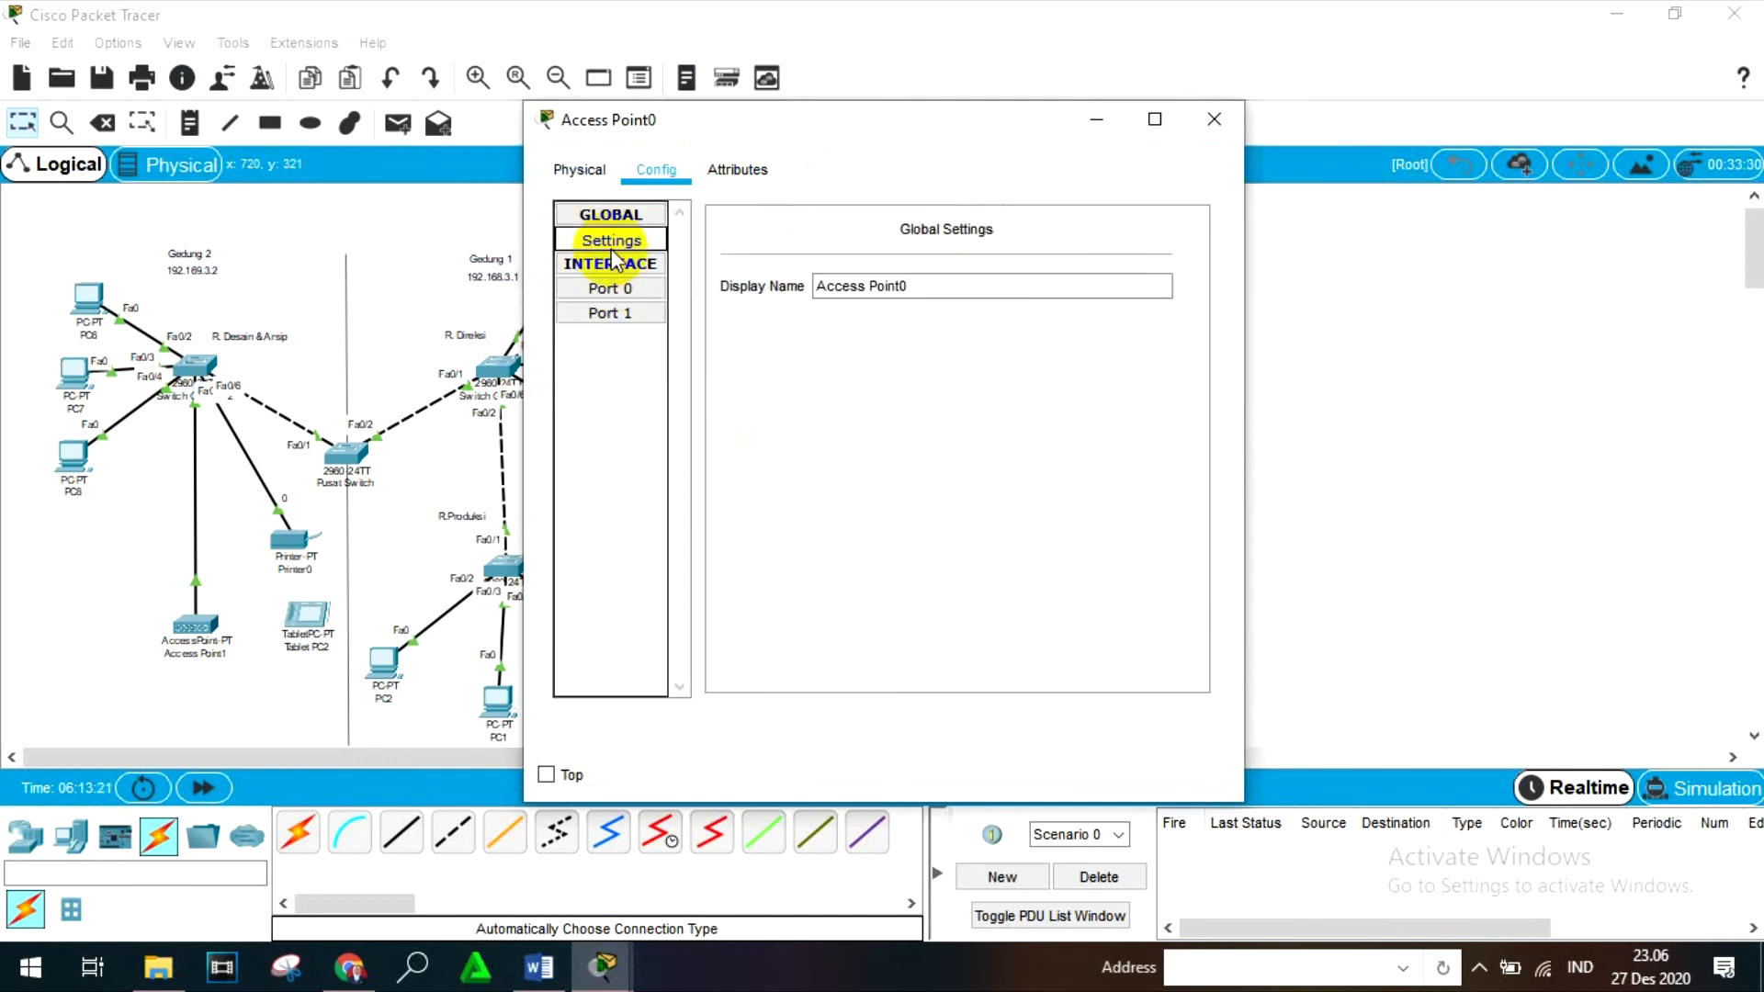
left_click(610, 288)
left_click(610, 315)
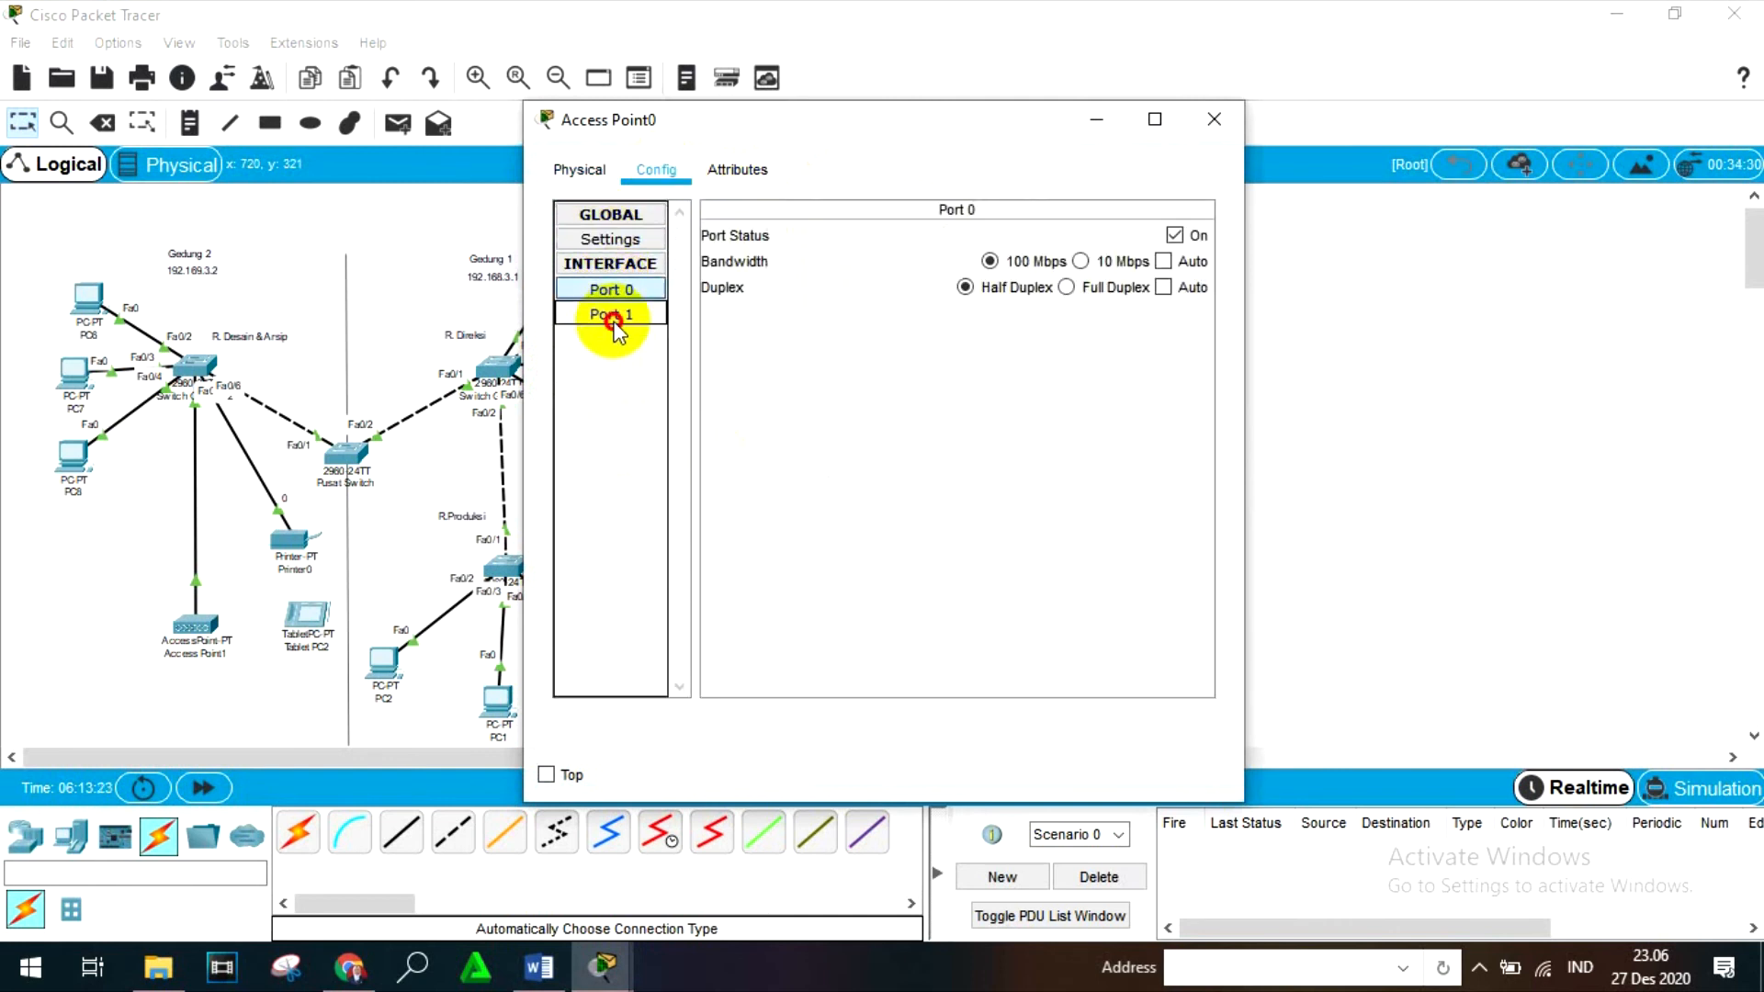
left_click(1019, 262)
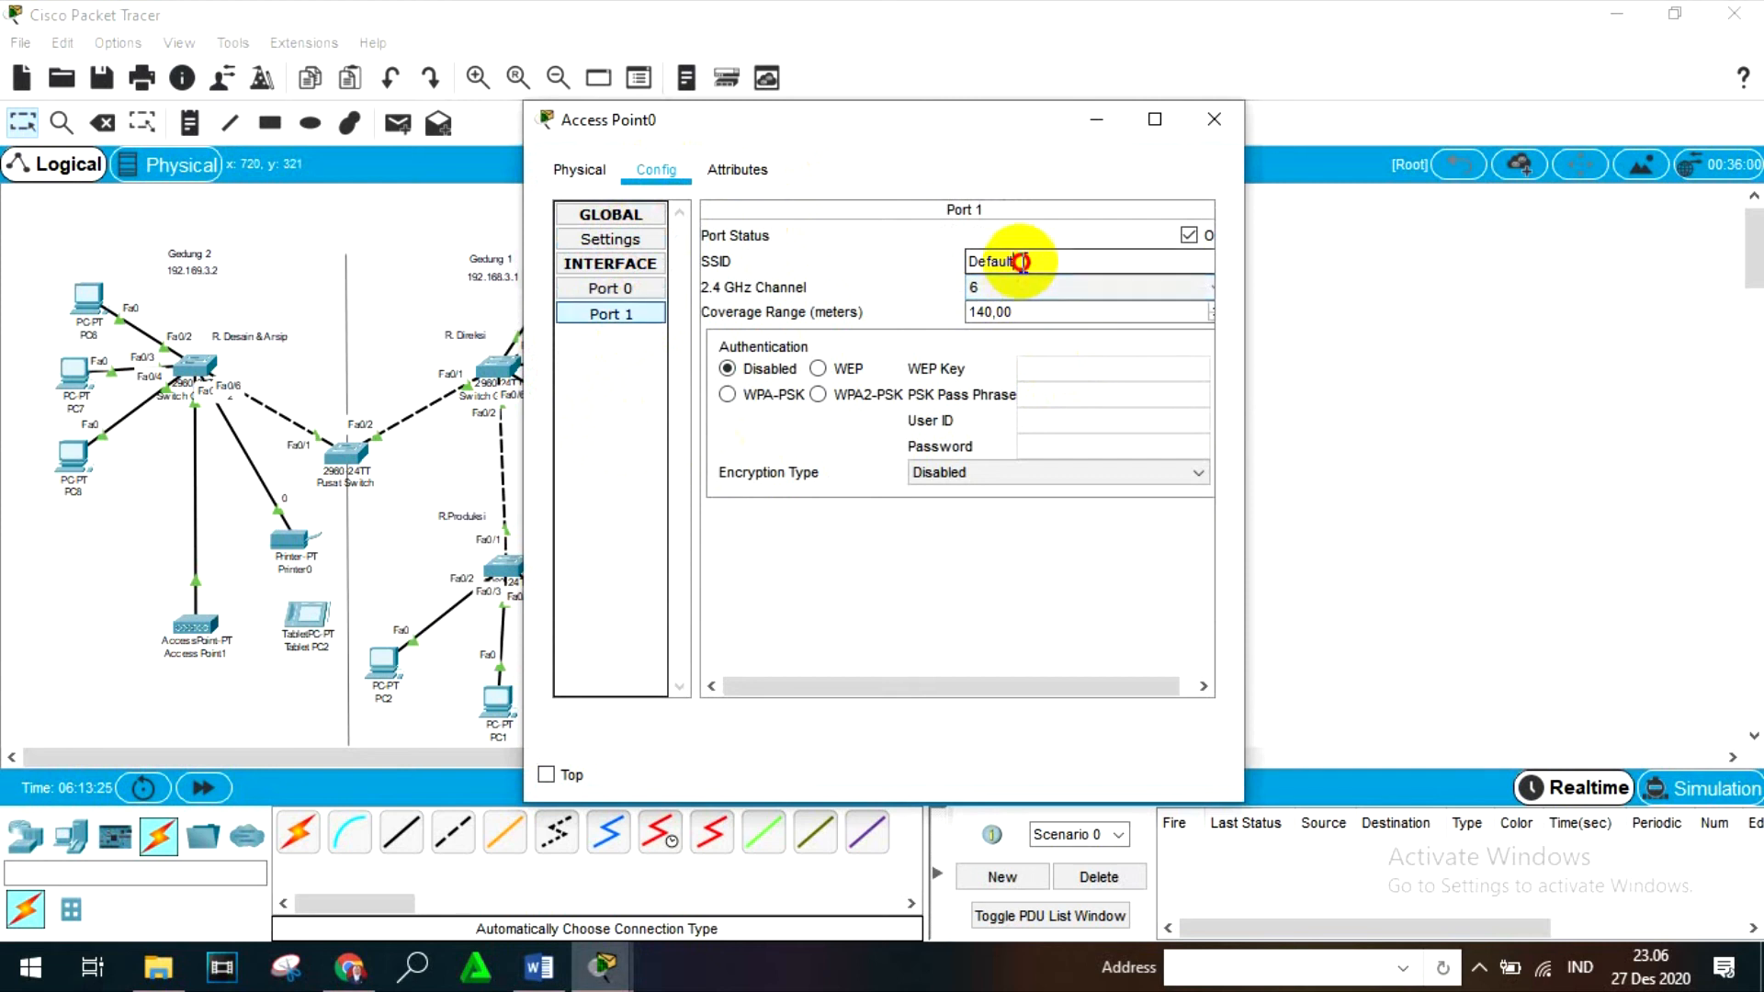
left_click_drag(1020, 262, 935, 250)
type("A")
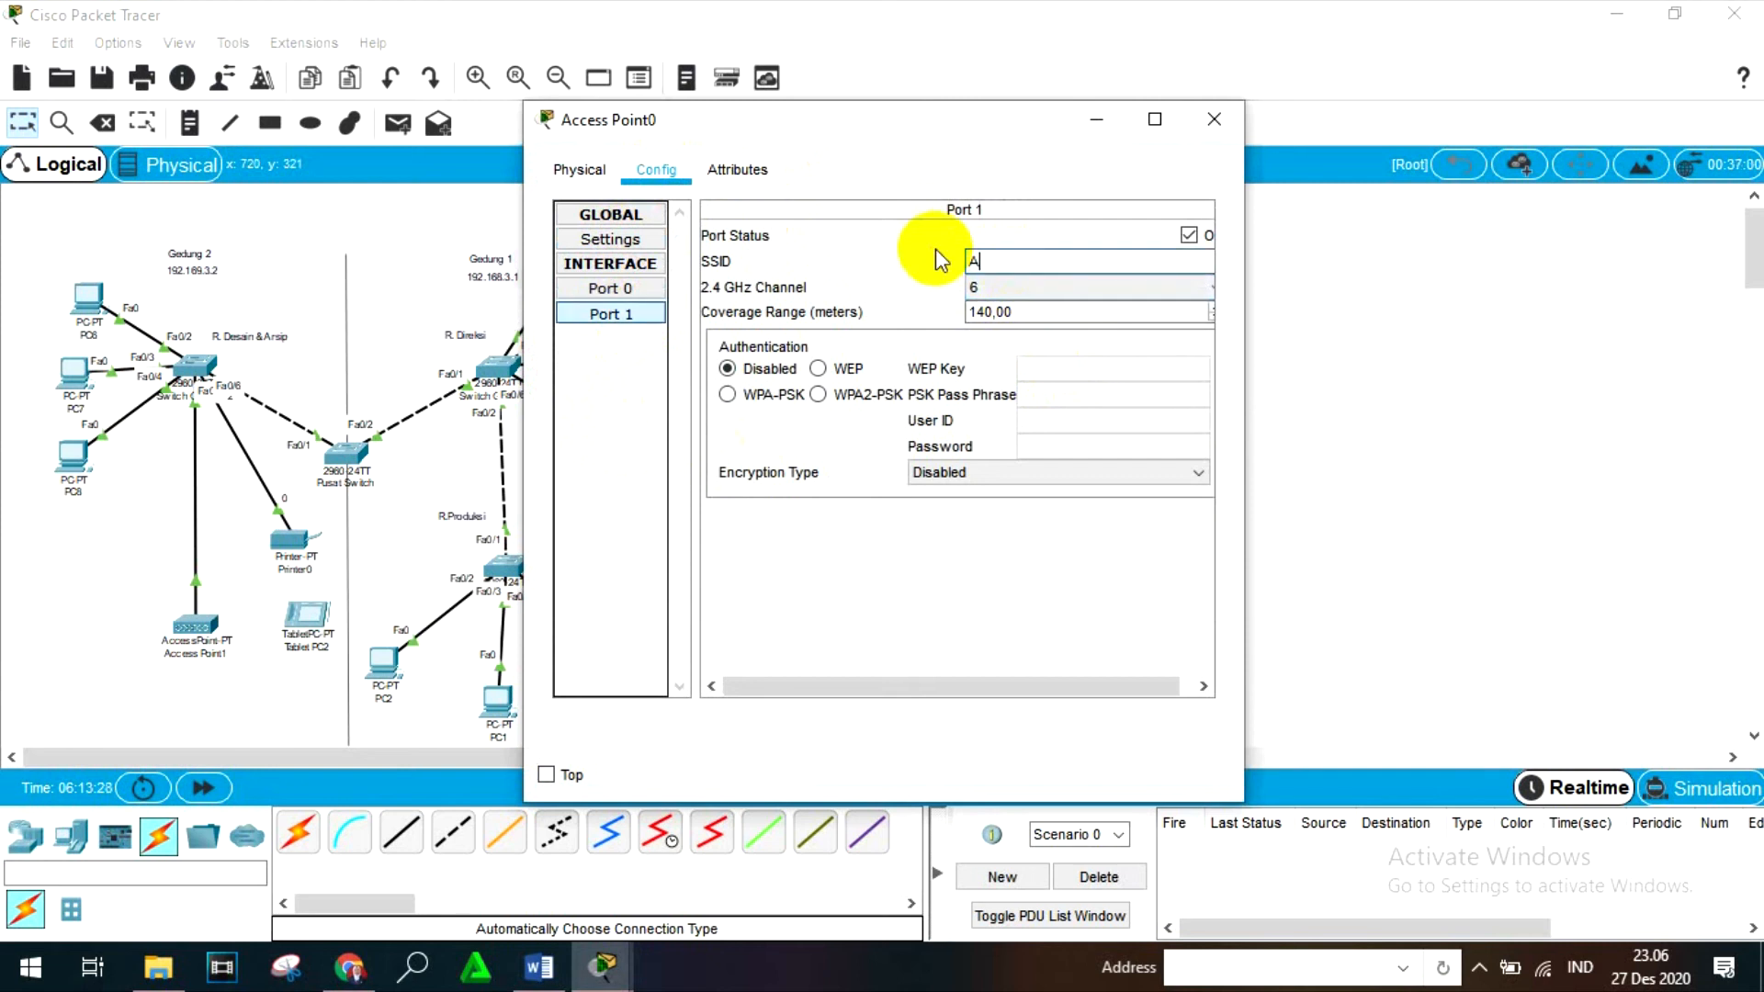
type("P0")
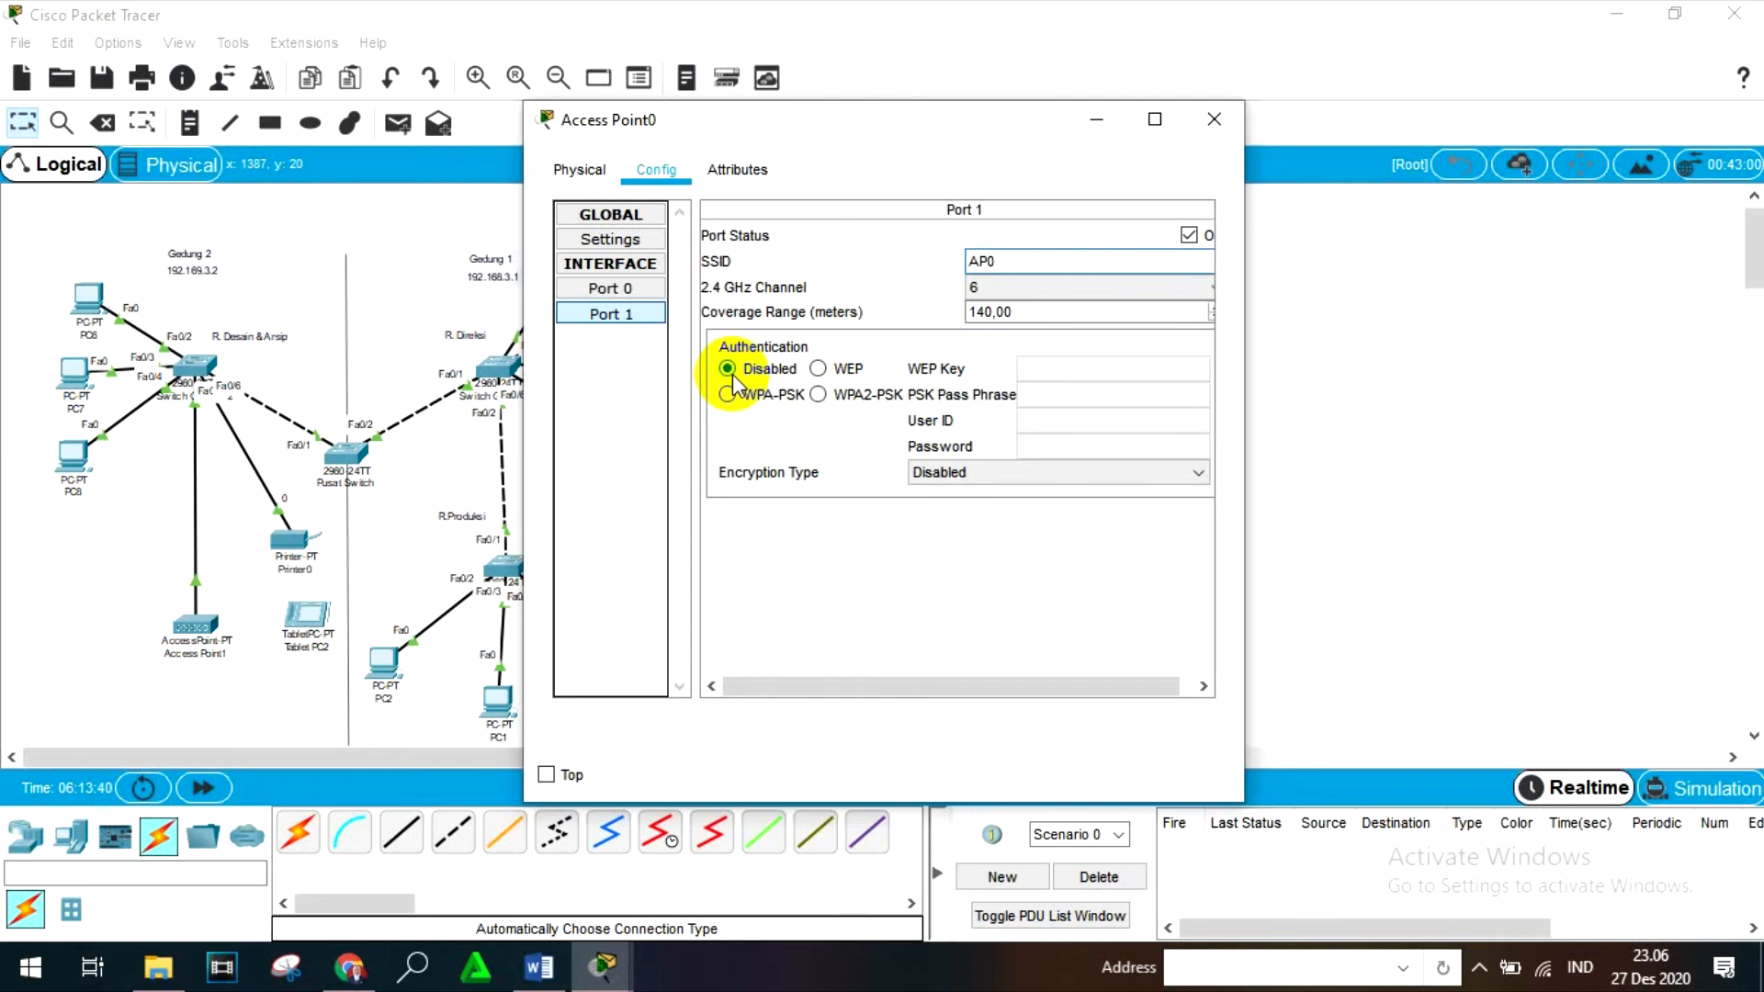
left_click(1218, 116)
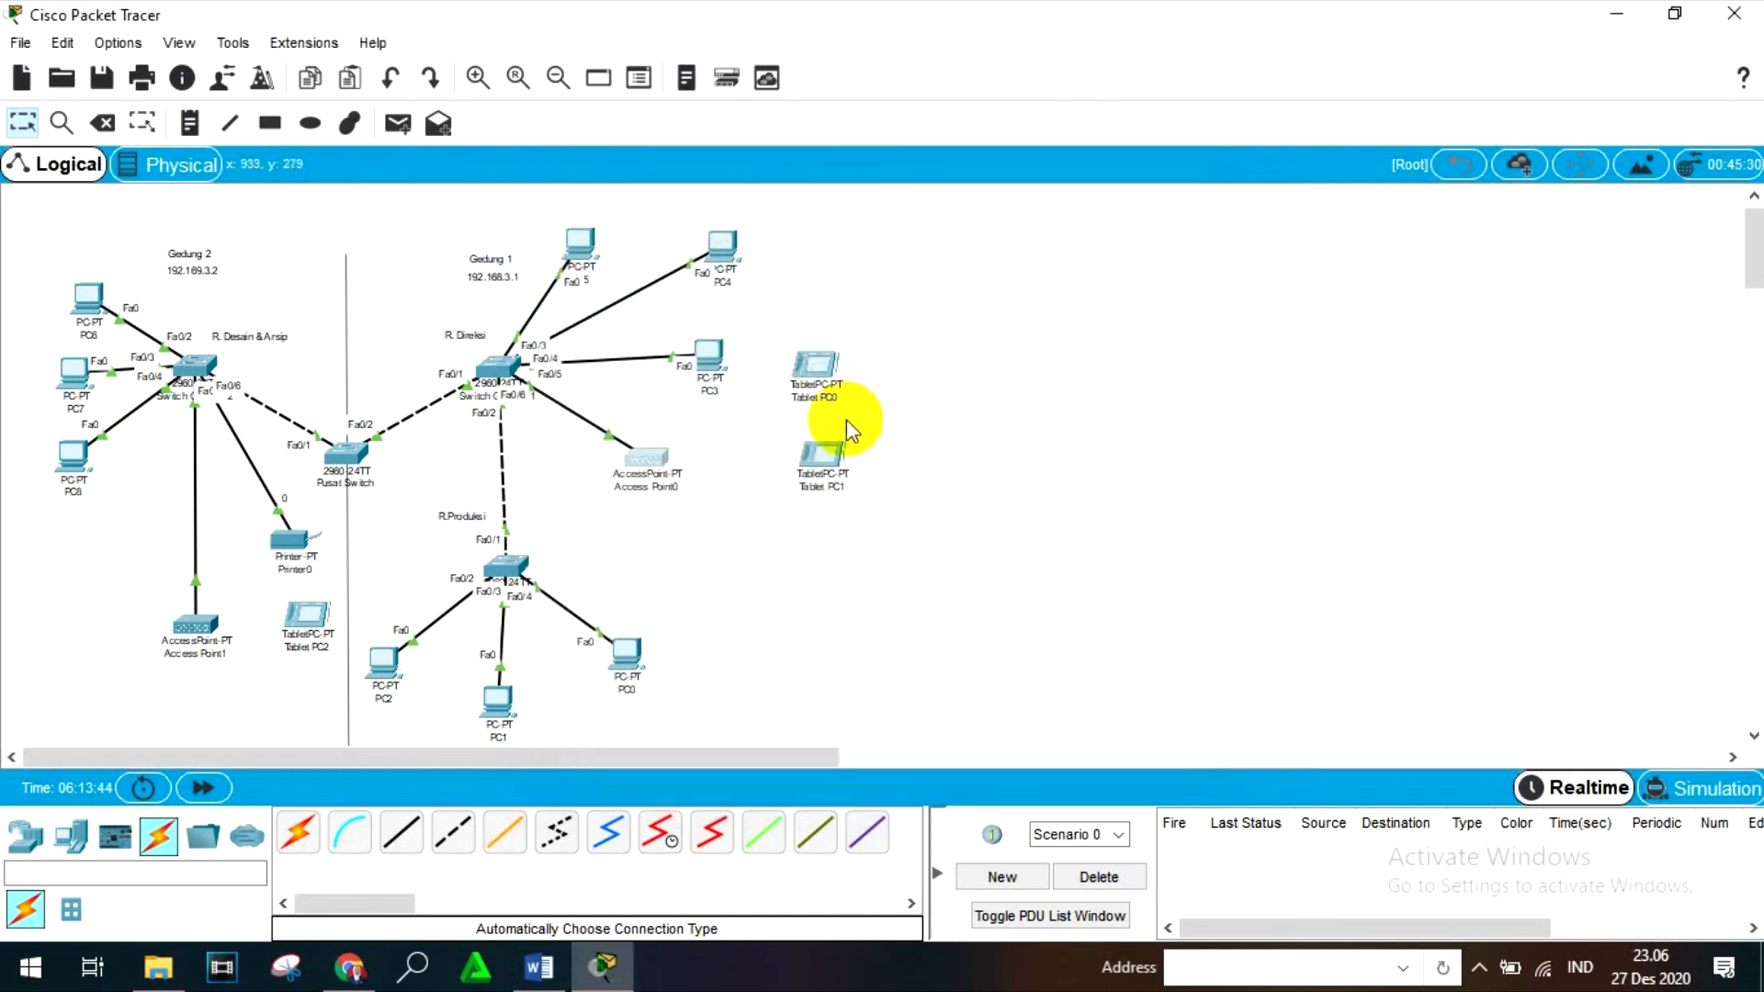
- Set the SSID of Tablet PC0's Wireless0 interface to AP0 and close the tablet's window
left_click_drag(846, 419, 824, 385)
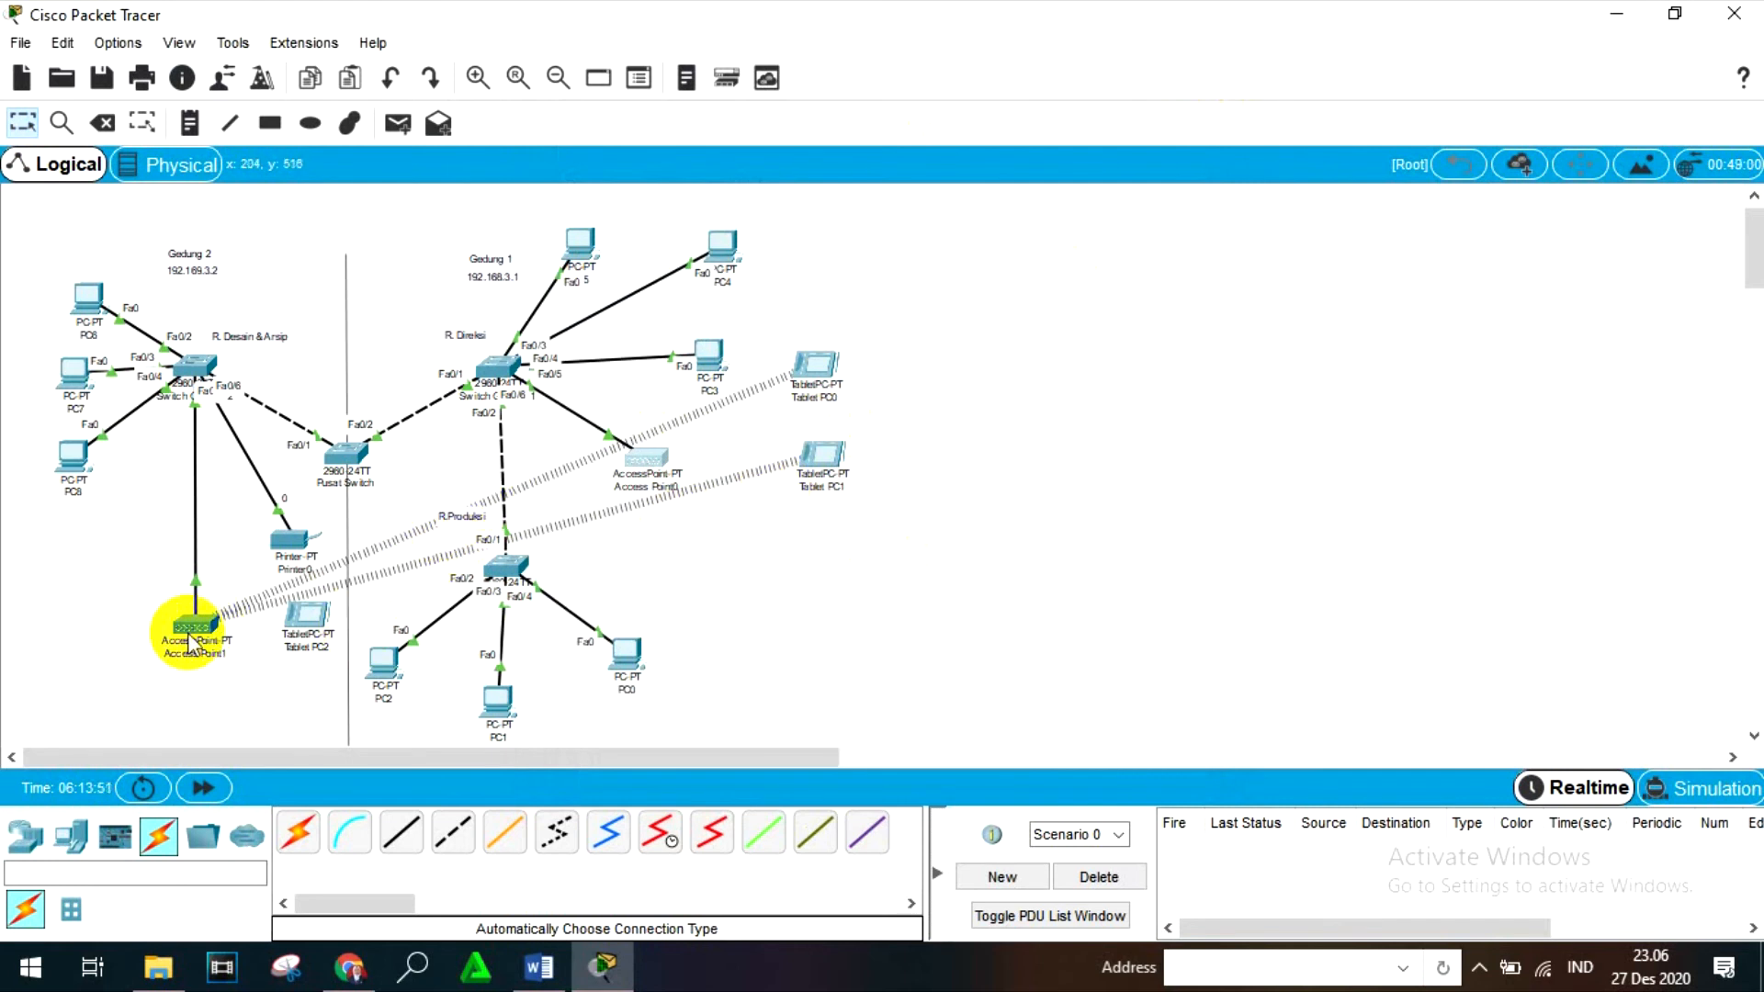
left_click(808, 376)
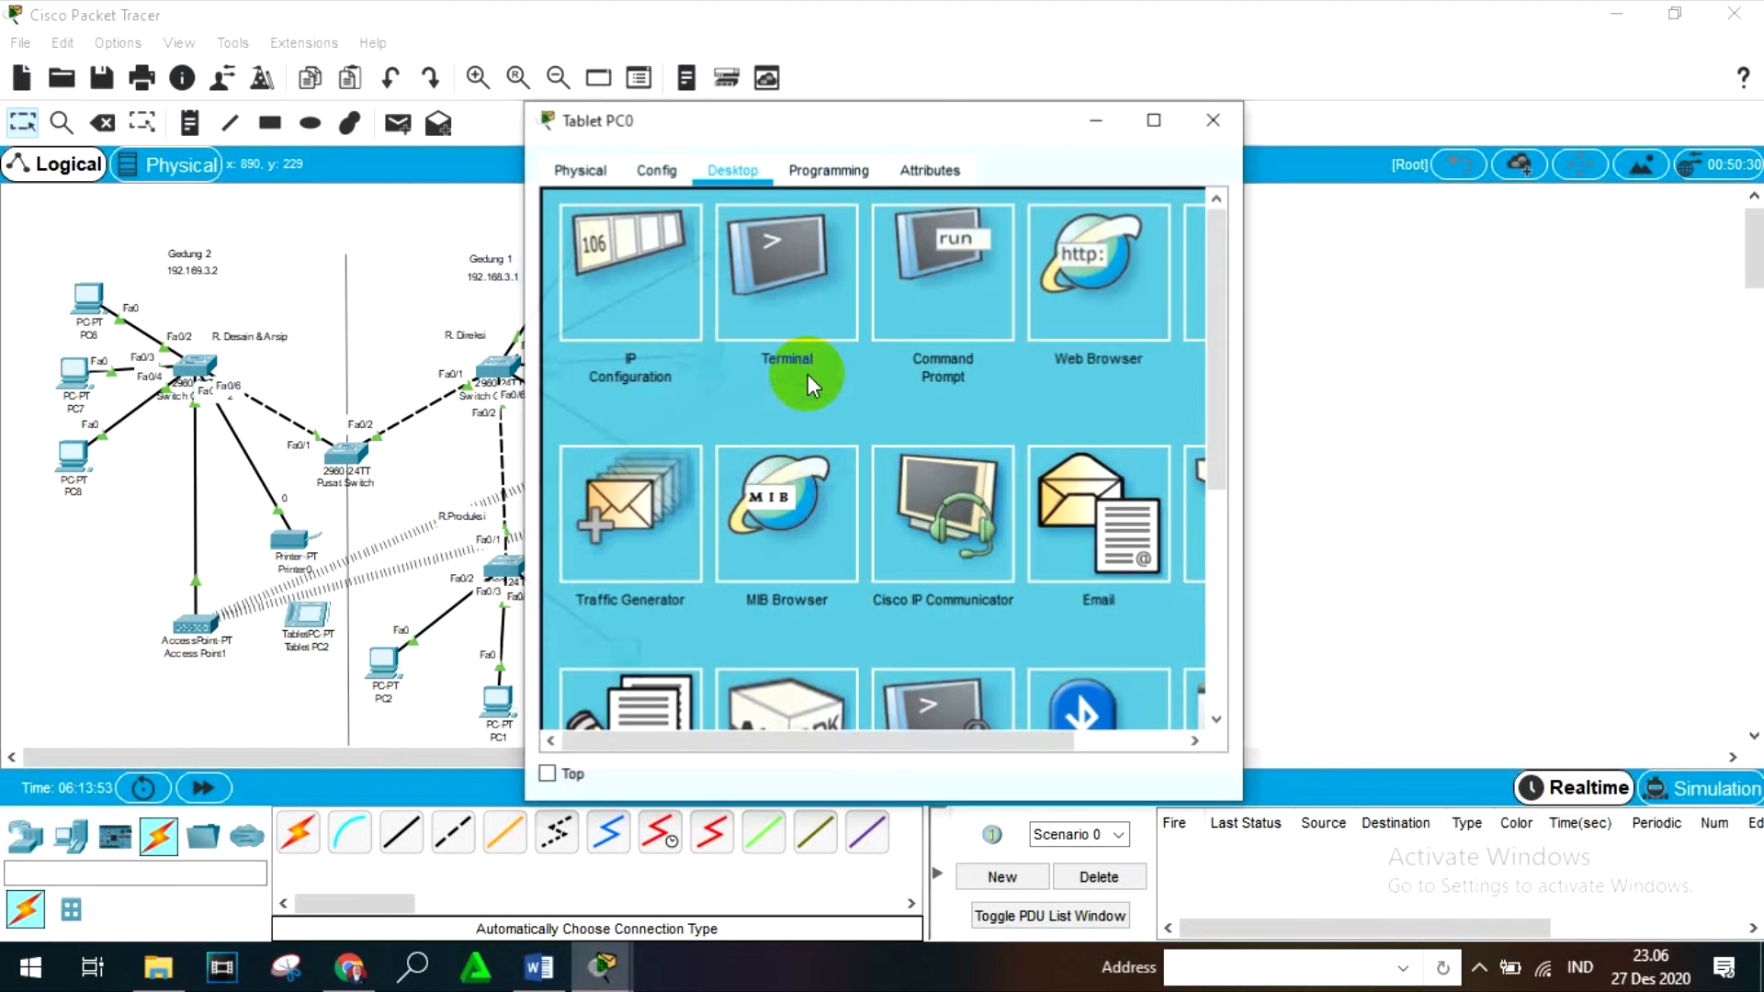
left_click(654, 171)
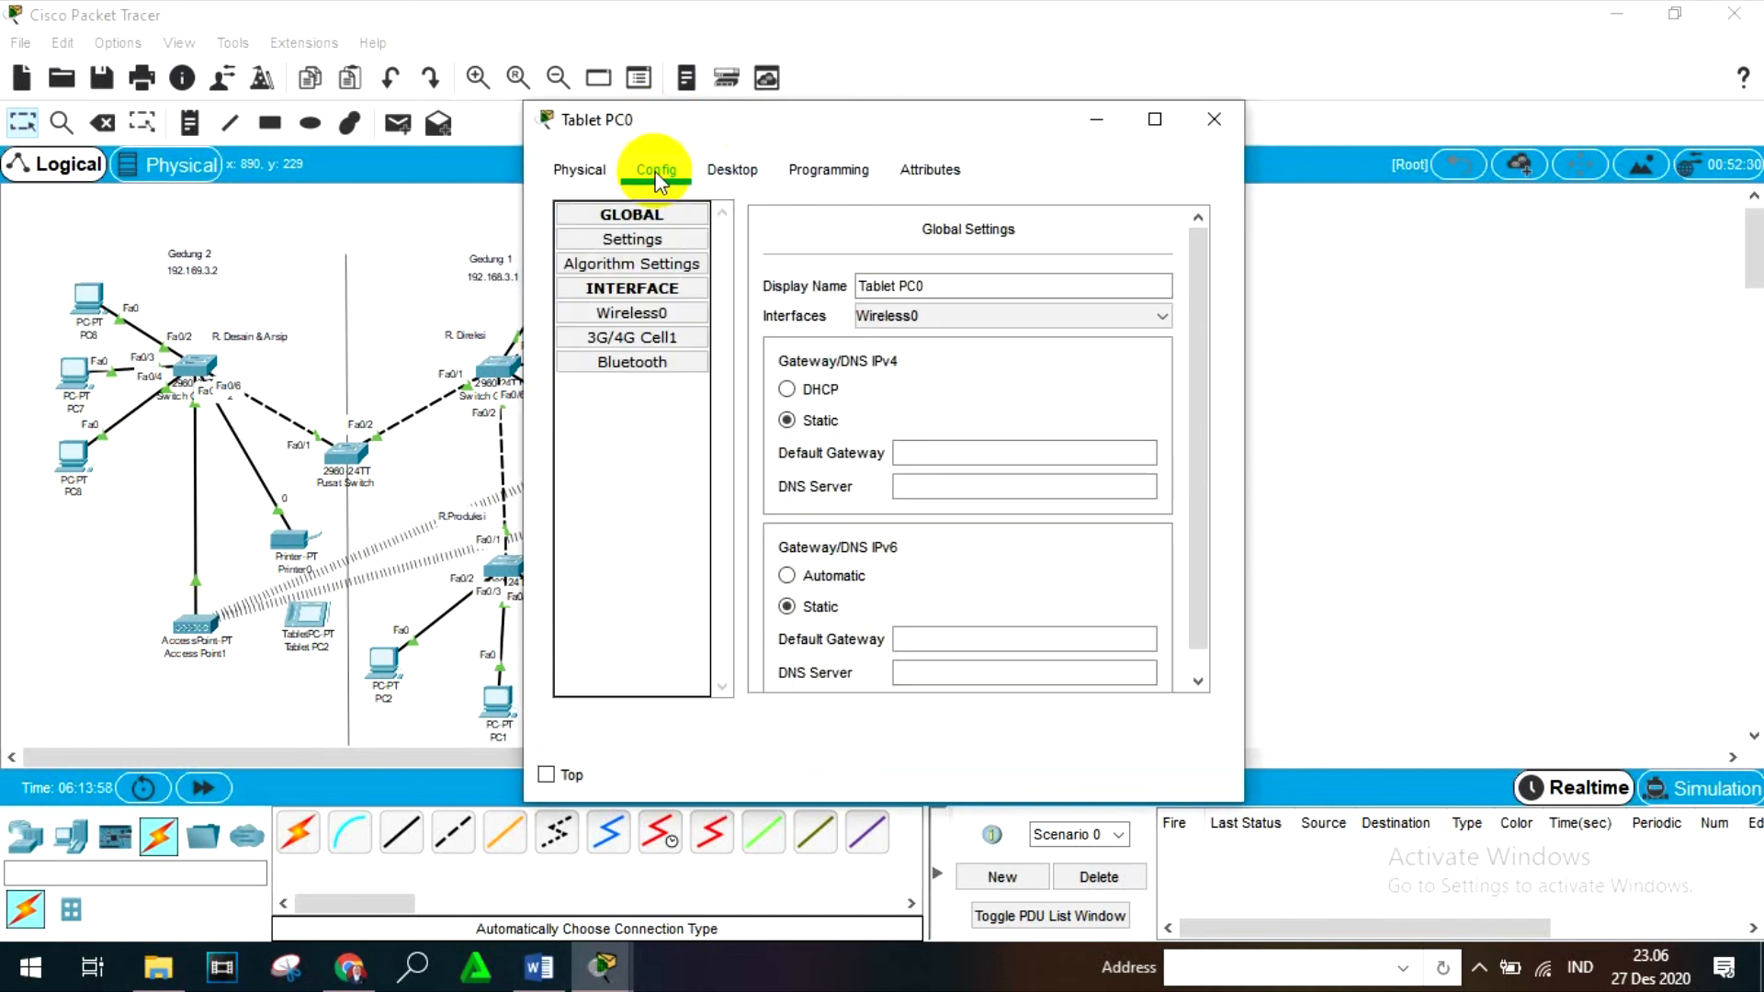
left_click(641, 312)
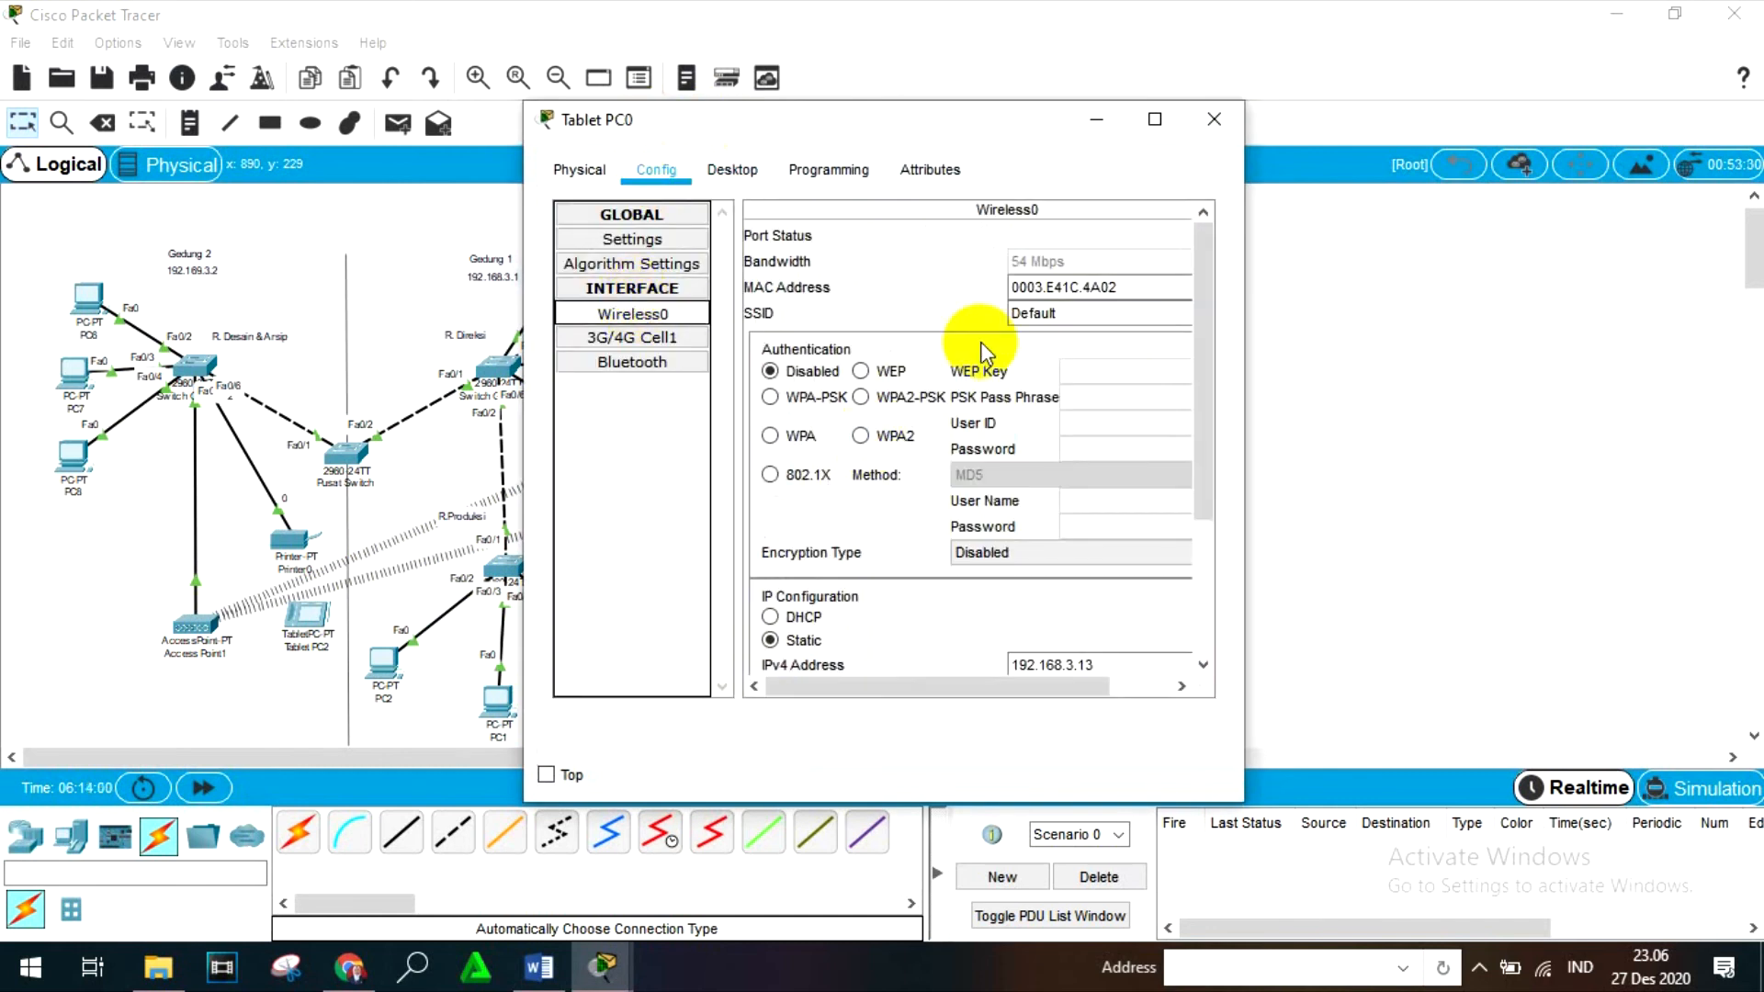
left_click_drag(1078, 313, 985, 317)
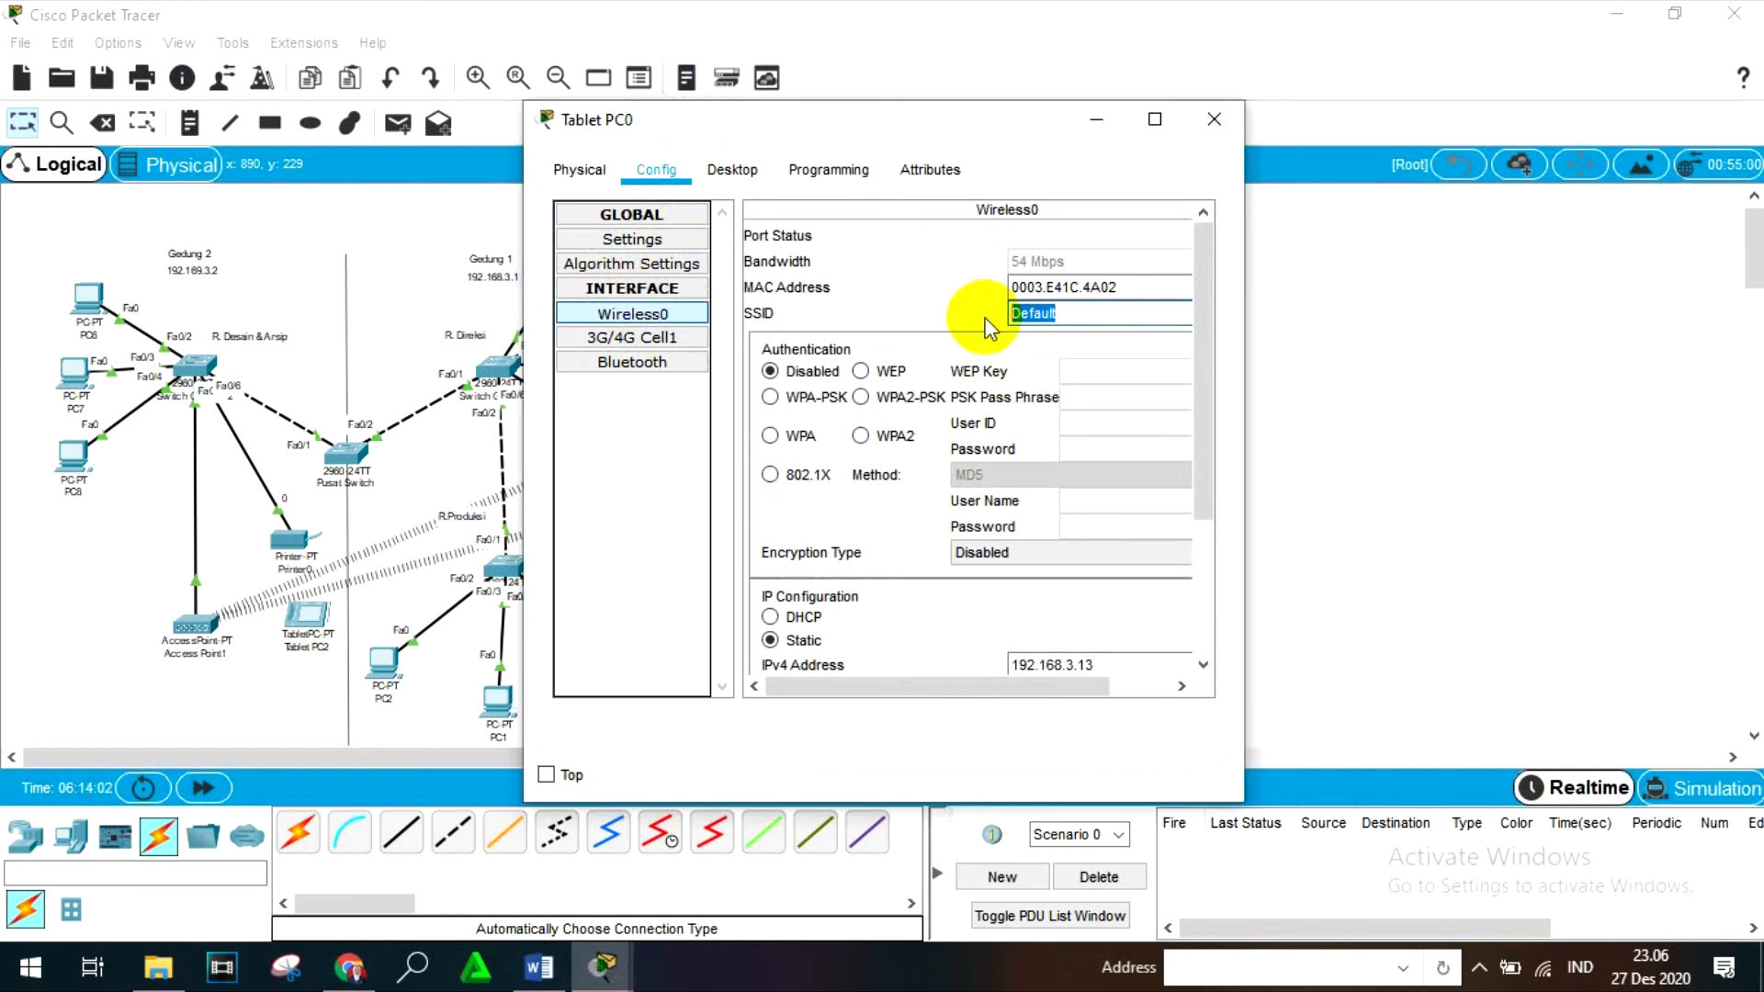
type("AP0")
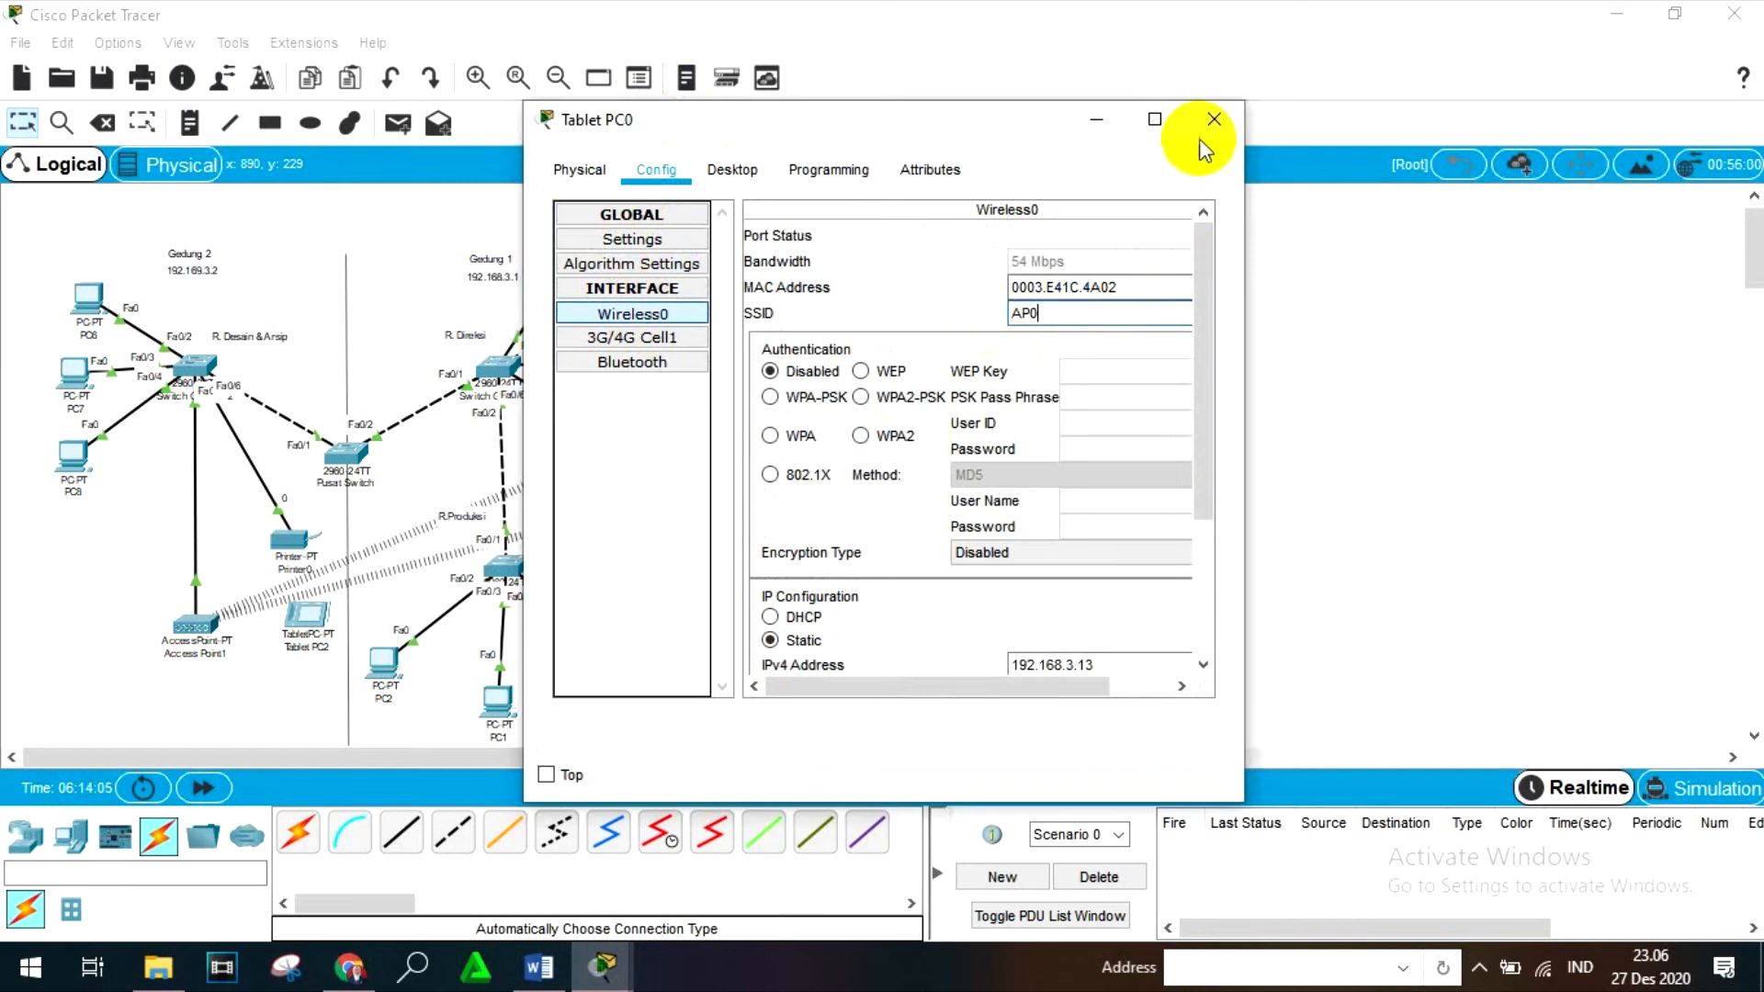
left_click(1199, 136)
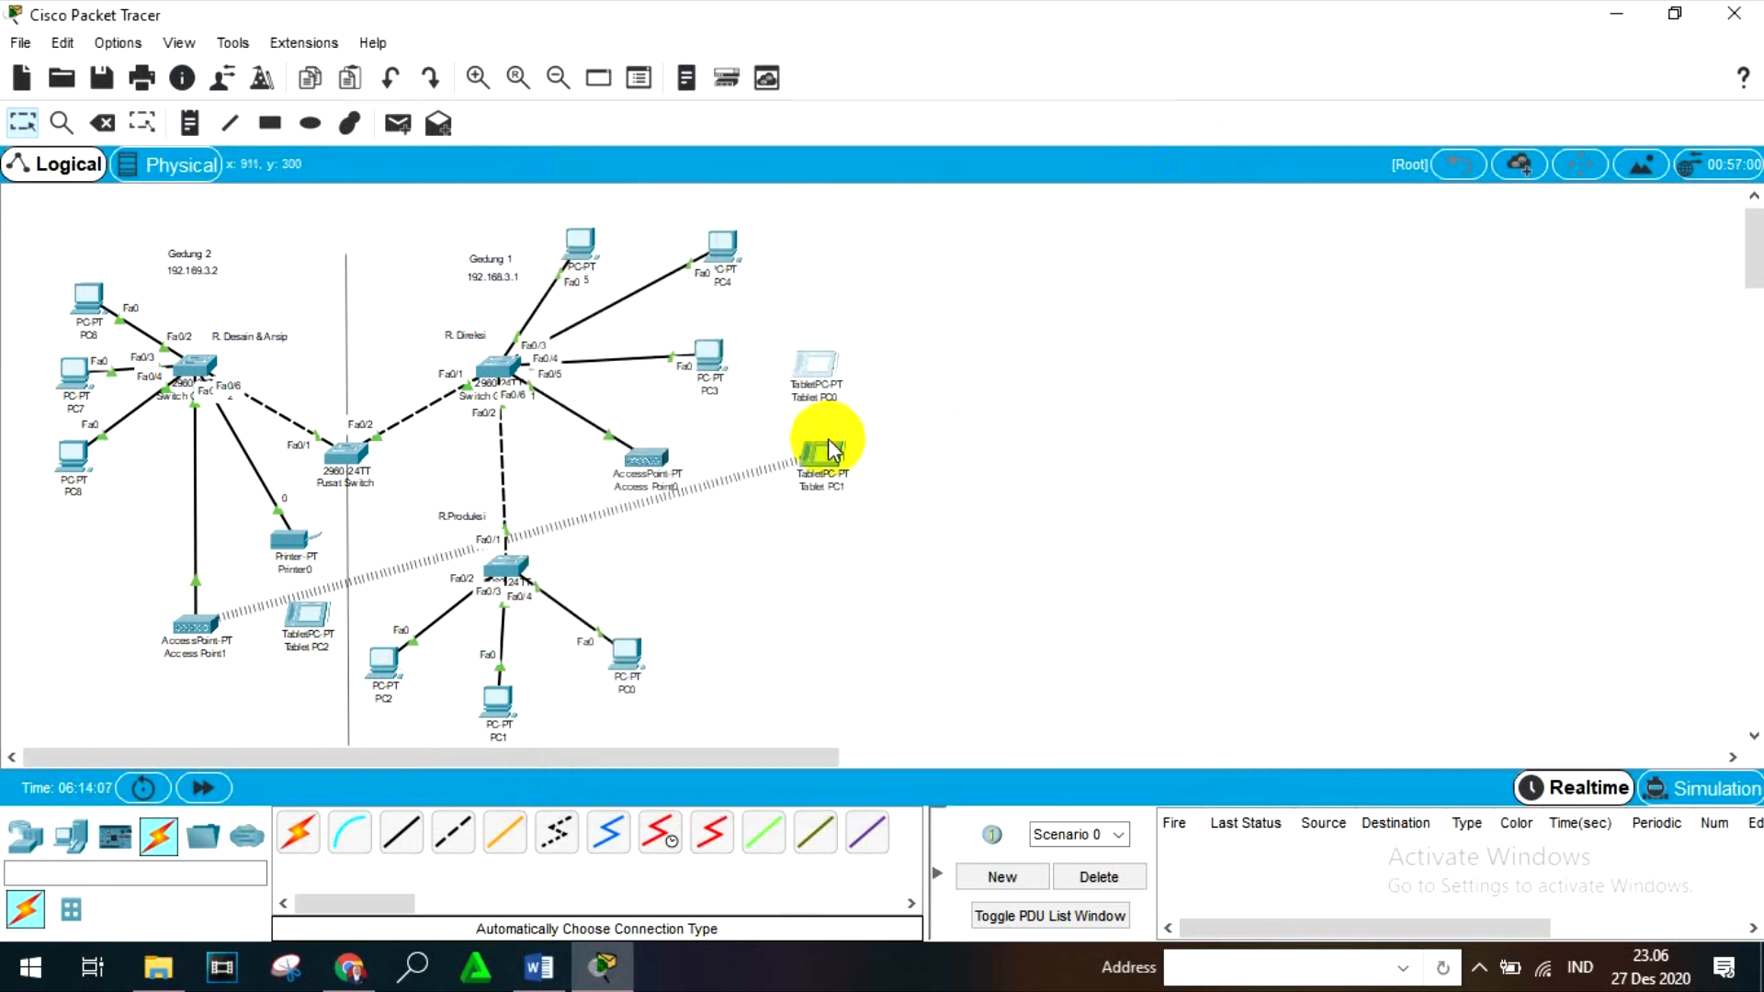
- Set the SSID of Tablet PC1's Wireless0 interface to AP0 and close the tablet's window
mouse_move(822, 471)
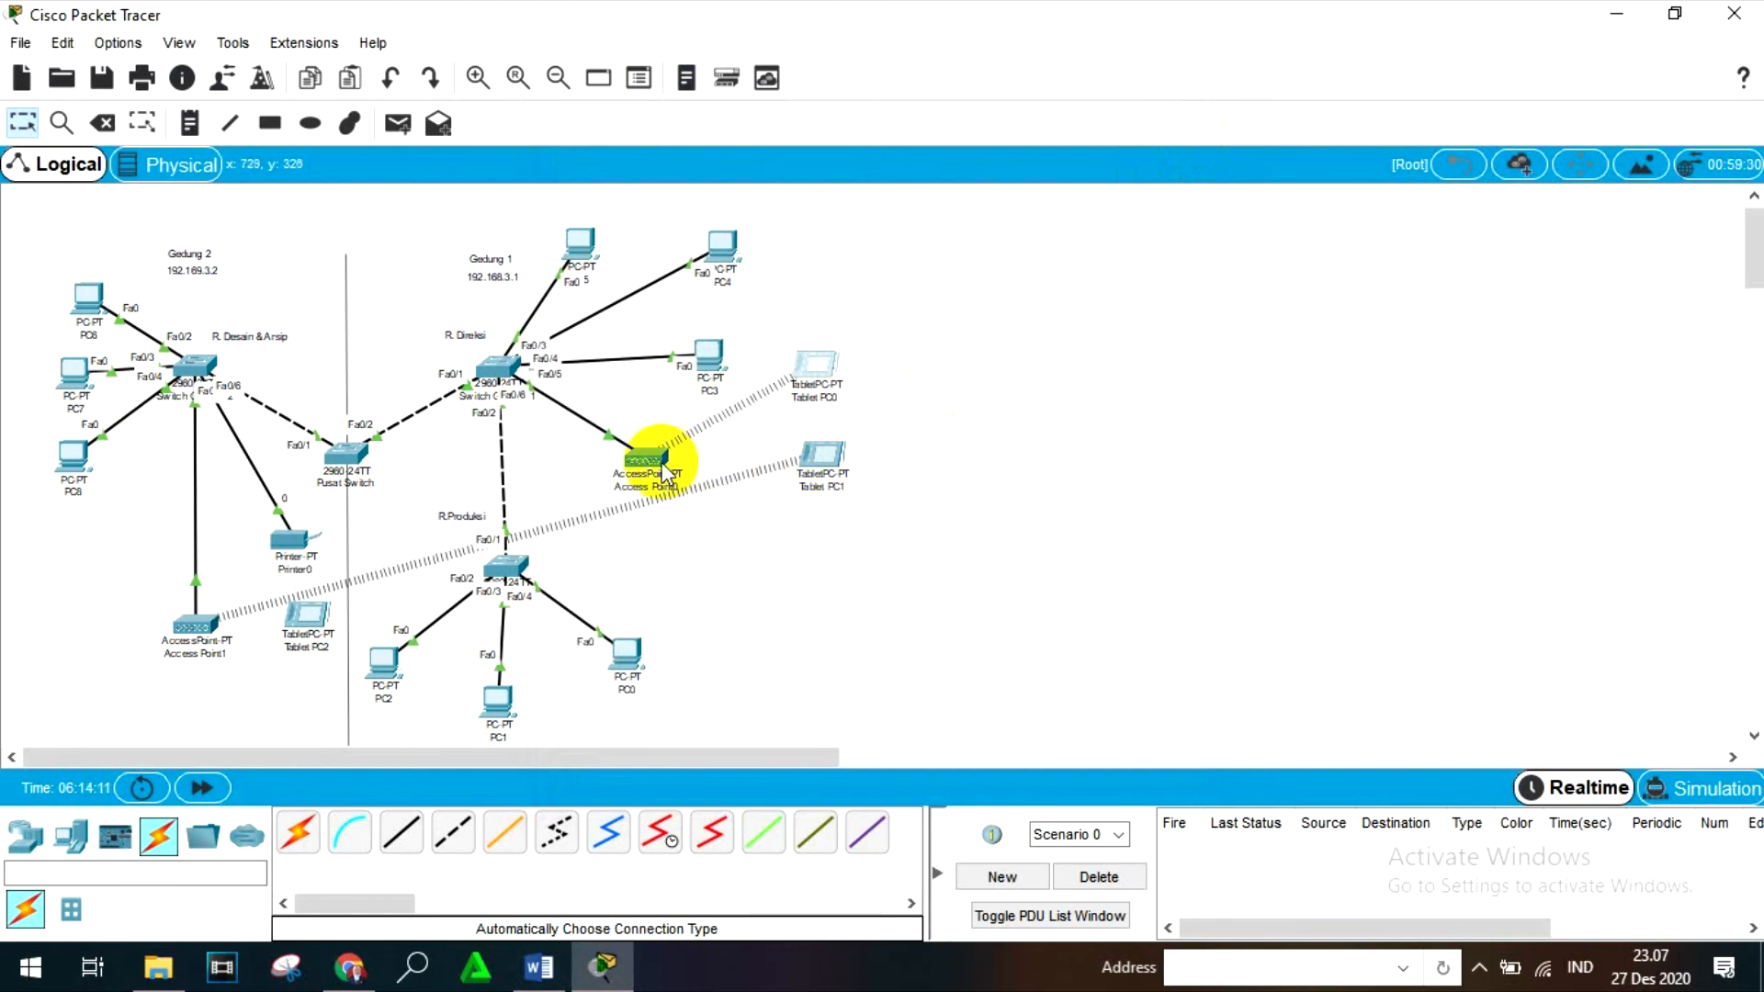
mouse_move(666, 473)
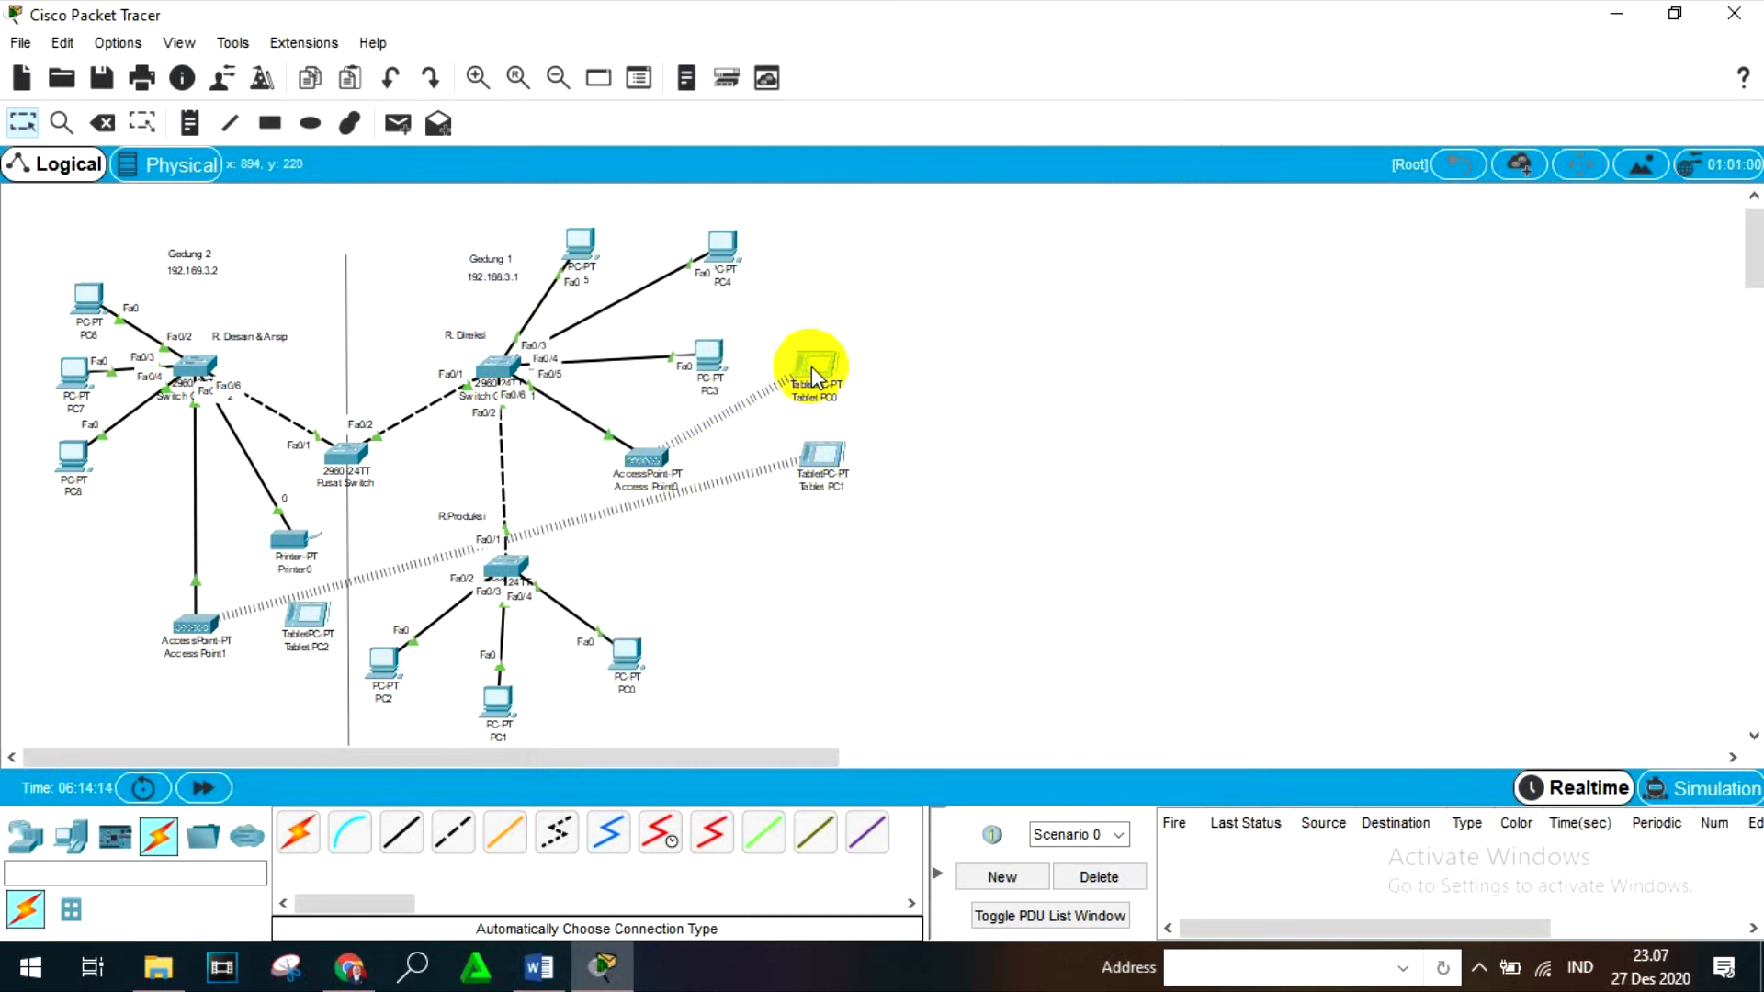
mouse_move(812, 366)
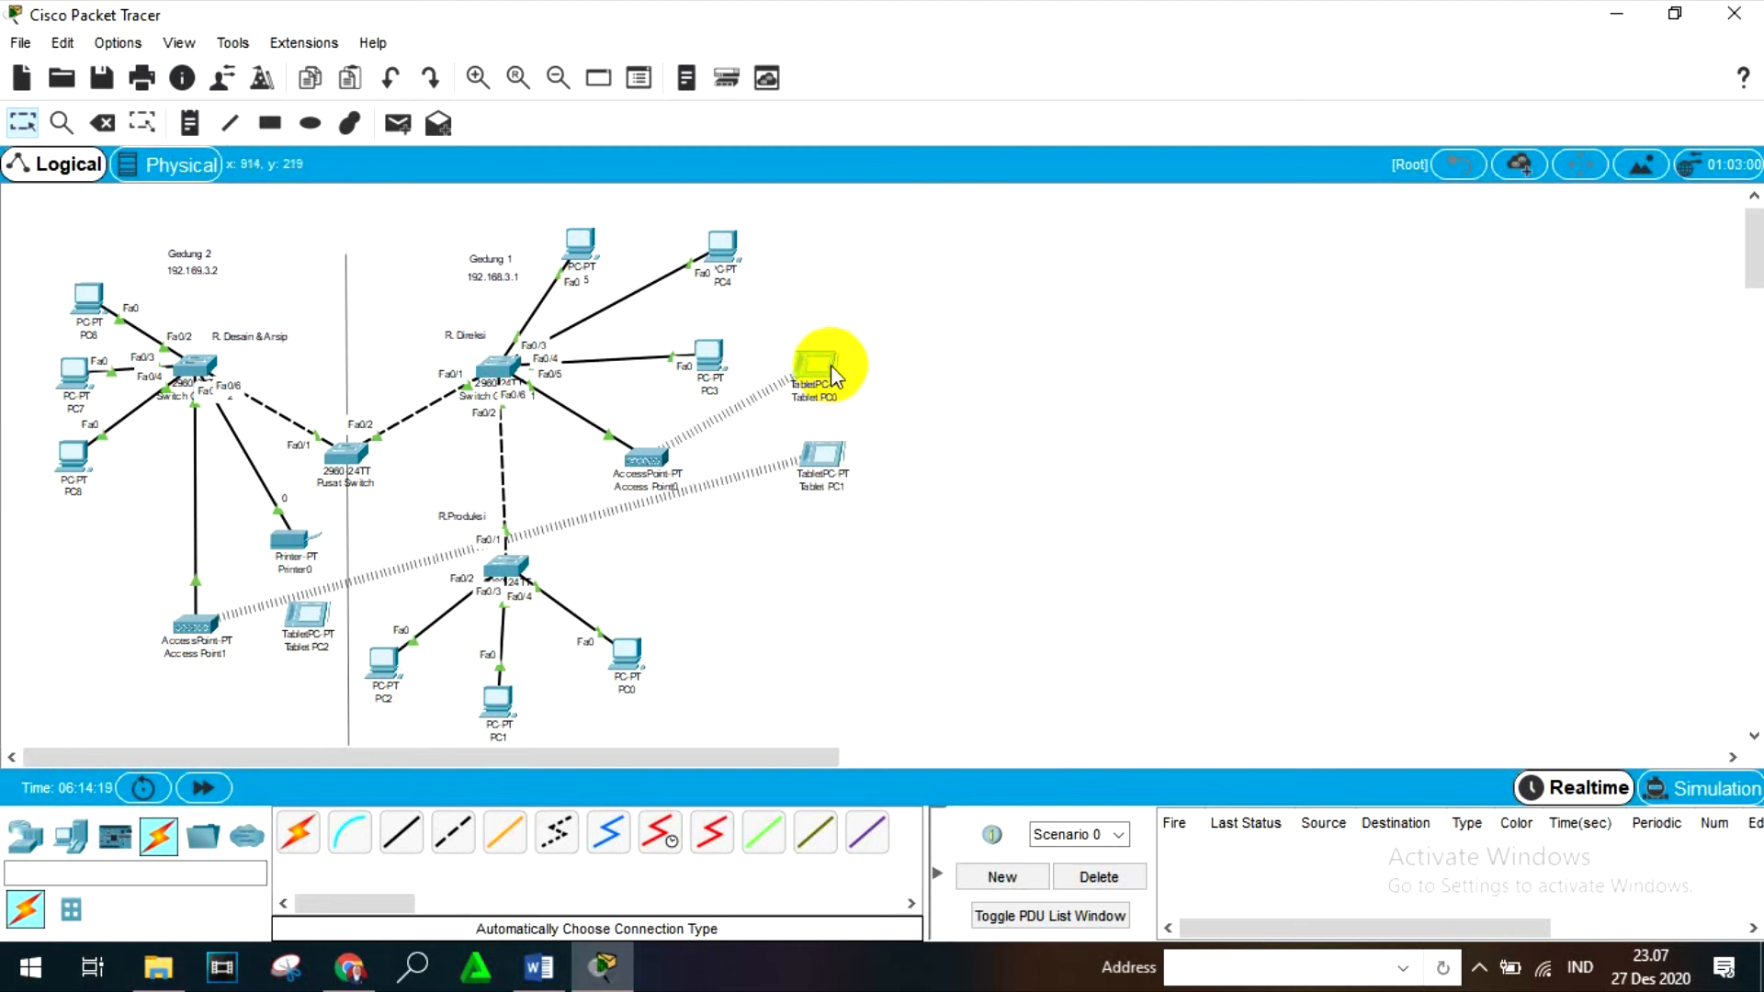
left_click(819, 450)
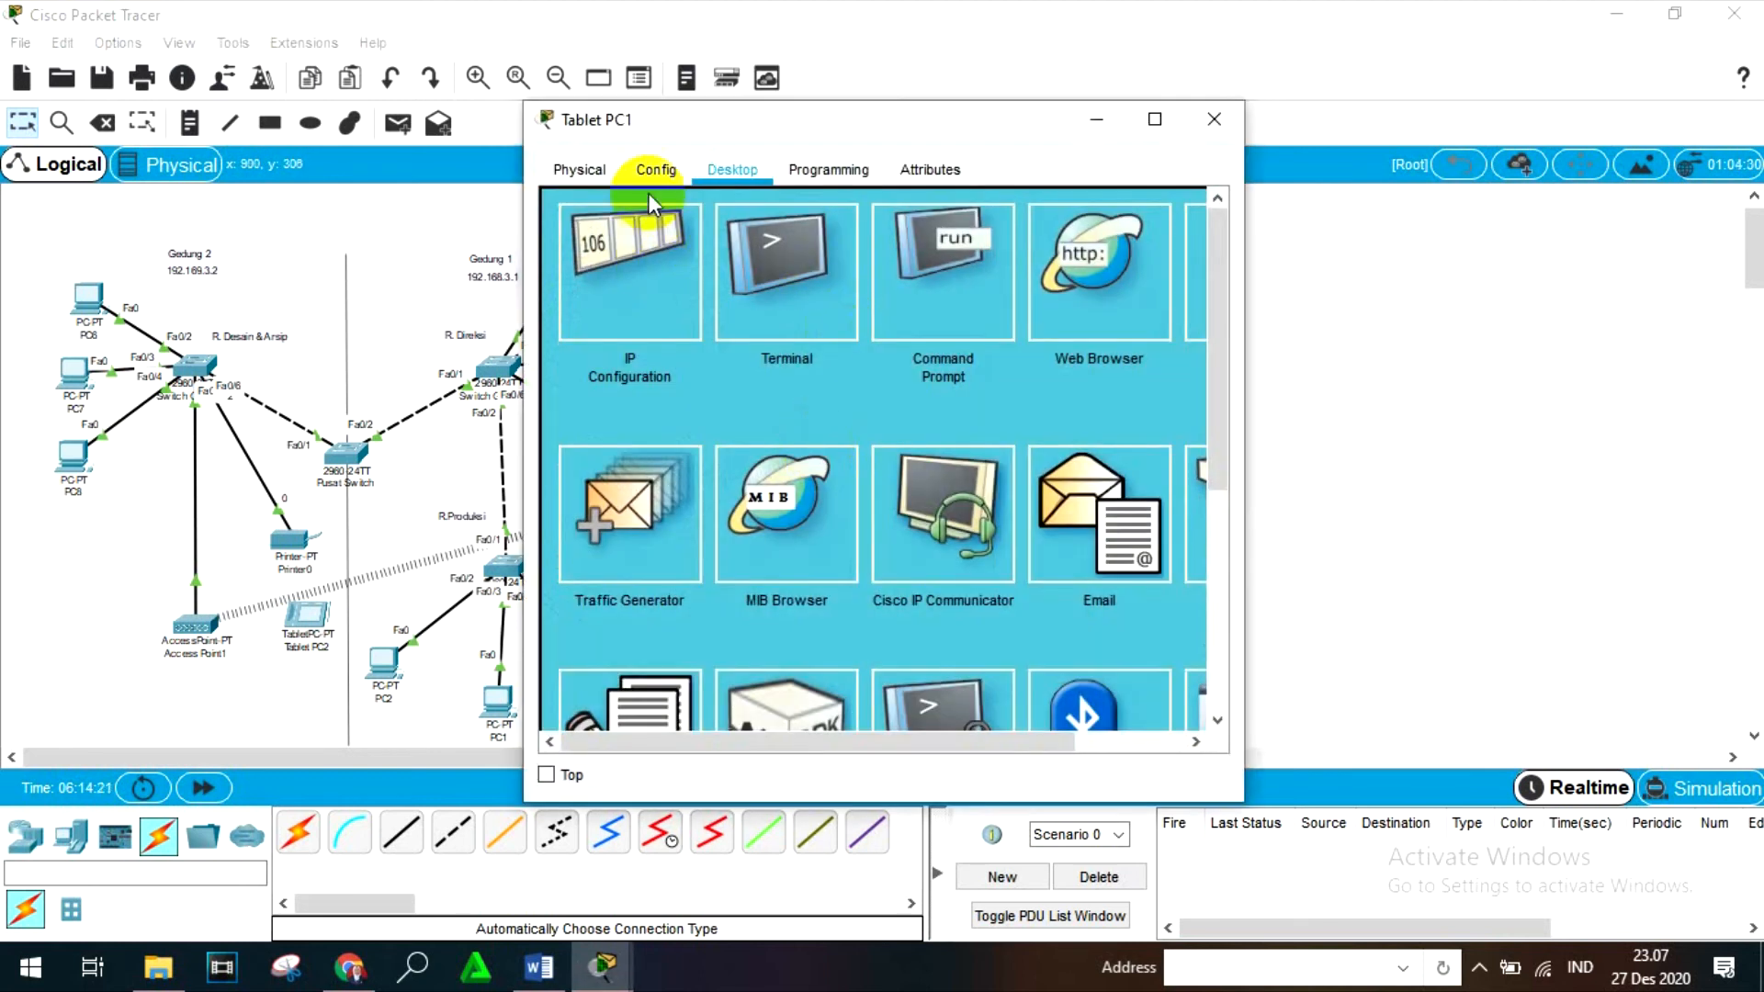
left_click(646, 181)
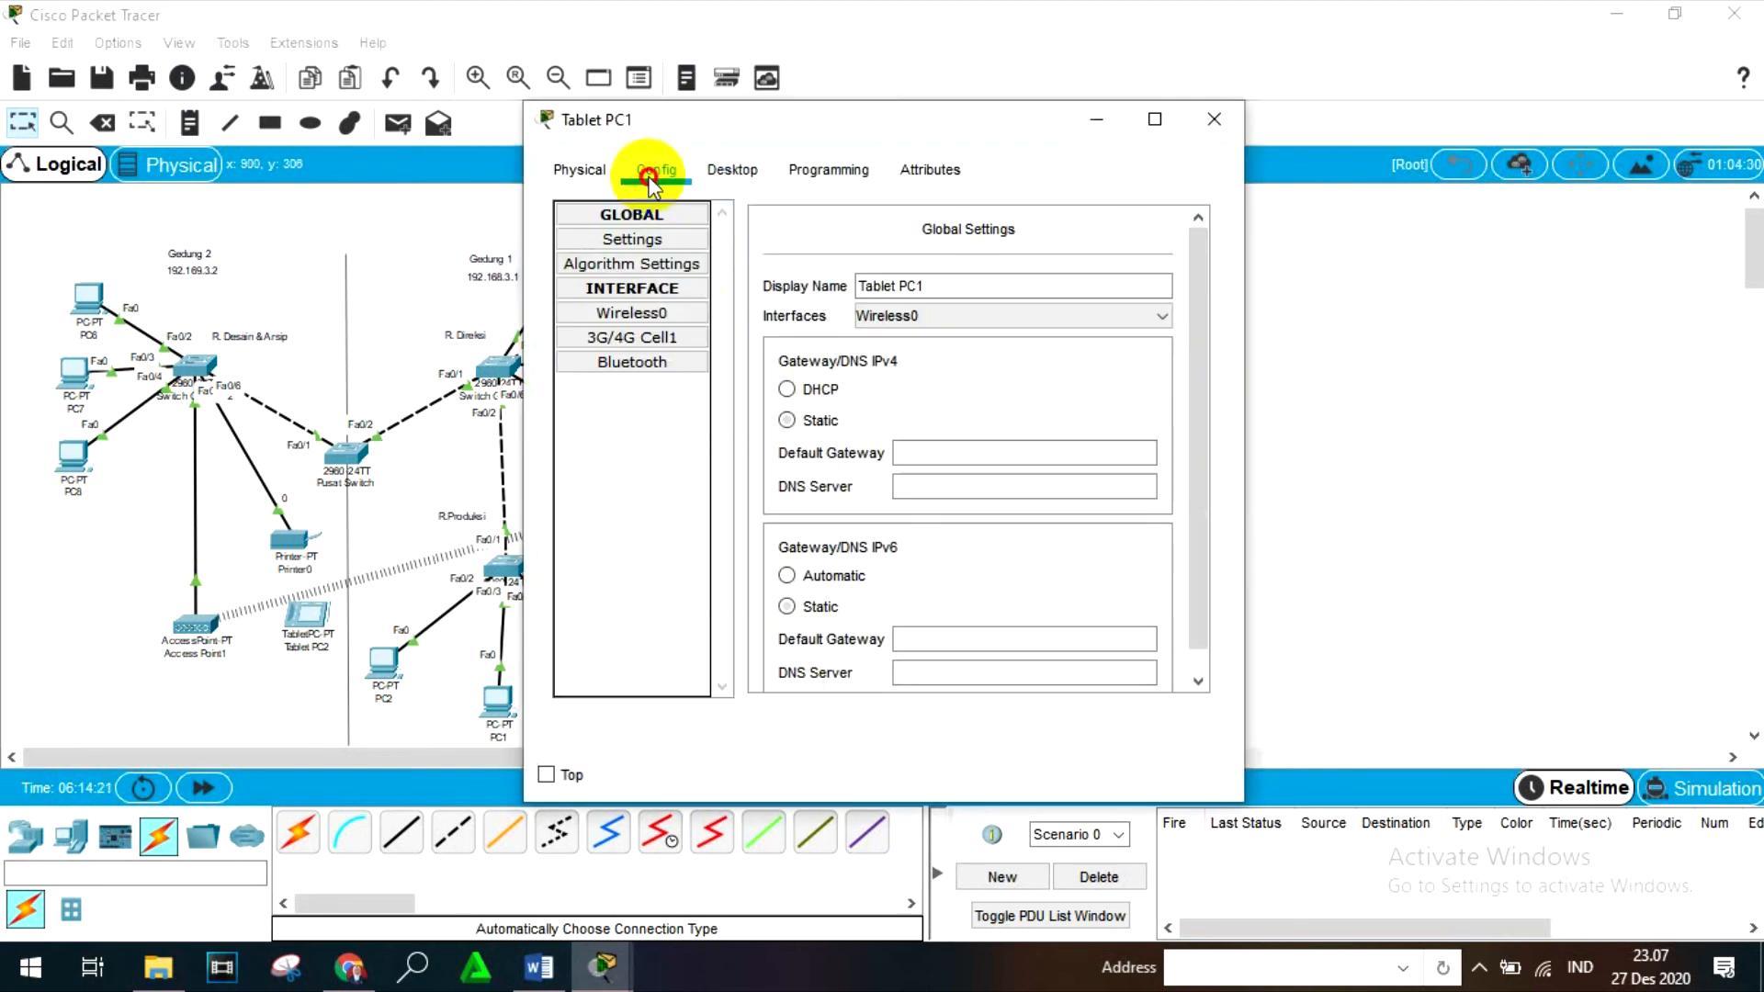
left_click(660, 312)
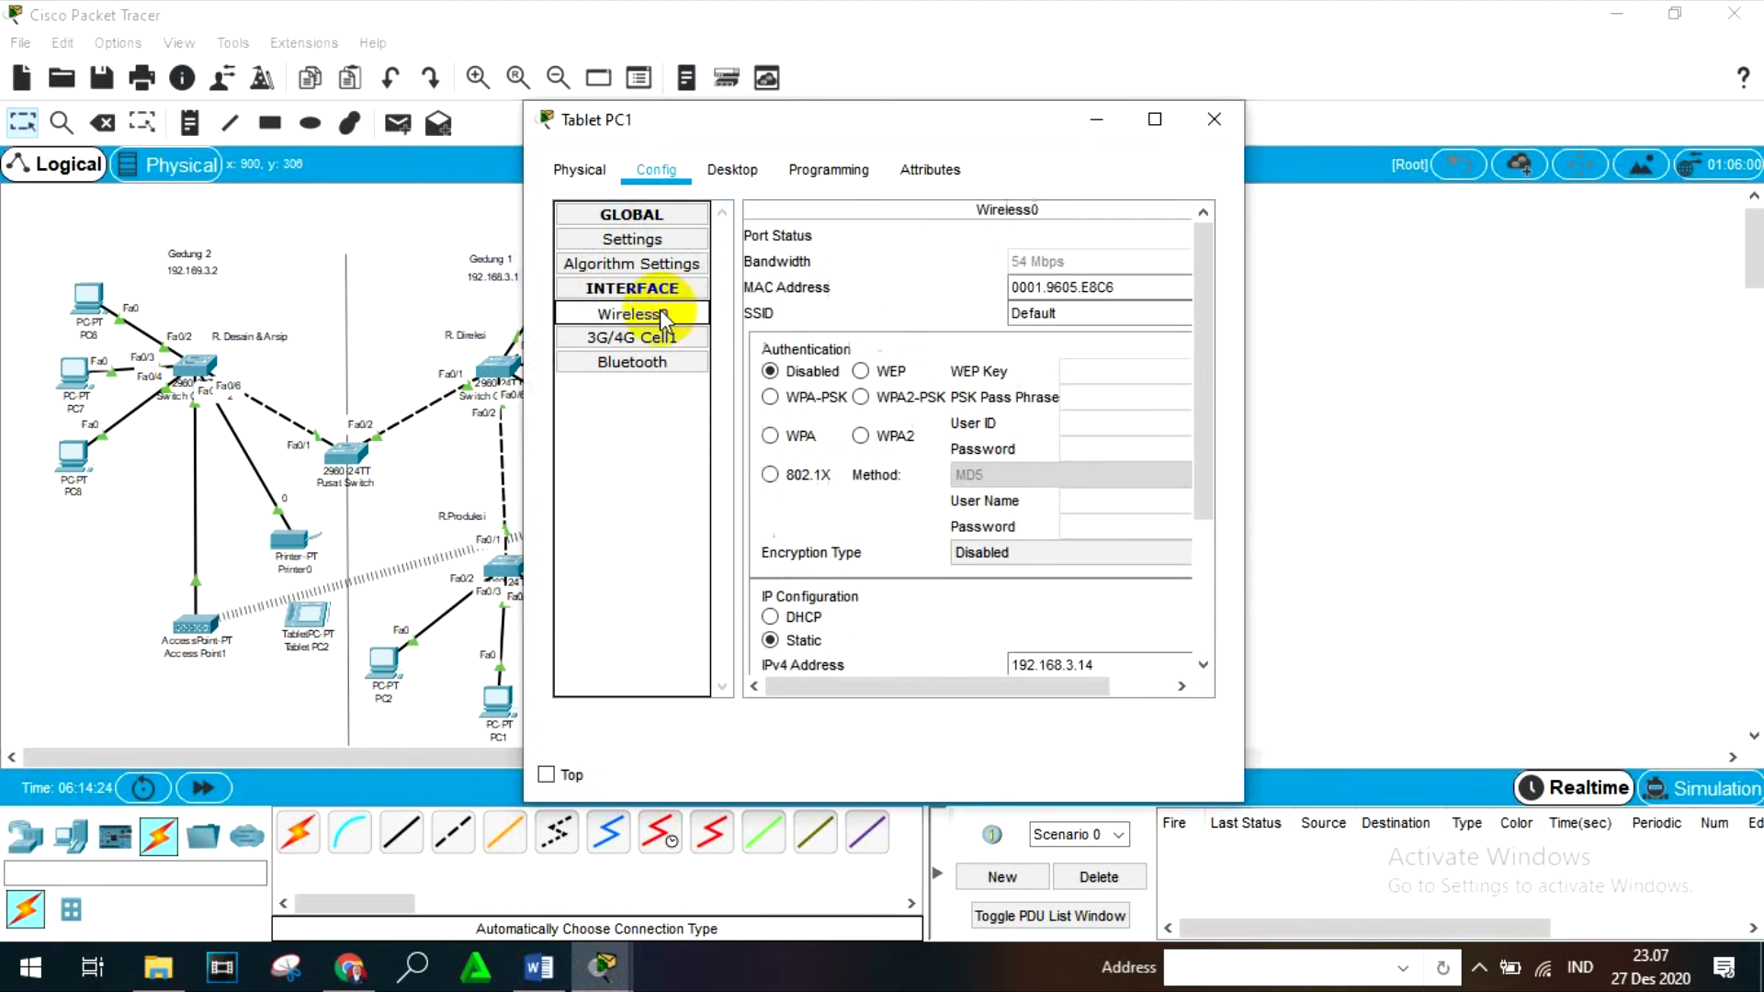
double_click(1070, 312)
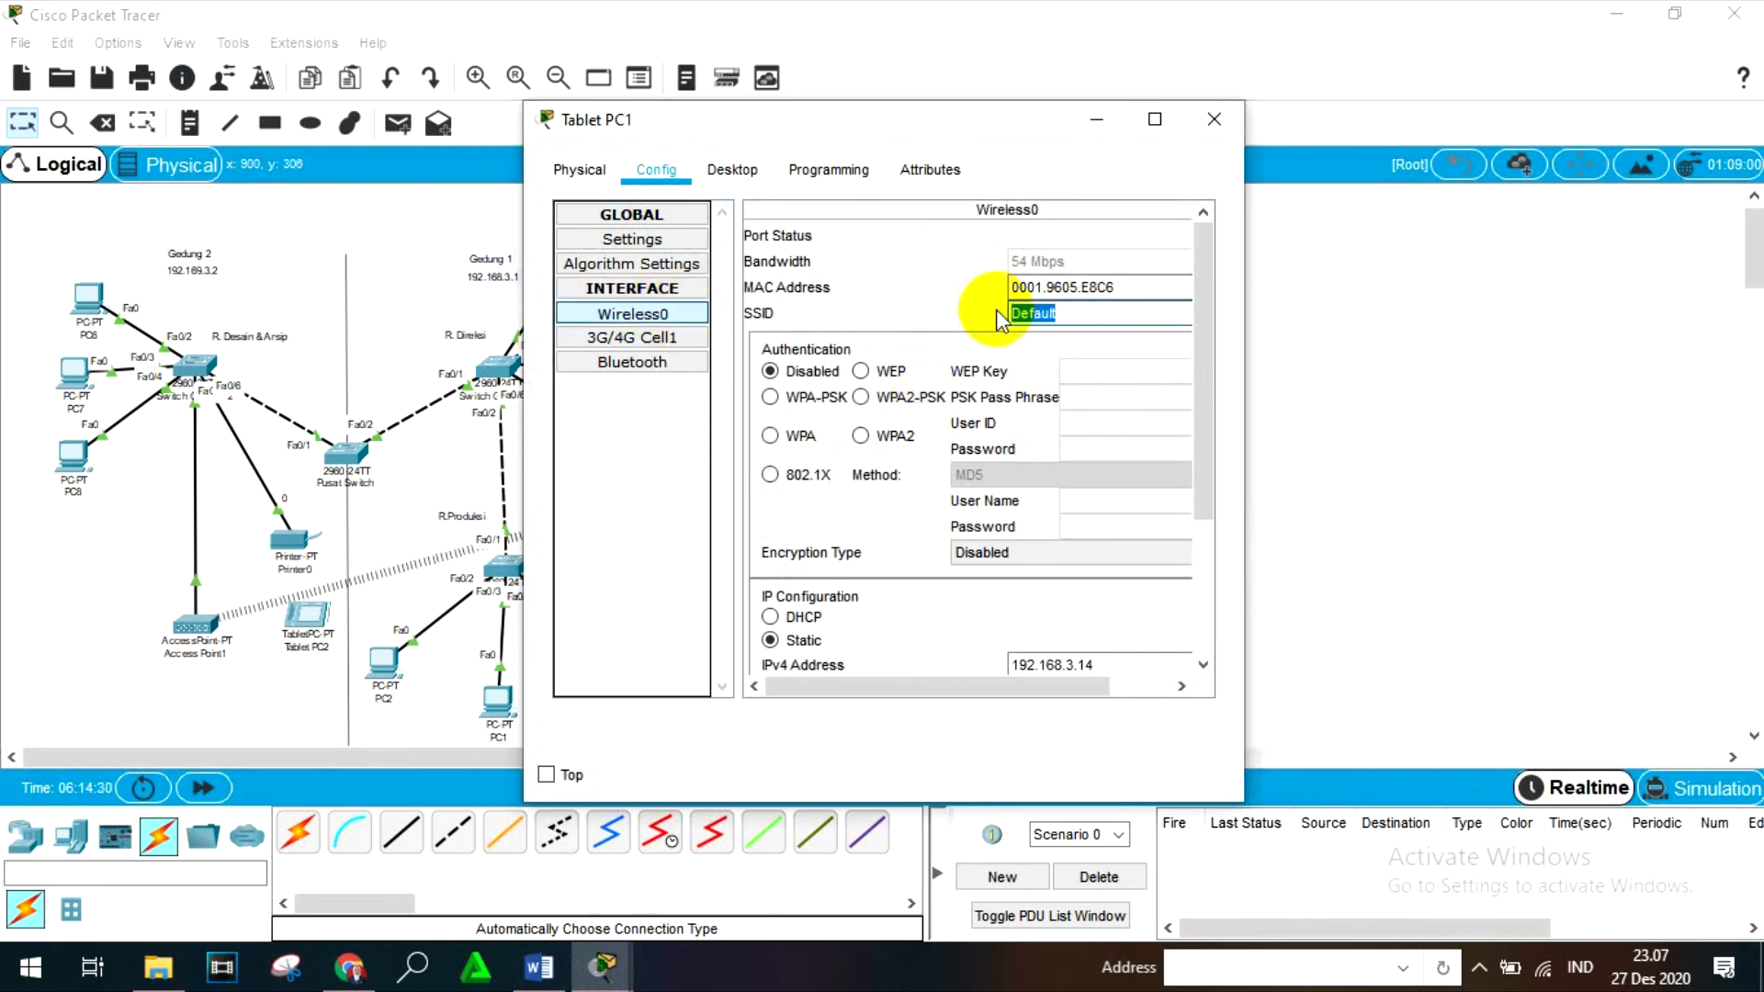
type("AP0")
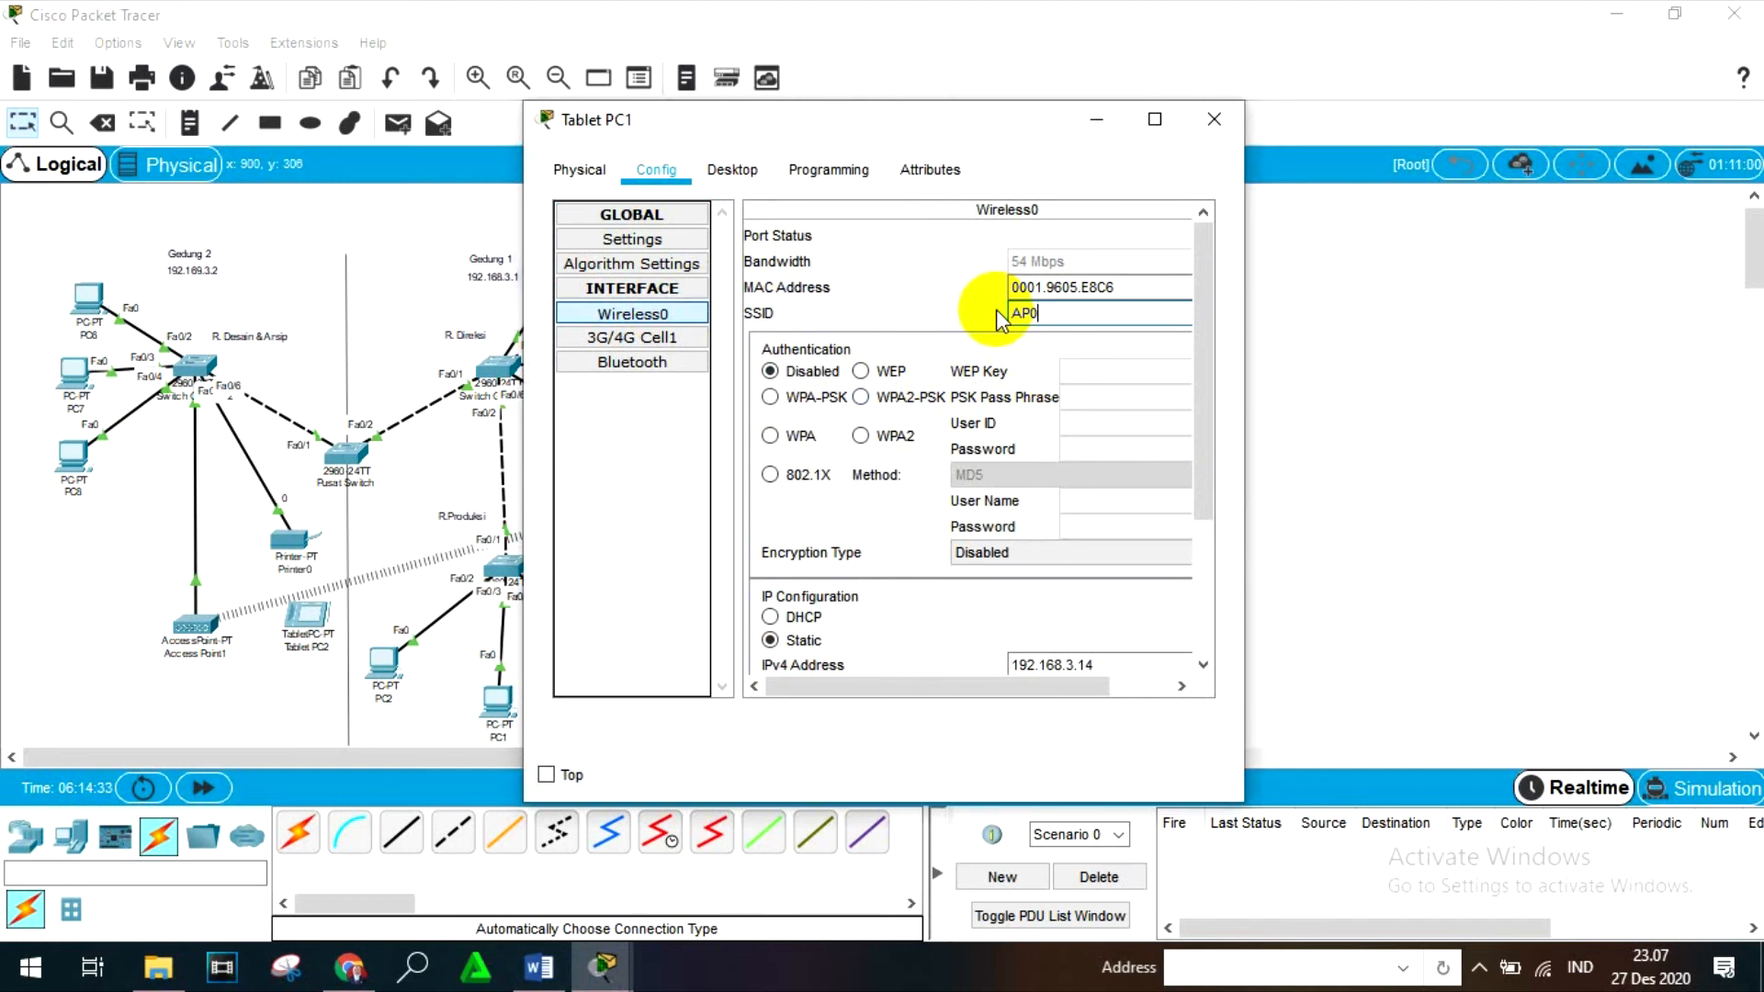
left_click(1216, 131)
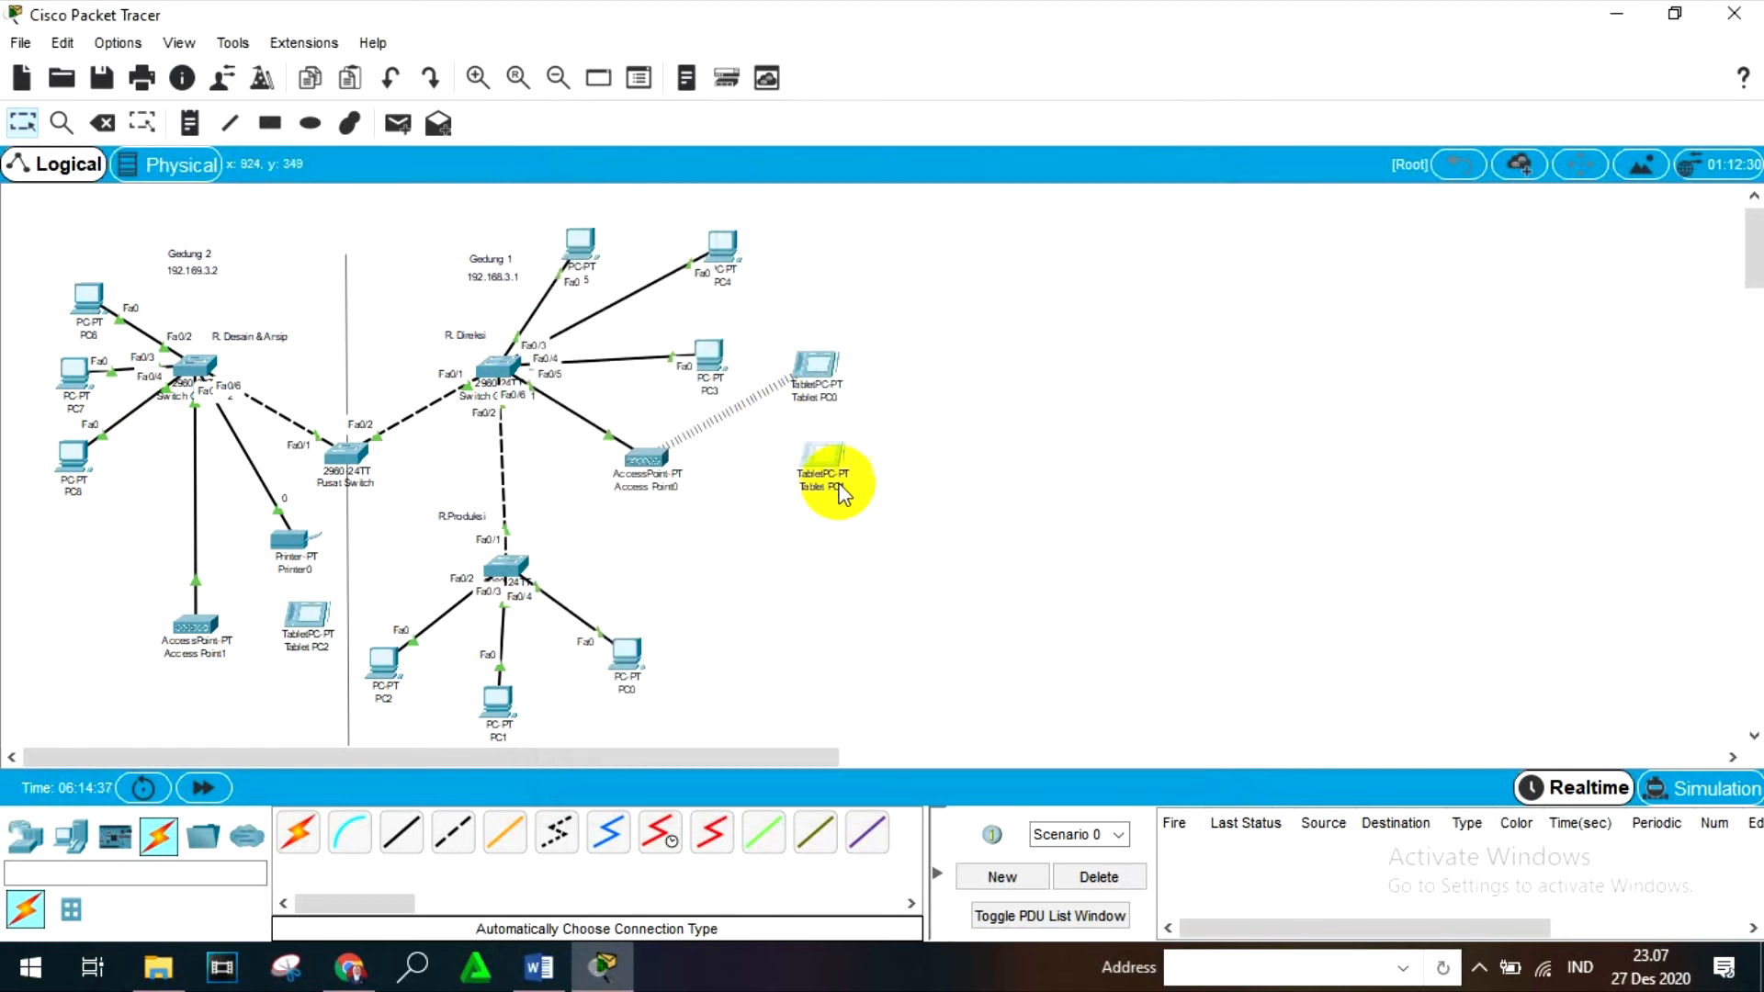
- Check the SSID of Tablet PC2's Wireless0 interface and close the tablet's window
left_click(309, 611)
left_click(651, 178)
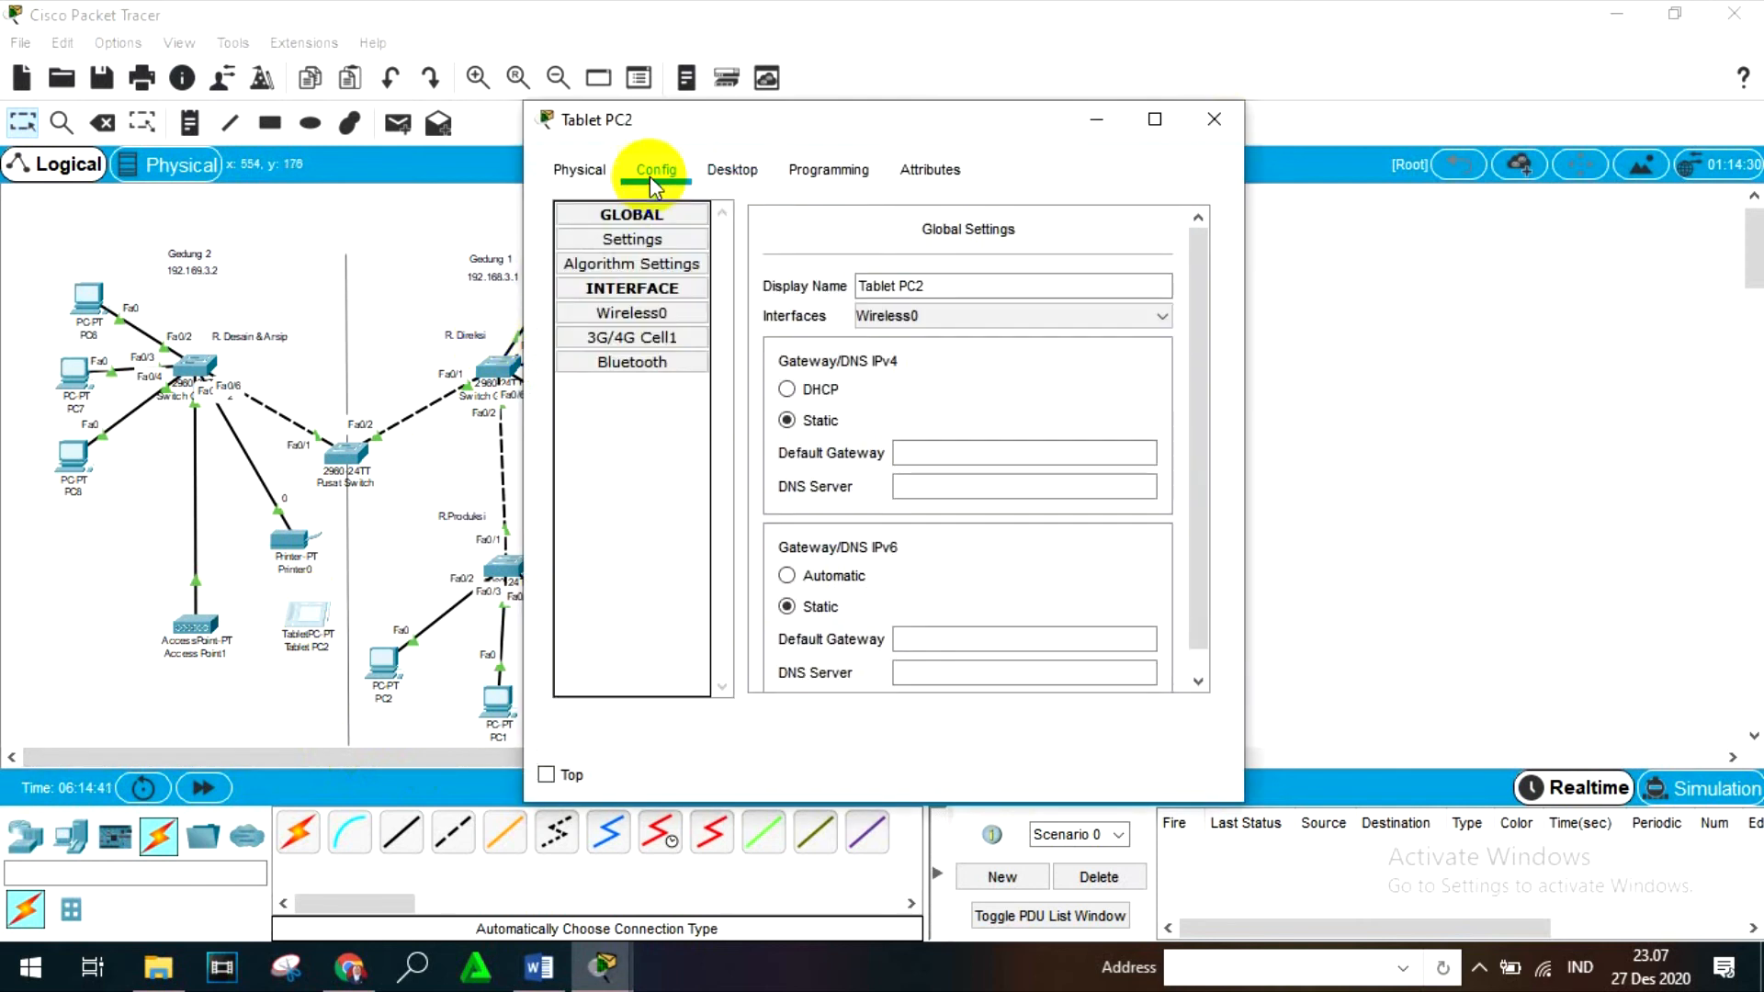
left_click(669, 312)
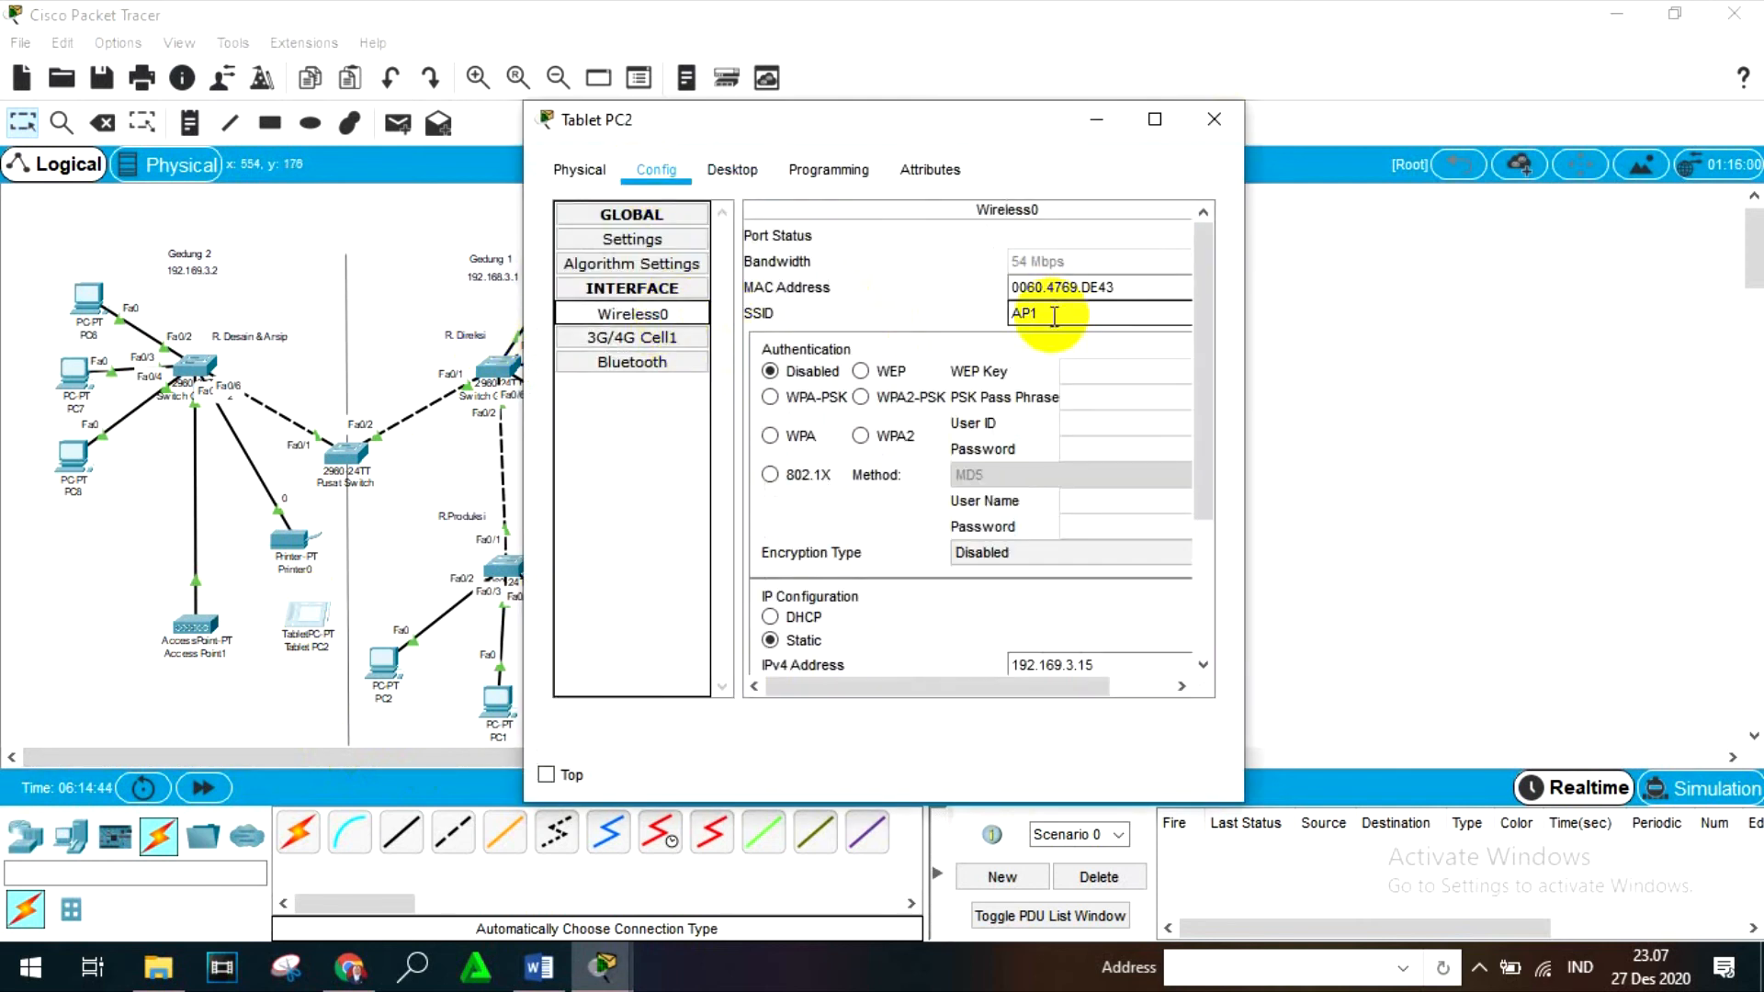
left_click(1215, 122)
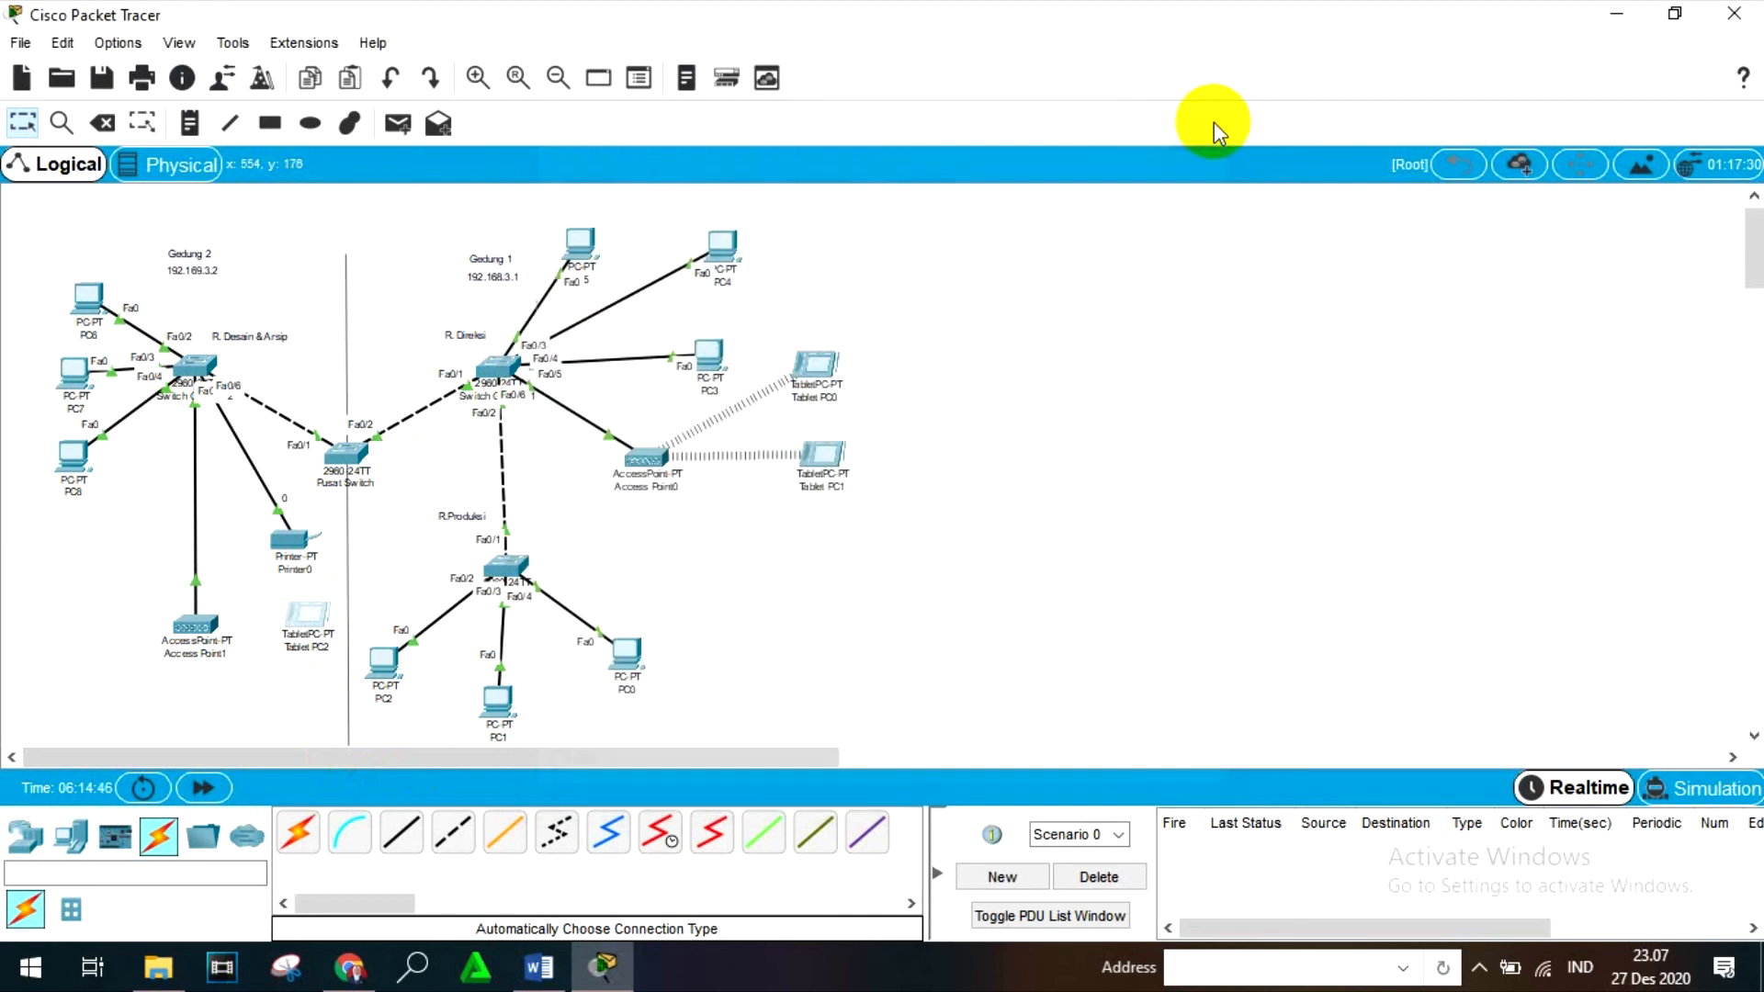
- Set the SSID of Access Point1's Port 1 to AP1, and move Tablet PC2 slightly lower in the workspace
left_click(207, 632)
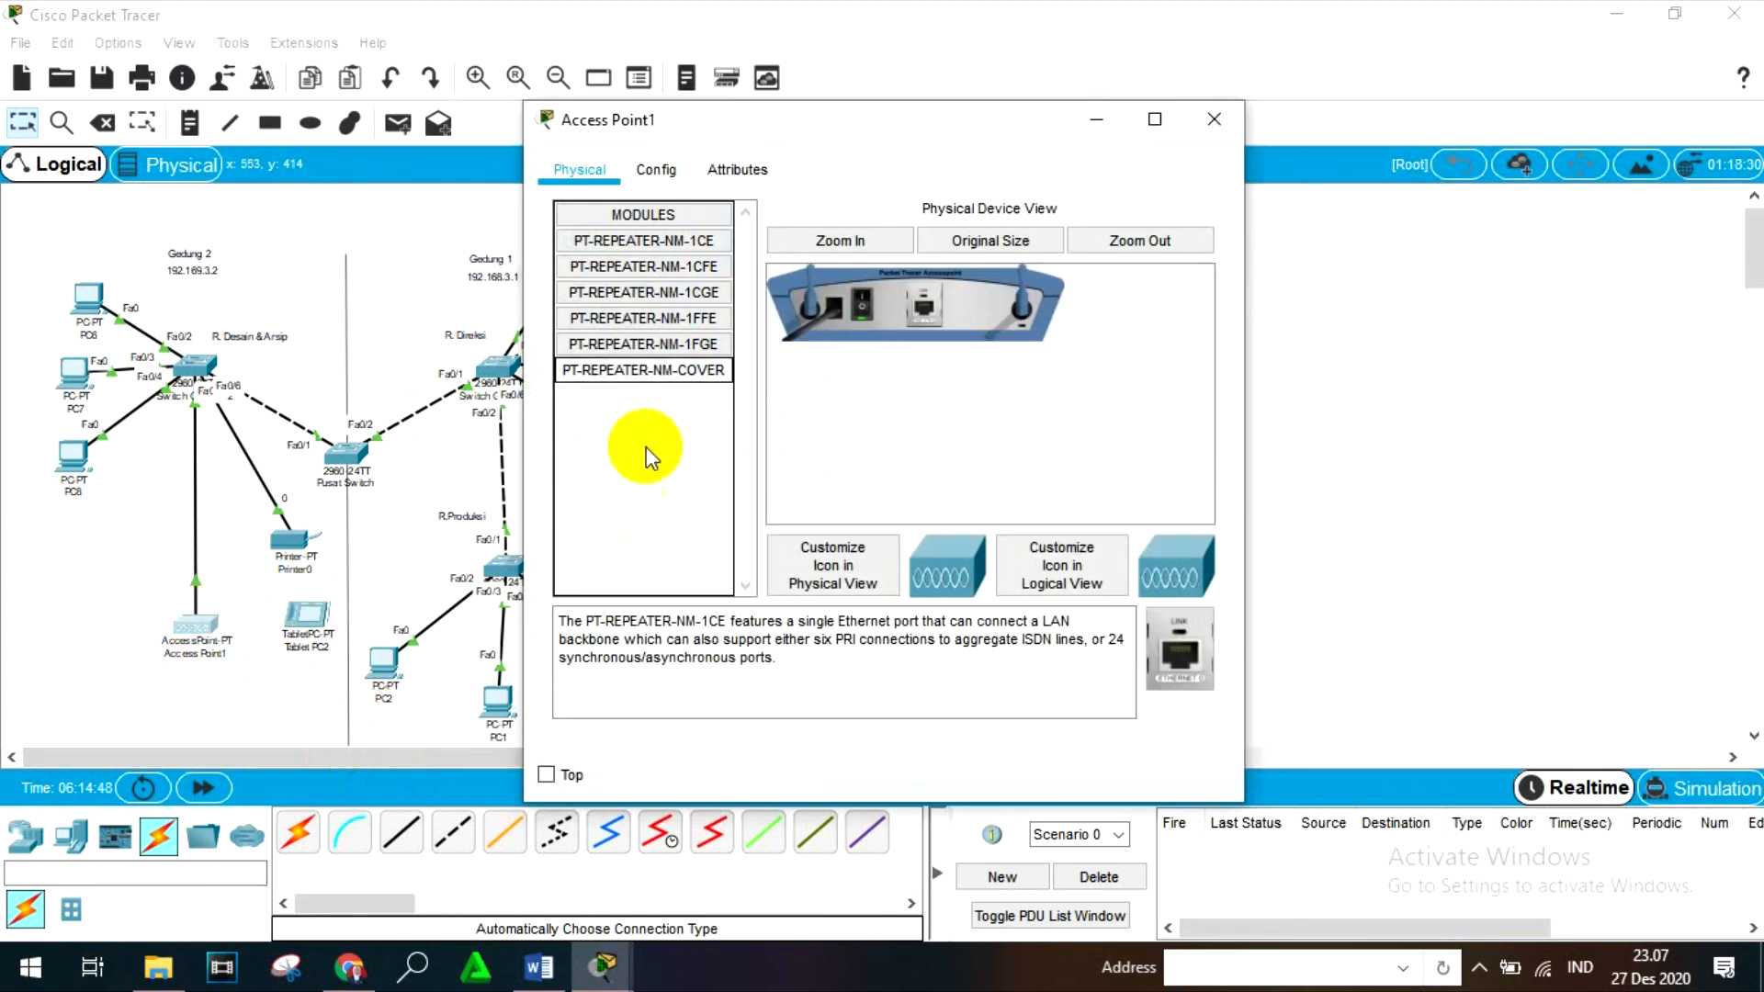
left_click(643, 169)
left_click(610, 288)
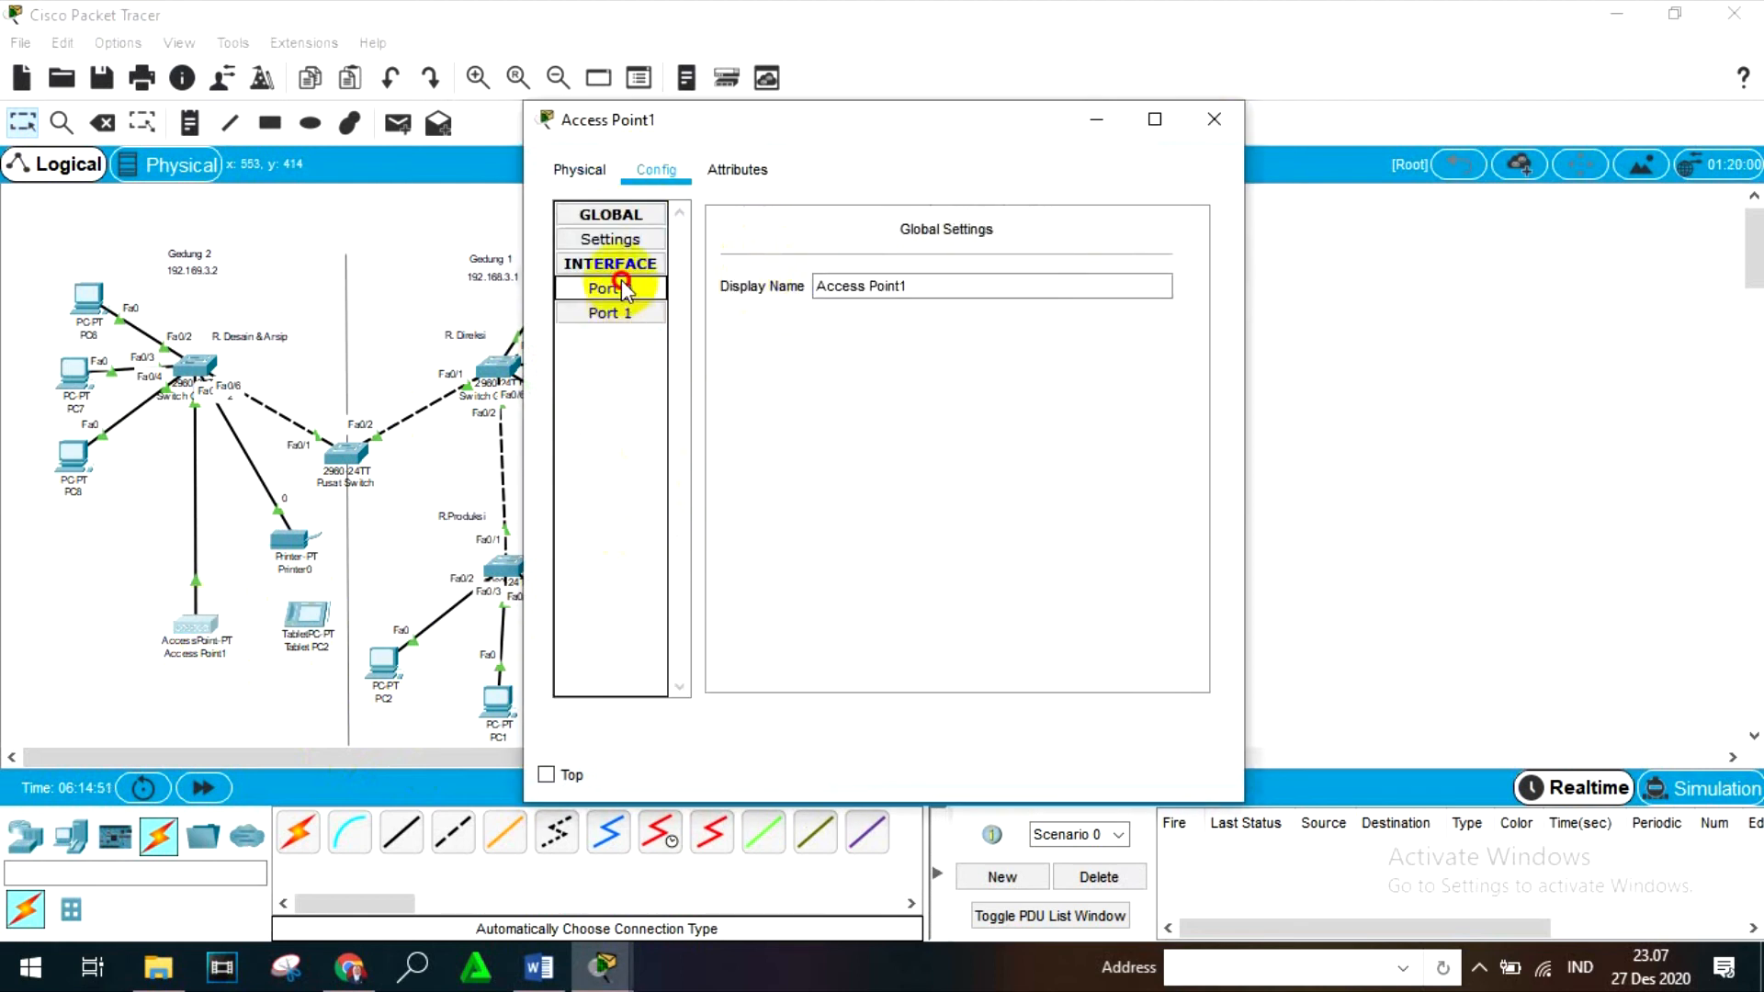
left_click(614, 313)
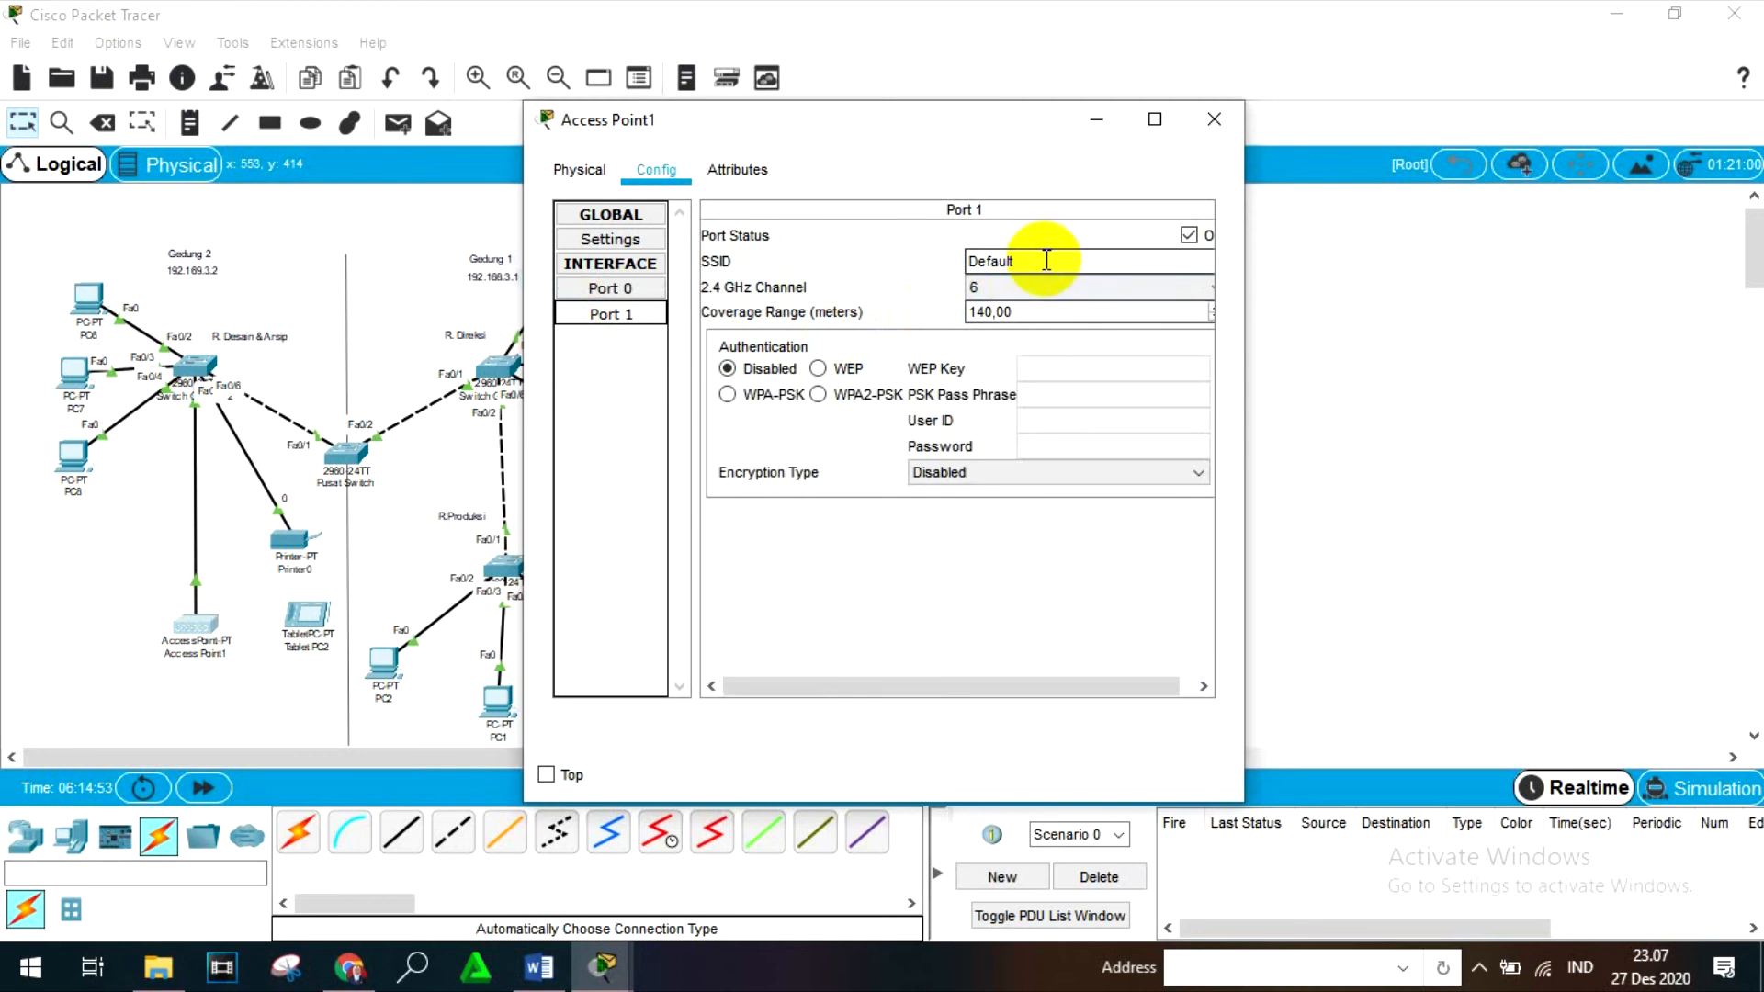
double_click(969, 261)
type("AP1")
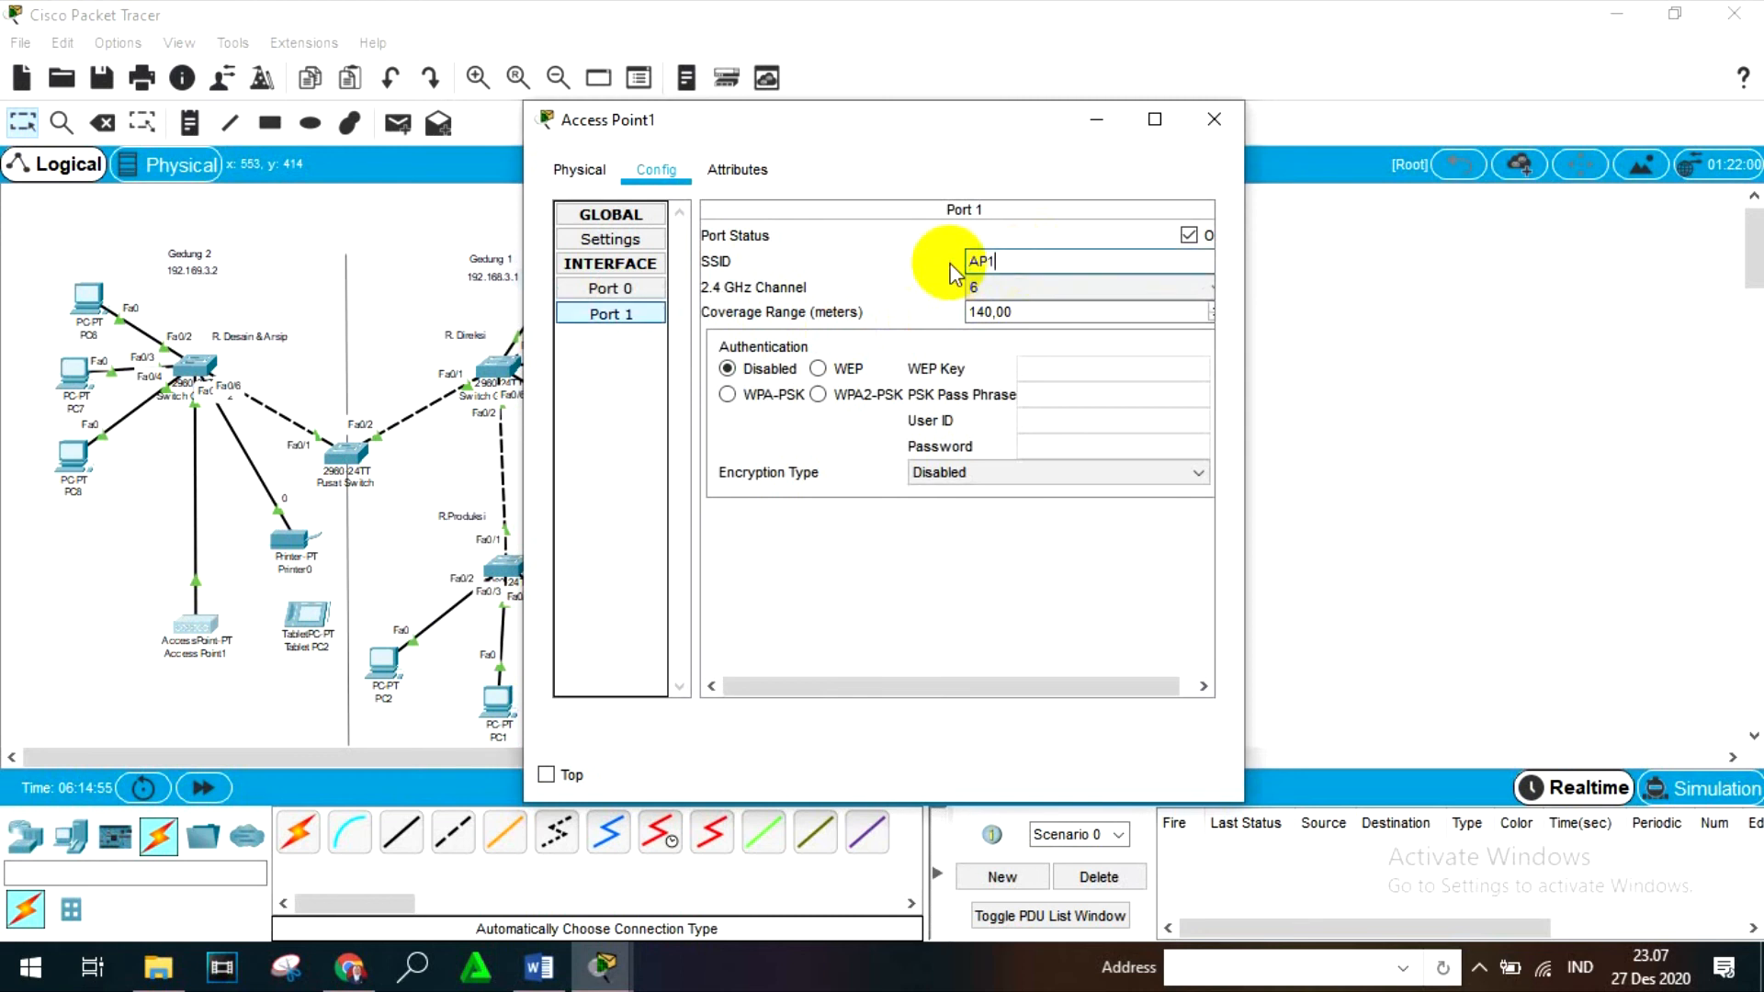
left_click(1232, 114)
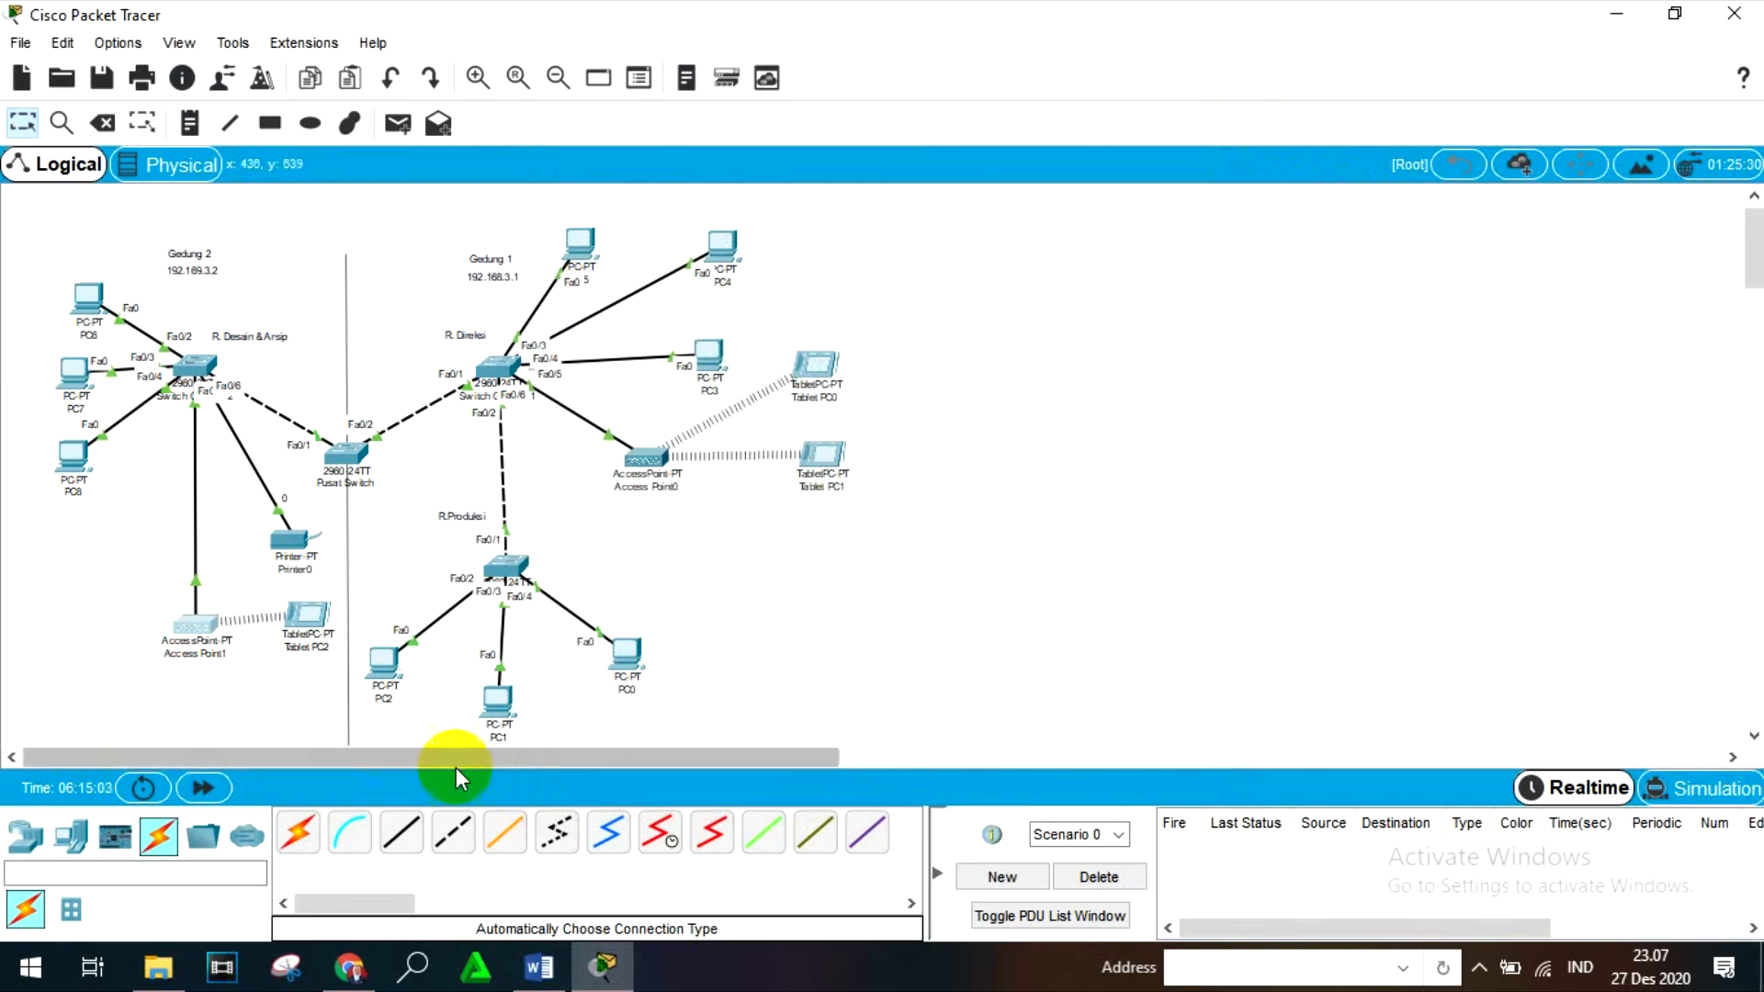
left_click_drag(322, 610, 321, 629)
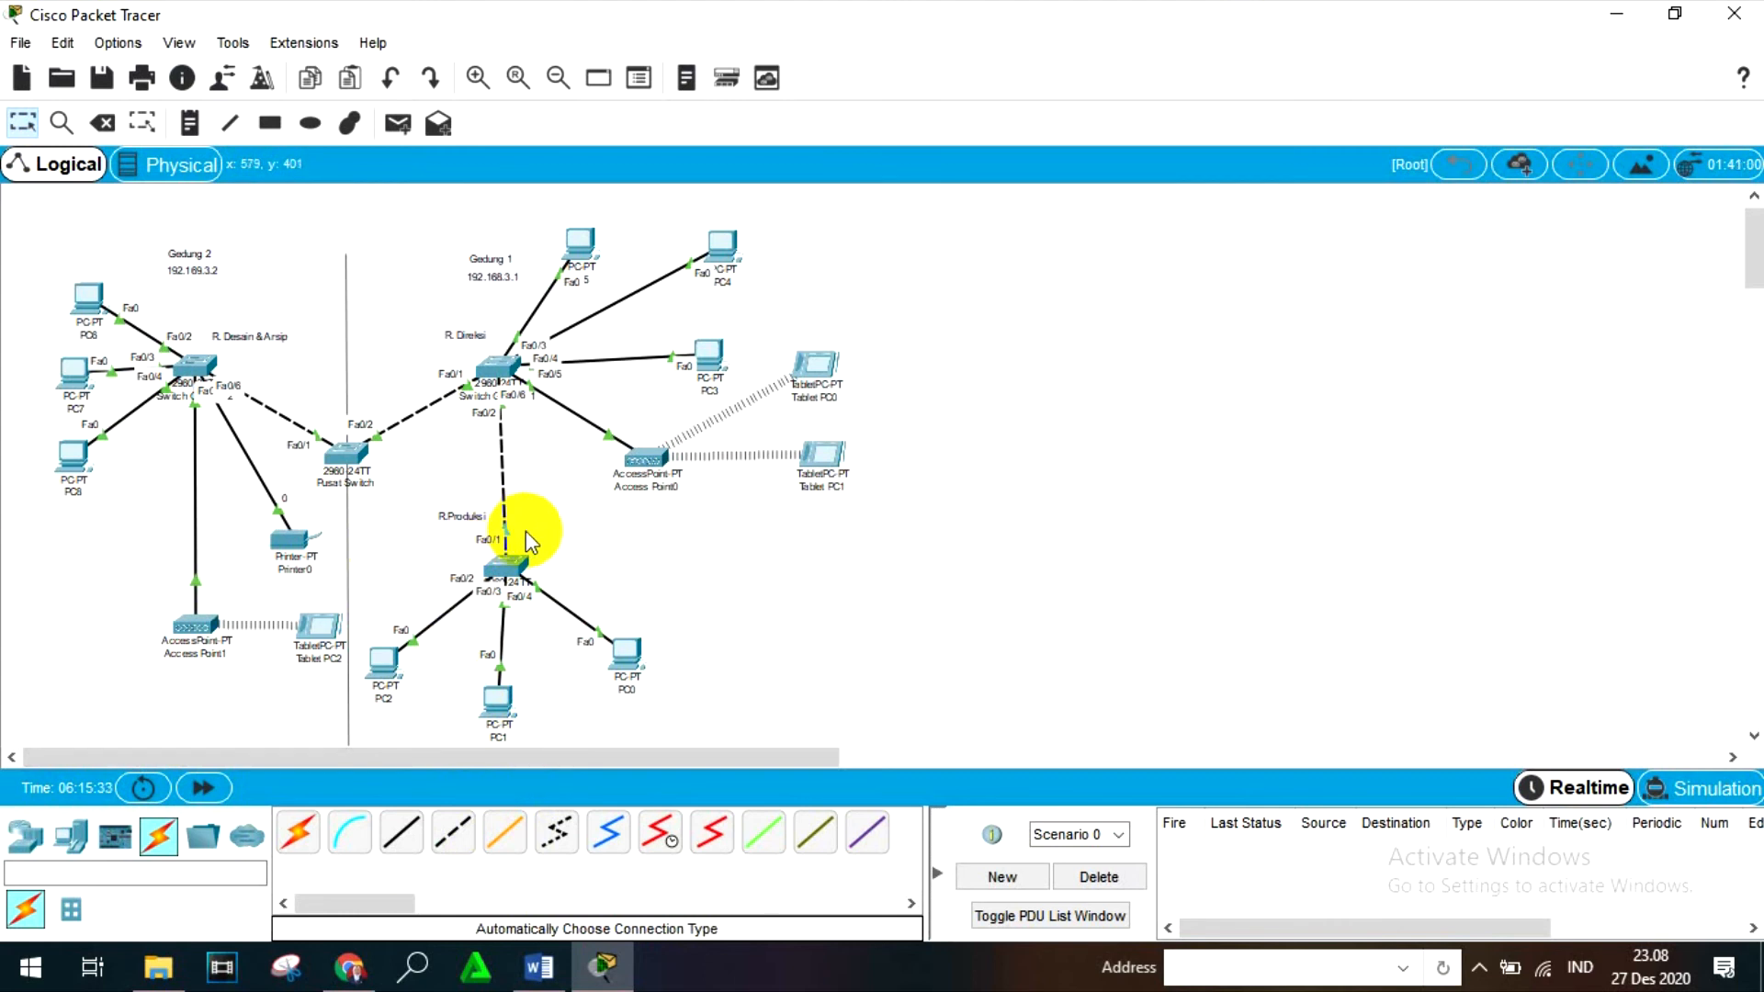
- Open the Command Prompt on Tablet PC0
left_click(824, 358)
left_click_drag(776, 120, 871, 143)
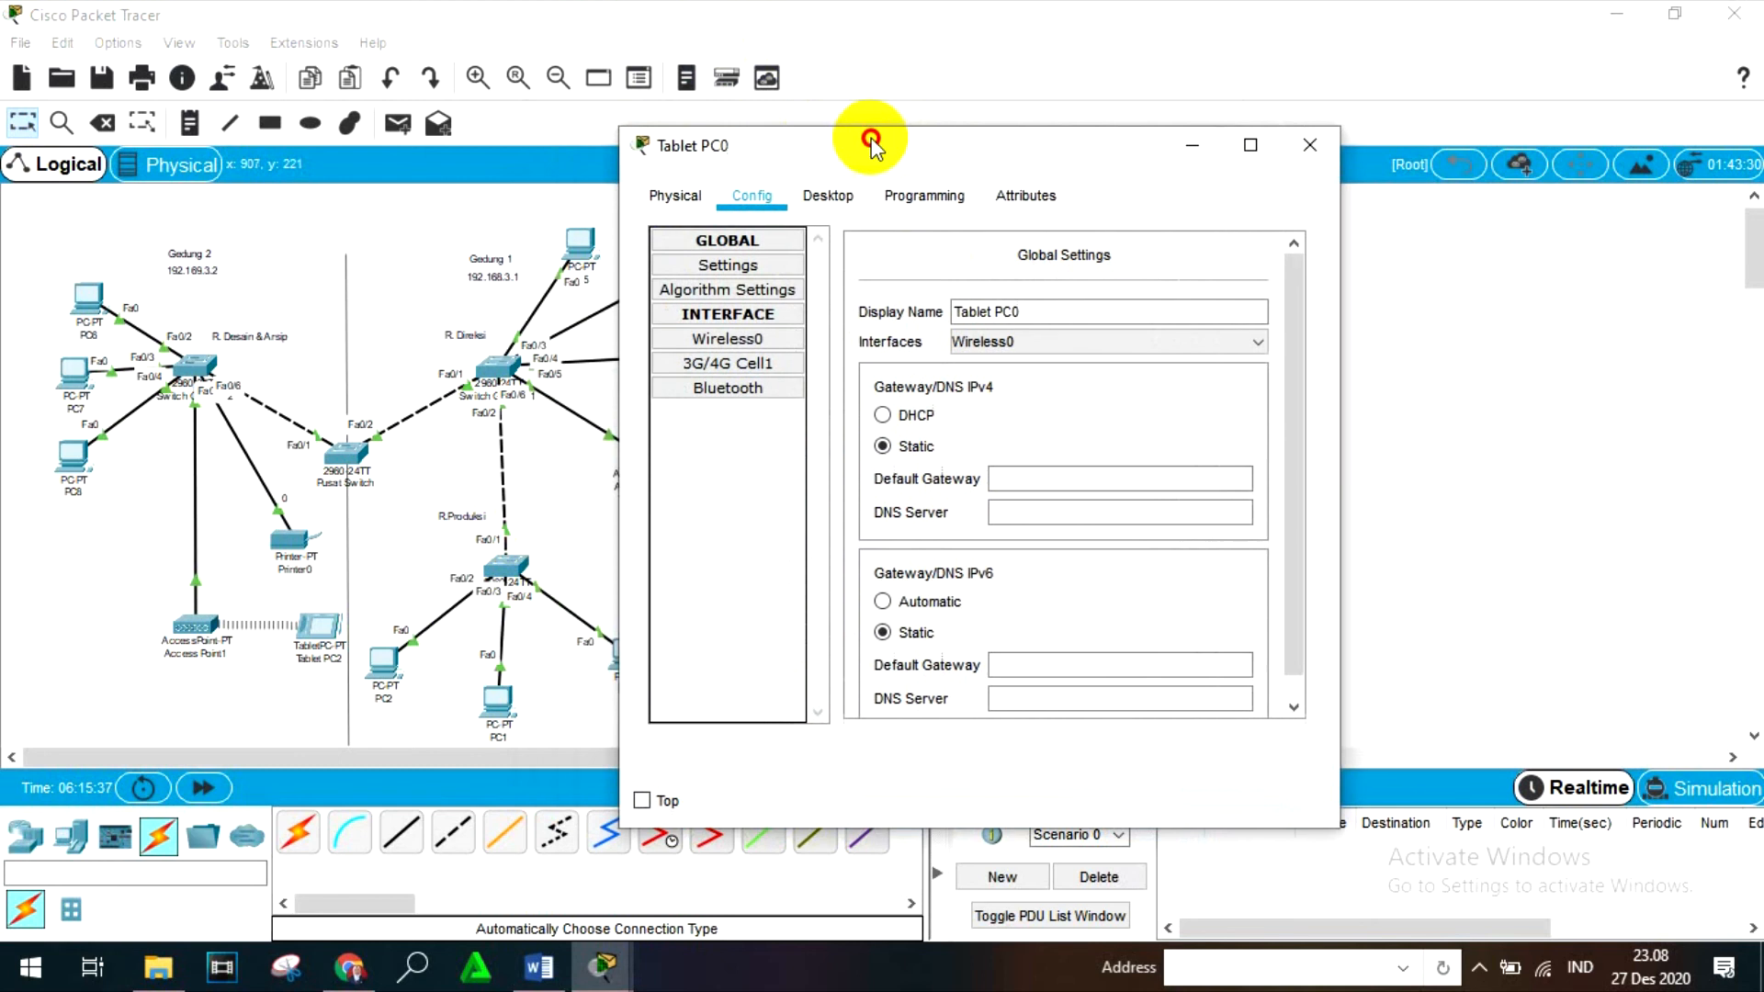
left_click(755, 267)
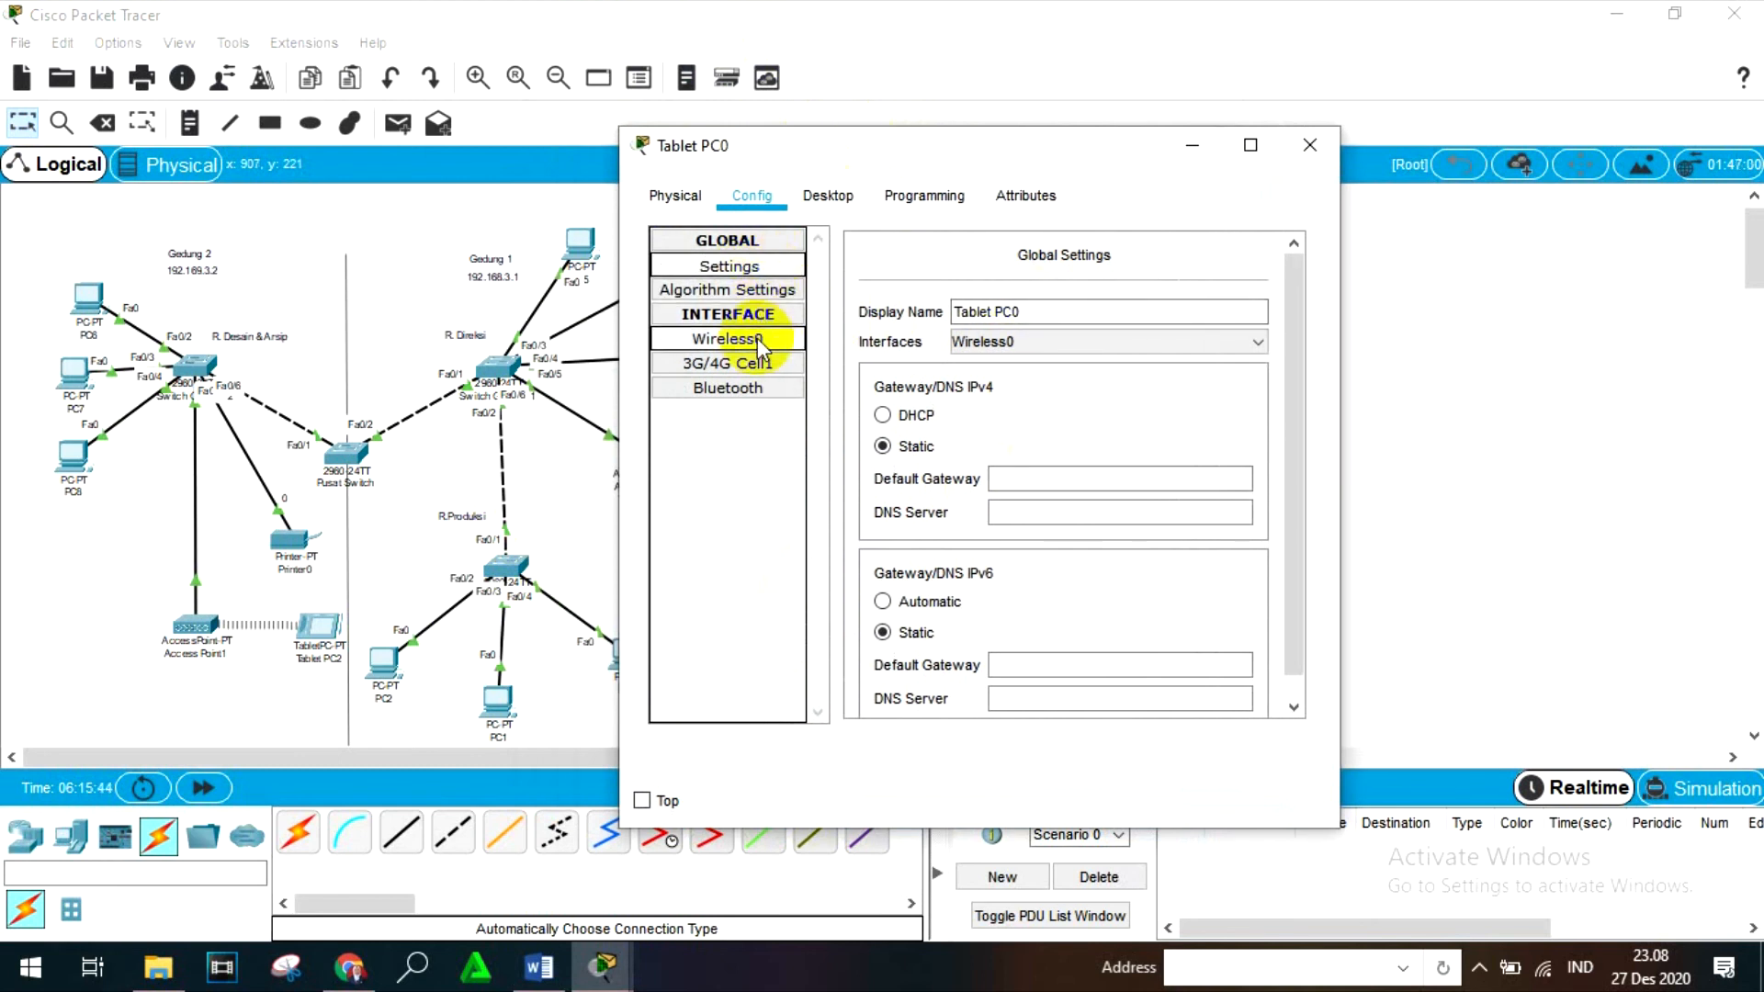
left_click(832, 199)
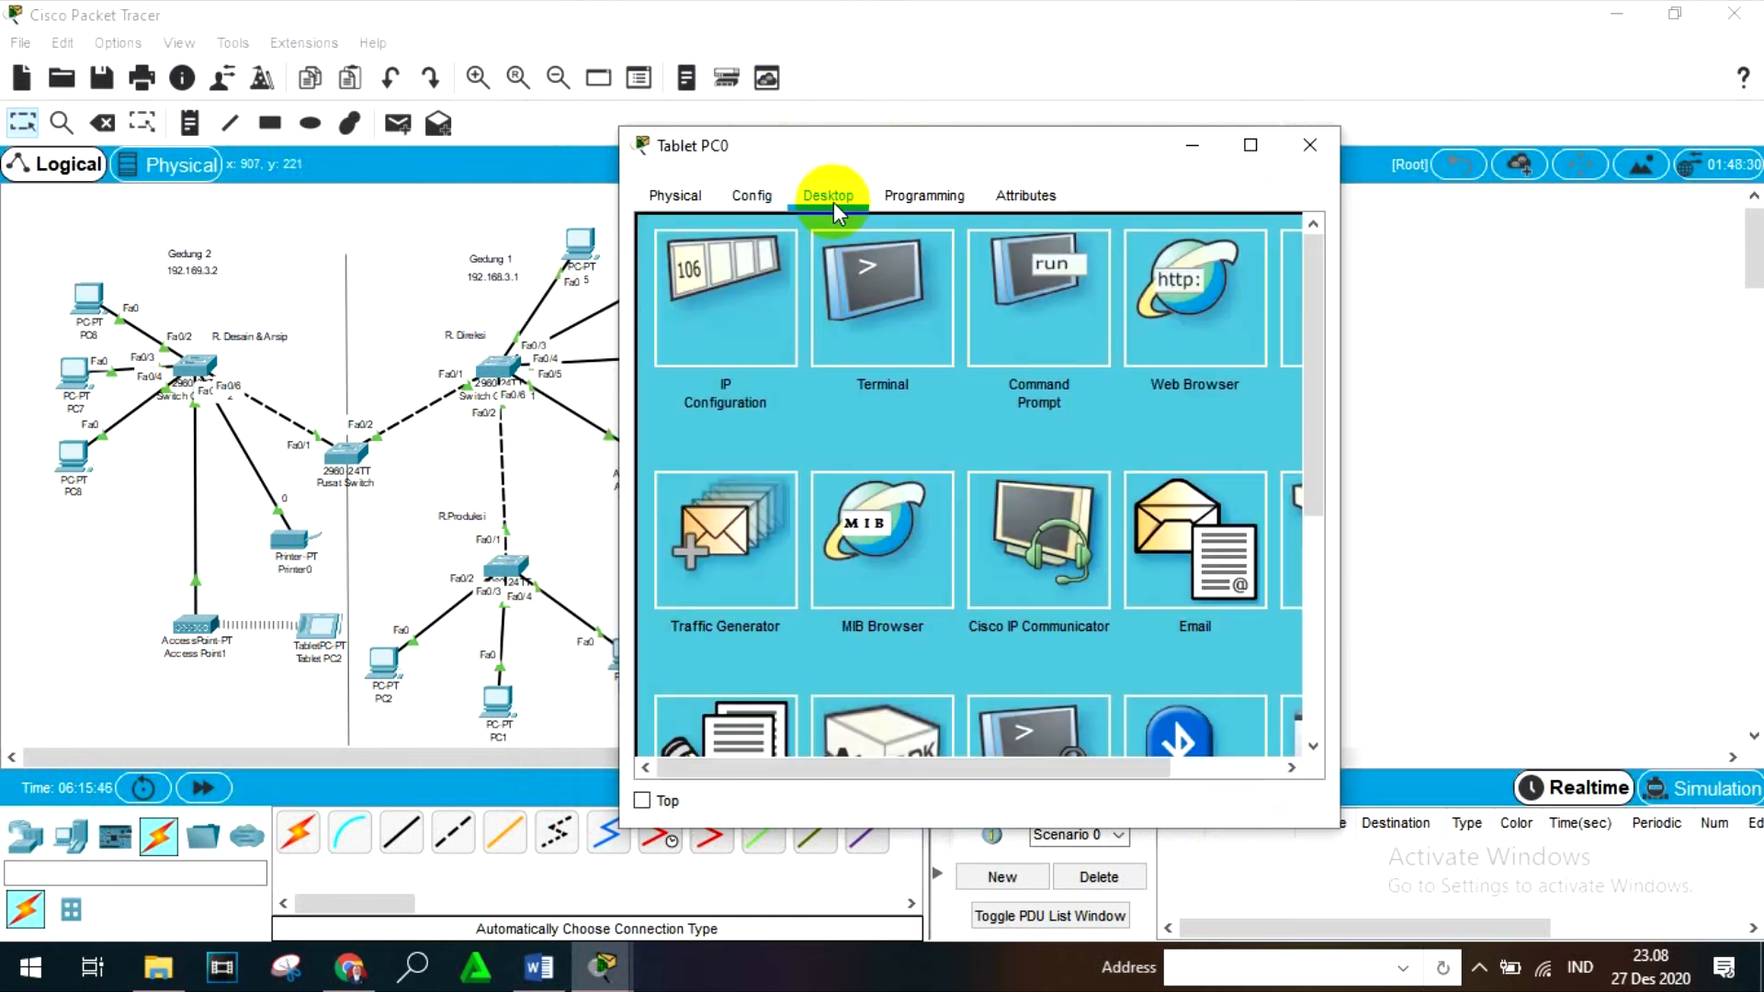
left_click(1038, 340)
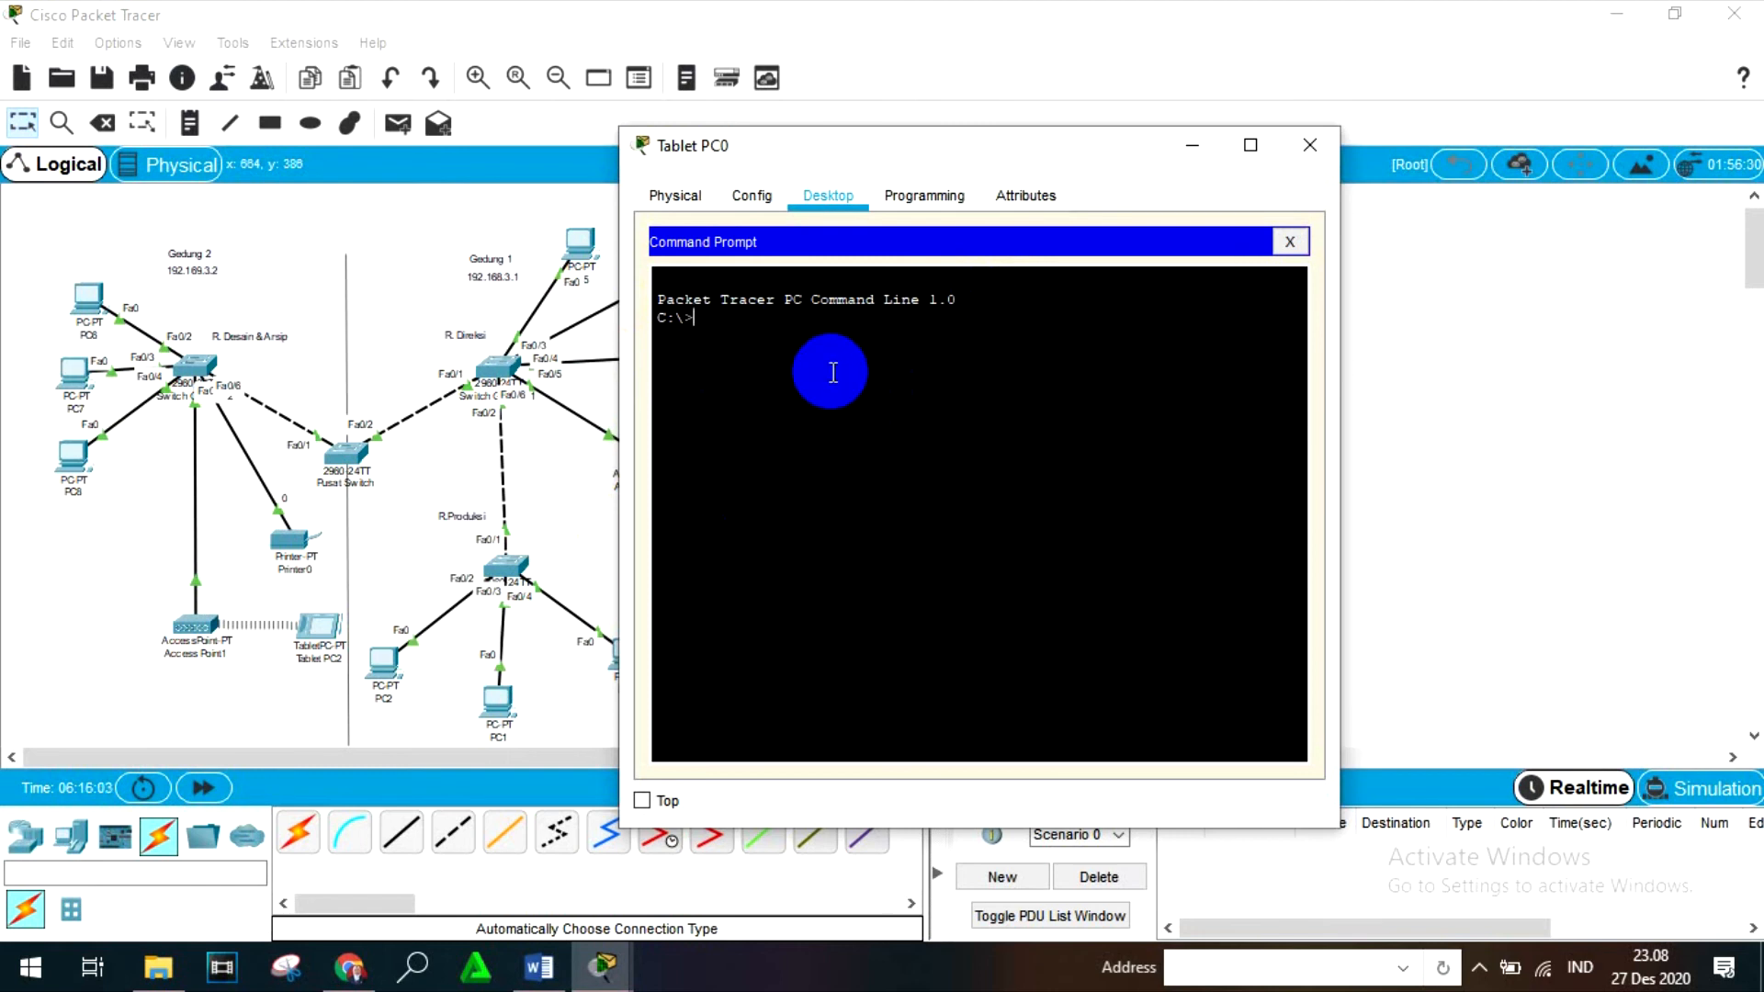
- Run ipconfig on Tablet PC0 and examine the IPv4 address of its Wireless0 connection
key("Return")
type("IP")
key("BackSpace")
key("BackSpace")
type("ipconfig")
key("Return")
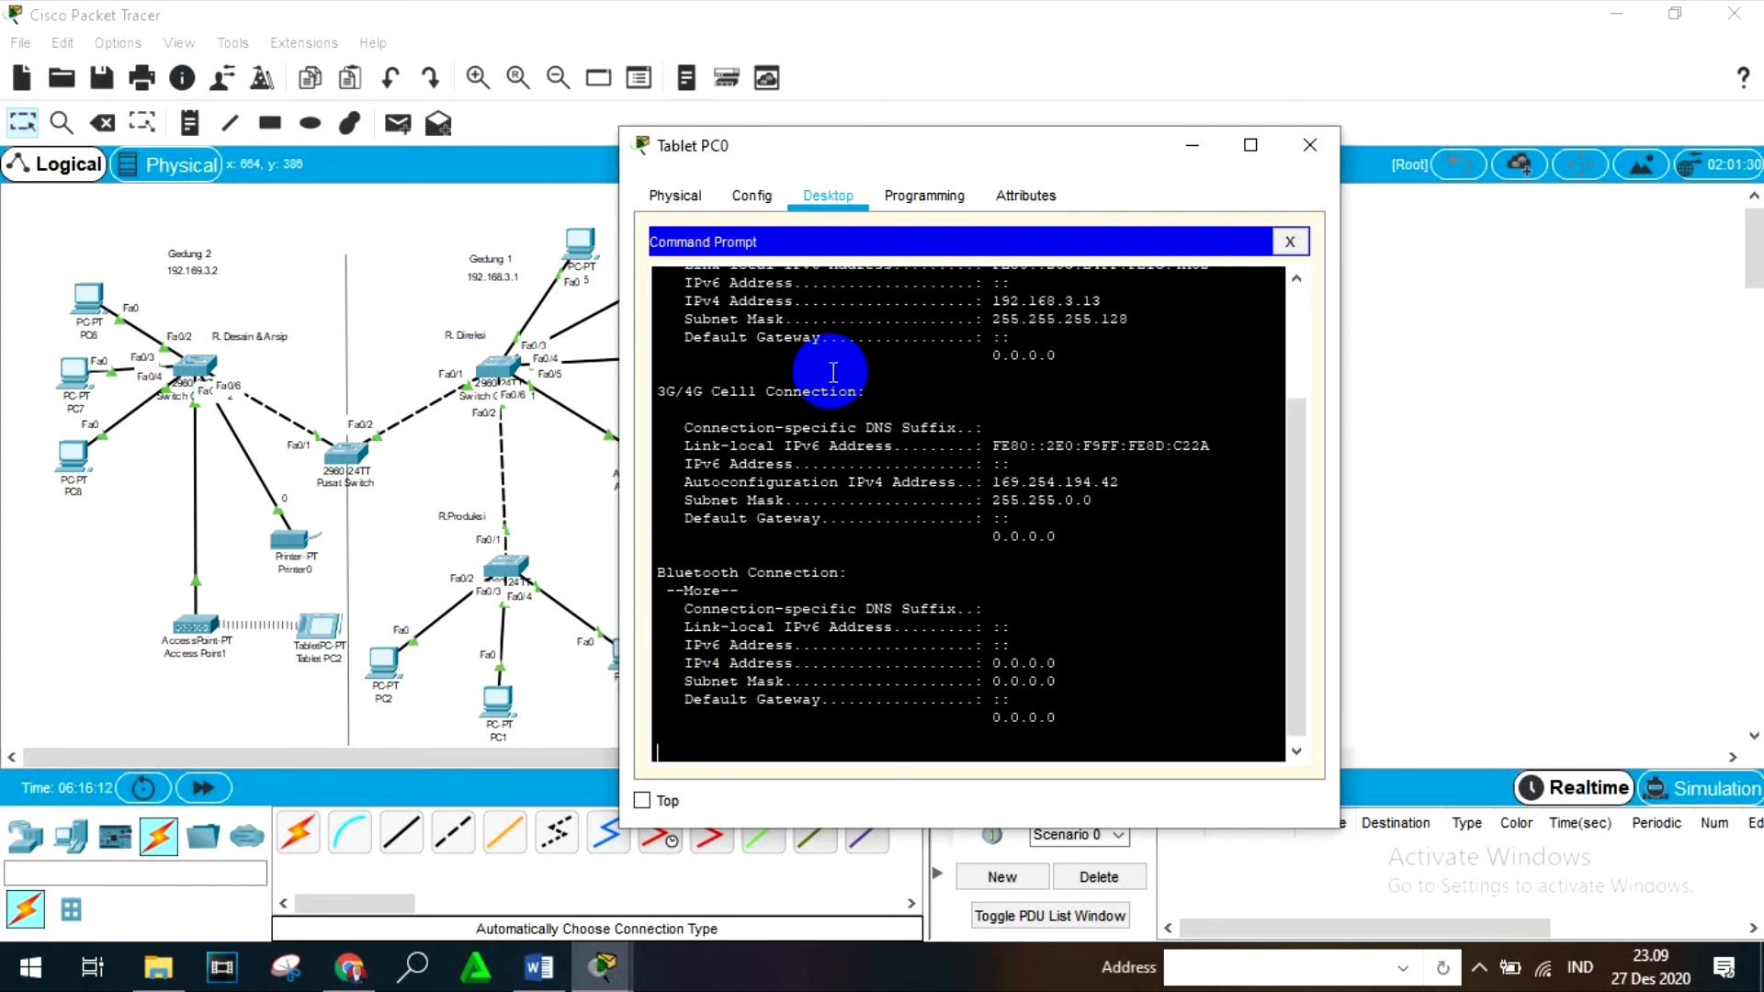
scroll(833, 367, "up", 3)
left_click(1111, 456)
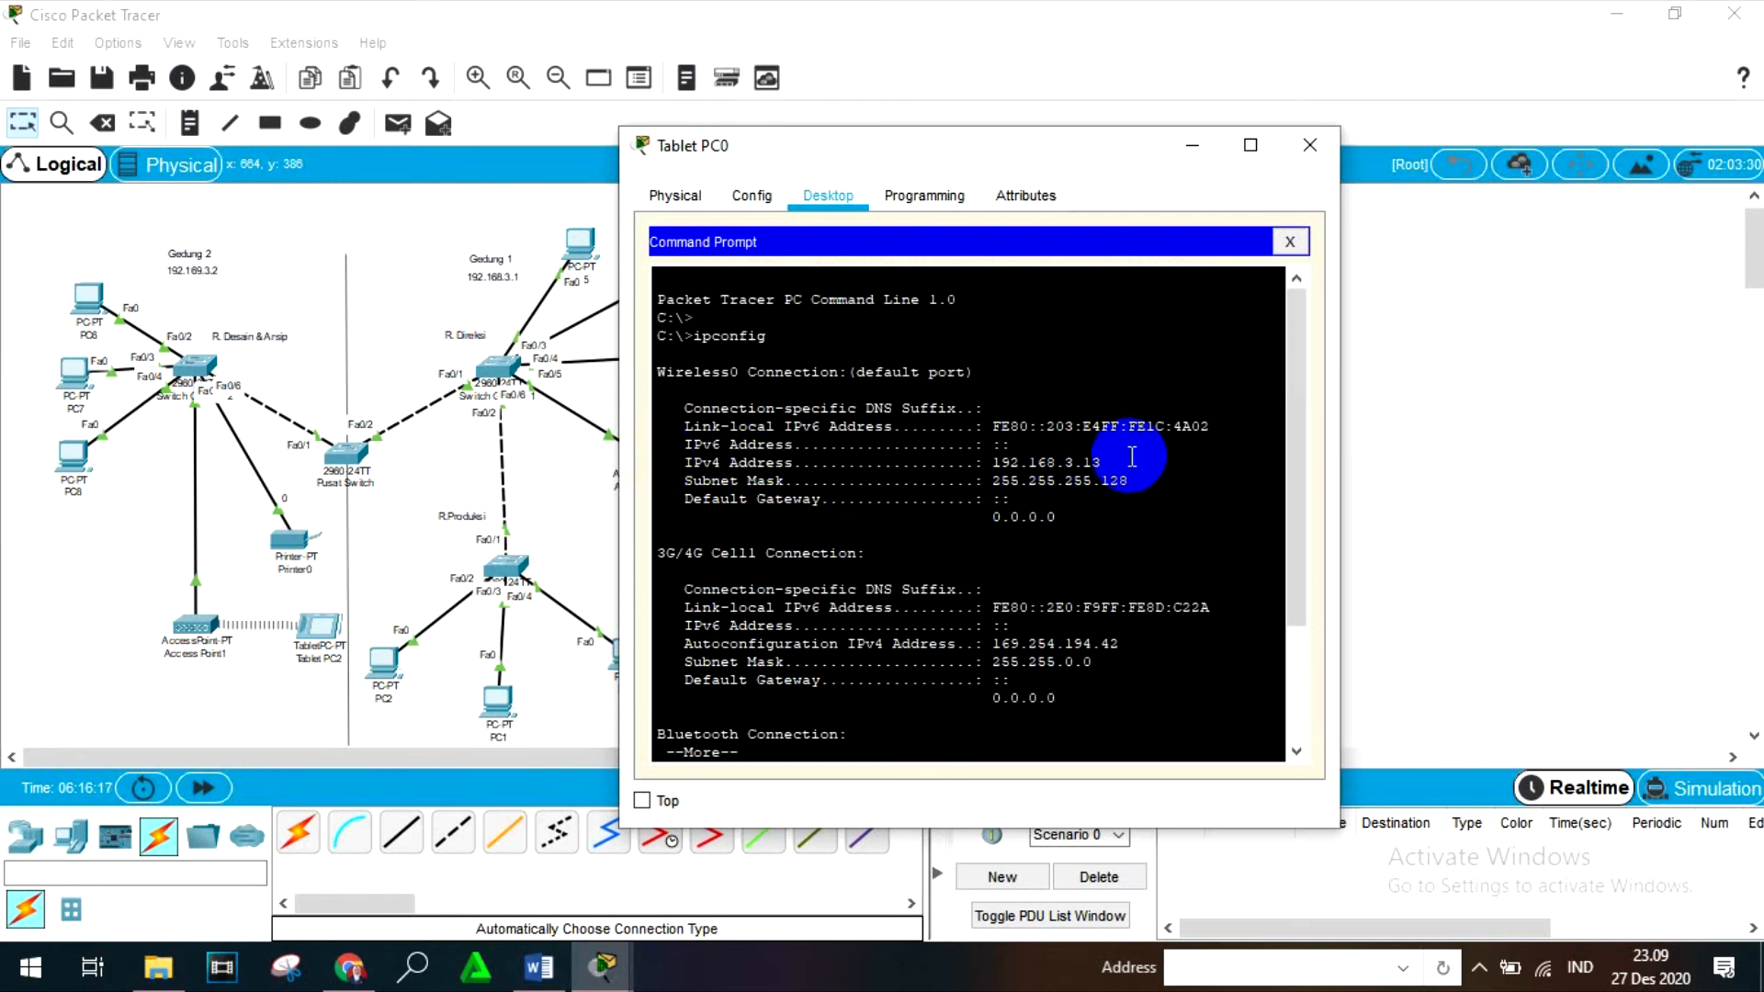
left_click_drag(1114, 460, 989, 459)
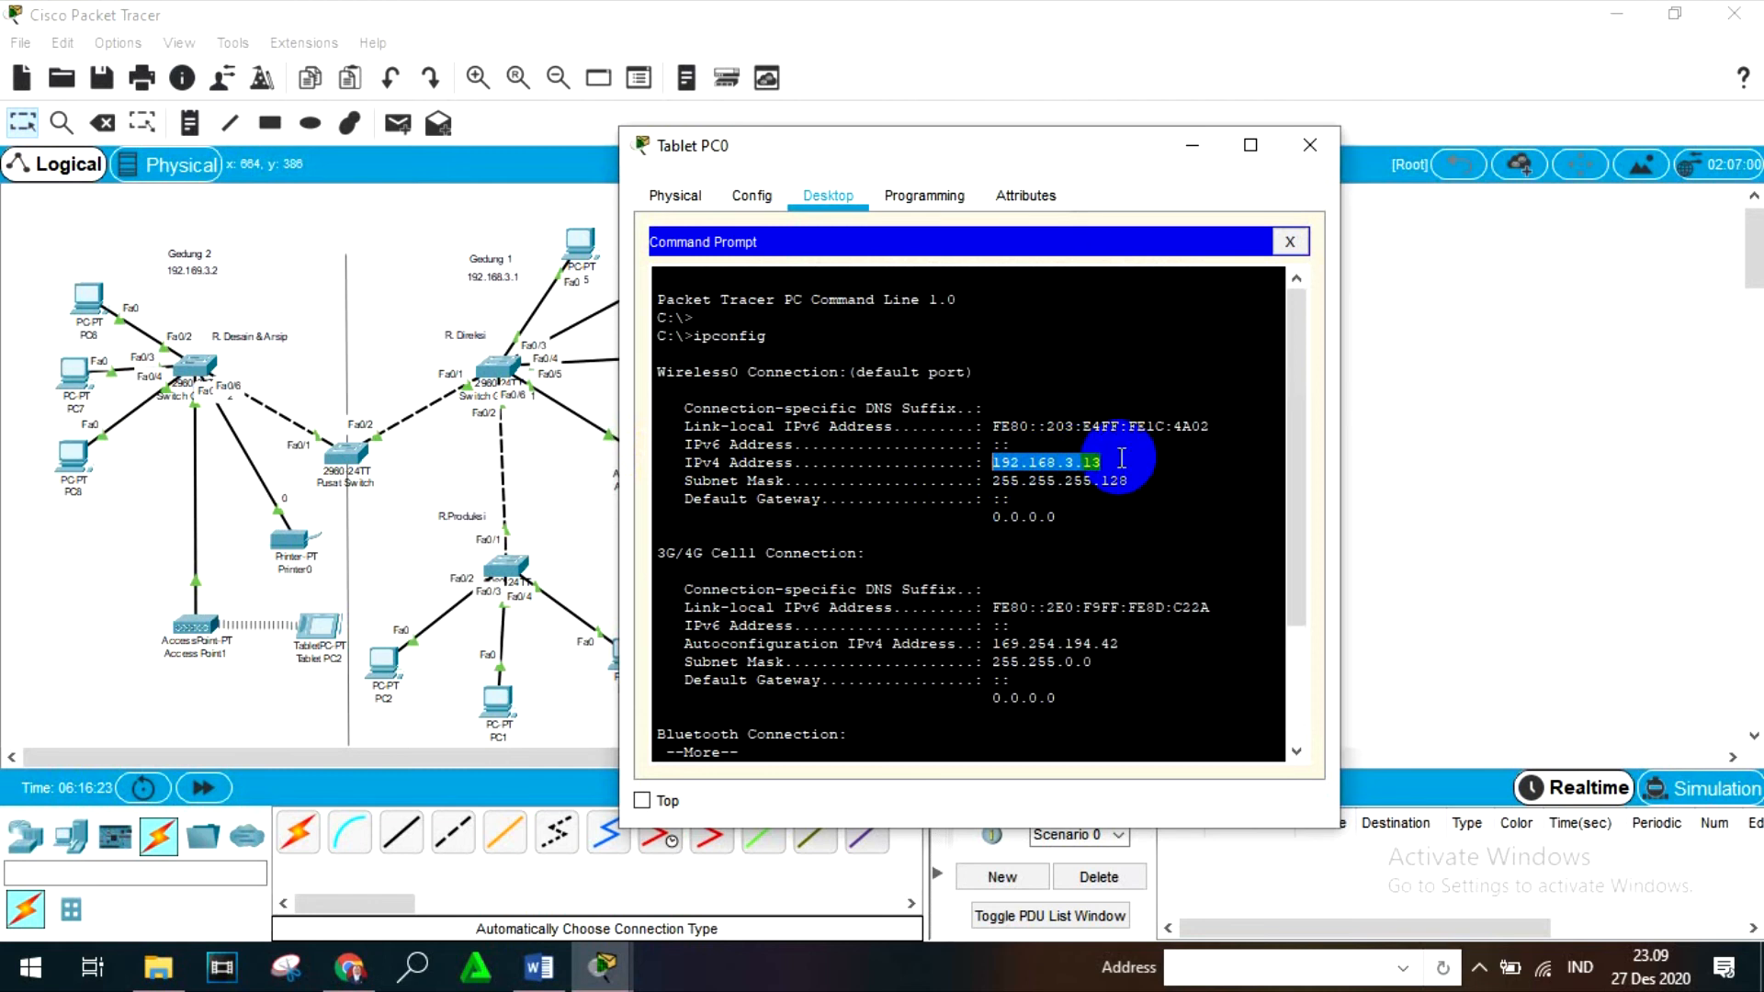
left_click(1048, 458)
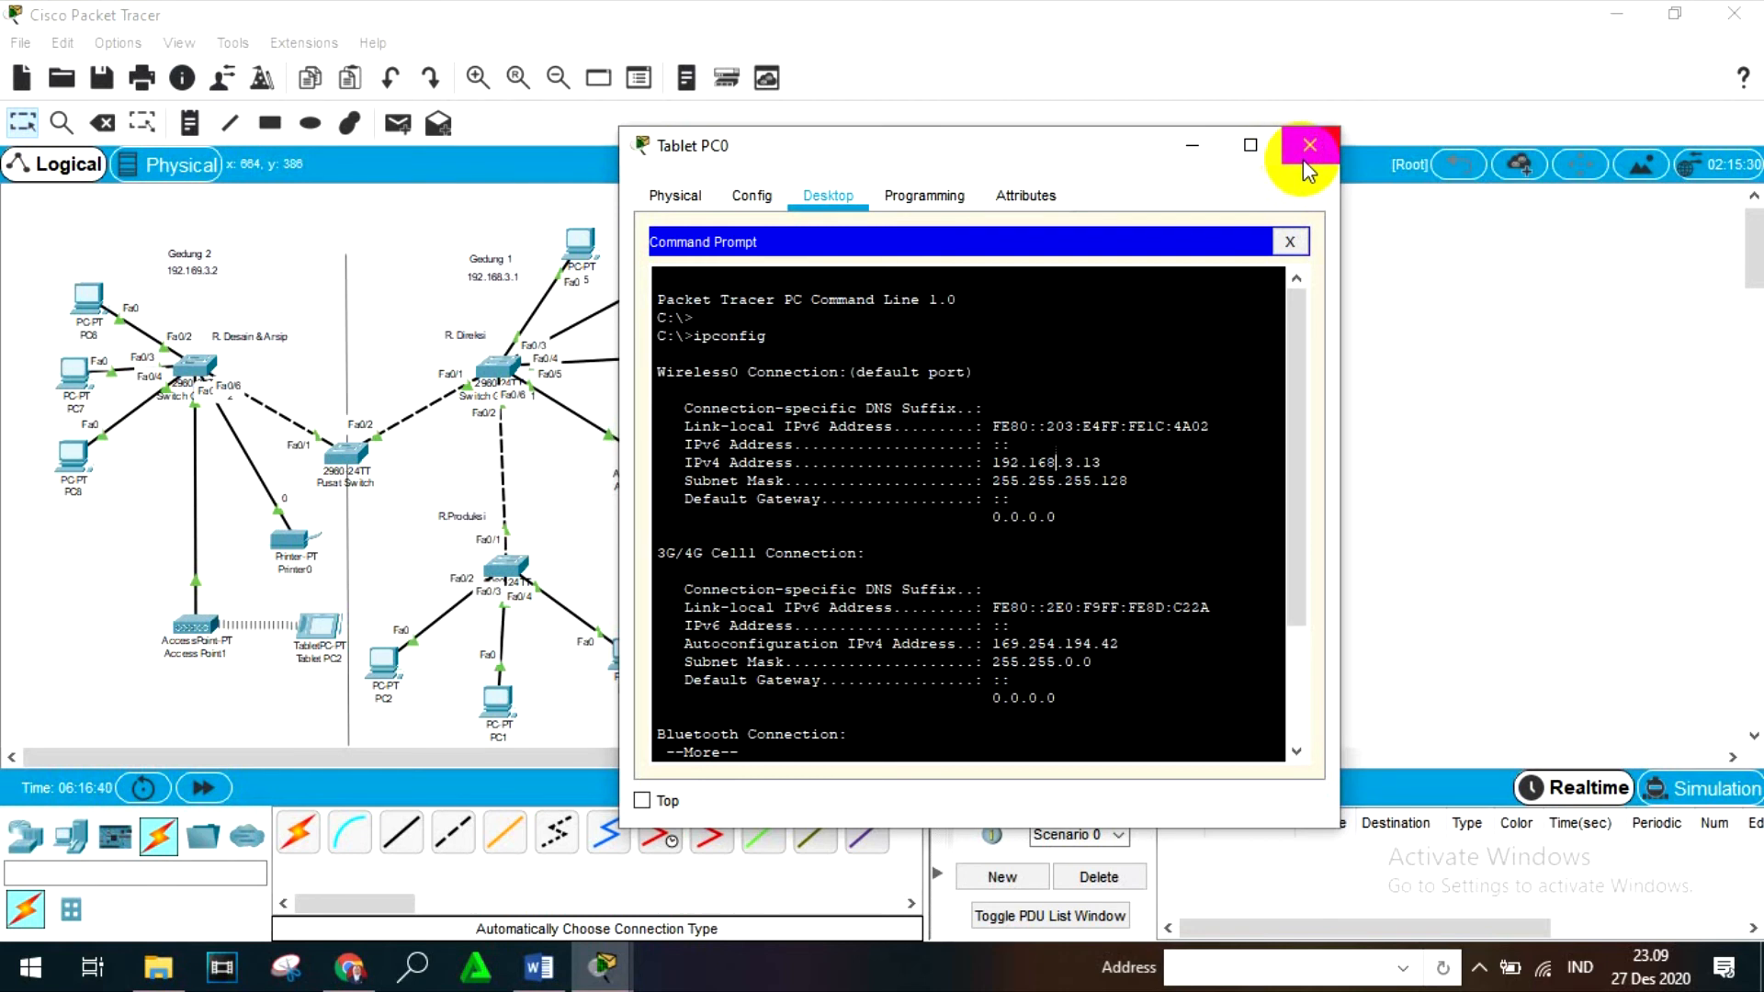
- Ping 192.168.3.13 from Tablet PC0's Command Prompt and close the tablet's window
scroll(1010, 542, "down", 3)
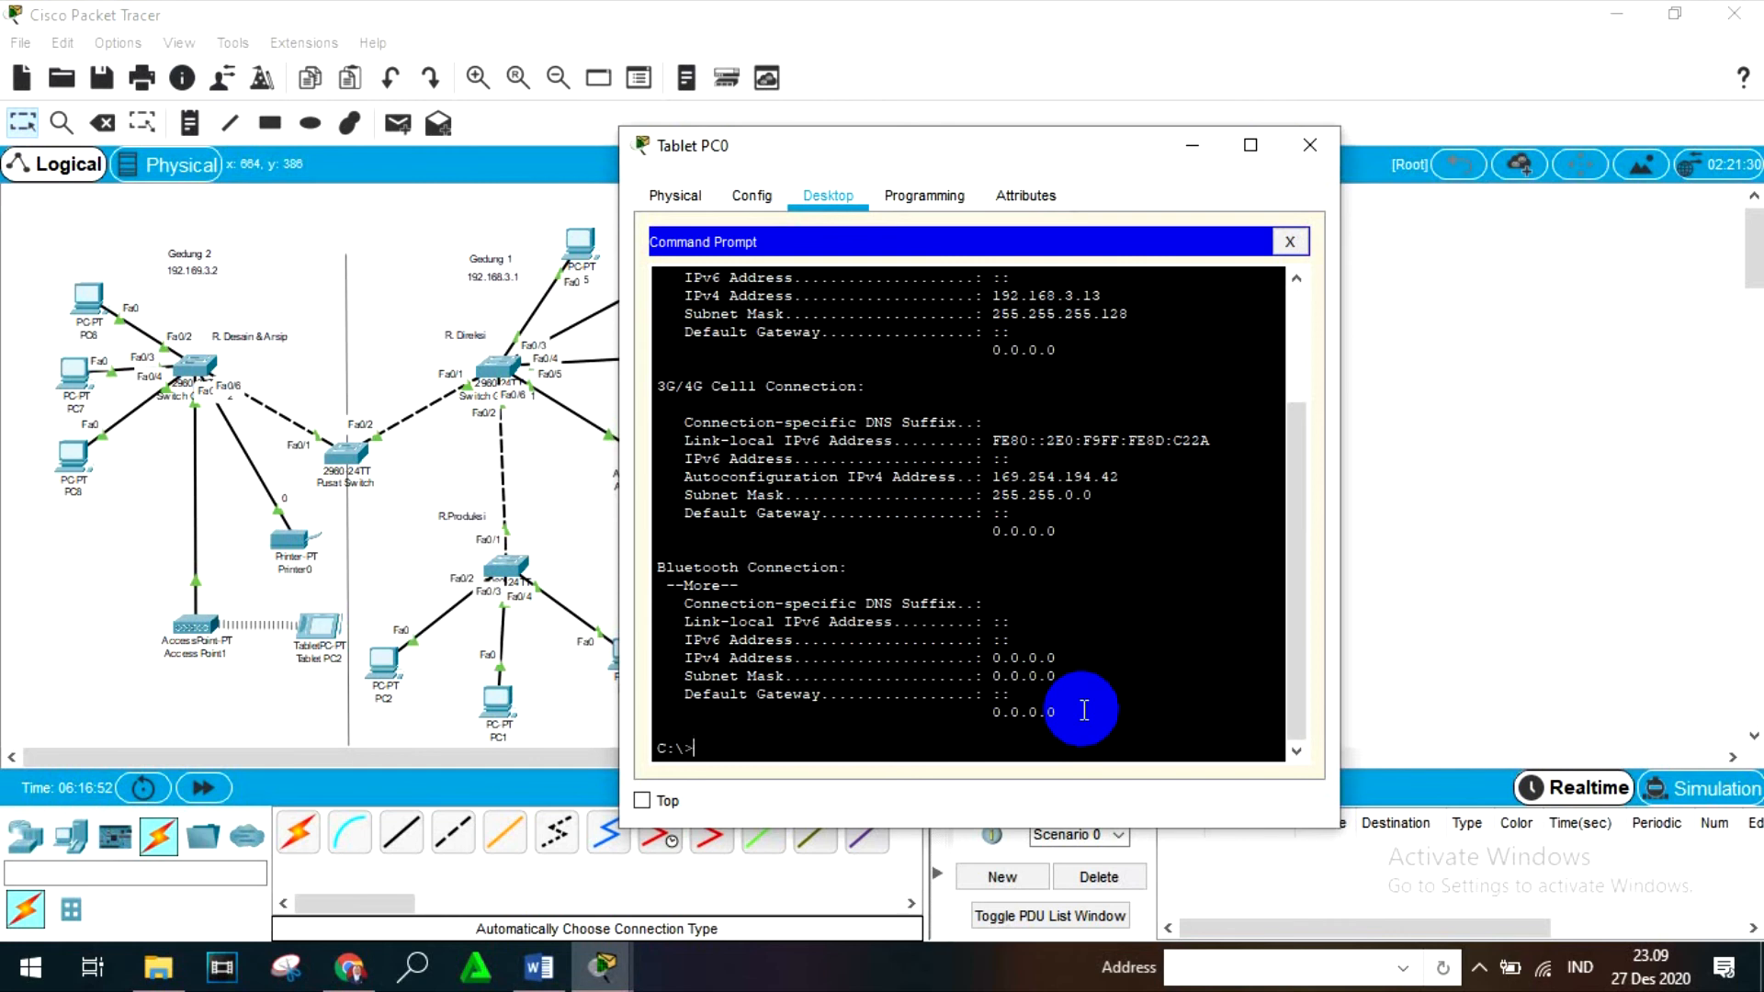
type("ping 192.168.")
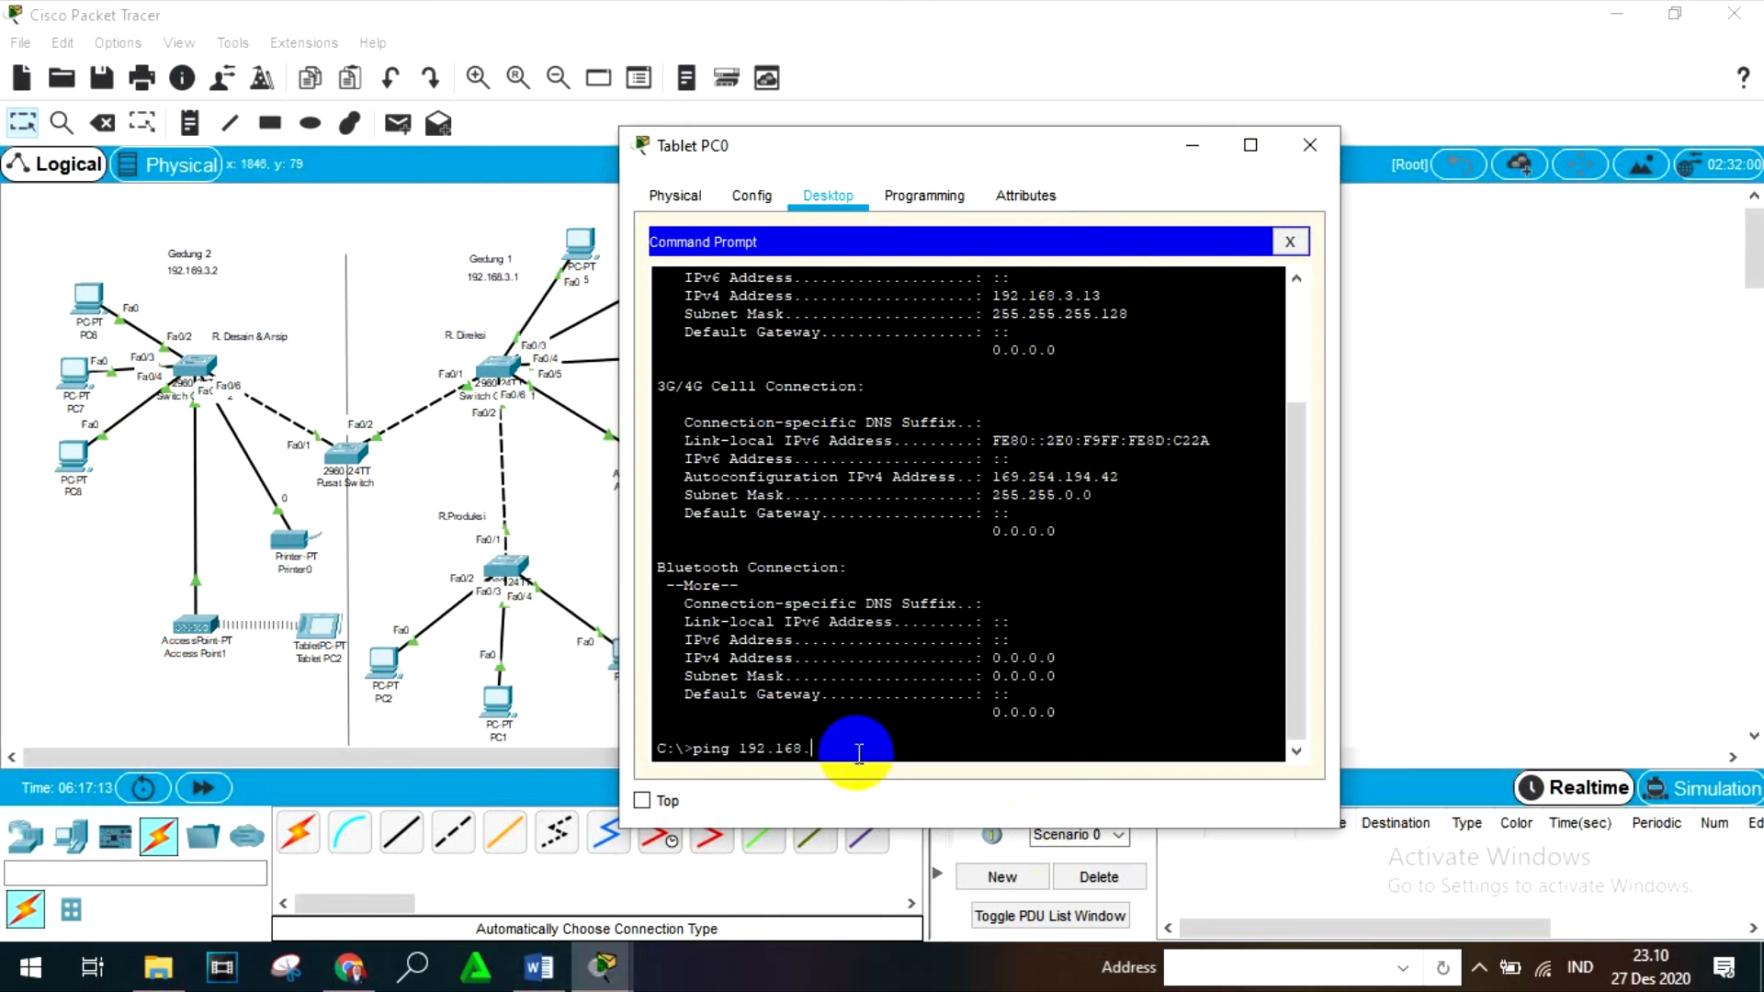
type("3.13")
key("Return")
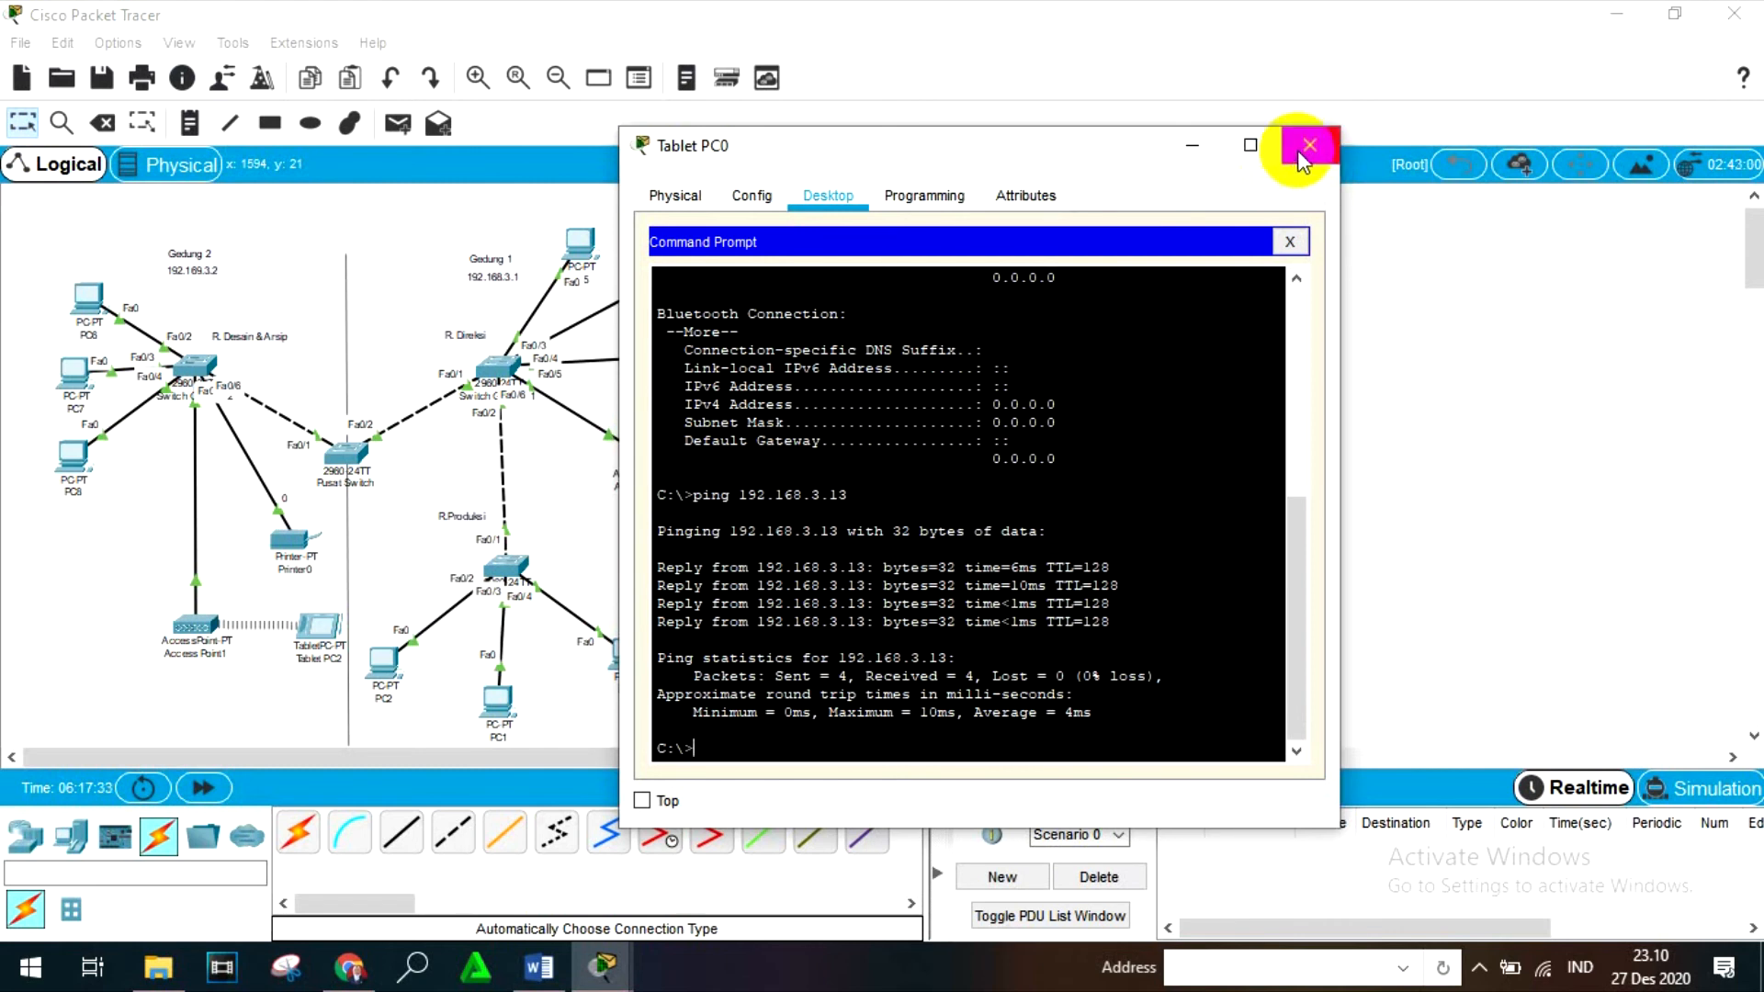
left_click(1309, 146)
- Run ipconfig in PC0's Command Prompt and examine the IPv4 address of its FastEthernet0 connection
left_click(625, 652)
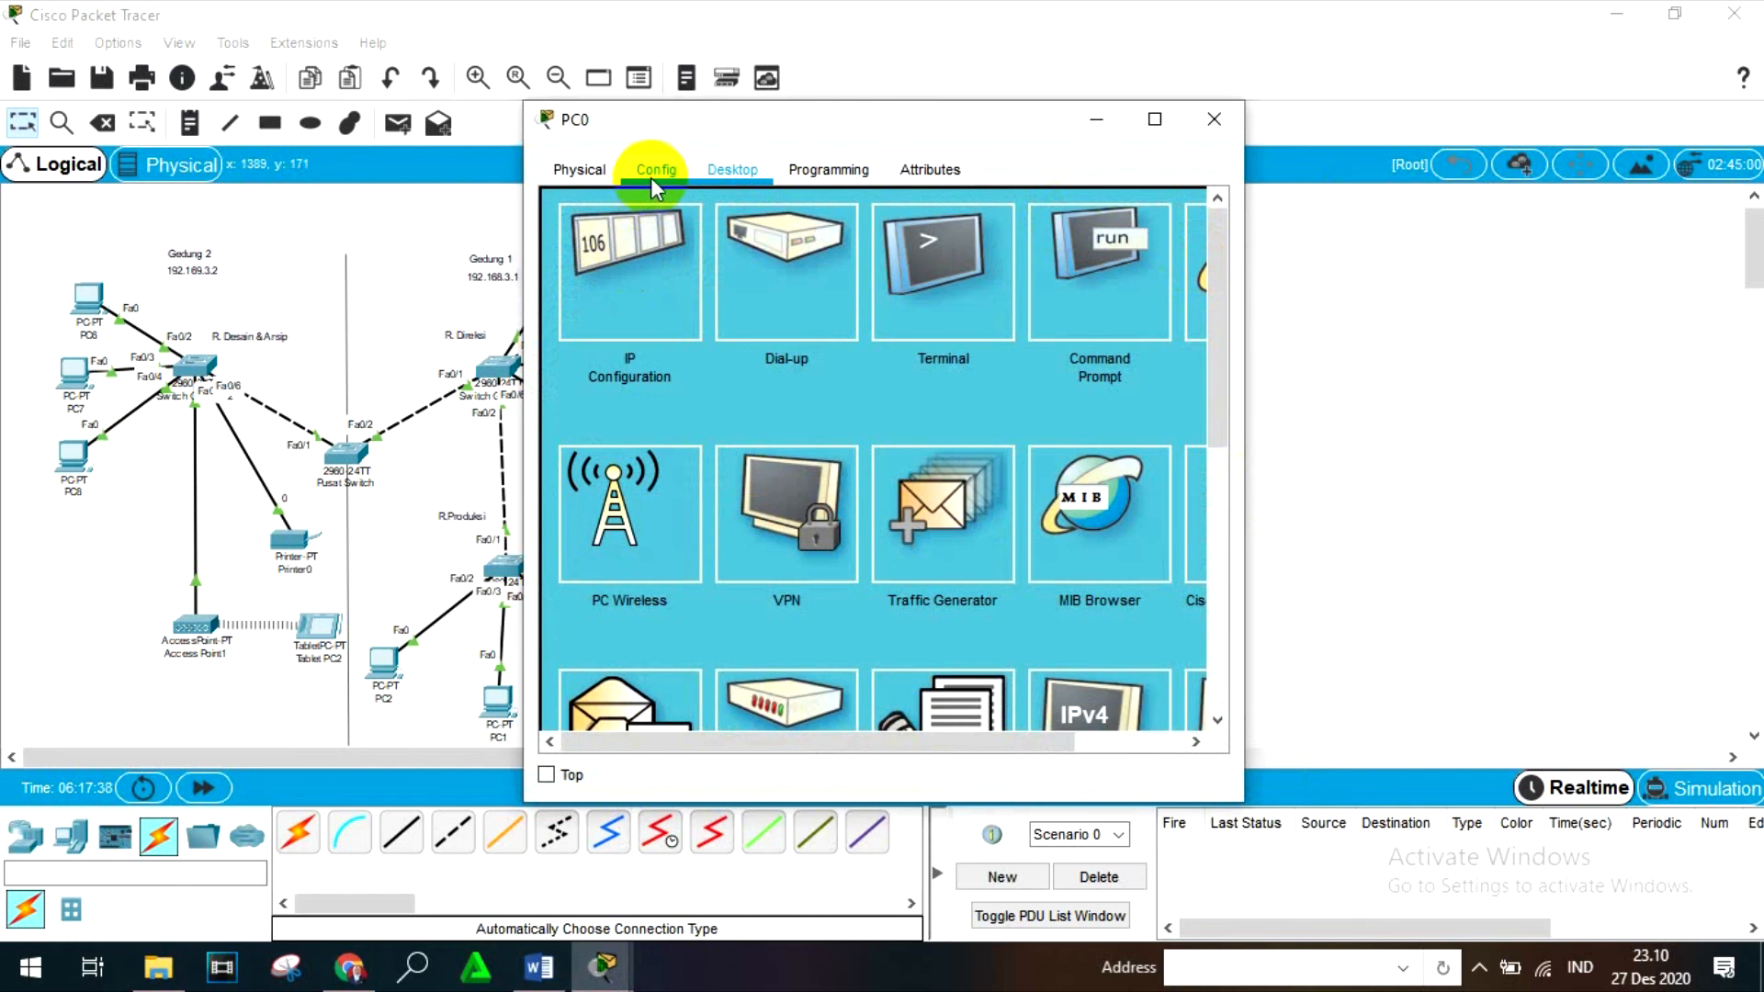
left_click(1065, 303)
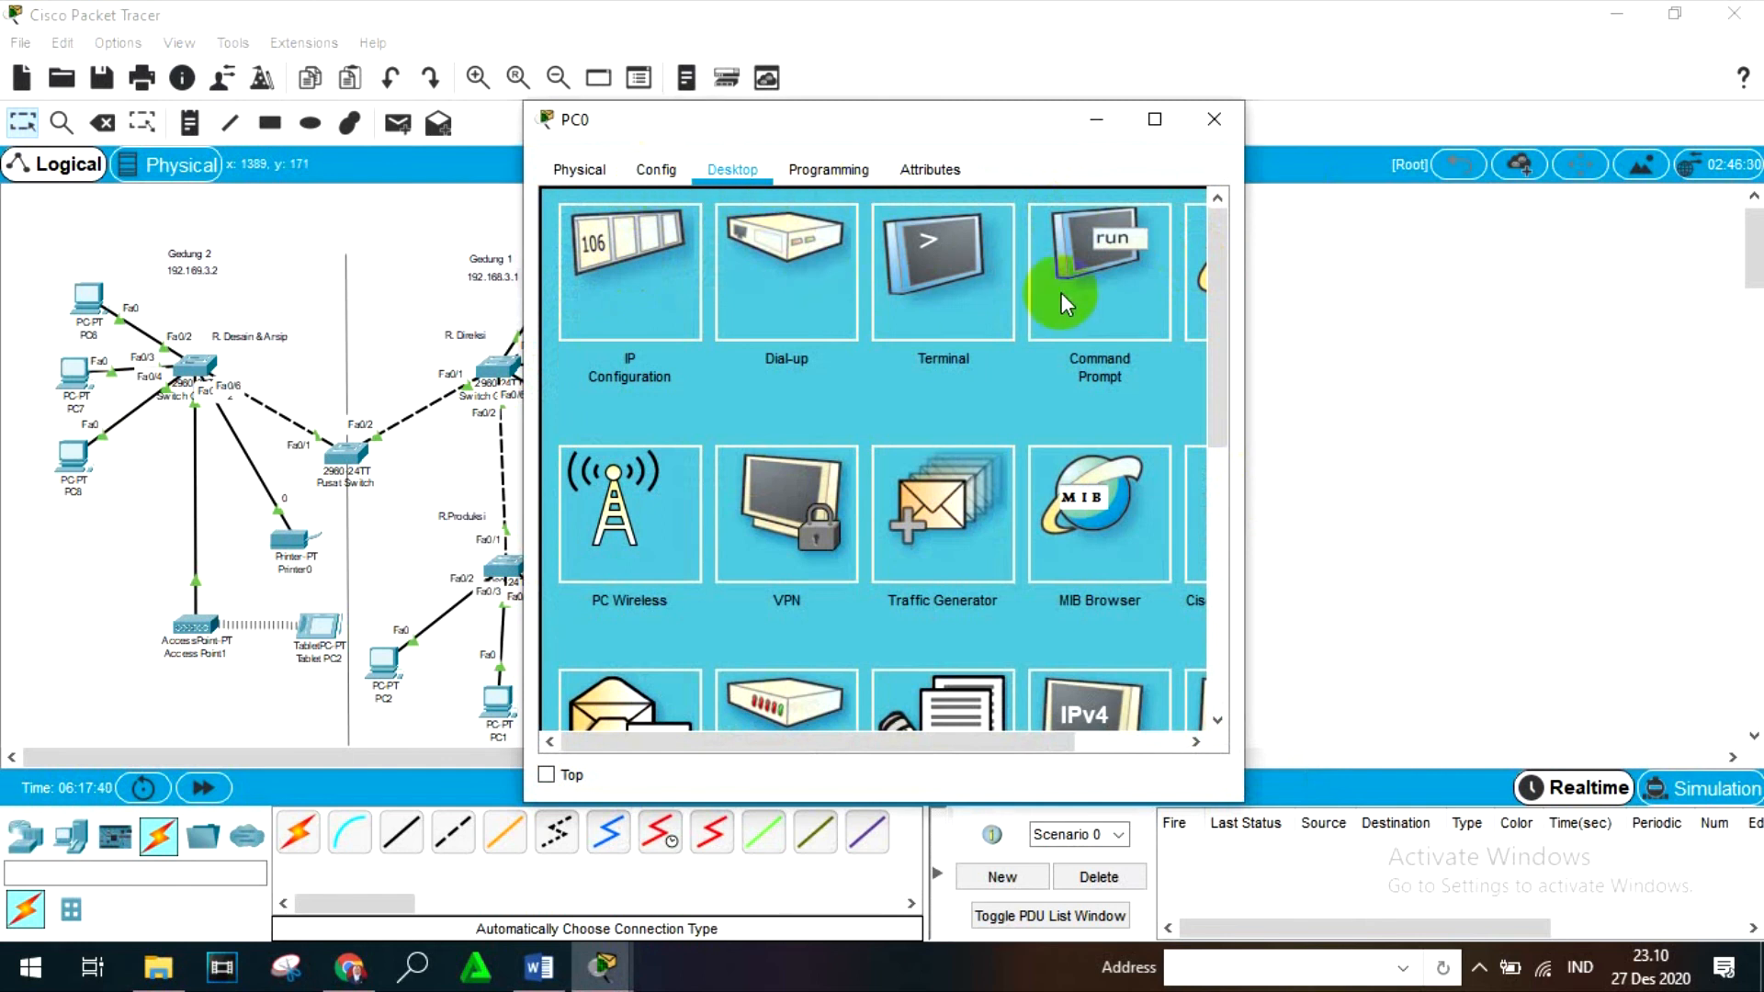
key("Return")
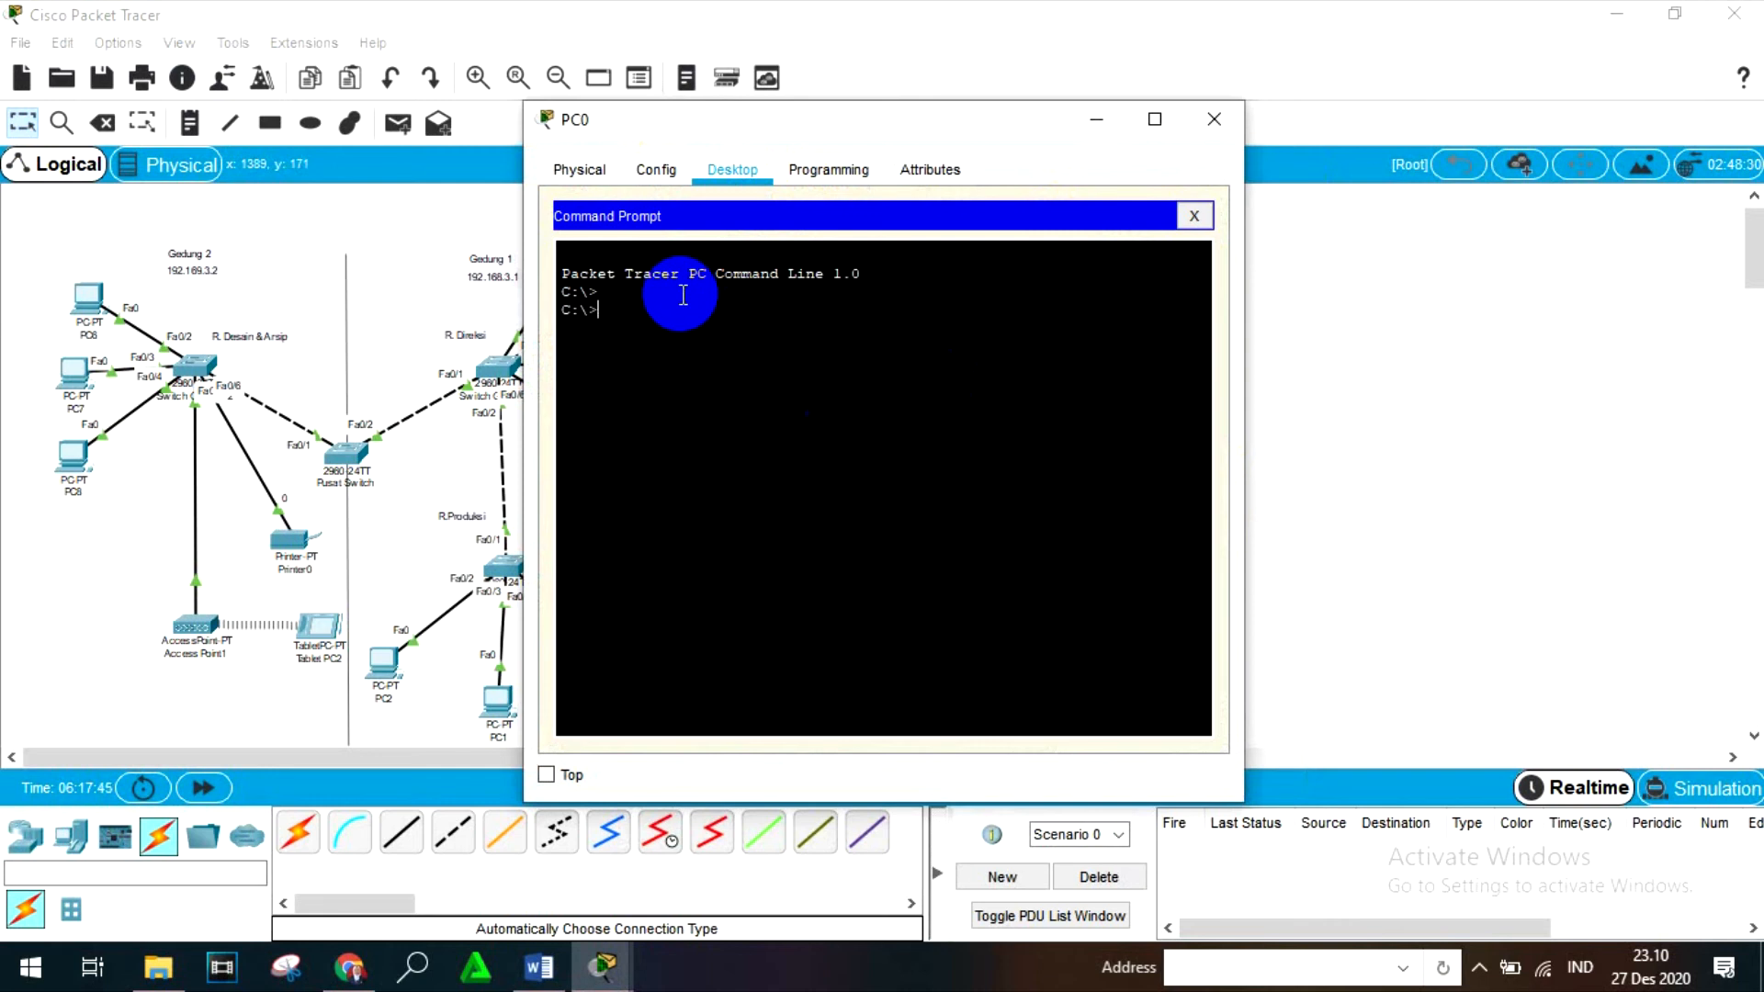
type("ipconfig")
key("Return")
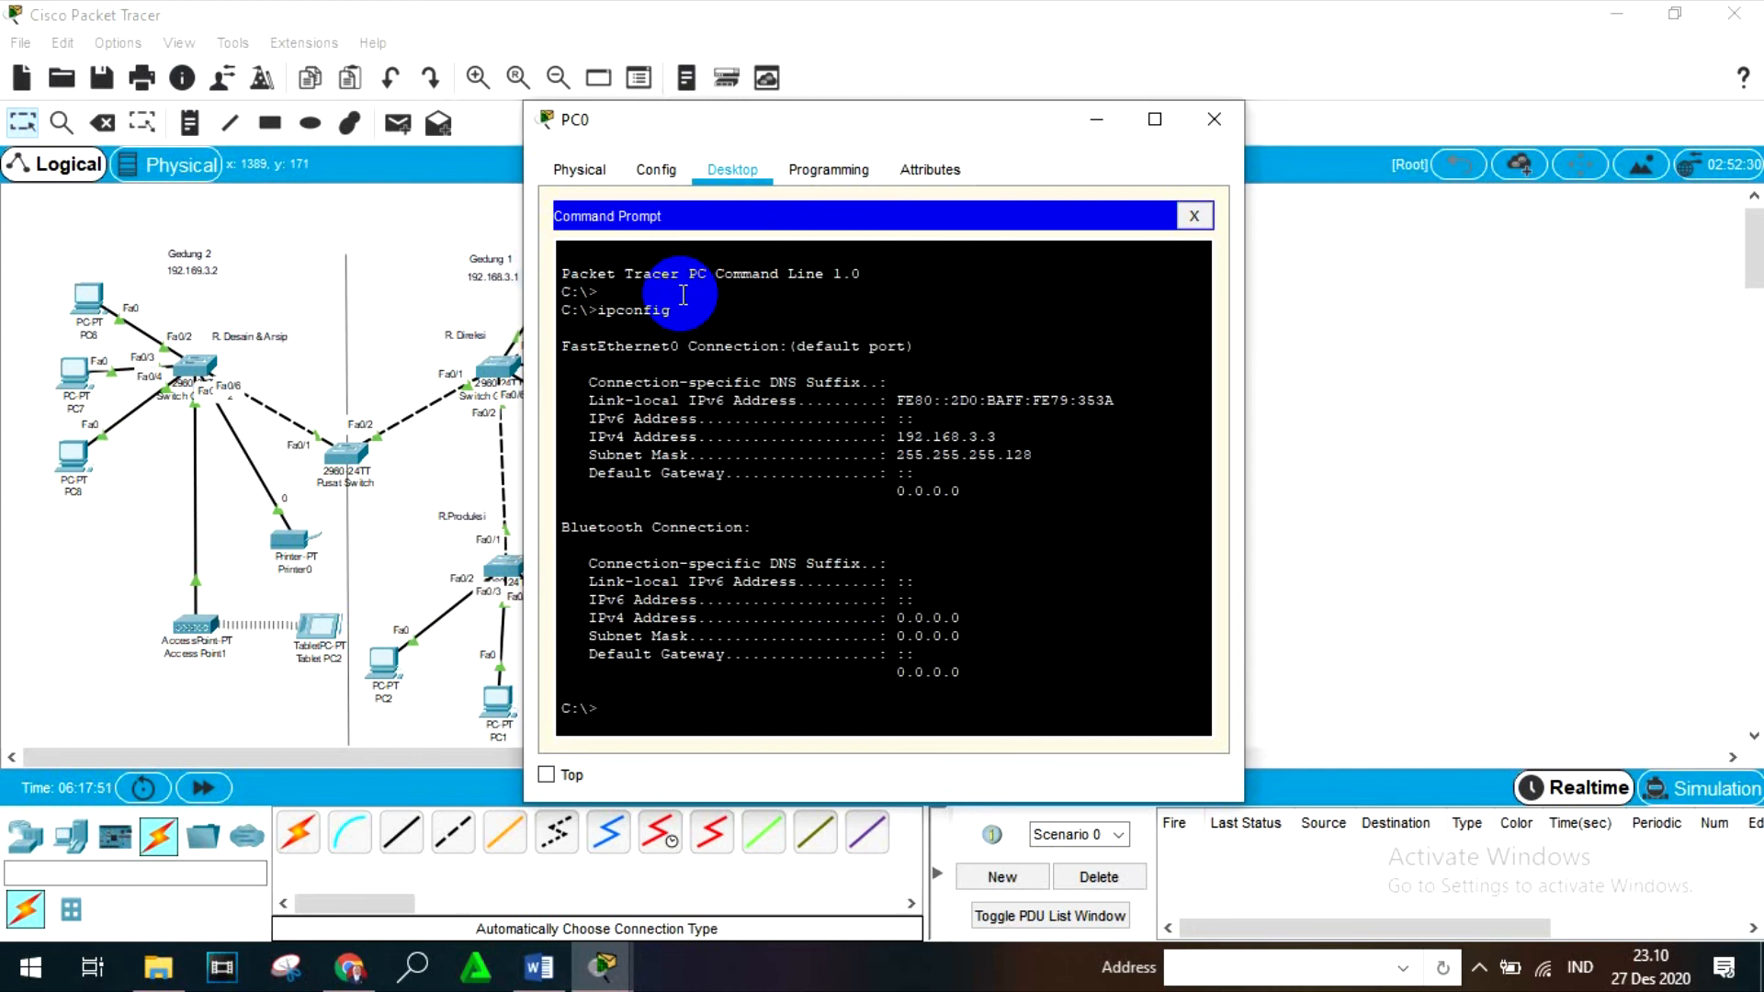
left_click_drag(997, 437, 887, 439)
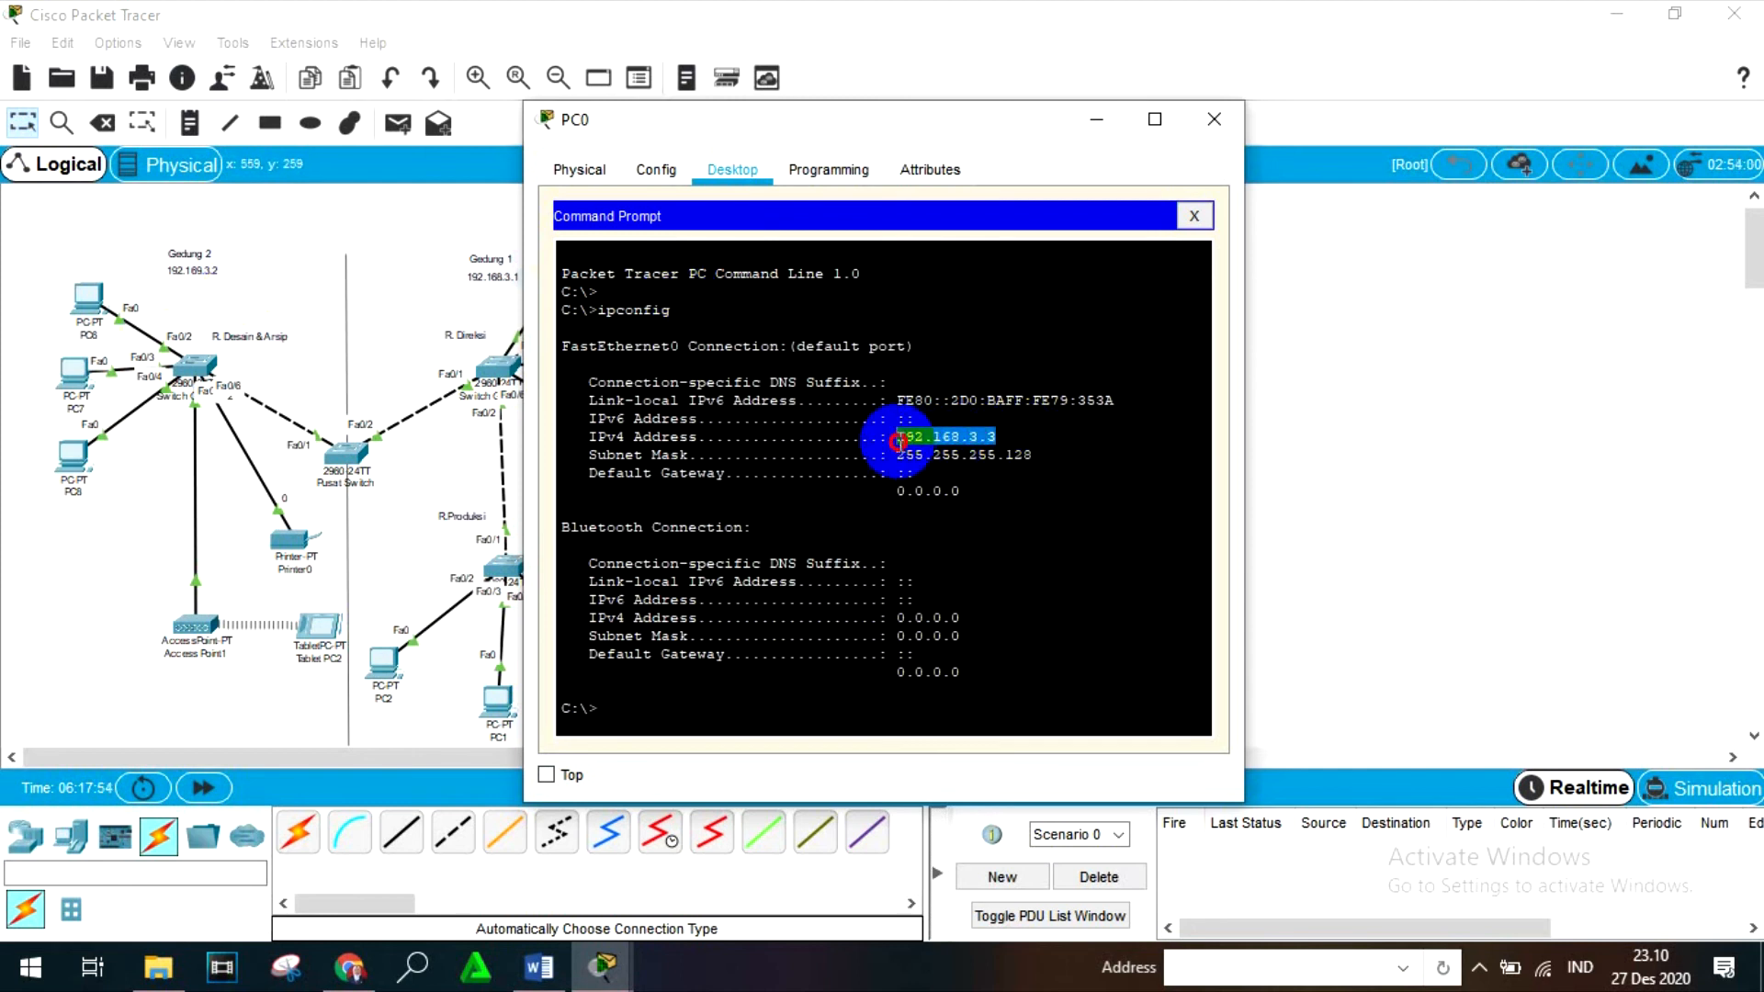
left_click(580, 715)
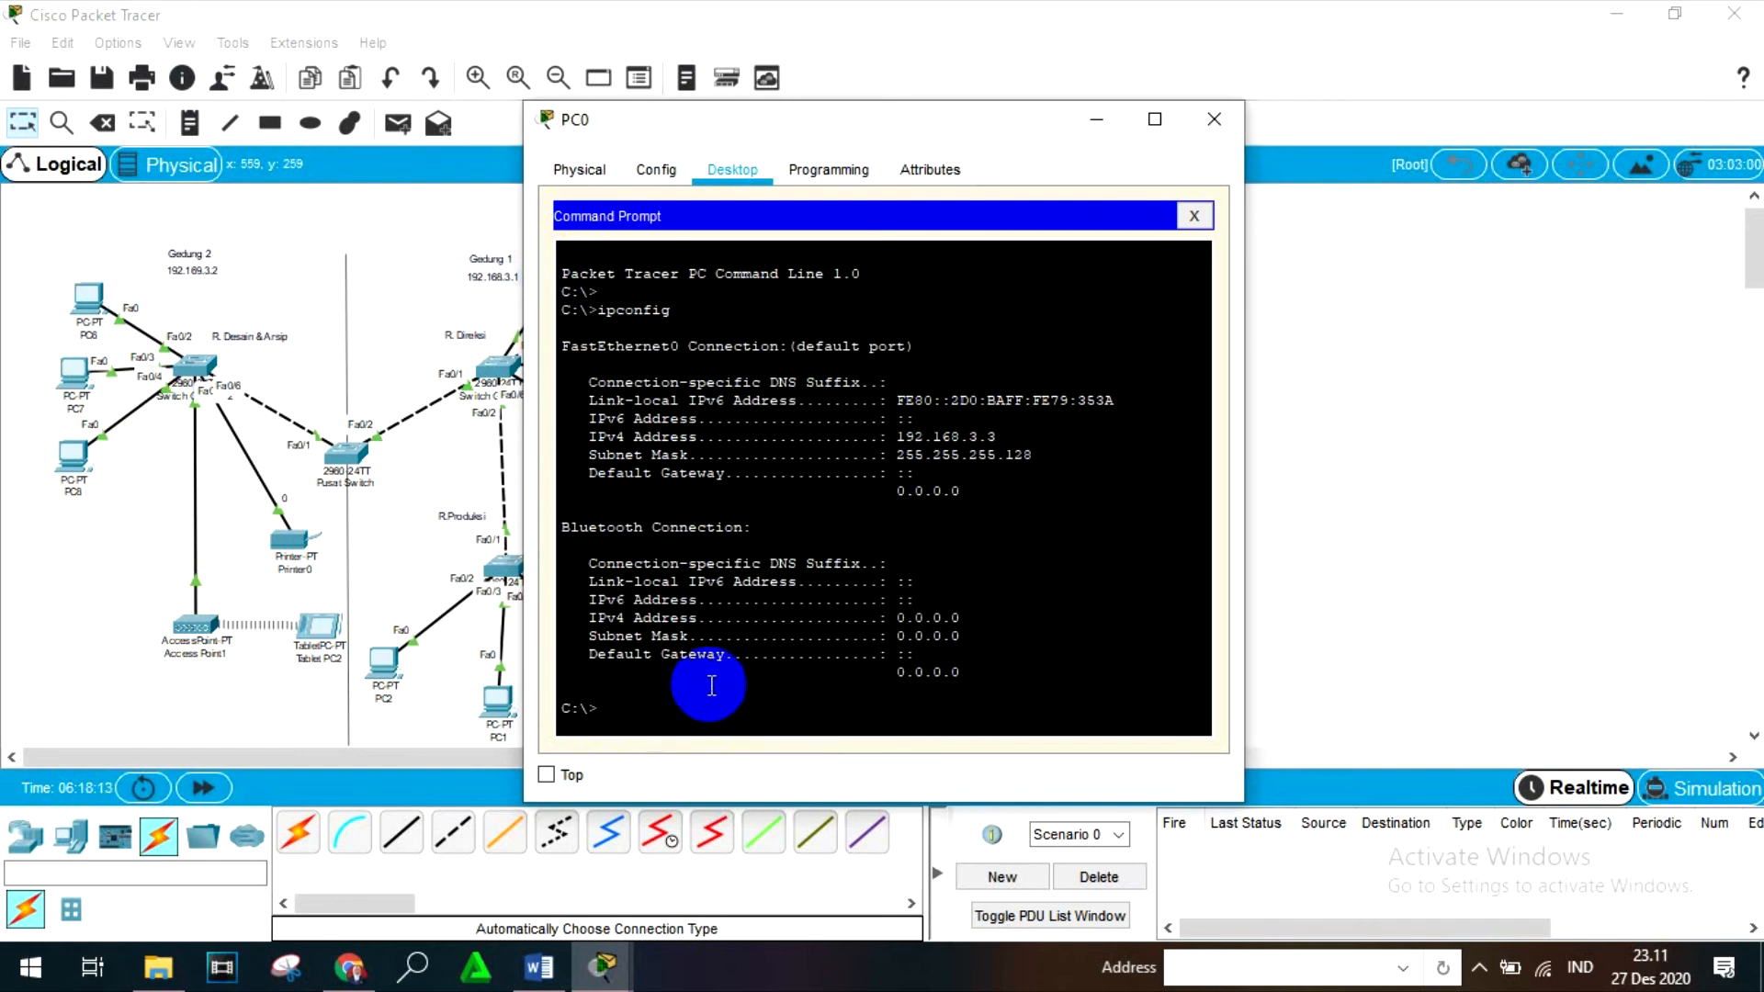
- Close PC0's window, then run ipconfig in PC8's Command Prompt to examine its FastEthernet0 IPv4 address
left_click(1214, 121)
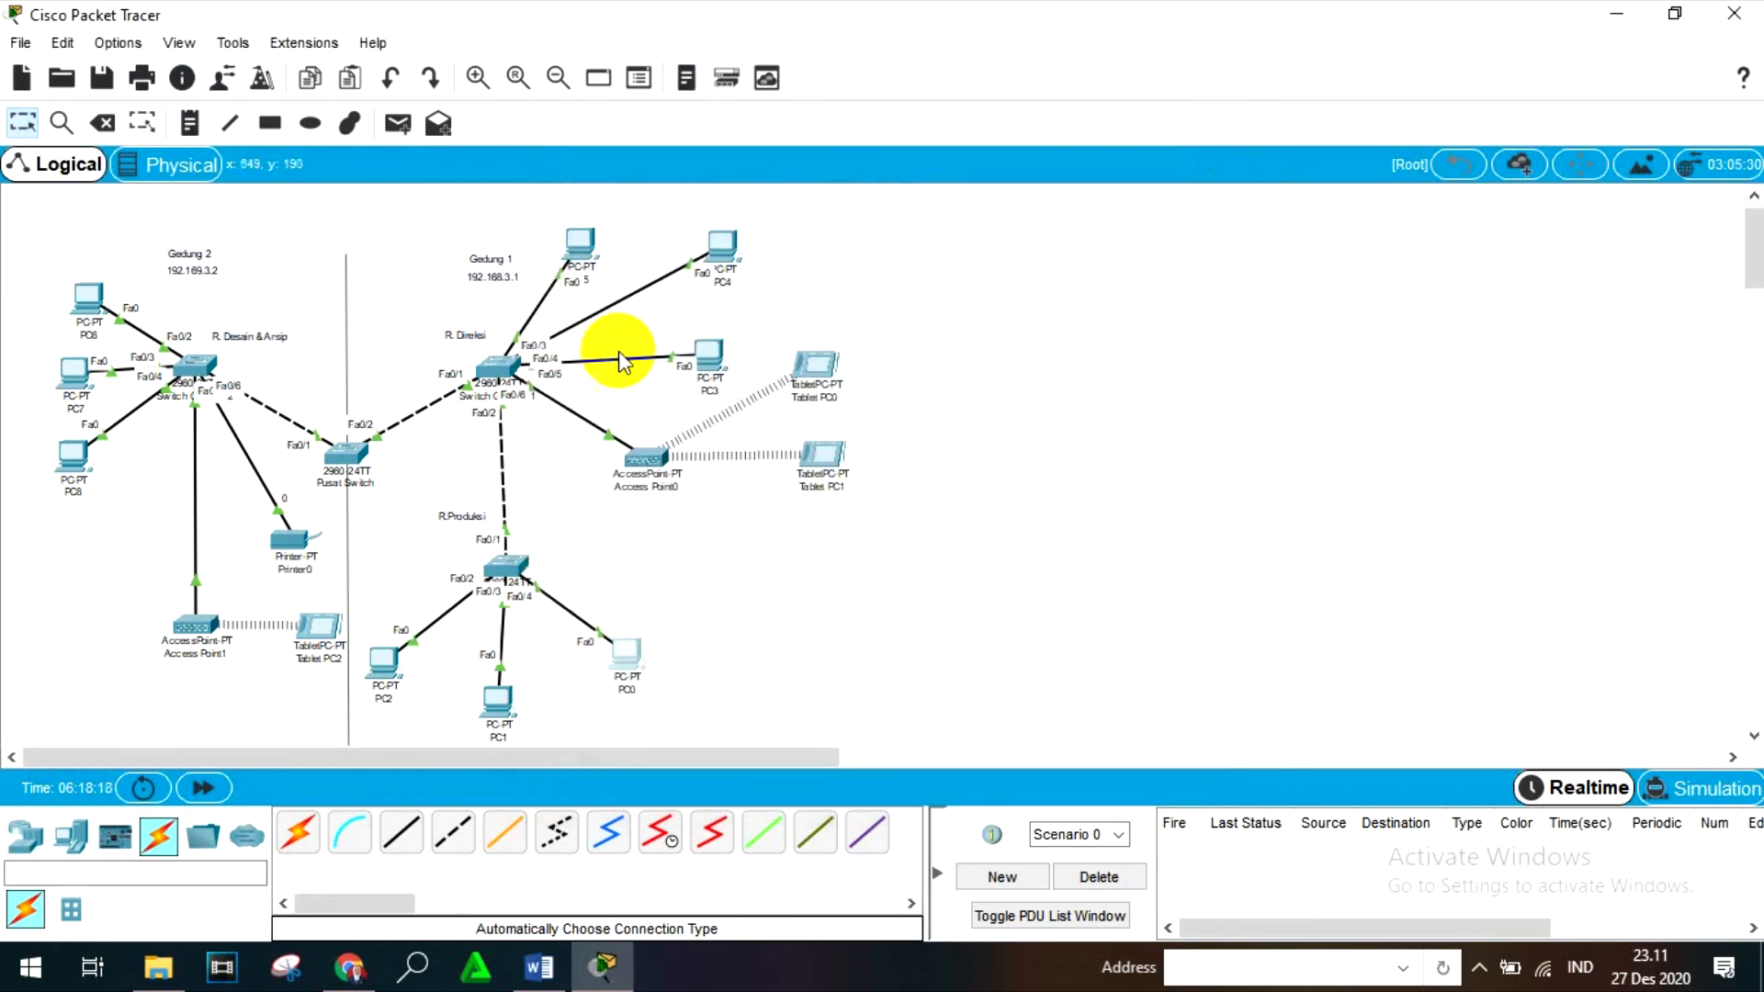
left_click(71, 452)
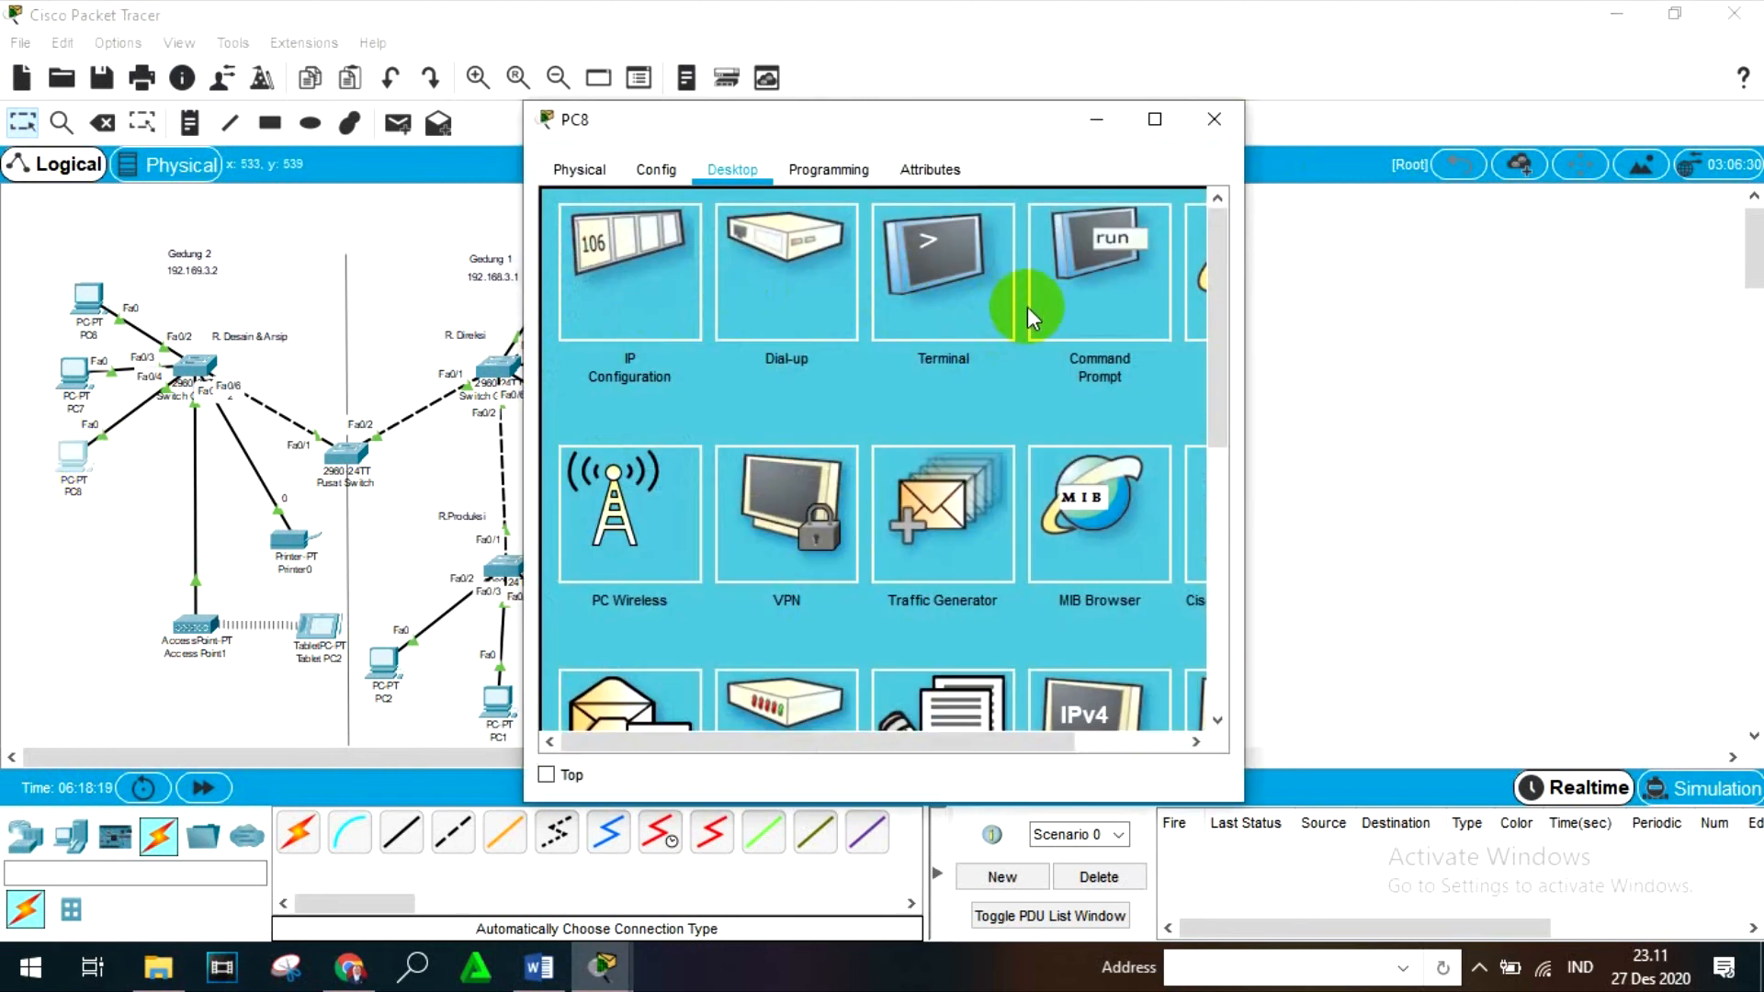
left_click(1077, 310)
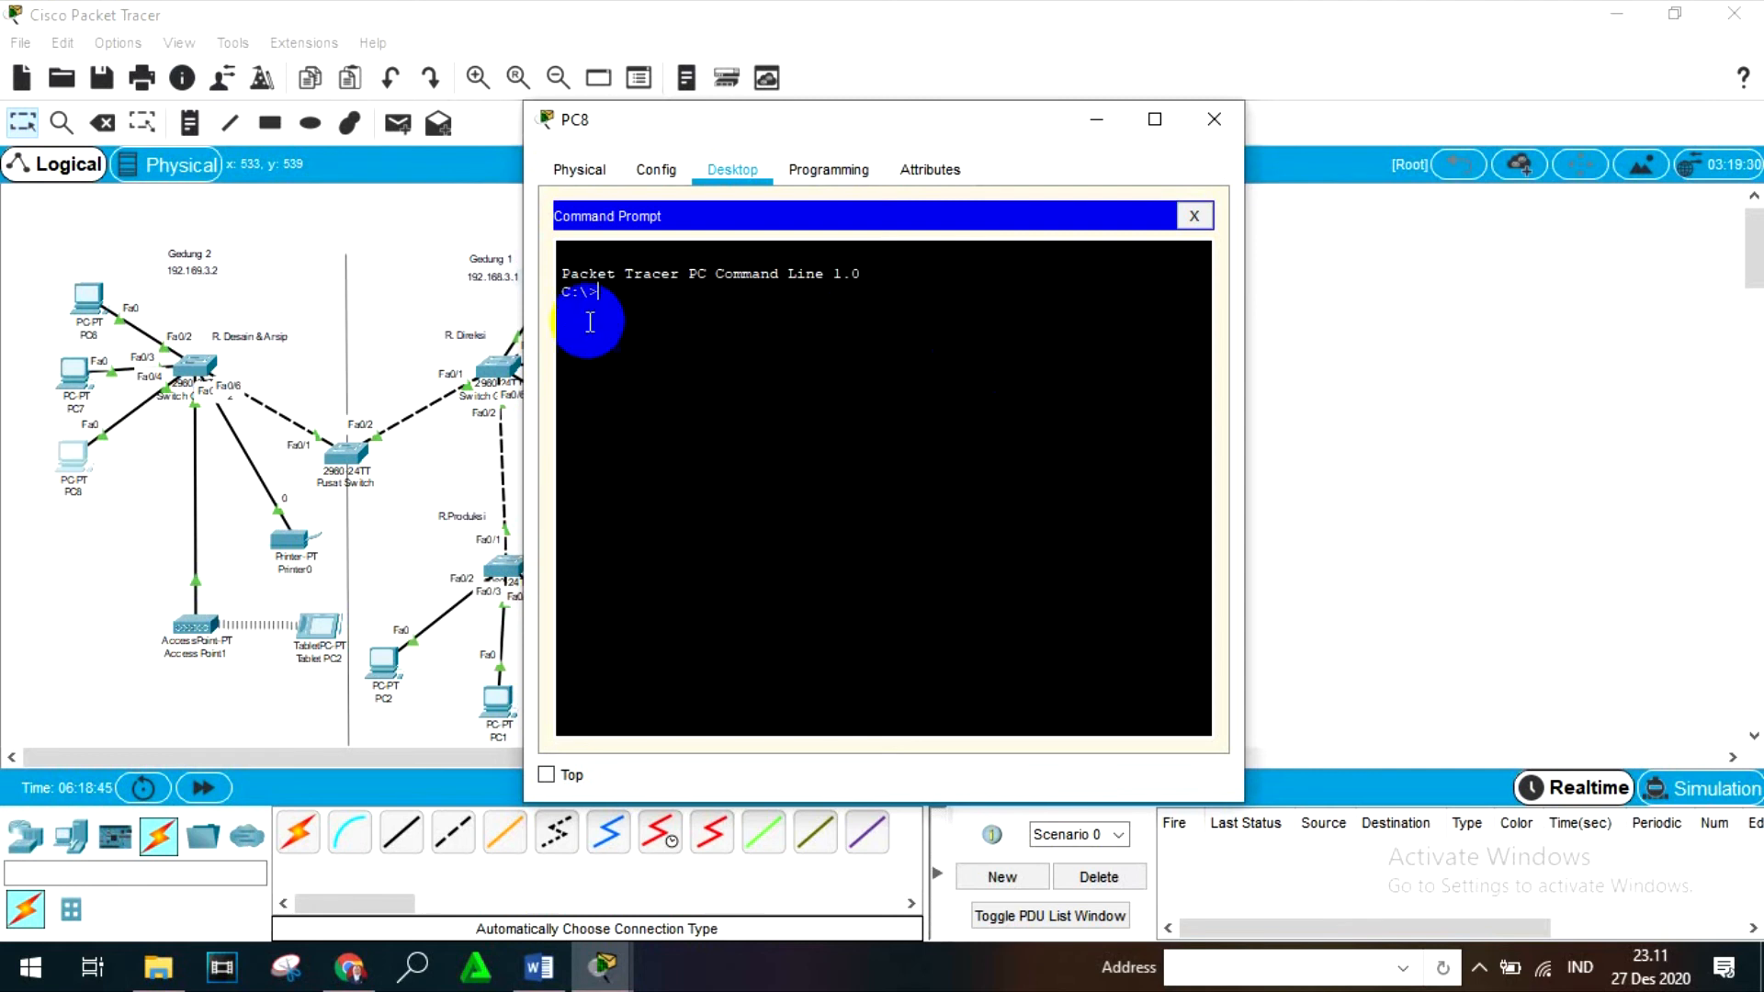
type("i")
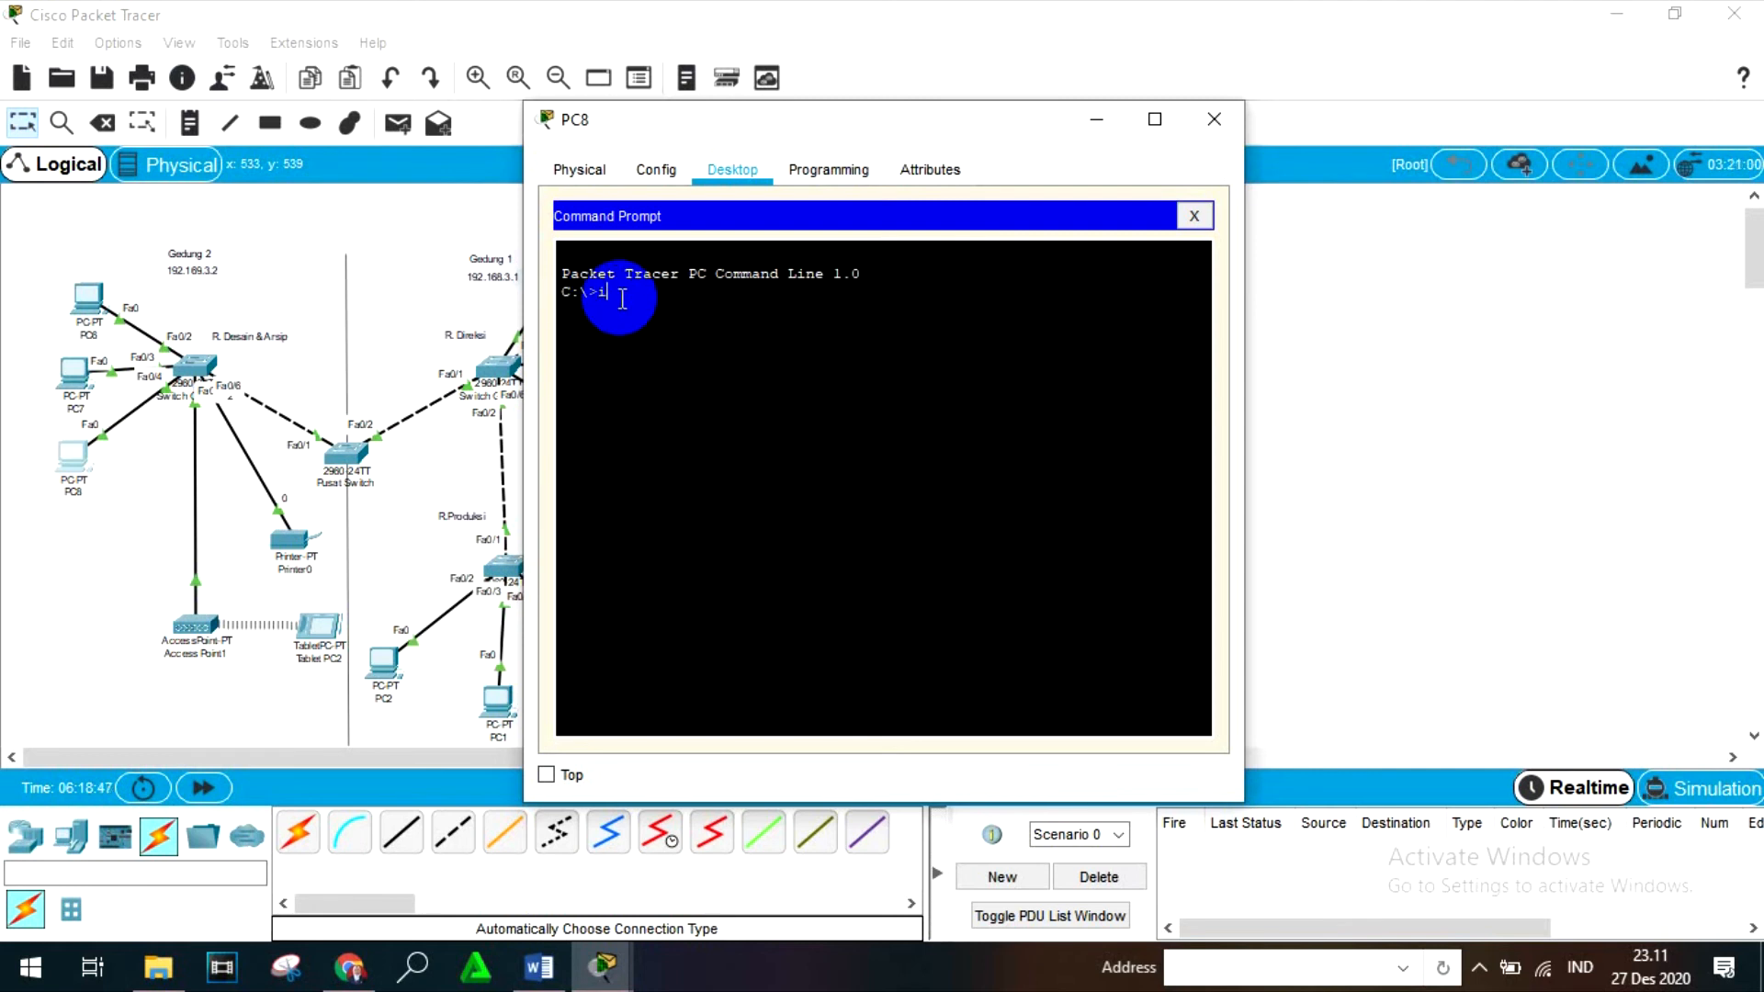
key("BackSpace")
key("BackSpace")
key("Return")
type("ipconfigh")
key("Return")
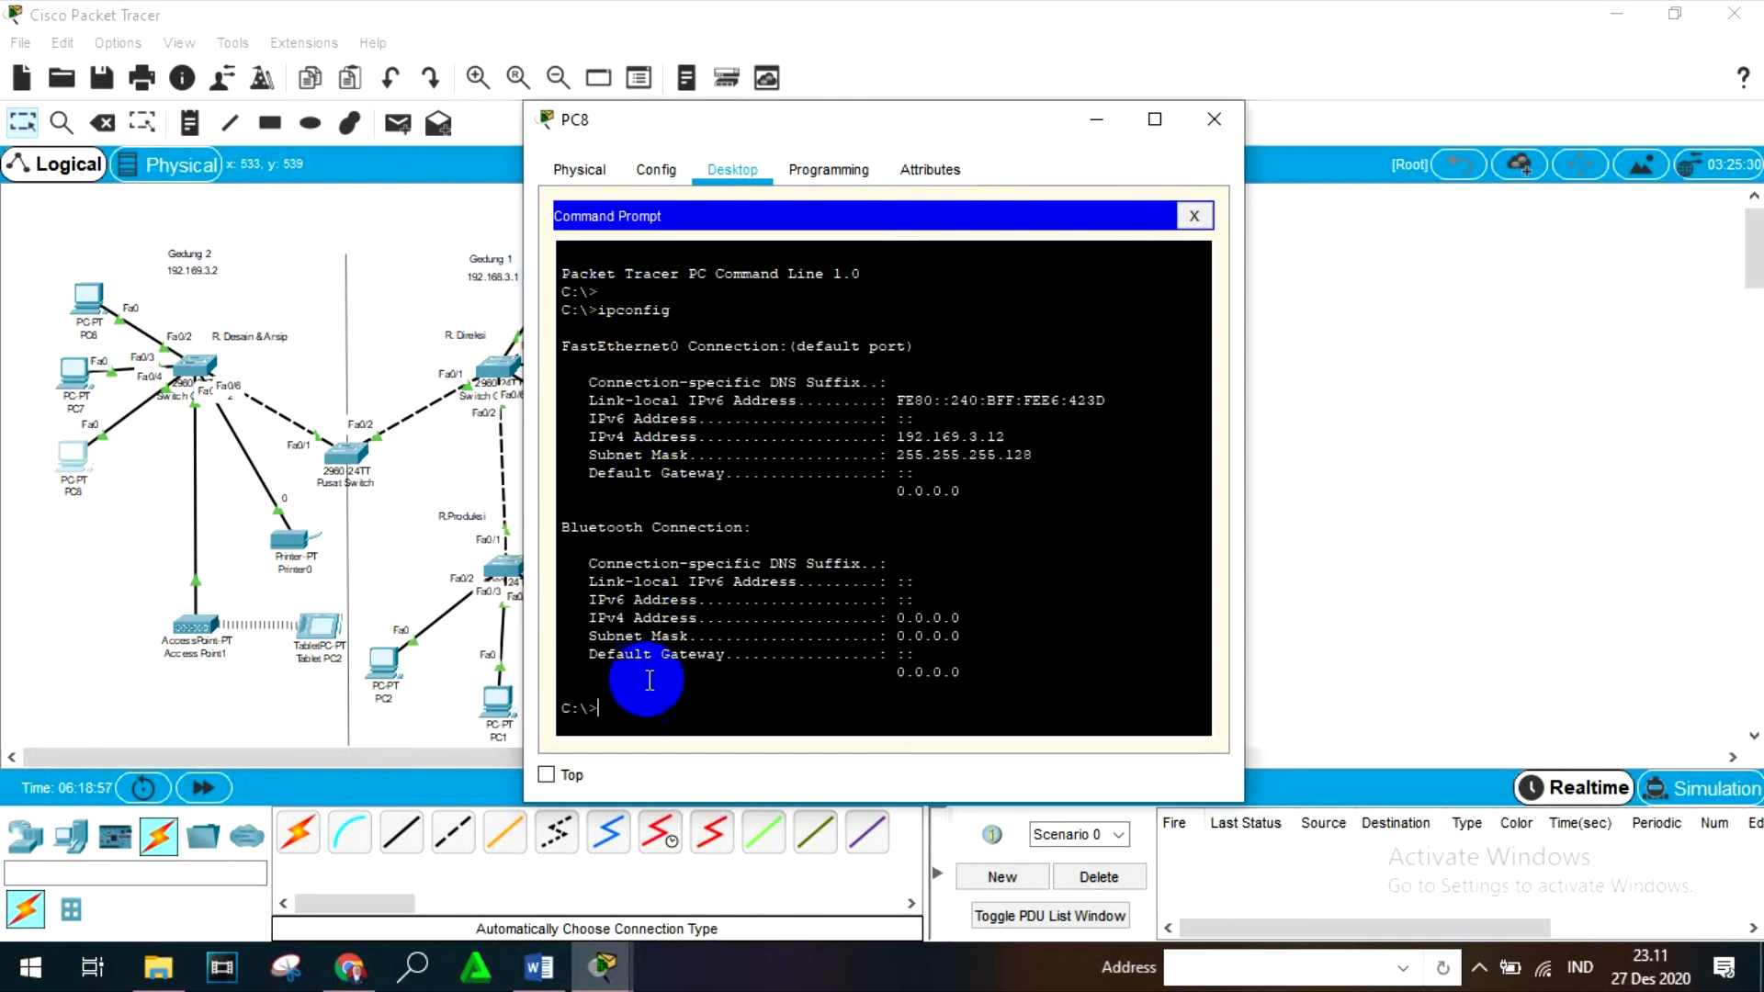
- Ping 192.168.3.13 from PC8's Command Prompt and close the PC8 window
type("ping 192.168.3.13")
key("Return")
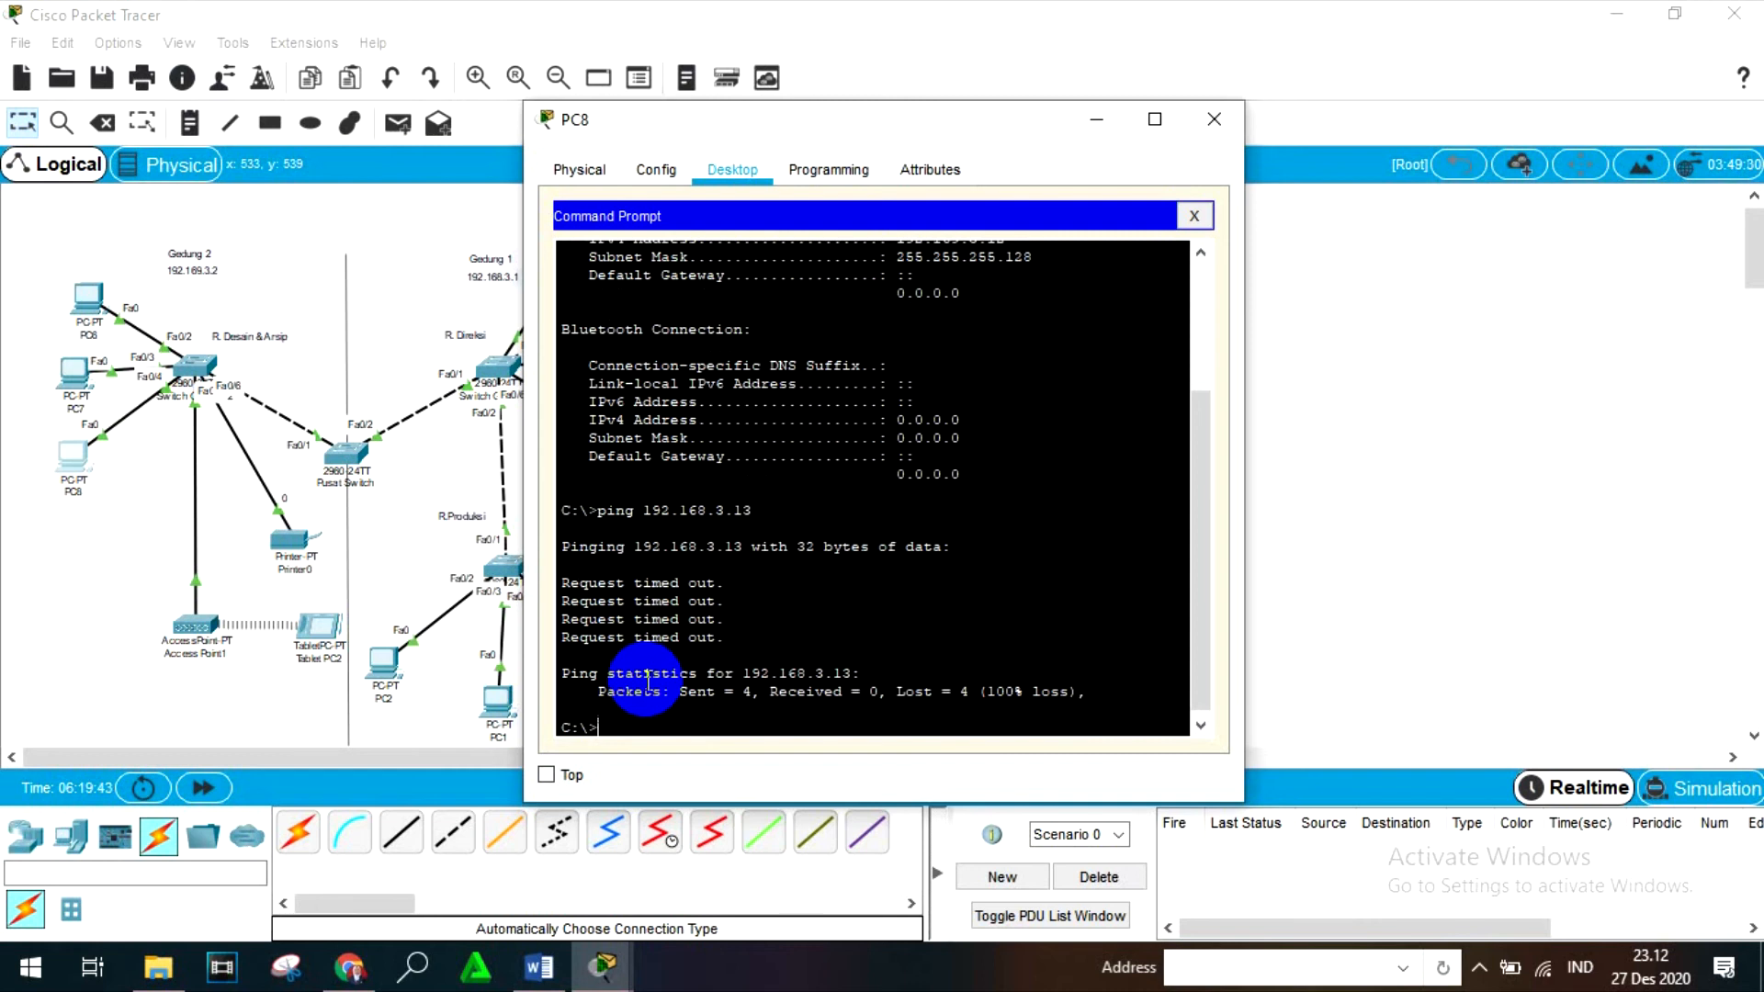
left_click(1214, 120)
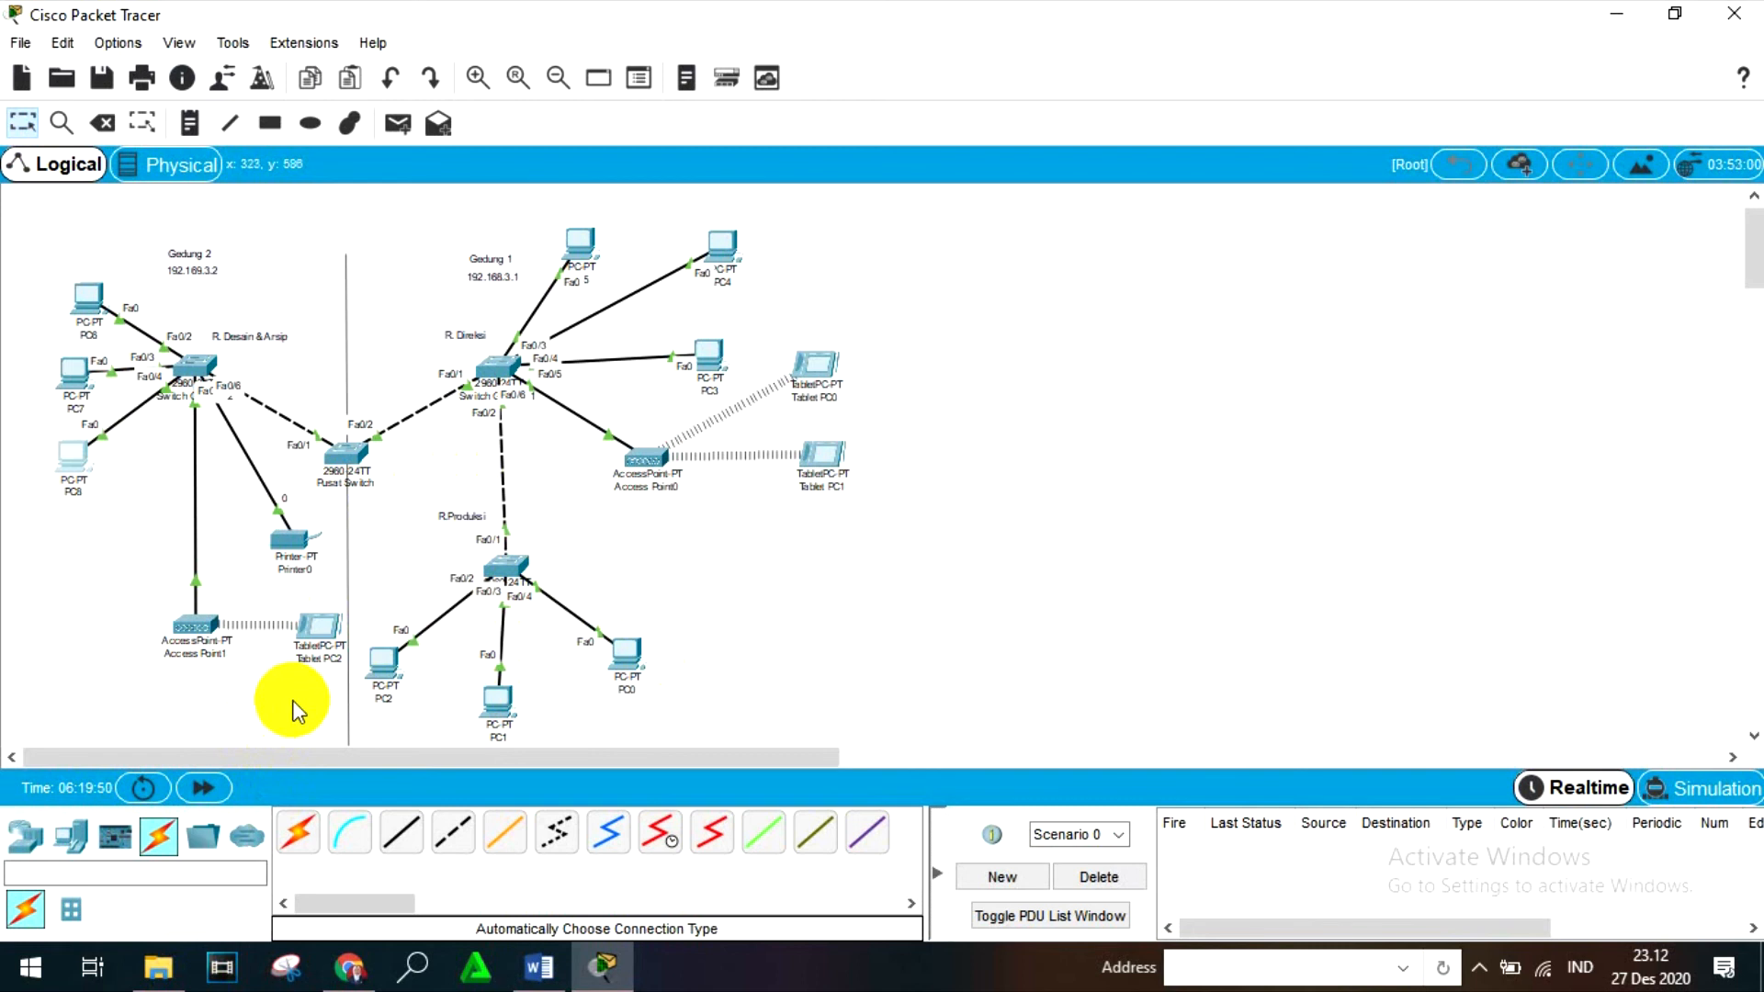
- Reopen PC8's Command Prompt and examine its ipconfig output and the replies to the 192.168.3.13 ping
left_click(73, 453)
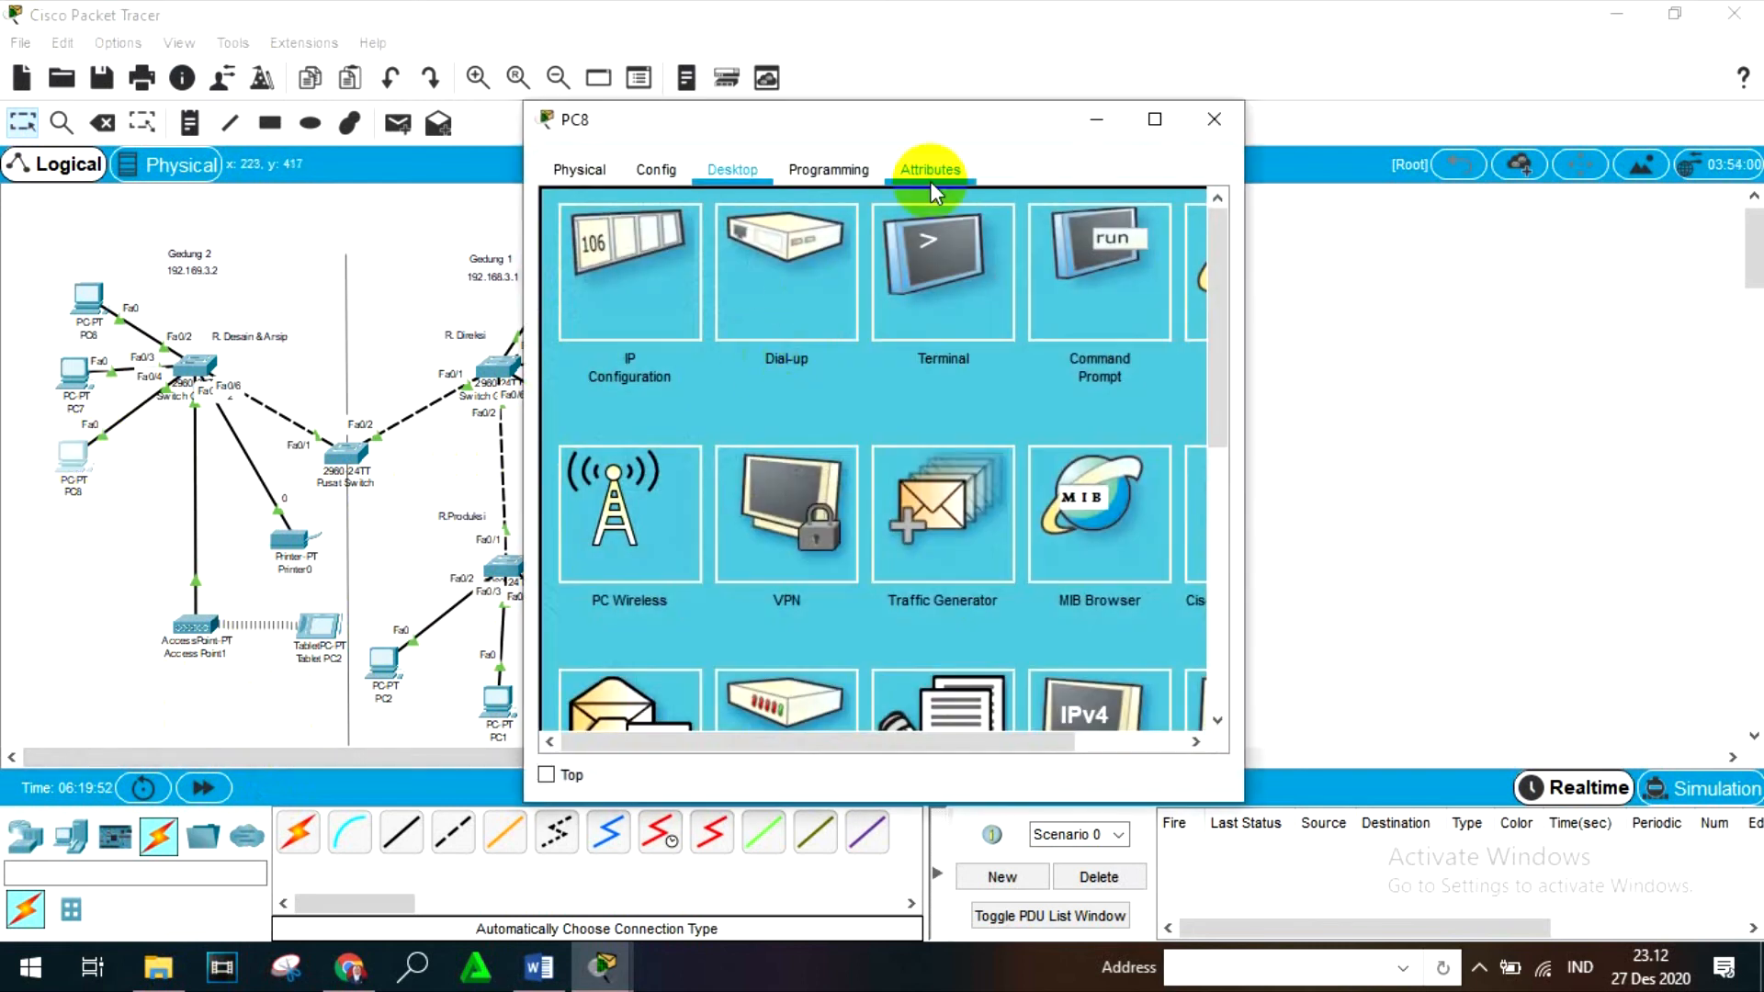
left_click(1061, 290)
scroll(763, 643, "down", 4)
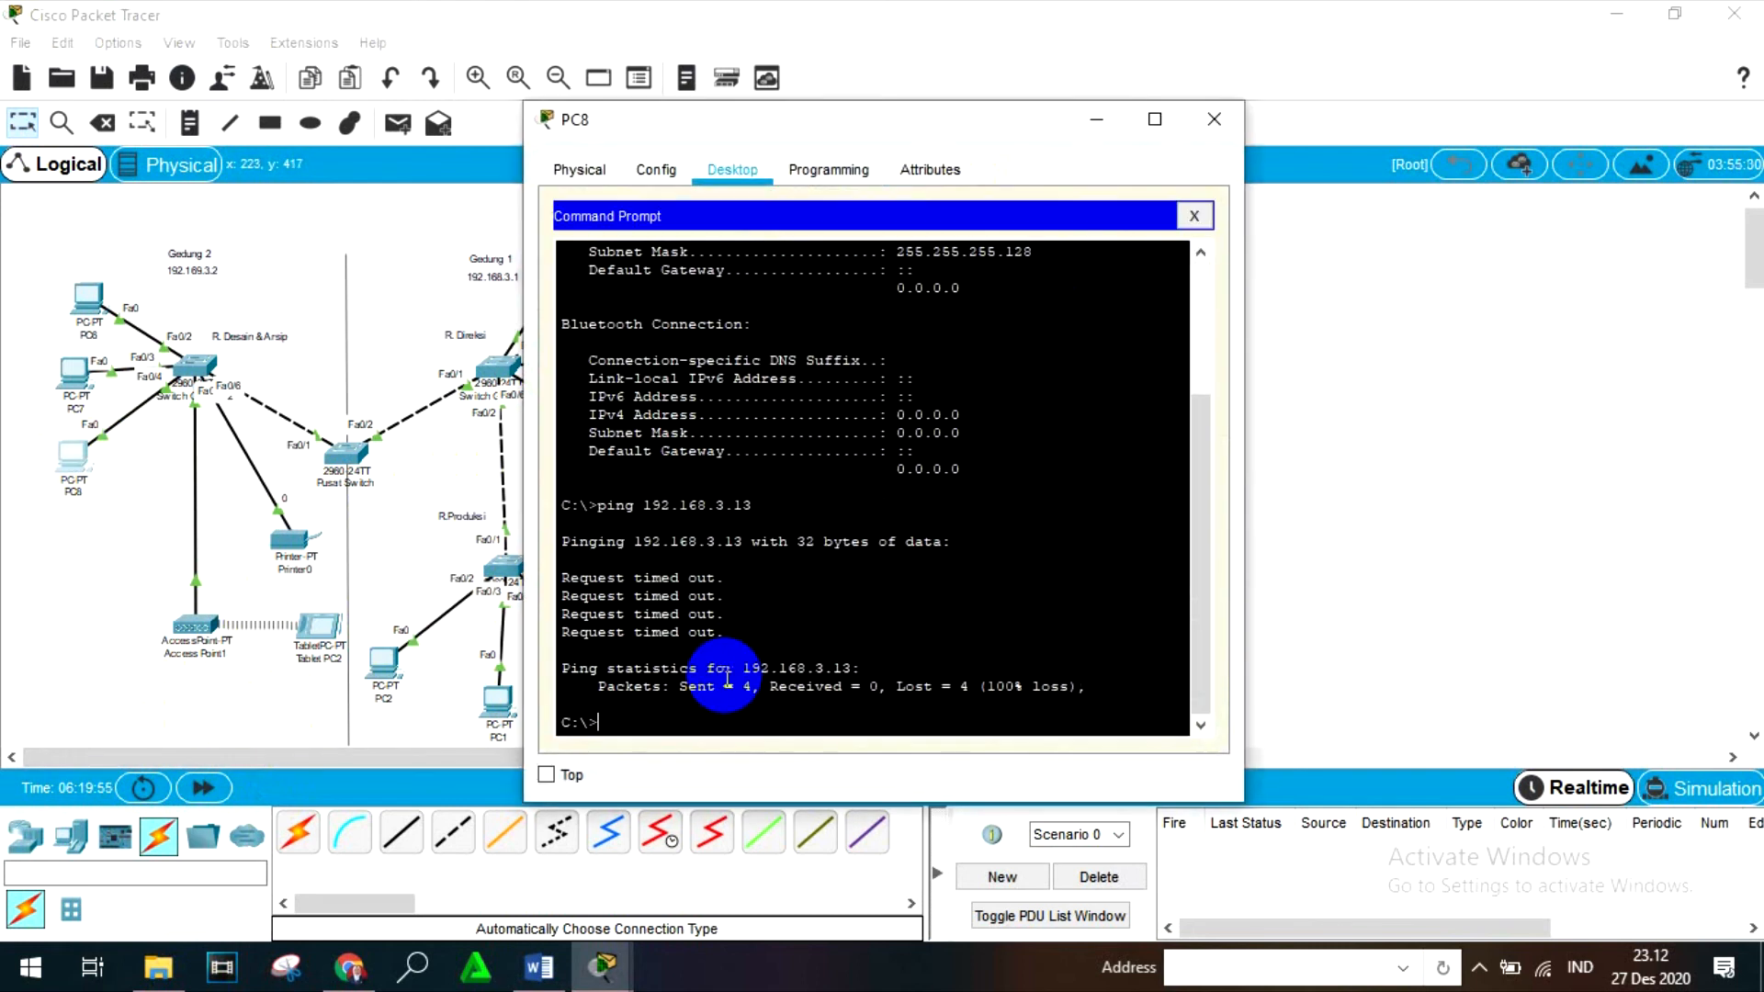
scroll(736, 494, "up", 3)
scroll(736, 494, "down", 3)
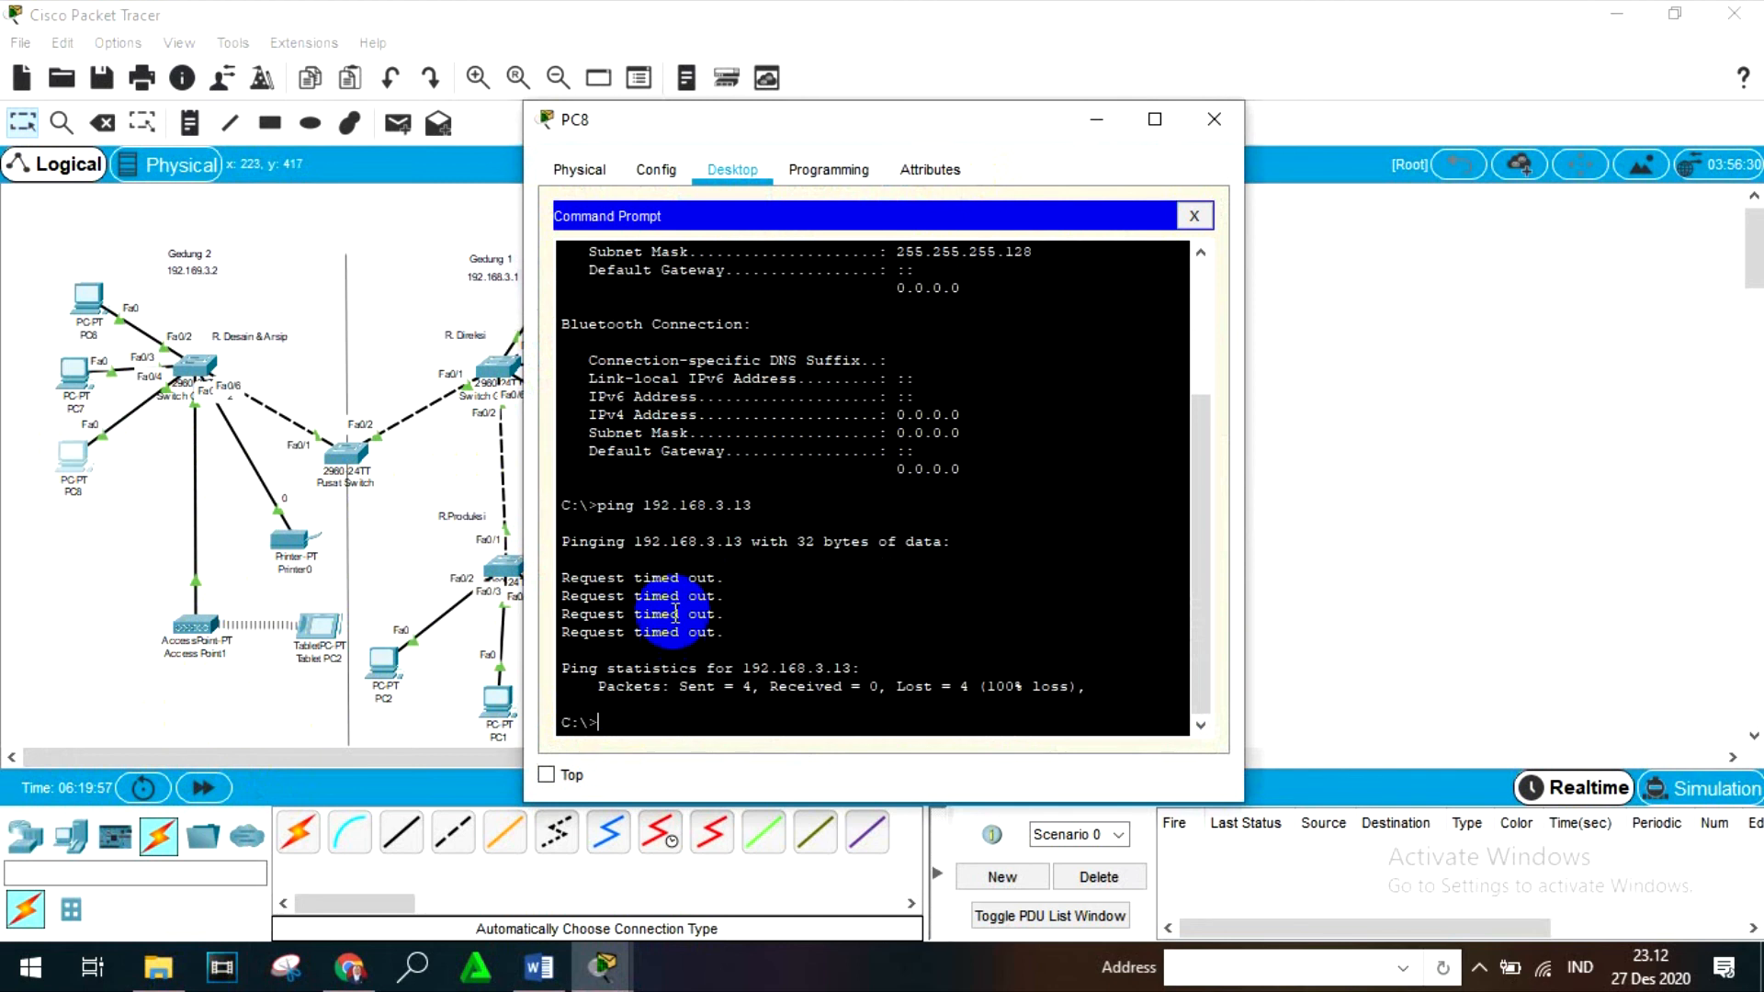
scroll(807, 563, "up", 3)
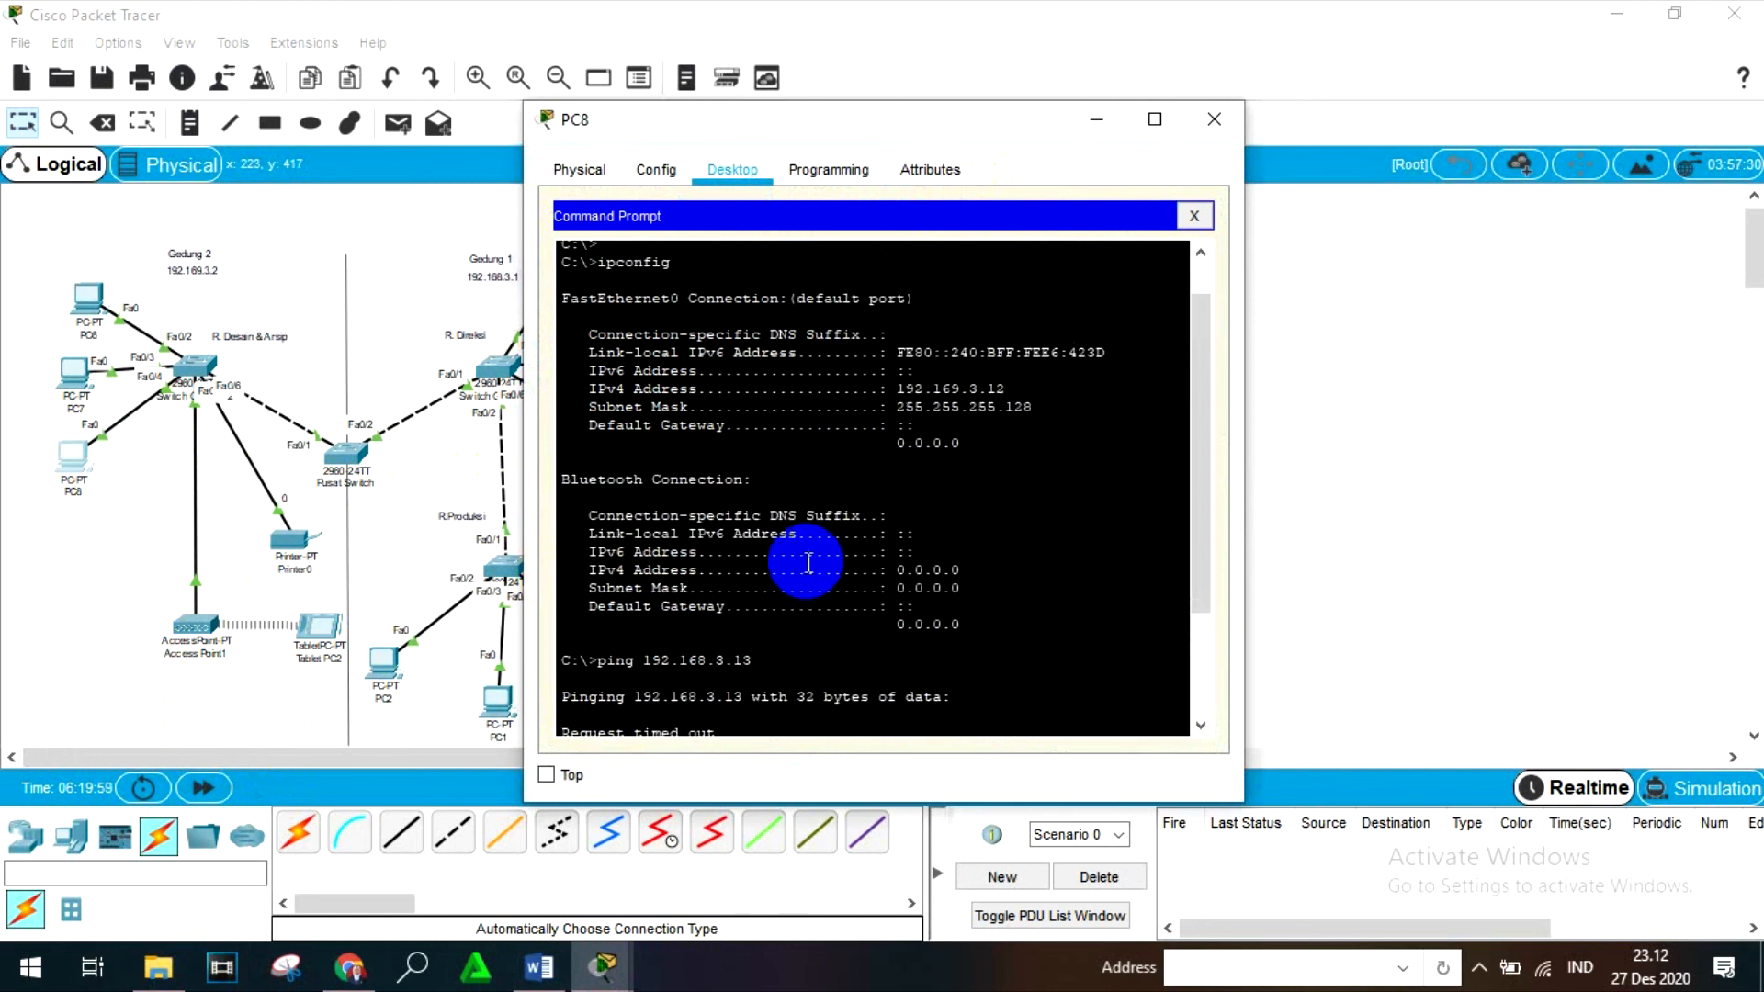
scroll(807, 563, "down", 3)
left_click(679, 725)
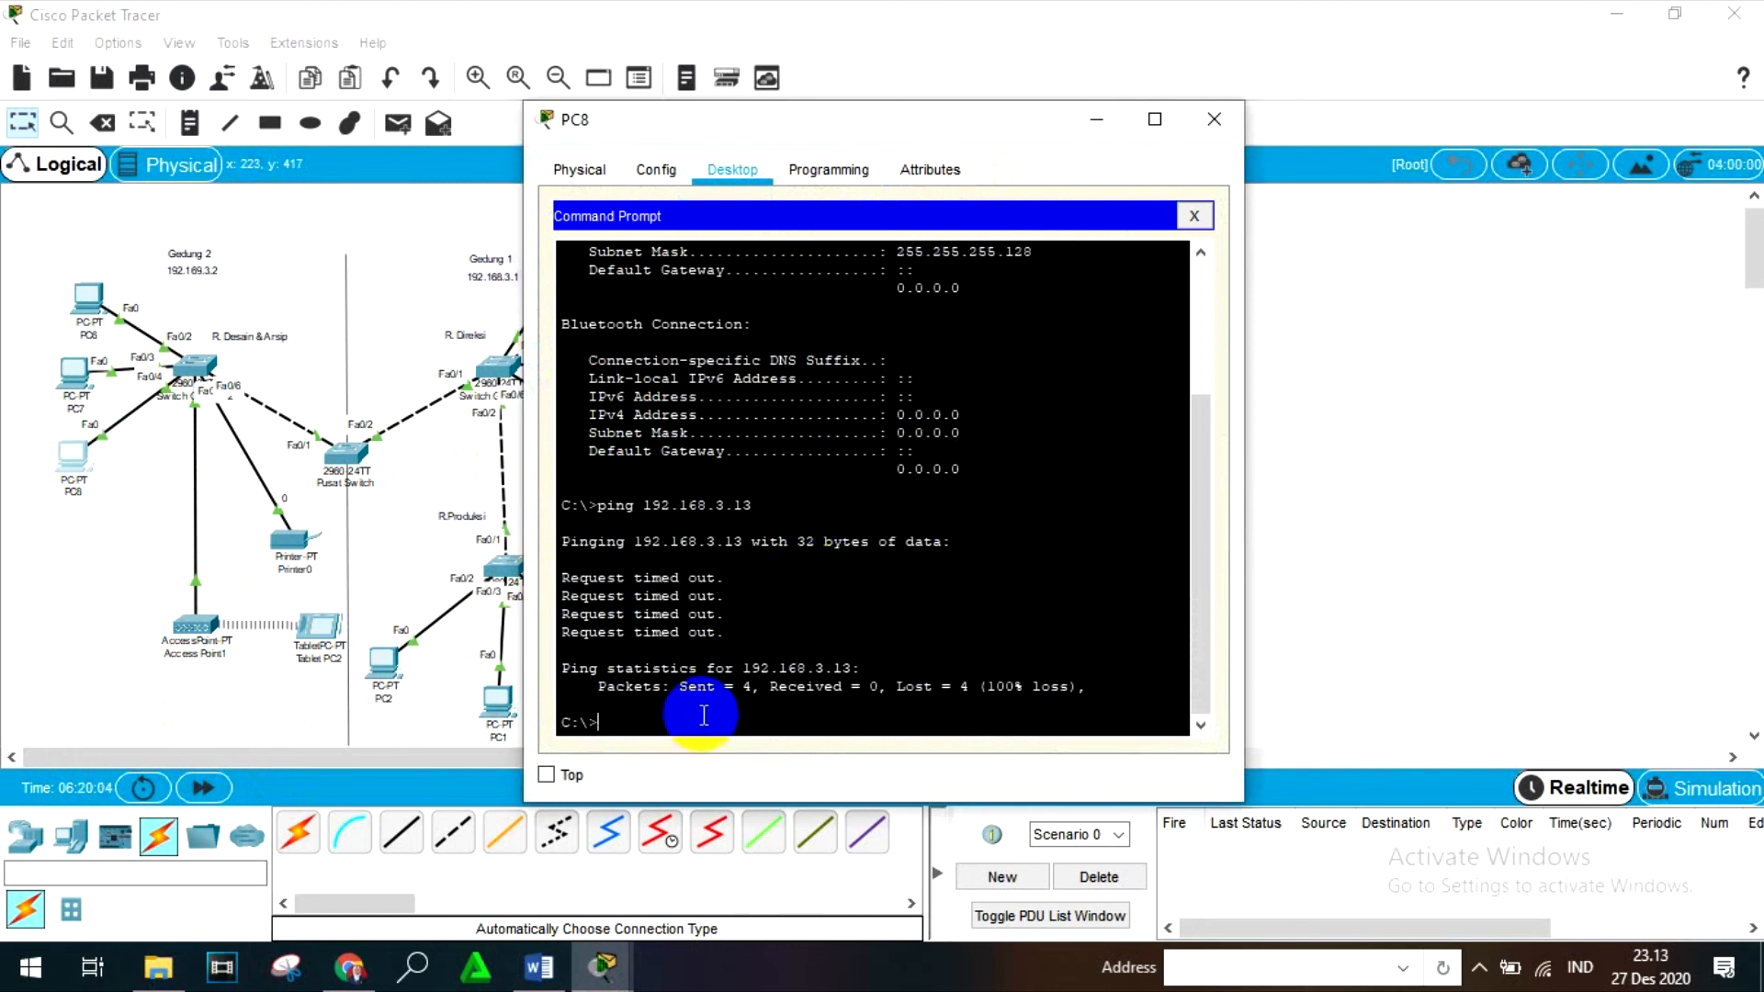
scroll(799, 649, "up", 5)
scroll(799, 638, "down", 5)
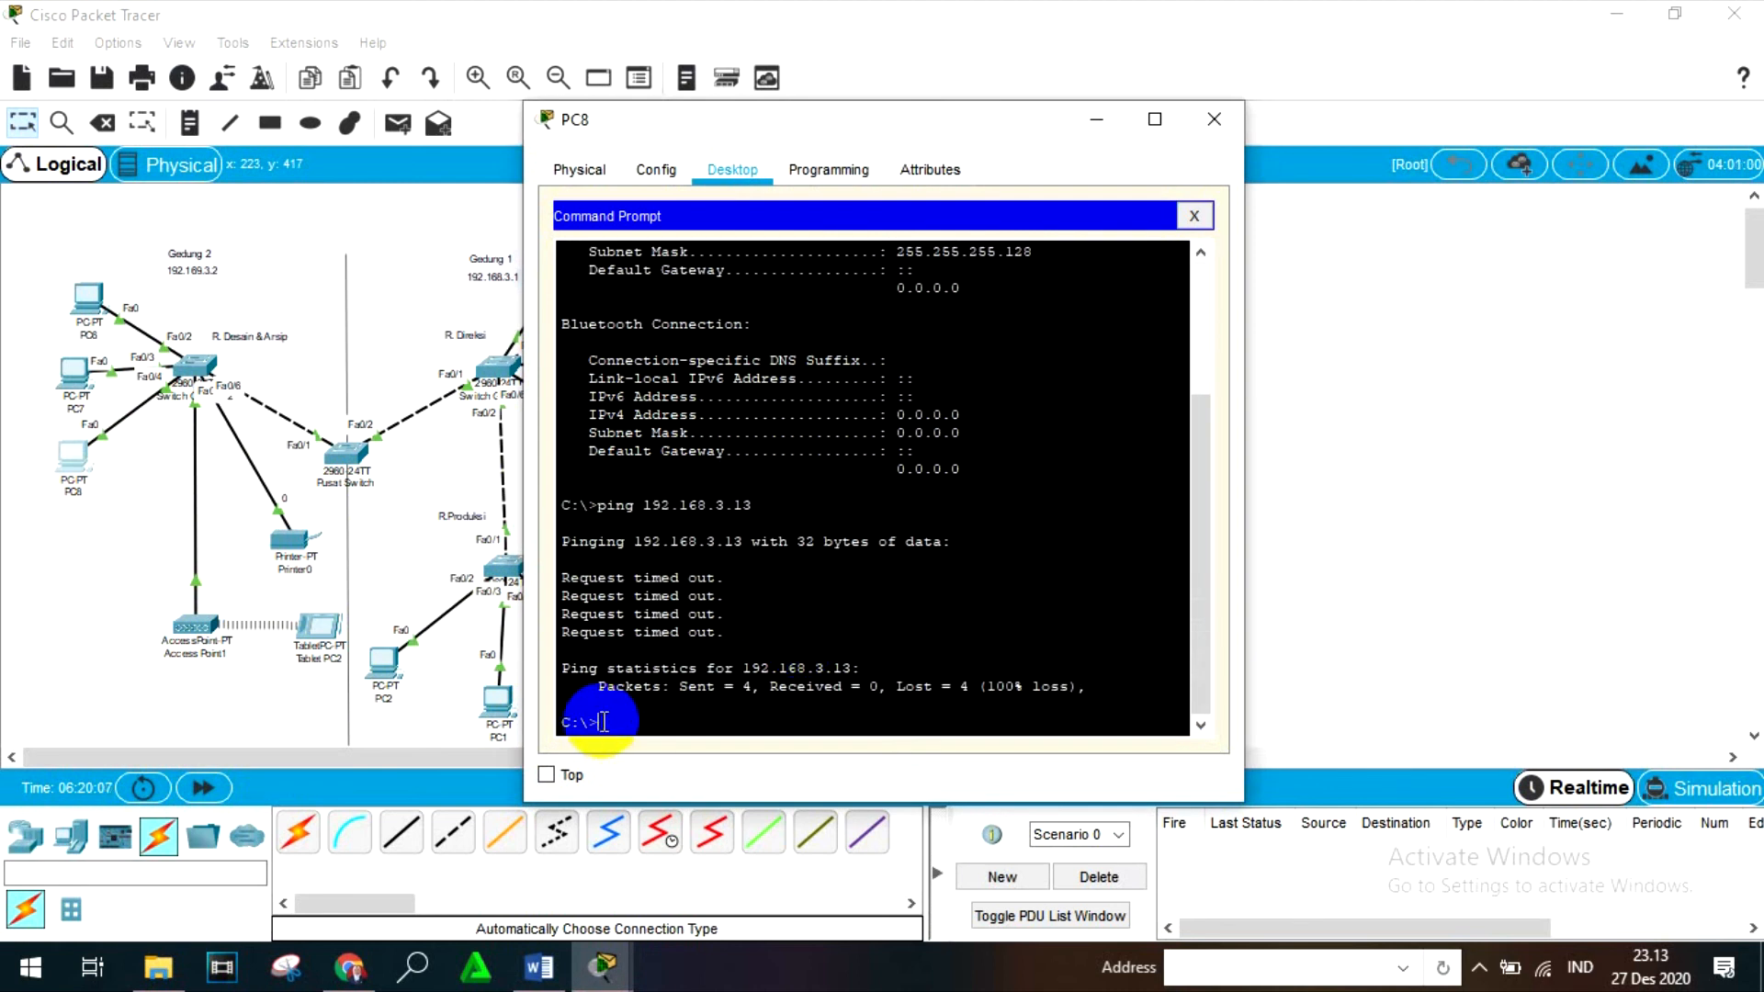
- Ping PC0's address 192.168.3.3 from PC8's Command Prompt
type("lpi")
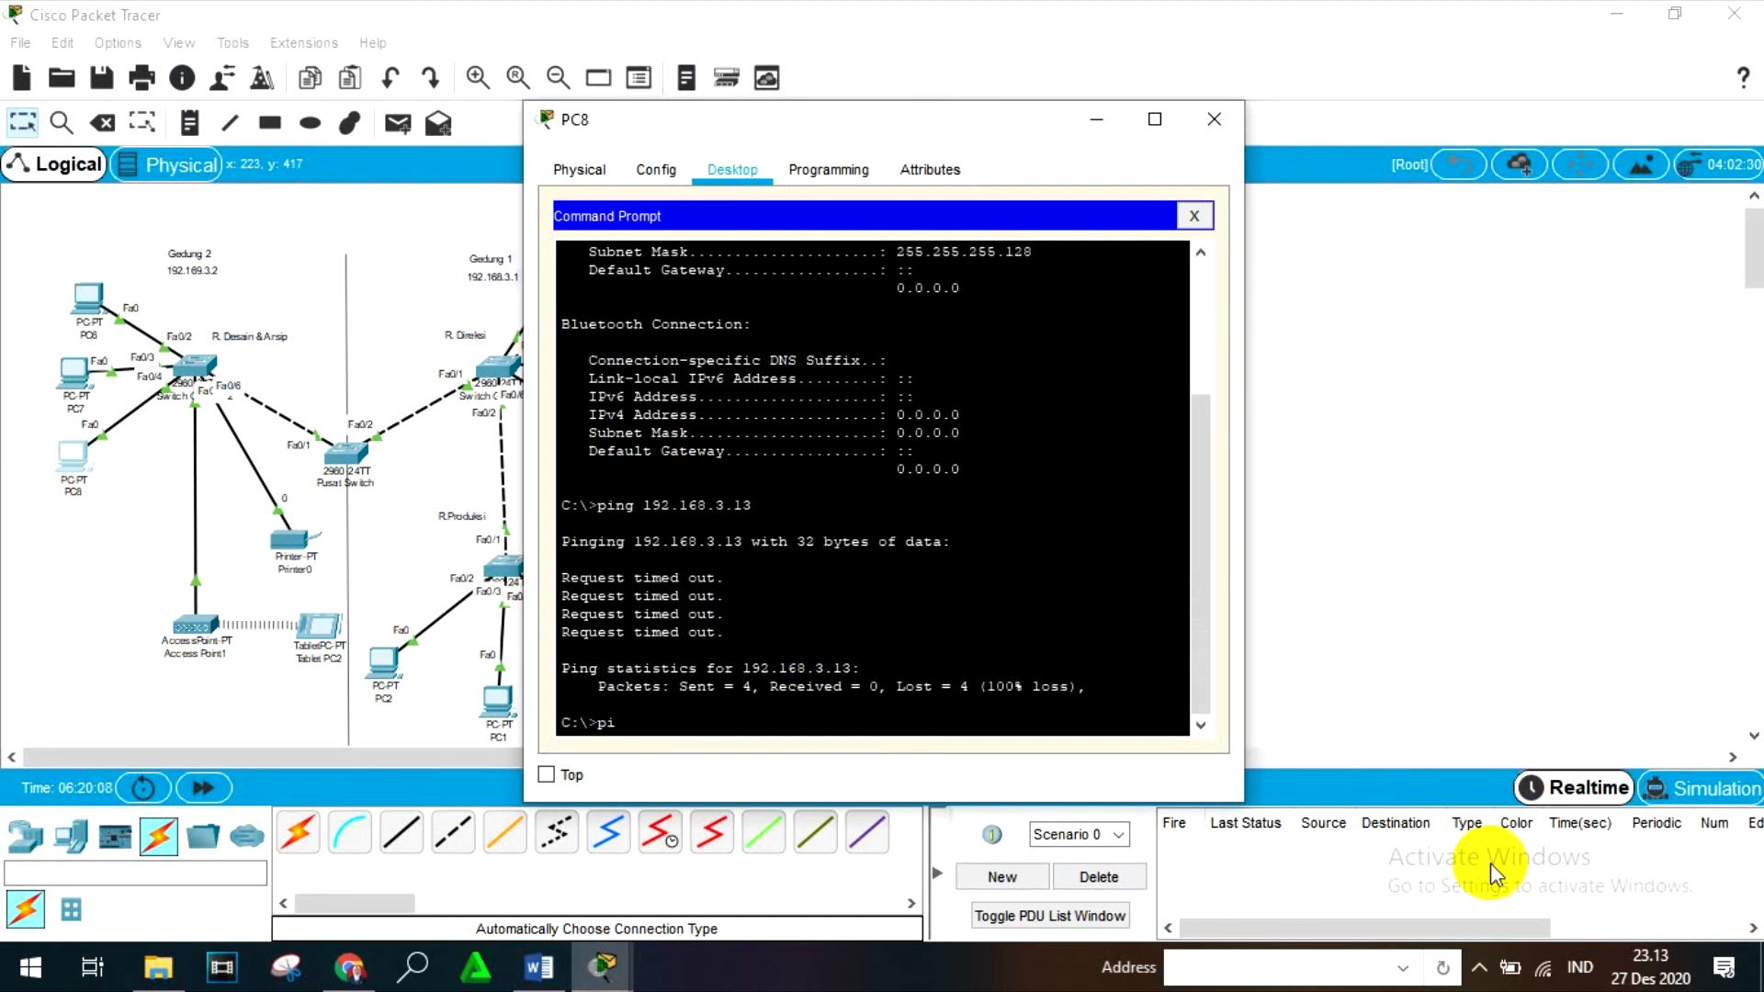
type("ng 192.168.3.3")
key("Return")
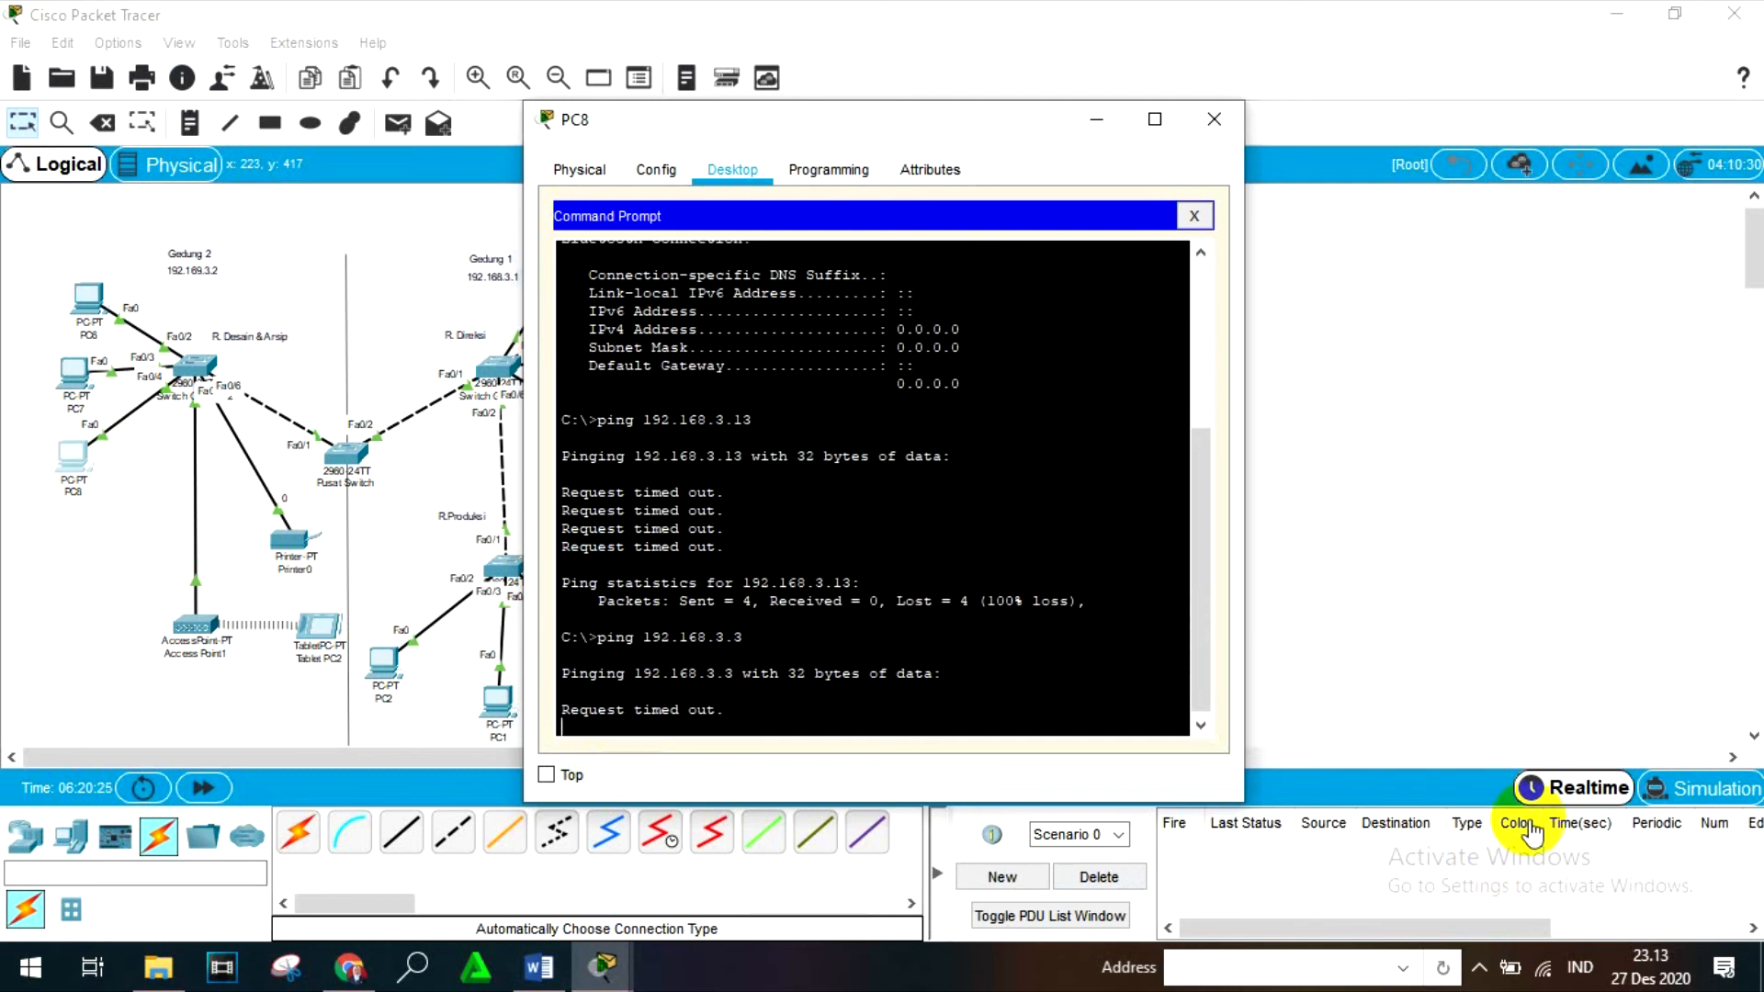
scroll(1004, 669, "up", 5)
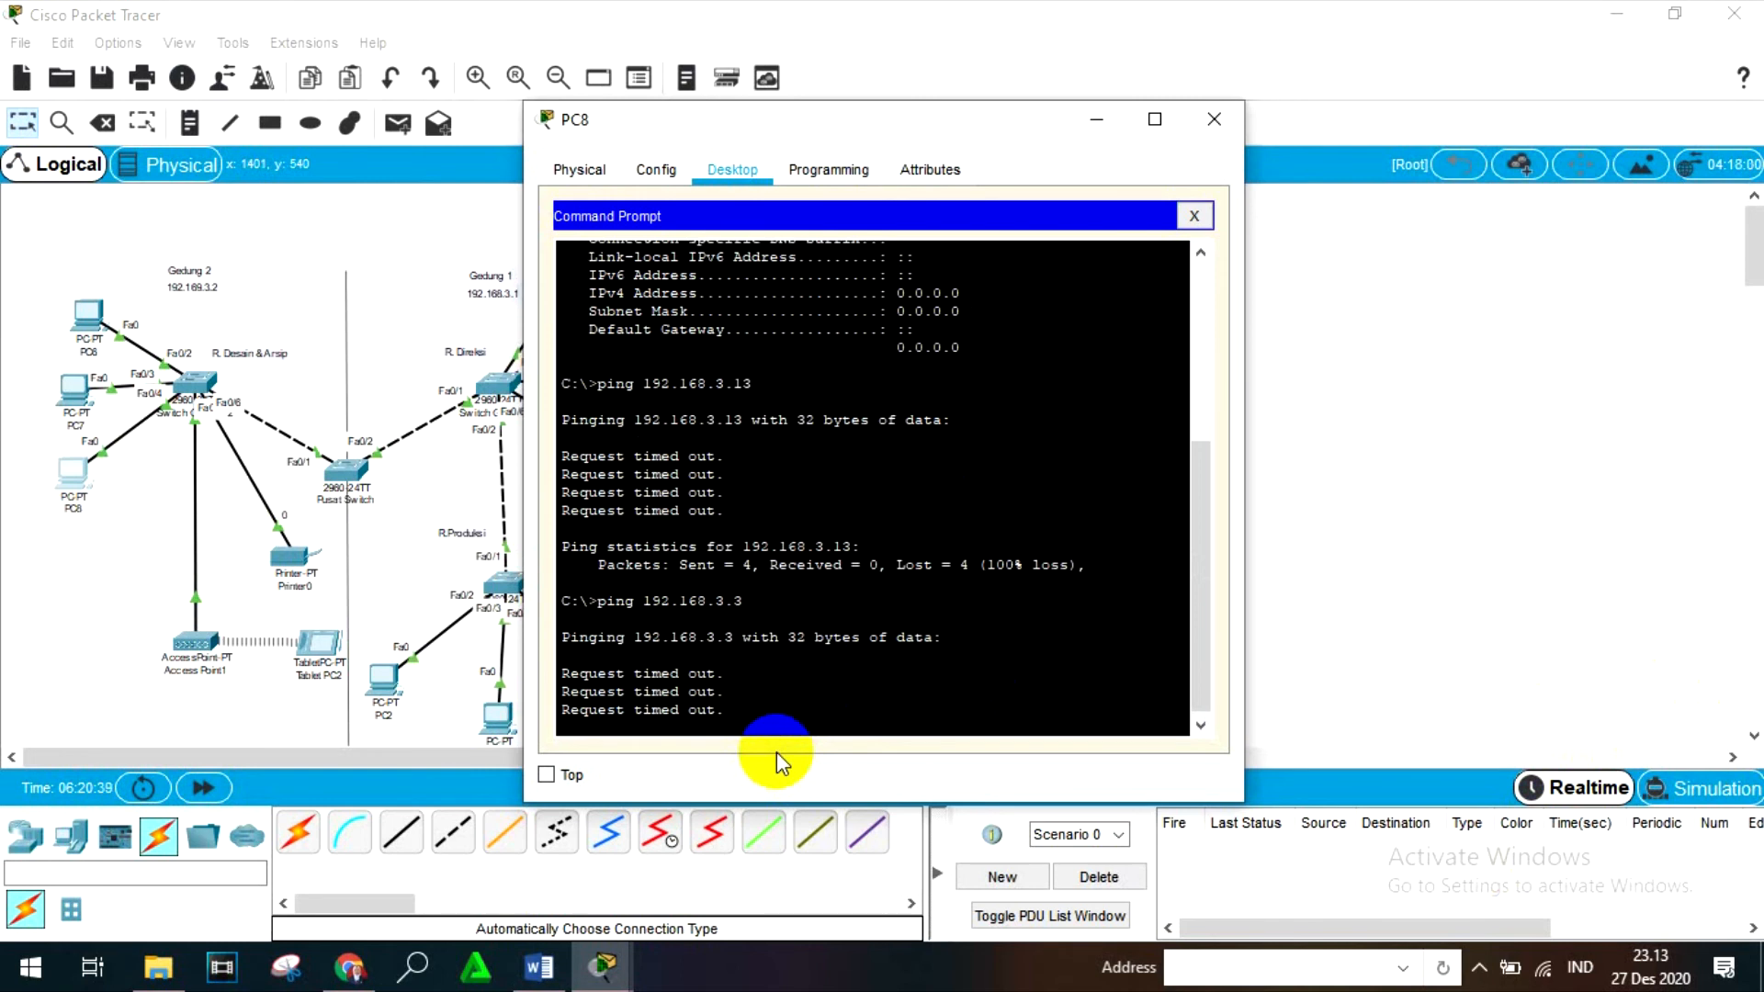
key("Return")
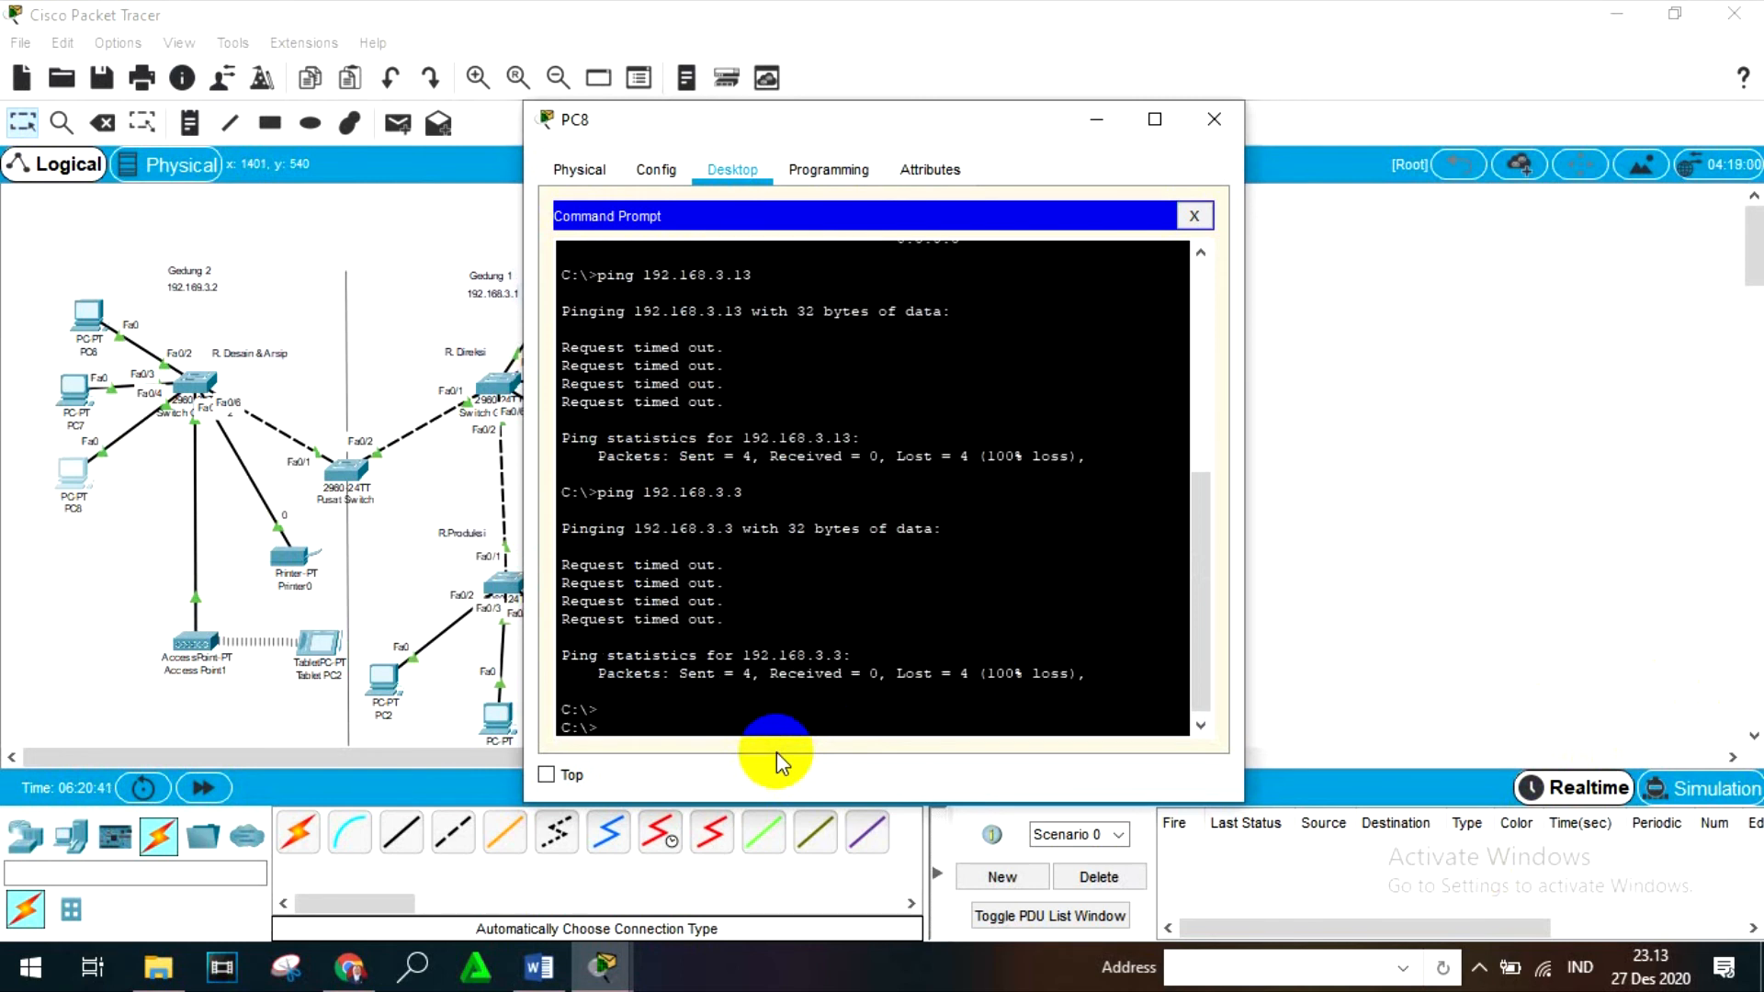
- Ping 192.168.3.12 from PC8's Command Prompt and close the PC8 window
type("ping 192.168")
scroll(790, 584, "up", 10)
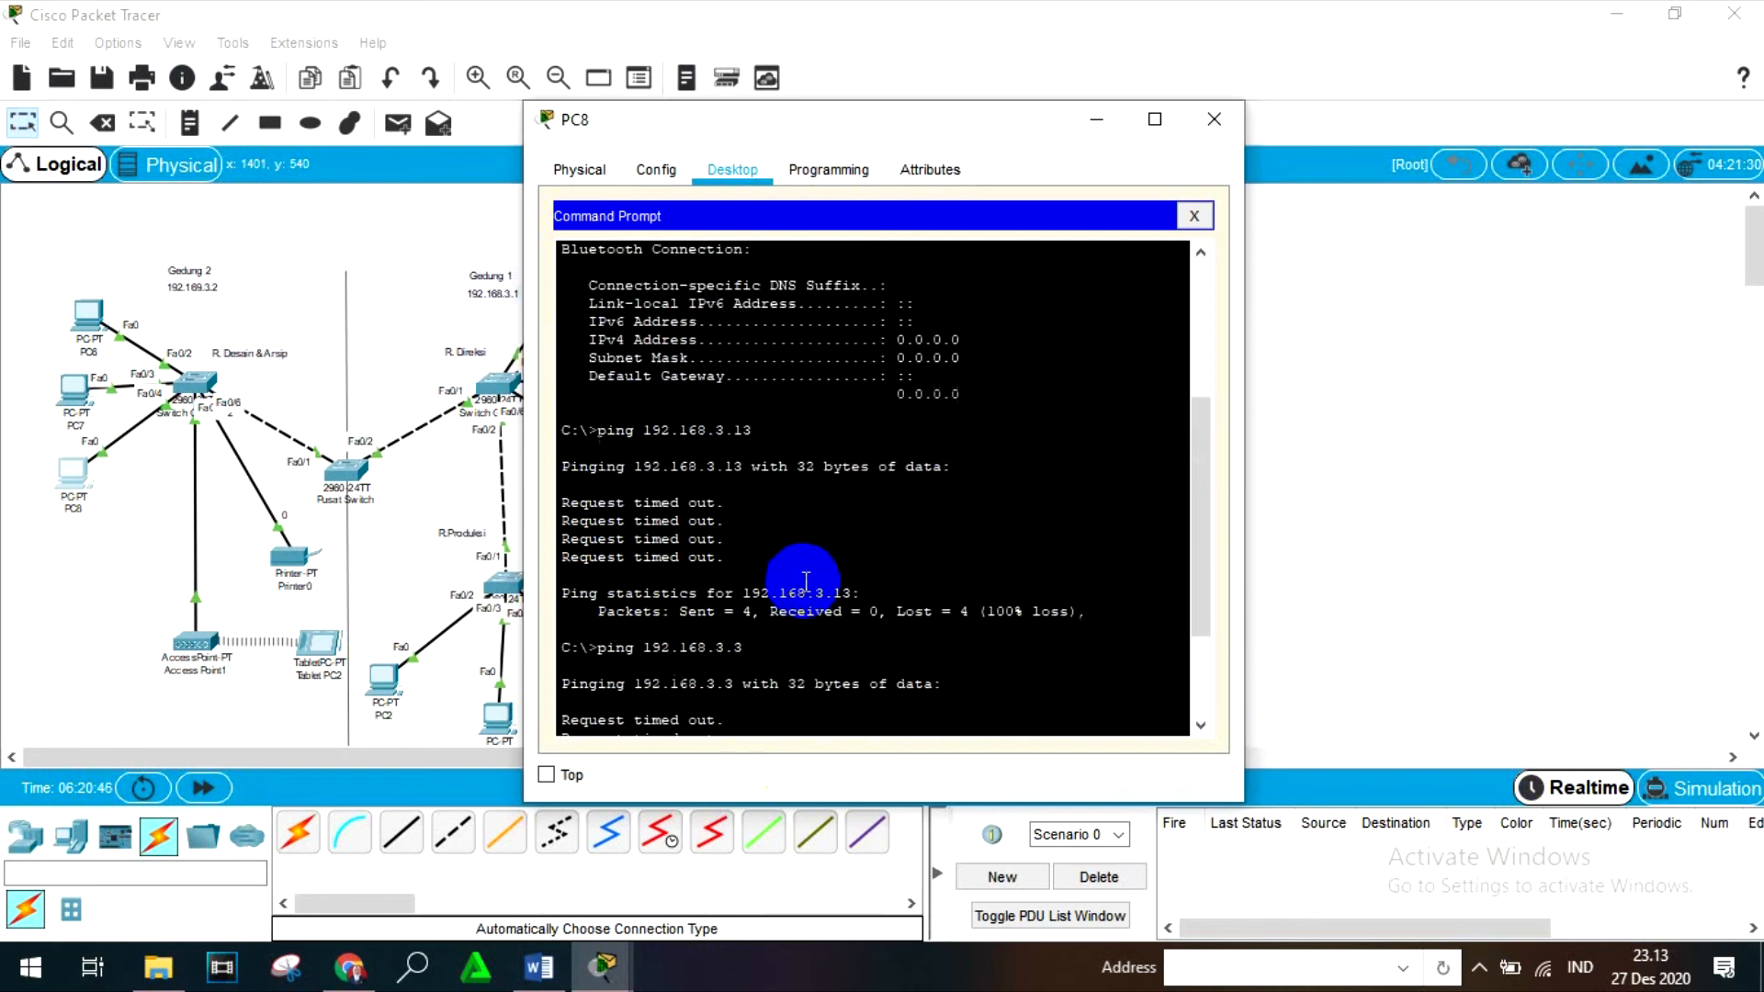
scroll(808, 586, "down", 6)
scroll(812, 588, "down", 4)
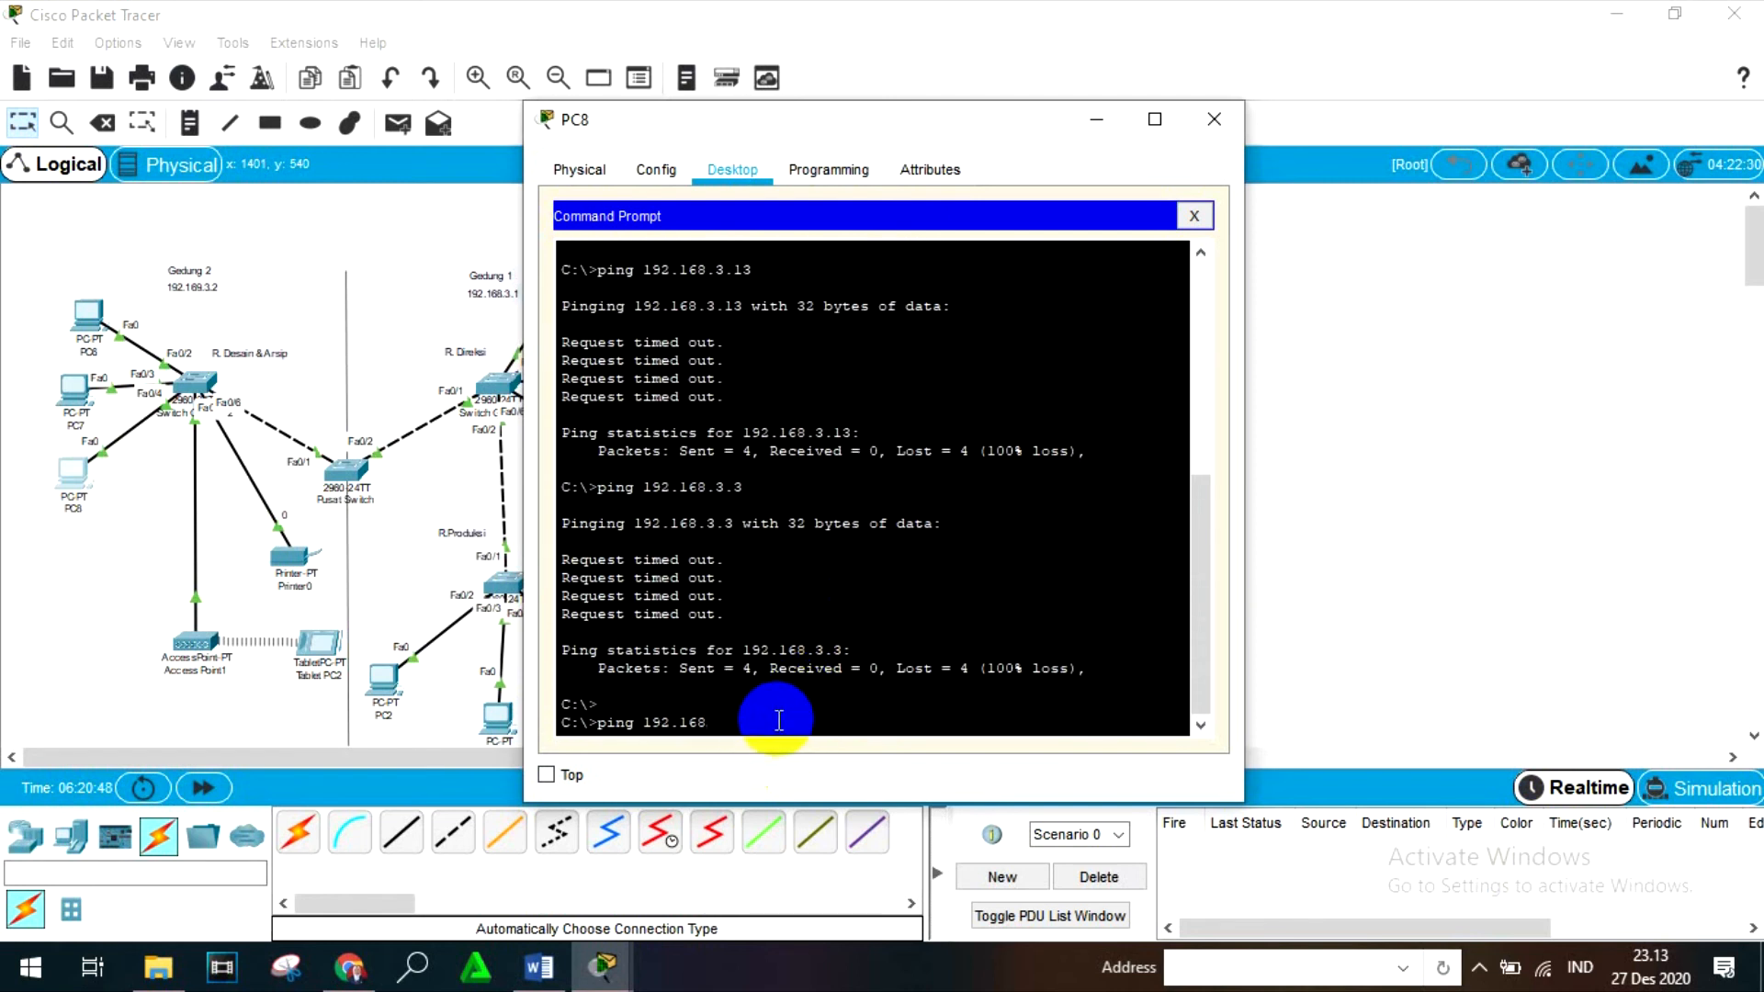
type(".3.12")
key("Return")
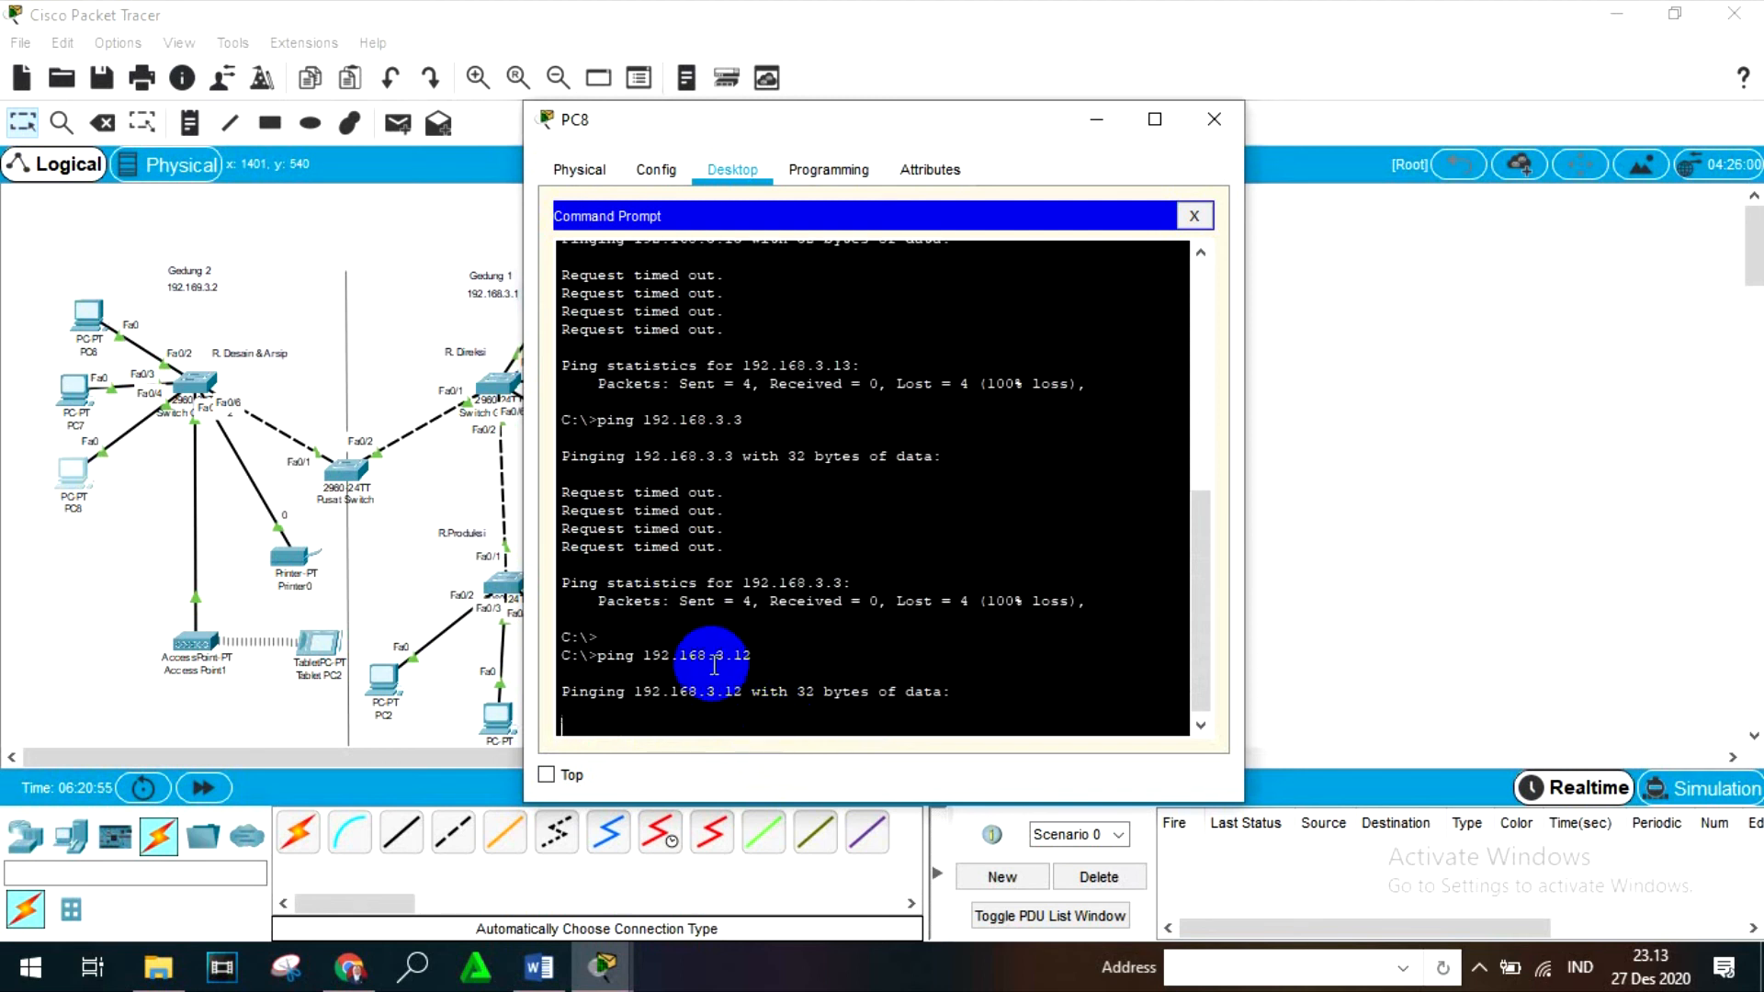
left_click(1214, 119)
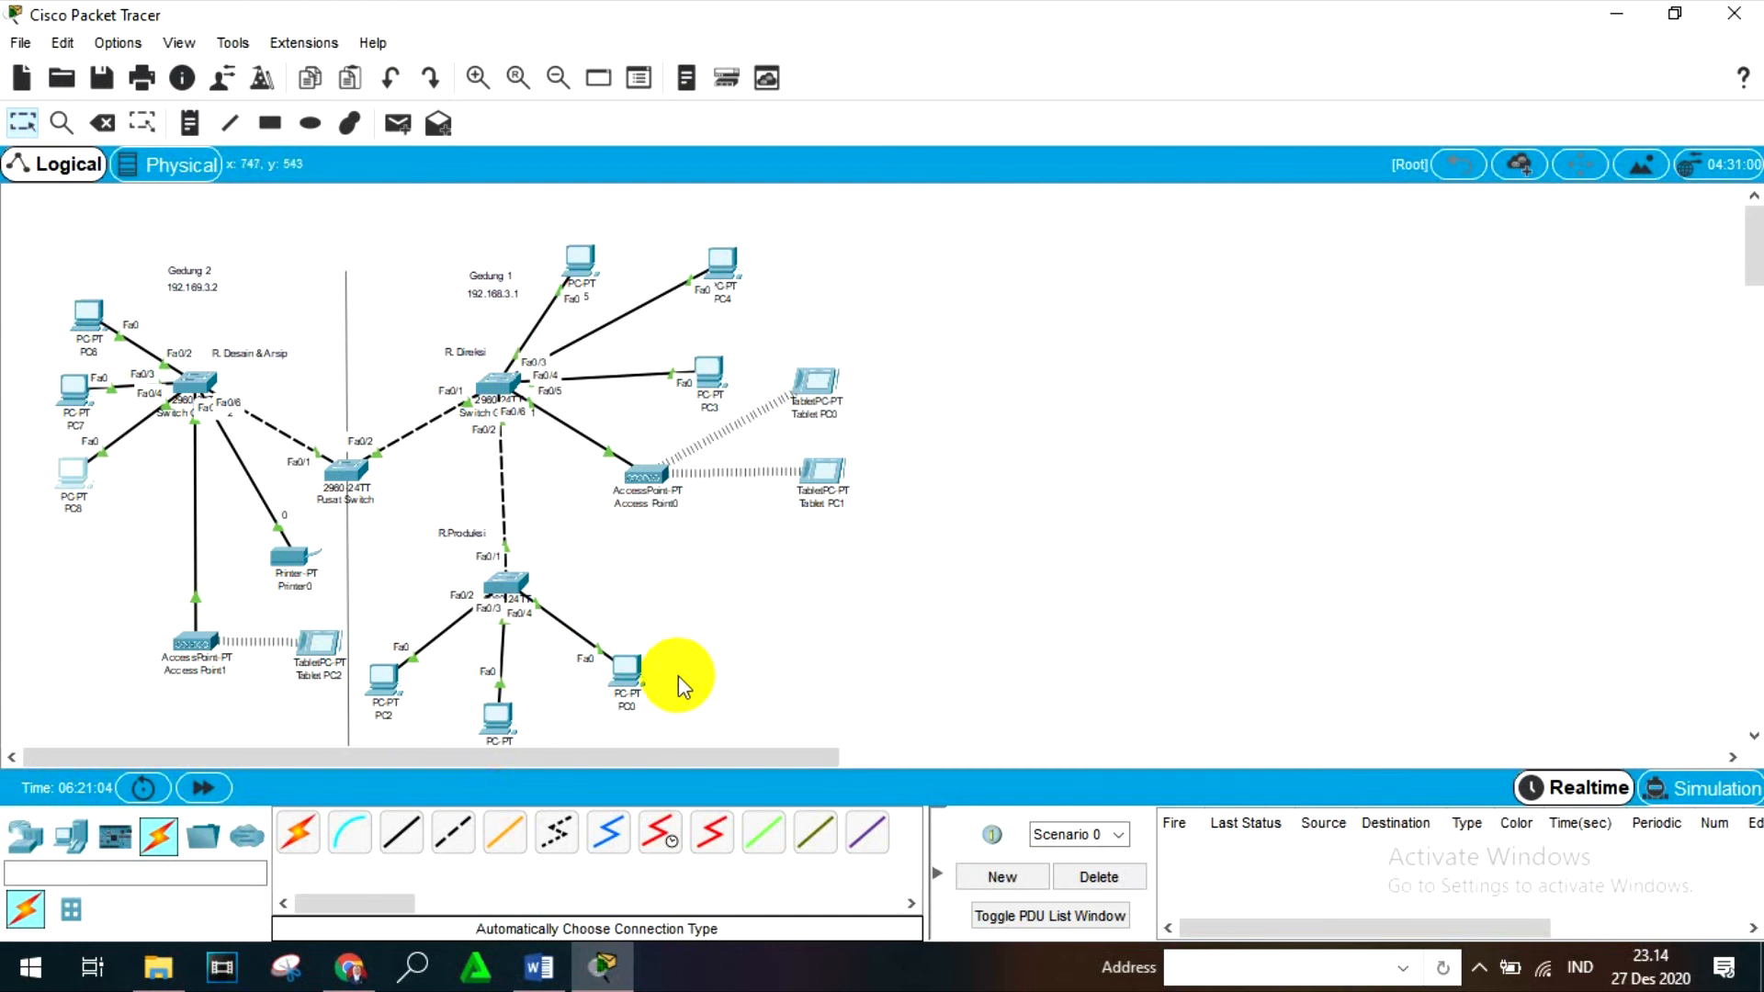
- Open the Command Prompt on PC0 and ping 192.168.3.13 from it
left_click(629, 674)
left_click(1133, 295)
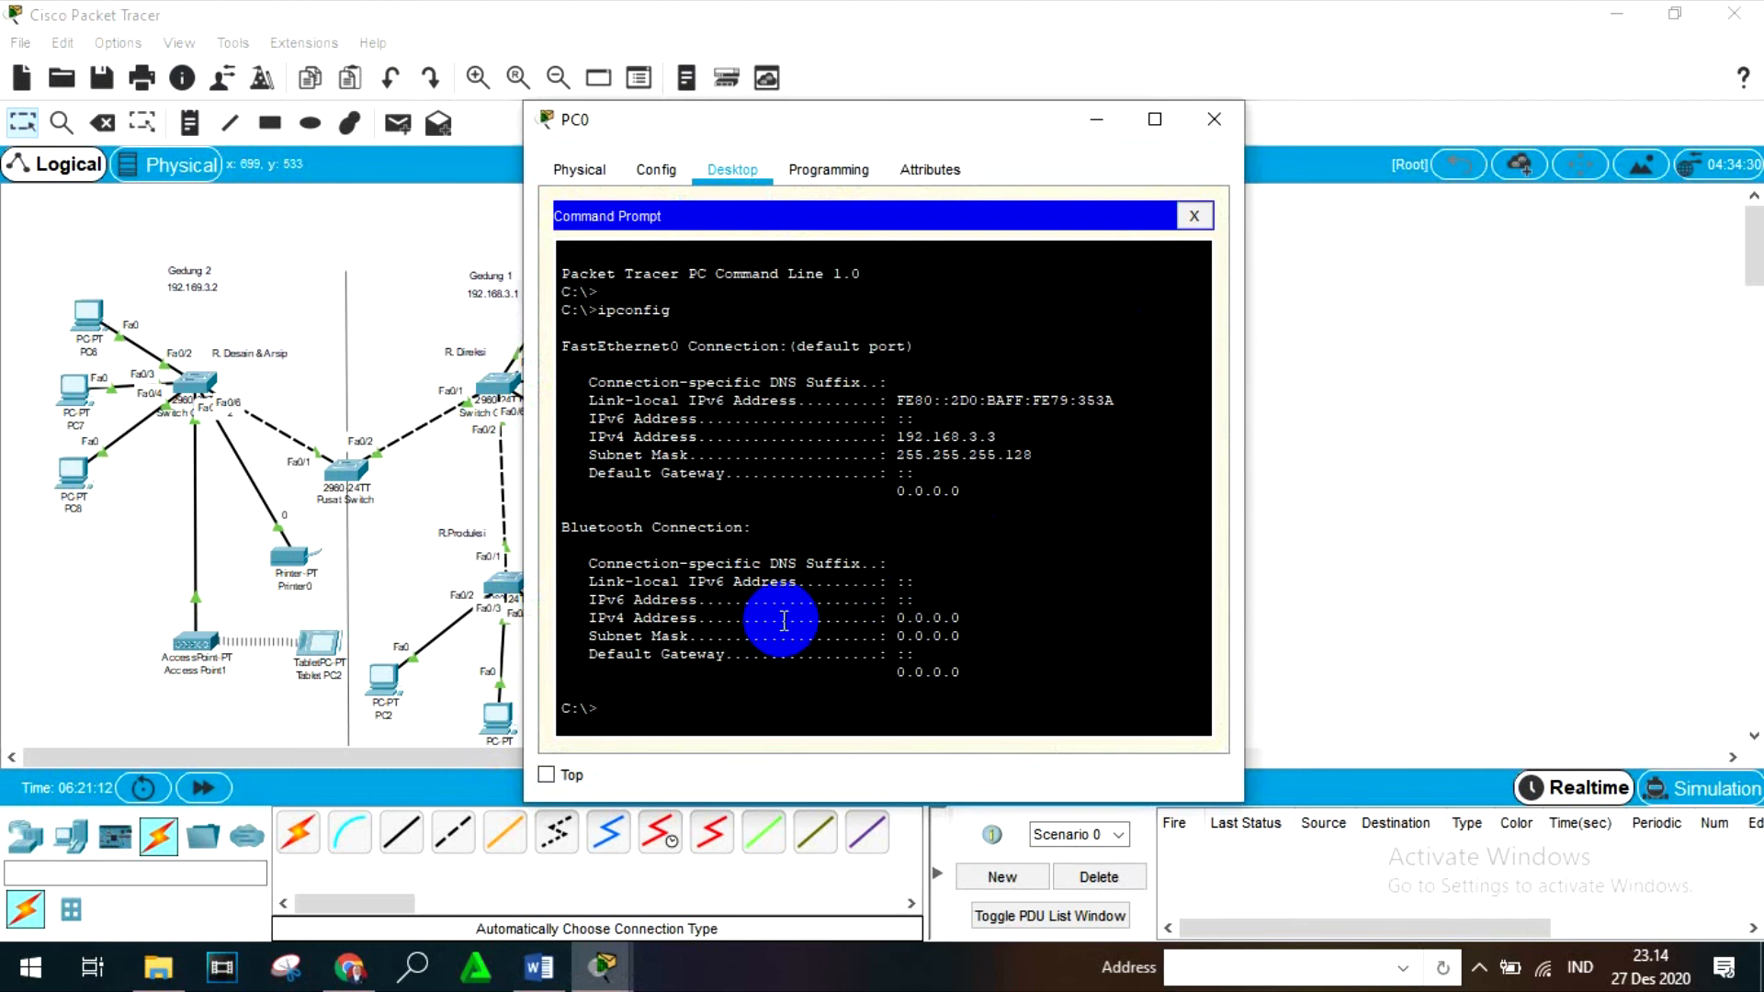
left_click(652, 717)
type("ping")
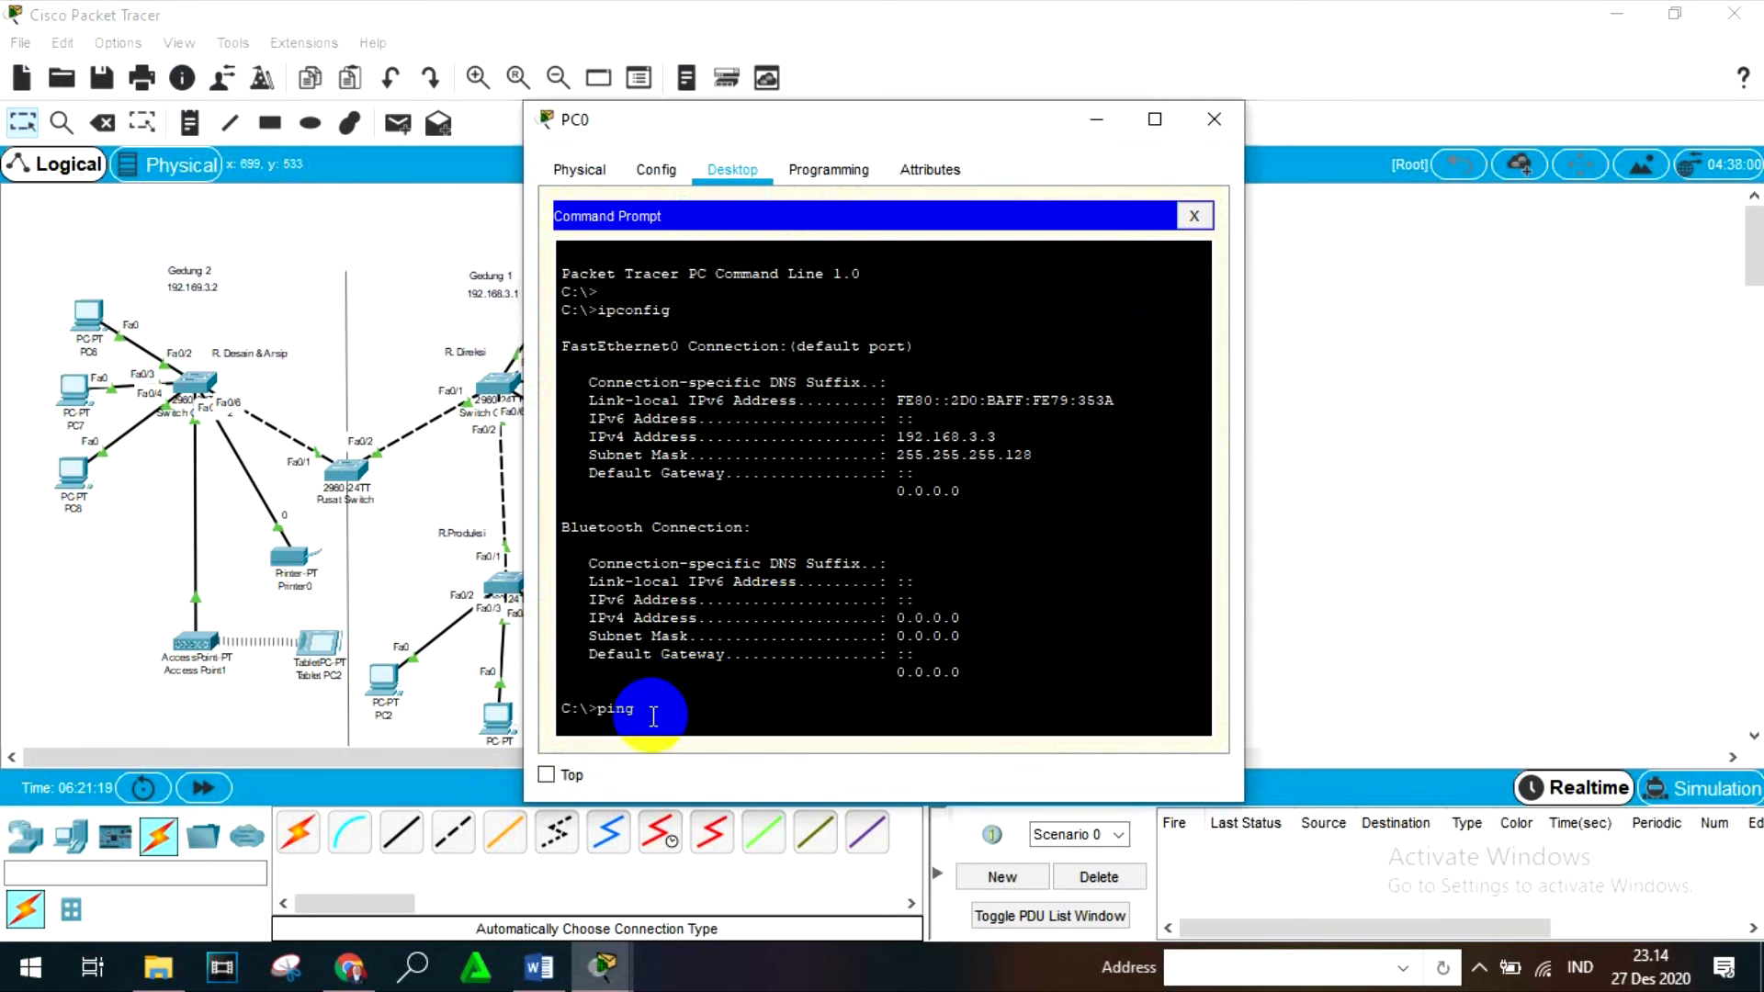
type(" 192.168.3.13")
key("Return")
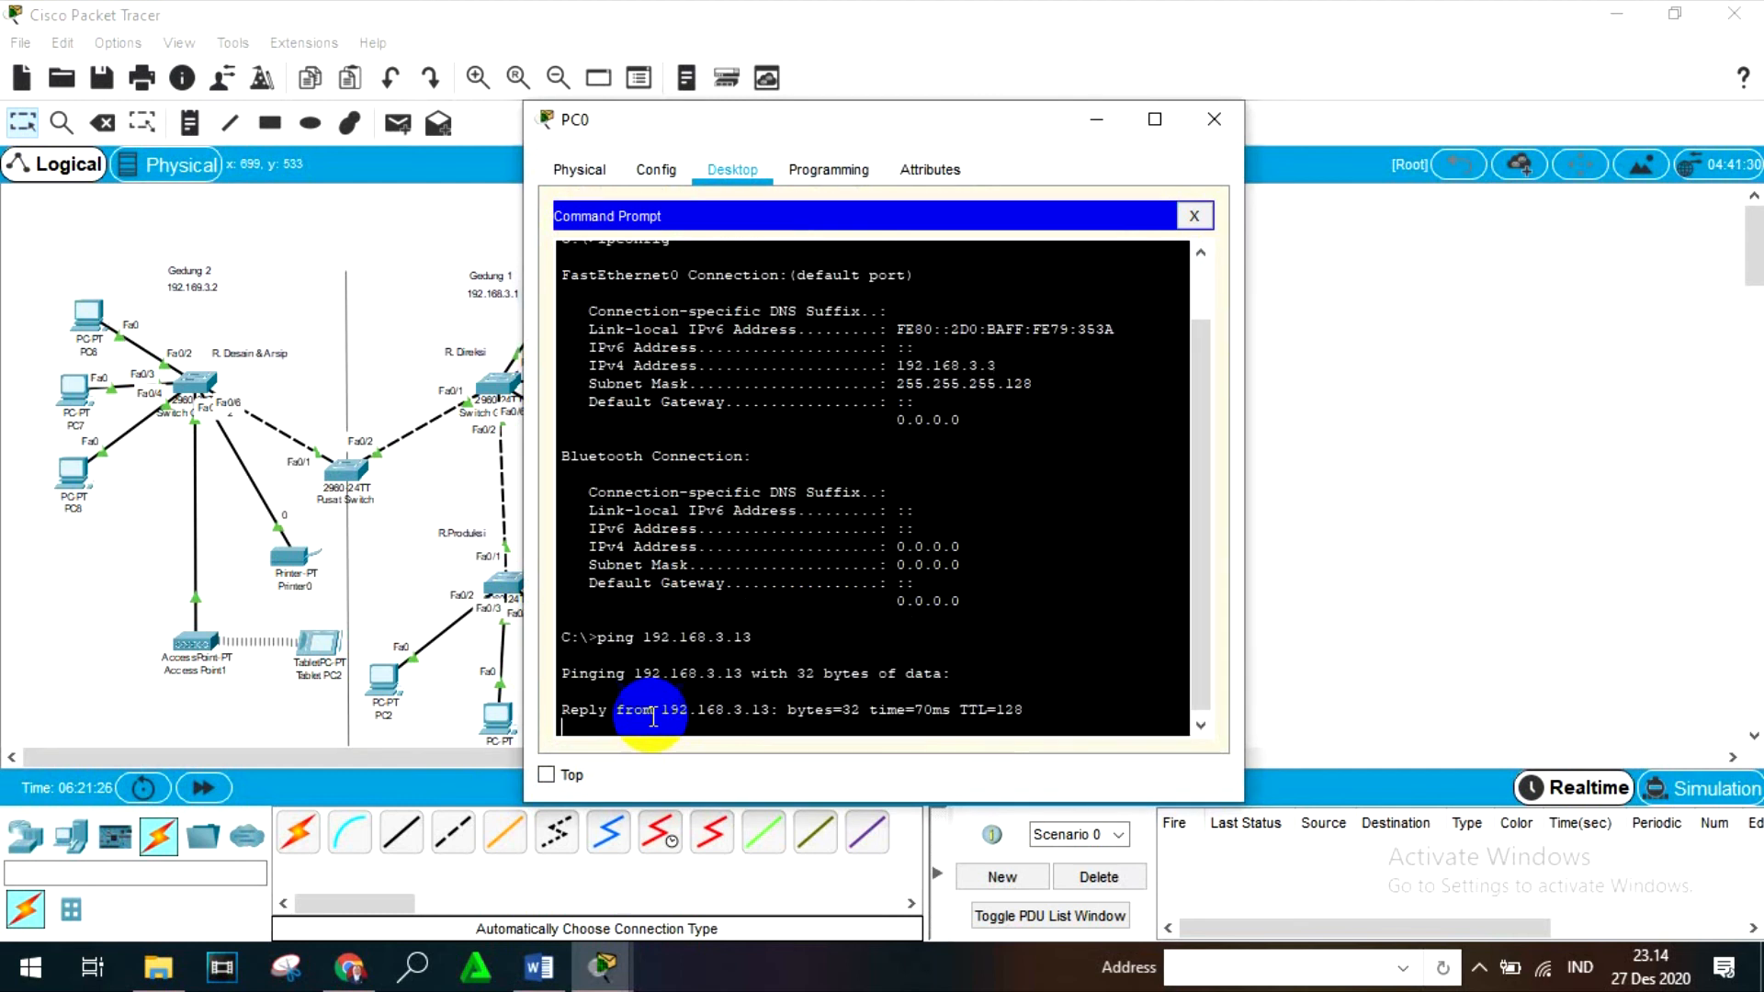
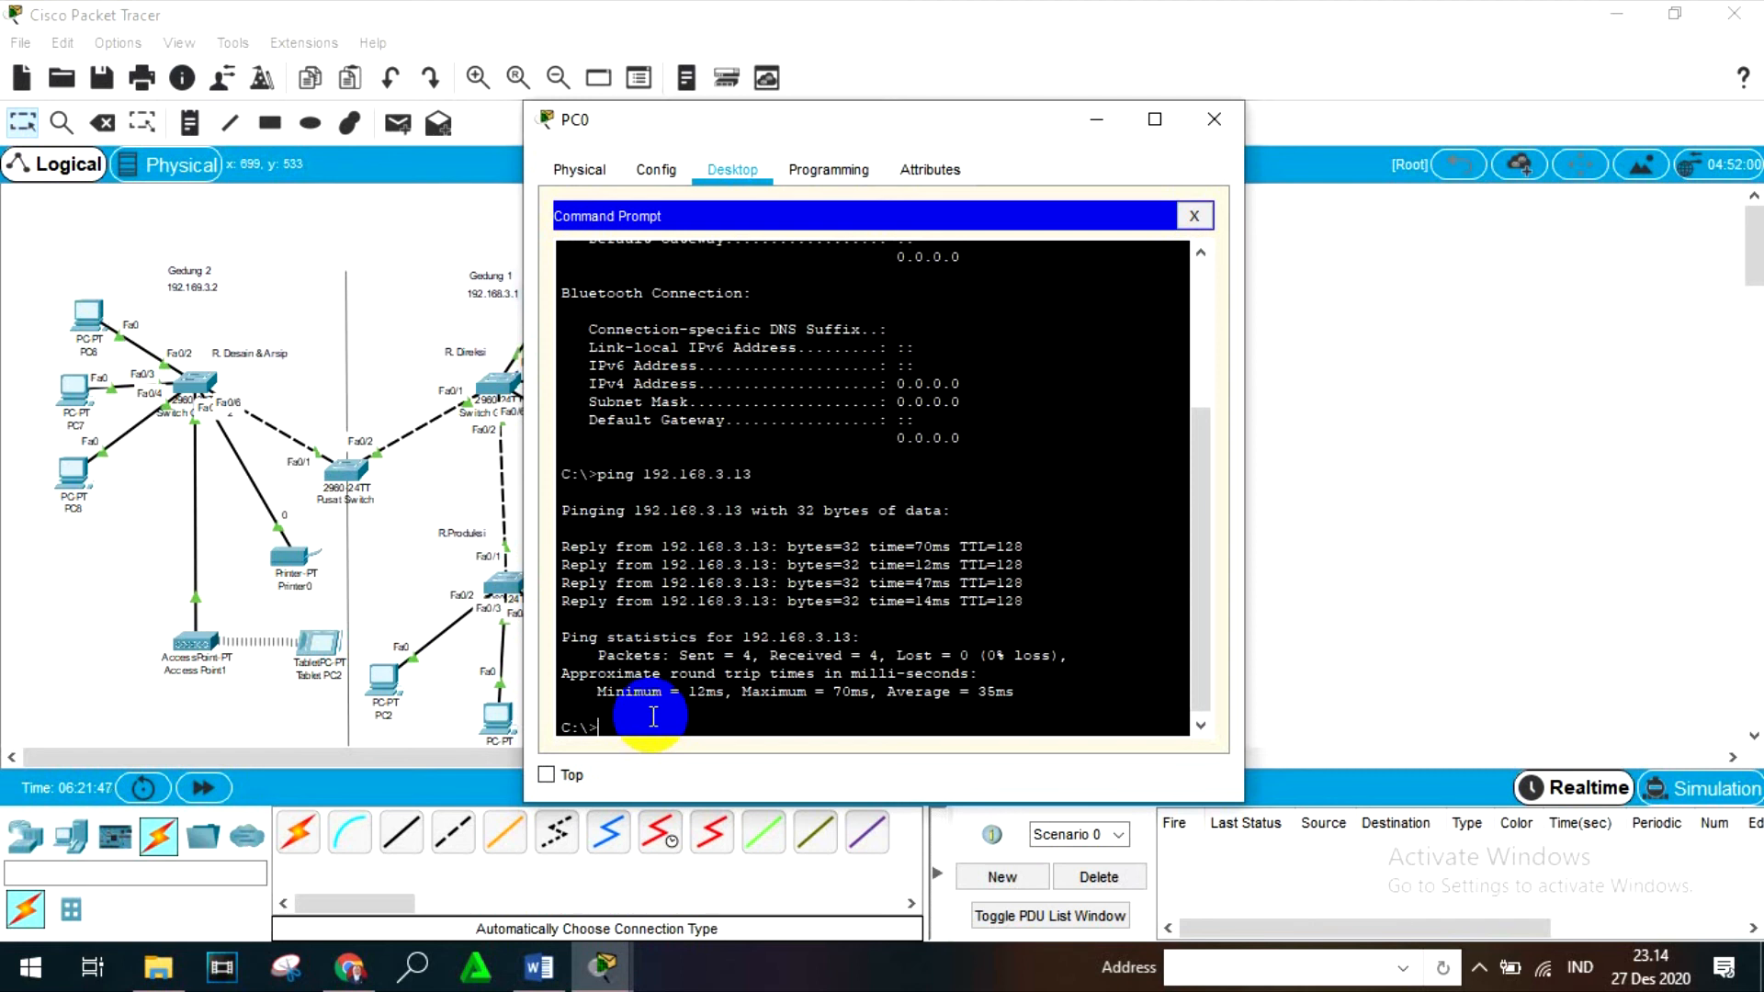
- Close the PC0 window, ping 192.168.3.13 from PC8's Command Prompt, and close PC8
left_click(1214, 119)
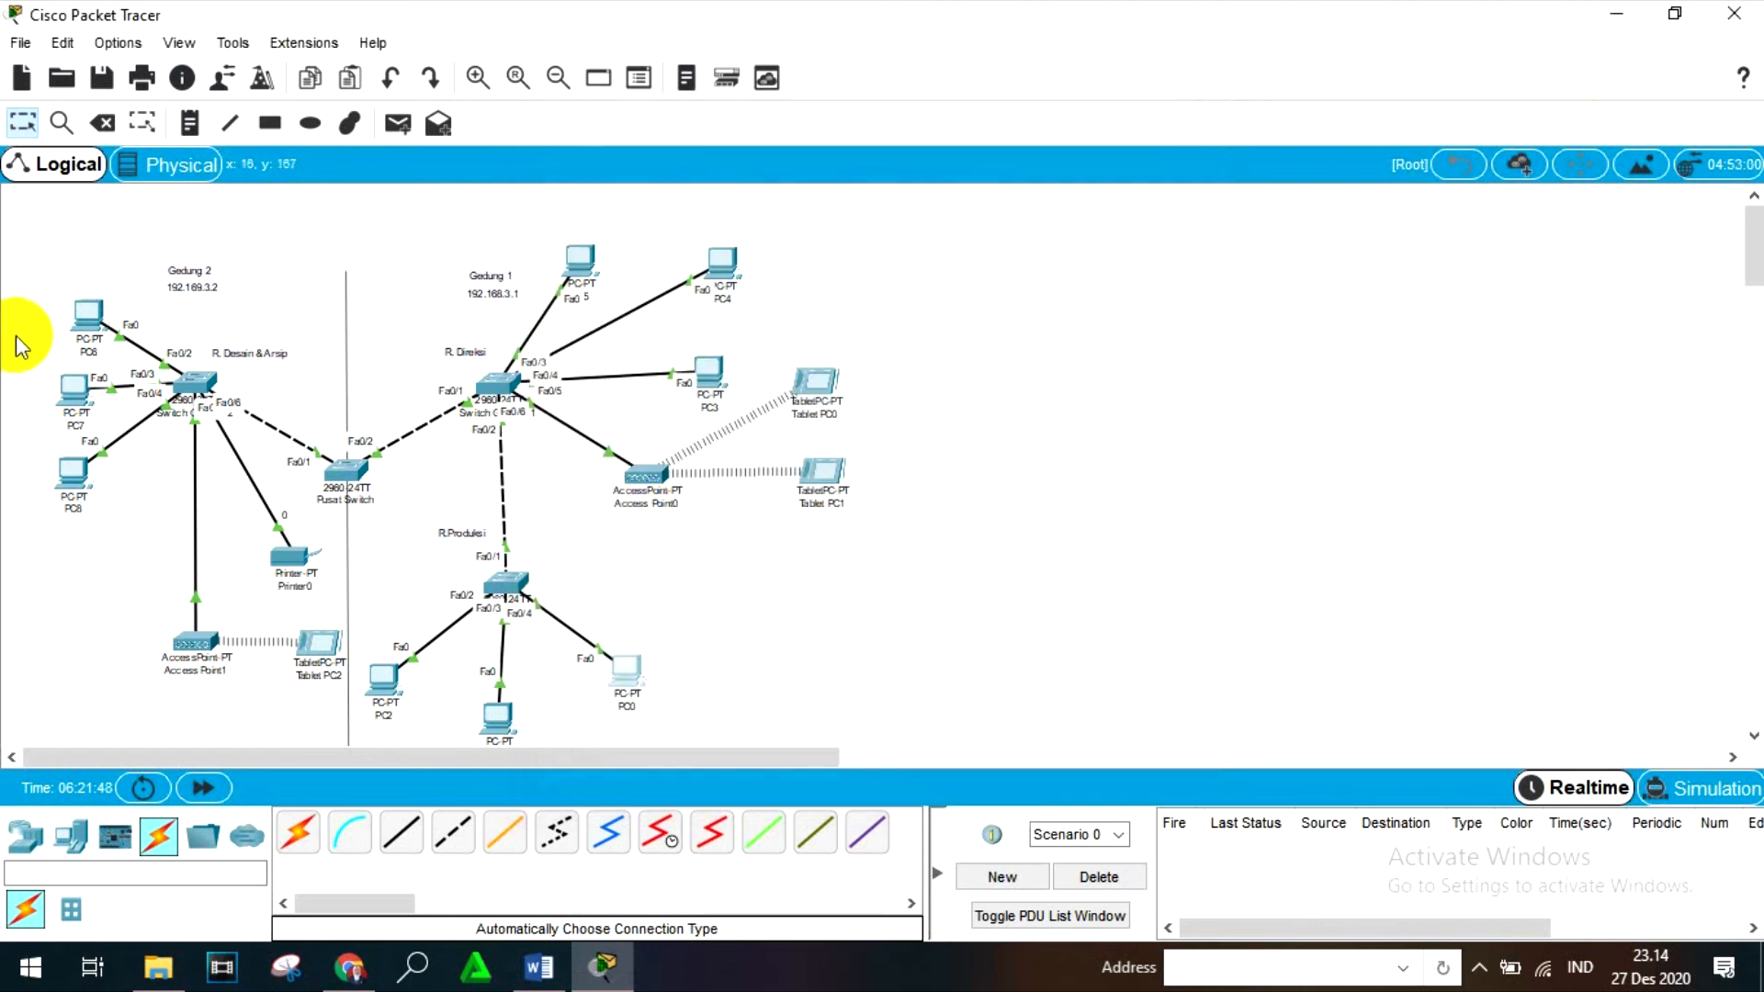
left_click(69, 487)
left_click(1149, 283)
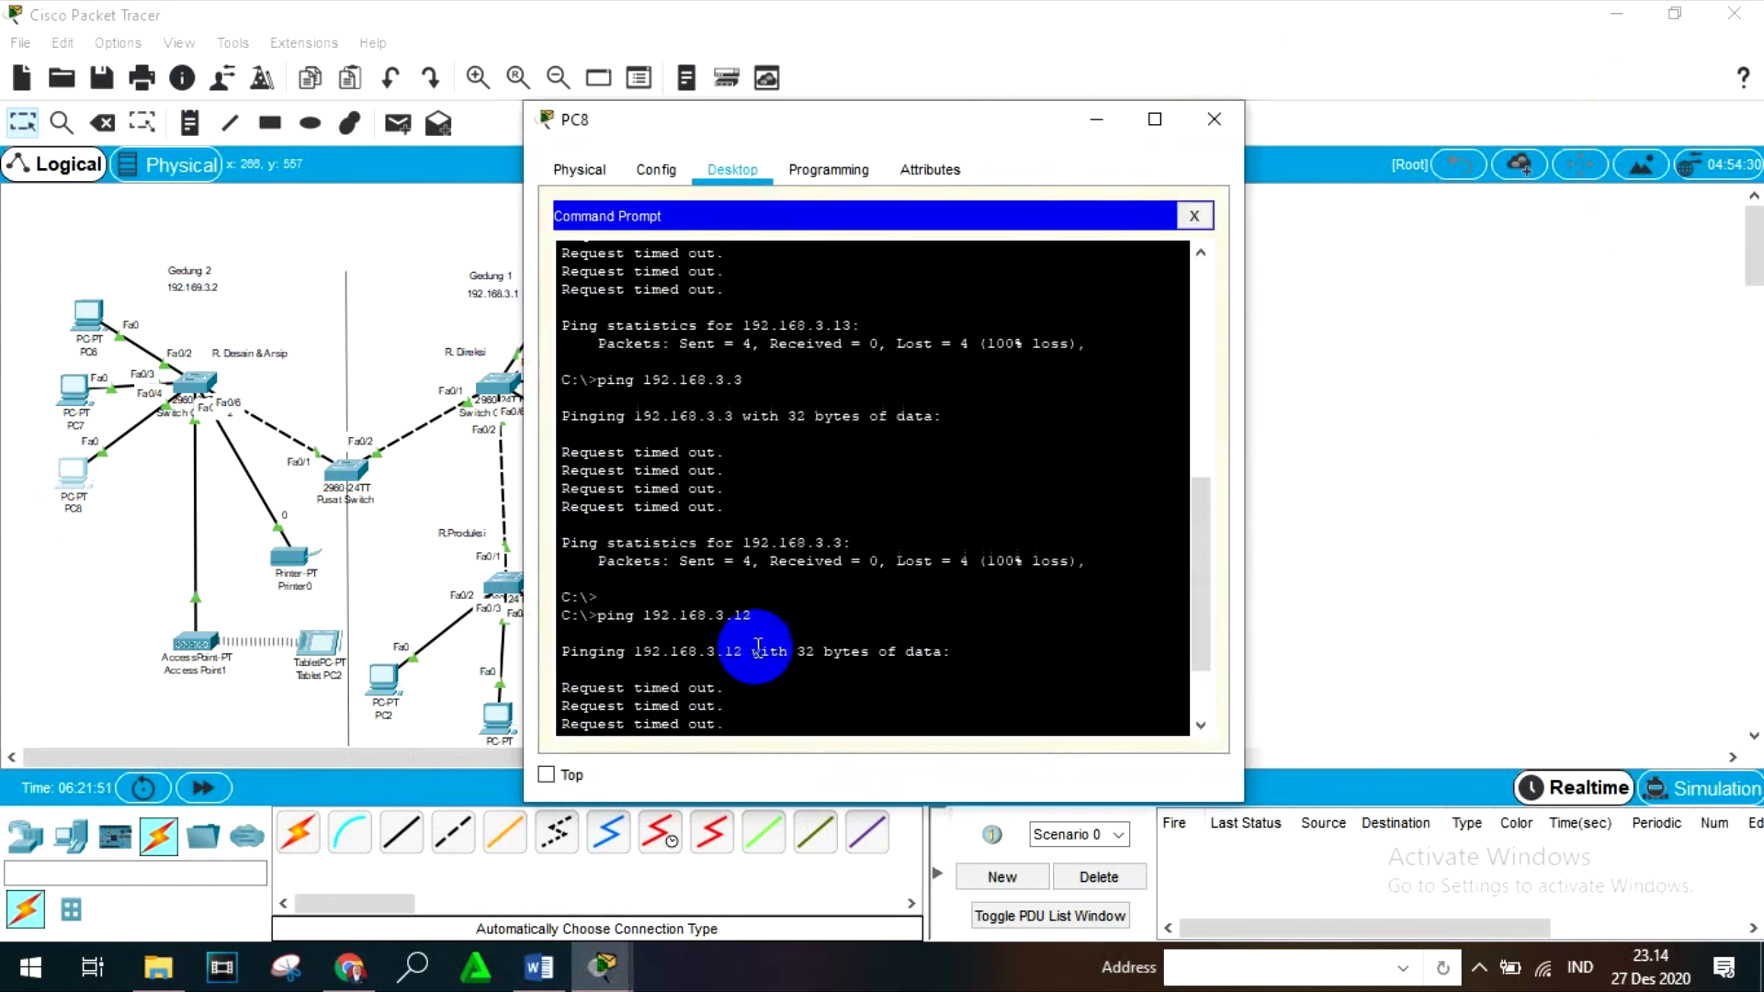
type("ping")
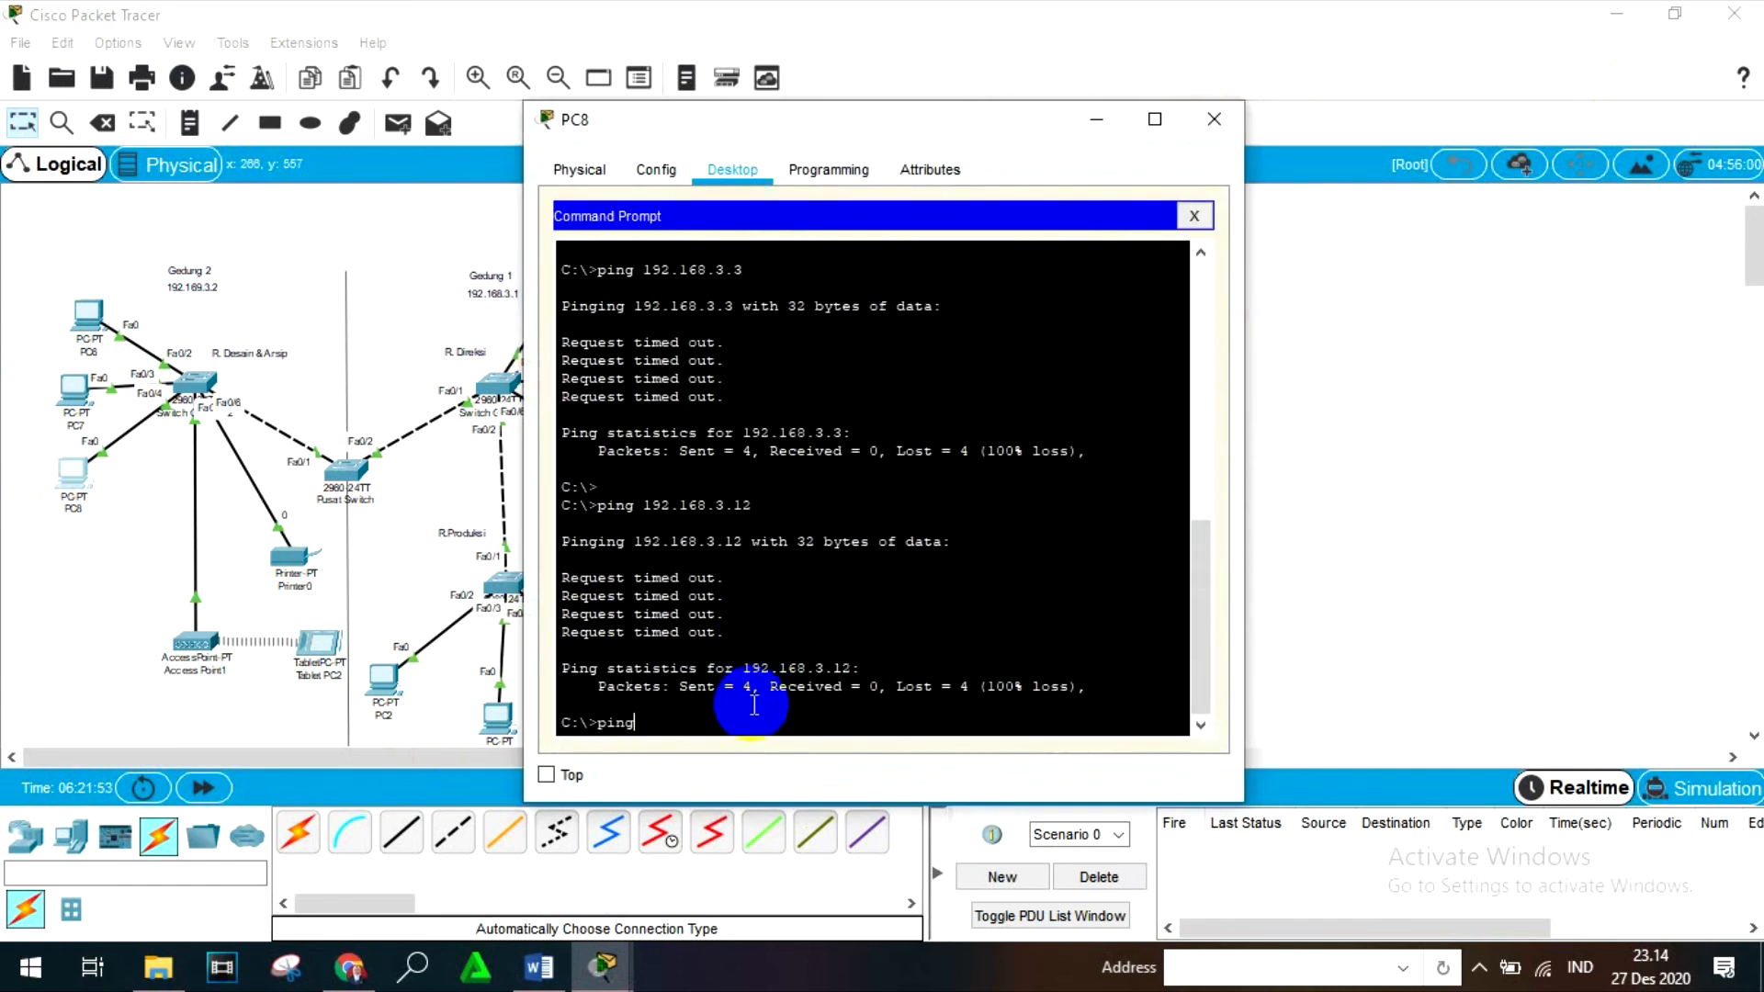
type(" 192.168")
type(".3.13")
key("Return")
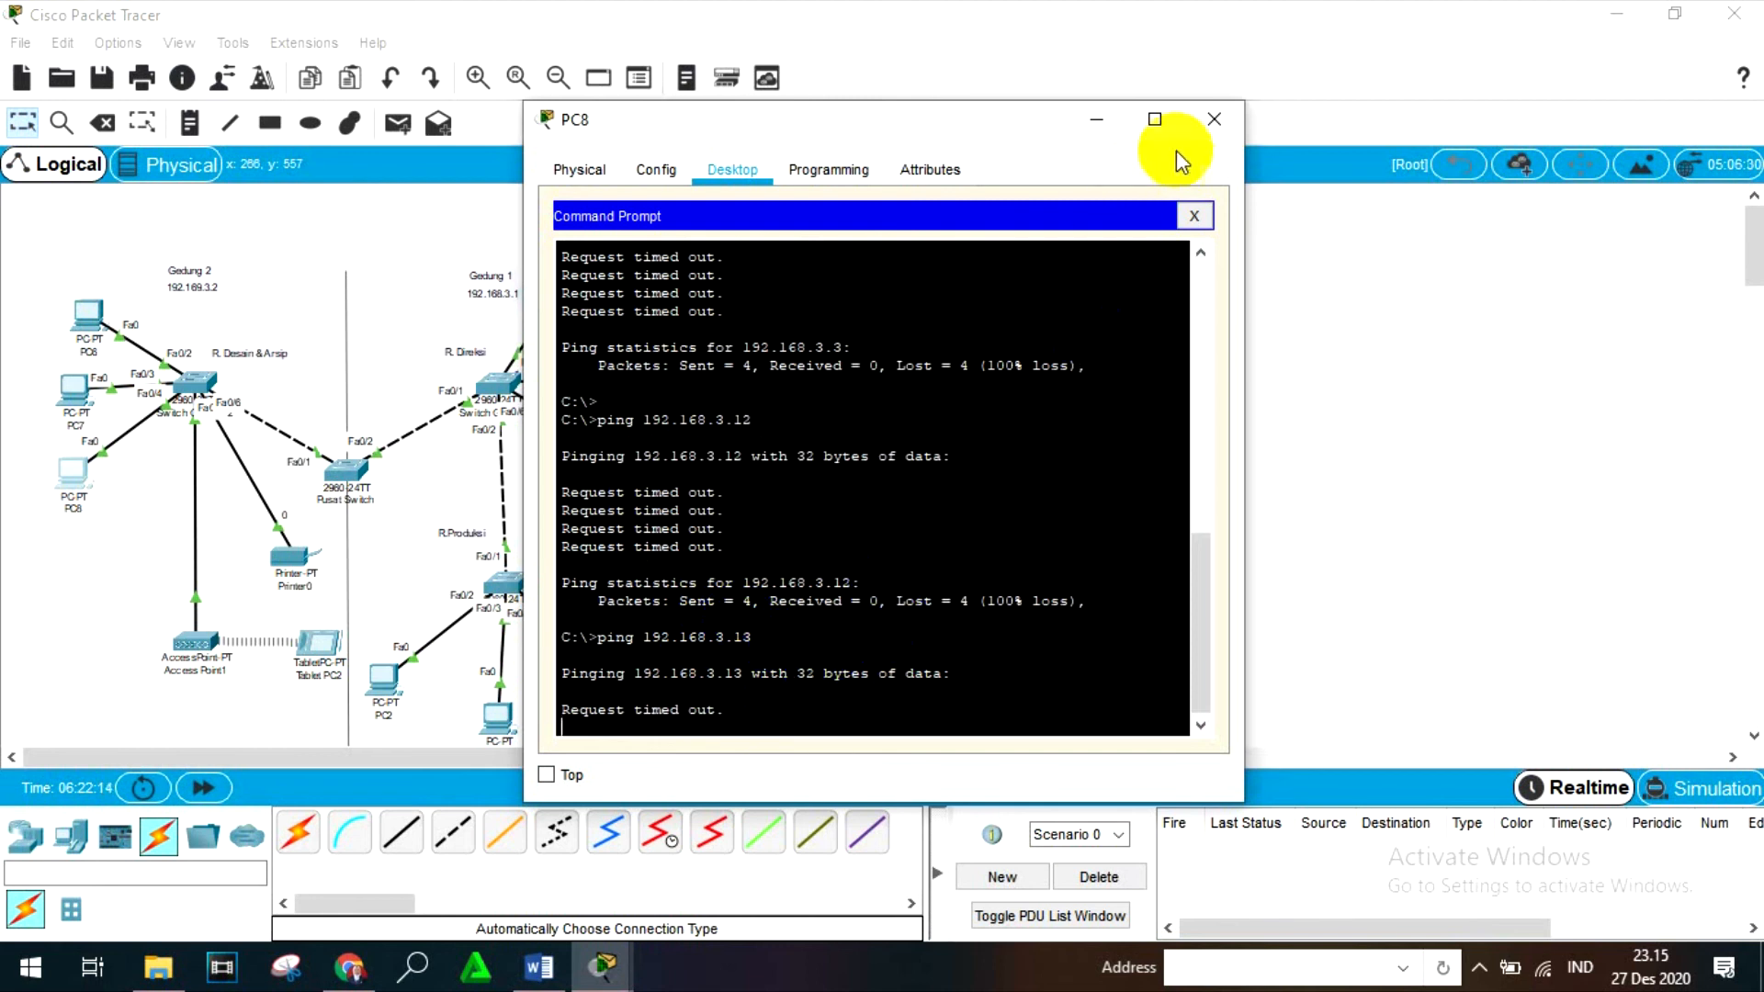
left_click(1213, 120)
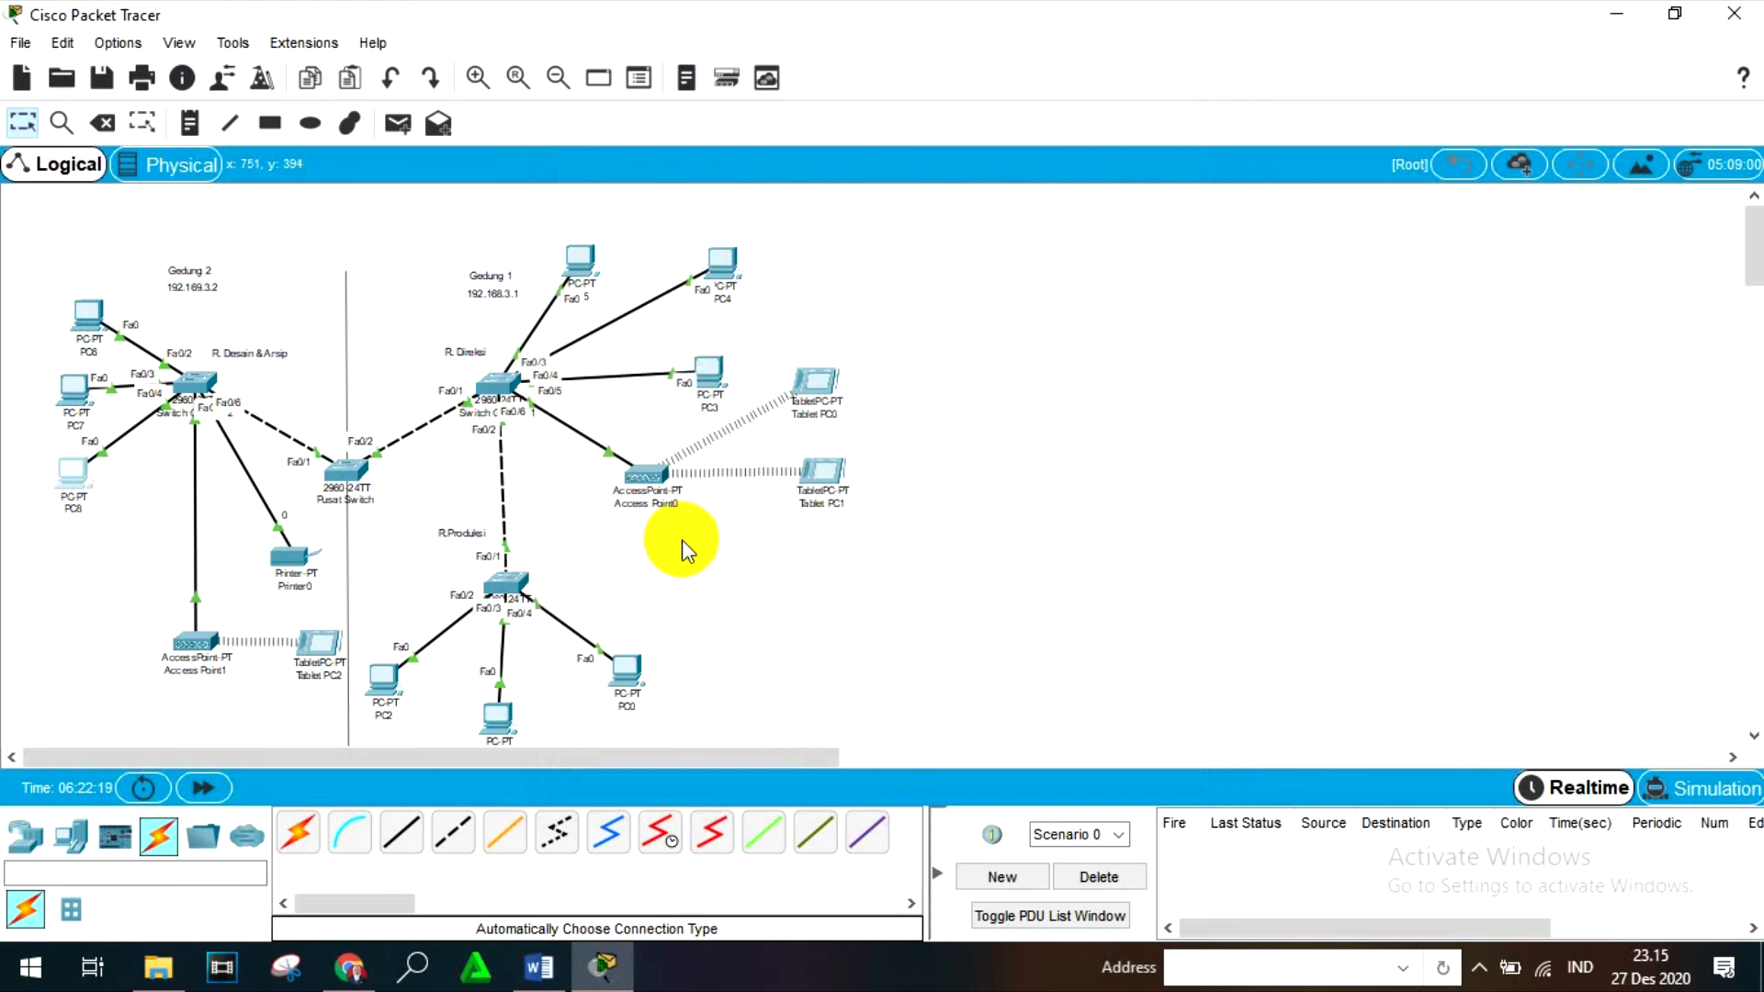
- Reopen PC8's Command Prompt, ping PC0's address 192.168.3.3 again, and close the PC8 window
left_click(73, 472)
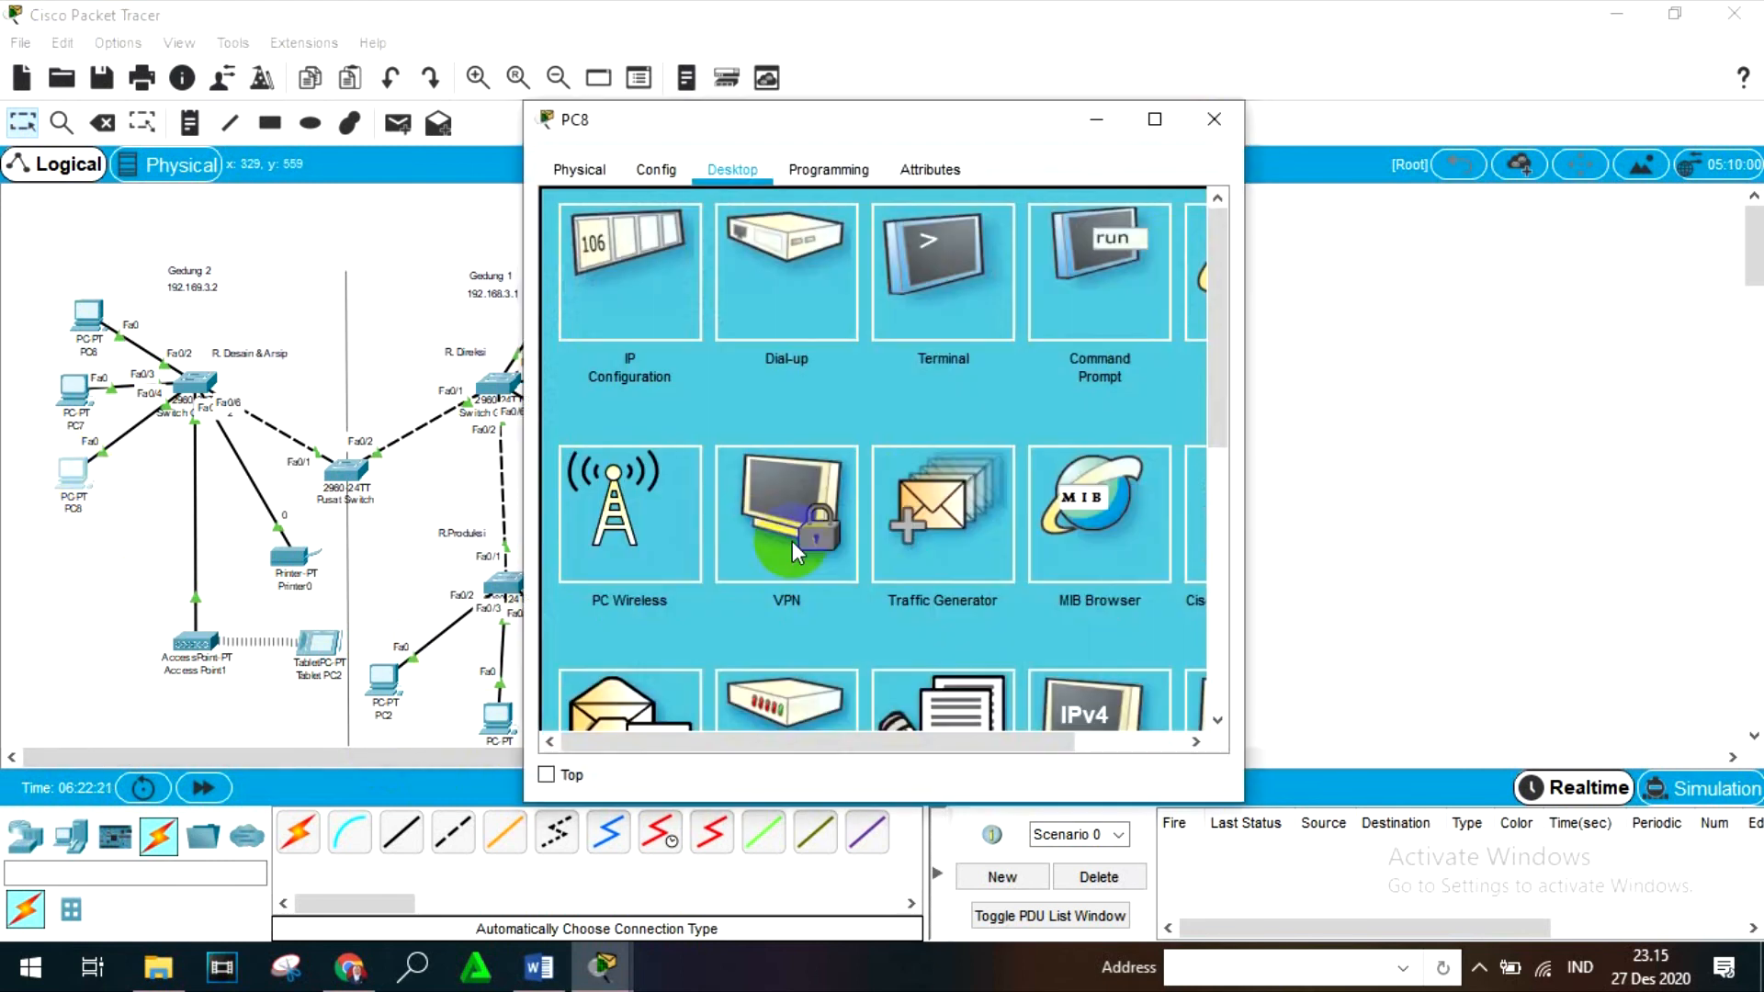
left_click(1165, 253)
scroll(792, 707, "down", 10)
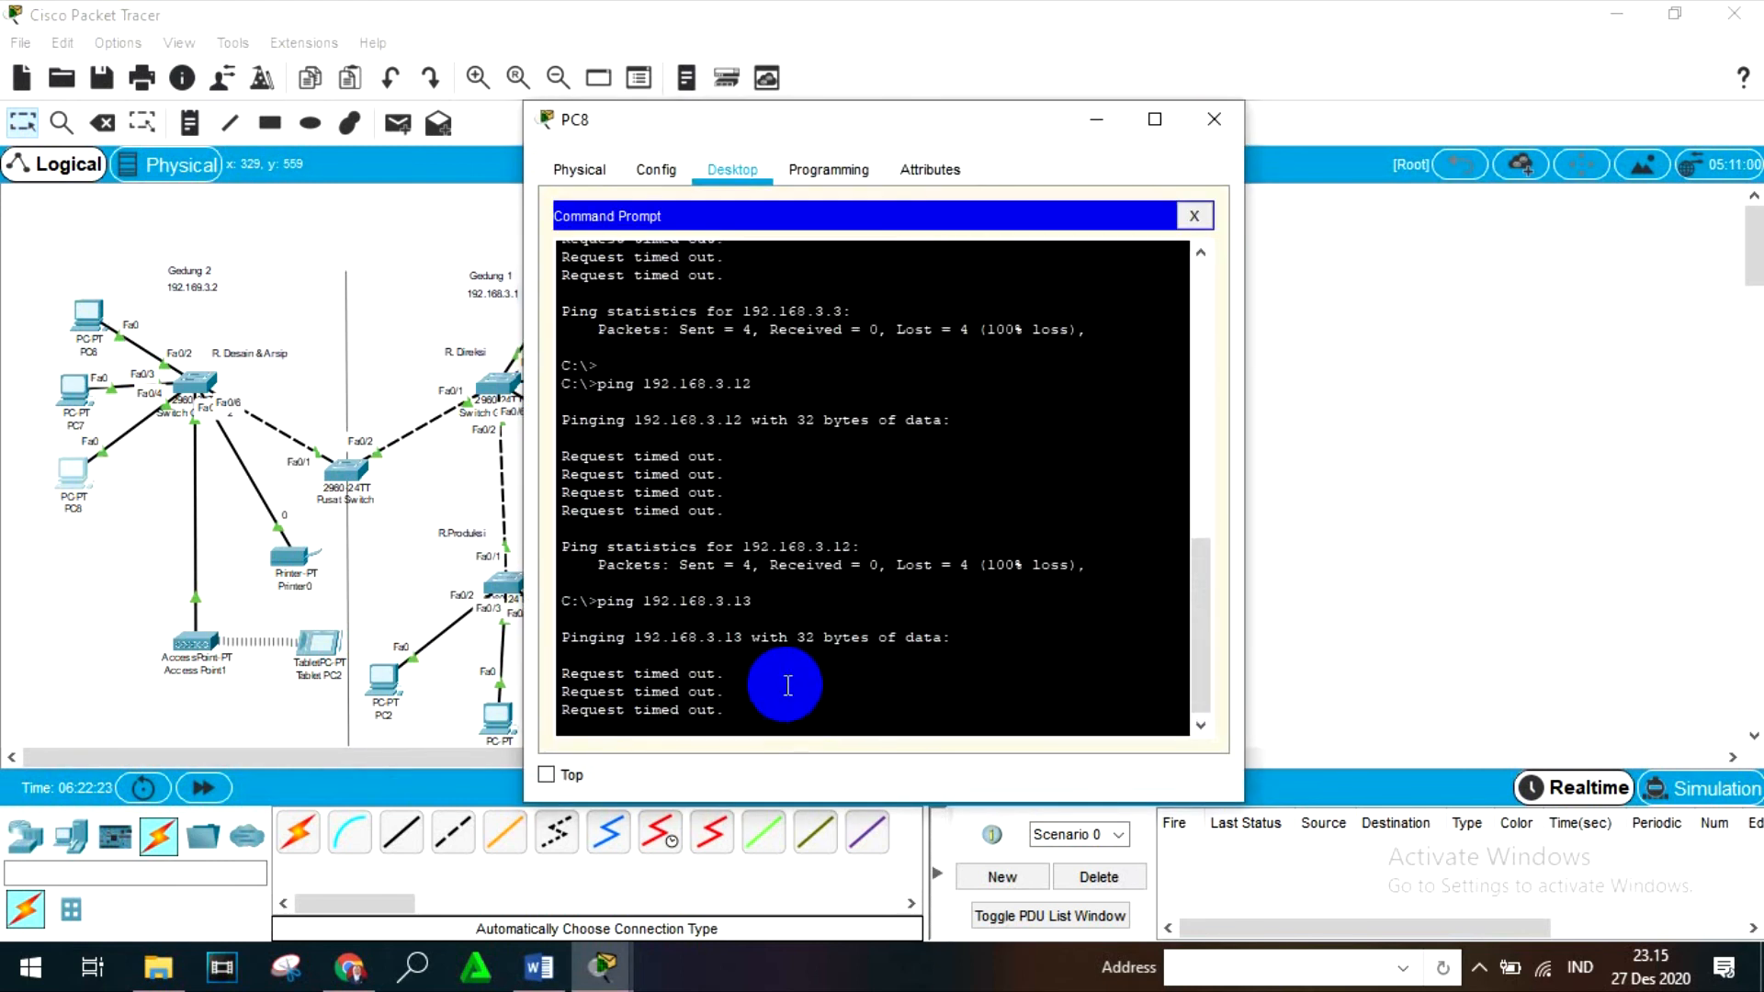
scroll(785, 694, "down", 1)
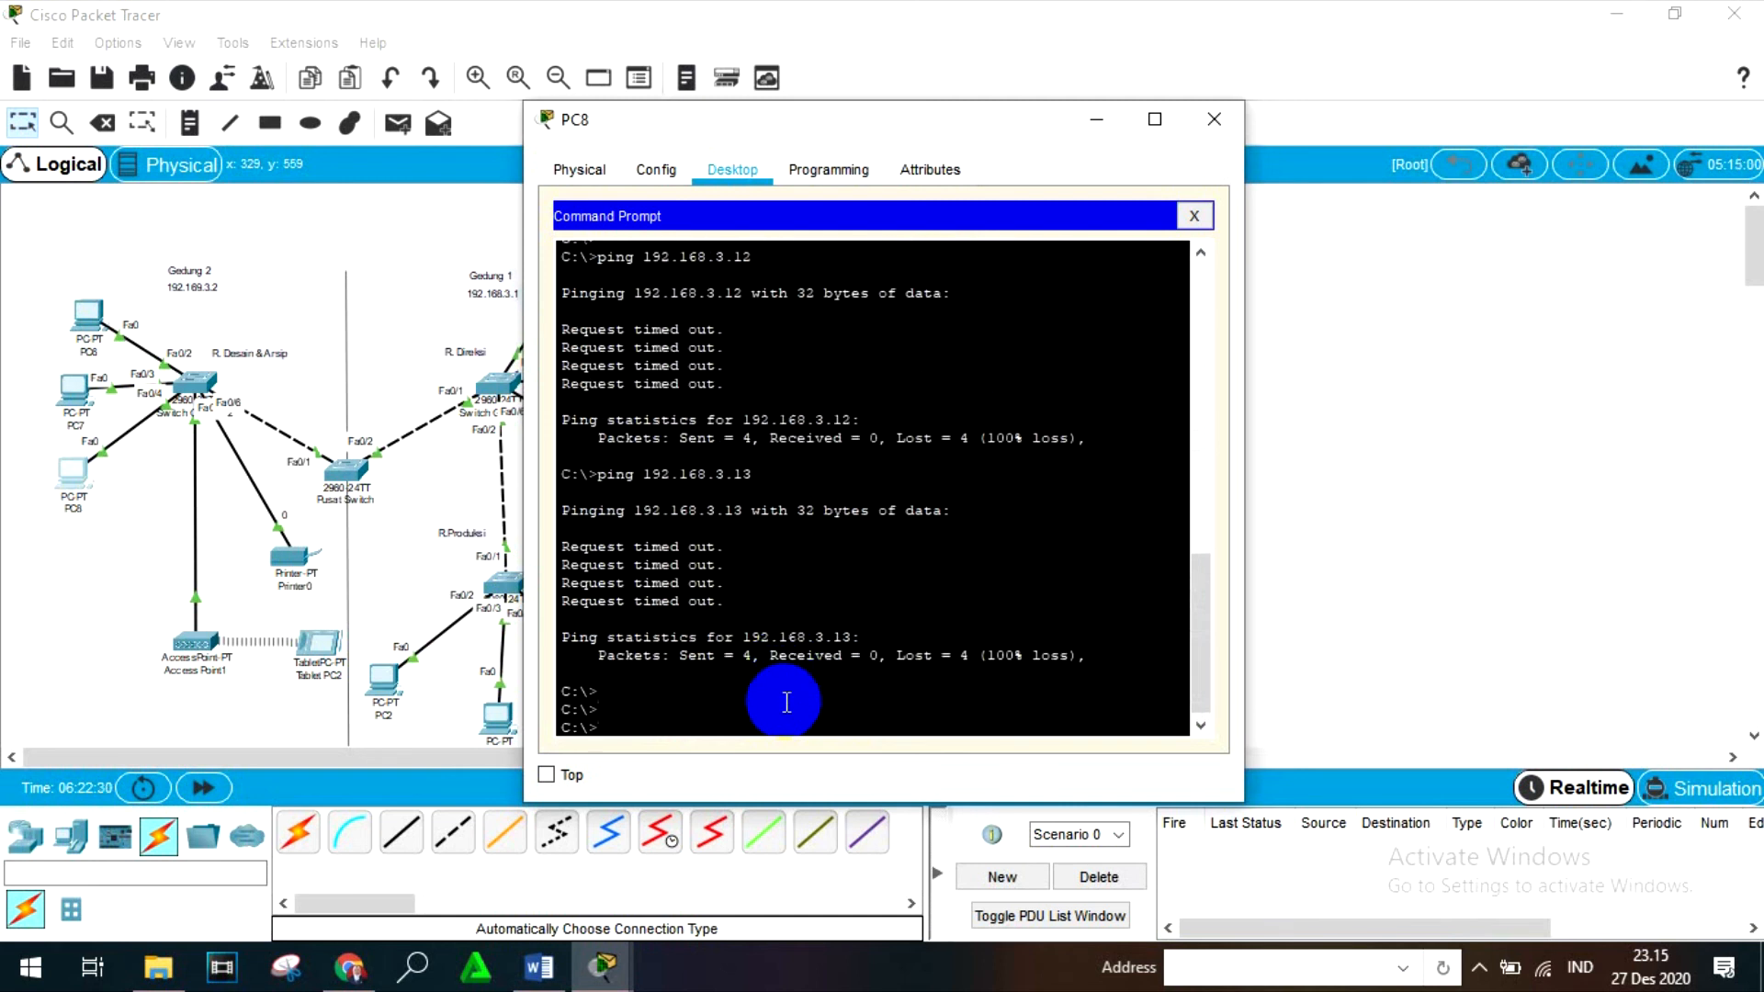
key("Return")
key("Return")
key("Return")
key("Return")
key("Return")
type("ping")
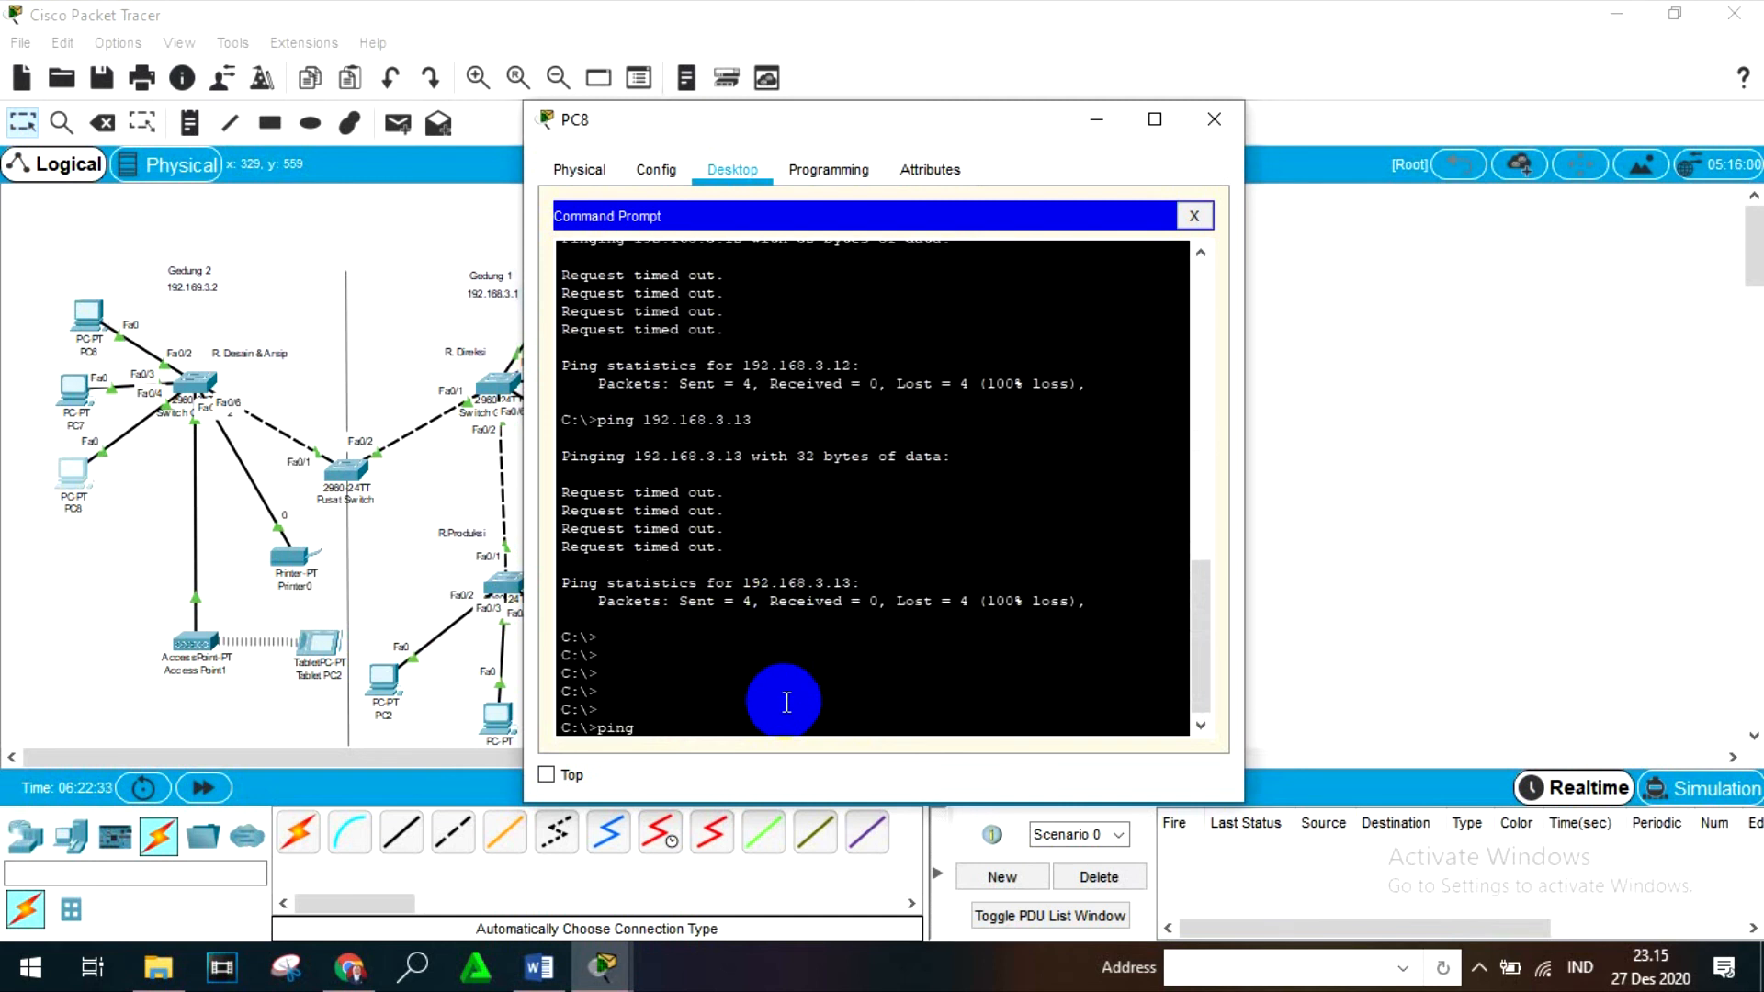
type(" 192.168.3.3.")
key("Return")
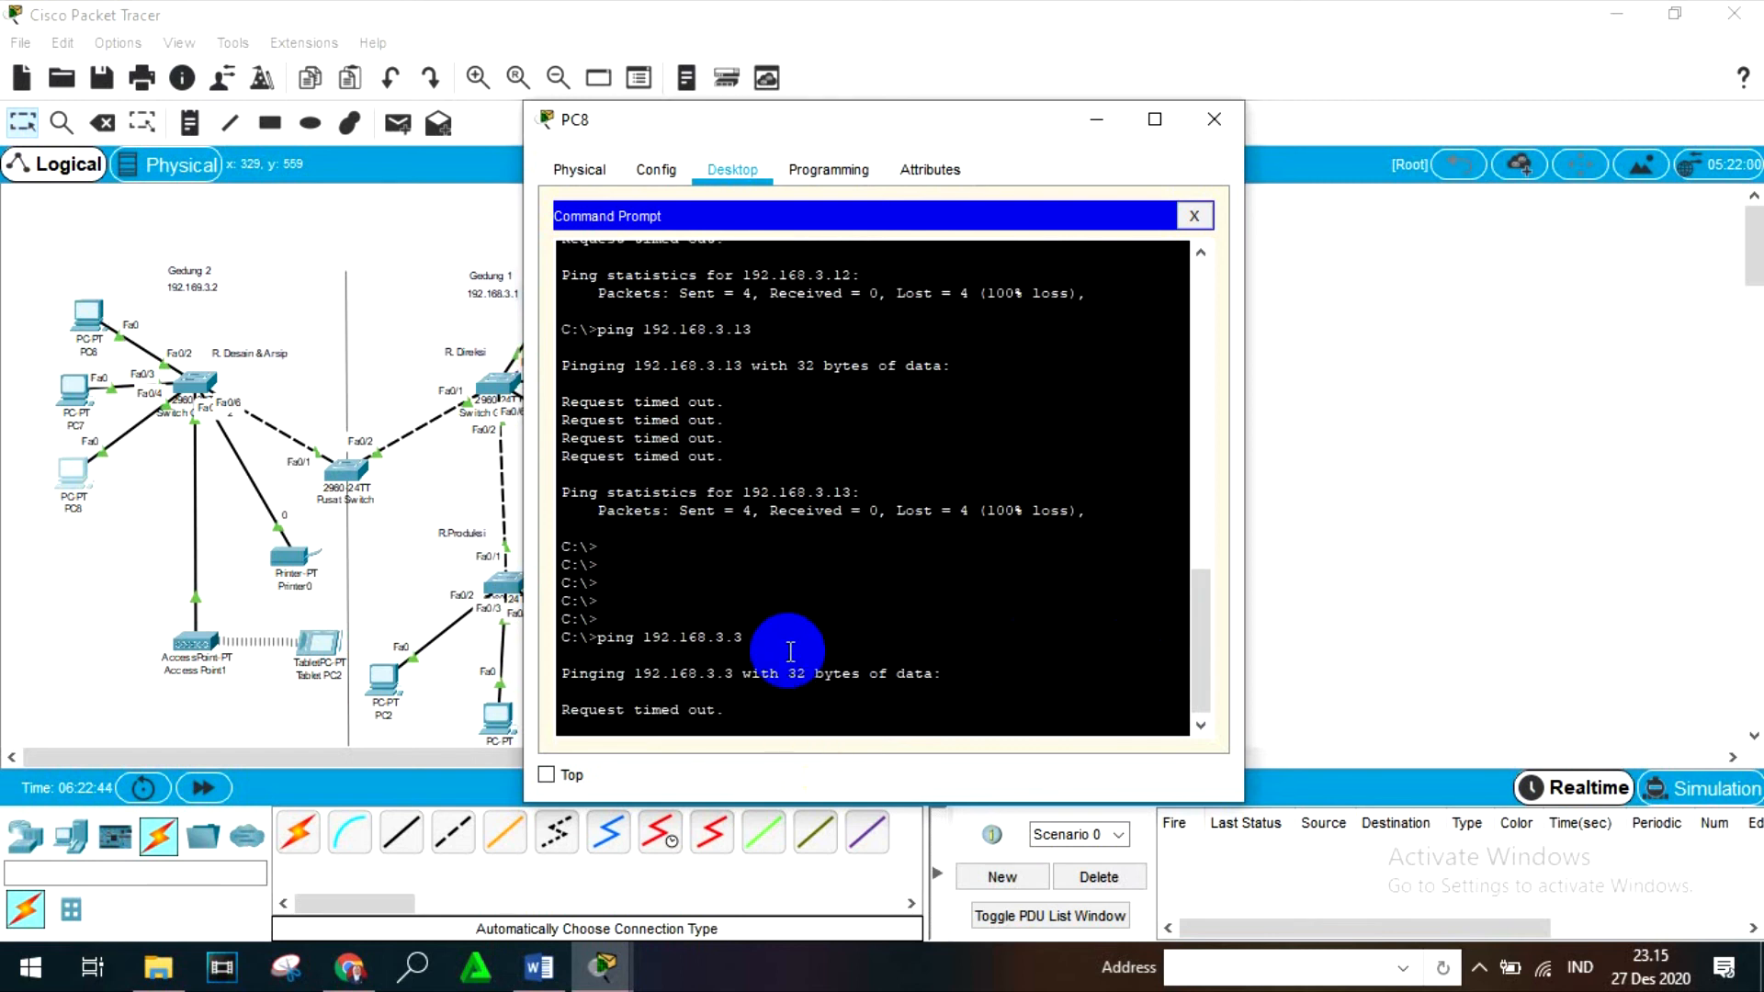
left_click(1214, 120)
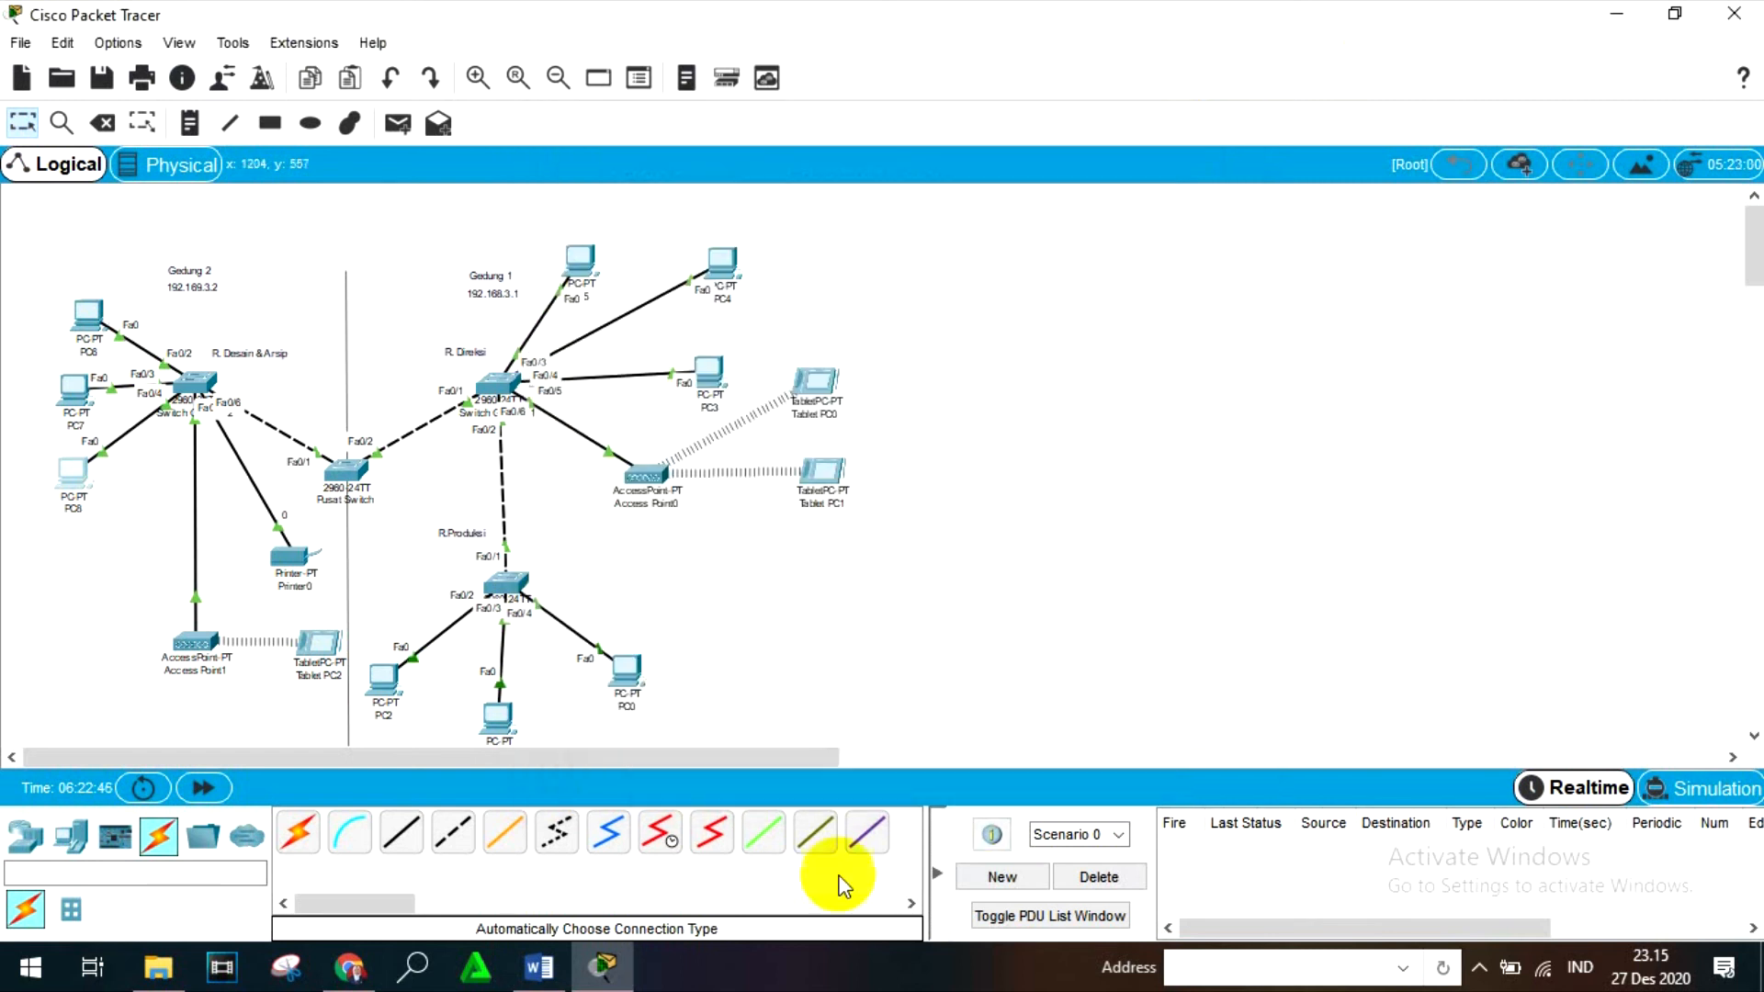
- Examine the ipconfig output and the earlier 192.168.3.13 ping results in PC0's Command Prompt, and close PC0
left_click(623, 676)
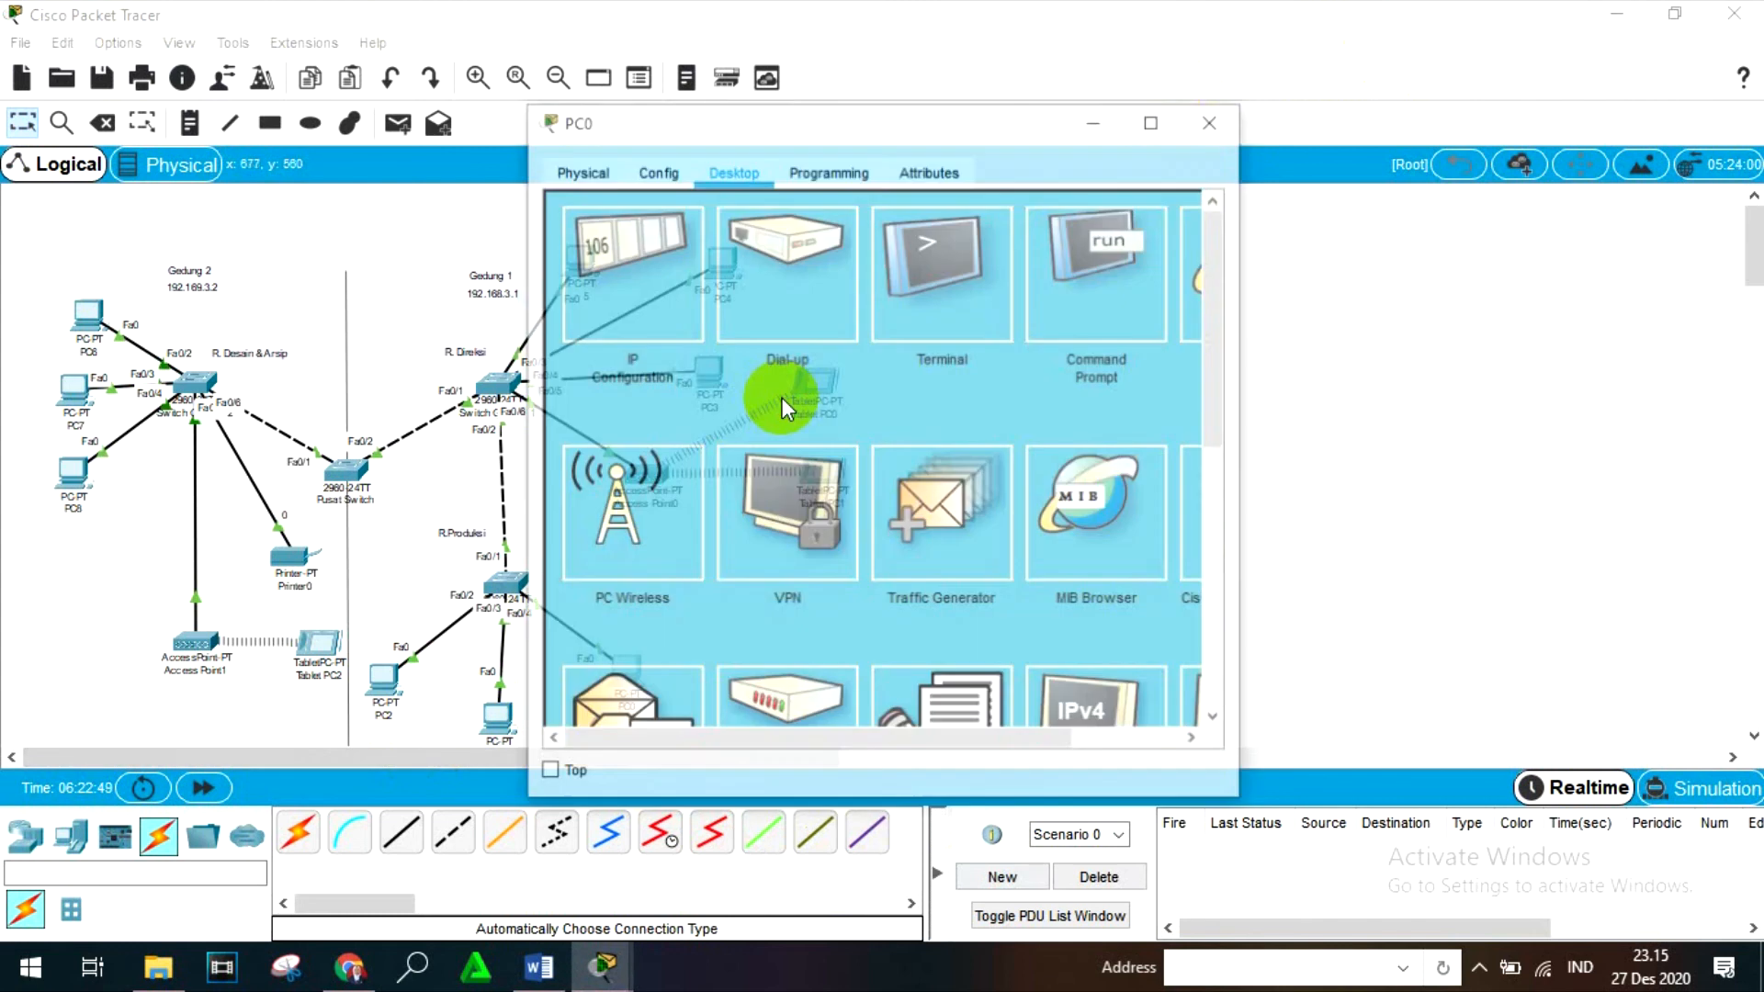
left_click(1093, 275)
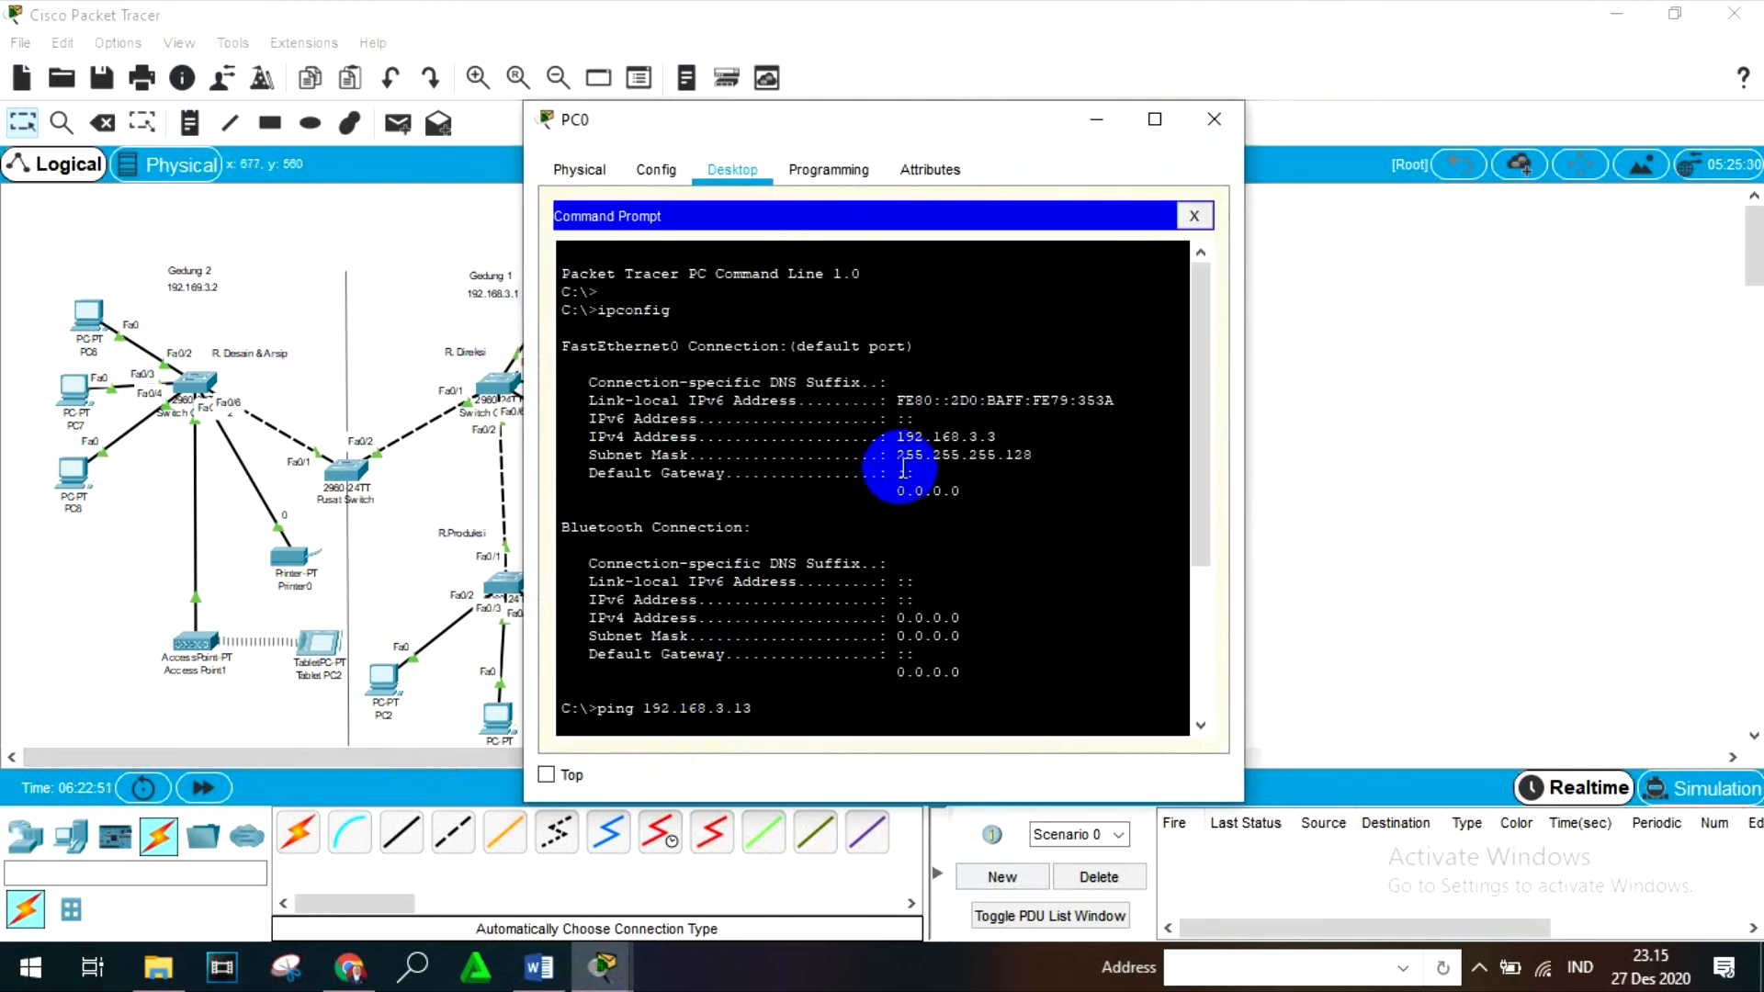
key("Return")
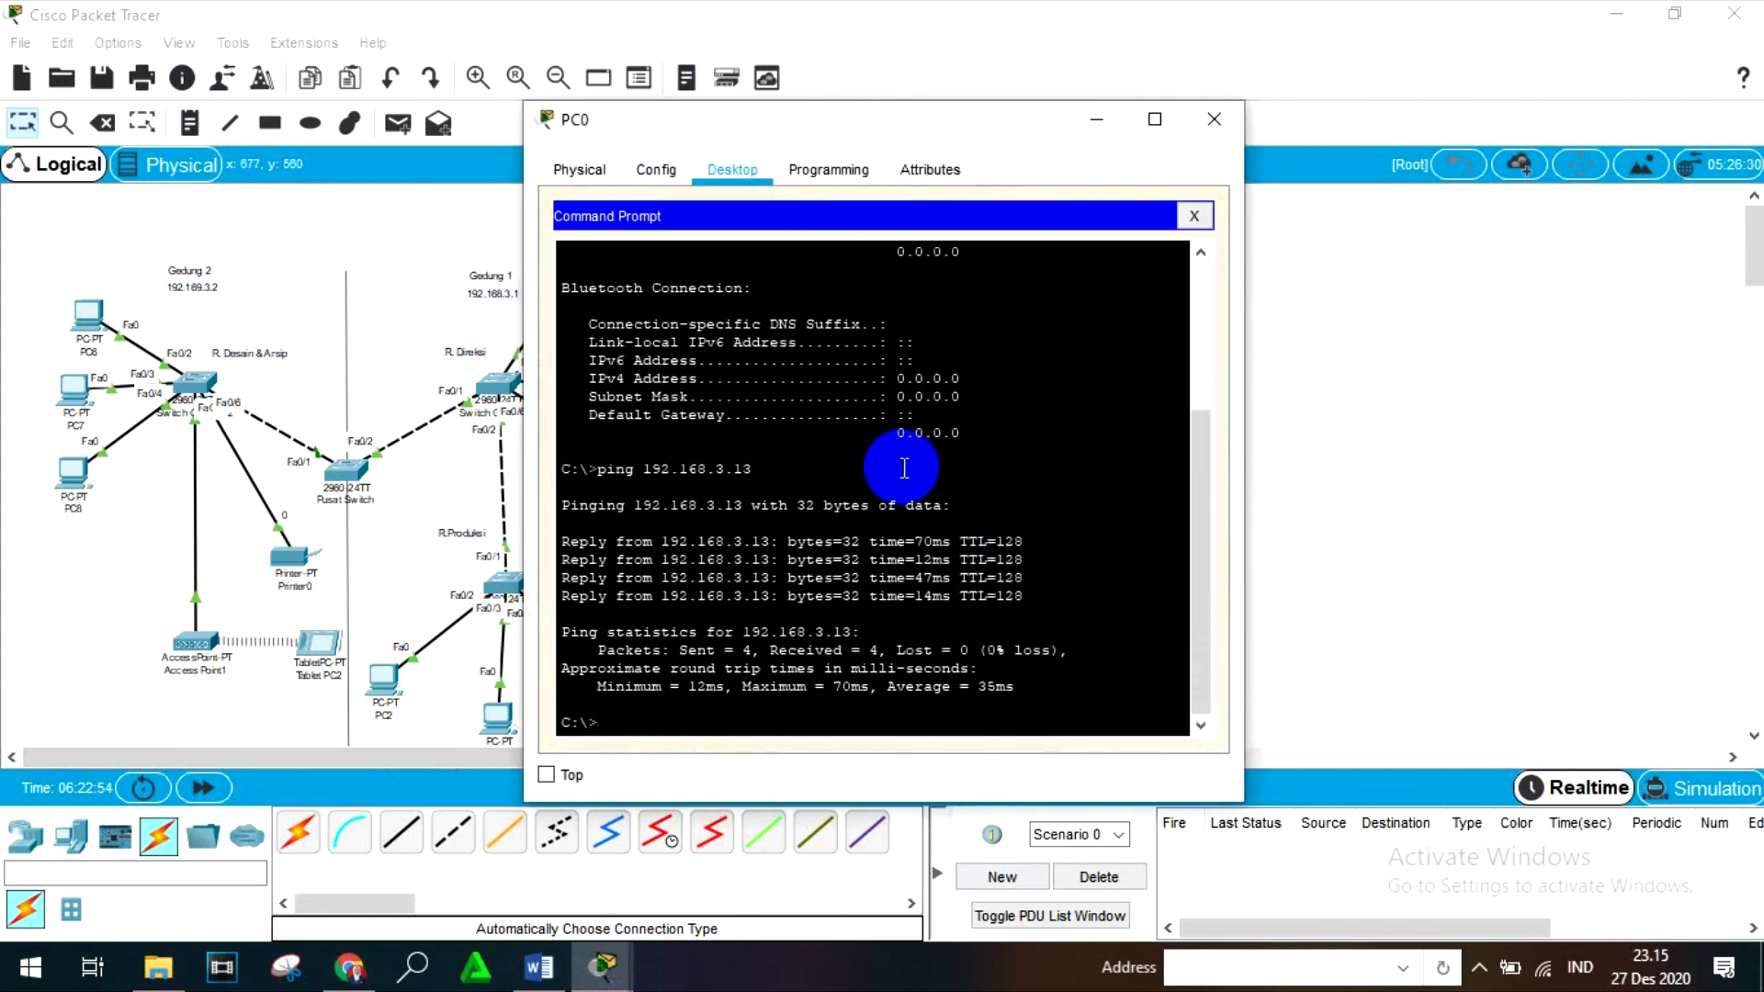
scroll(904, 468, "up", 5)
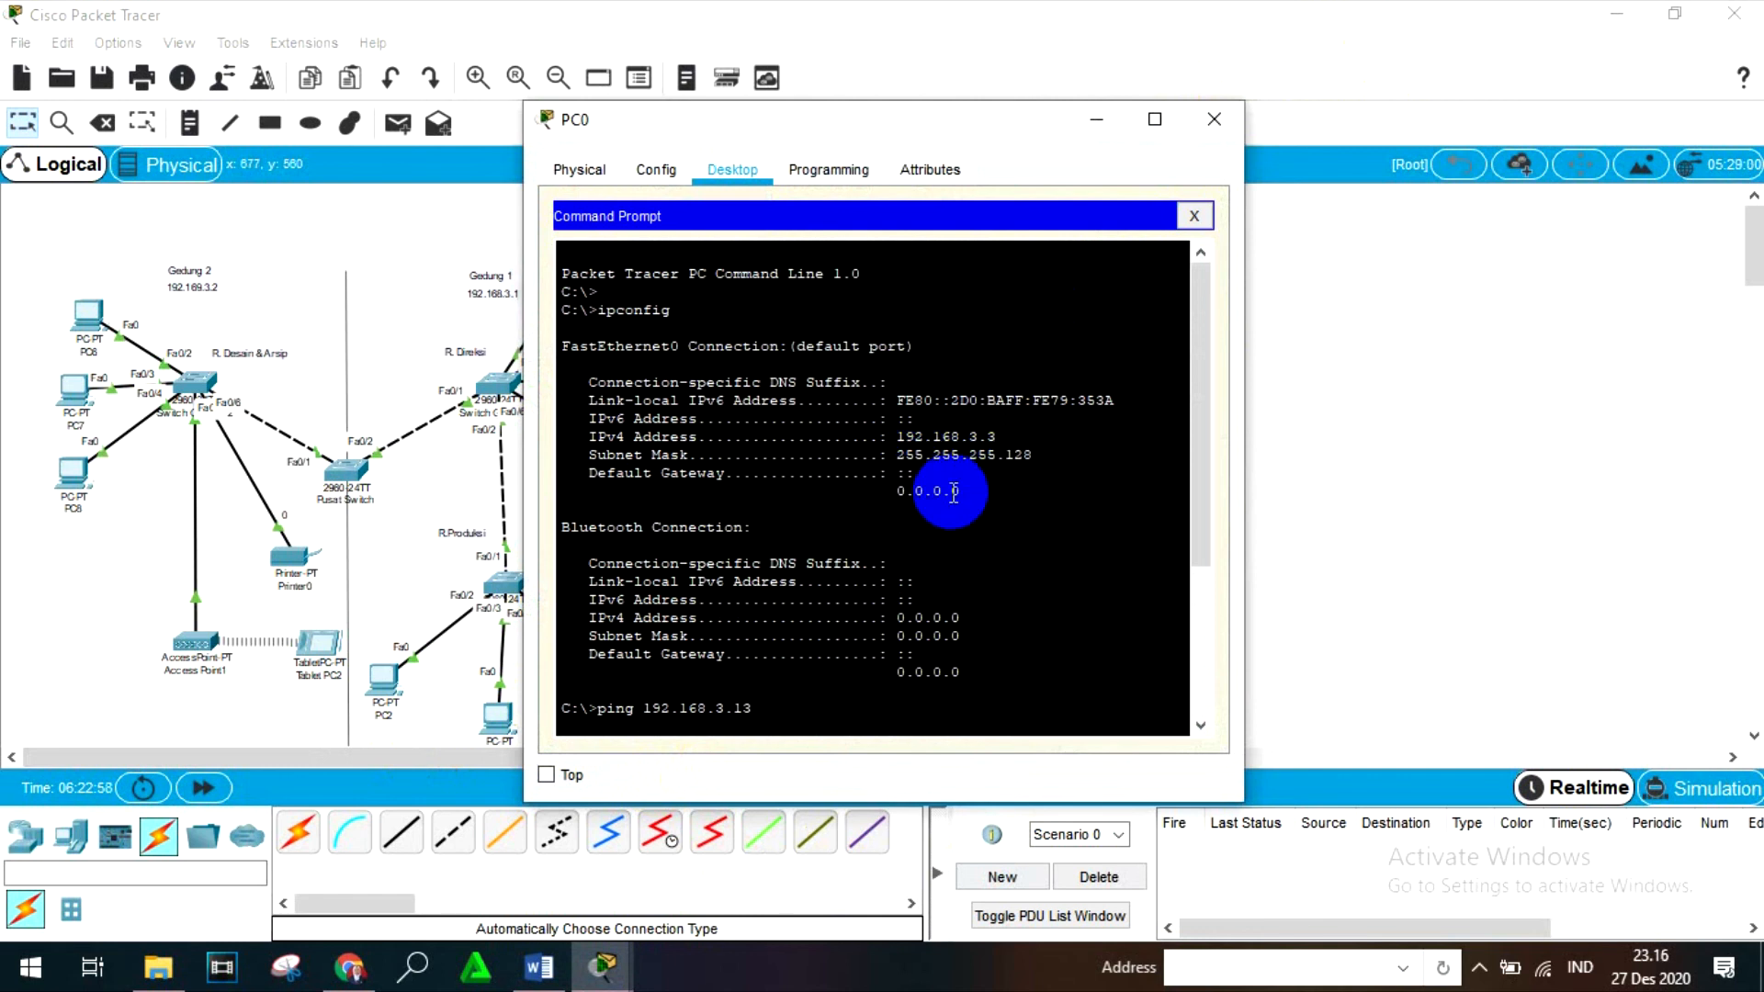
scroll(953, 493, "down", 2)
left_click(1214, 121)
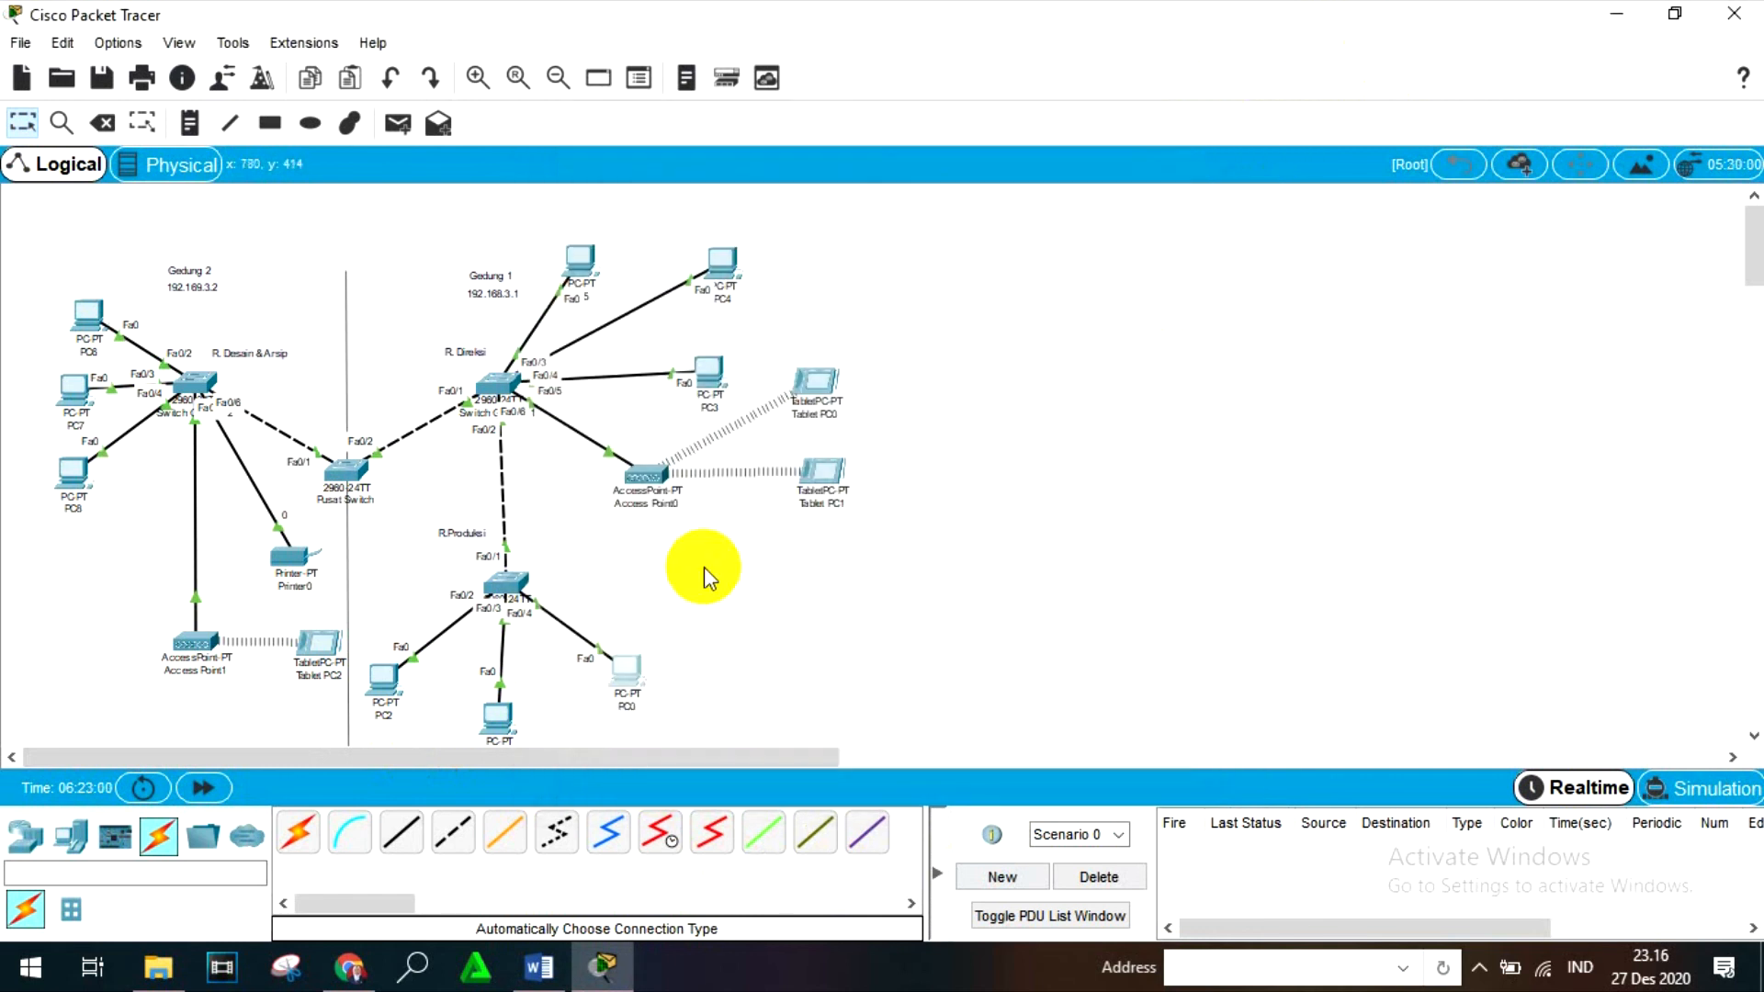
- Examine the earlier 192.168.3.13 ping results in Tablet PC0's Command Prompt and close the window
left_click(816, 381)
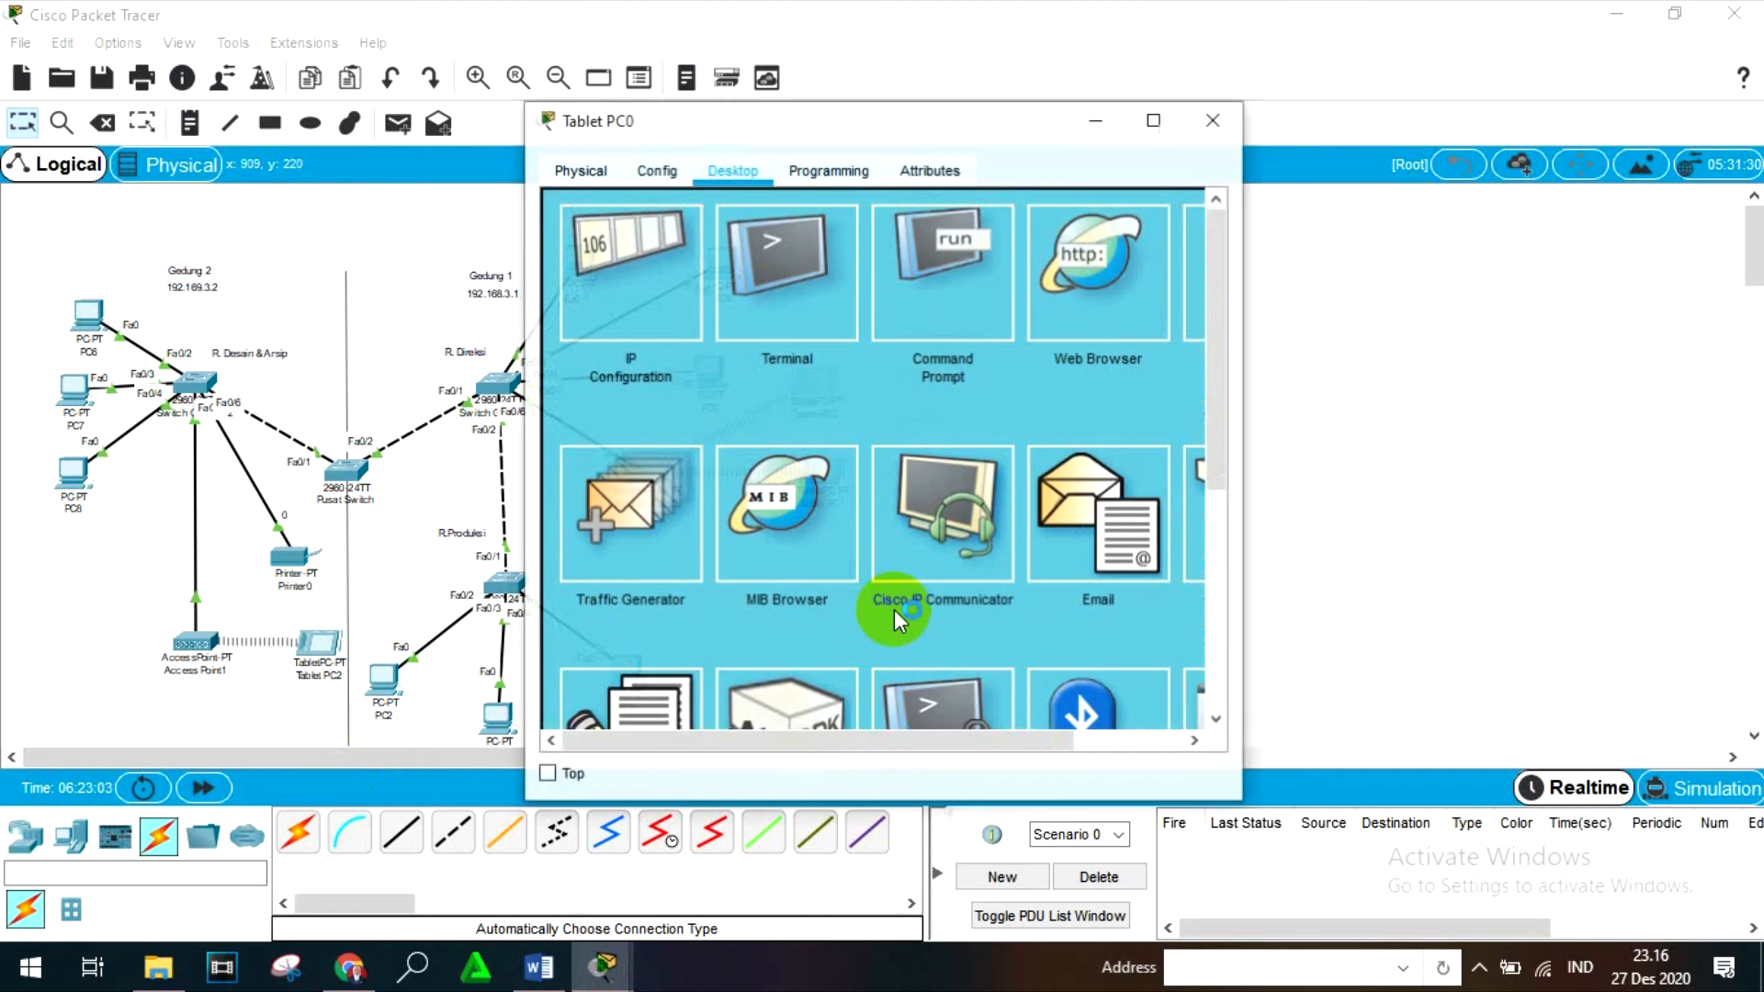
left_click(1005, 305)
scroll(868, 448, "down", 5)
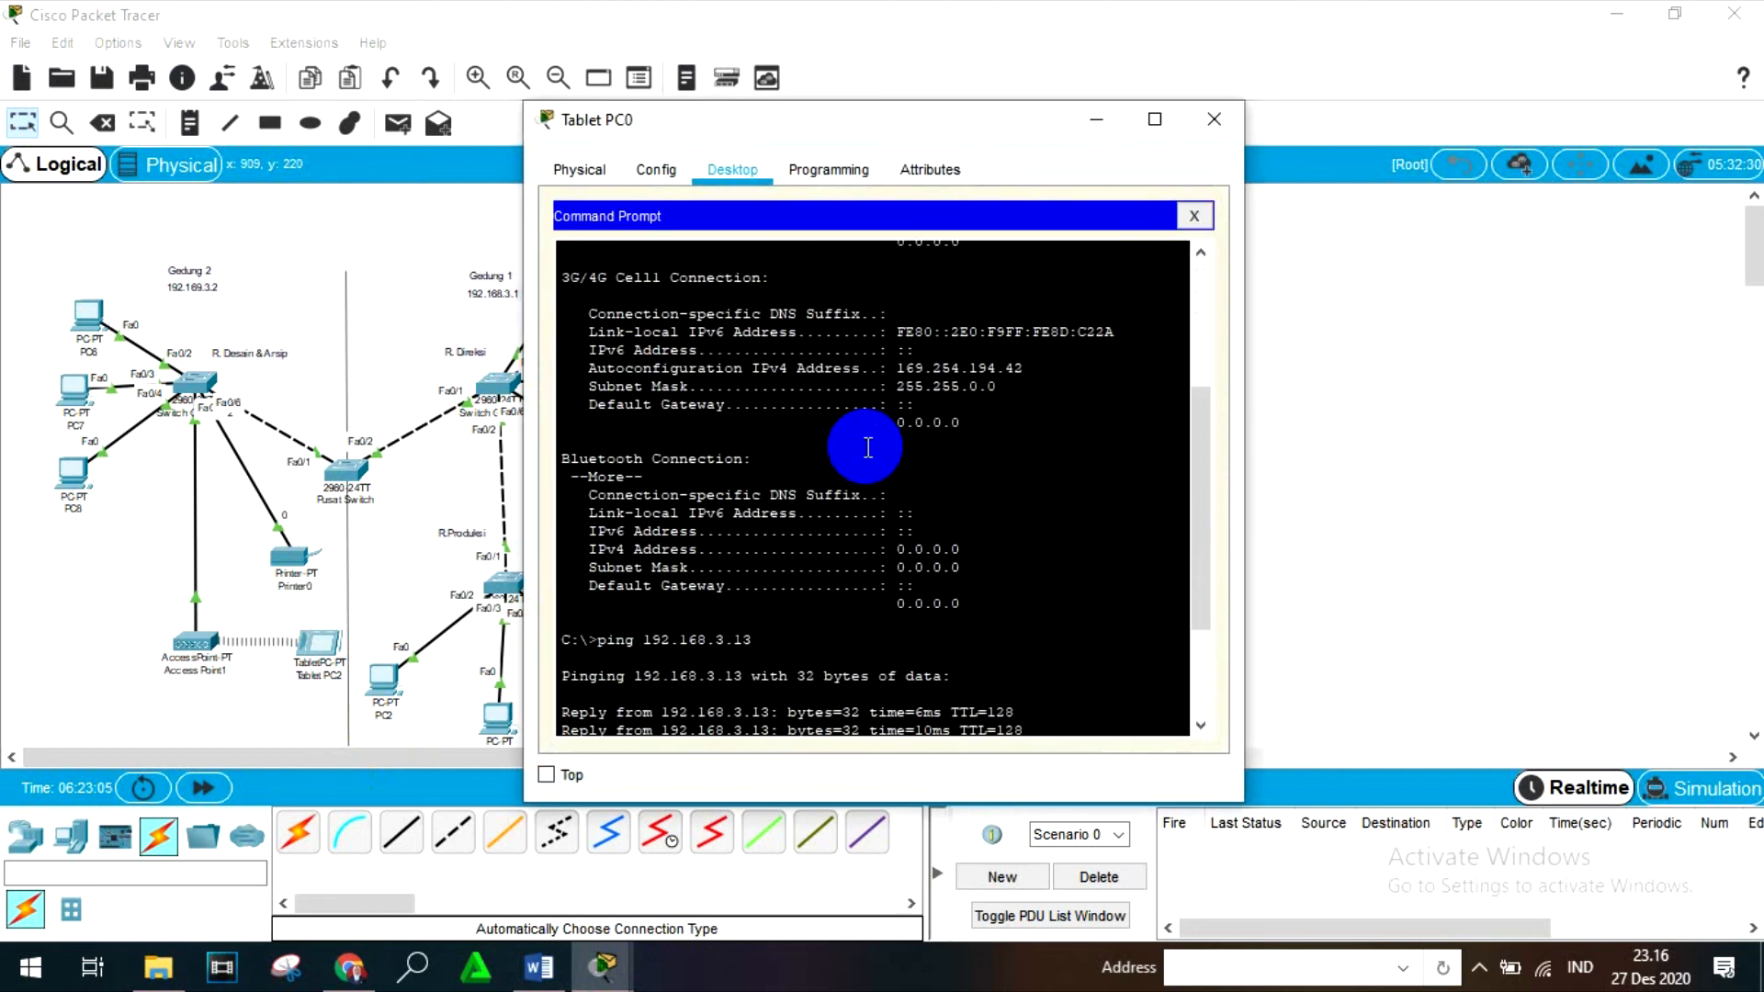
scroll(868, 447, "down", 3)
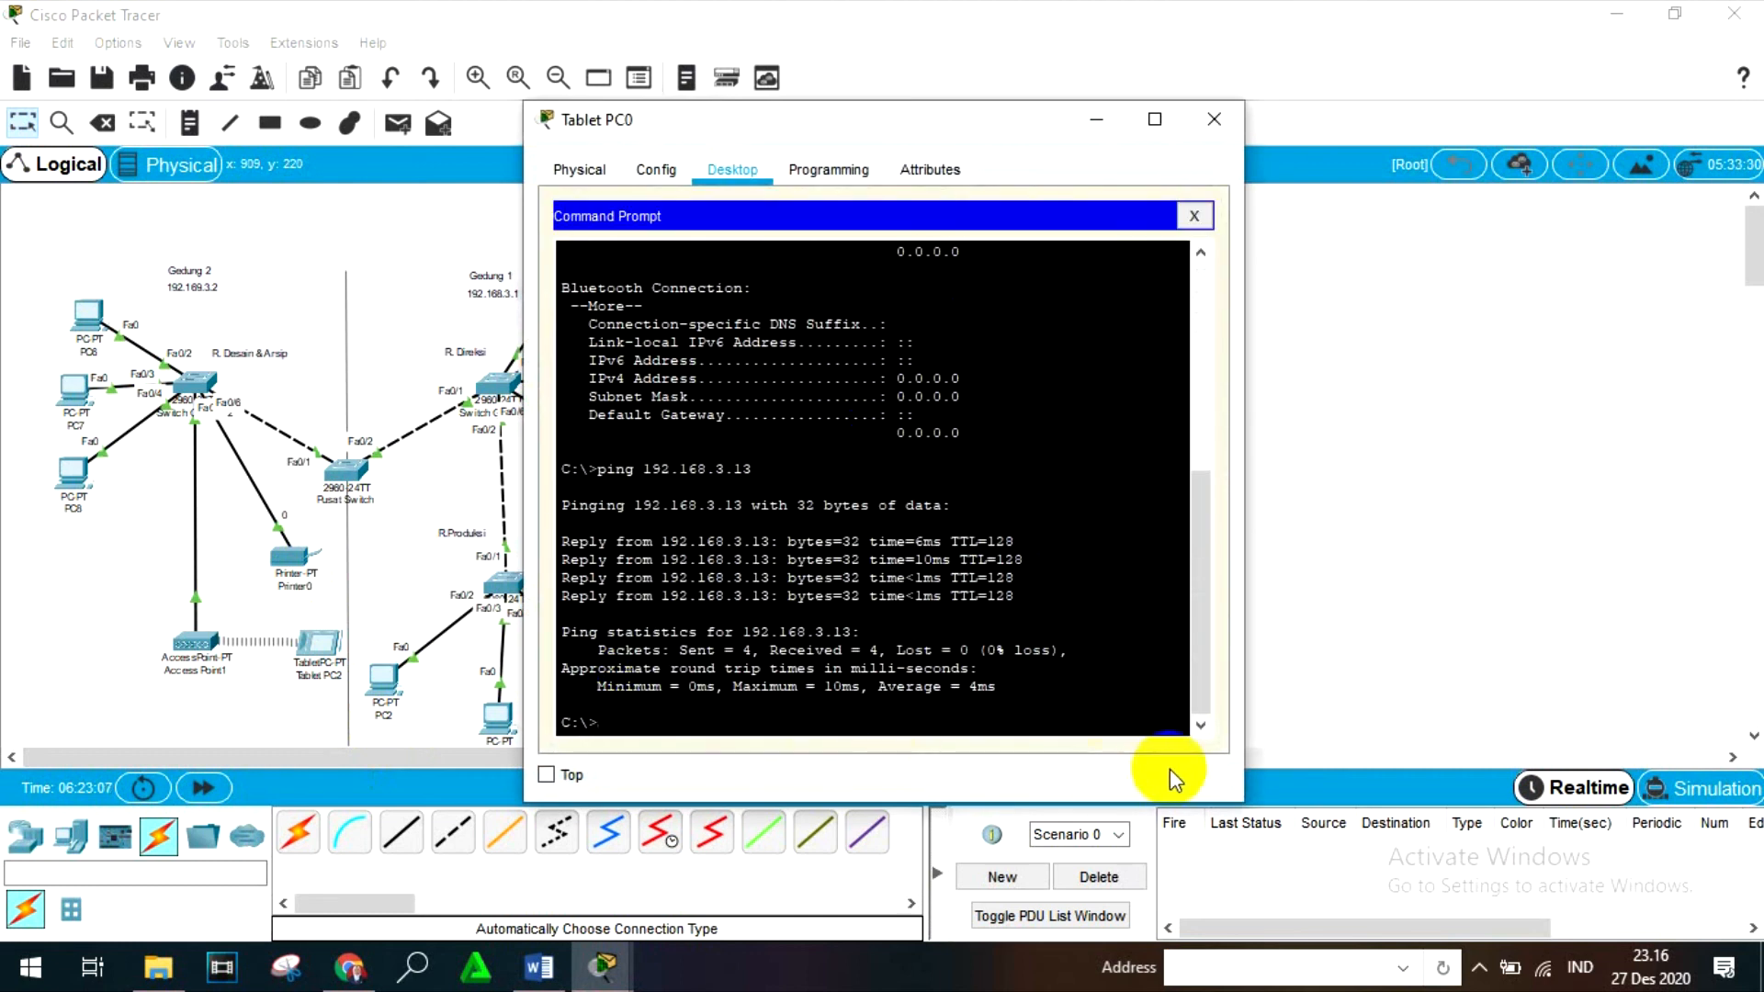
left_click(1214, 123)
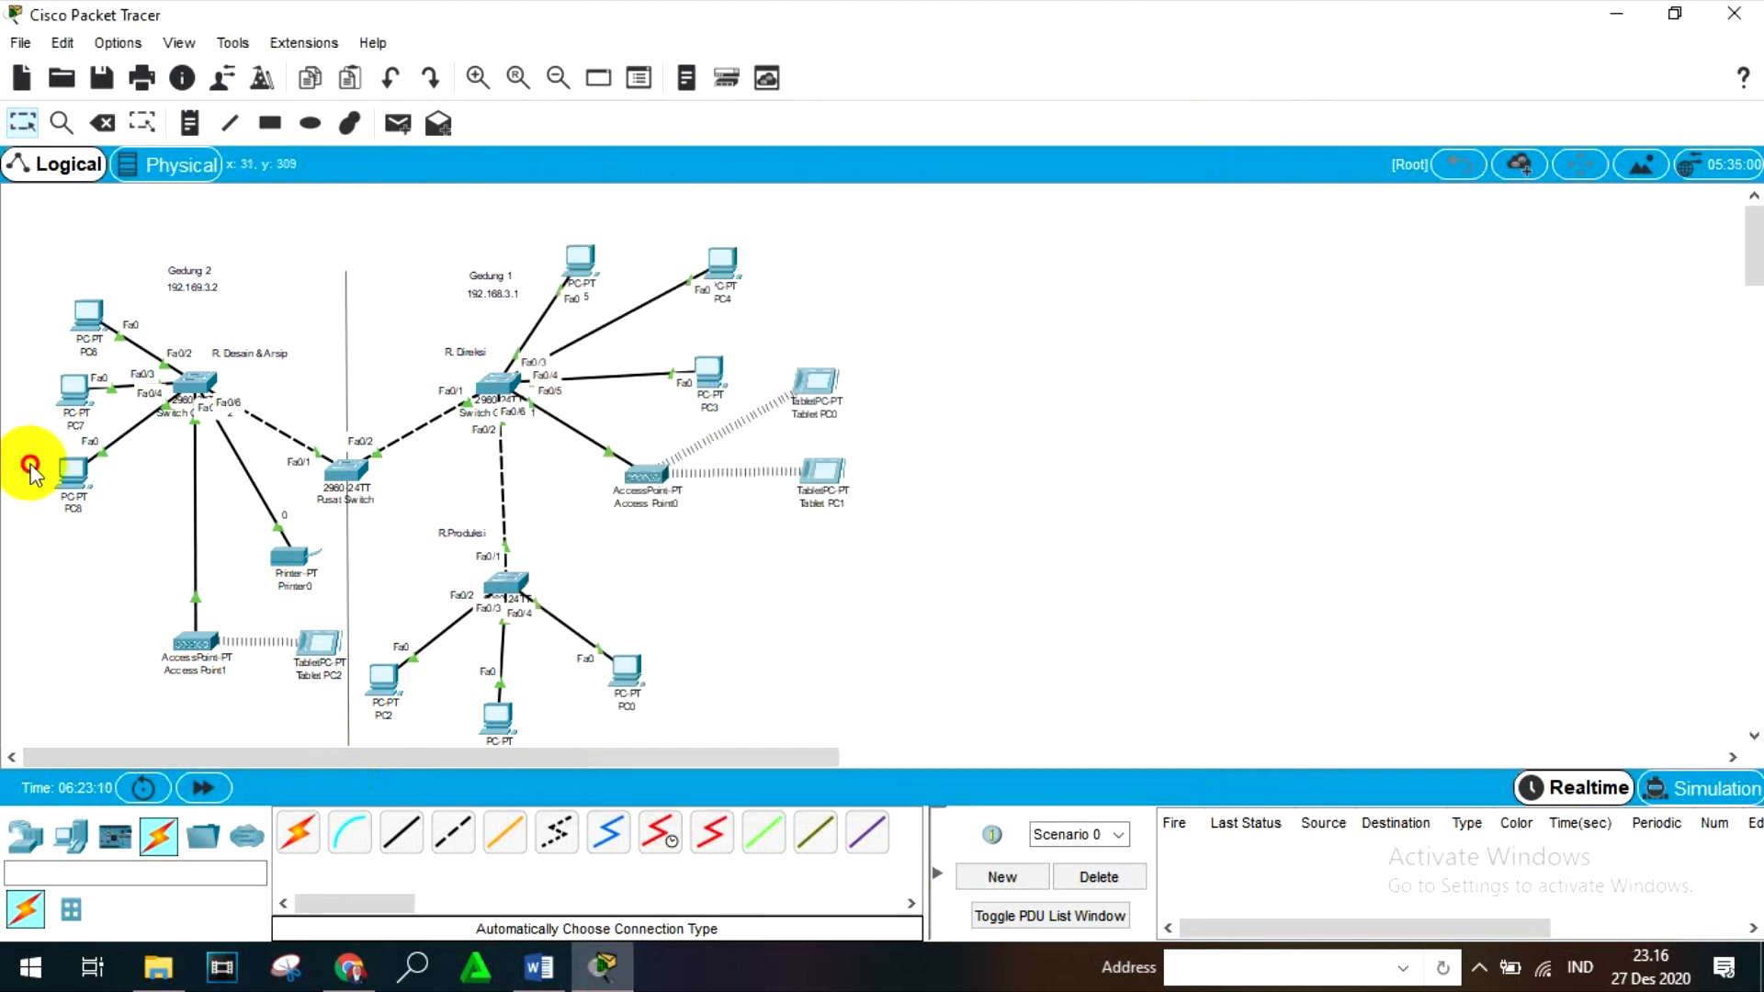
- Run ipconfig in PC8's Command Prompt to check its IPv4 address and subnet mask, and close PC8
left_click(71, 476)
left_click(1072, 271)
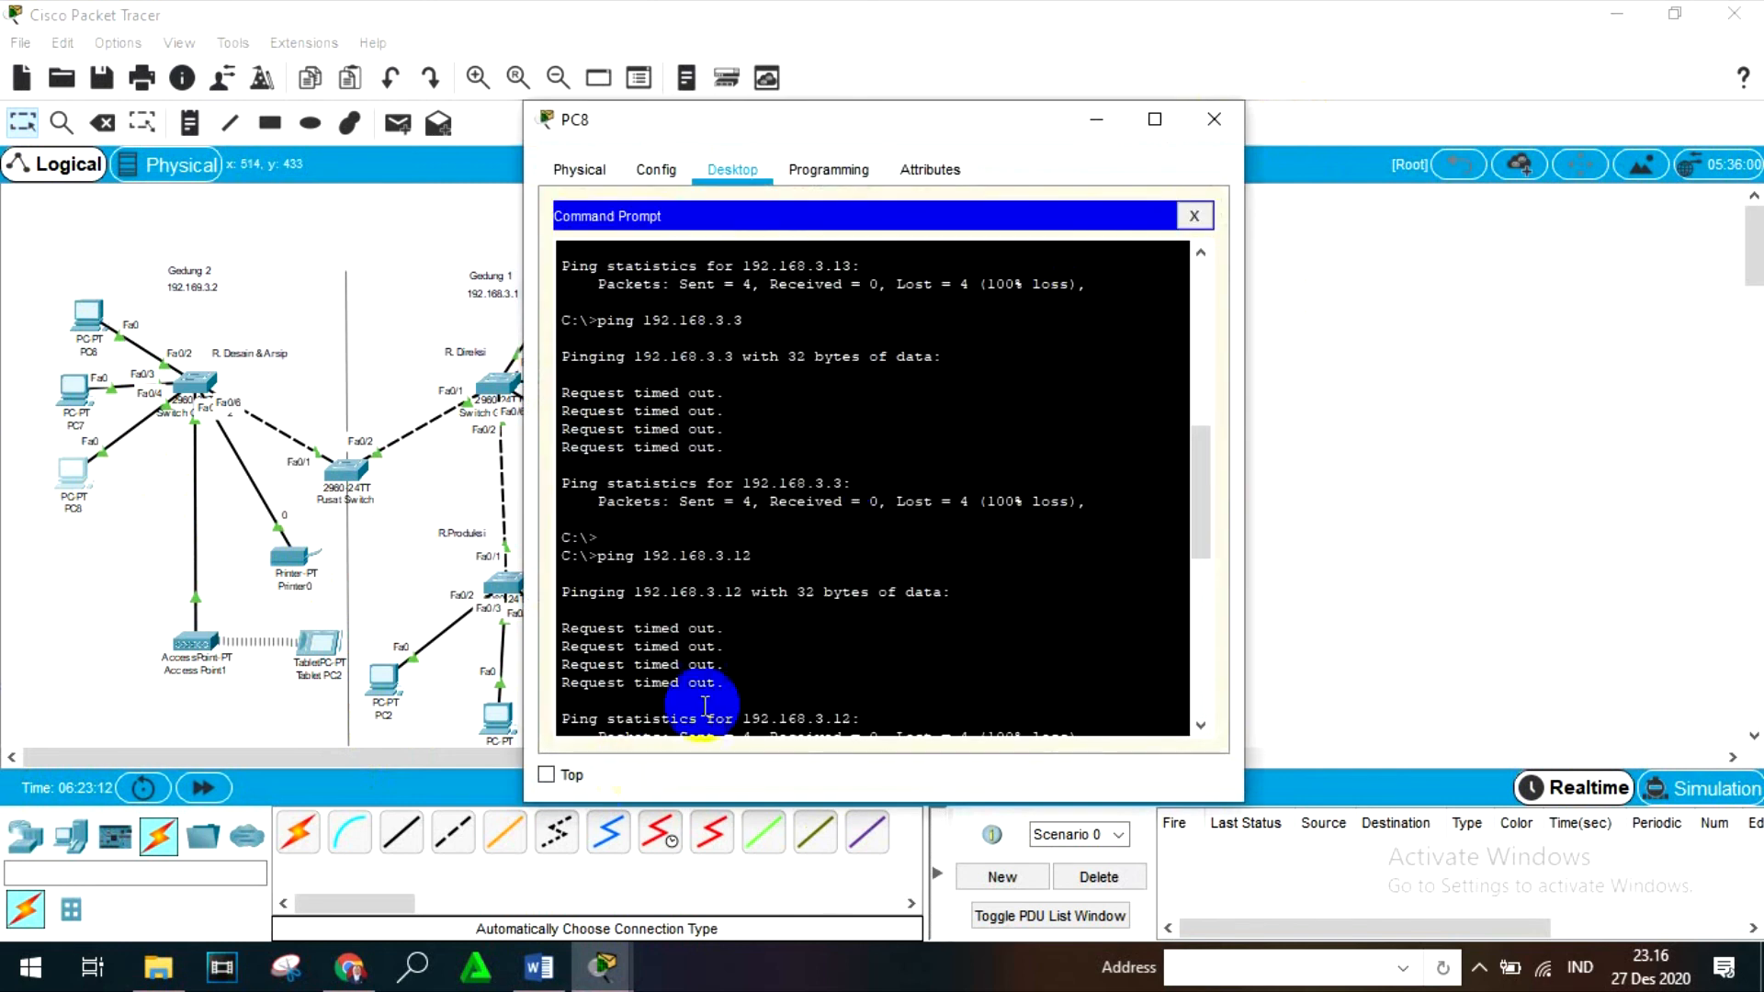
scroll(724, 689, "down", 6)
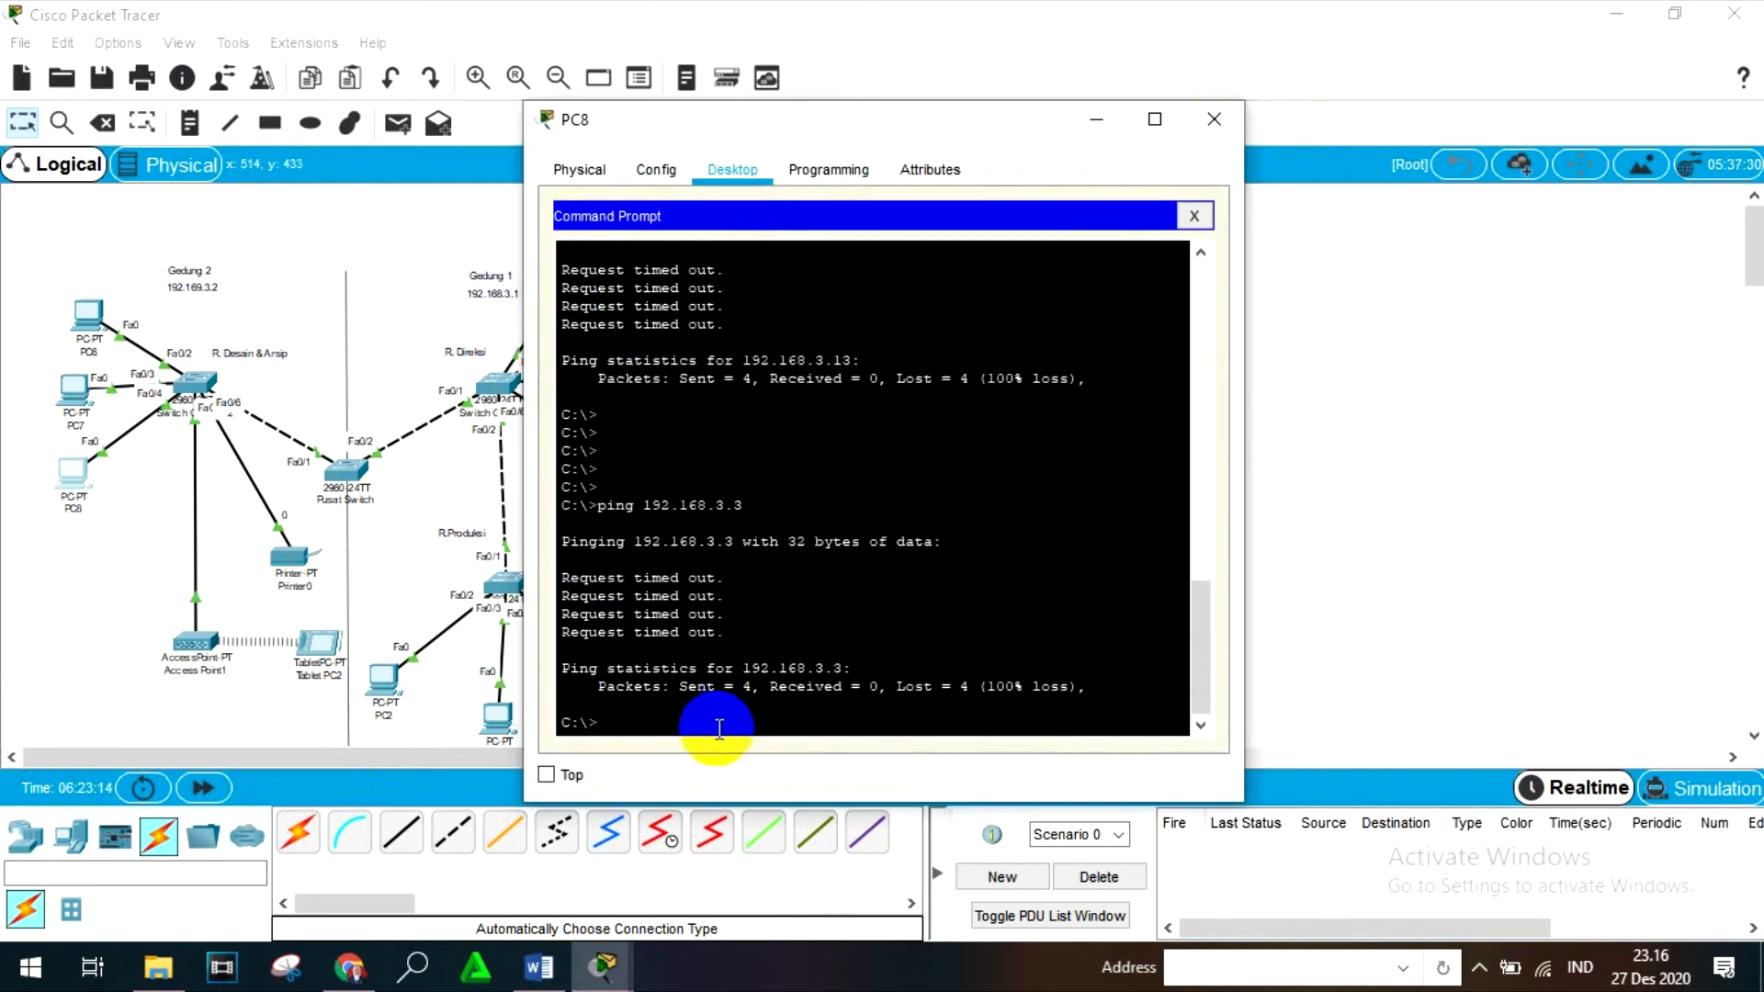
type("ipconfig")
key("Return")
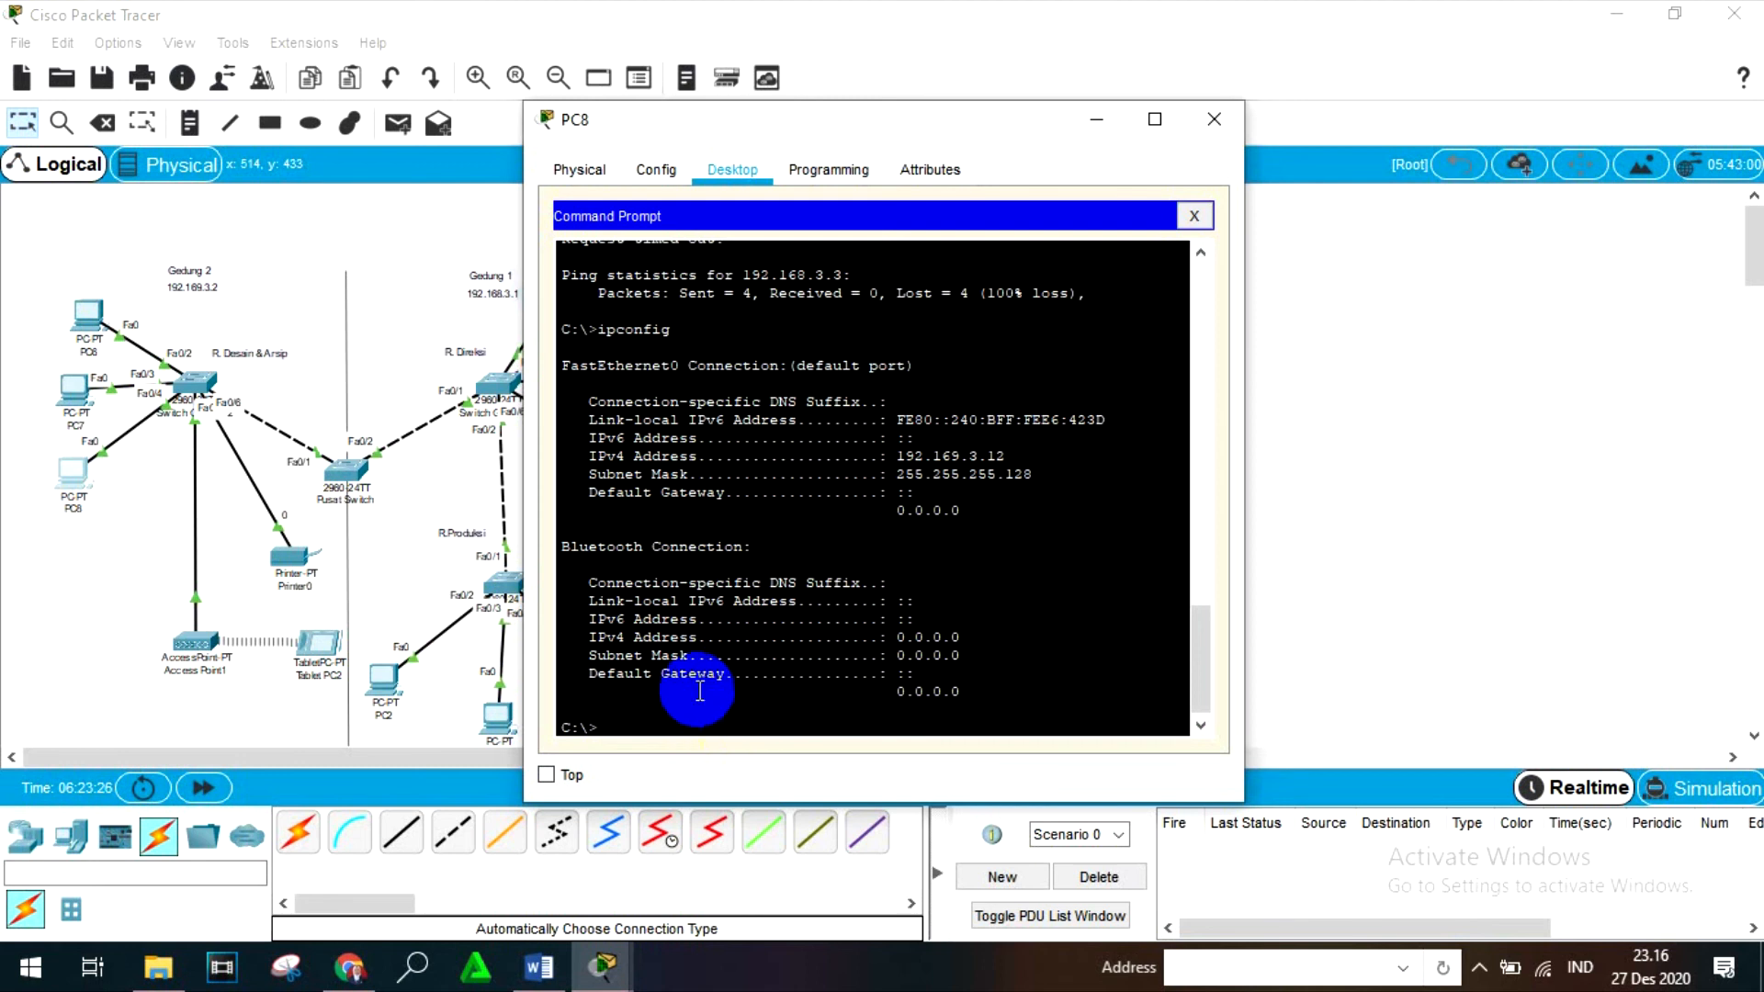
left_click(1223, 119)
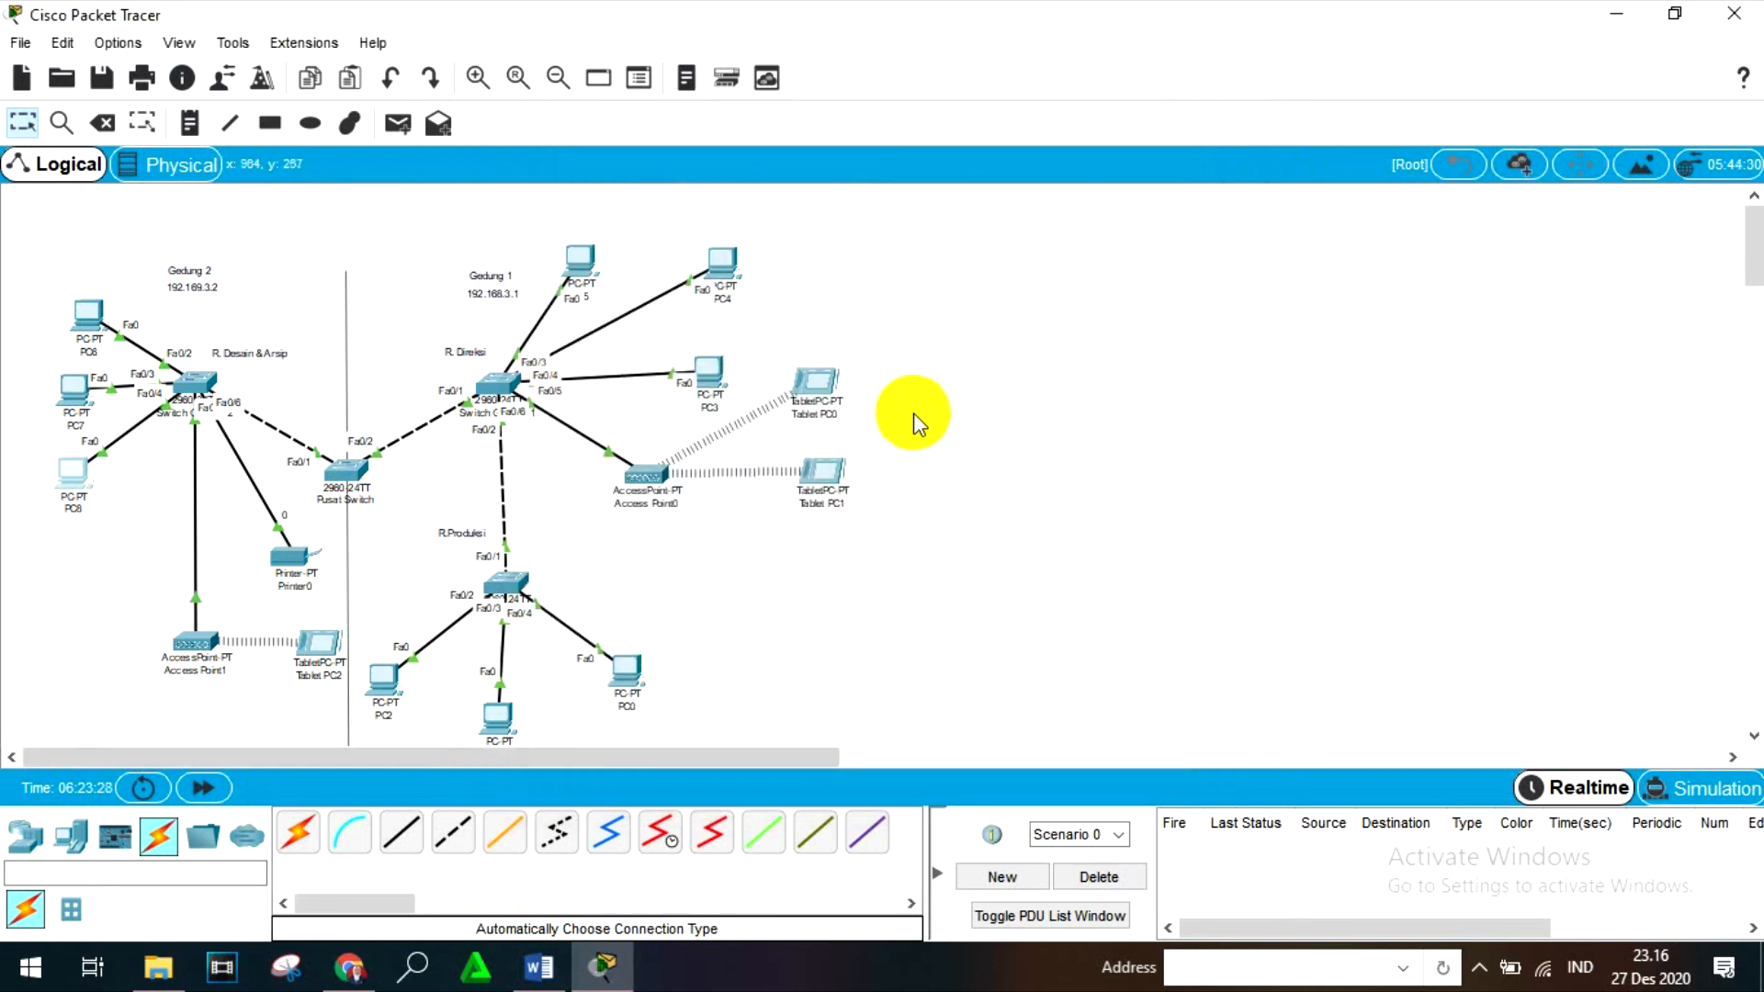
- Ping PC8's address 192.169.3.12 from PC0's Command Prompt and close the PC0 window
left_click(643, 665)
left_click(1058, 295)
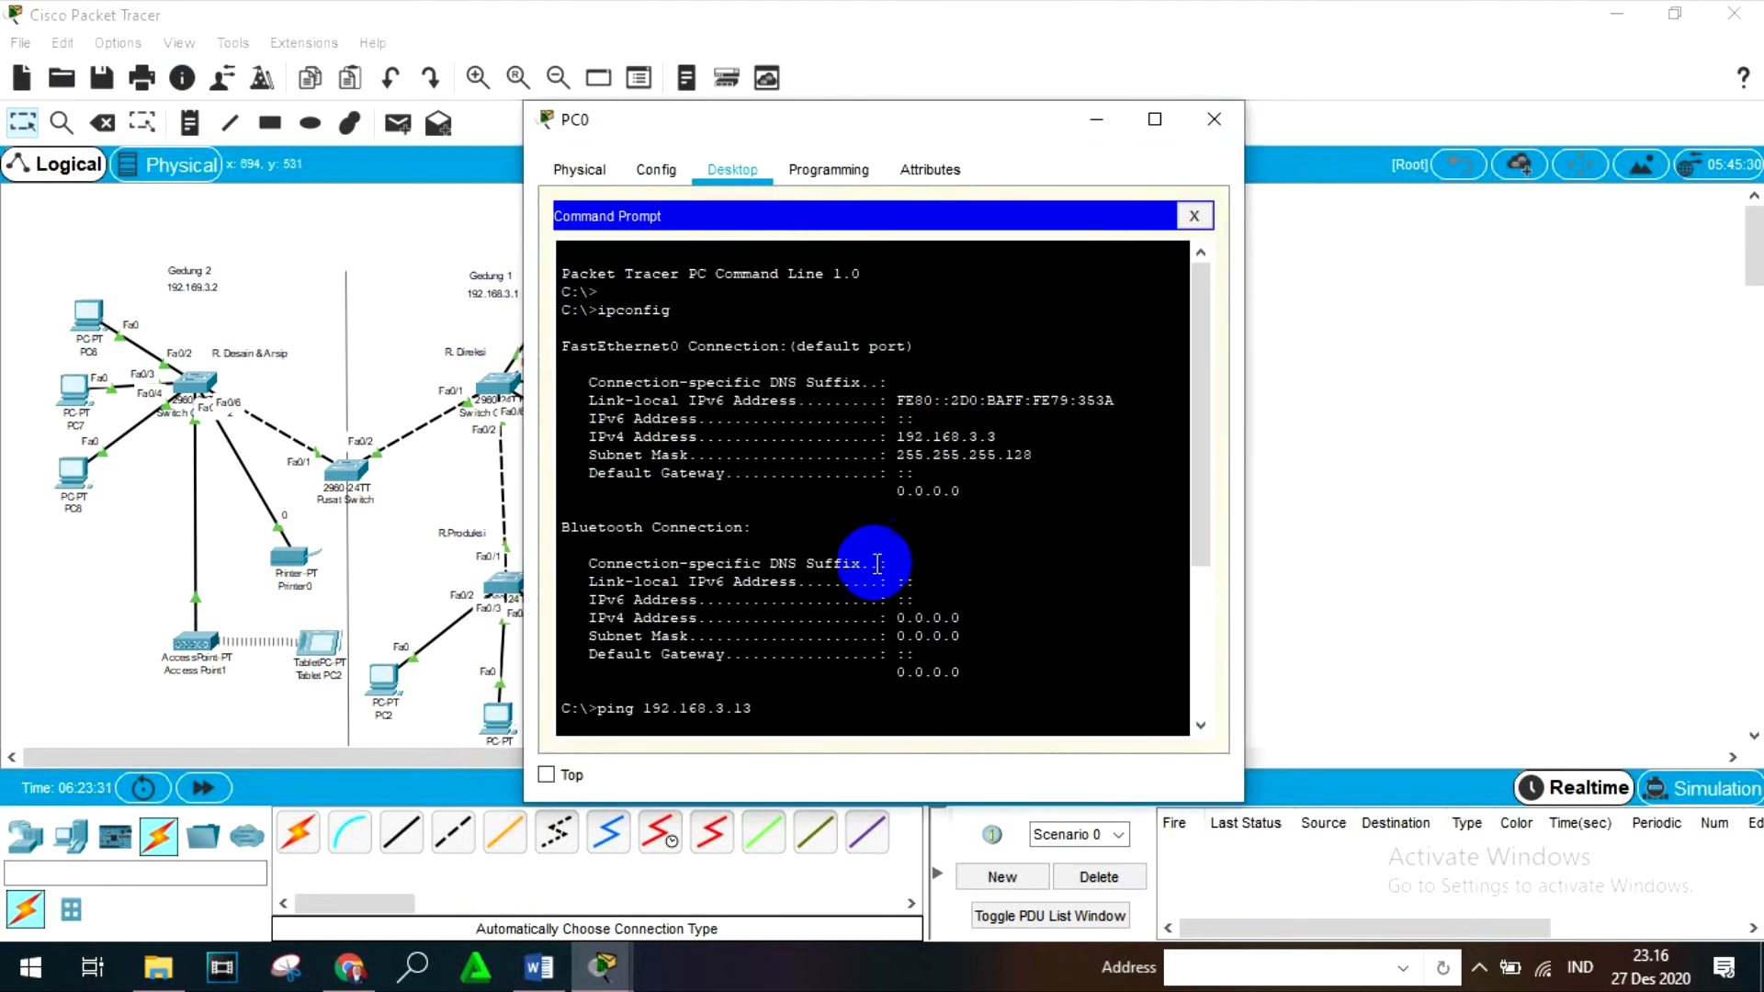
scroll(773, 496, "down", 5)
type("pi")
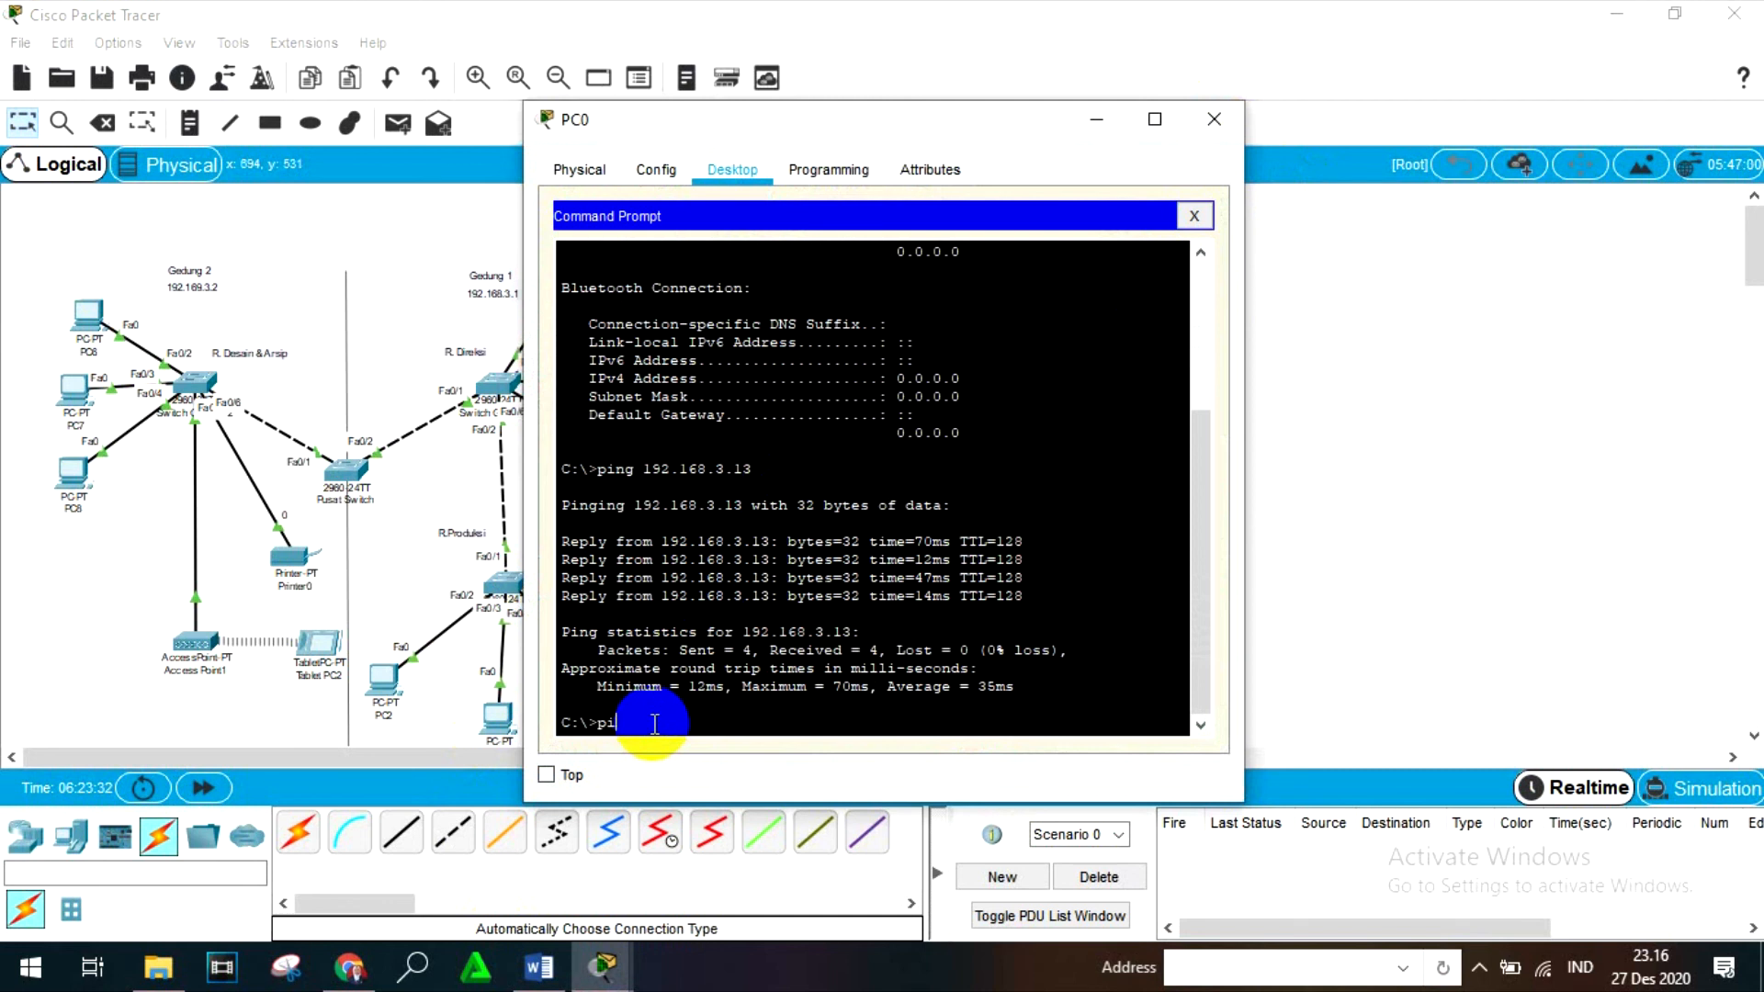
type("ng 192.169.3.12")
key("Return")
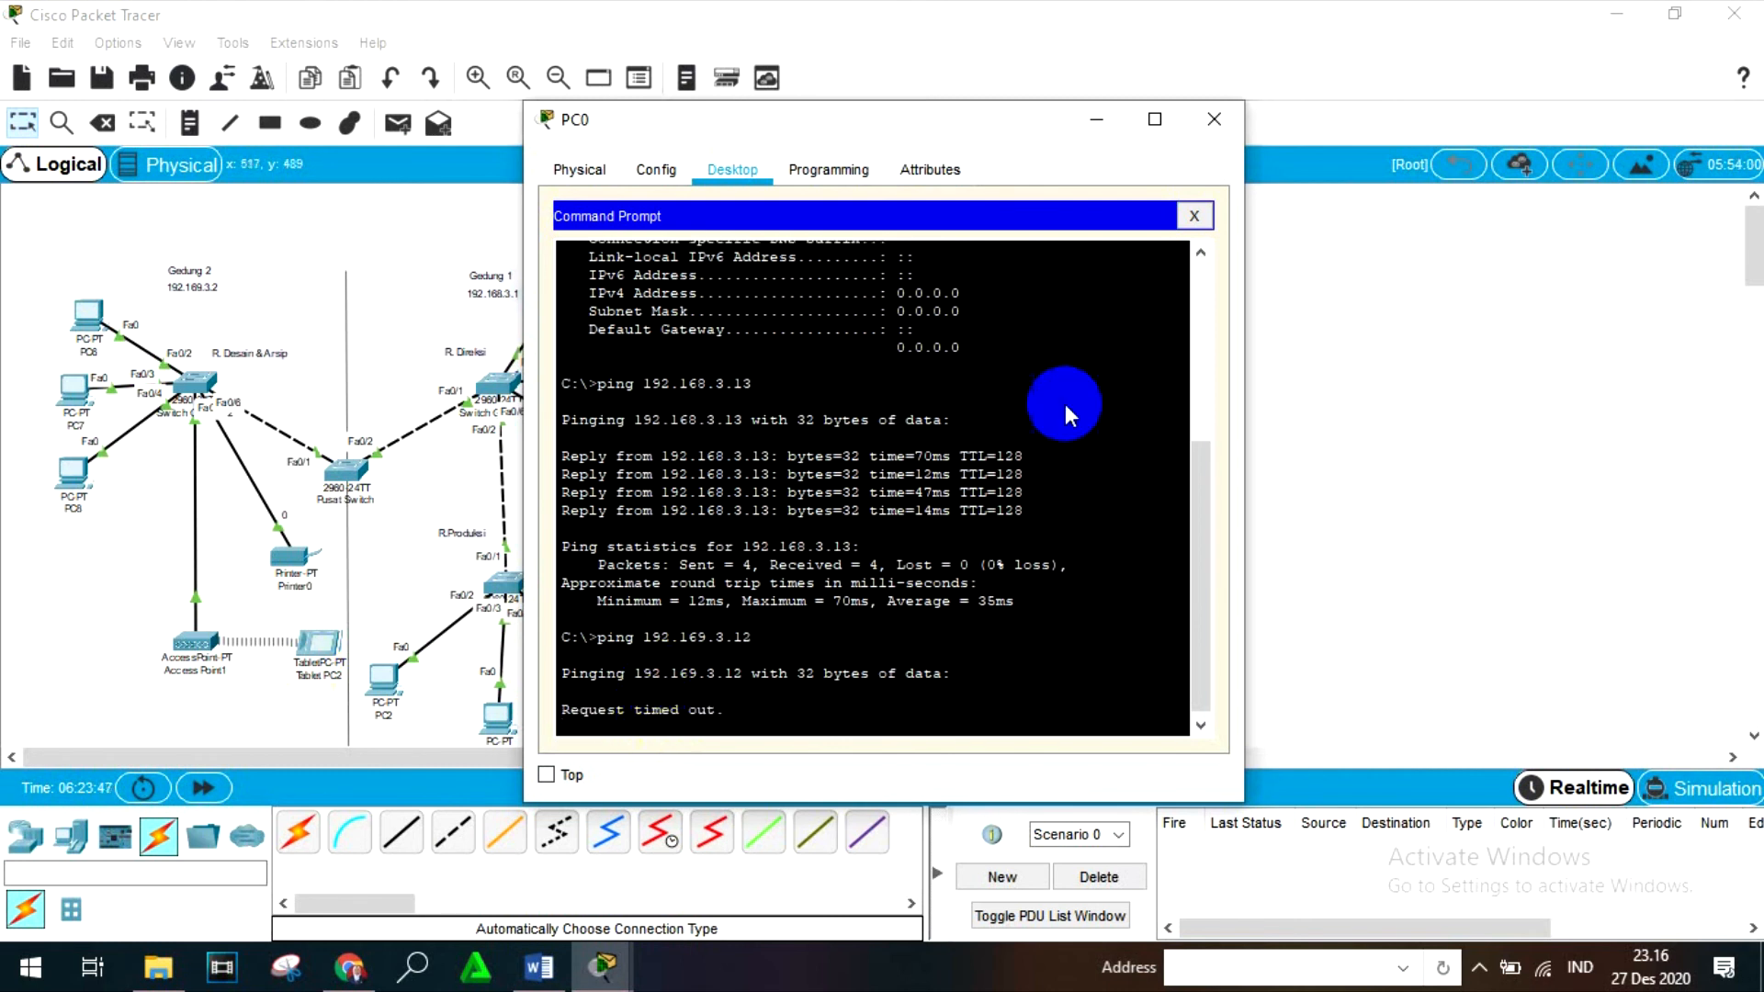
left_click(1215, 118)
- Switch to Simulation mode and add a simple PDU with PC8 as source and PC0 as destination
left_click(398, 125)
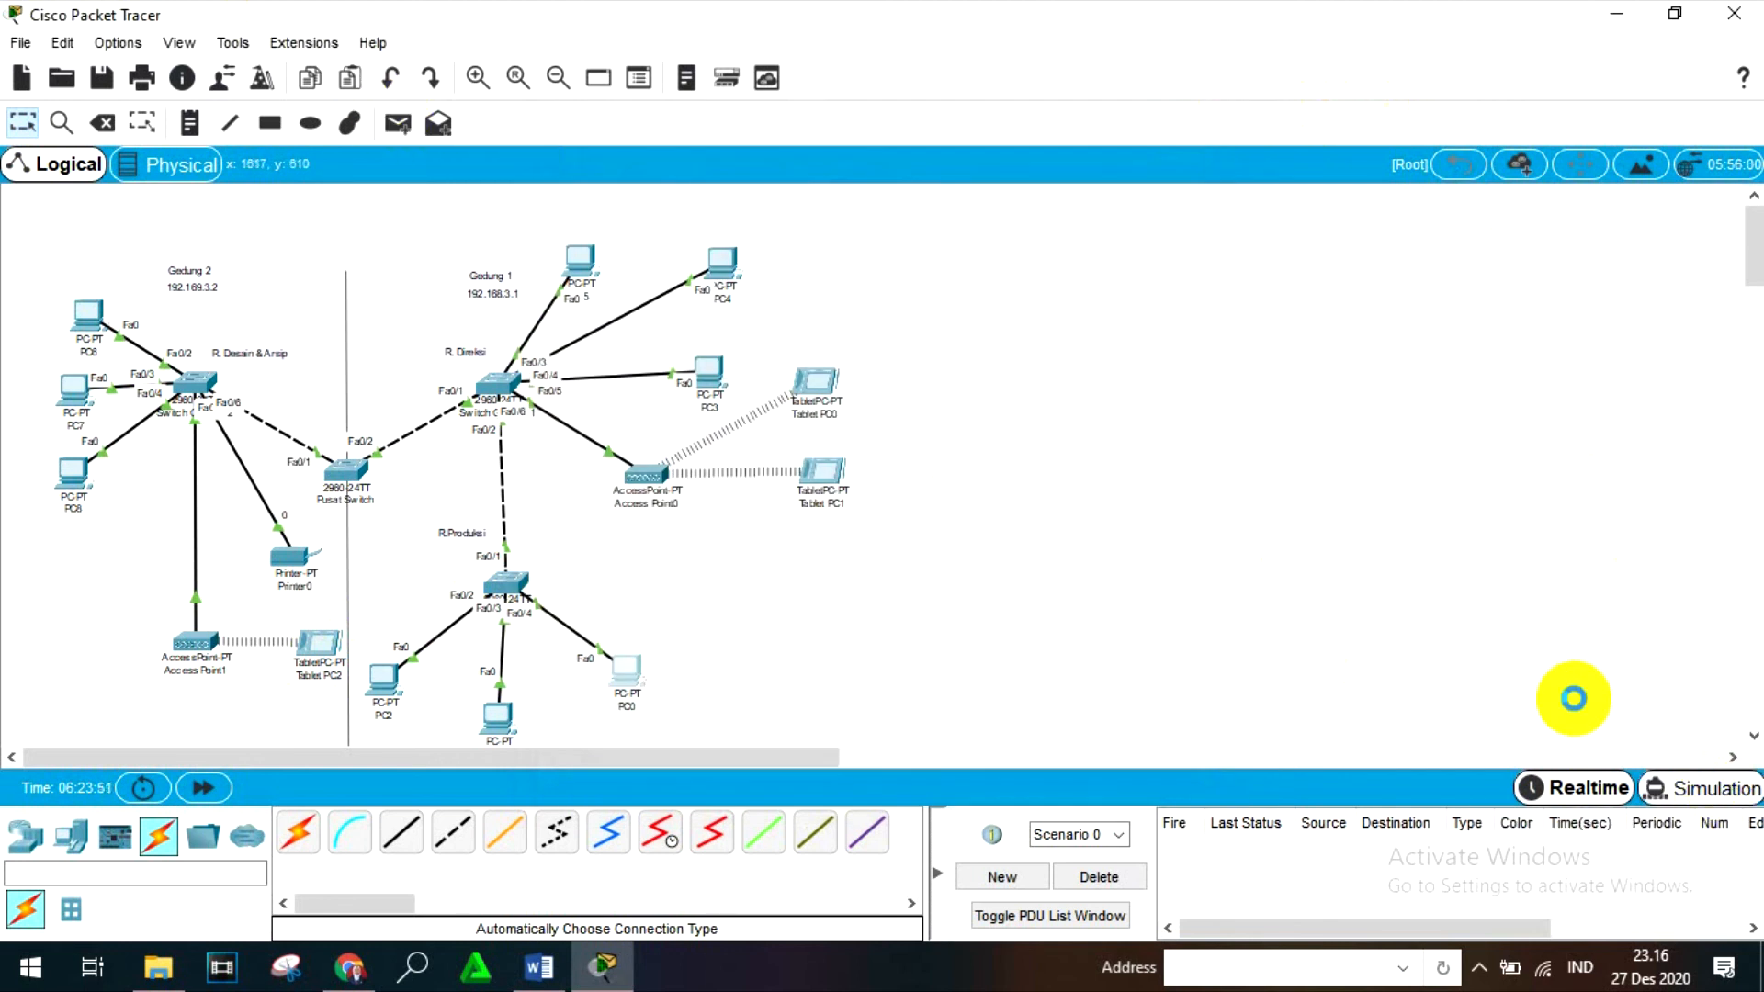
key("shift+s")
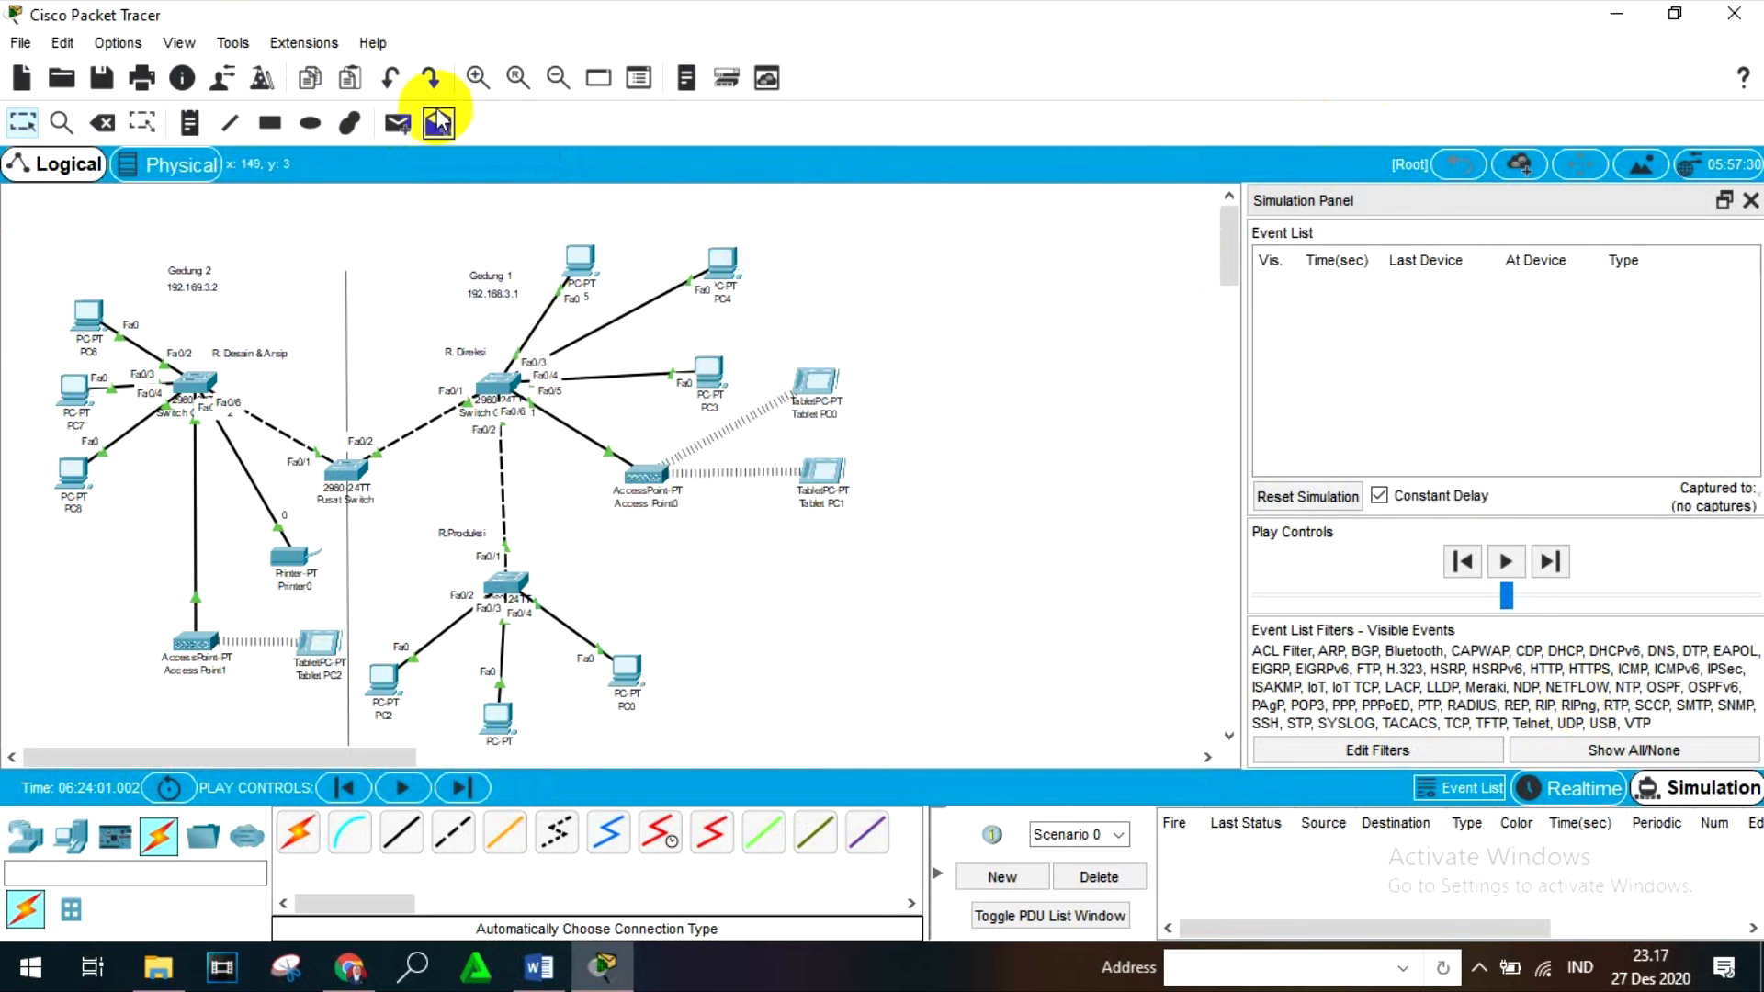
left_click(398, 123)
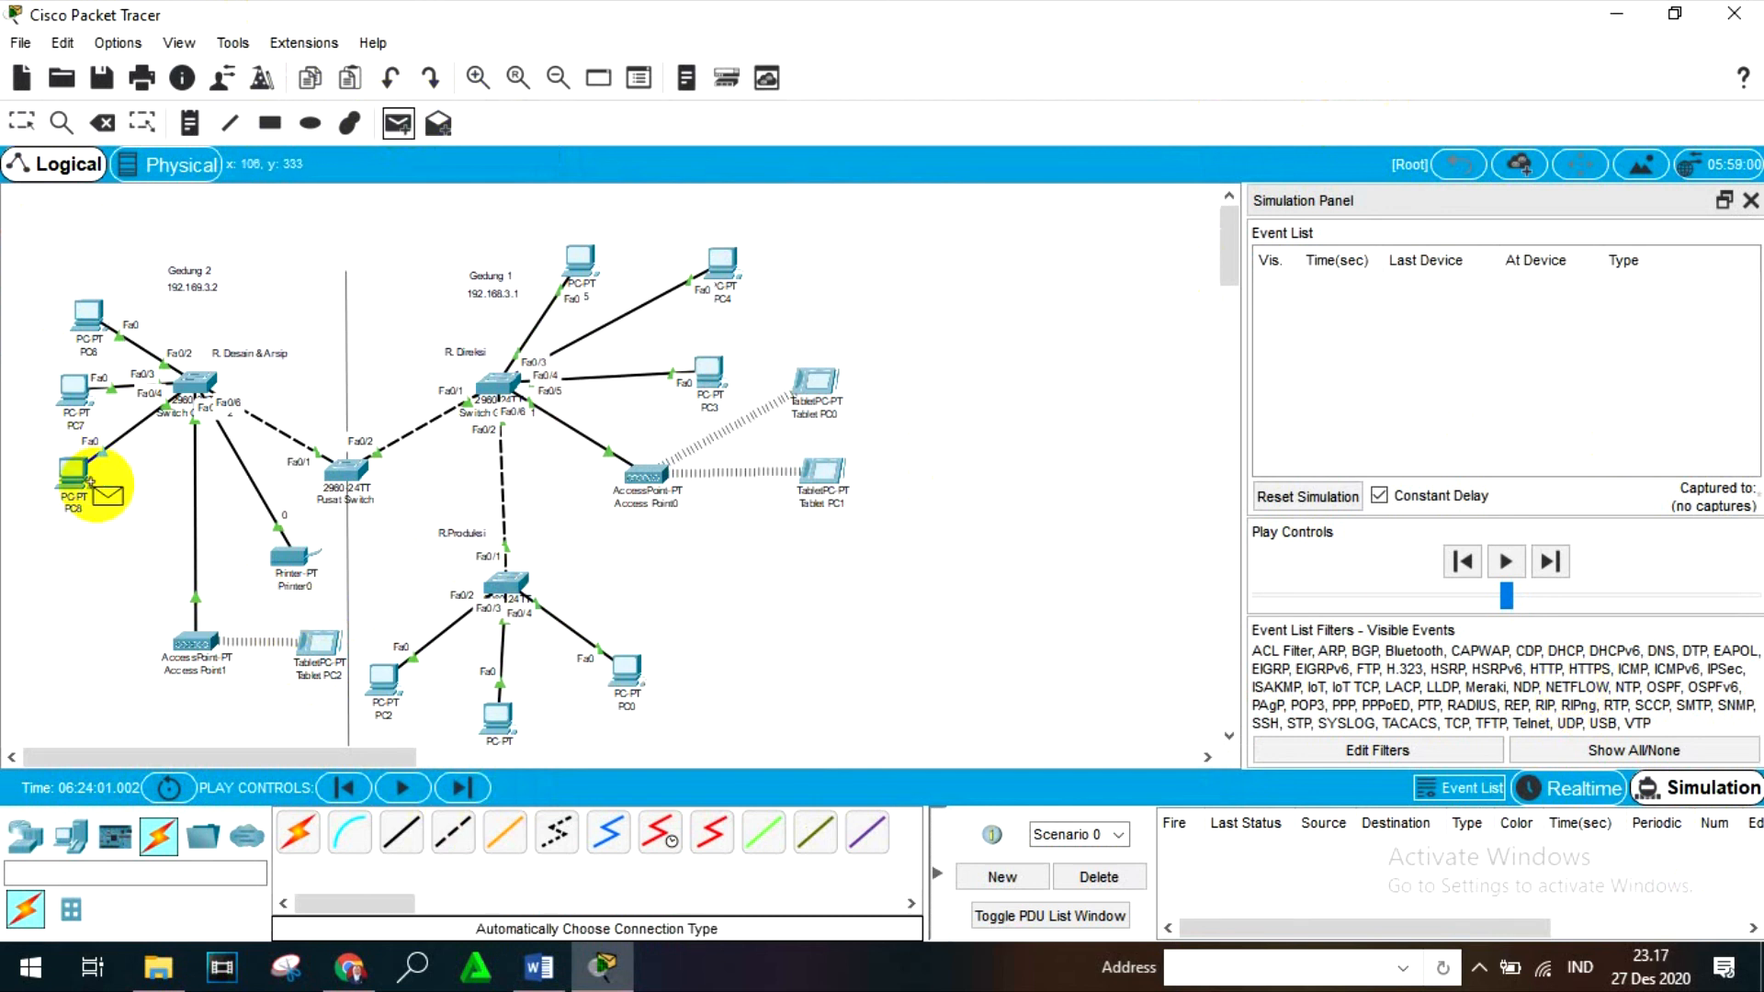
left_click(77, 469)
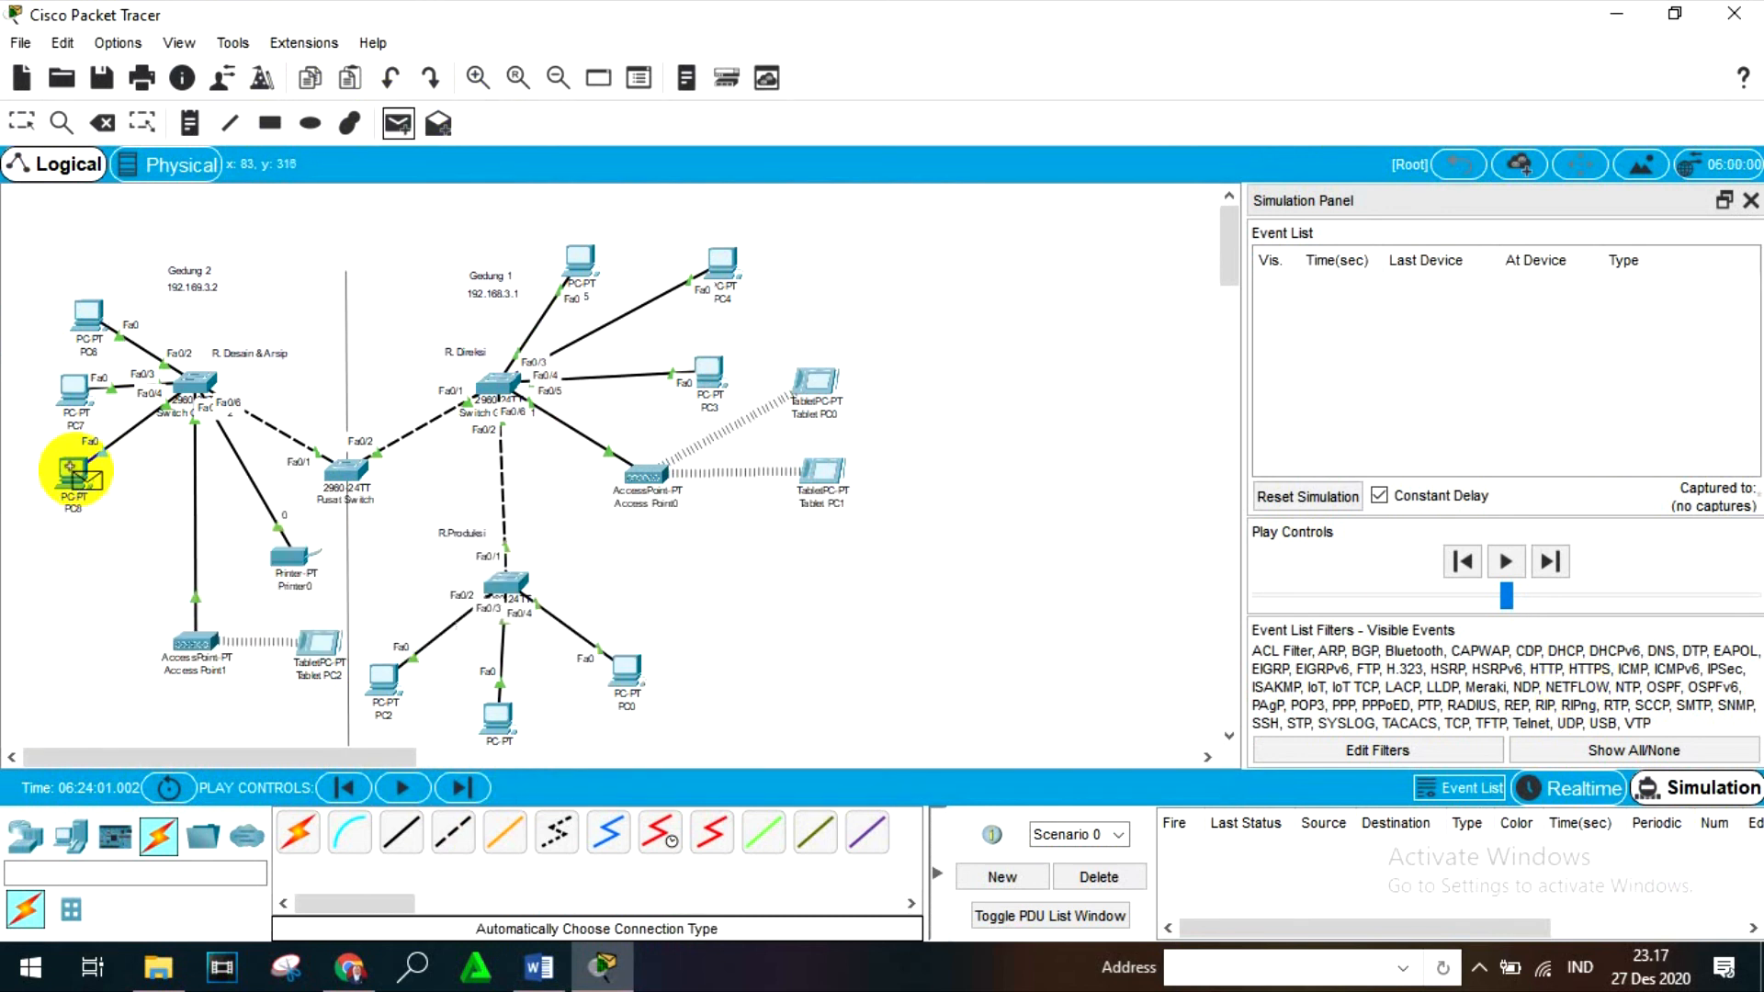
left_click(633, 670)
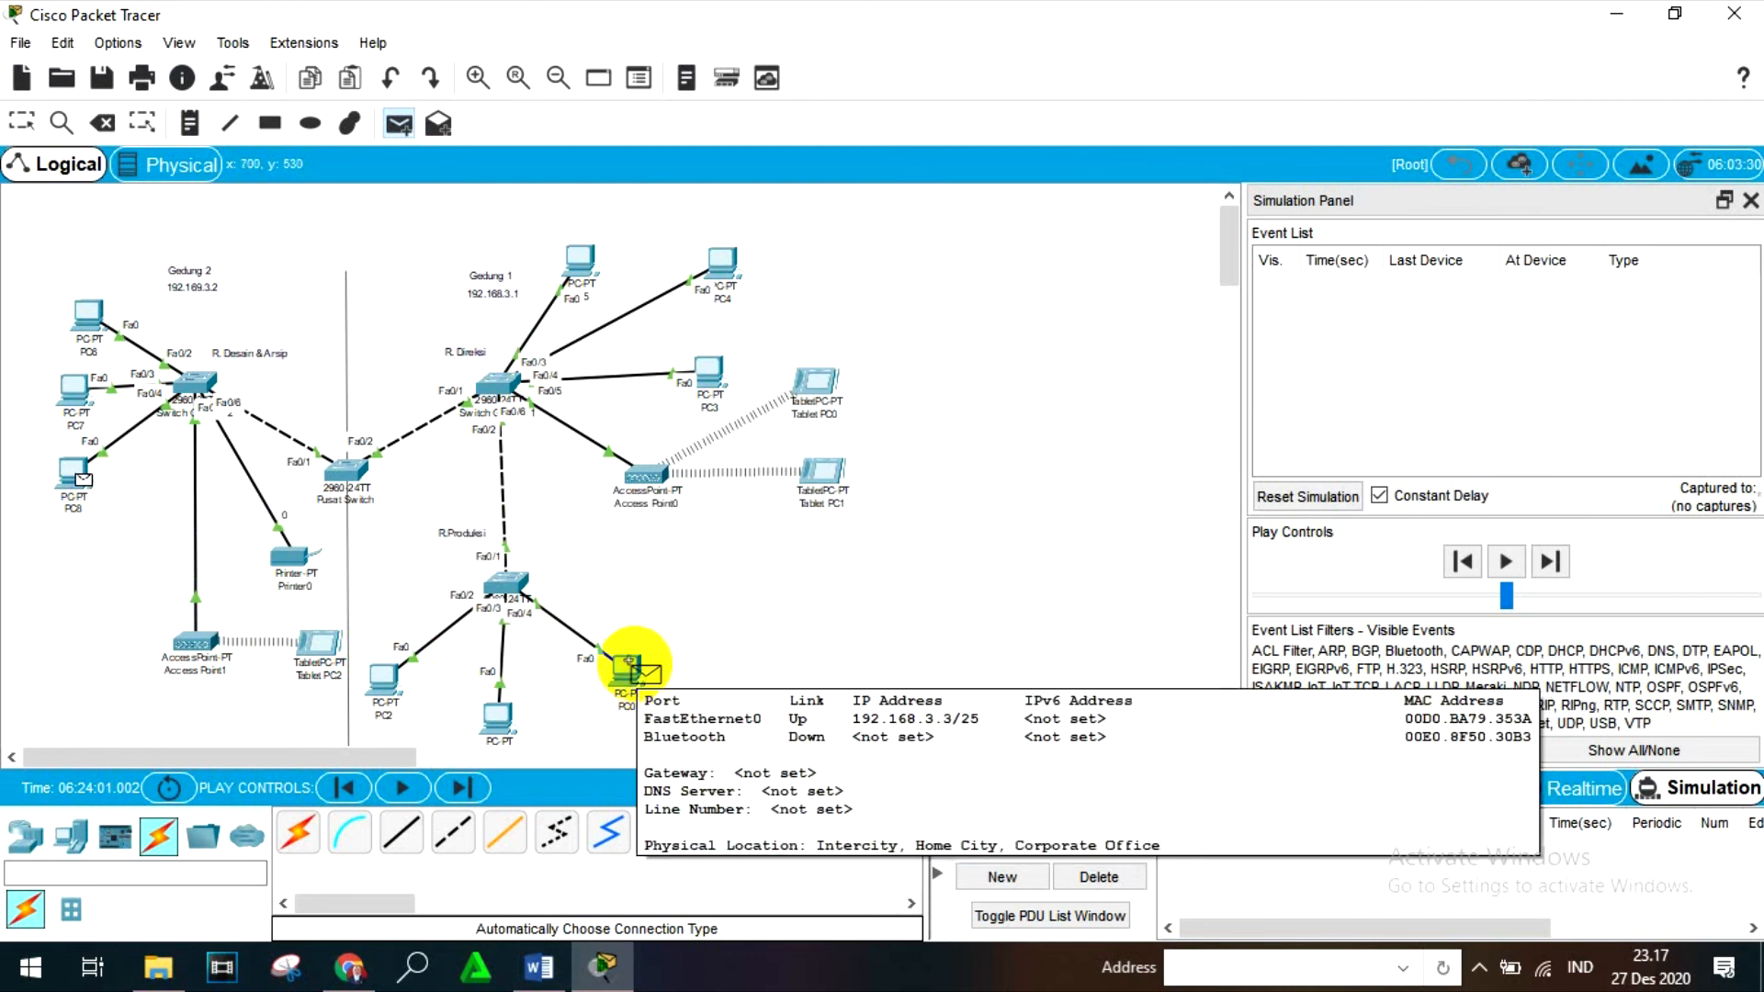
left_click(627, 665)
- Follow the PC8-to-PC0 PDU through the simulation event by event, replaying the last event, and delete the scenario
left_click(1550, 561)
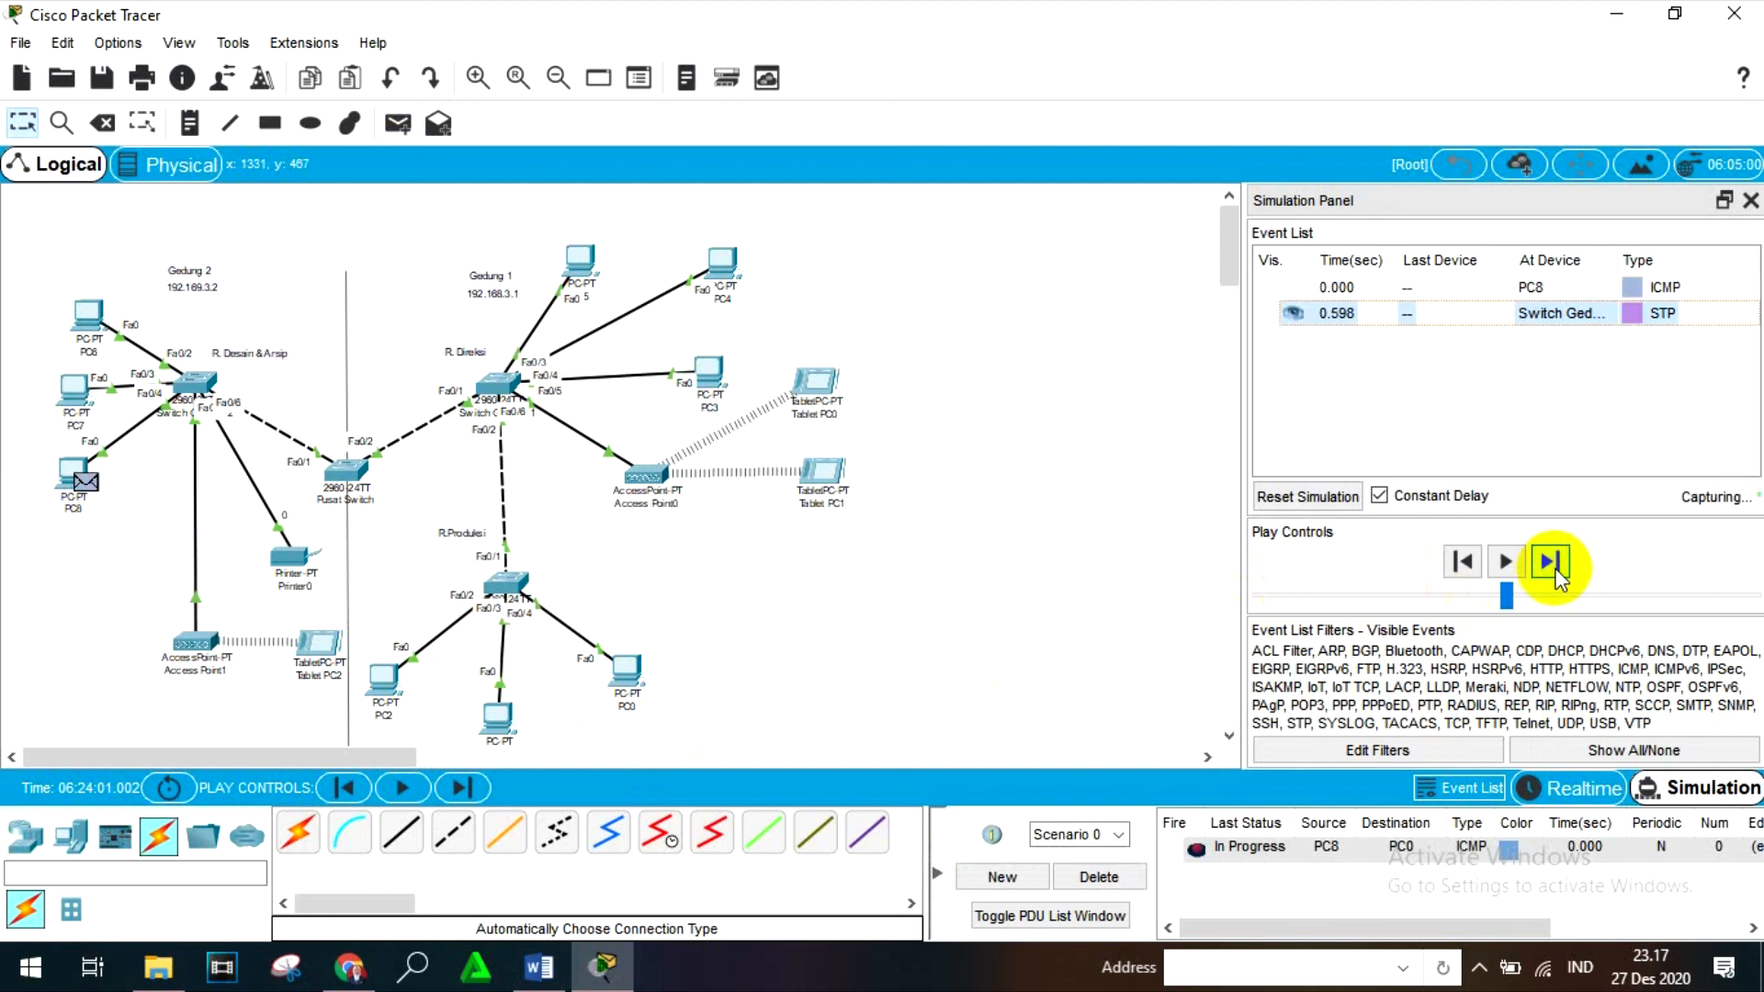
left_click(1552, 561)
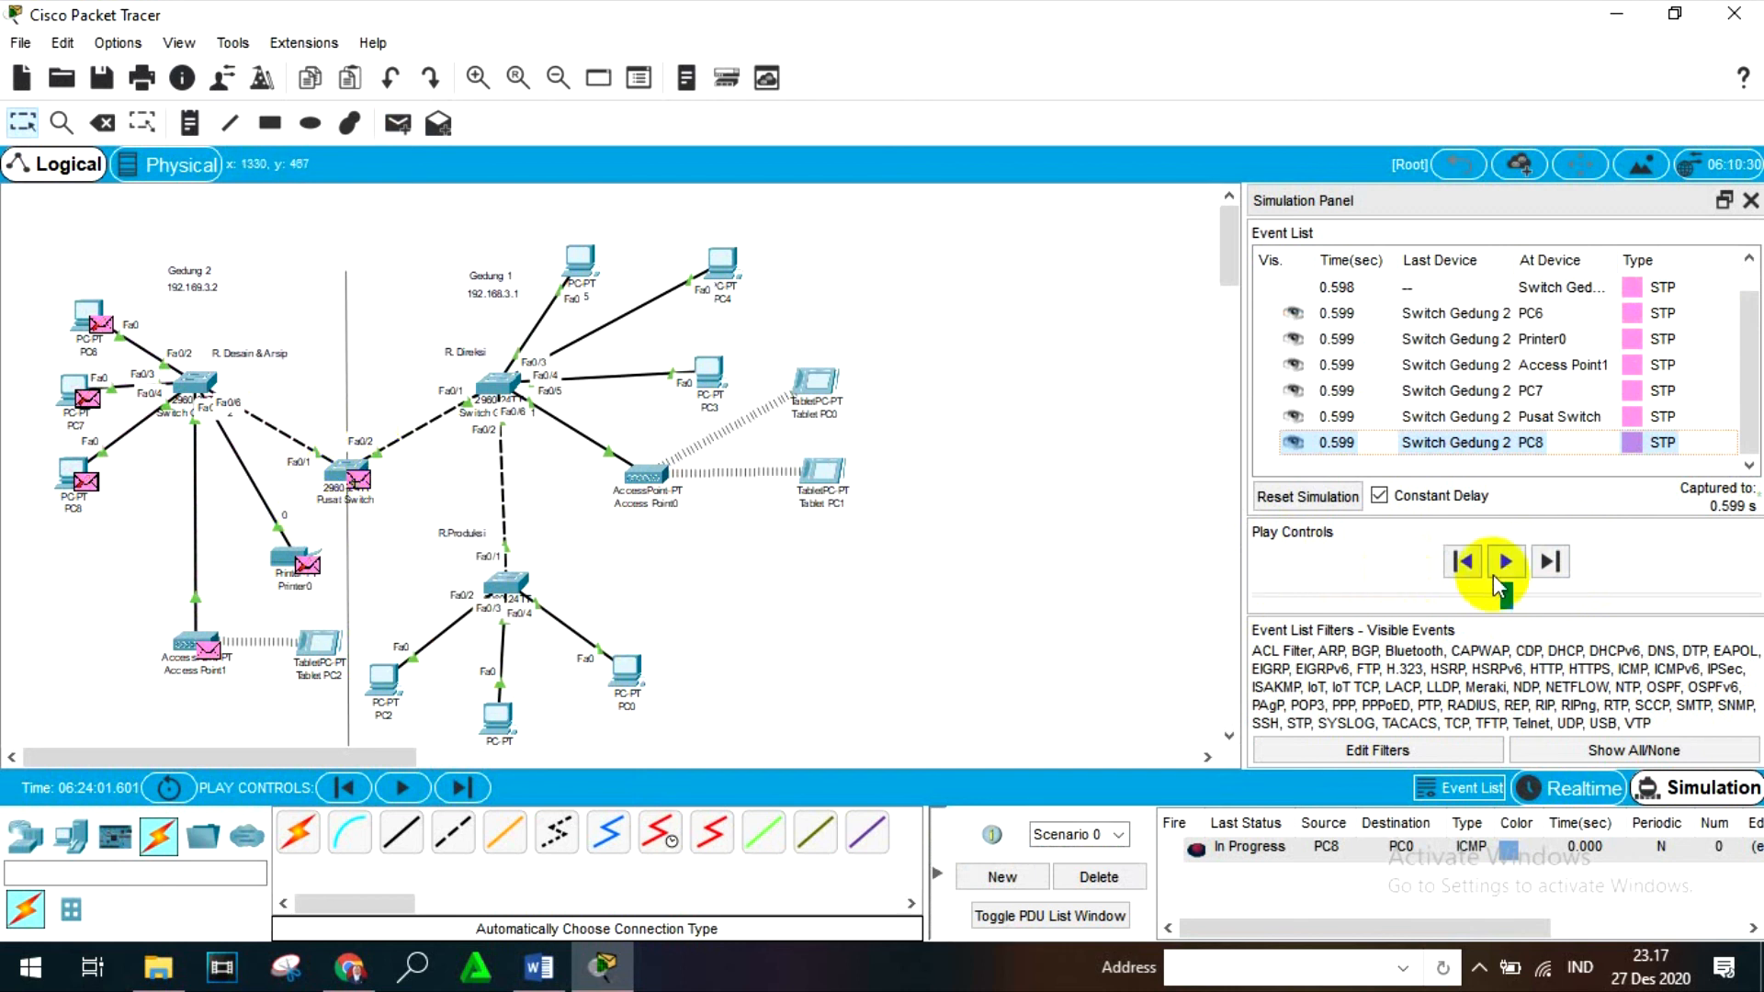
left_click(1549, 562)
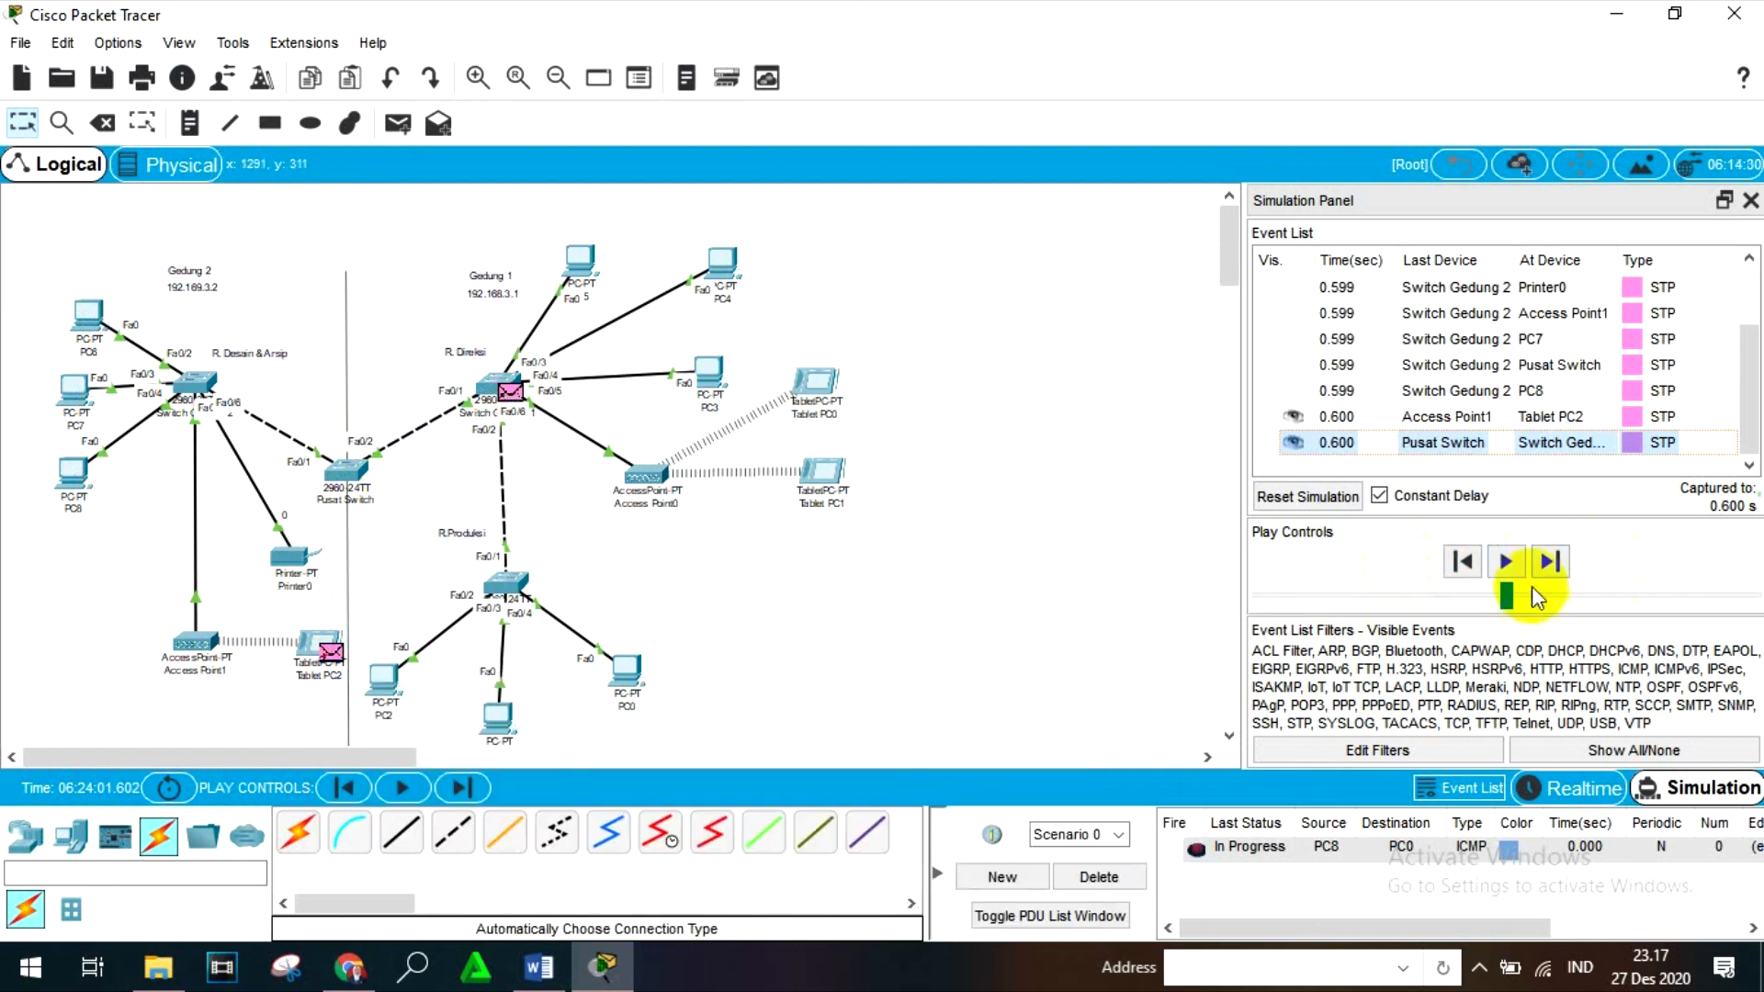
left_click(1550, 564)
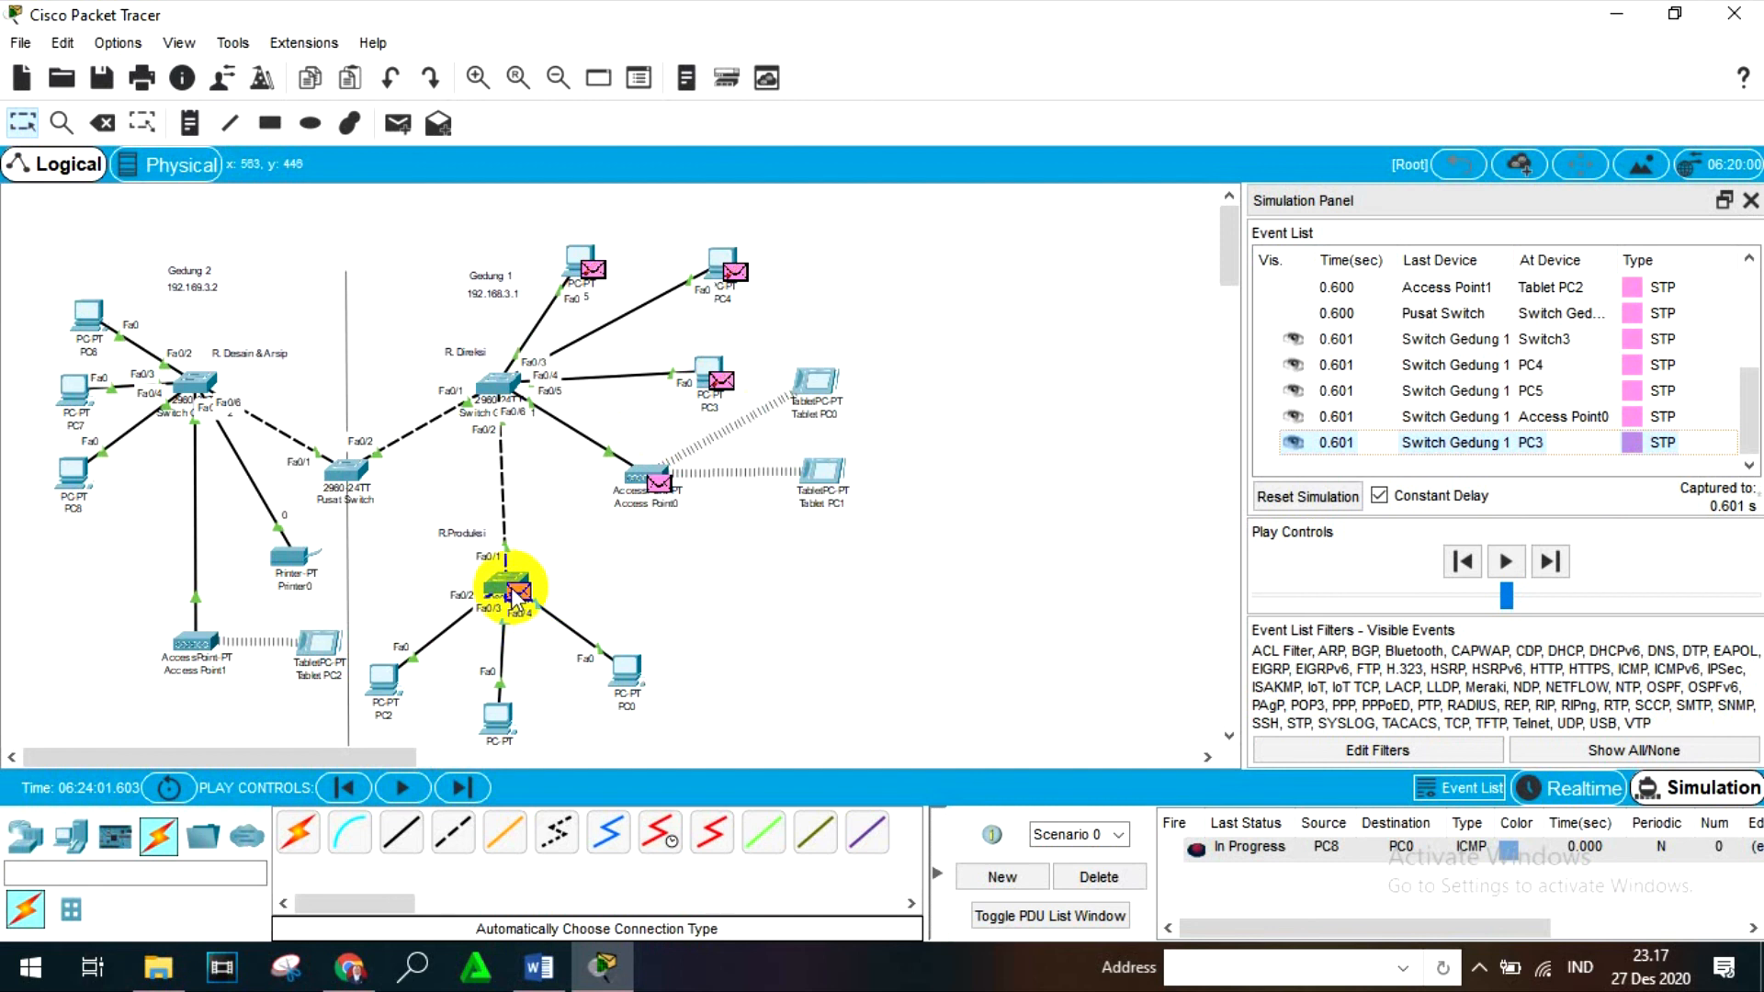
left_click(1556, 561)
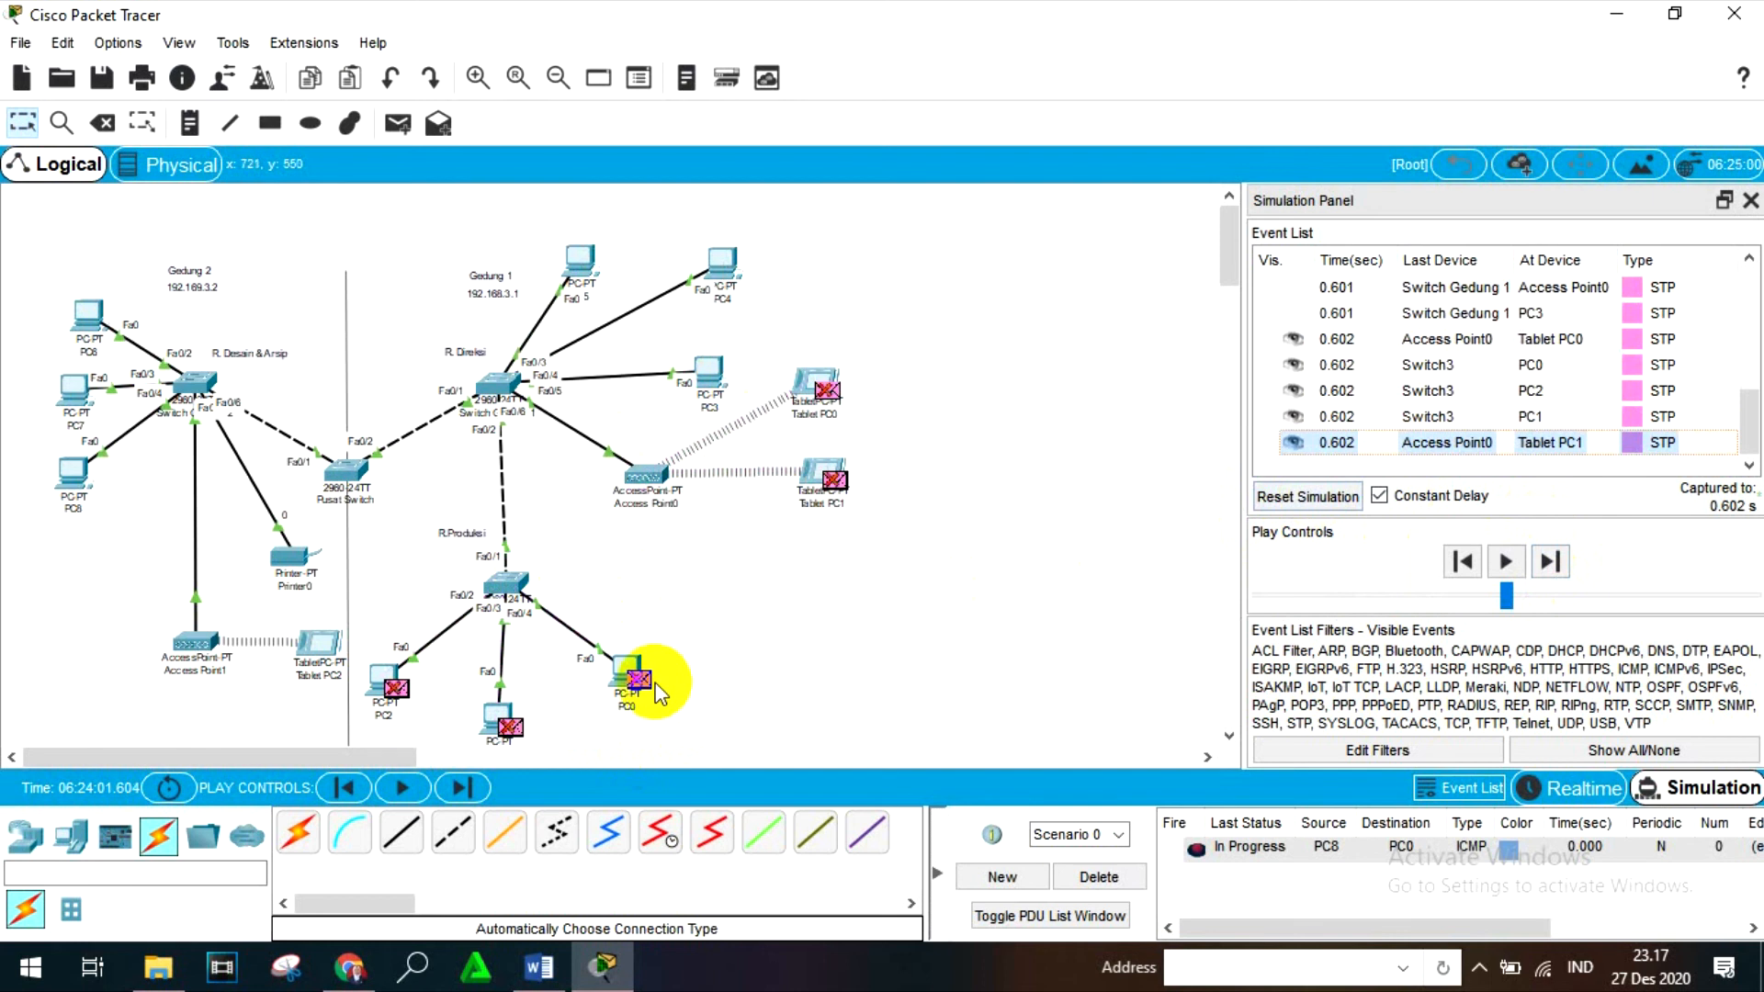
left_click(1466, 560)
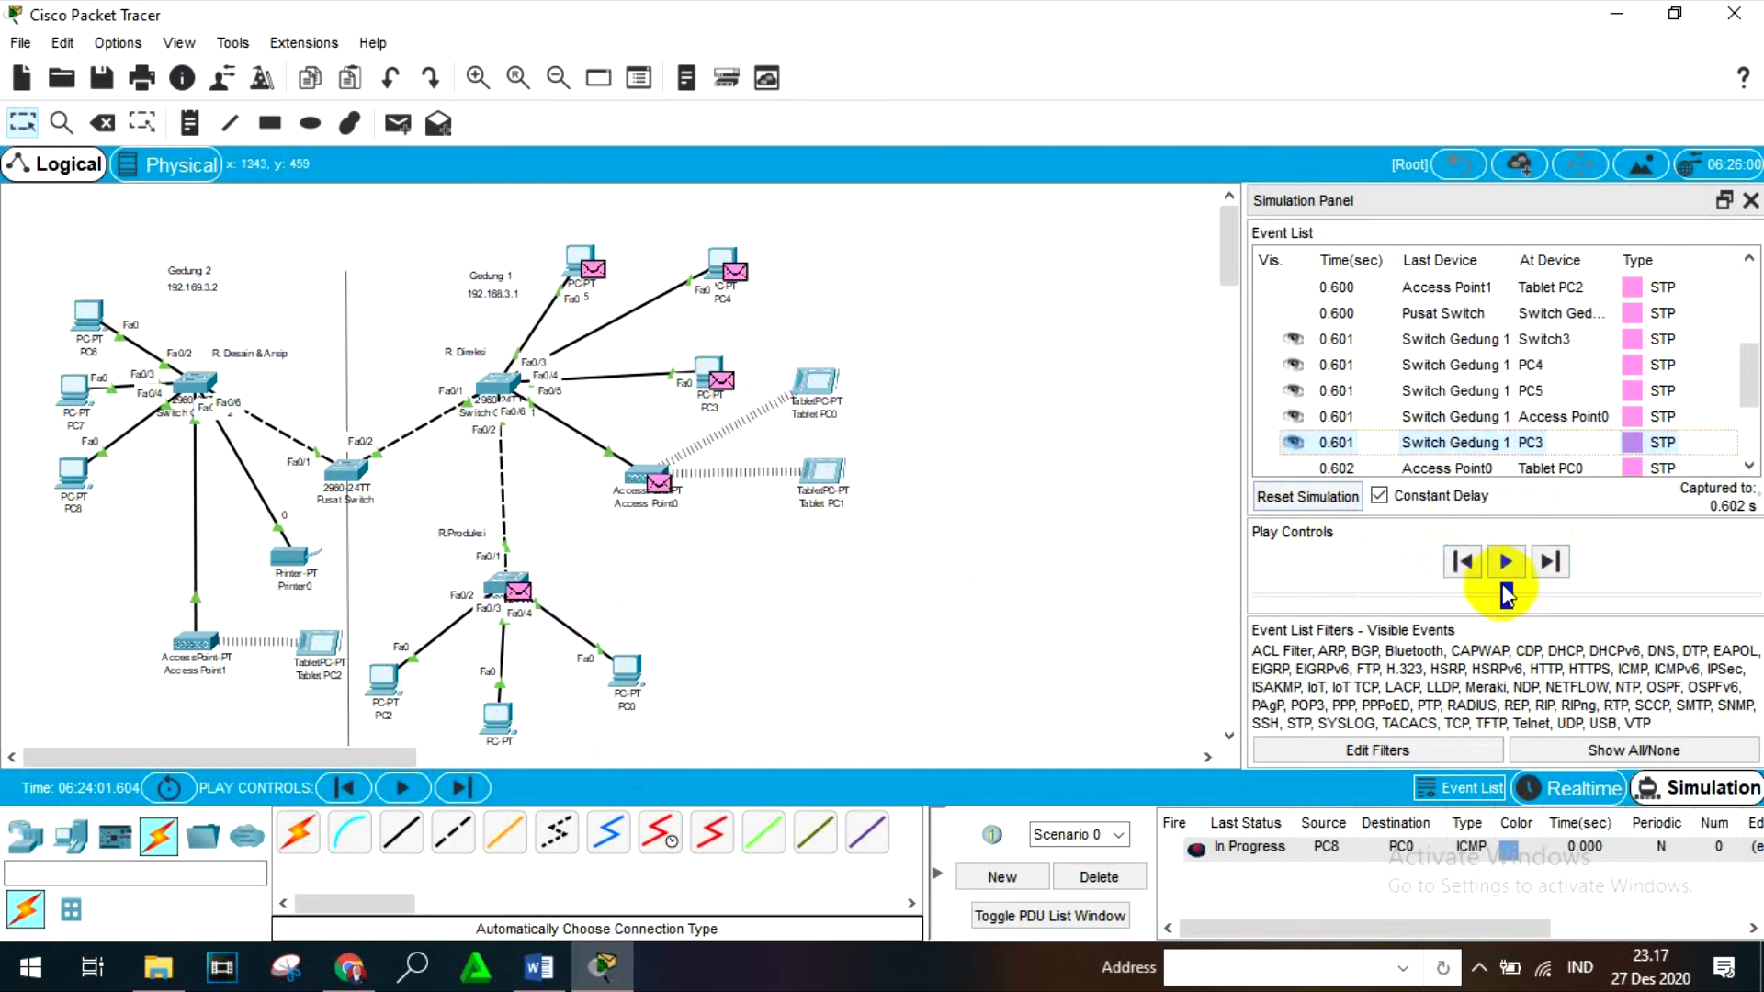
left_click(1551, 562)
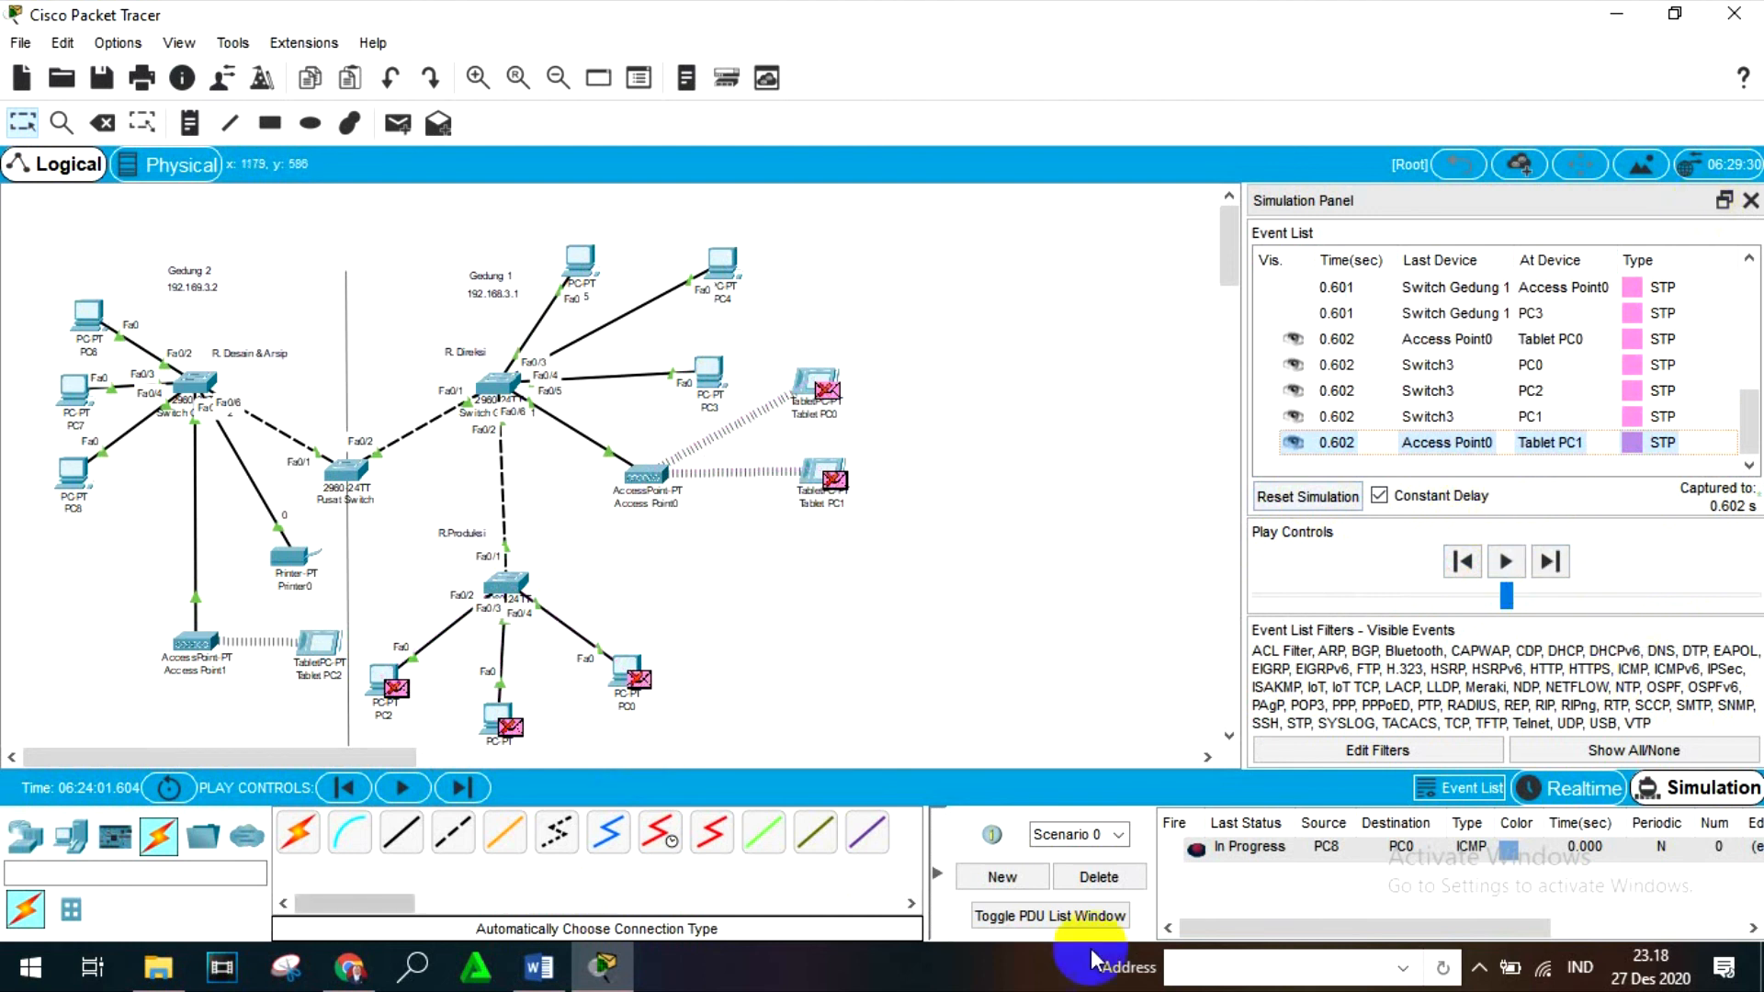
left_click(1103, 877)
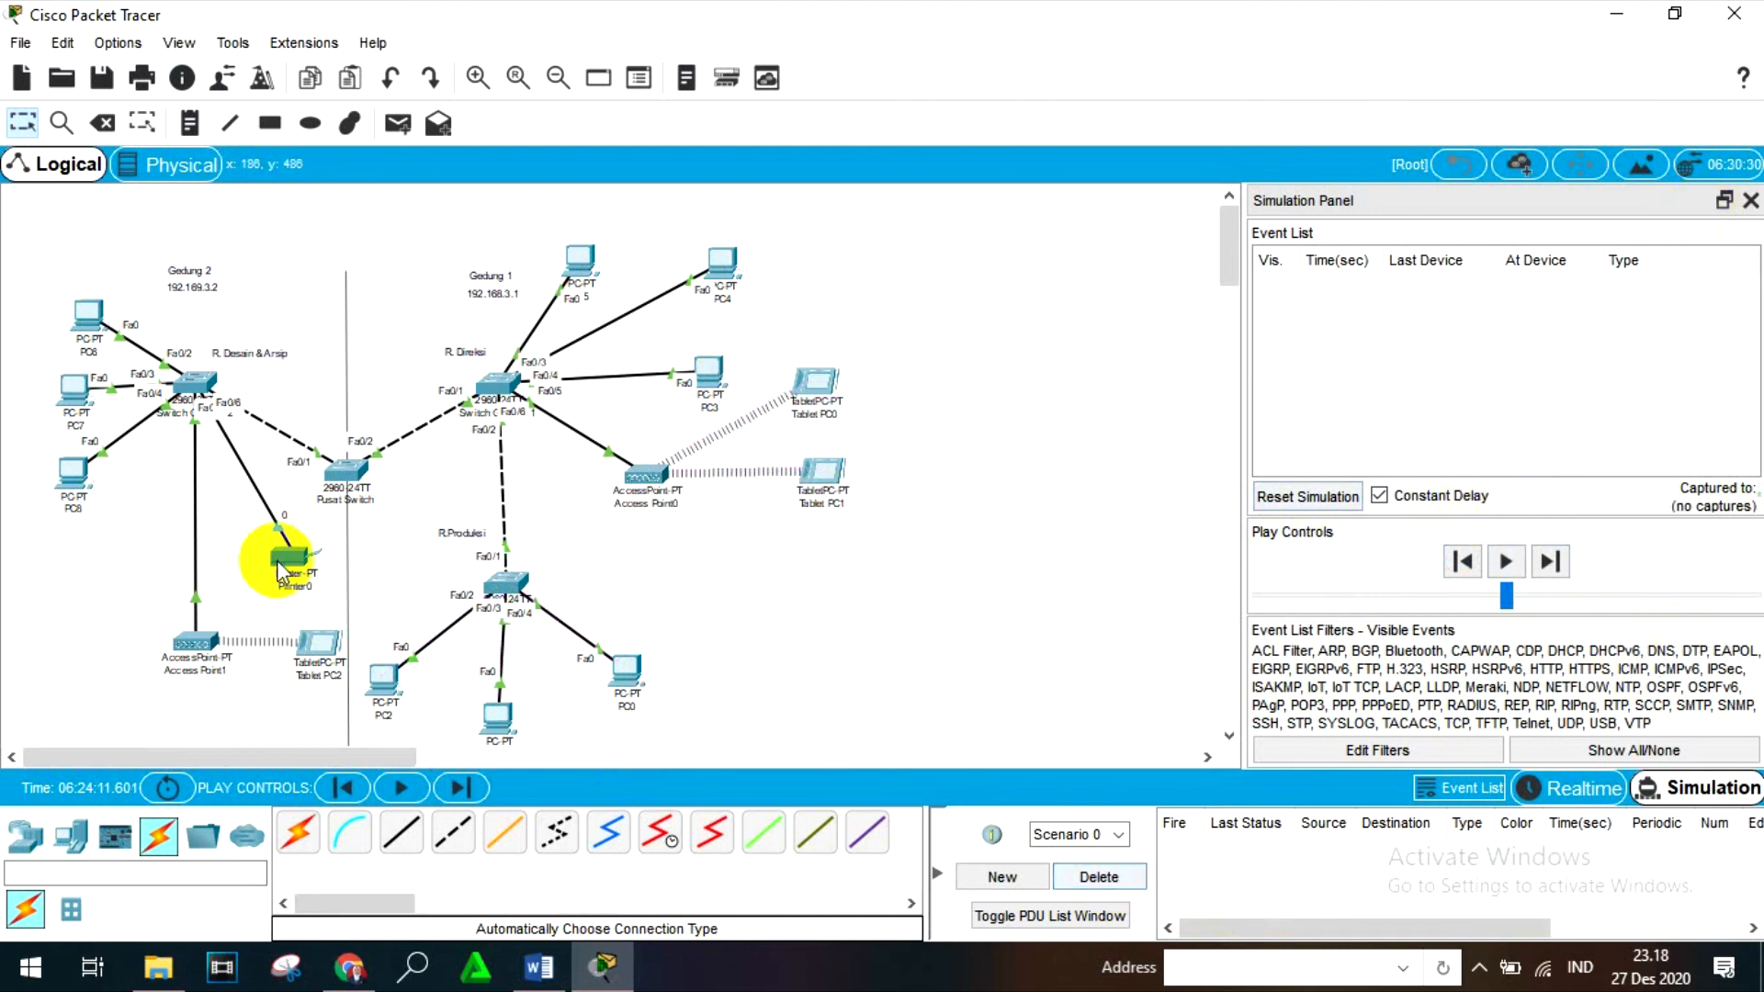
- Add a simple PDU with Tablet PC0 as source and PC0 as destination
left_click(397, 124)
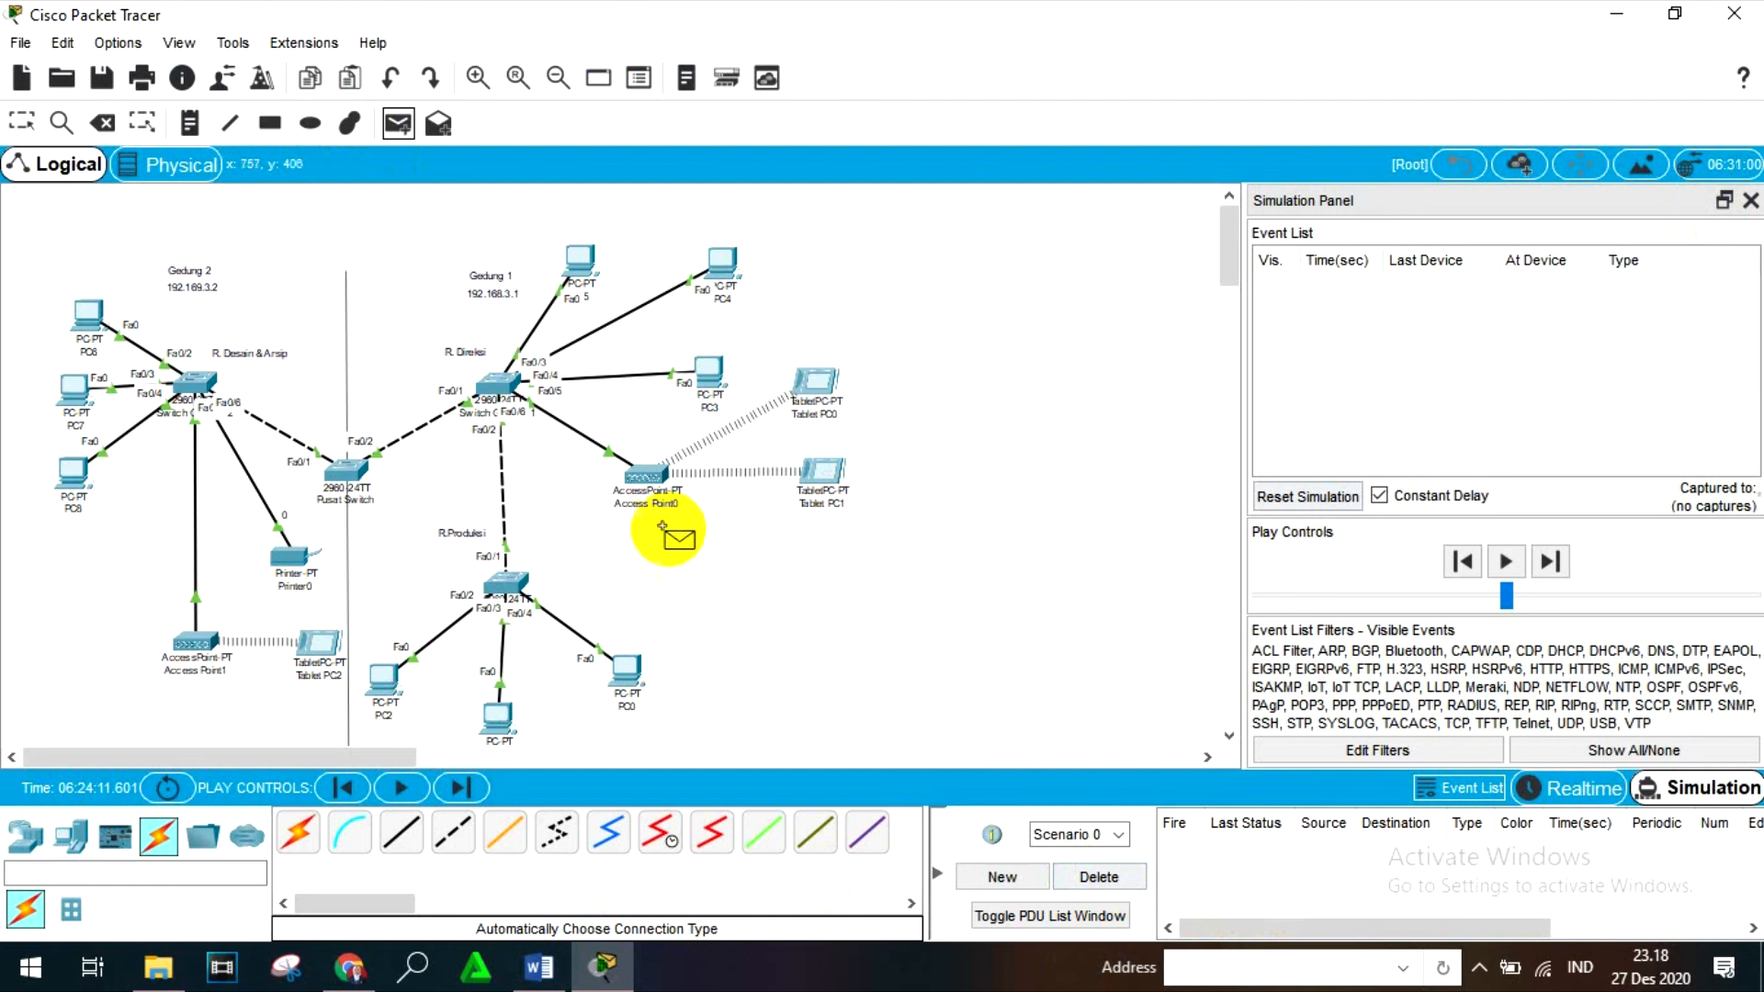
left_click(829, 387)
left_click(629, 654)
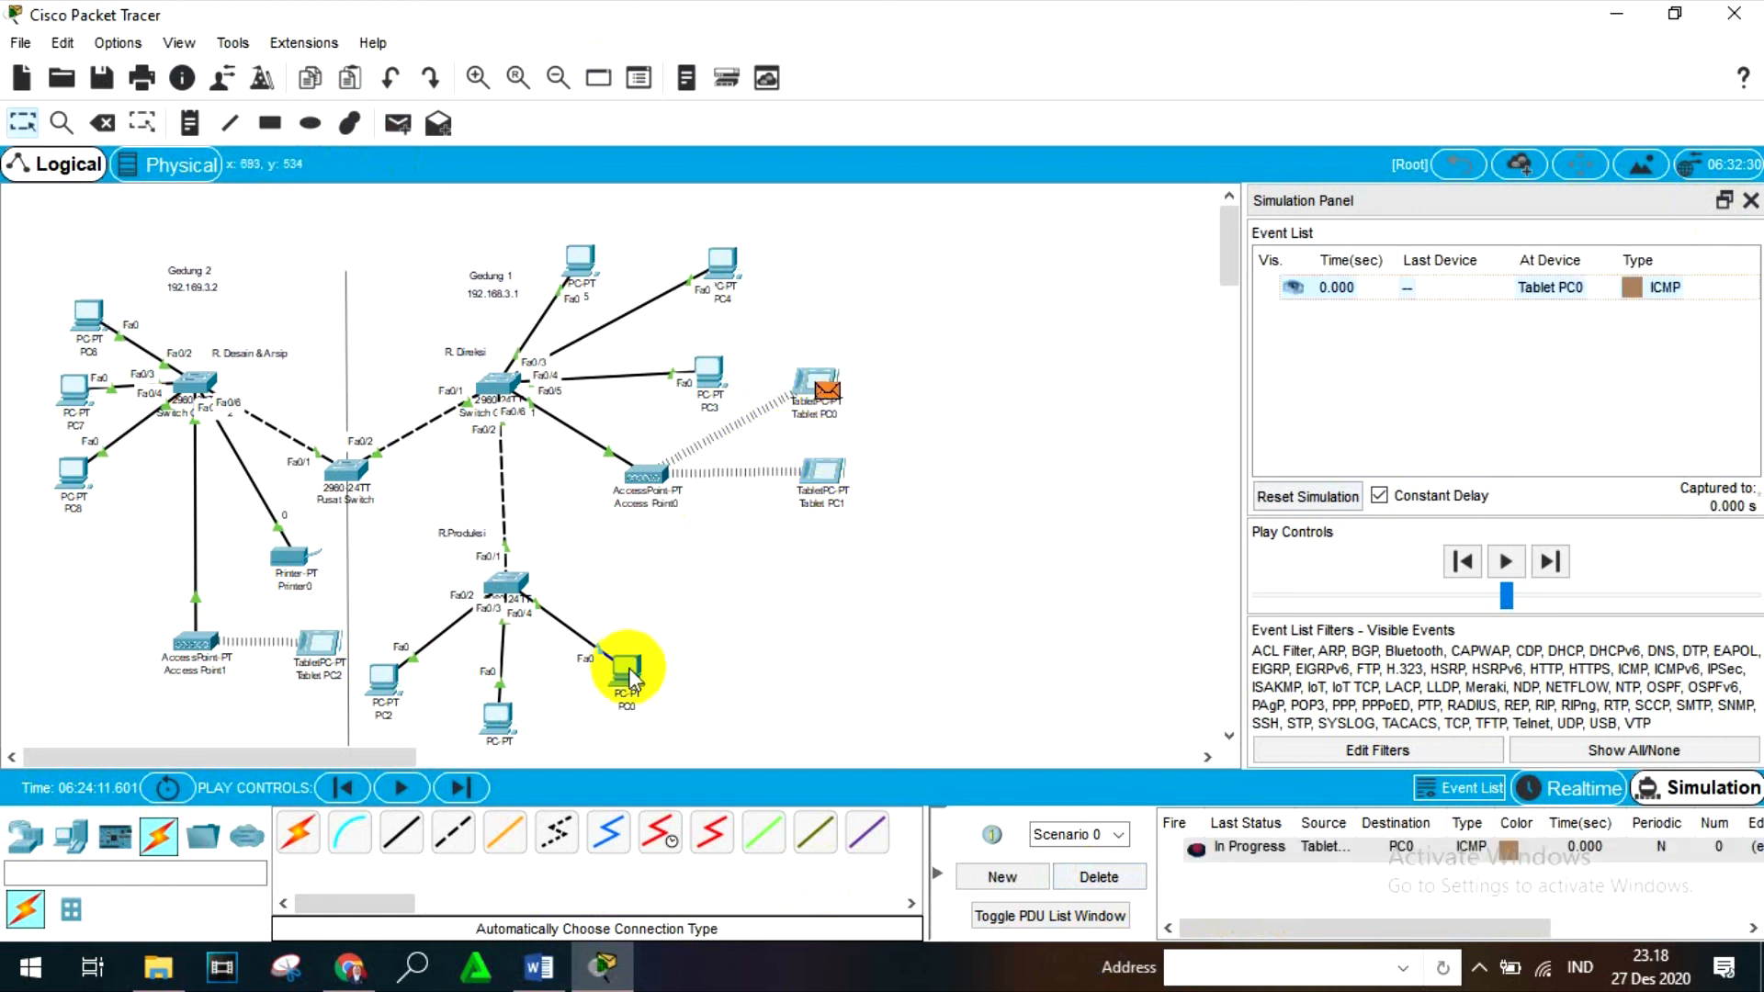
- Advance the Tablet PC0-to-PC0 simulation event by event until the reply is back at Tablet PC0, and delete the scenario
left_click(1553, 562)
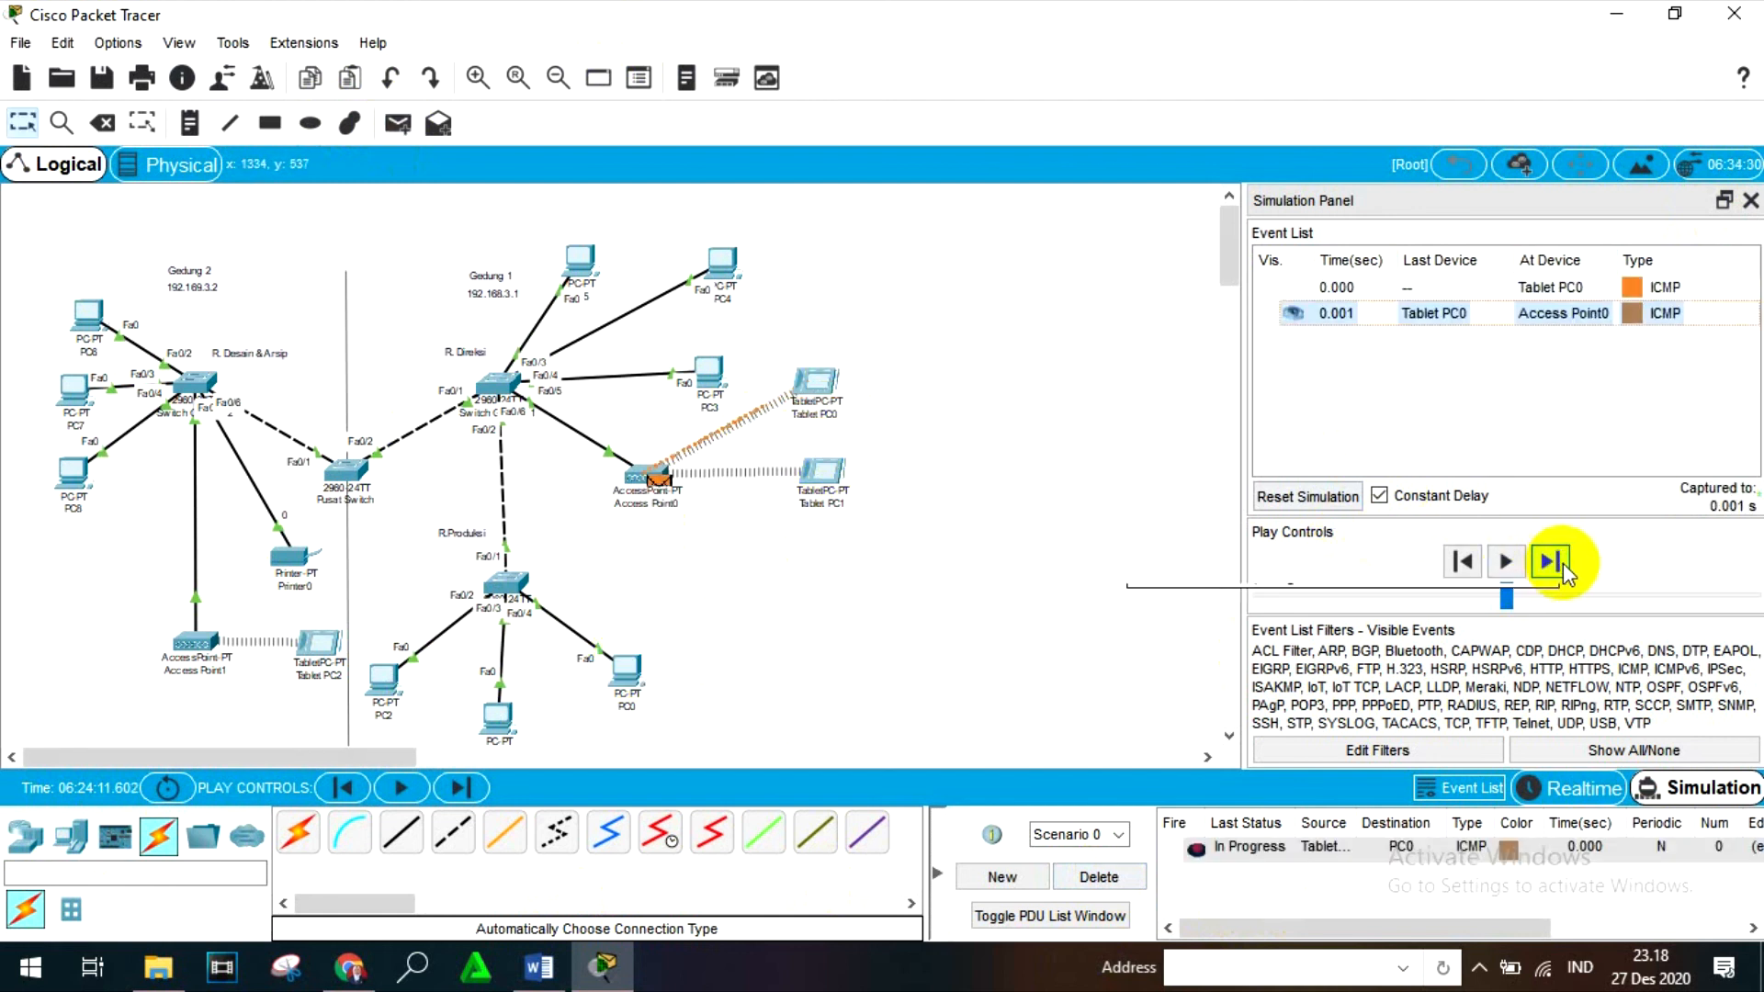
left_click(1563, 564)
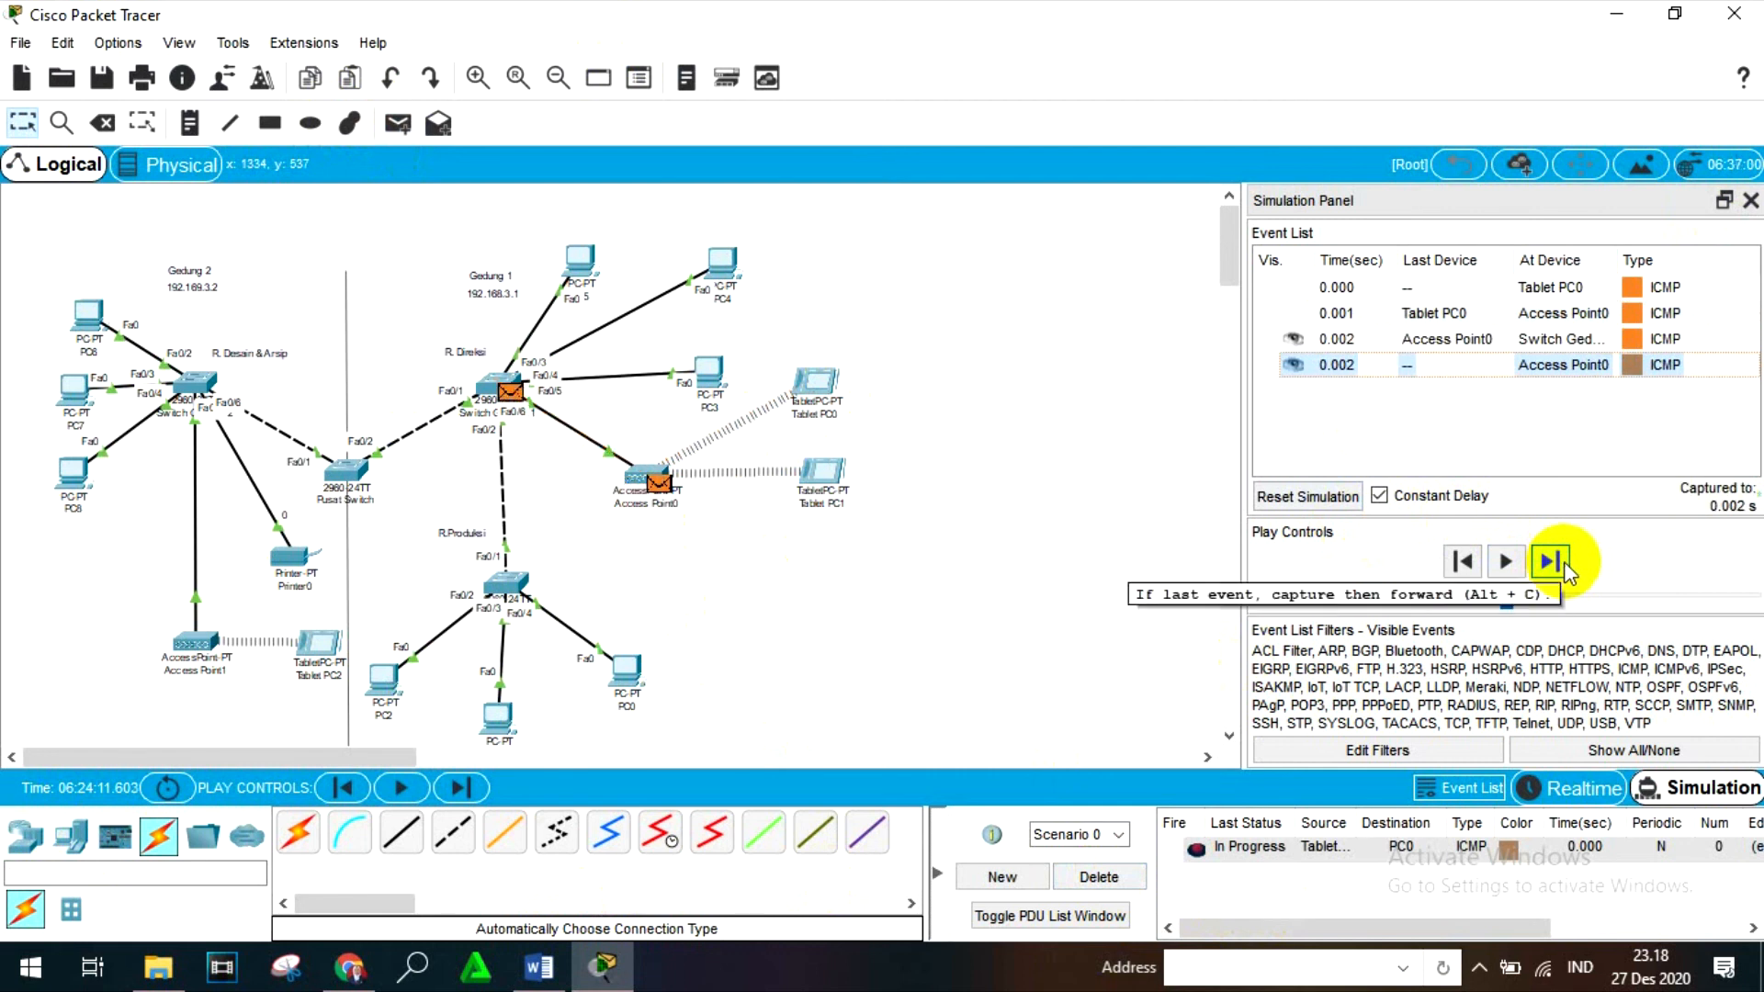
left_click(1564, 561)
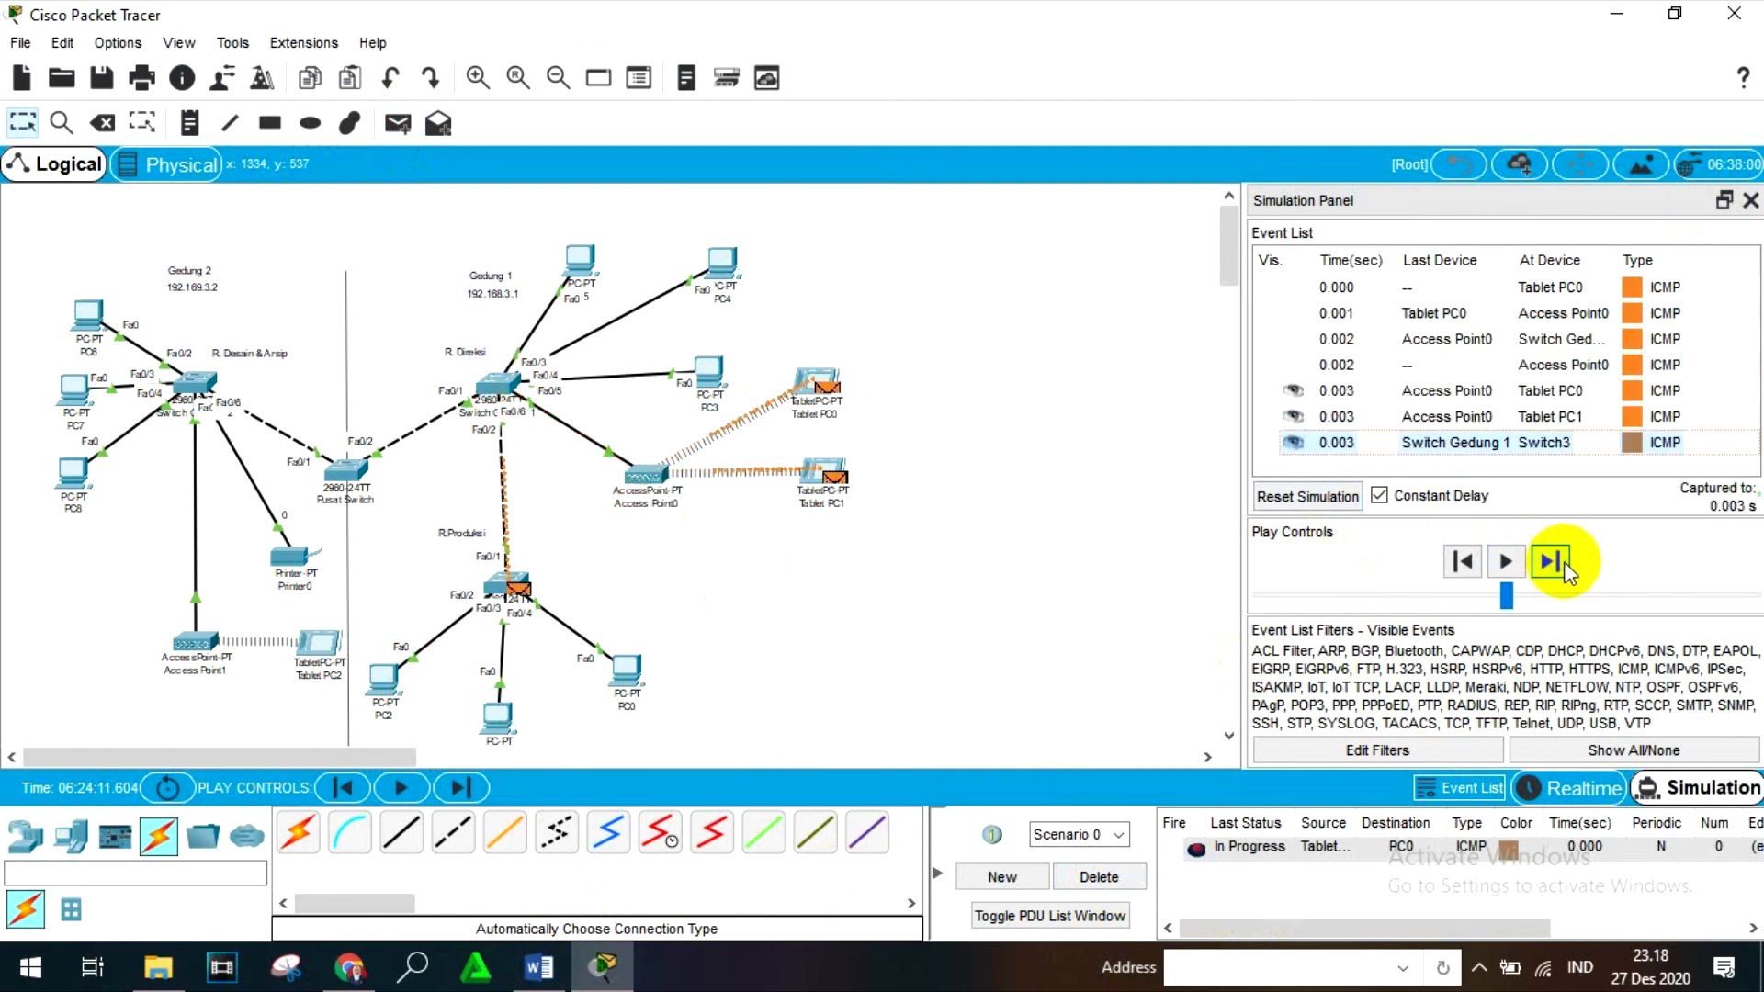
left_click(1563, 561)
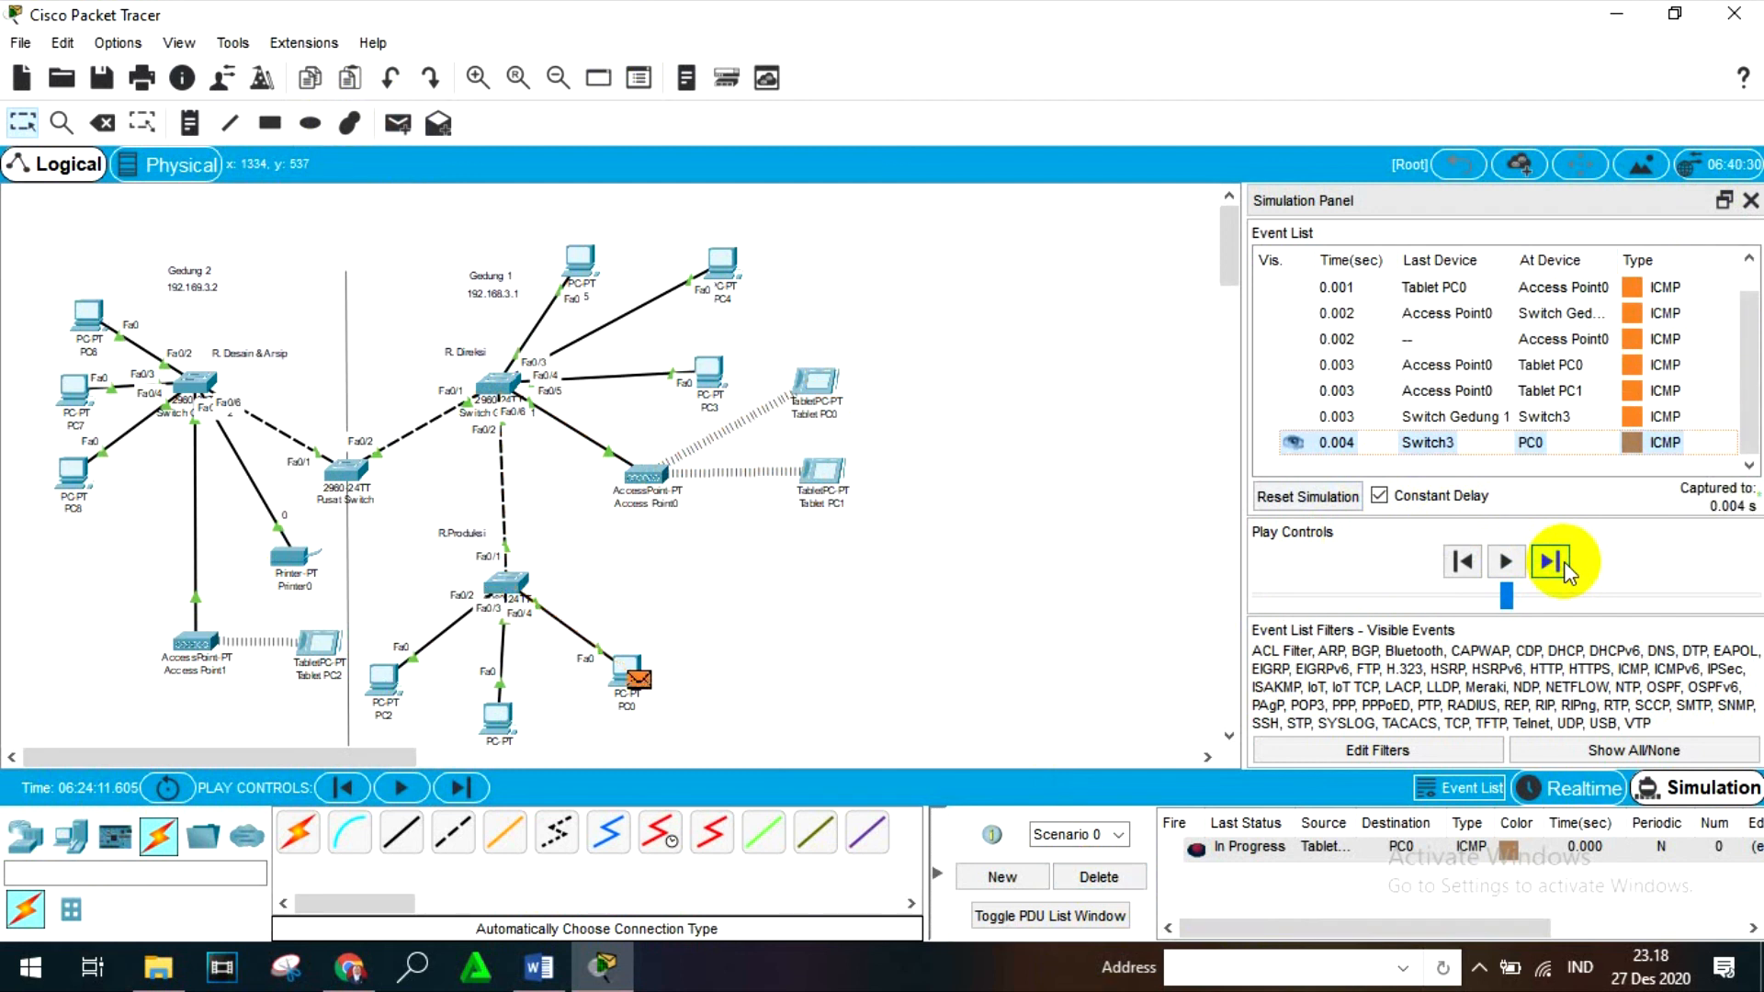
left_click(1550, 561)
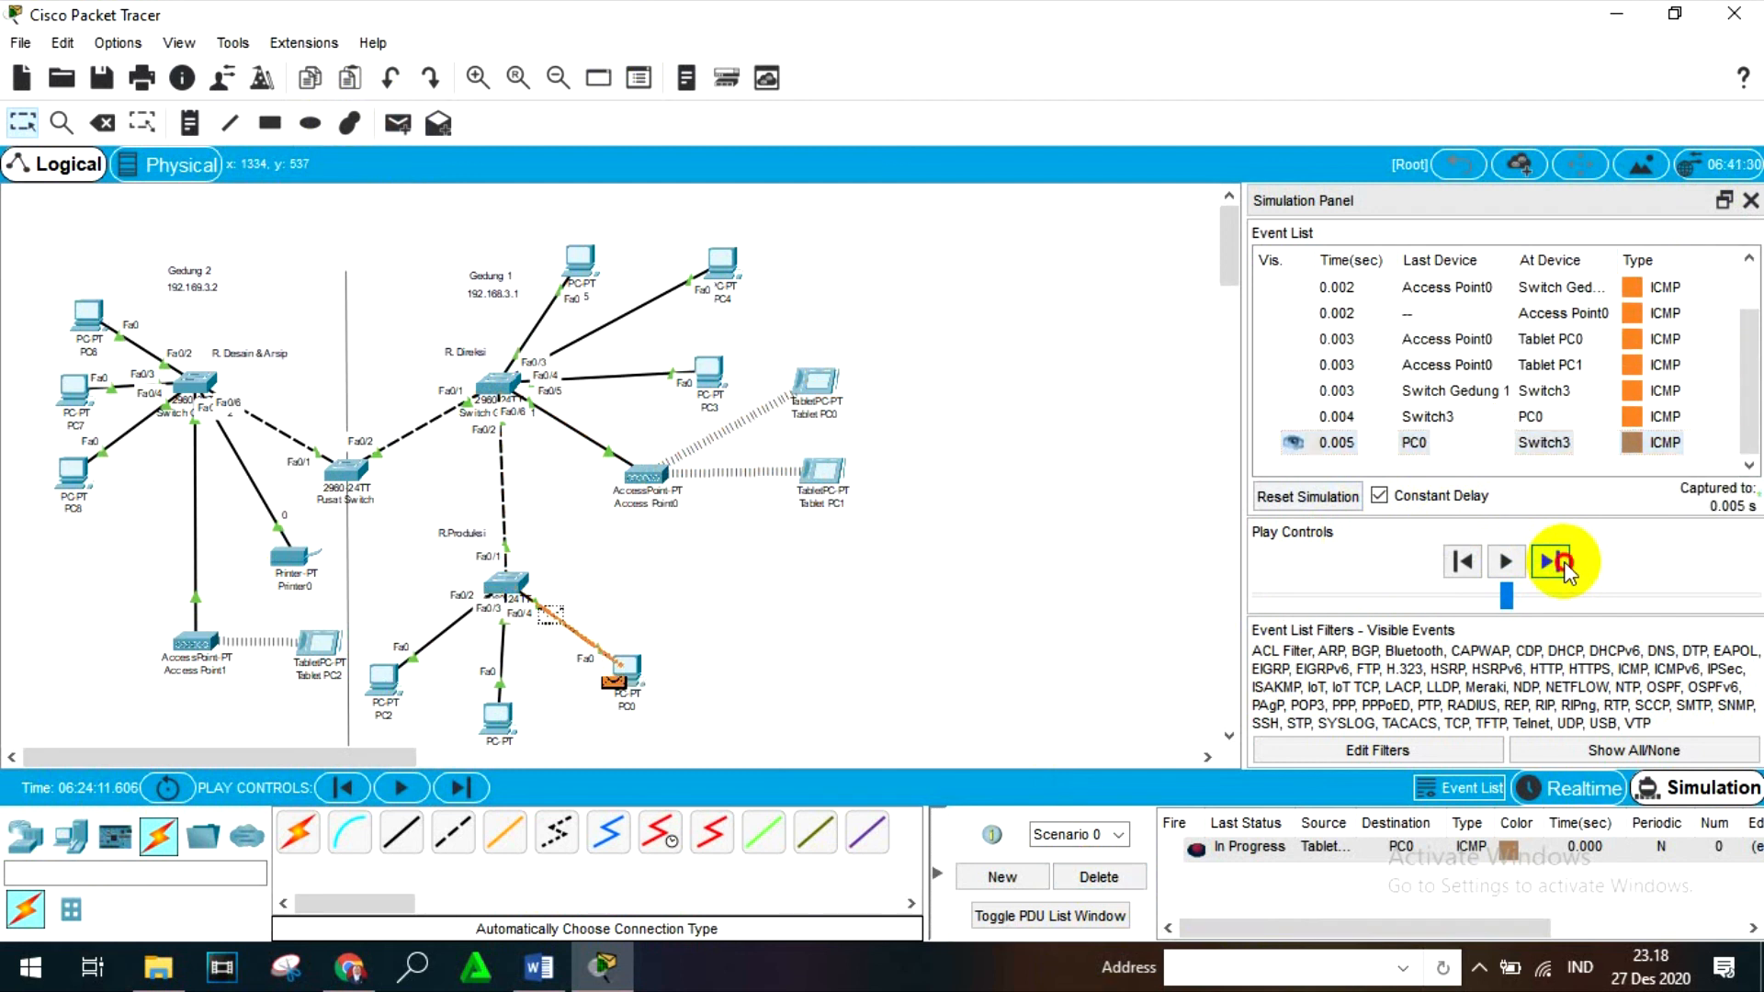
left_click(1549, 561)
left_click(1565, 562)
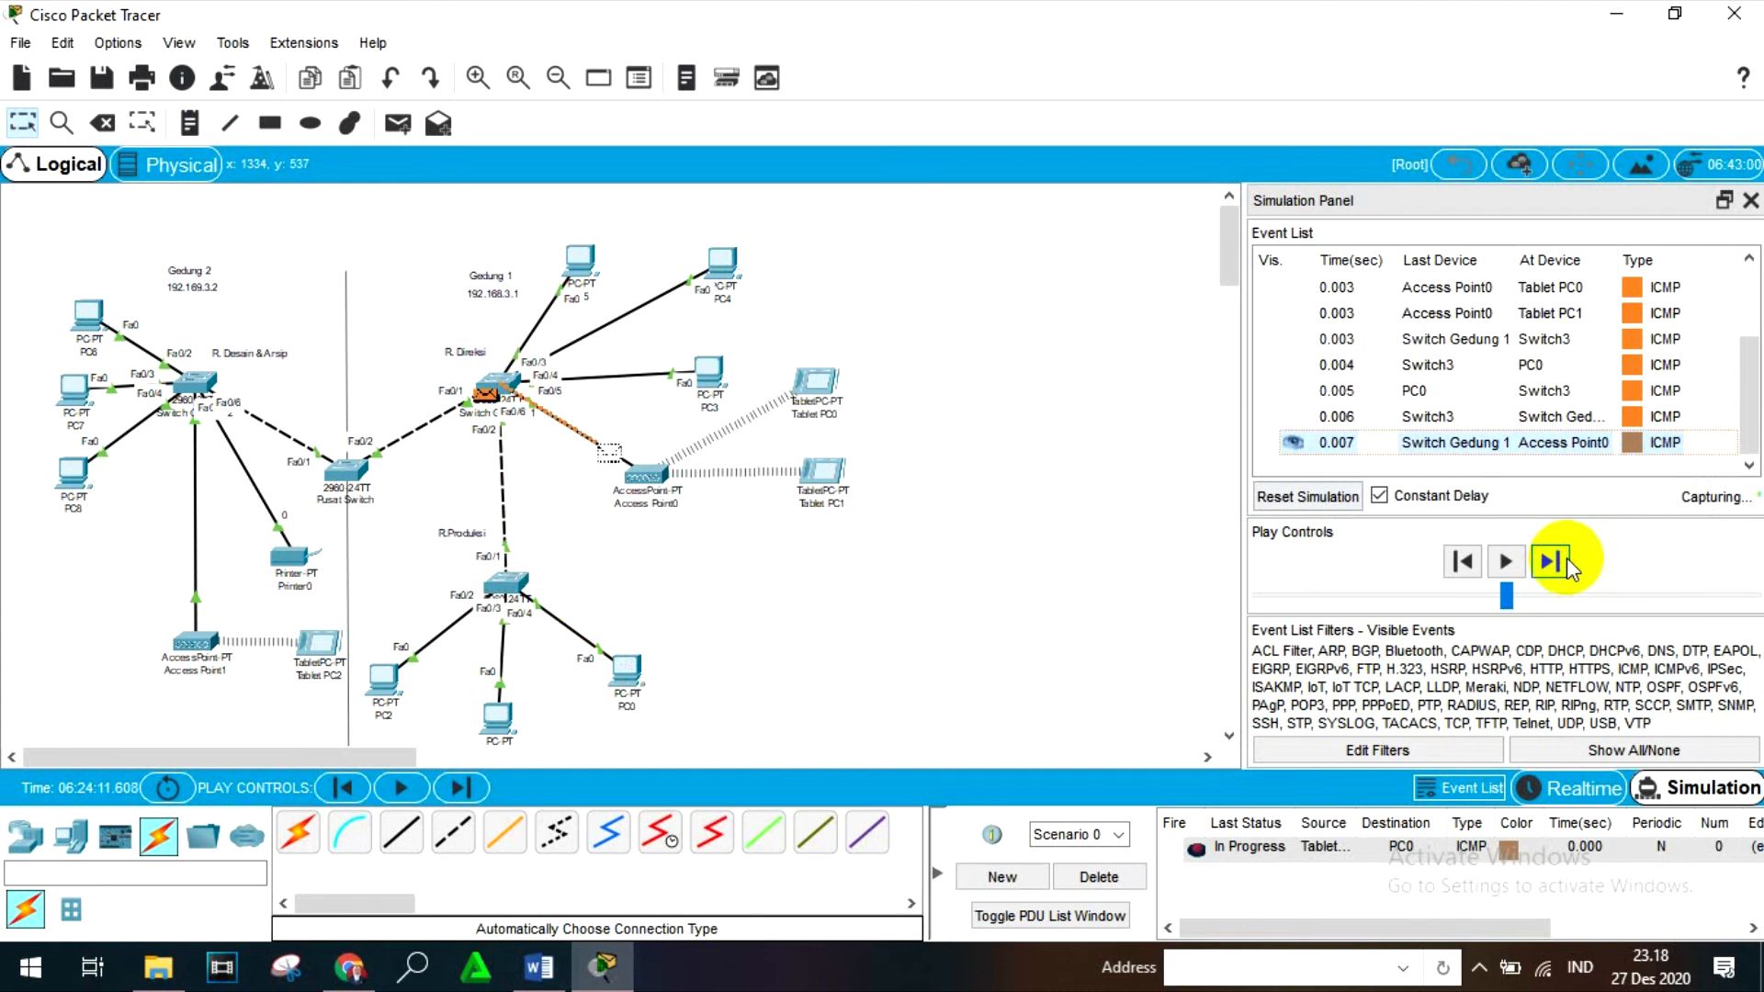
left_click(1567, 562)
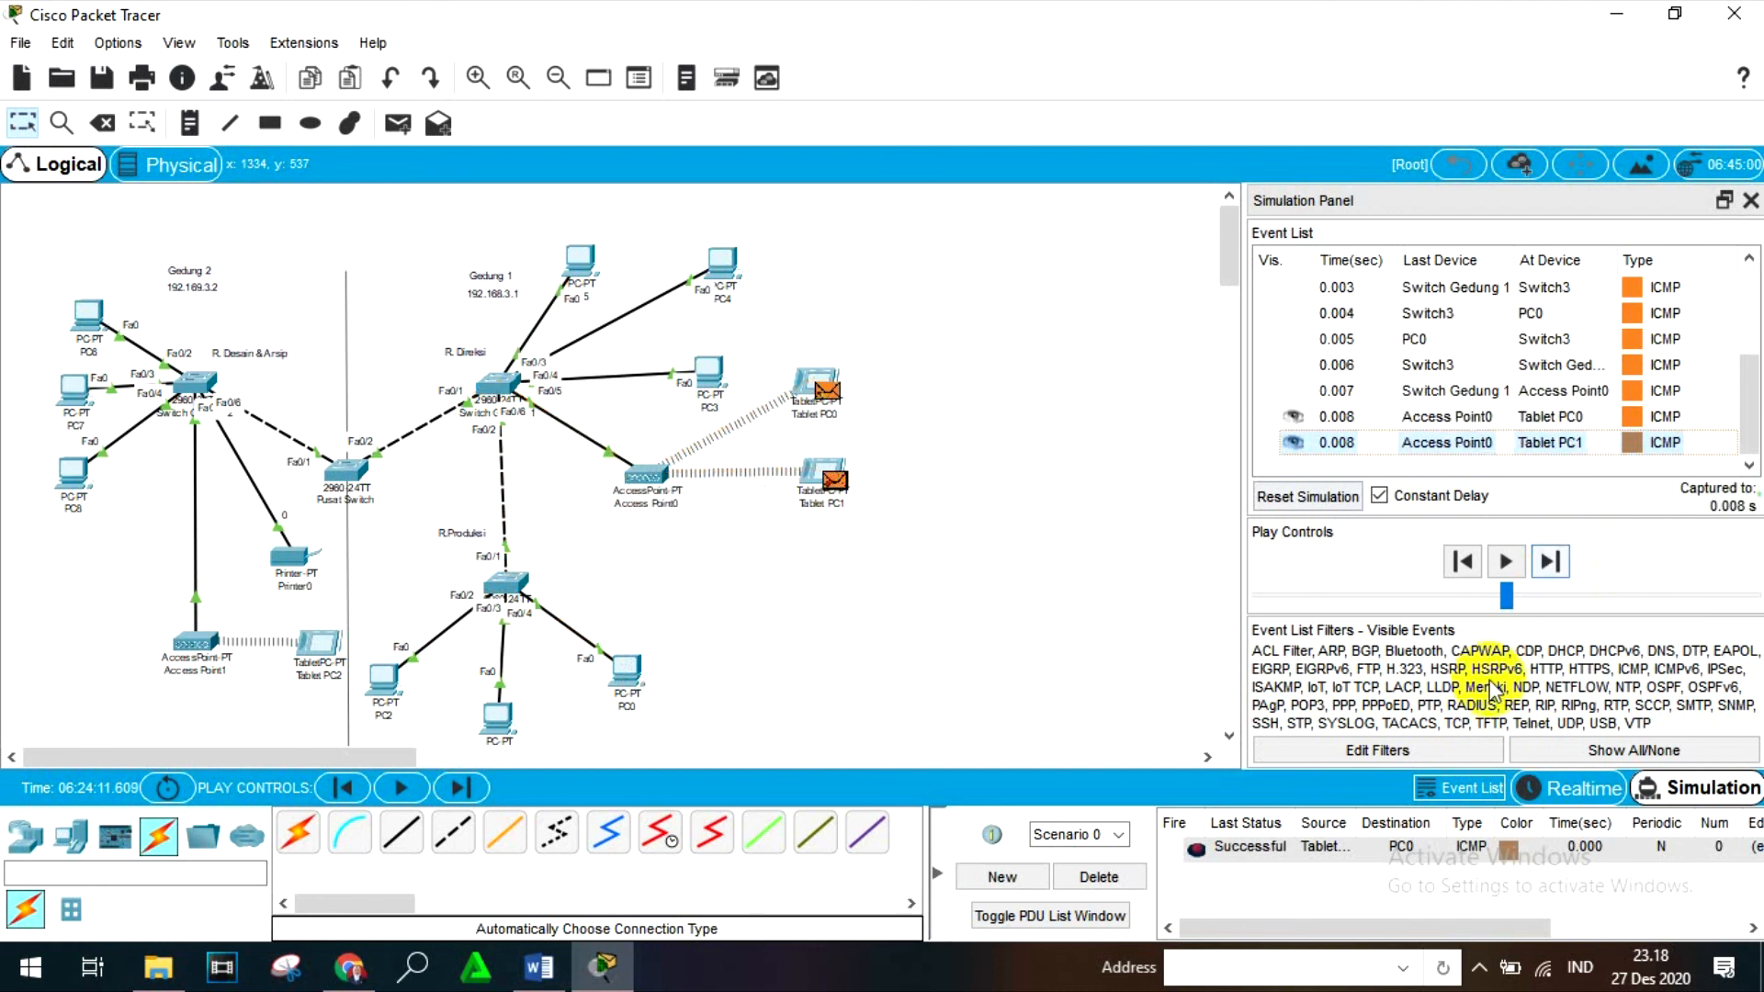
left_click(1114, 875)
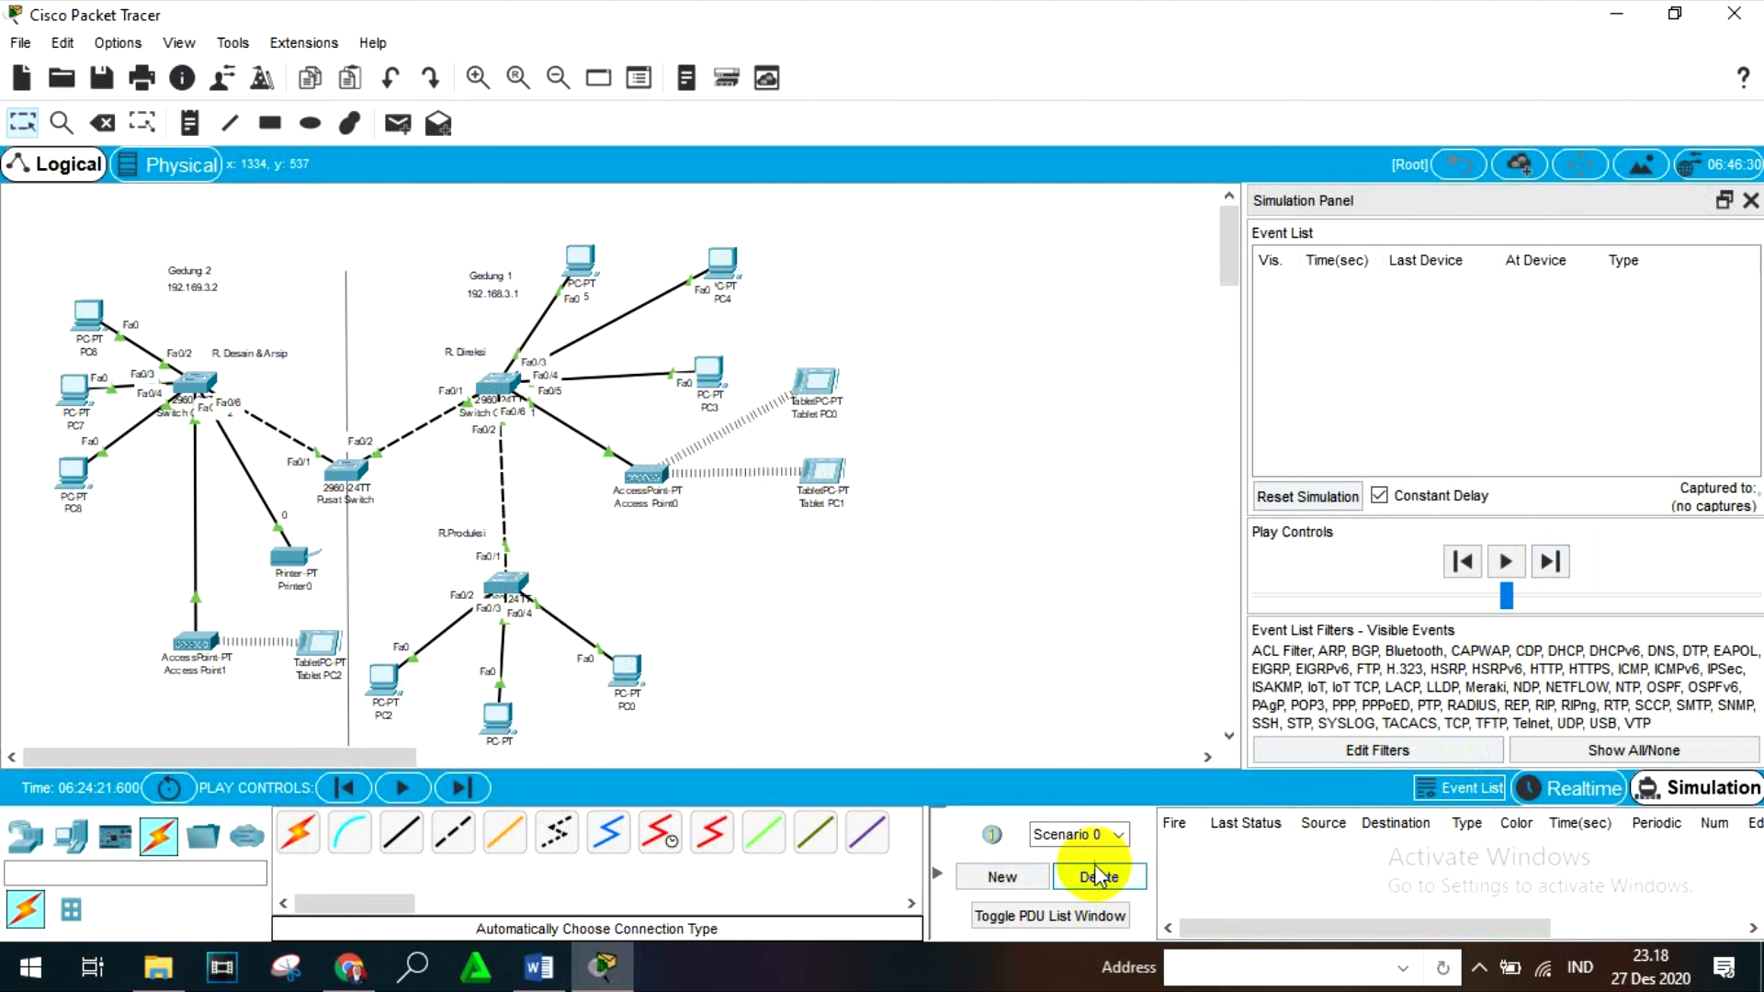
left_click(398, 123)
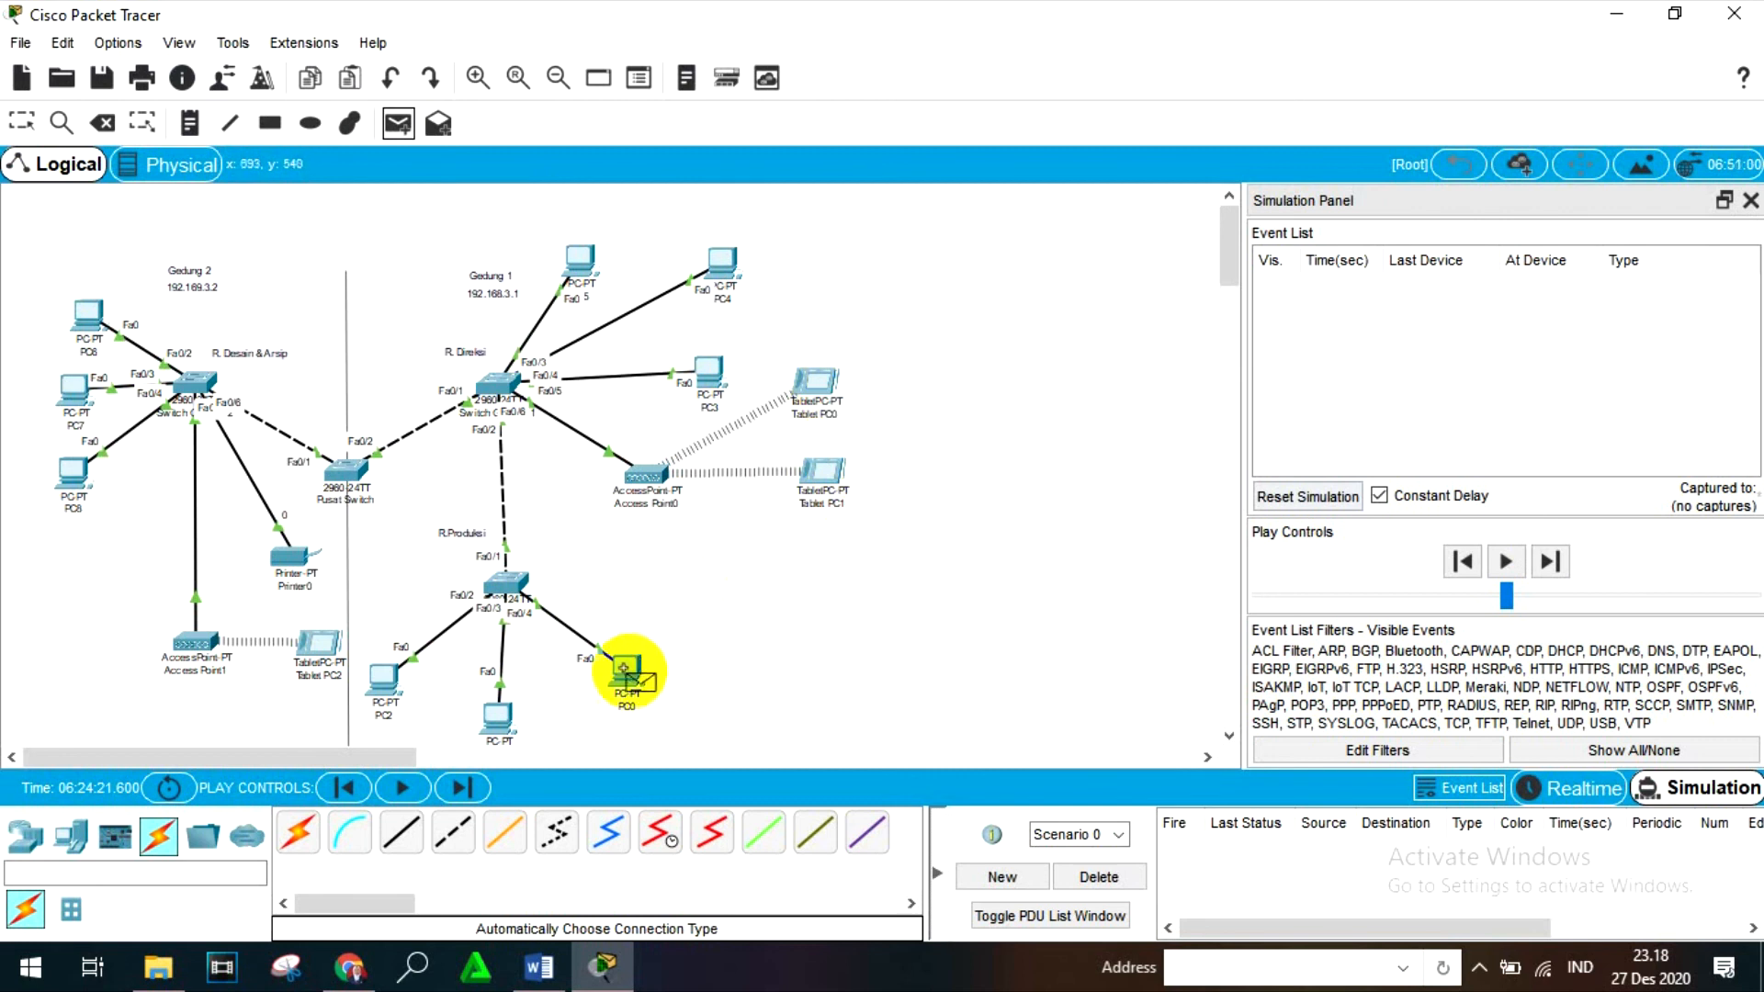
mouse_move(622, 667)
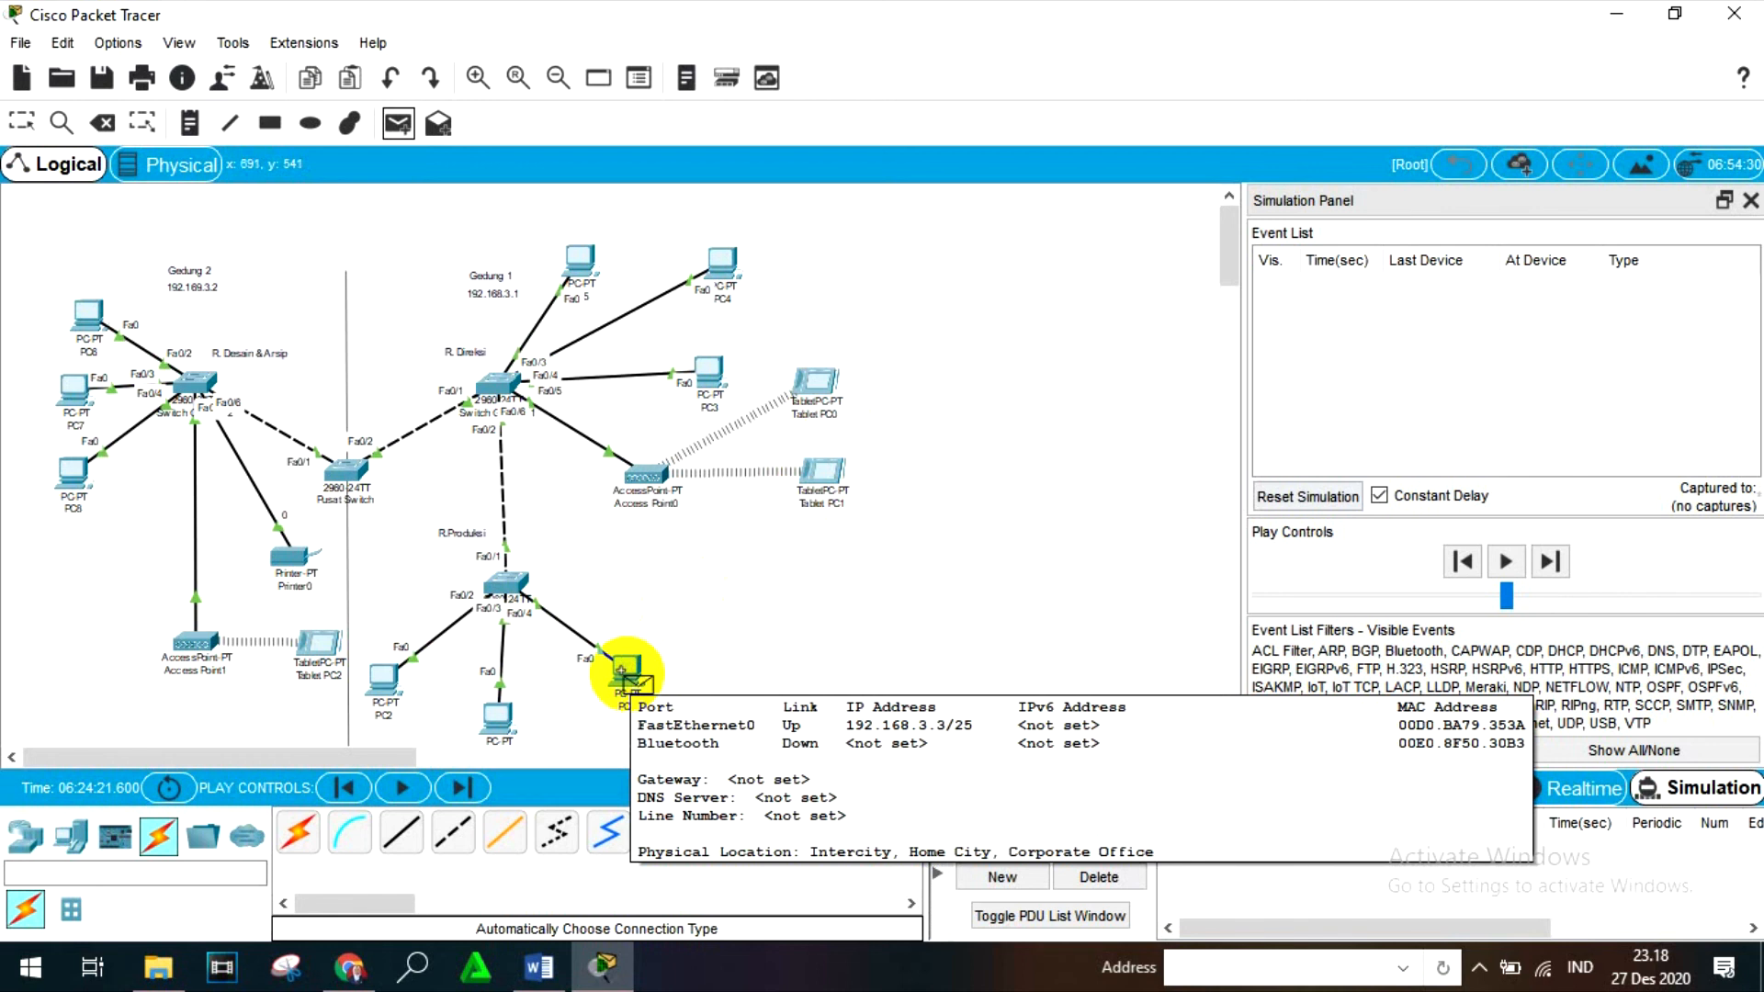
left_click(23, 125)
- Run ipconfig in PC4's Command Prompt to check its IPv4 address and subnet mask, and close PC4
left_click(714, 266)
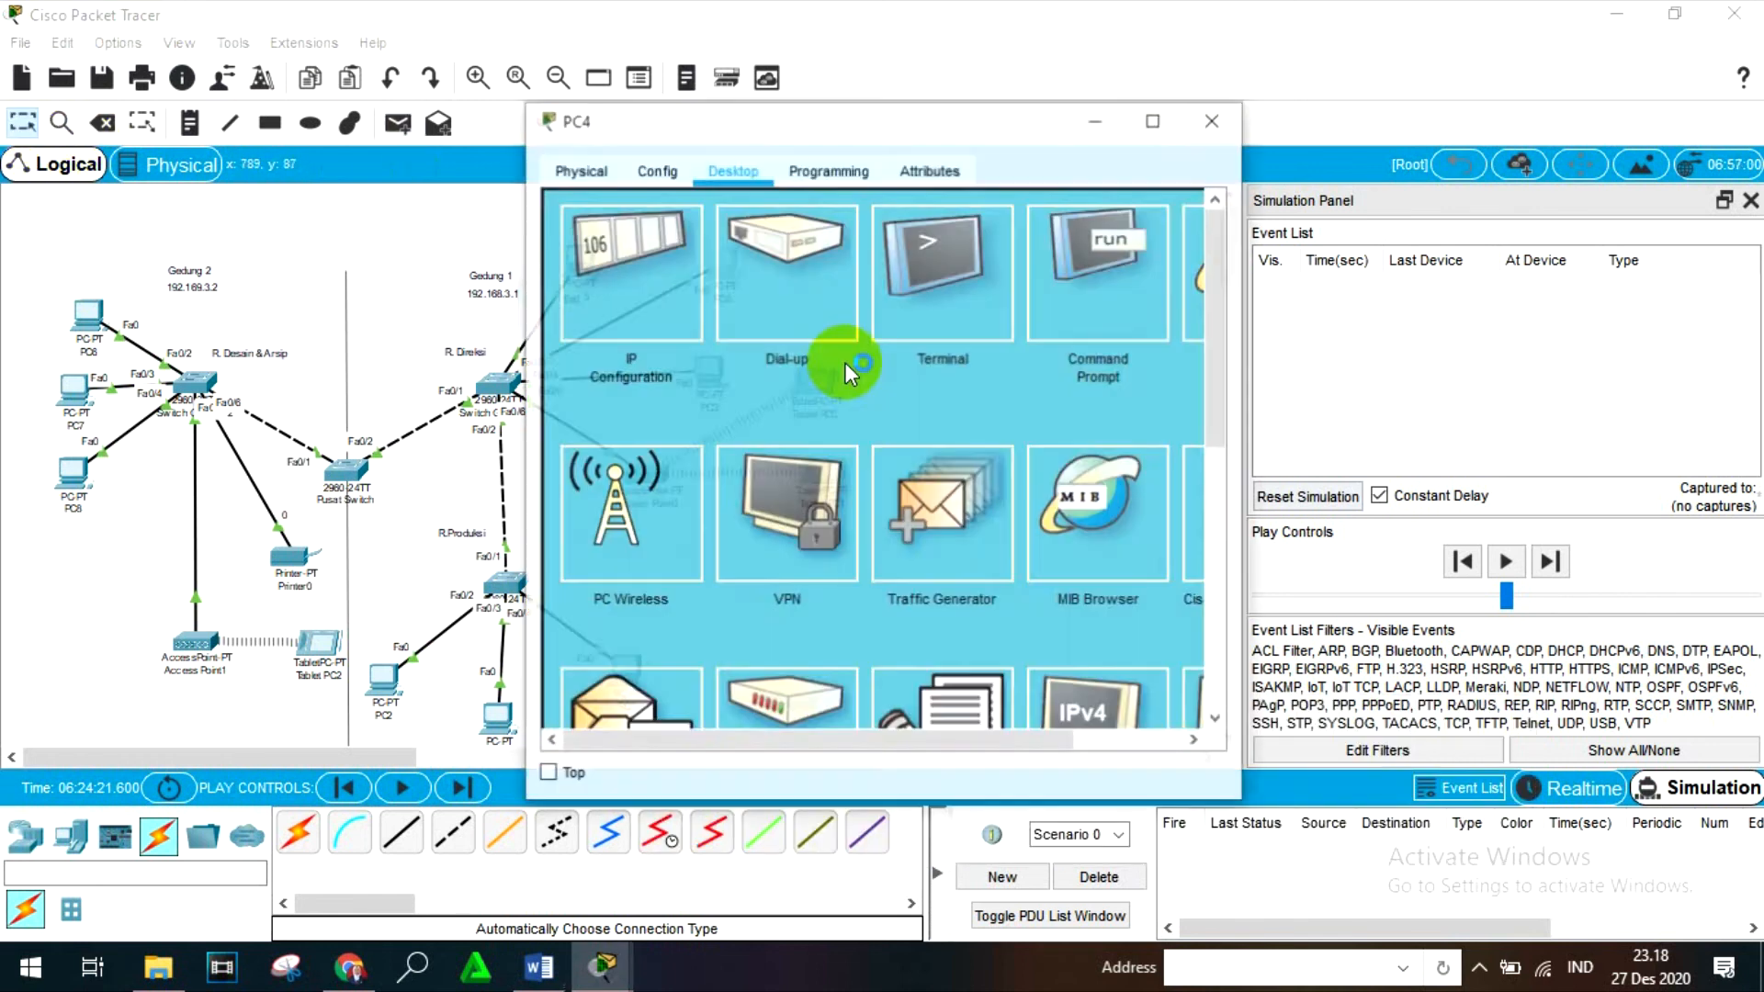
left_click(1075, 283)
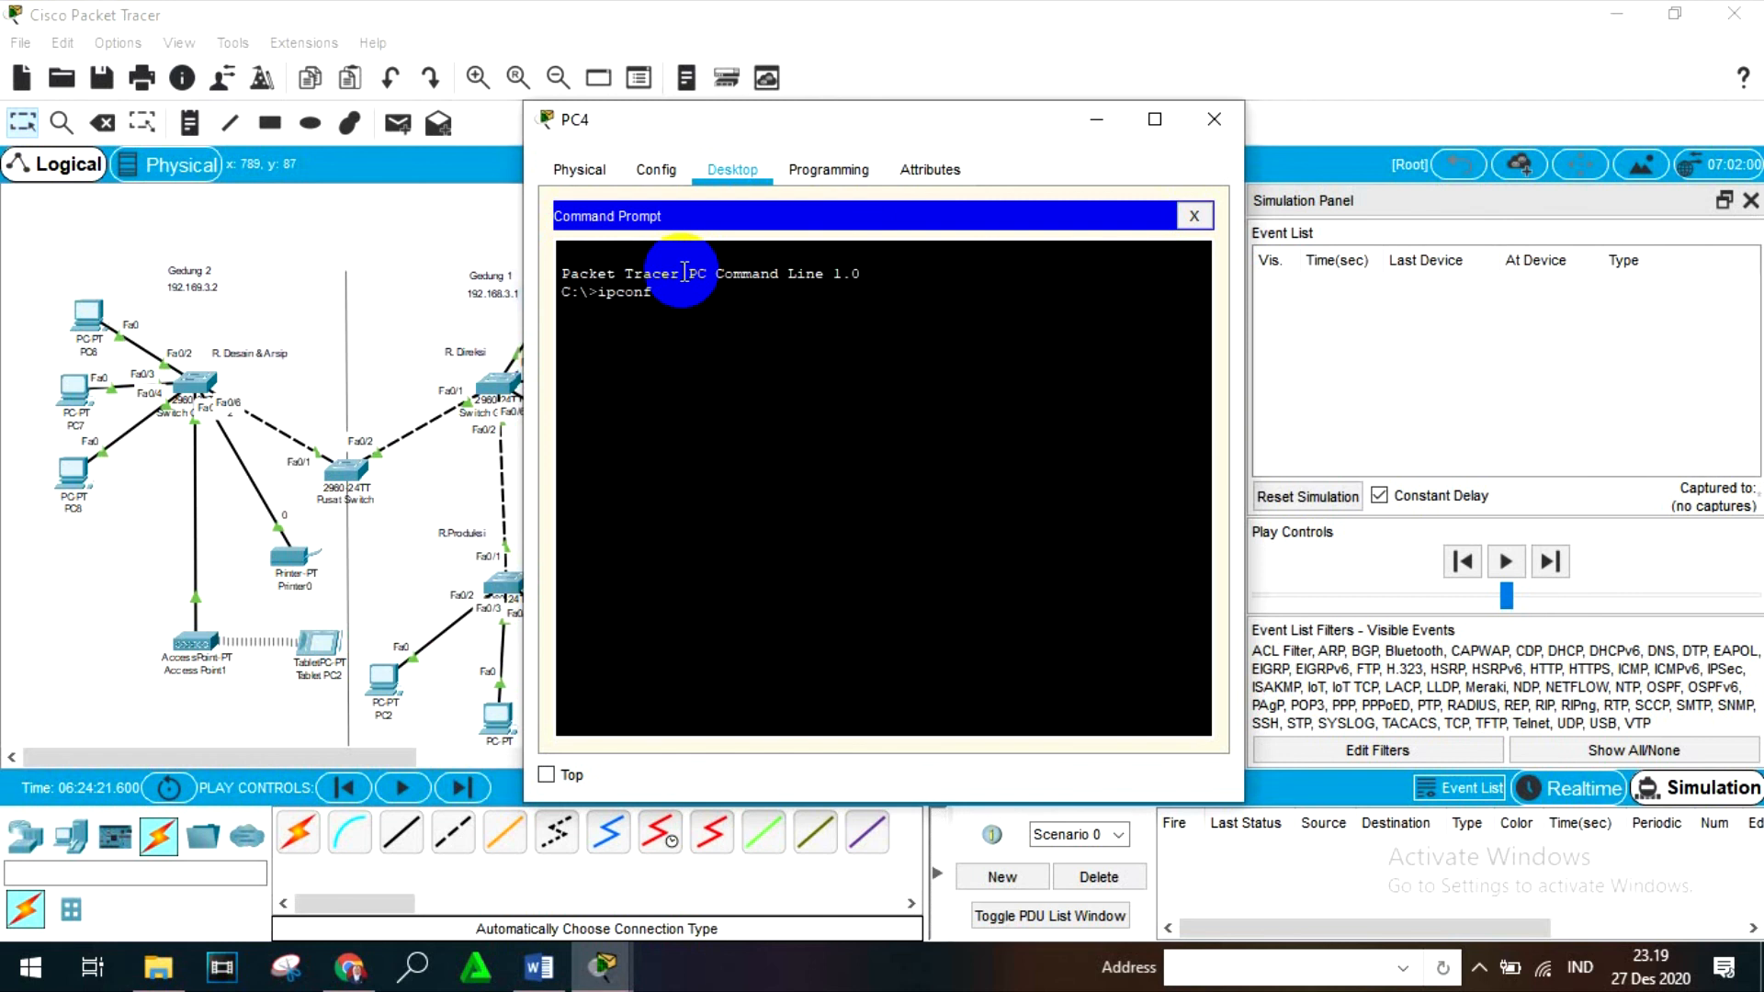
type("ipconfigh")
key("BackSpace")
key("Return")
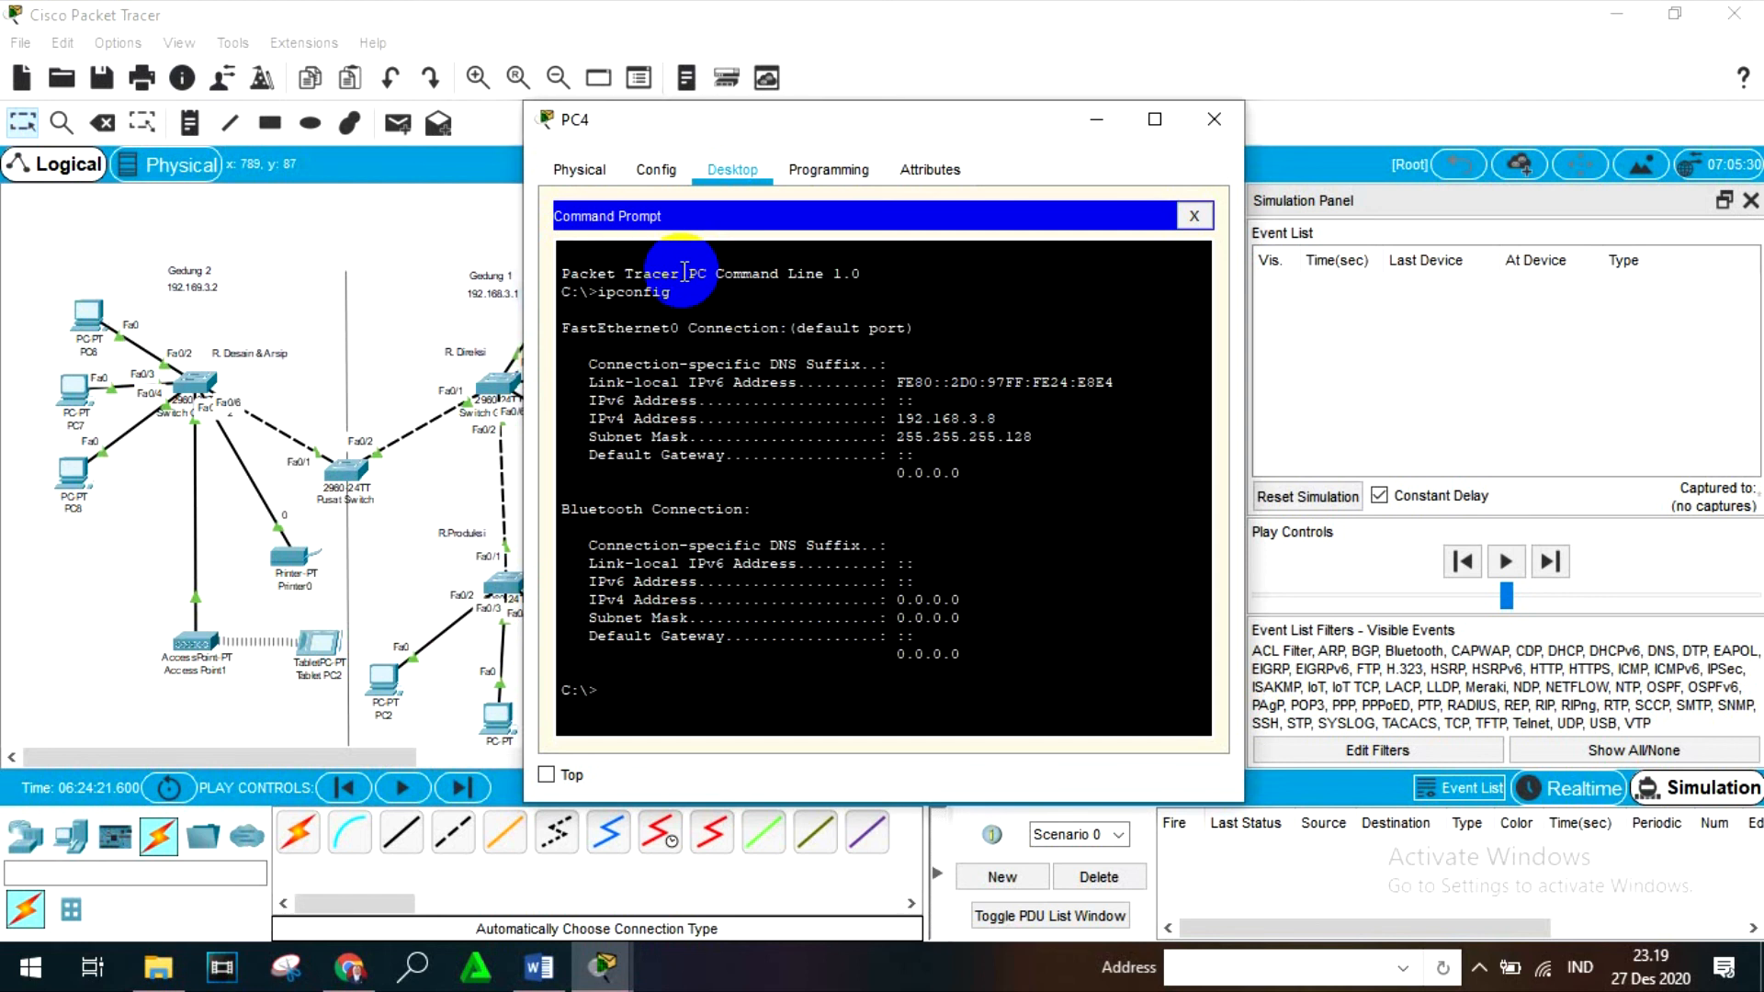
left_click(1213, 119)
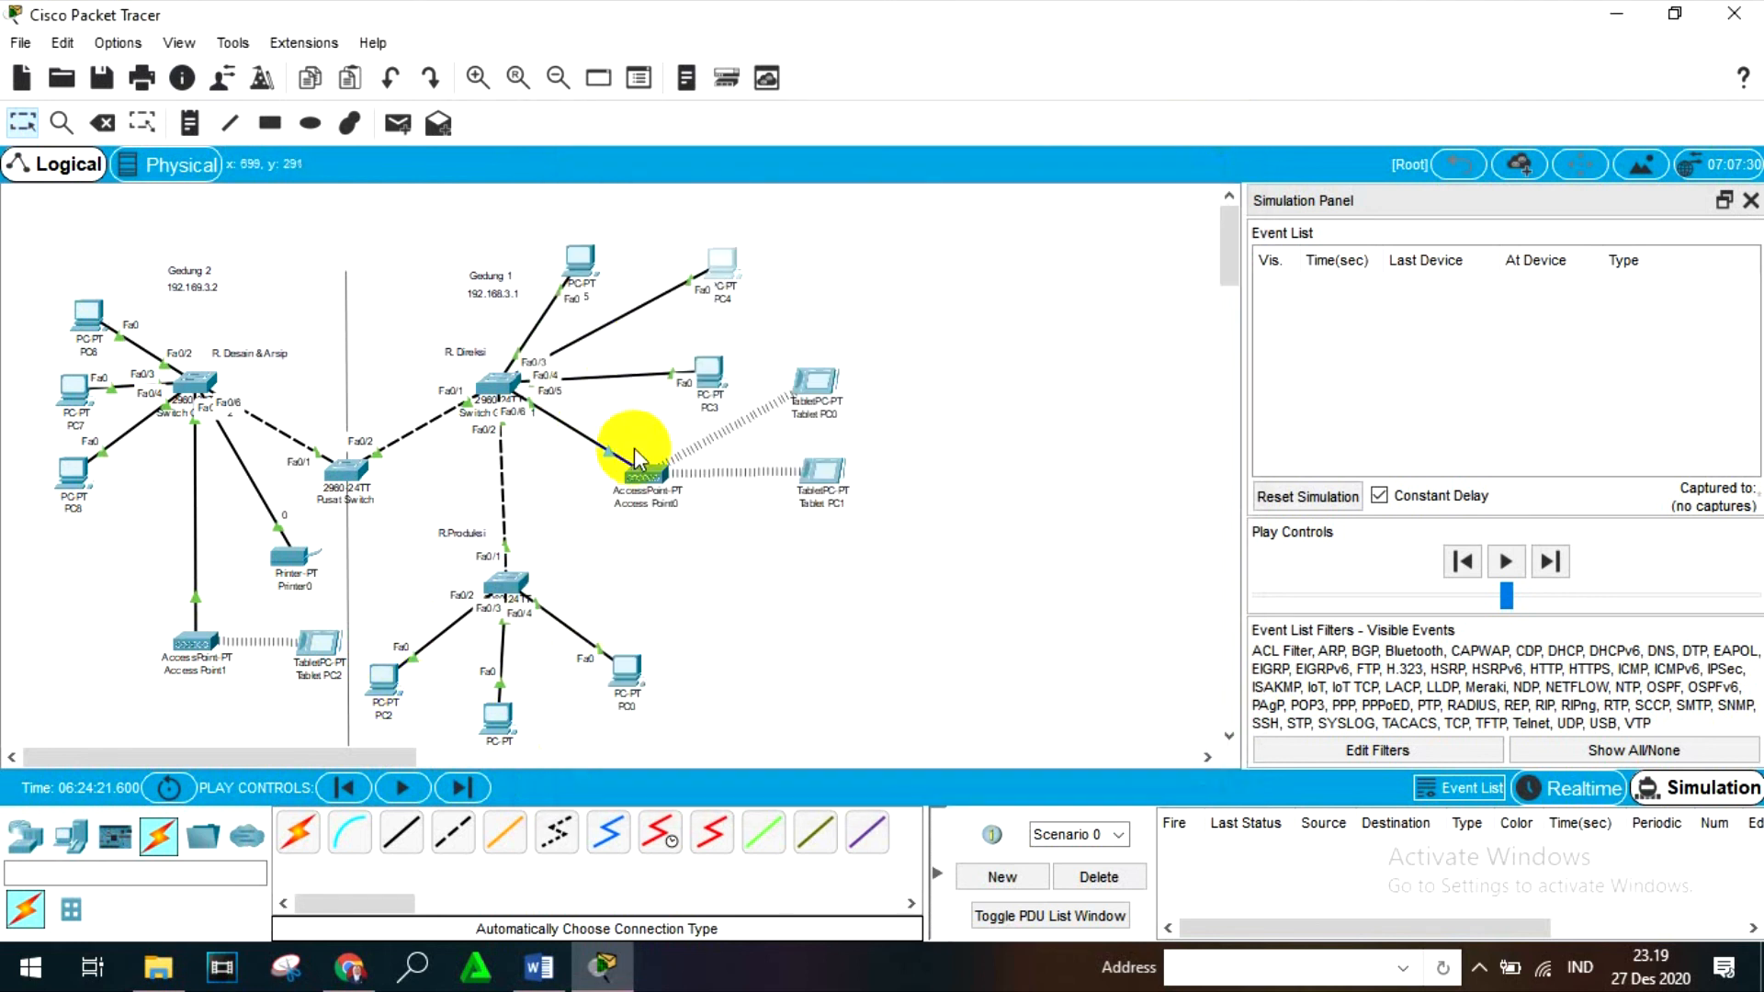
- Run ipconfig in Tablet PC1's Command Prompt to check its wireless IPv4 address and subnet mask, and close the tablet's window
left_click(820, 471)
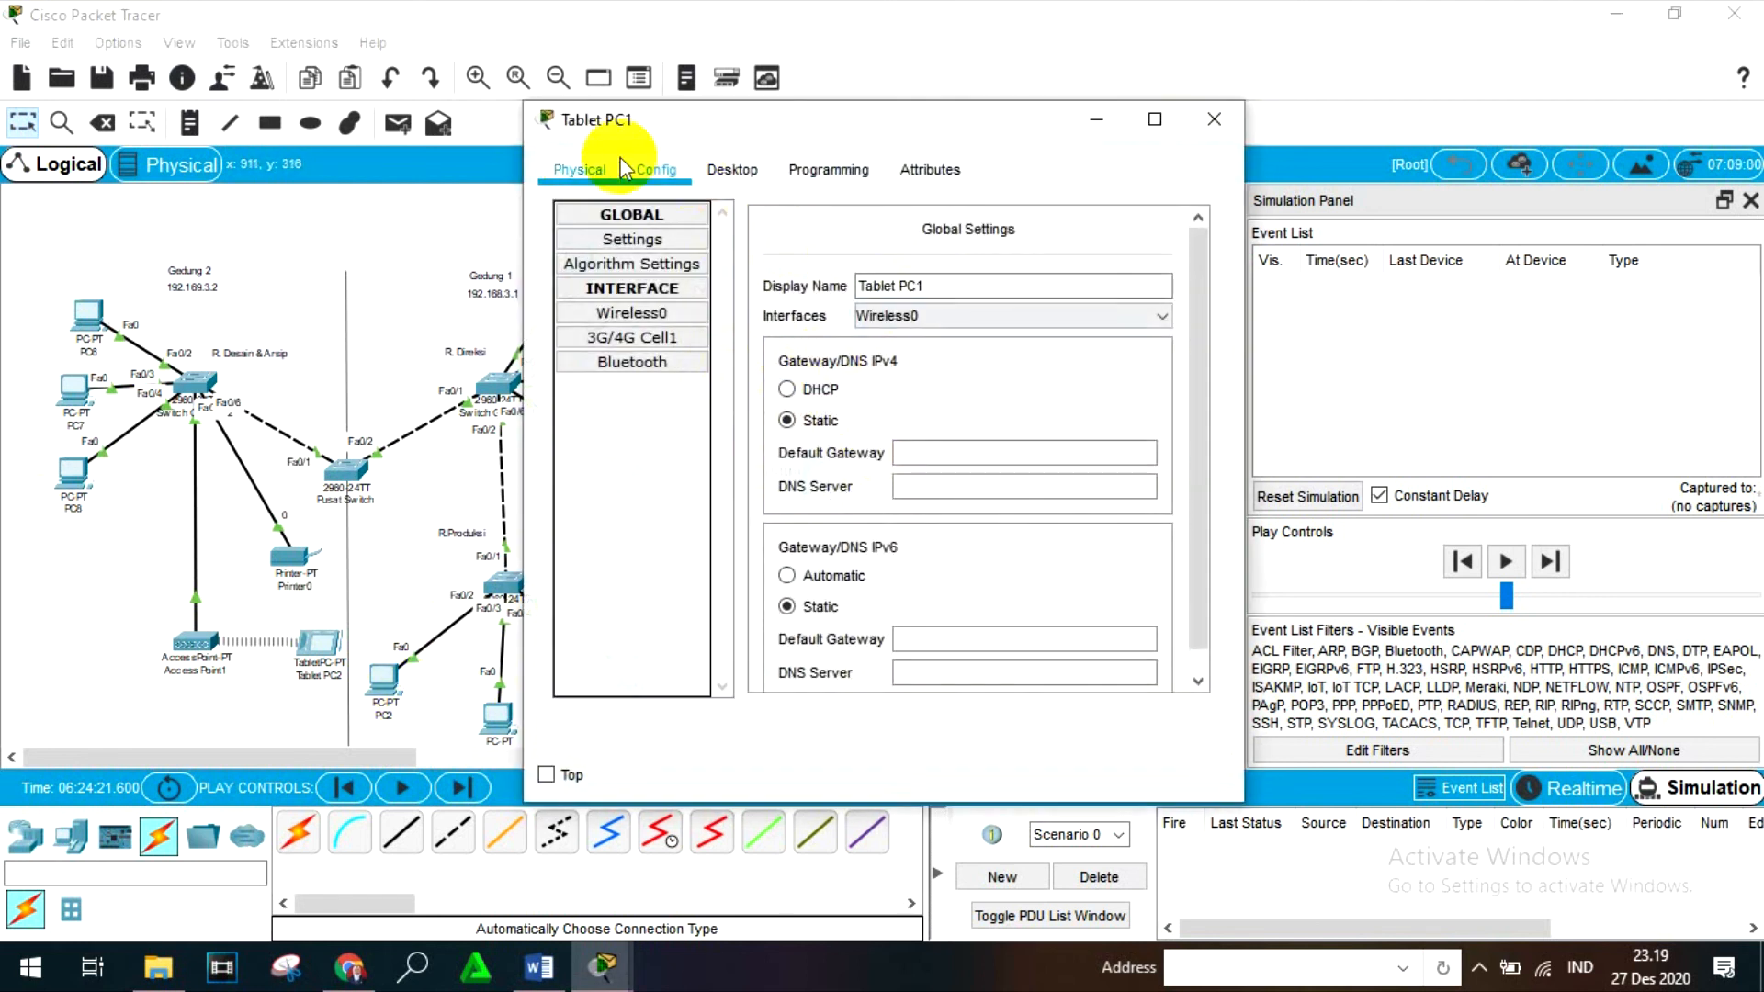
left_click(732, 169)
left_click(905, 257)
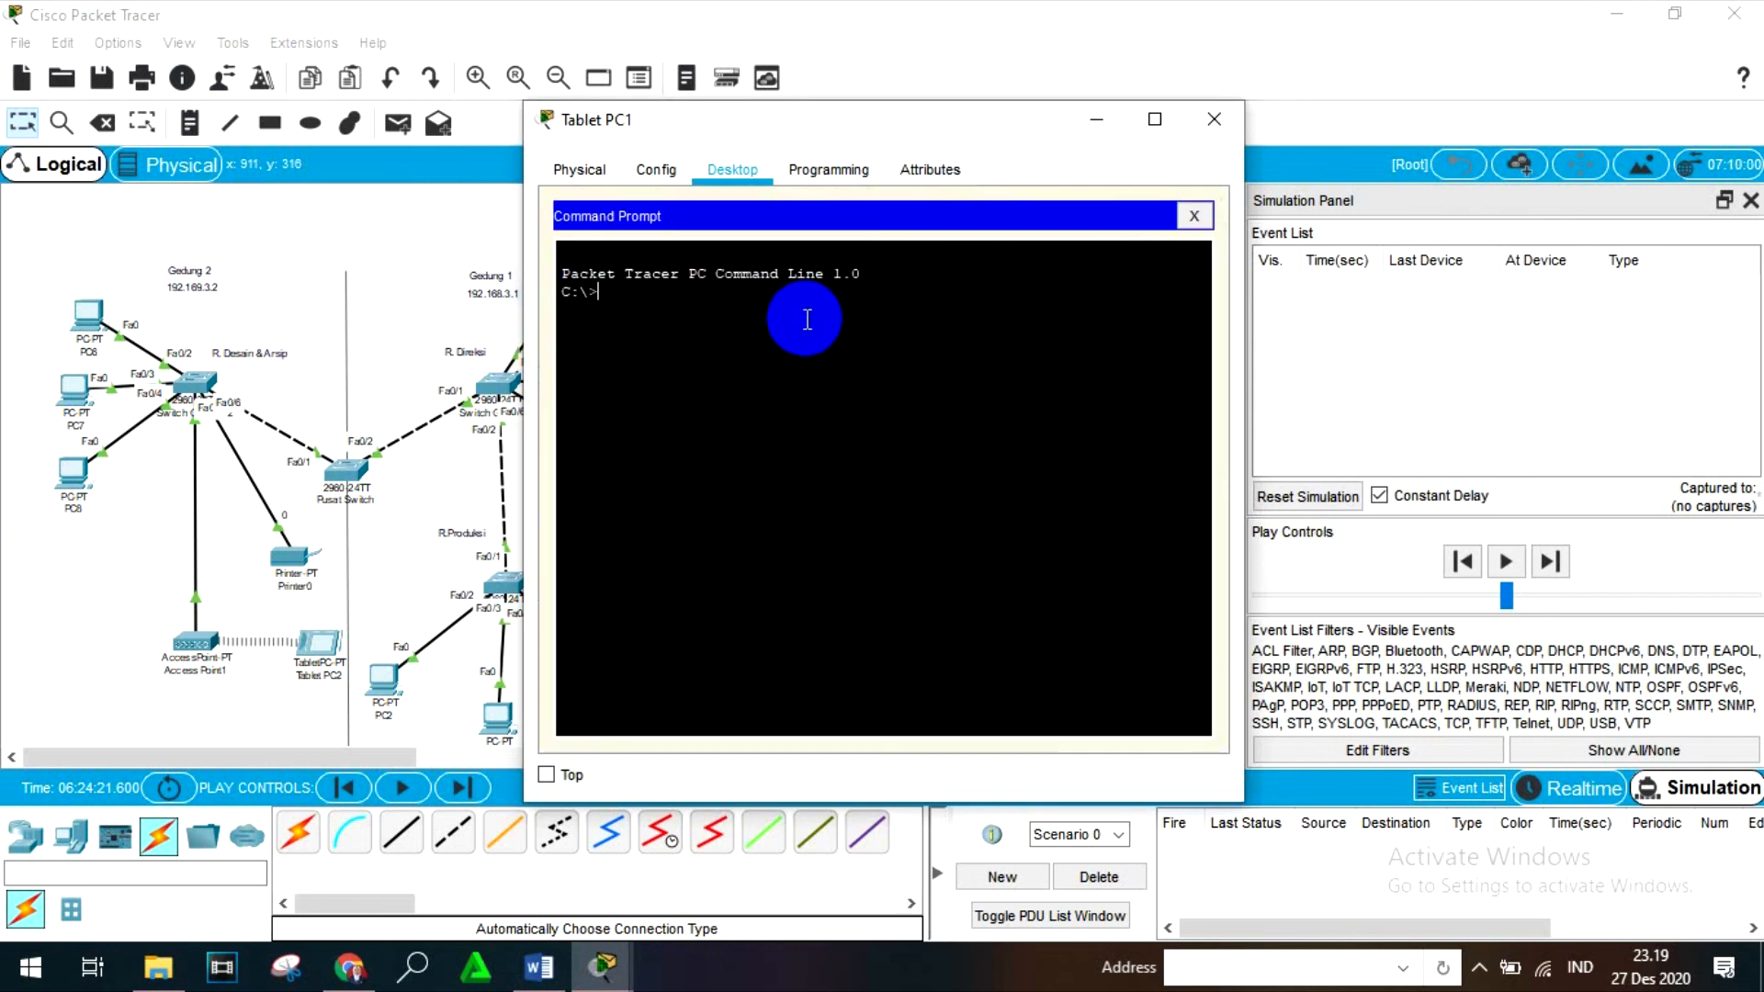
type("ip con")
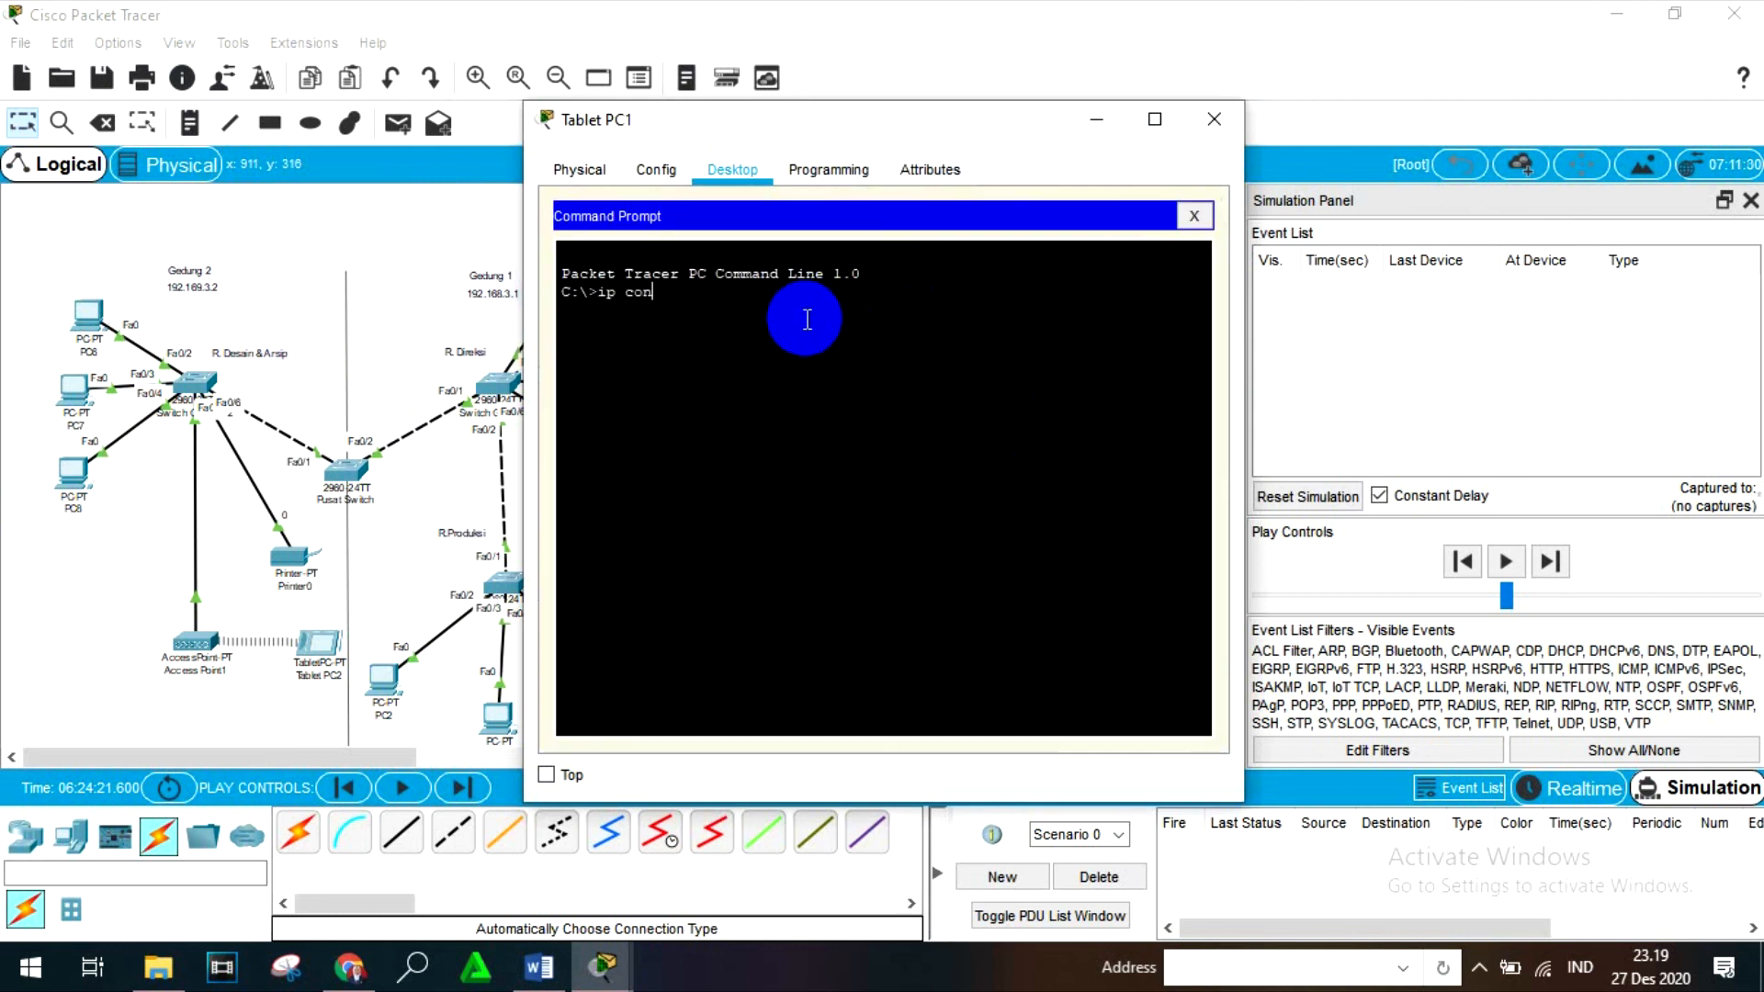
key("BackSpace")
key("BackSpace")
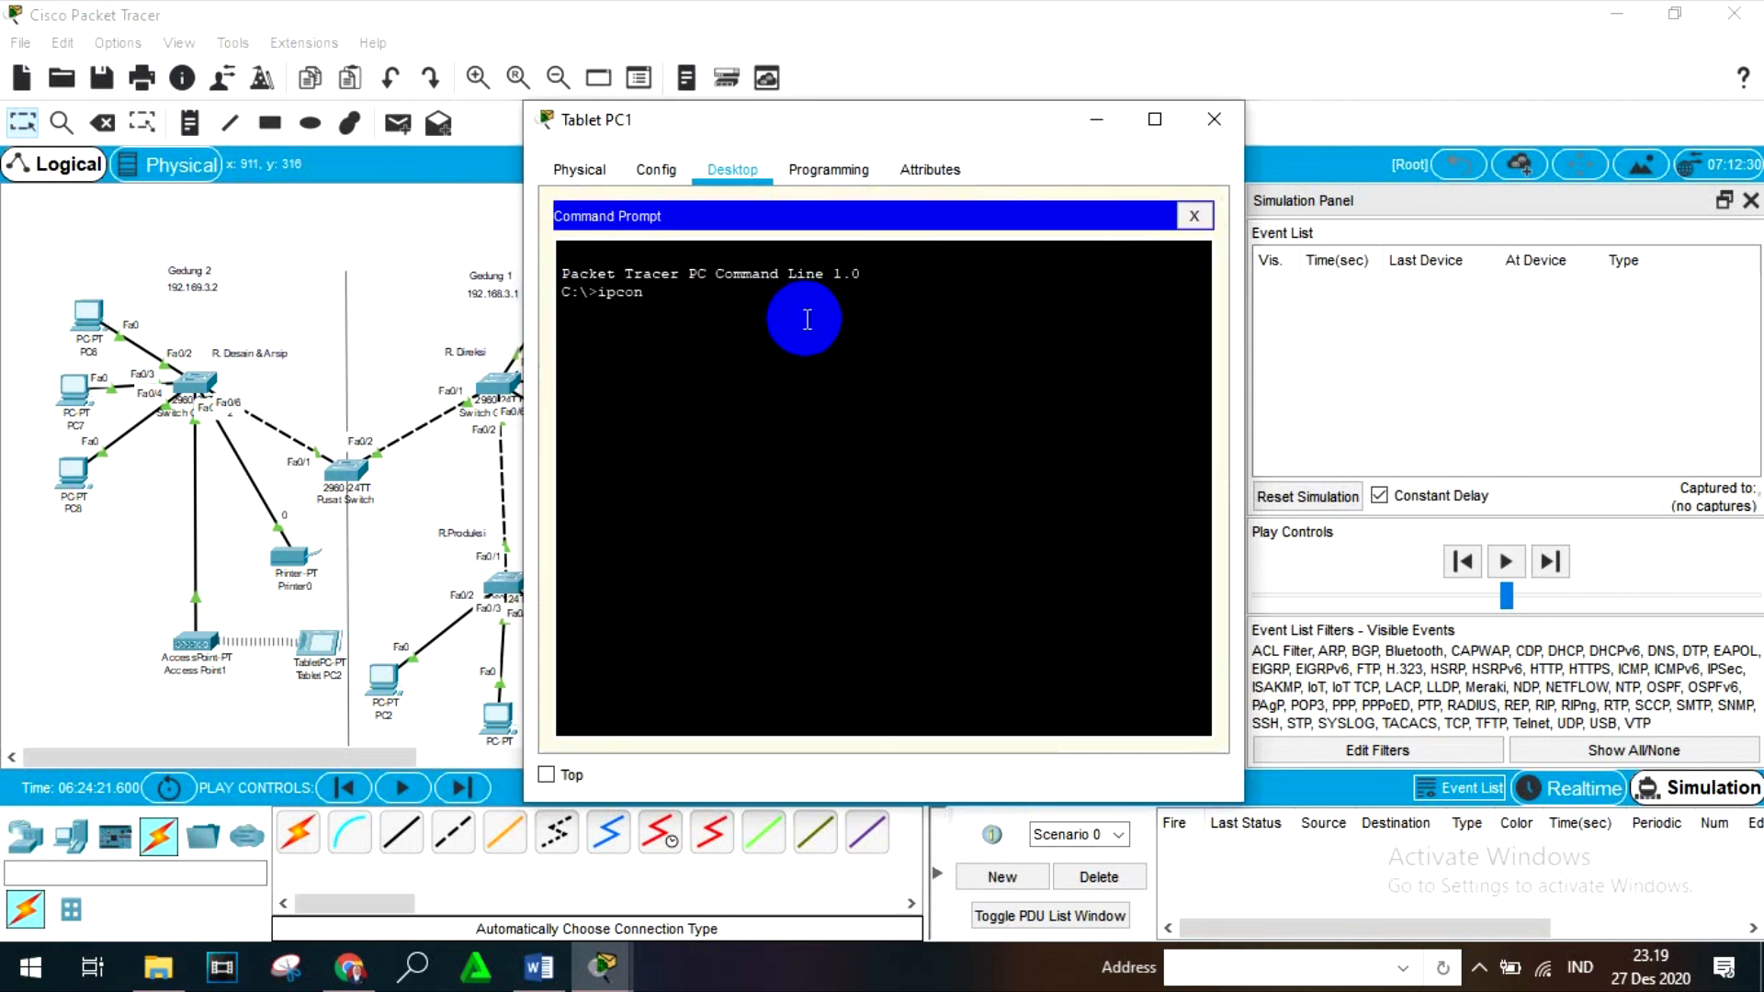
type("config")
key("Return")
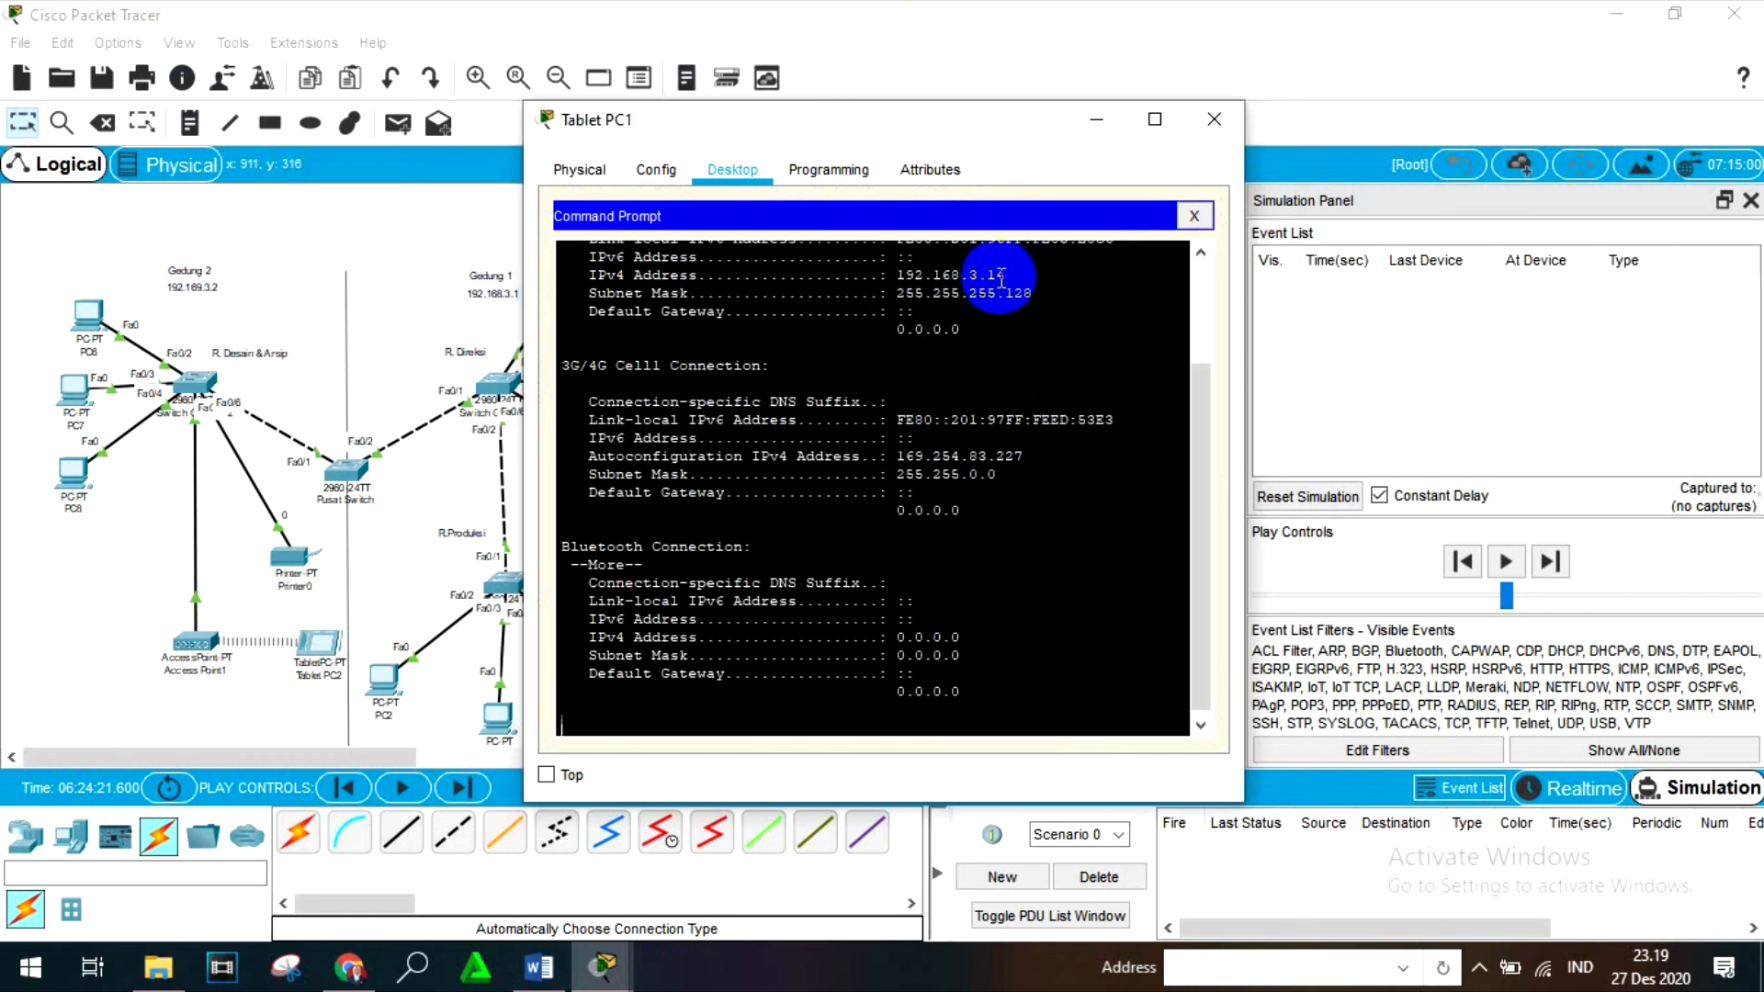
left_click(1227, 118)
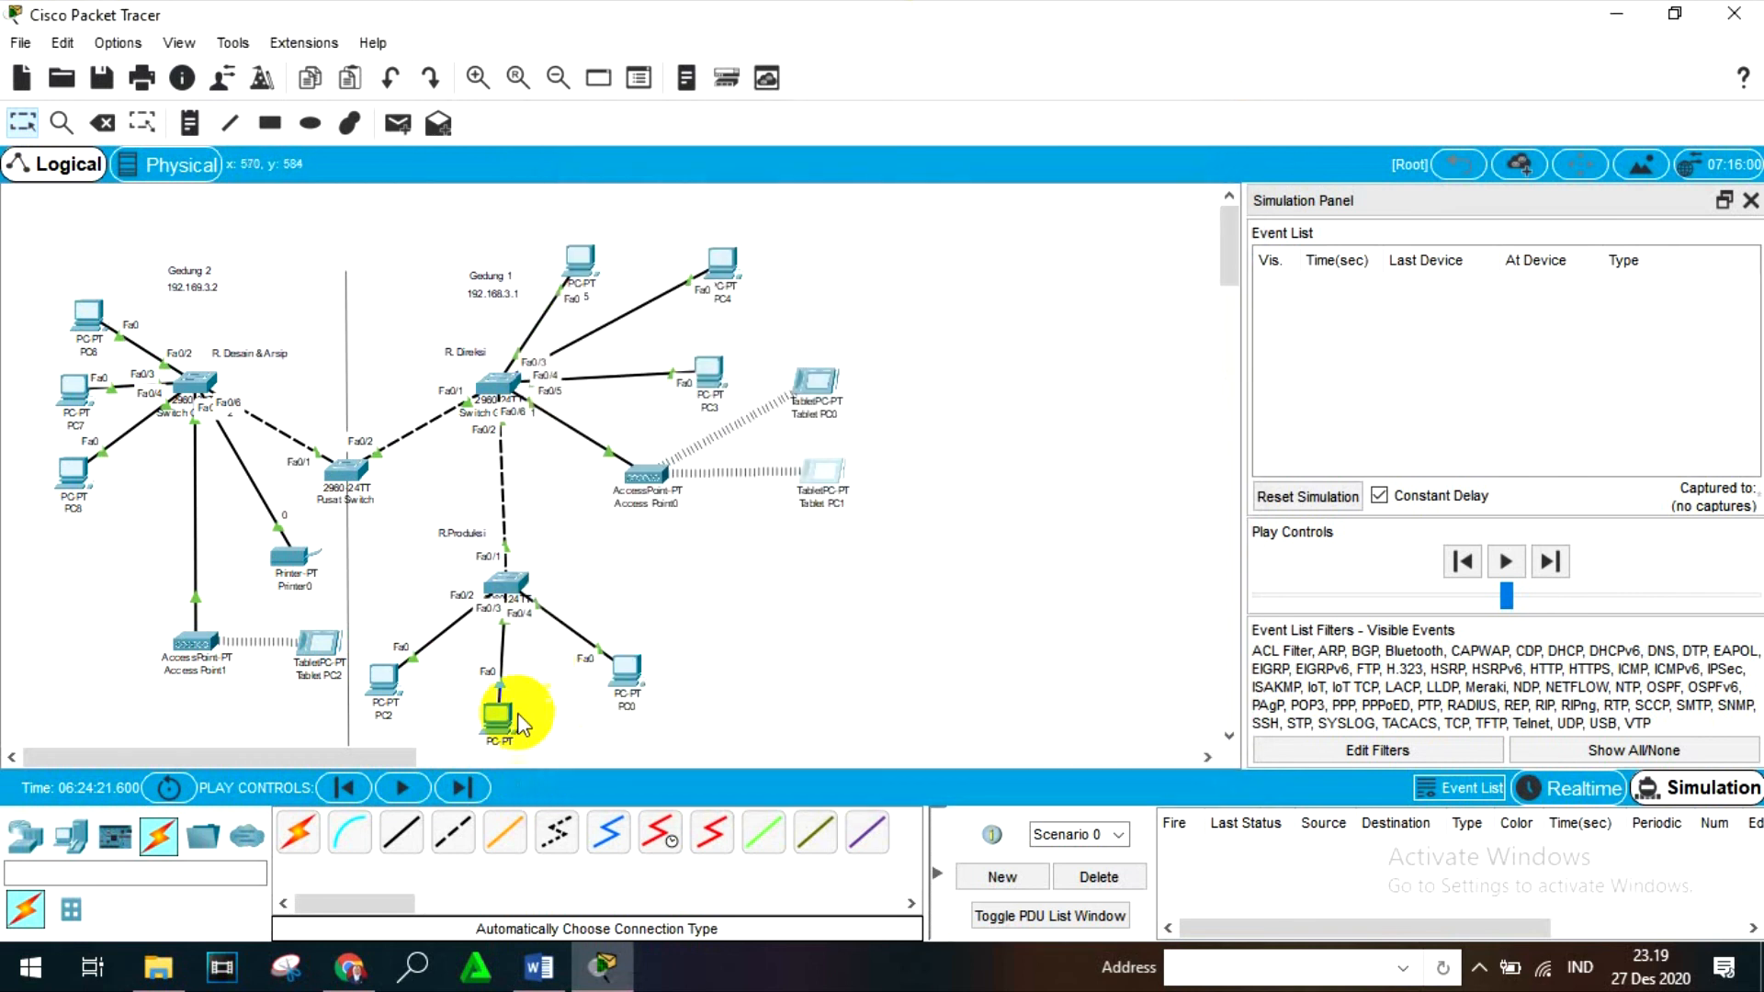
- Run ipconfig in PC1's Command Prompt to check its IPv4 address and subnet mask
left_click(519, 721)
left_click(1094, 262)
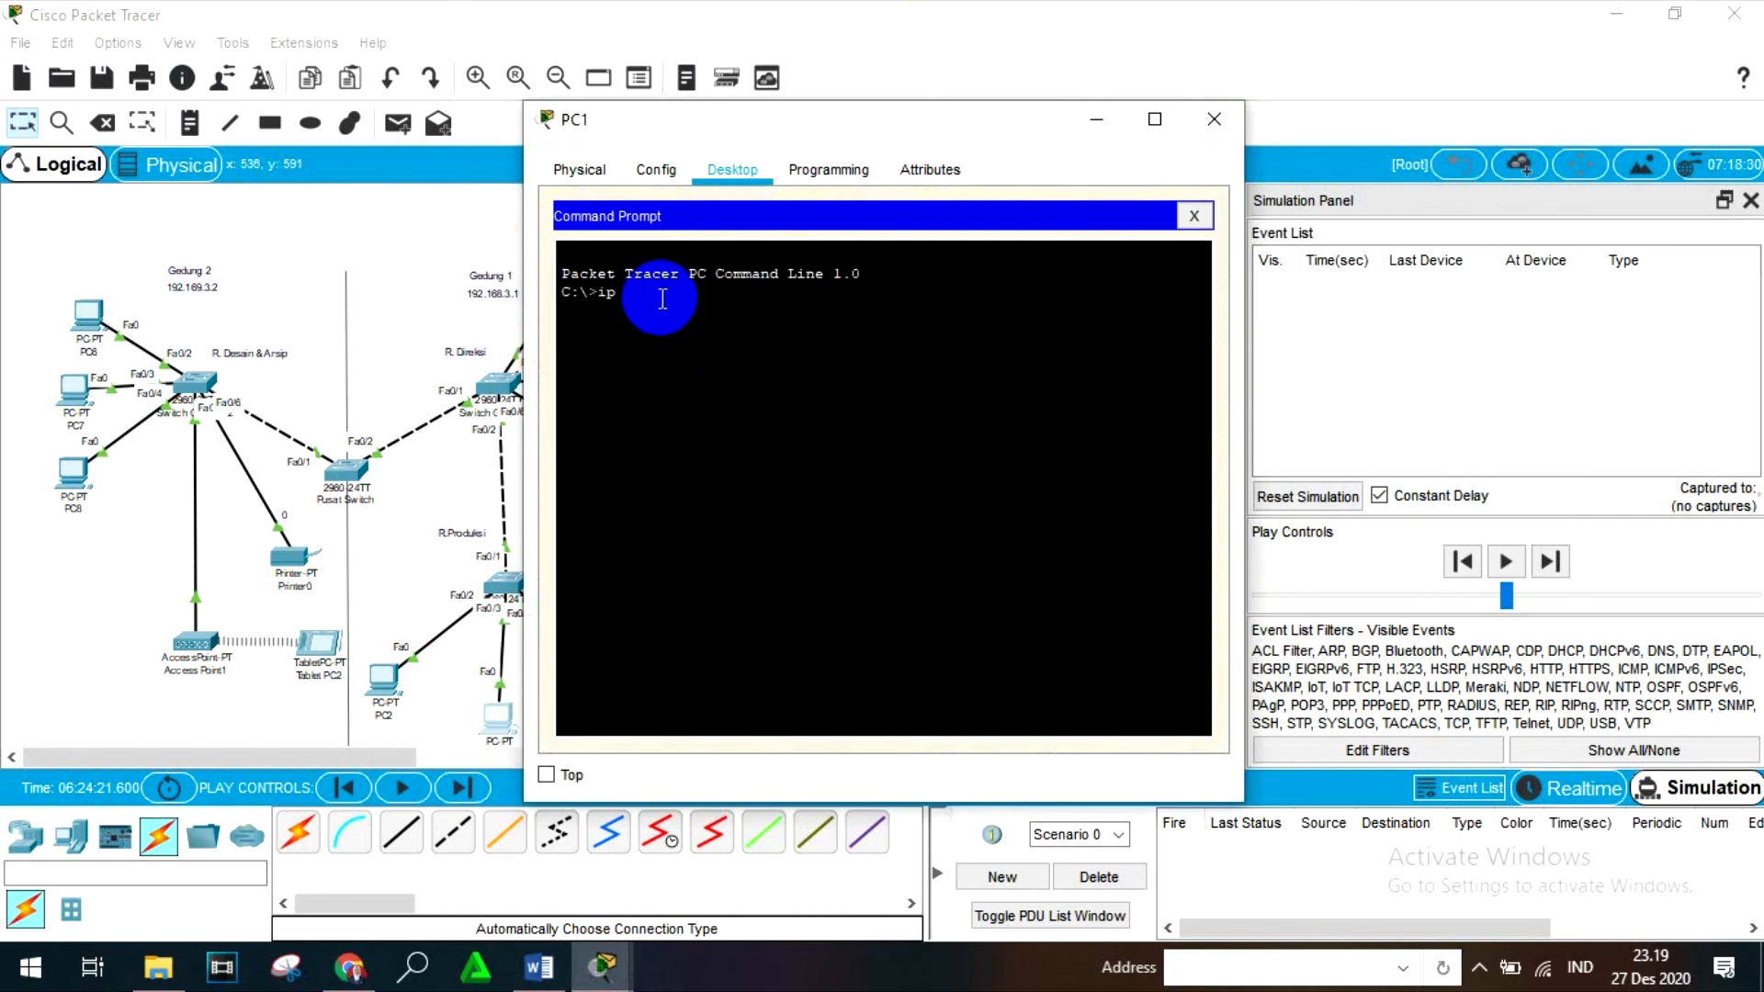
key("Return")
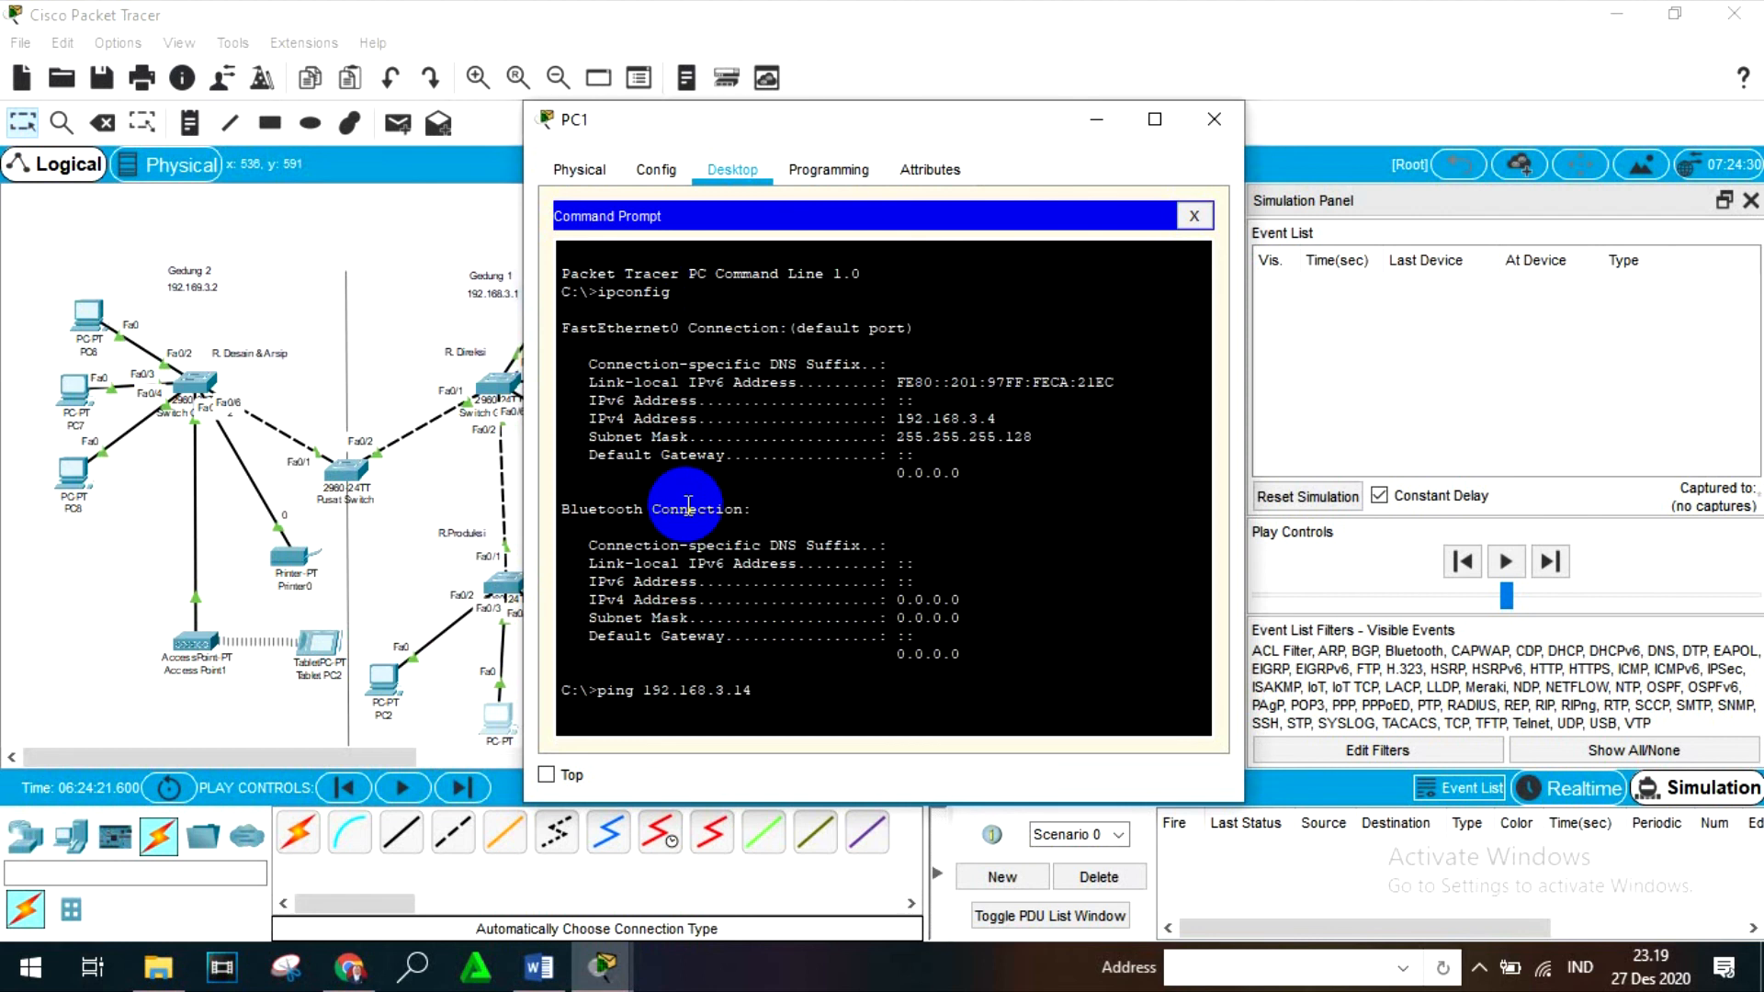
- Ping 192.168.3.14 from PC1's Command Prompt, then leave PC1 and return to Realtime mode
key("Return")
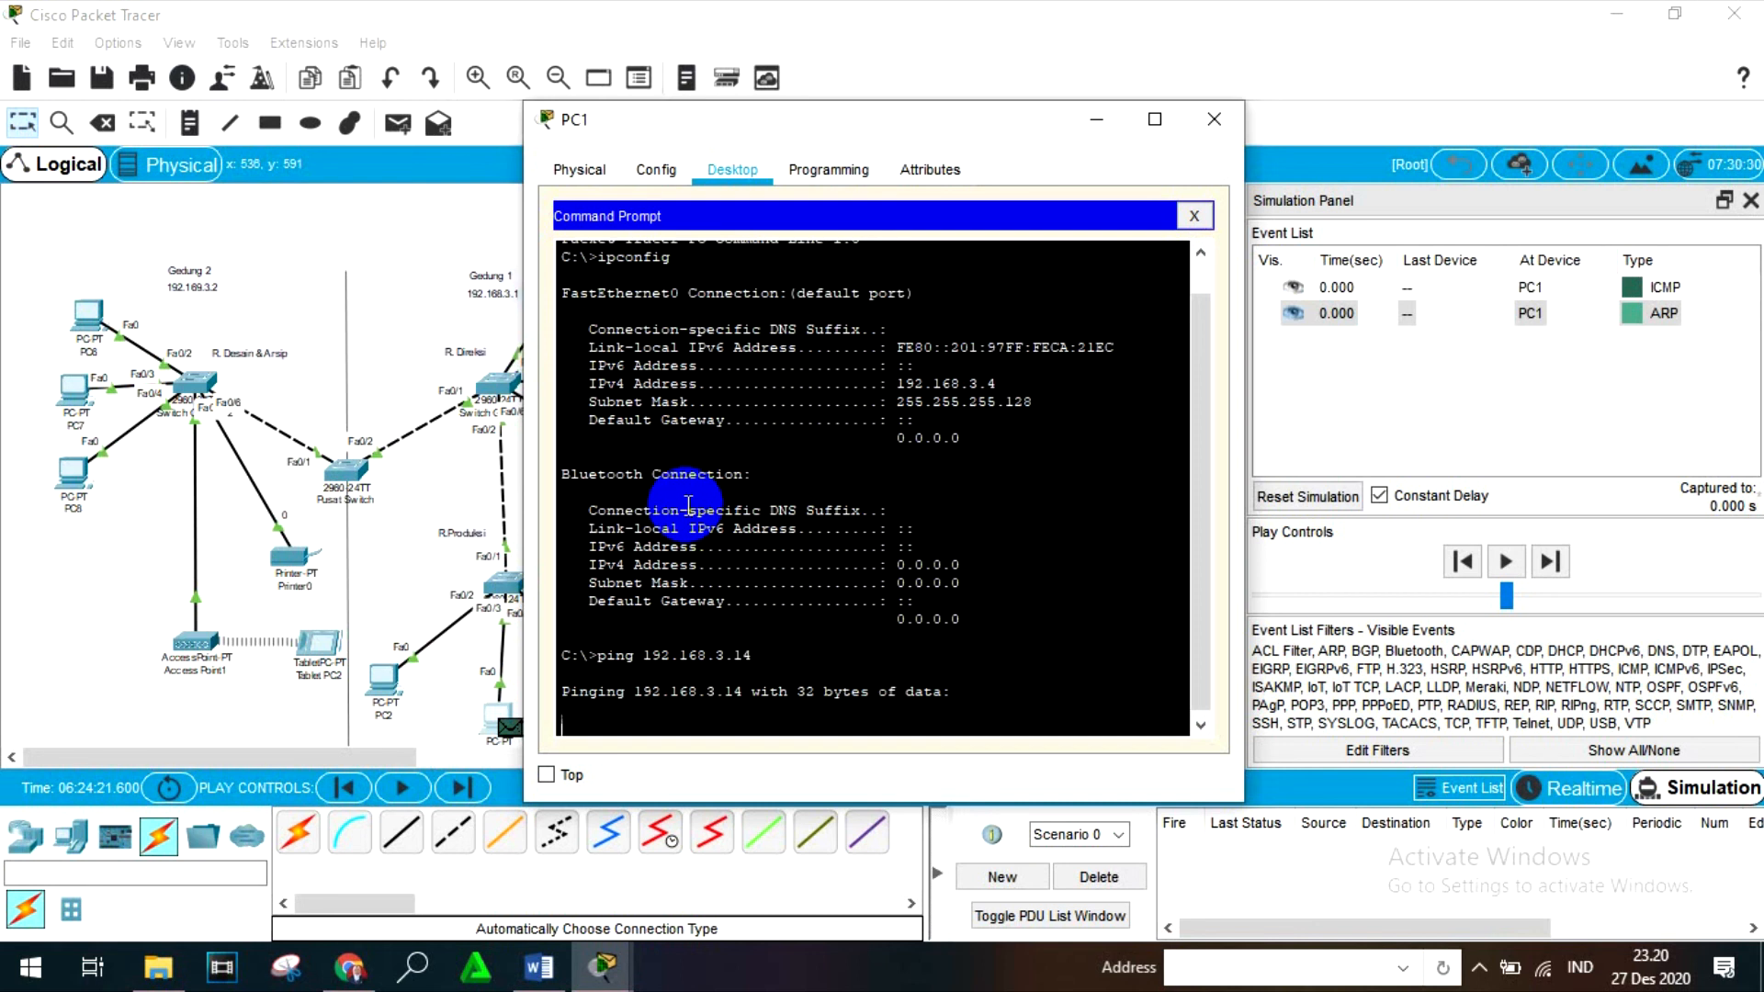
left_click(1199, 135)
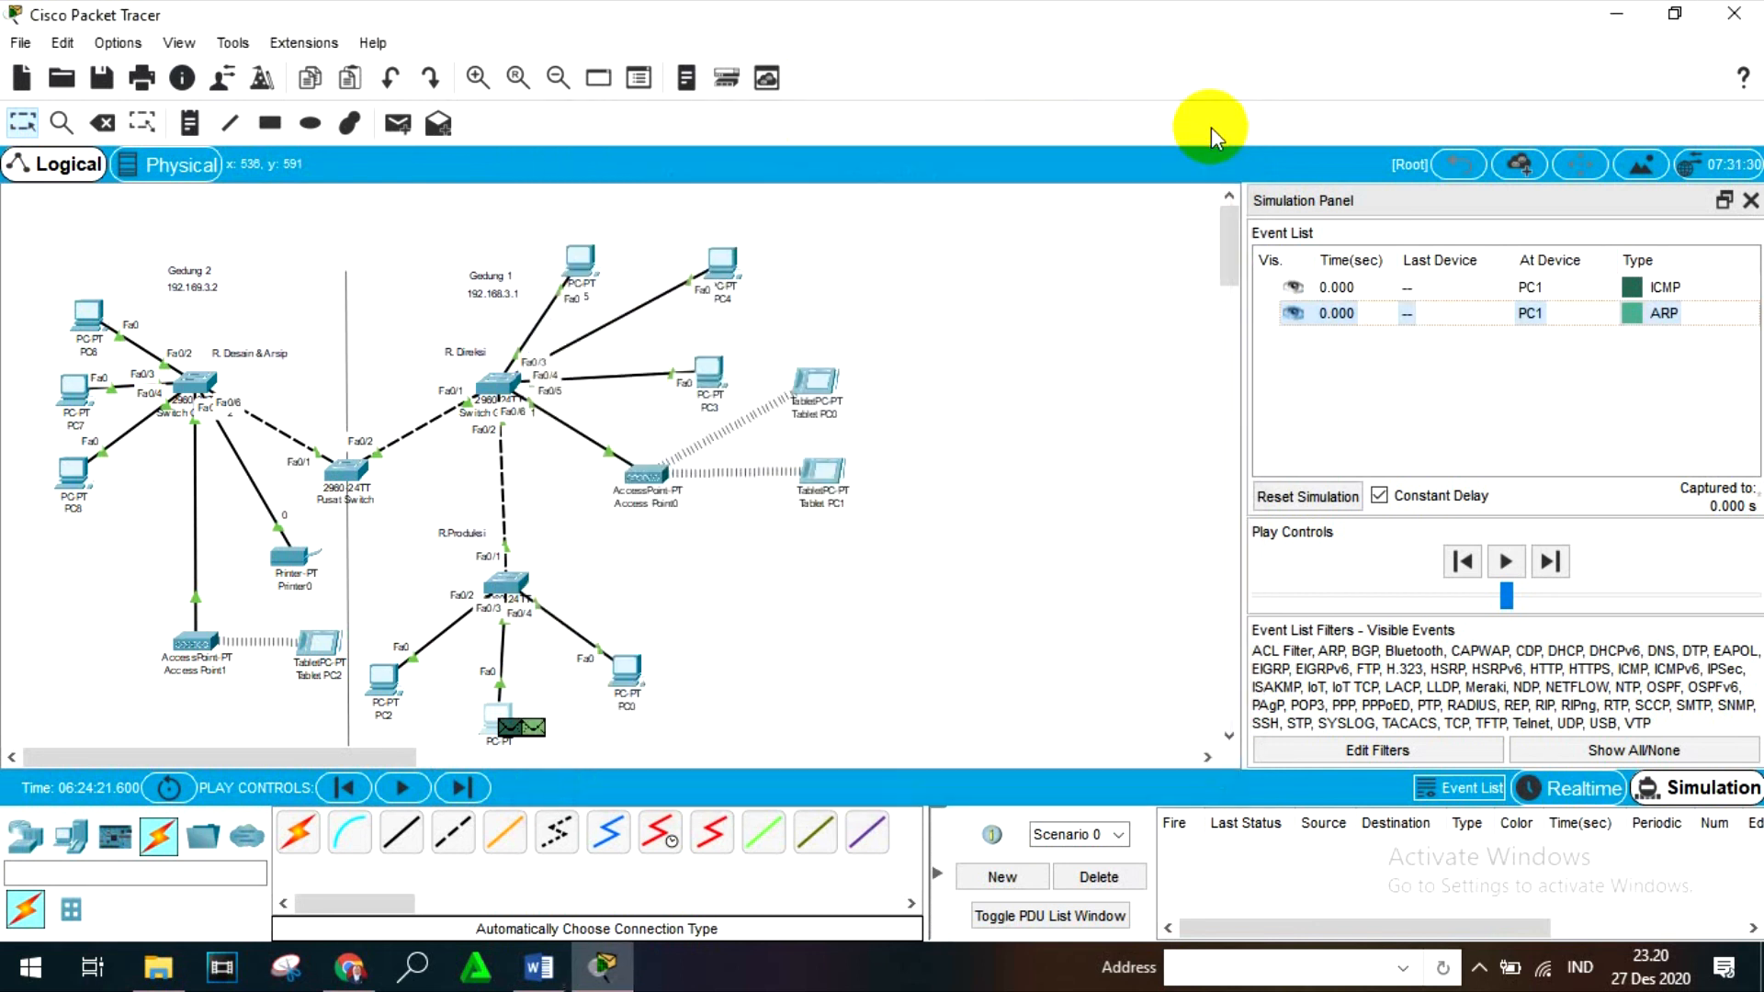
left_click(1575, 788)
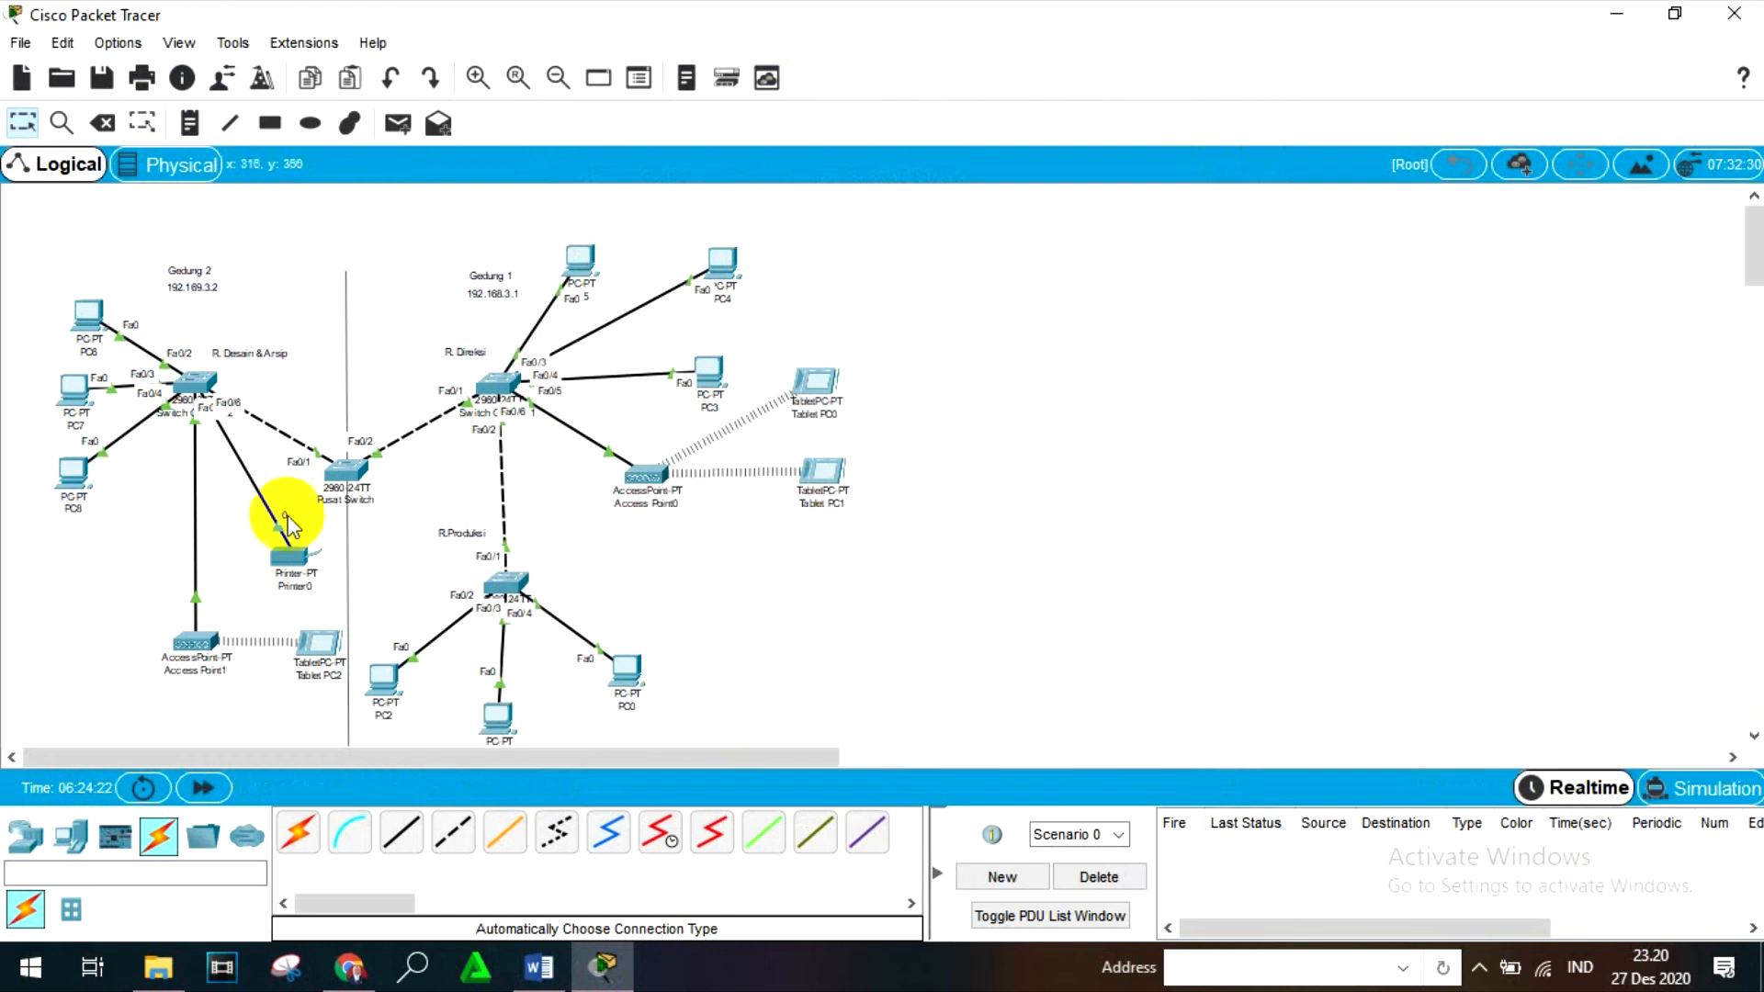
- Review the ipconfig output in Tablet PC1's Command Prompt for its wireless IPv4 address, and close the tablet
left_click(820, 472)
scroll(917, 425, "down", 1)
left_click(917, 225)
scroll(1006, 404, "down", 2)
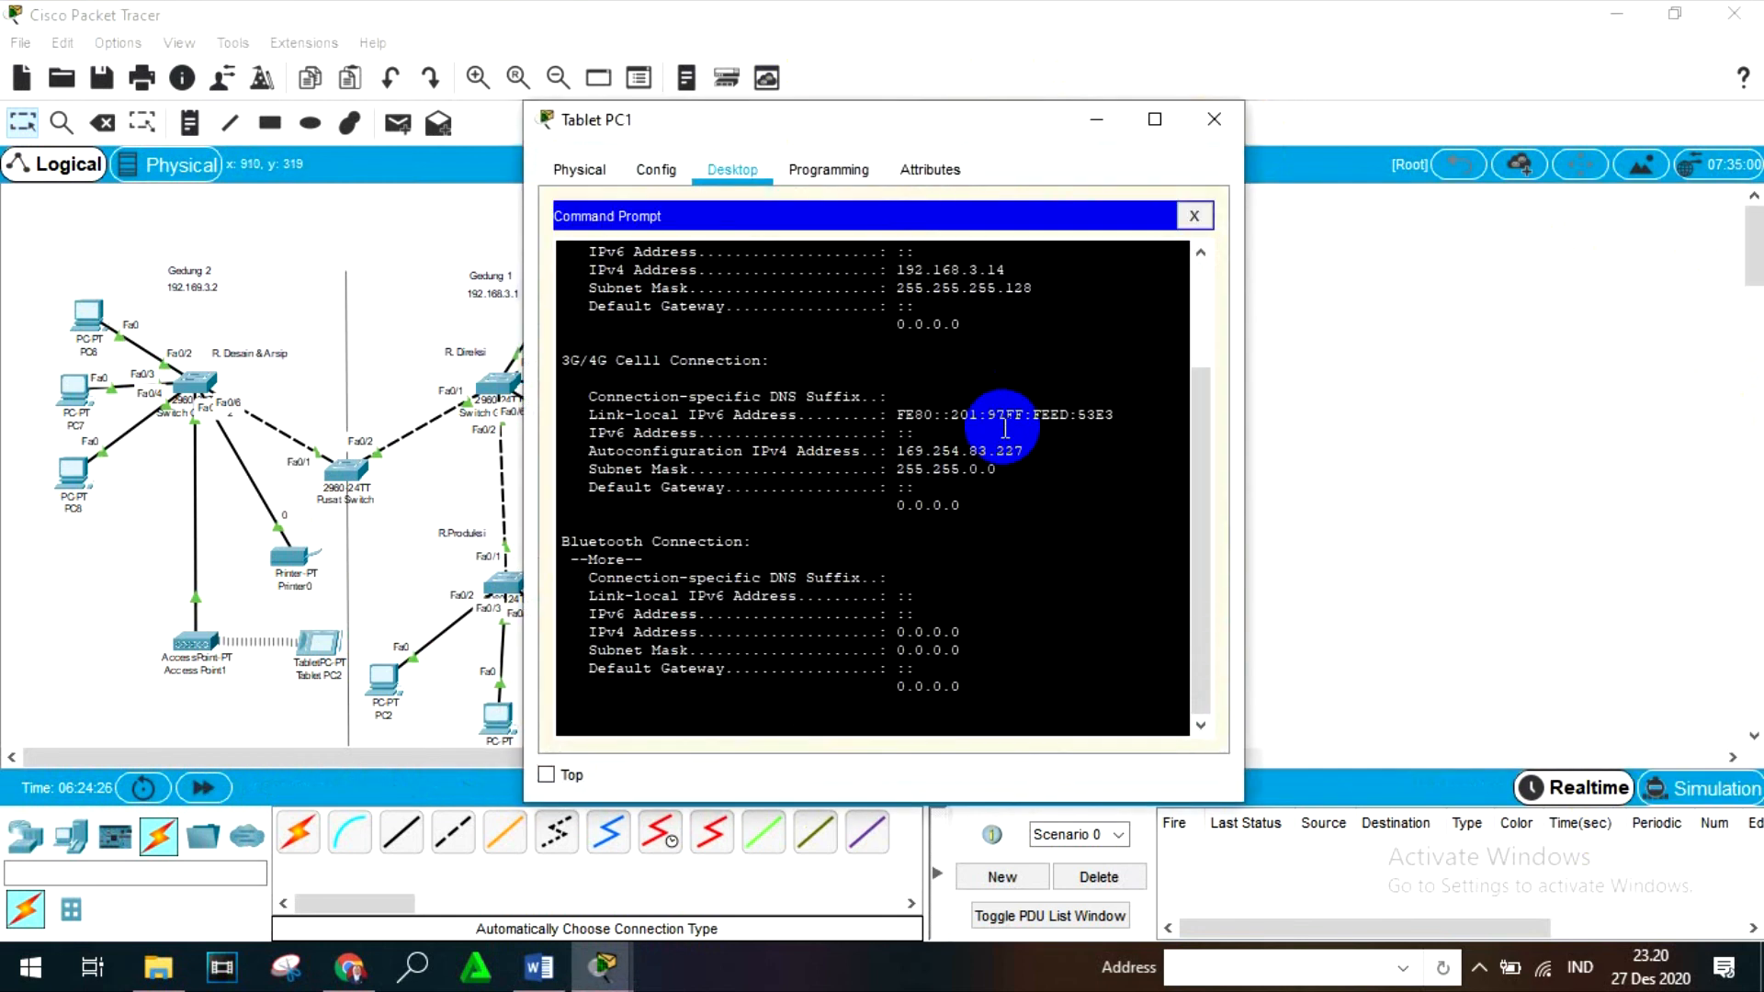
scroll(1007, 425, "up", 3)
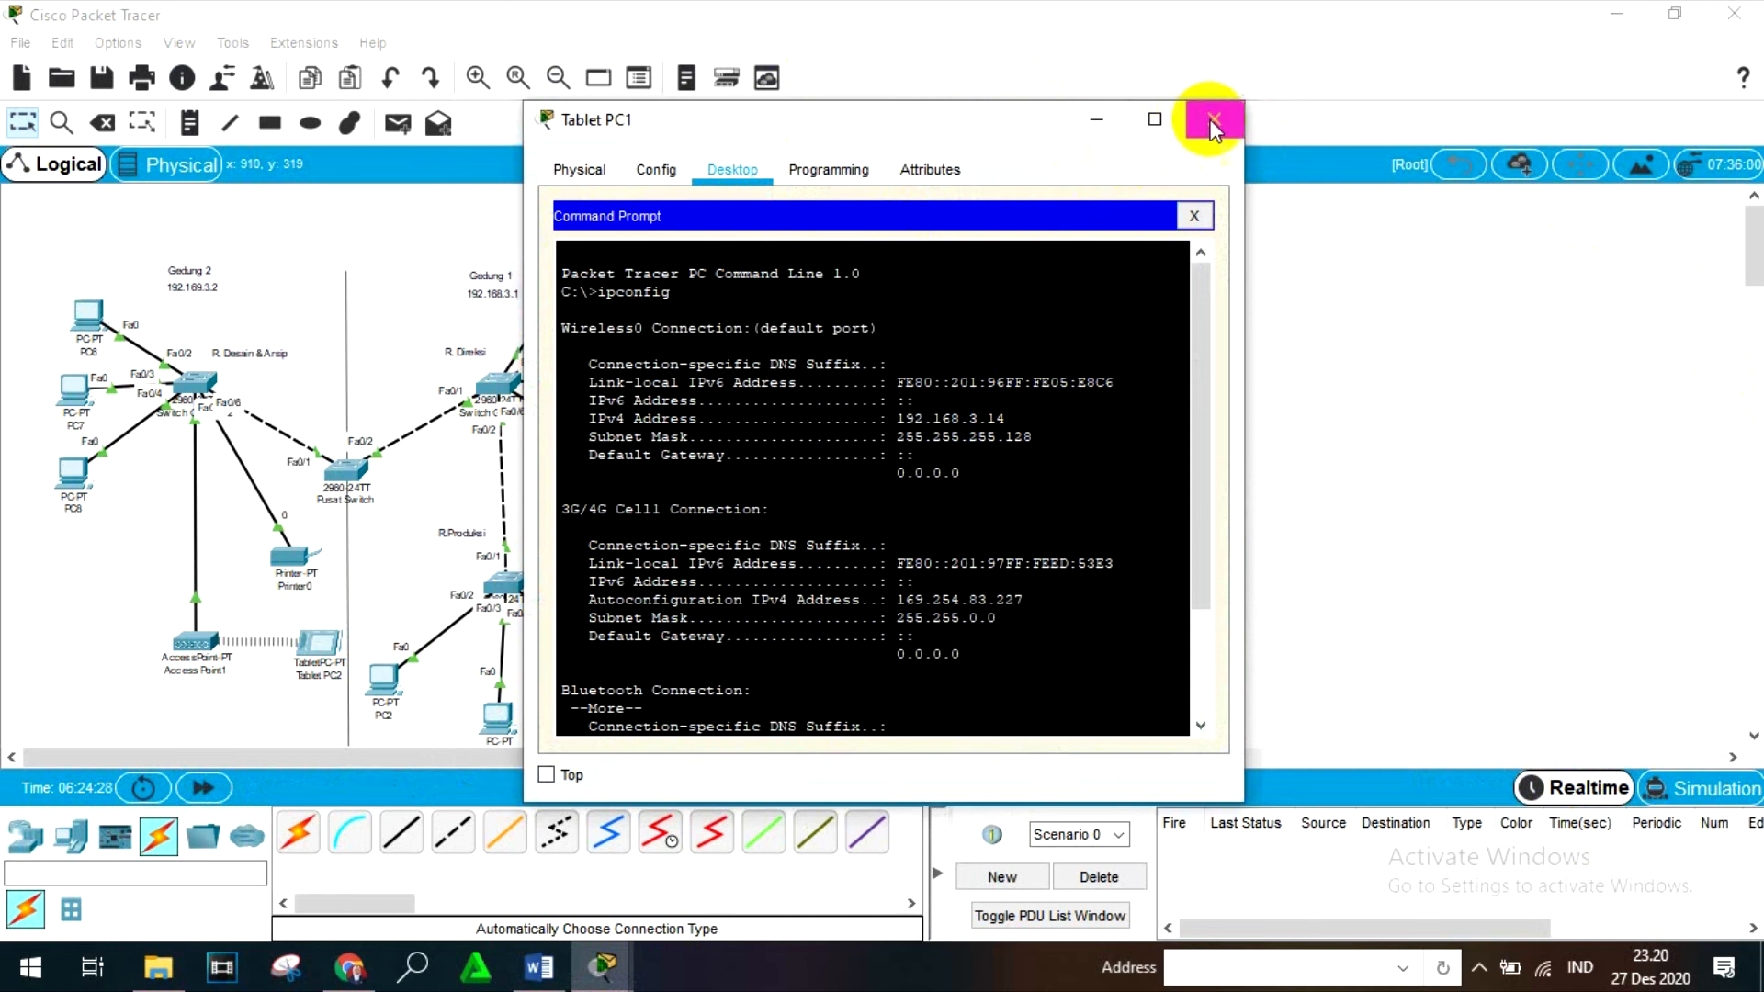
left_click(1212, 119)
- Ping 192.168.3.14 once more from PC1's Command Prompt, and close PC1
left_click(496, 714)
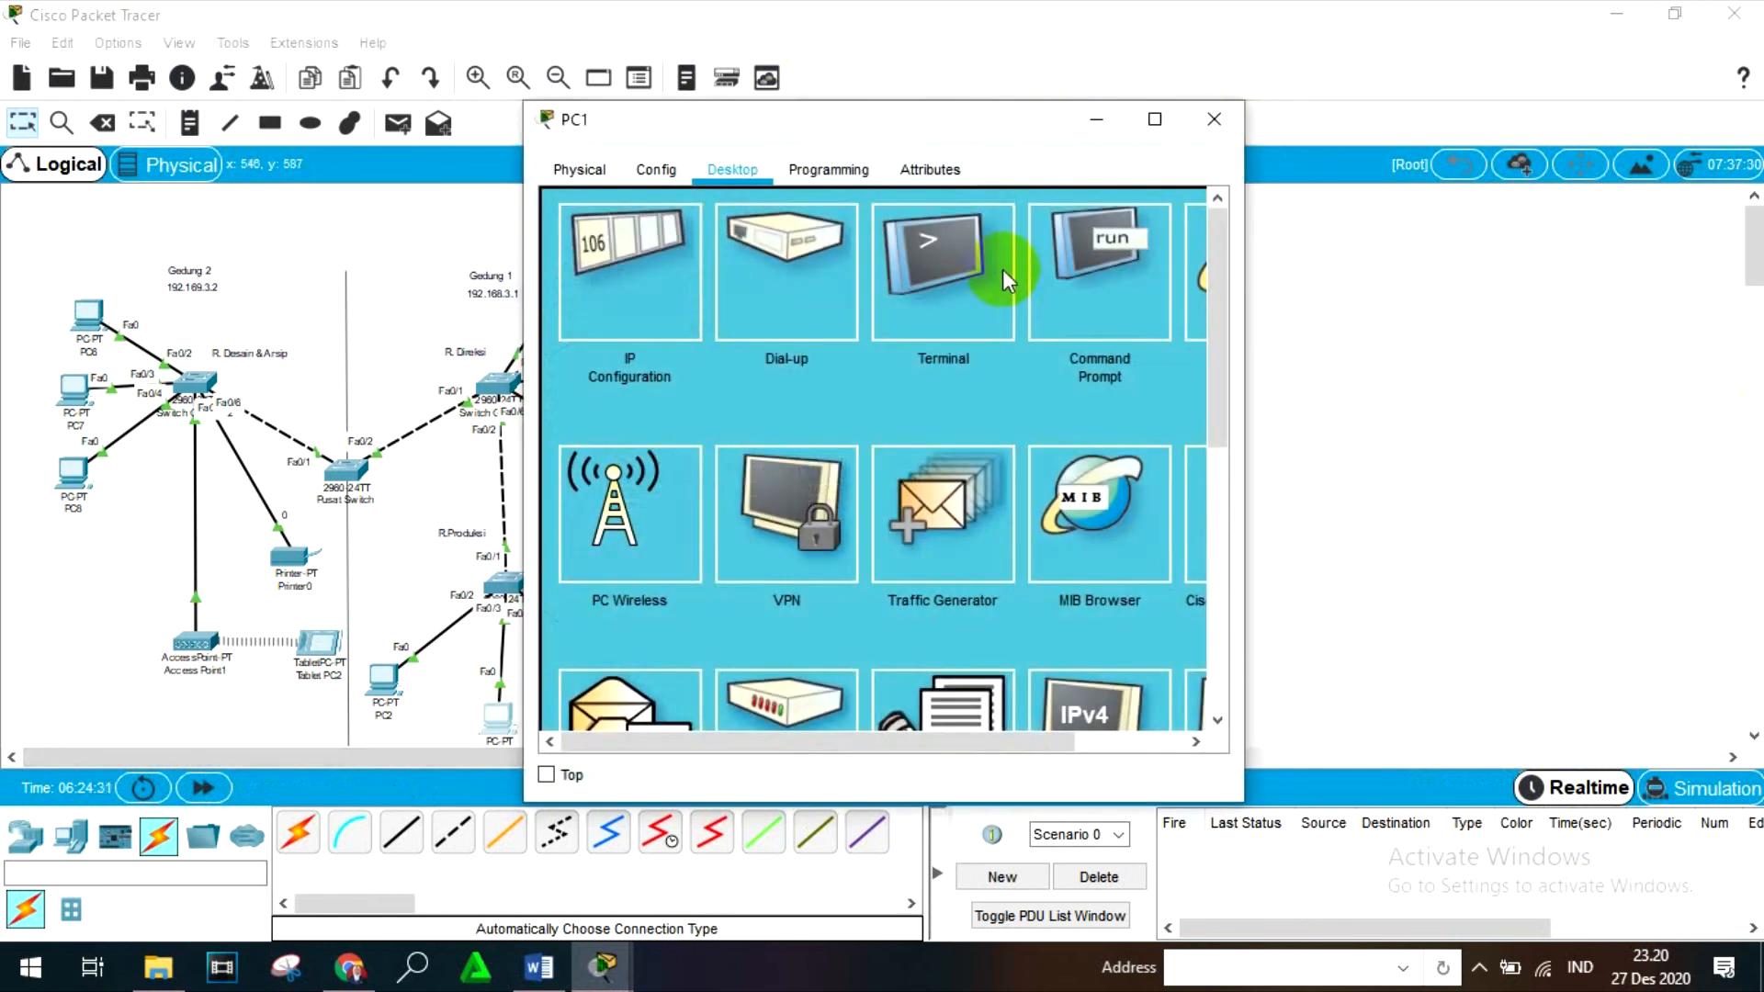
left_click(1093, 267)
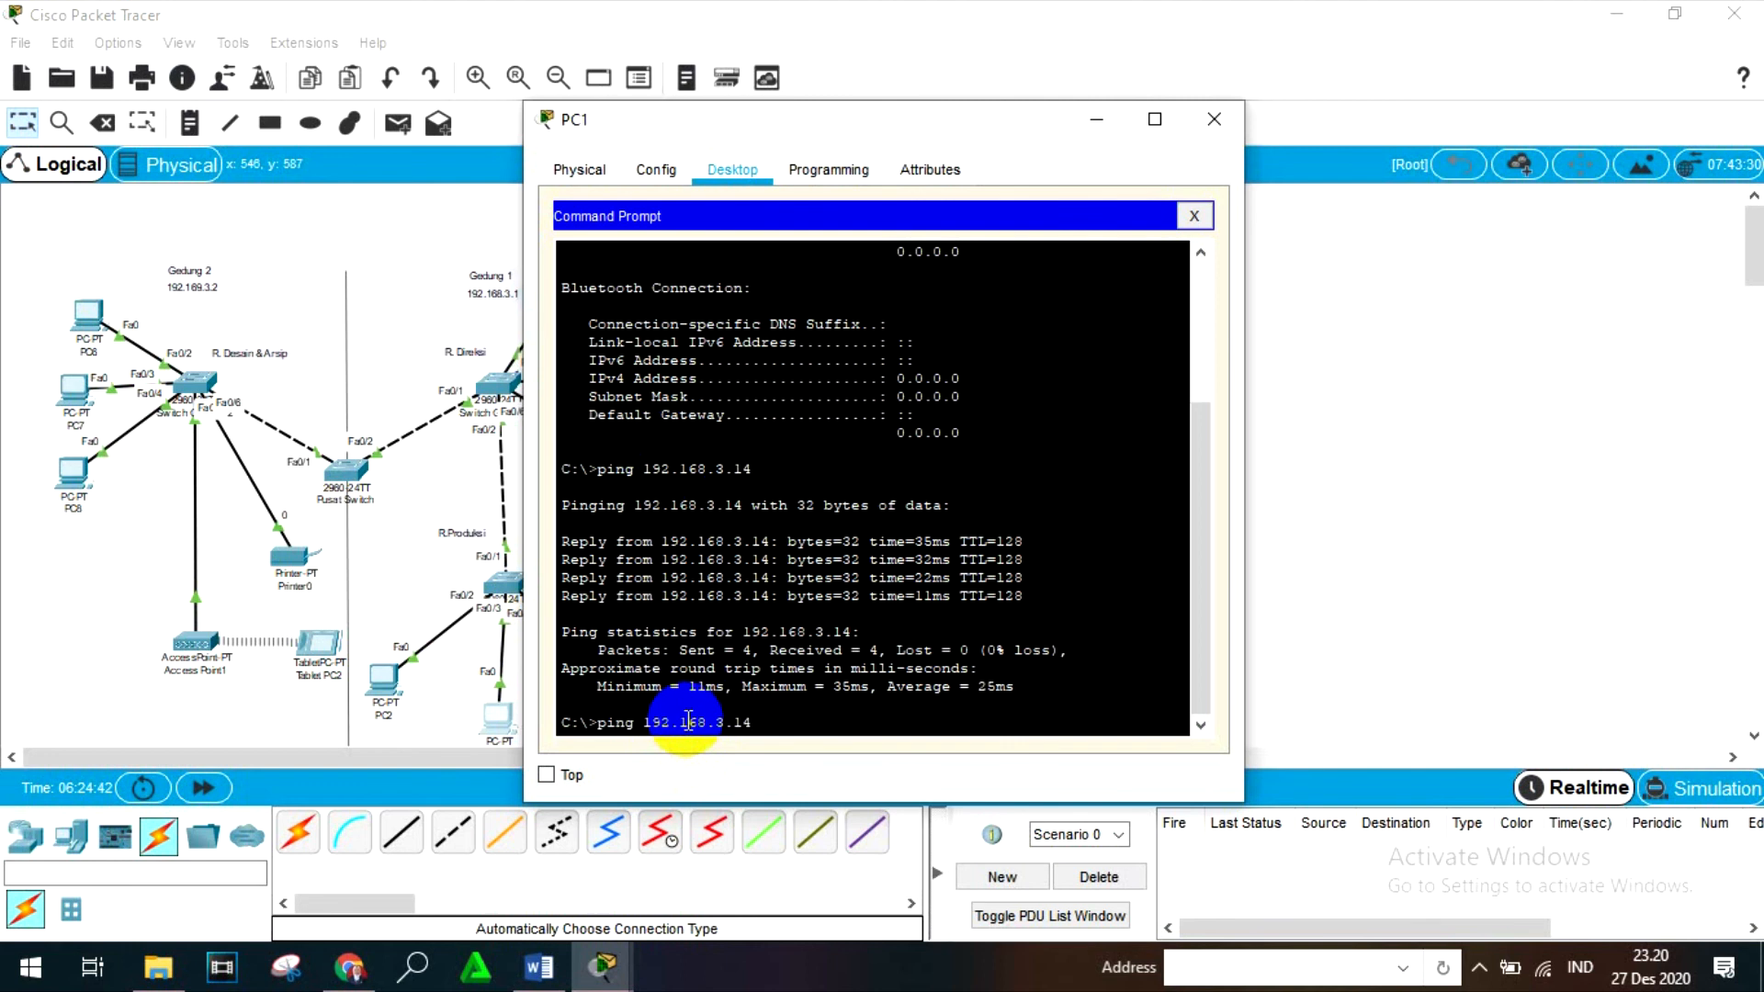
key("Return")
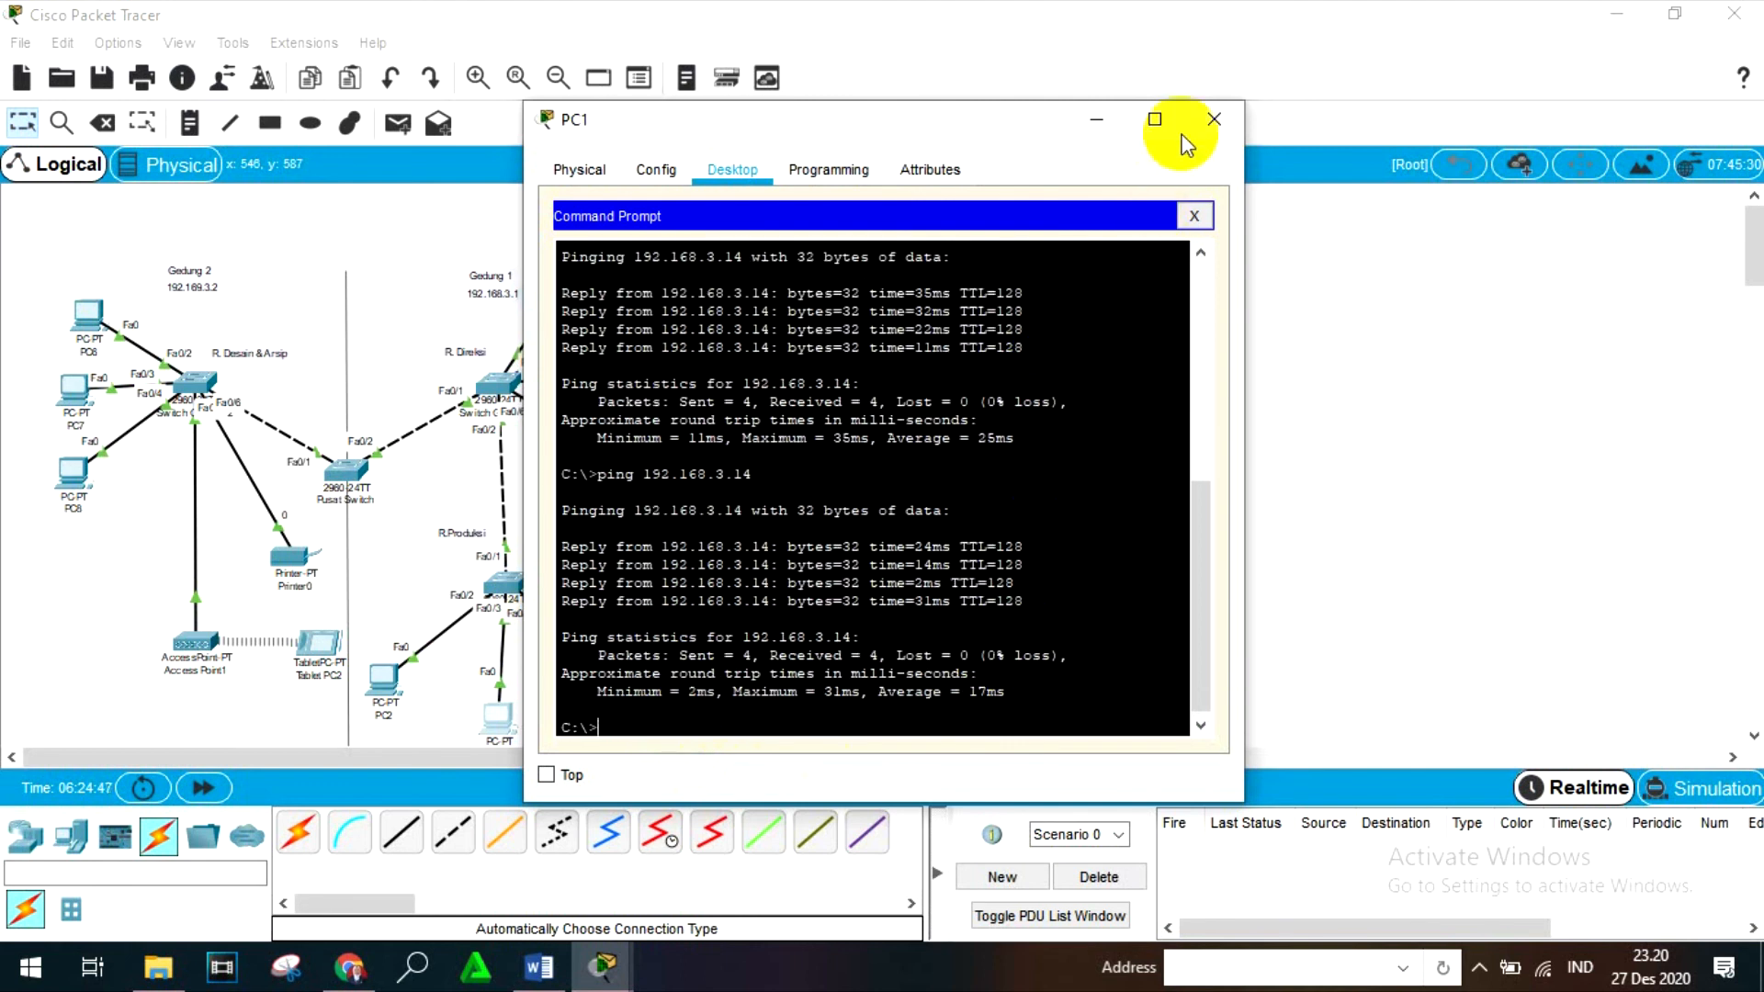
left_click(1214, 118)
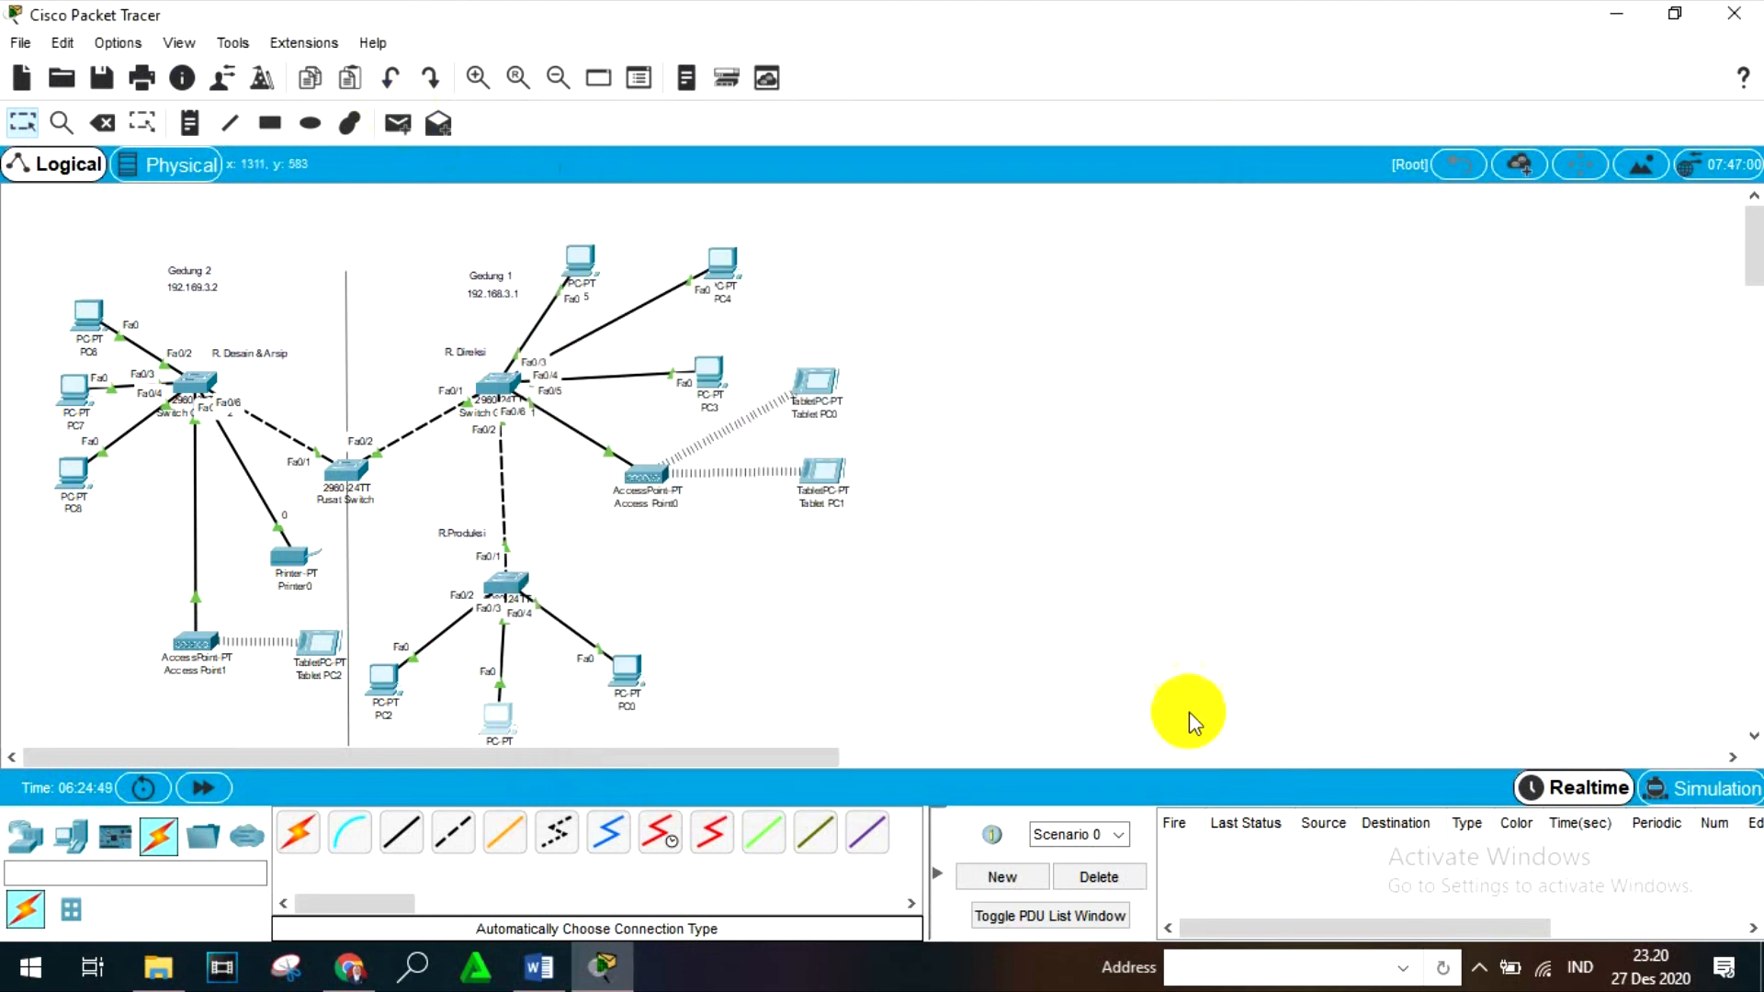
- Switch to Simulation mode and add a simple PDU from Tablet PC1 to PC1
left_click(1698, 790)
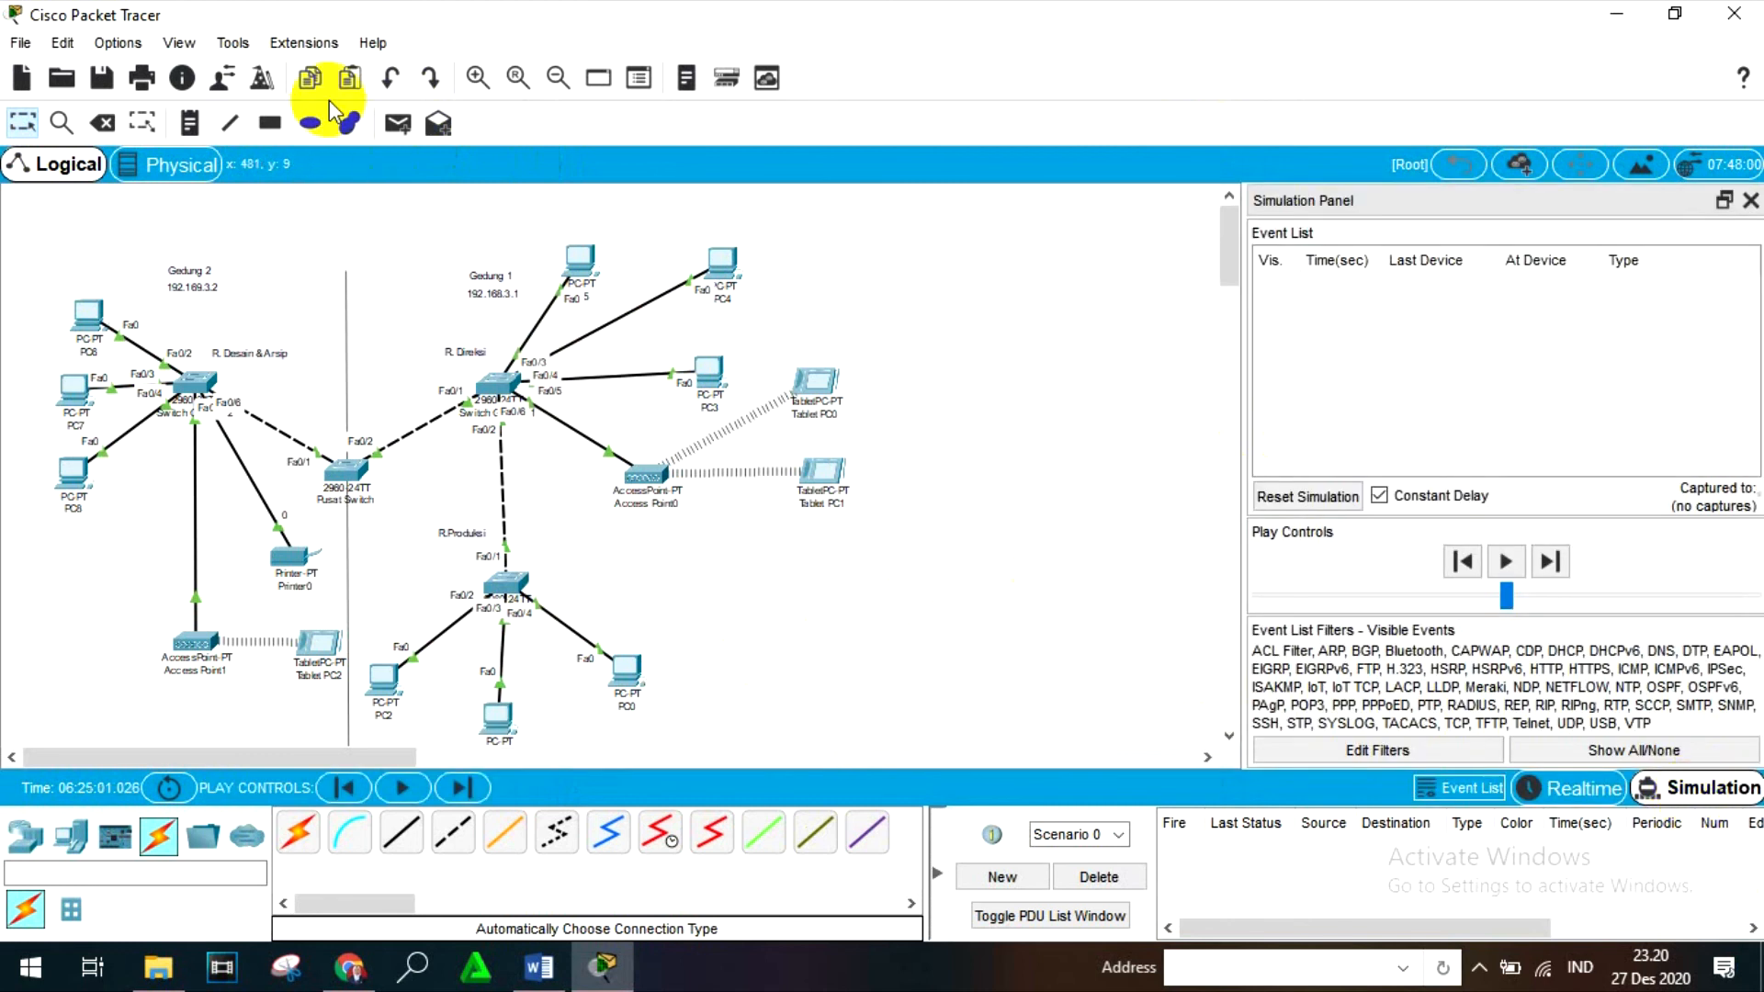
left_click(395, 132)
left_click(831, 468)
left_click(606, 645)
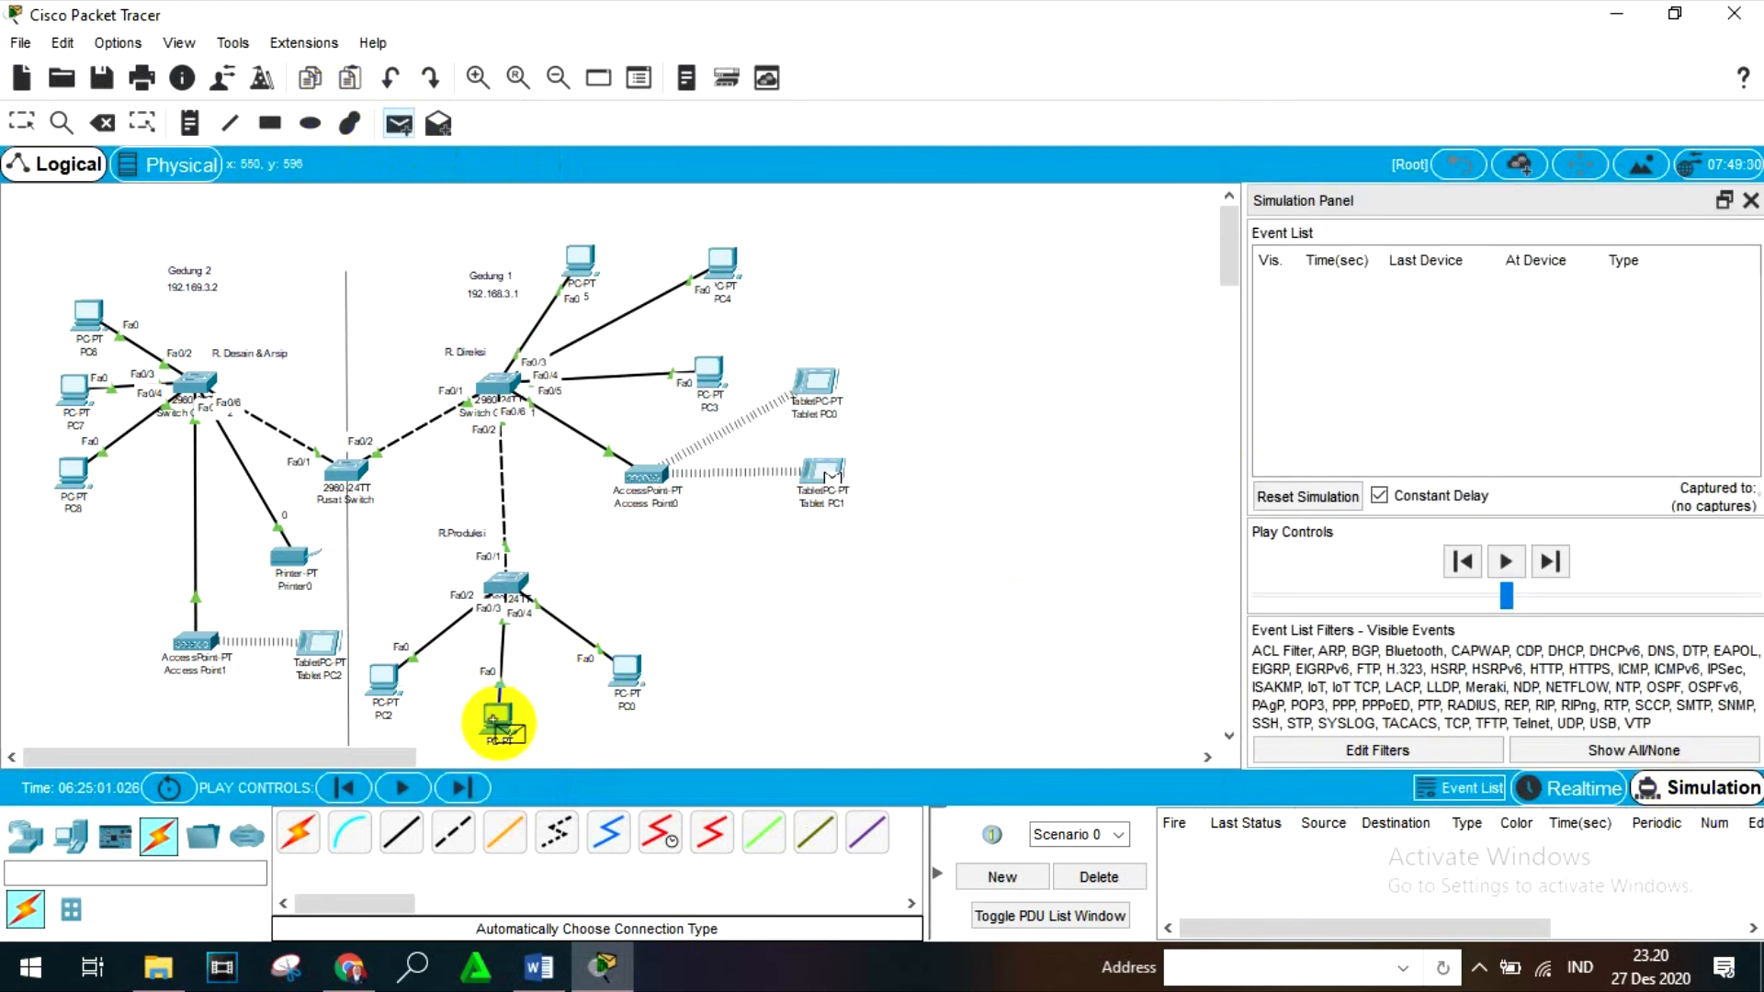
- Advance the simulation event by event until the PDU's reply reaches Tablet PC1, and delete the scenario
left_click(1550, 562)
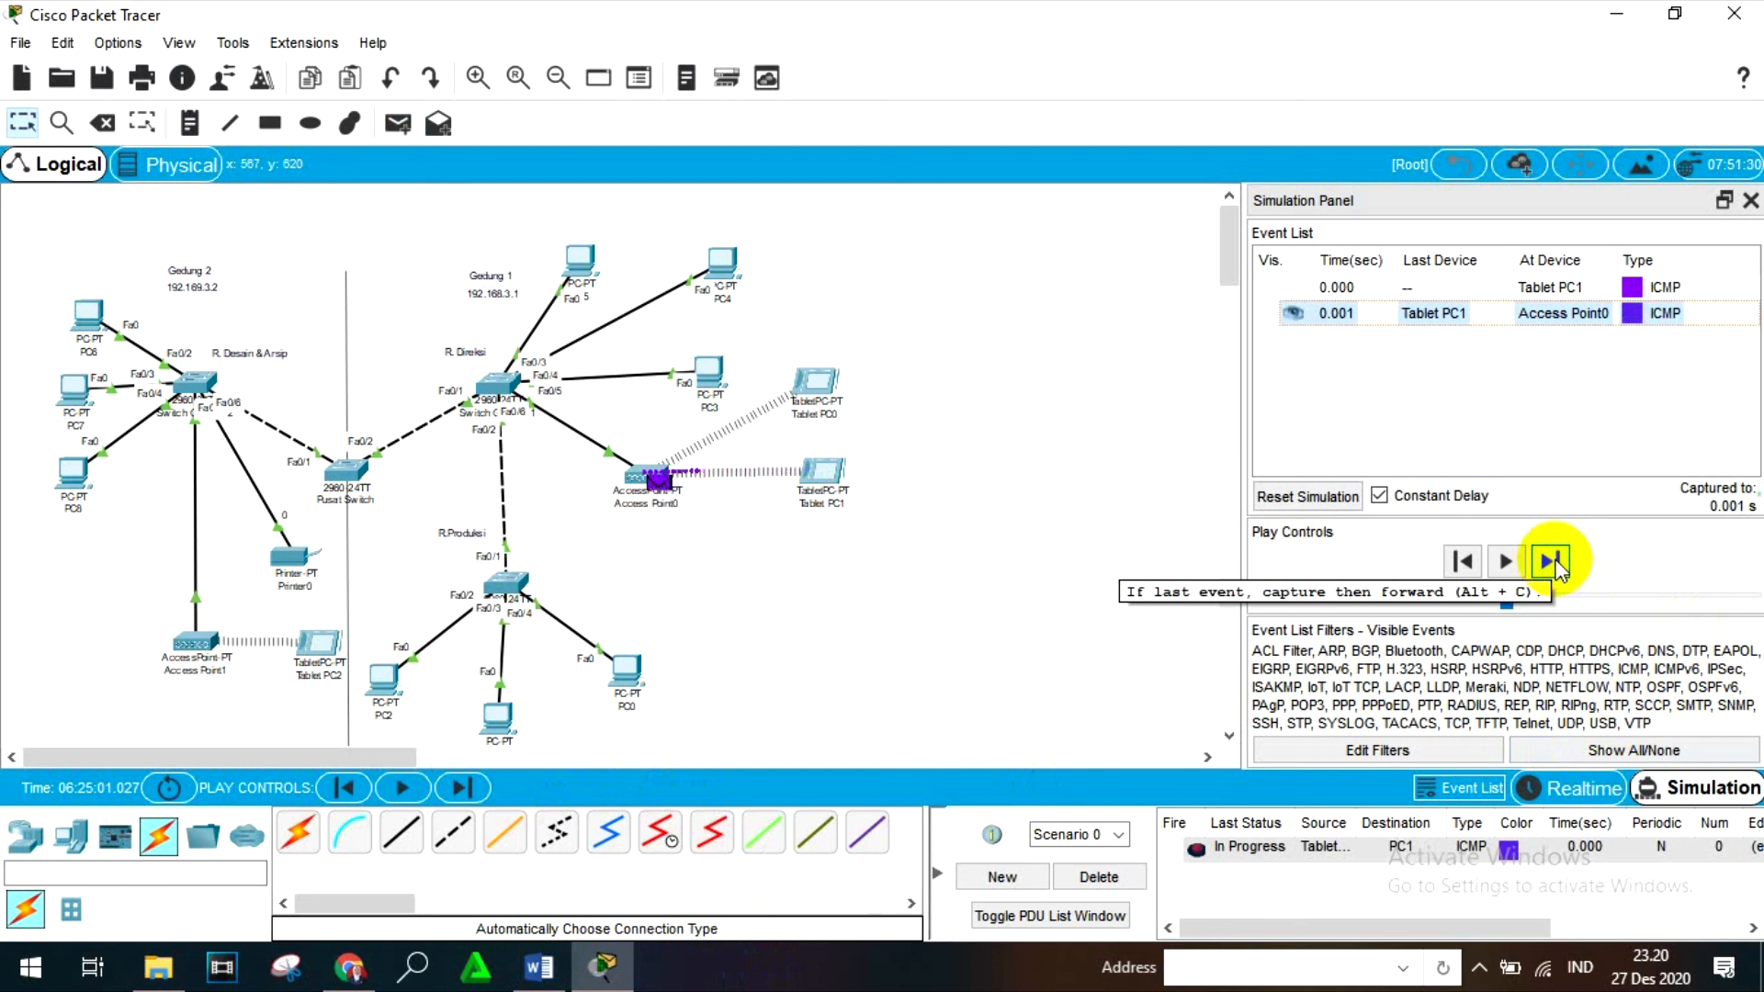
left_click(1551, 561)
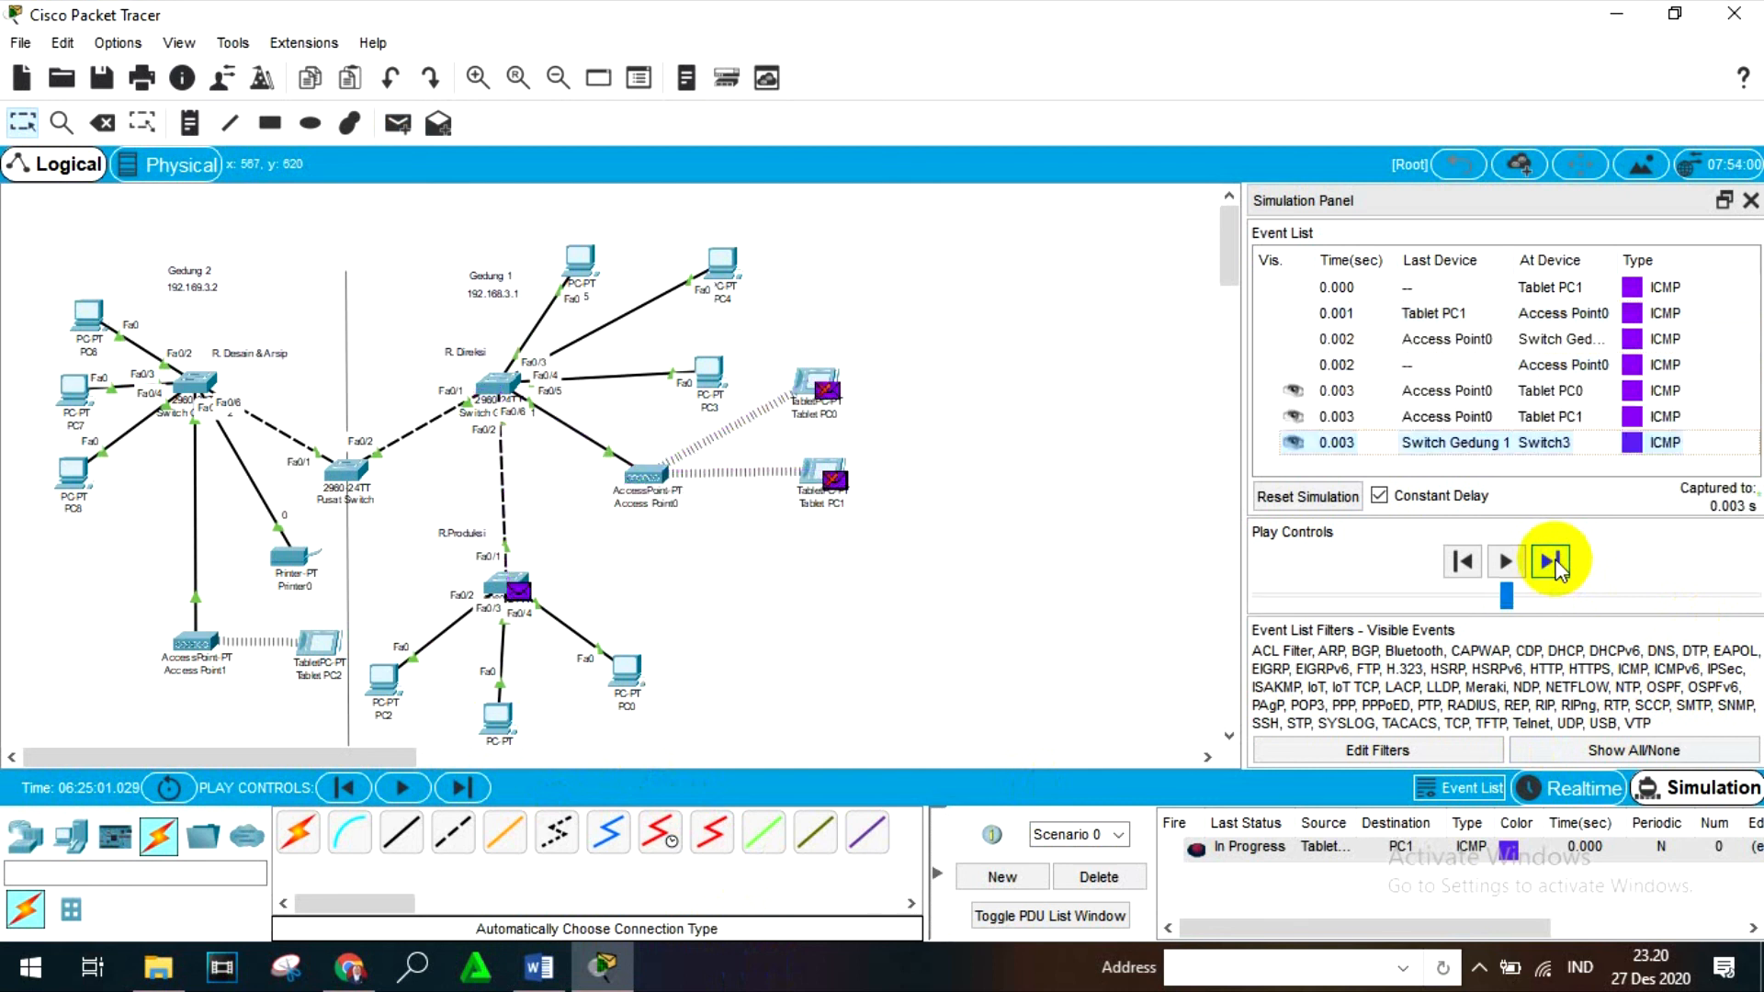
left_click(1553, 562)
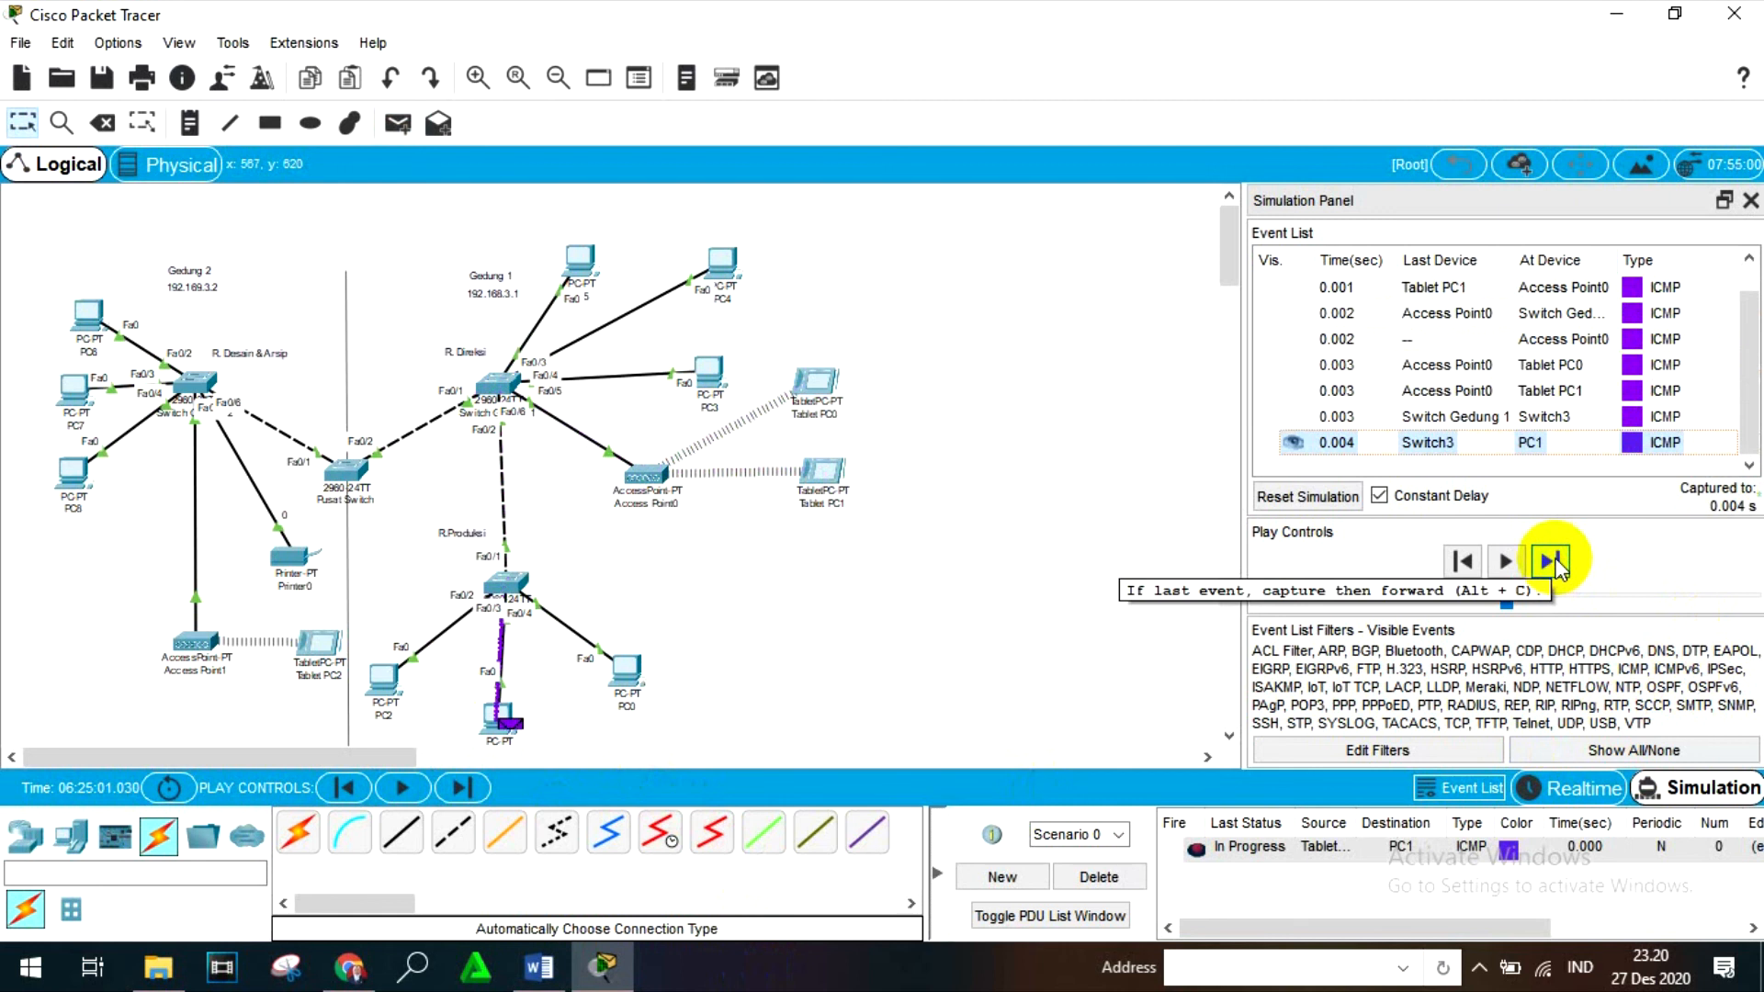
left_click(1552, 562)
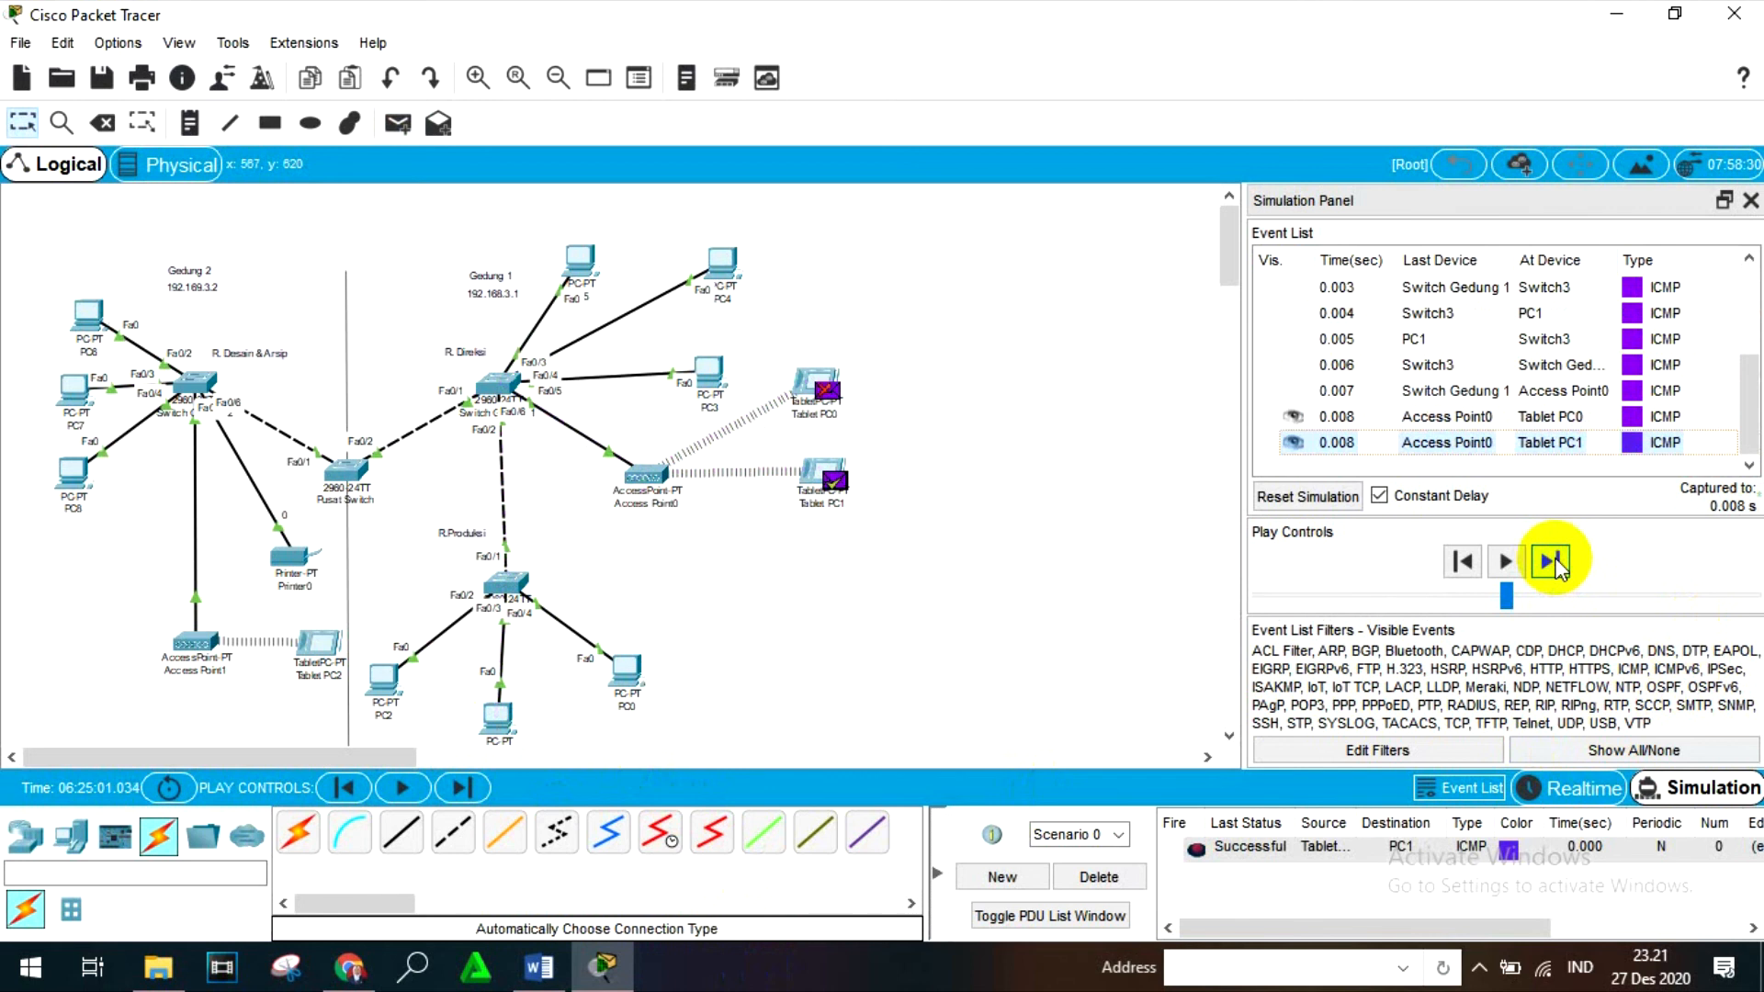
left_click(1098, 877)
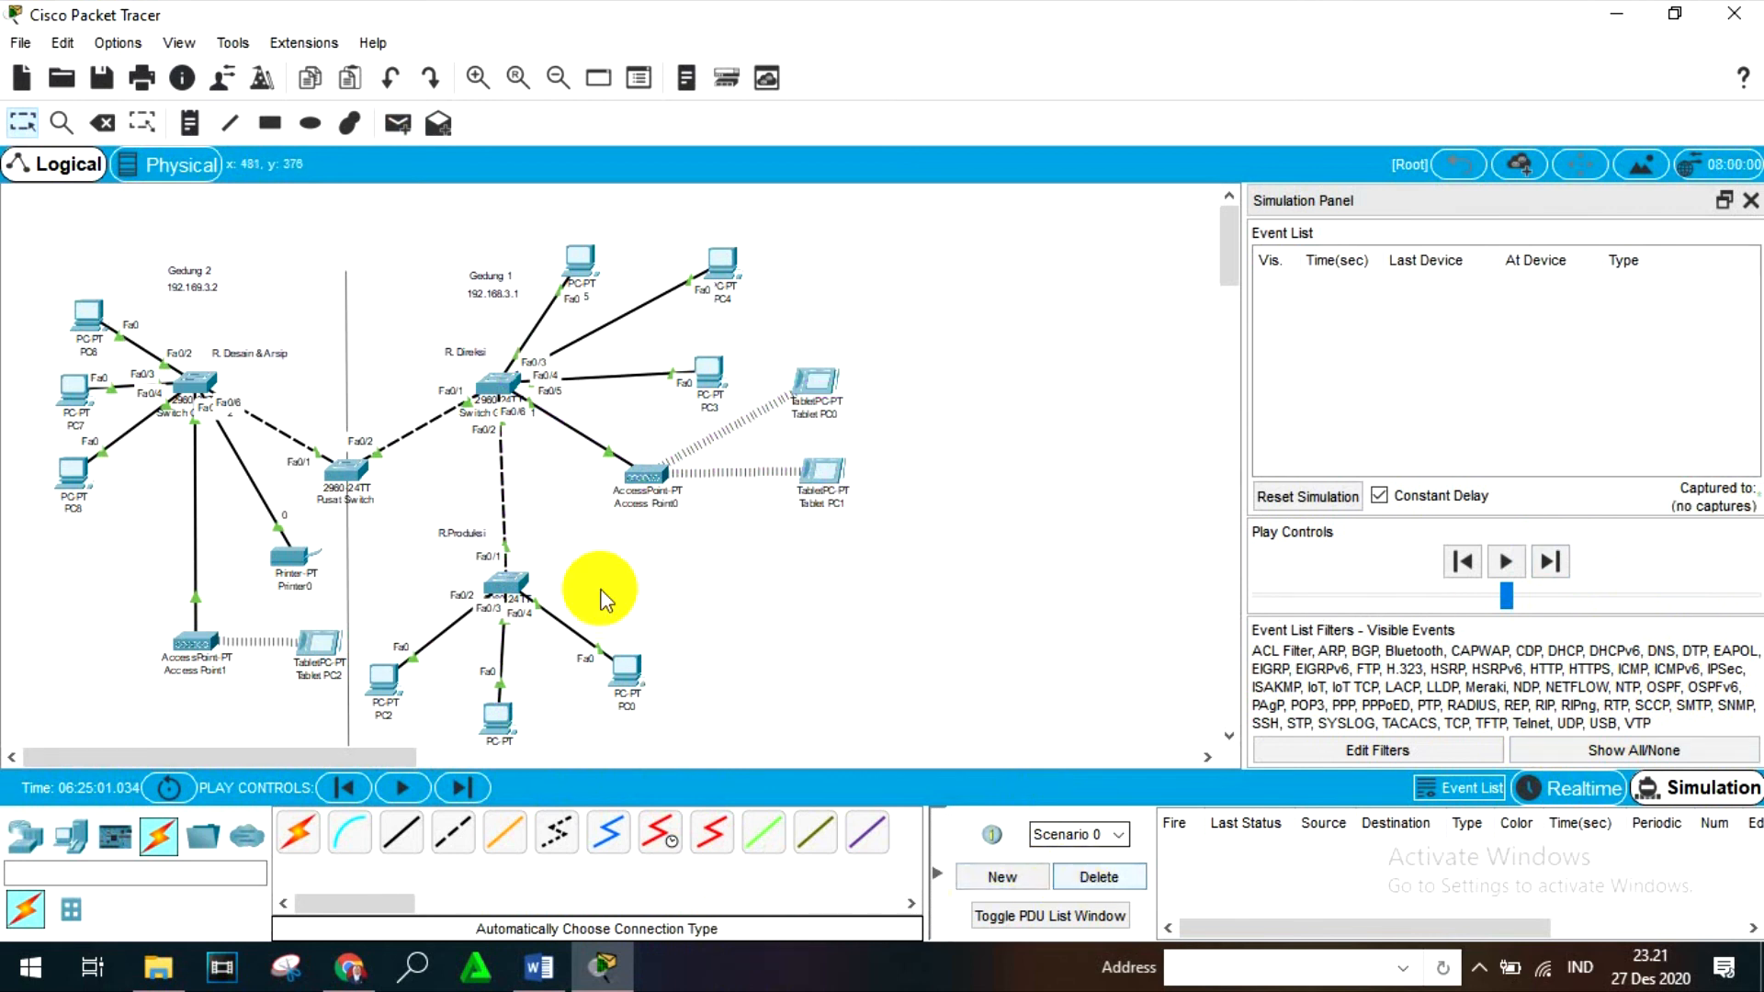
- Run ipconfig in Tablet PC2's Command Prompt to check its wireless IPv4 address and subnet mask, and close the tablet
left_click(326, 647)
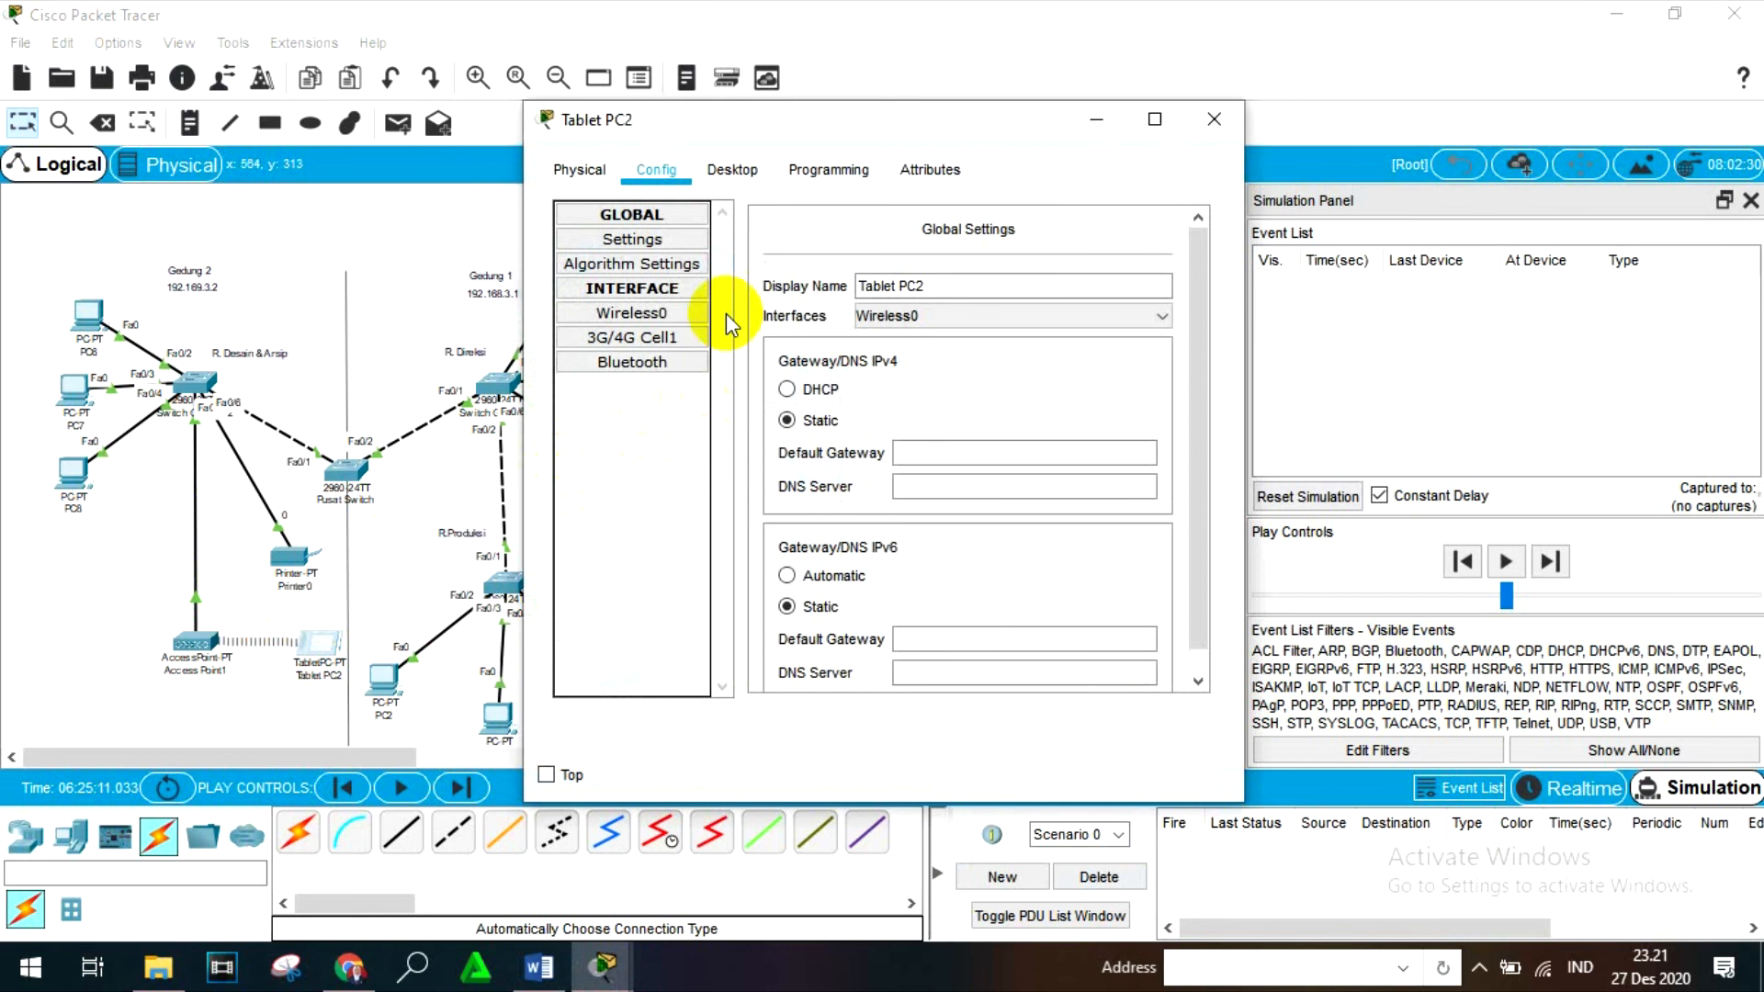
left_click(732, 169)
left_click(976, 388)
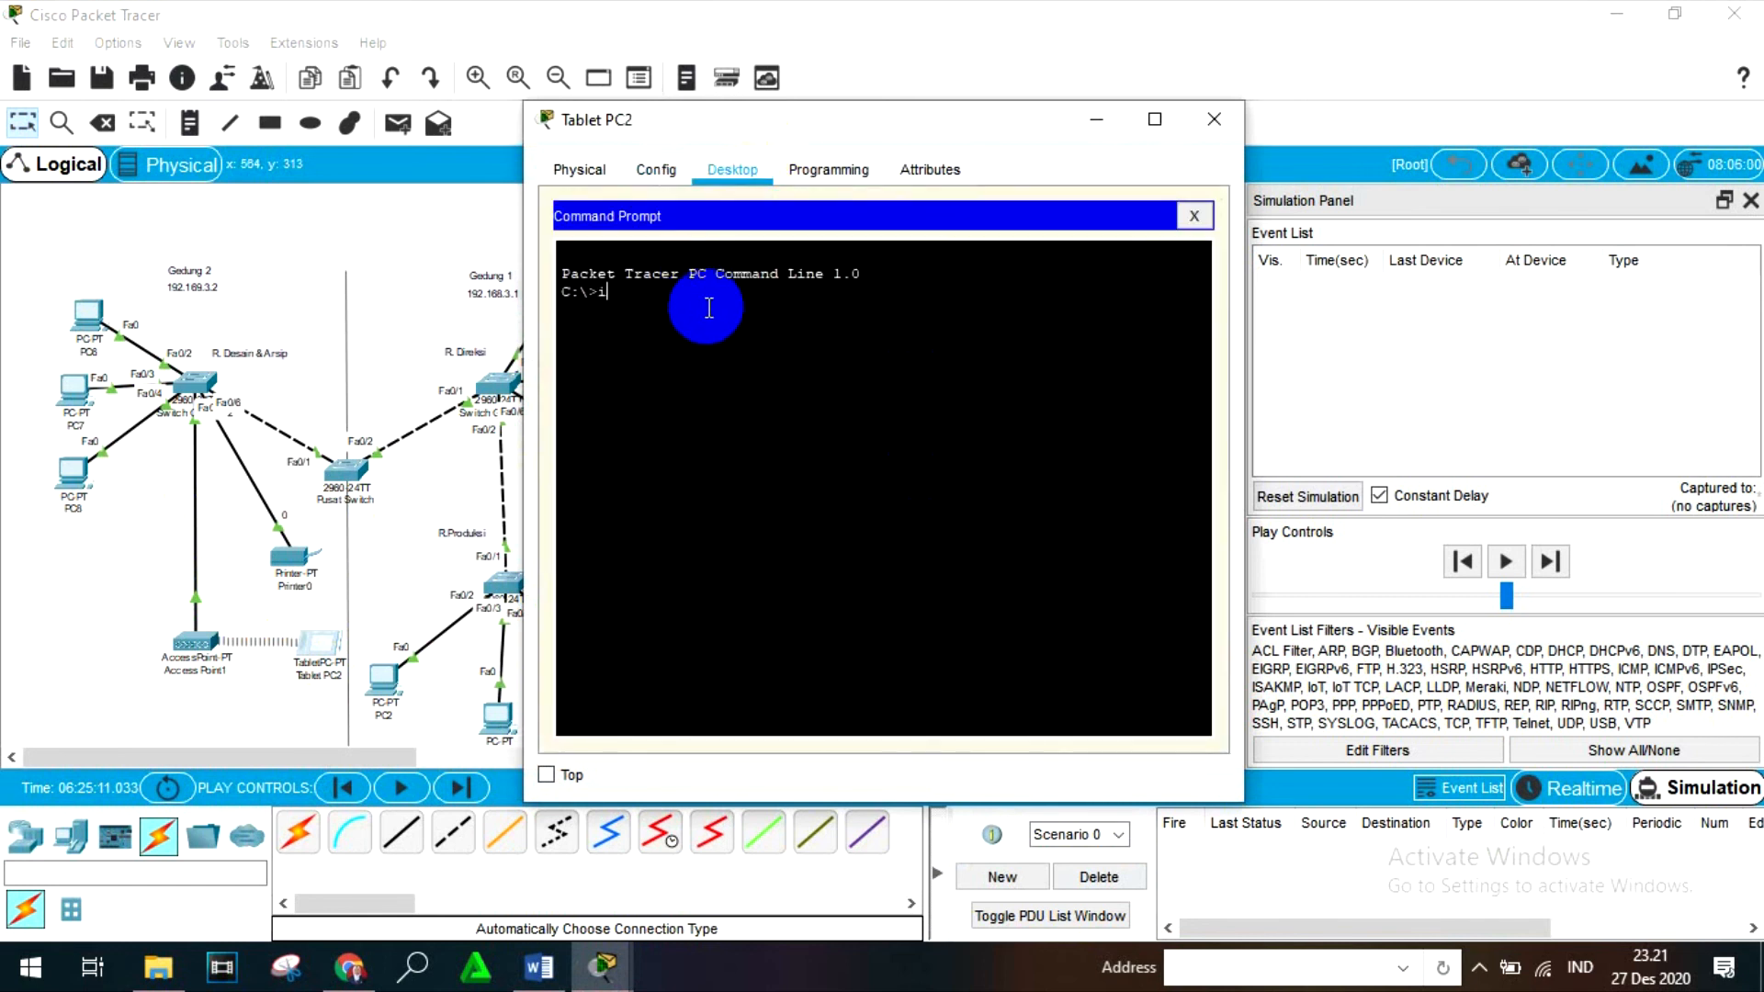
type("ipconfigh")
key("Return")
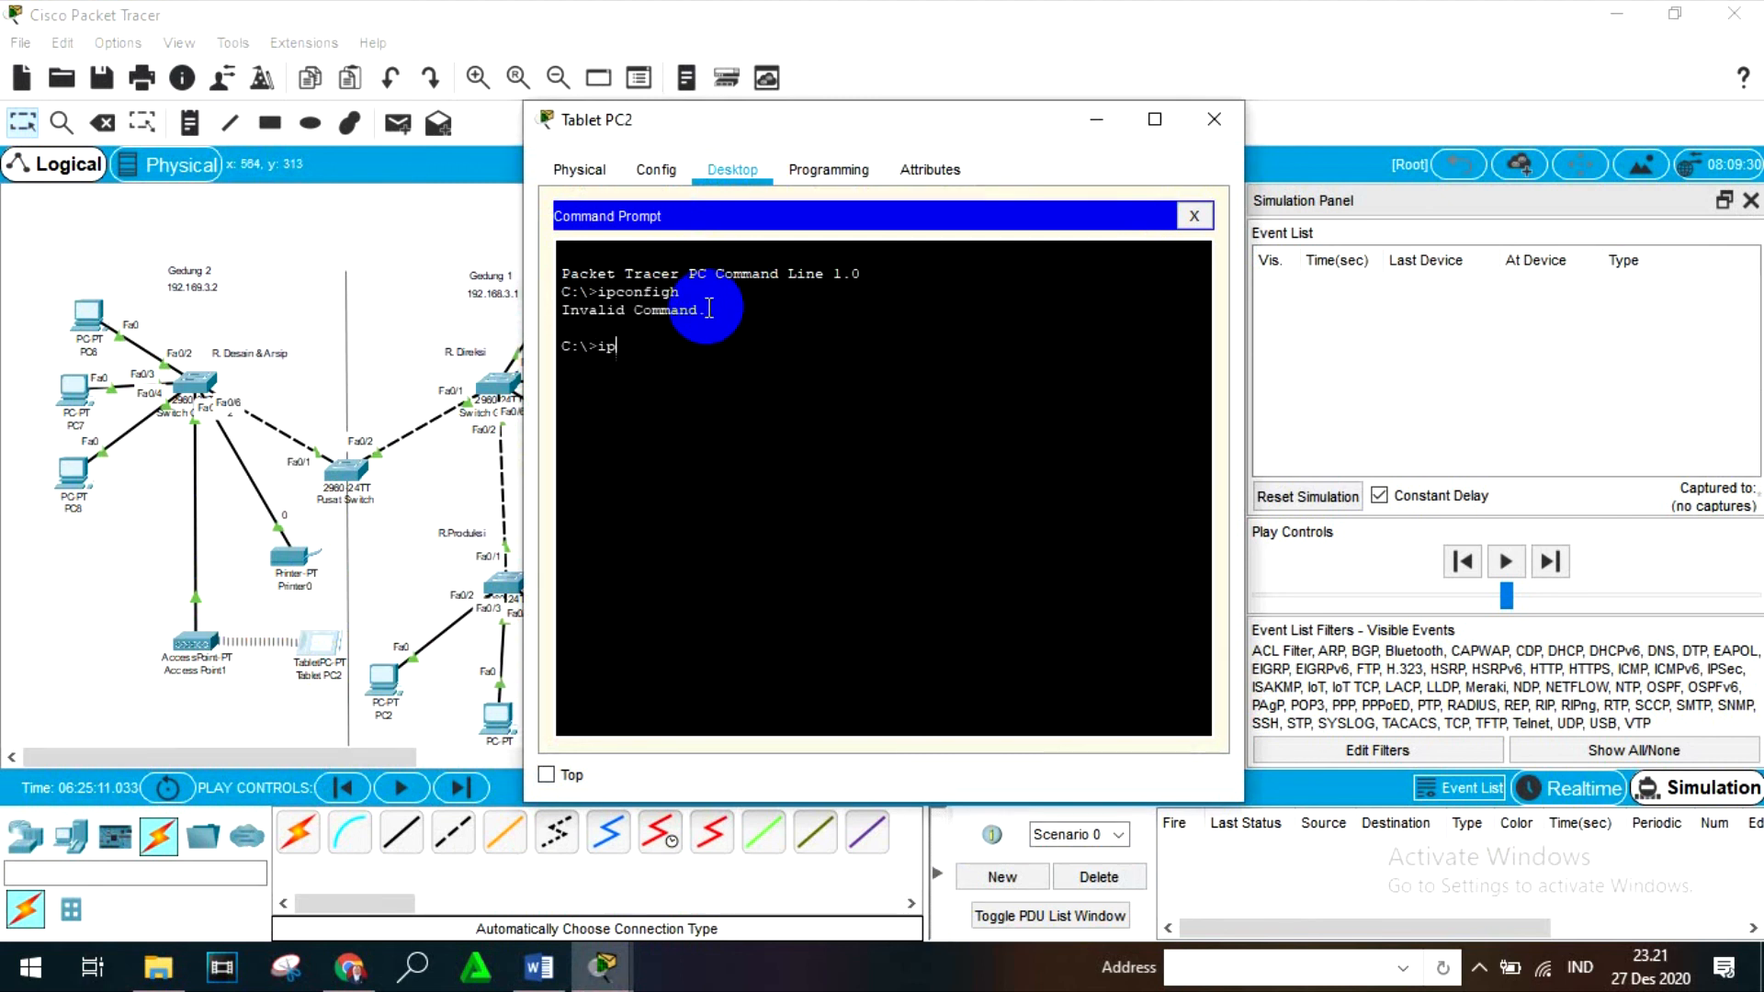
type("ipconfig")
key("Return")
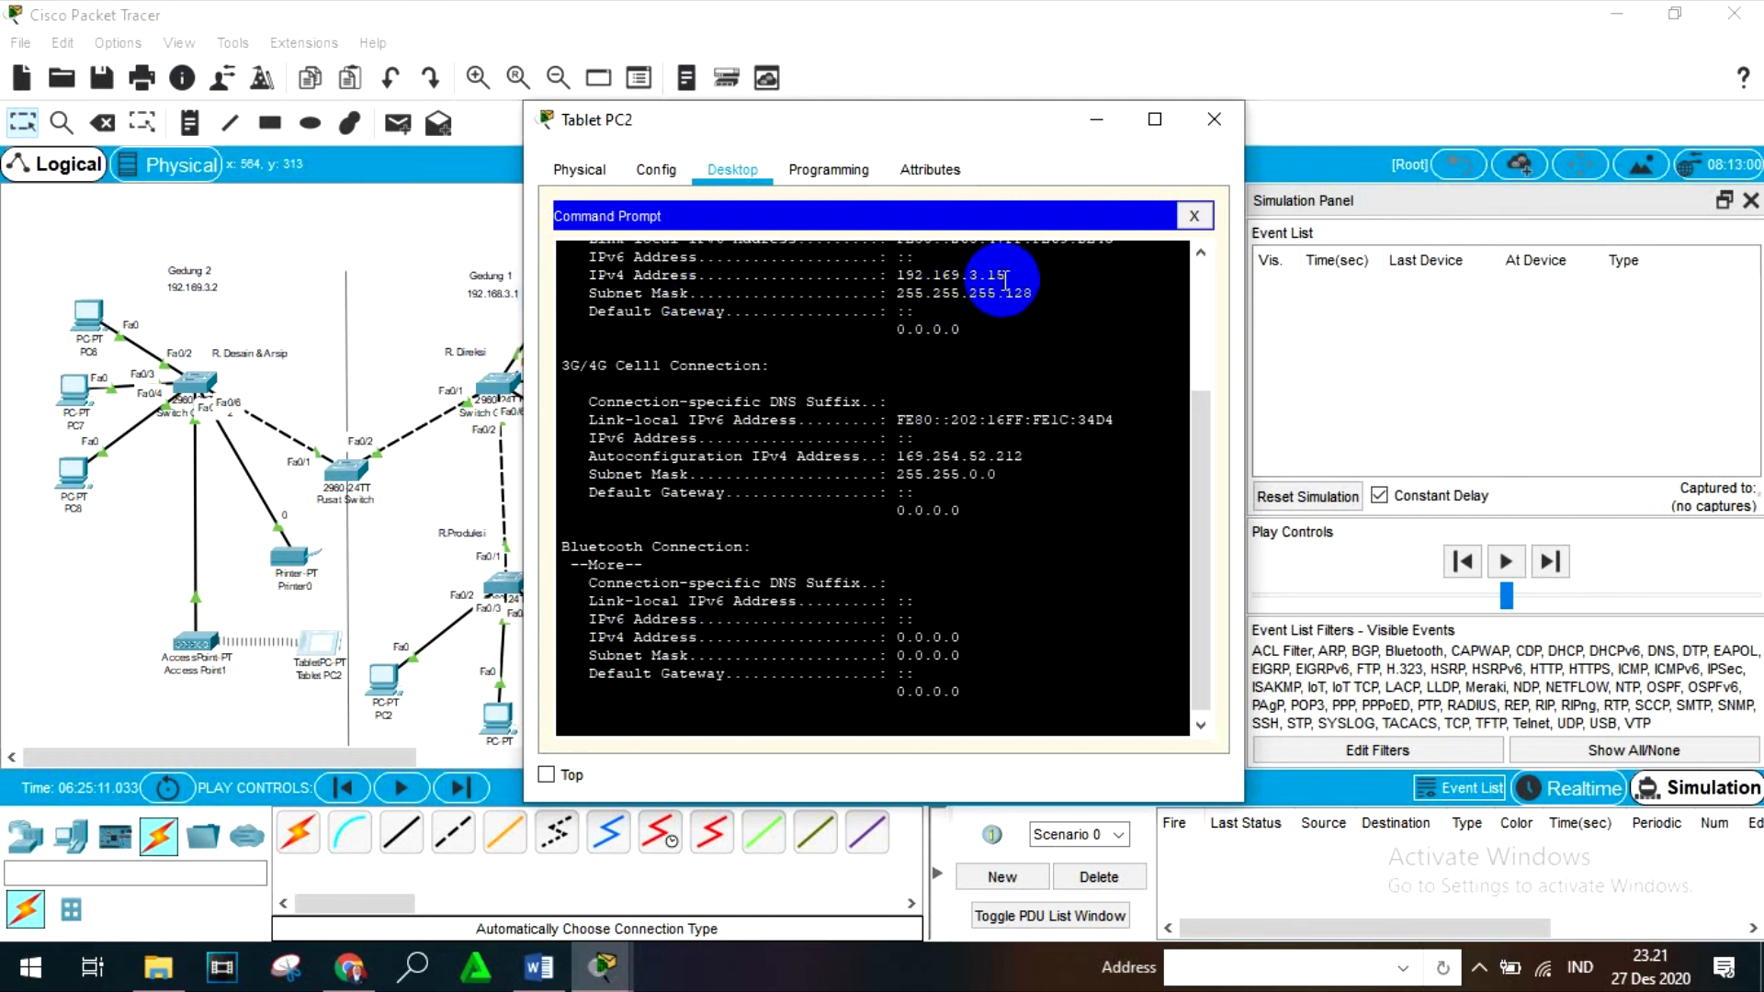
left_click(1213, 120)
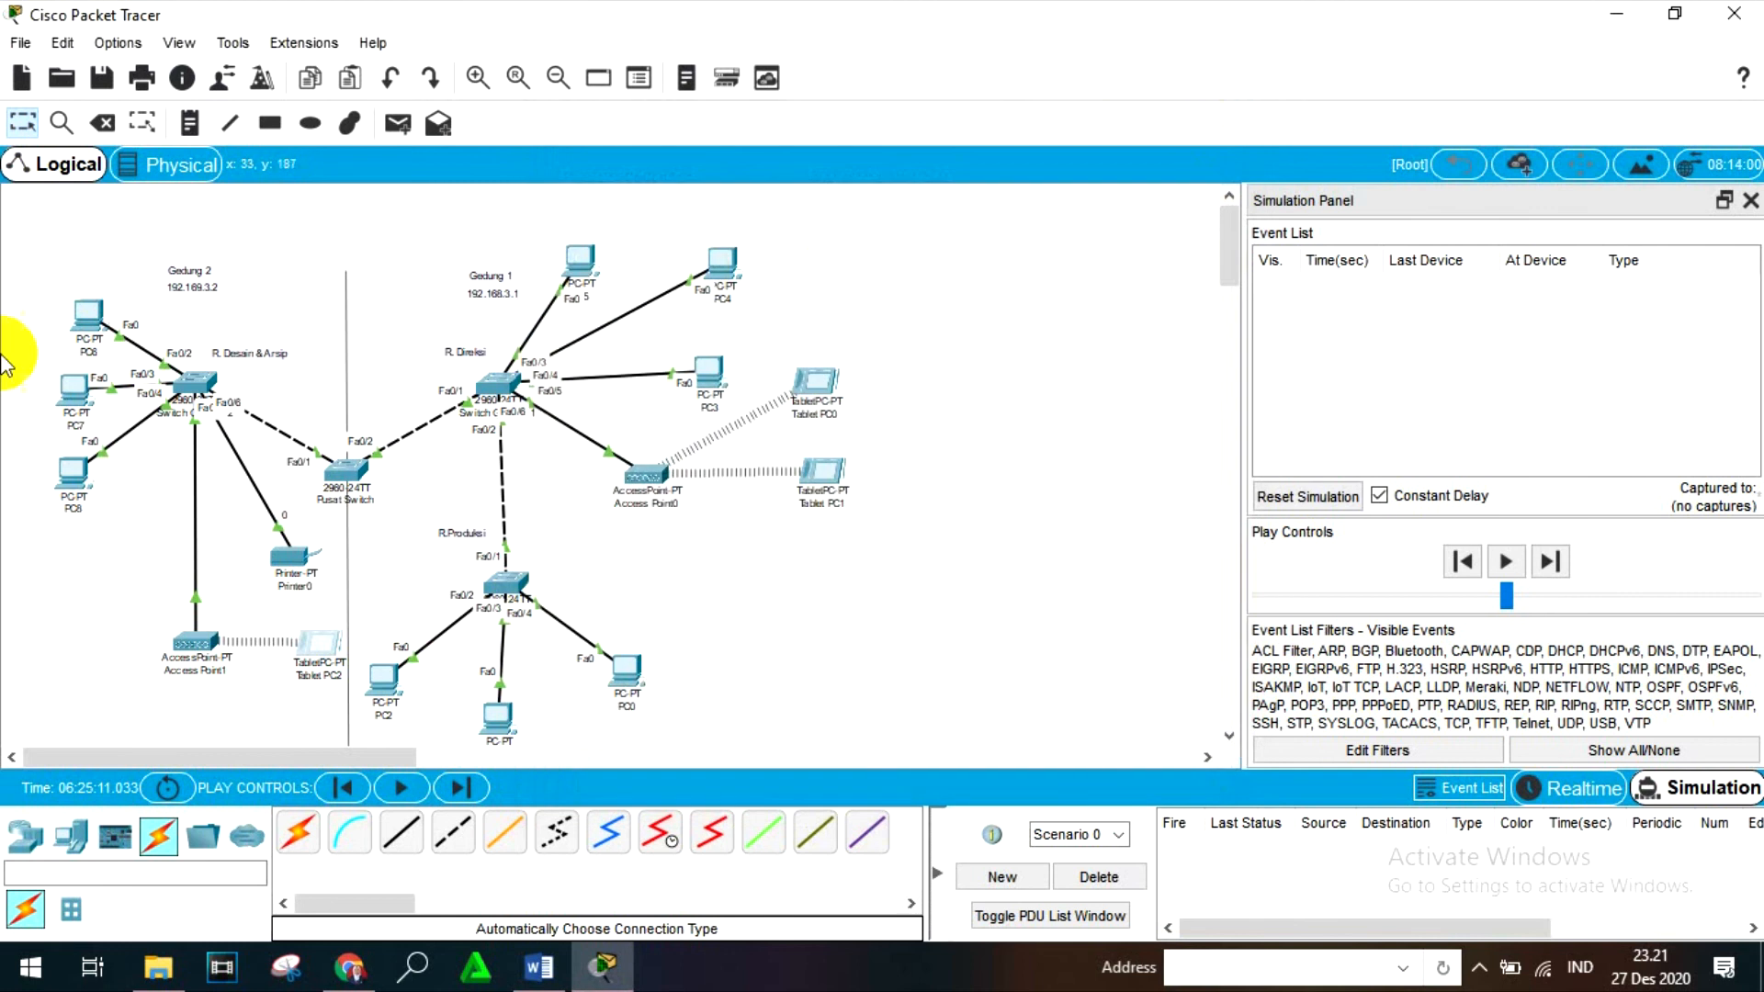
- Run ipconfig in PC6's Command Prompt, begin a ping command with 192.169, and close PC6 without running it
left_click(96, 324)
left_click(1102, 294)
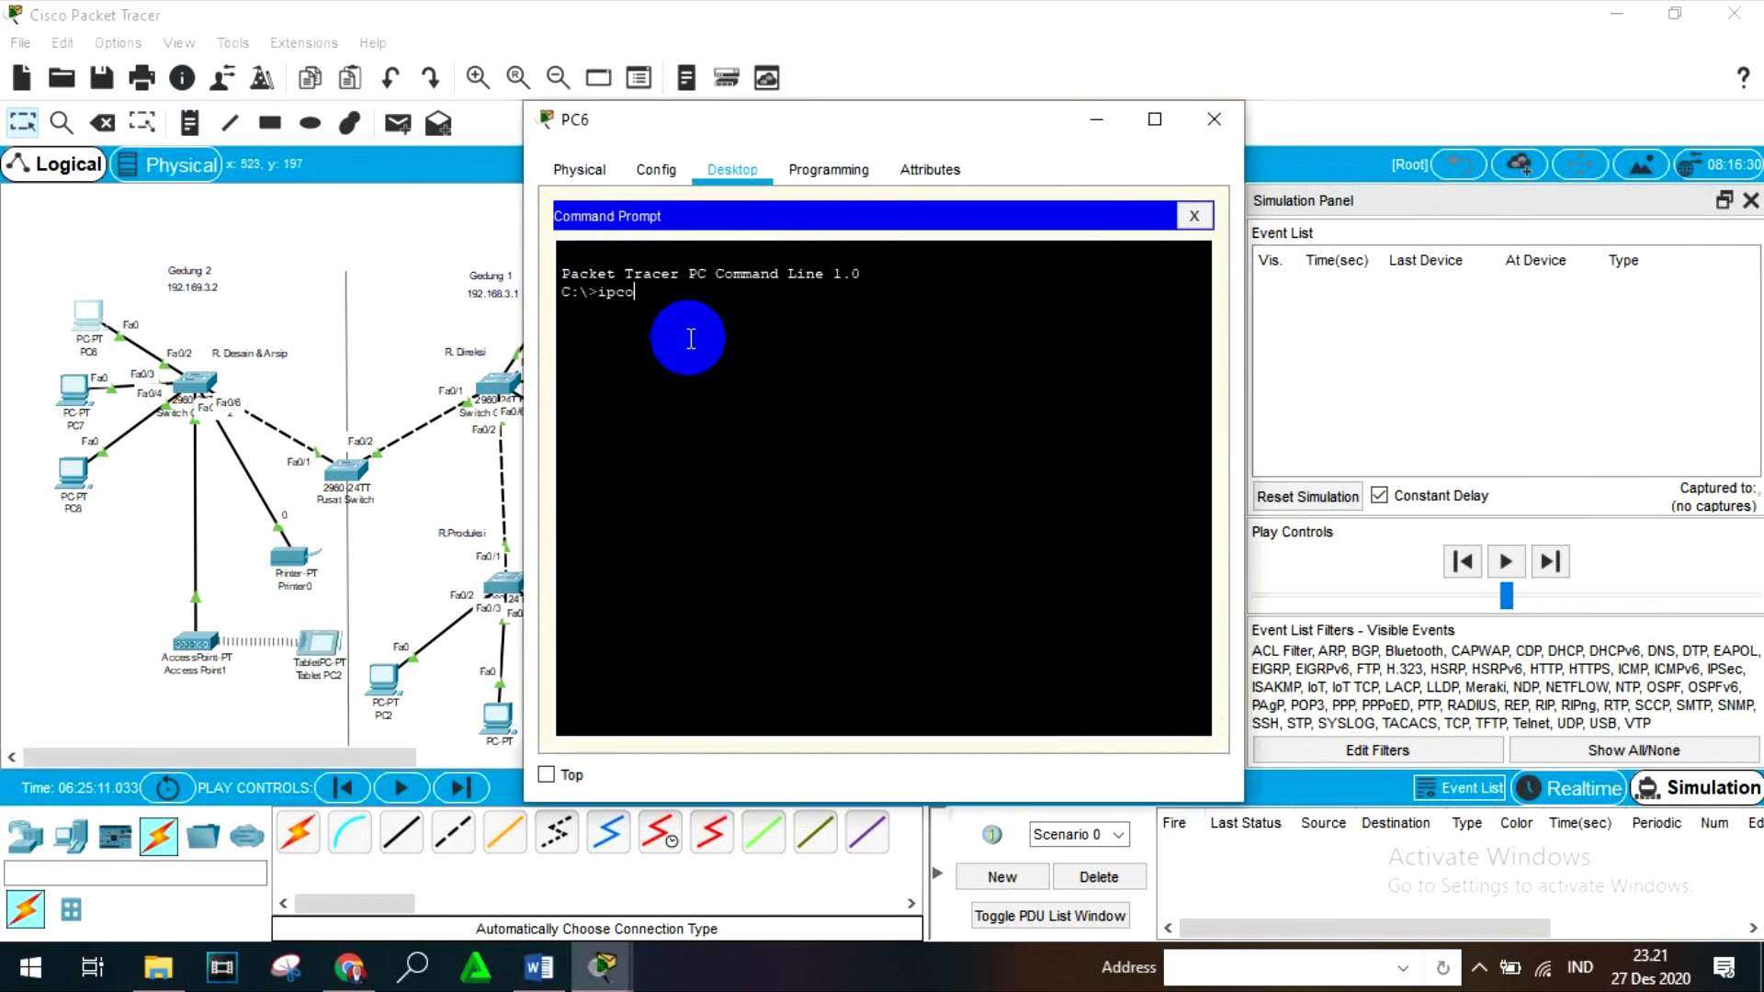
key("Return")
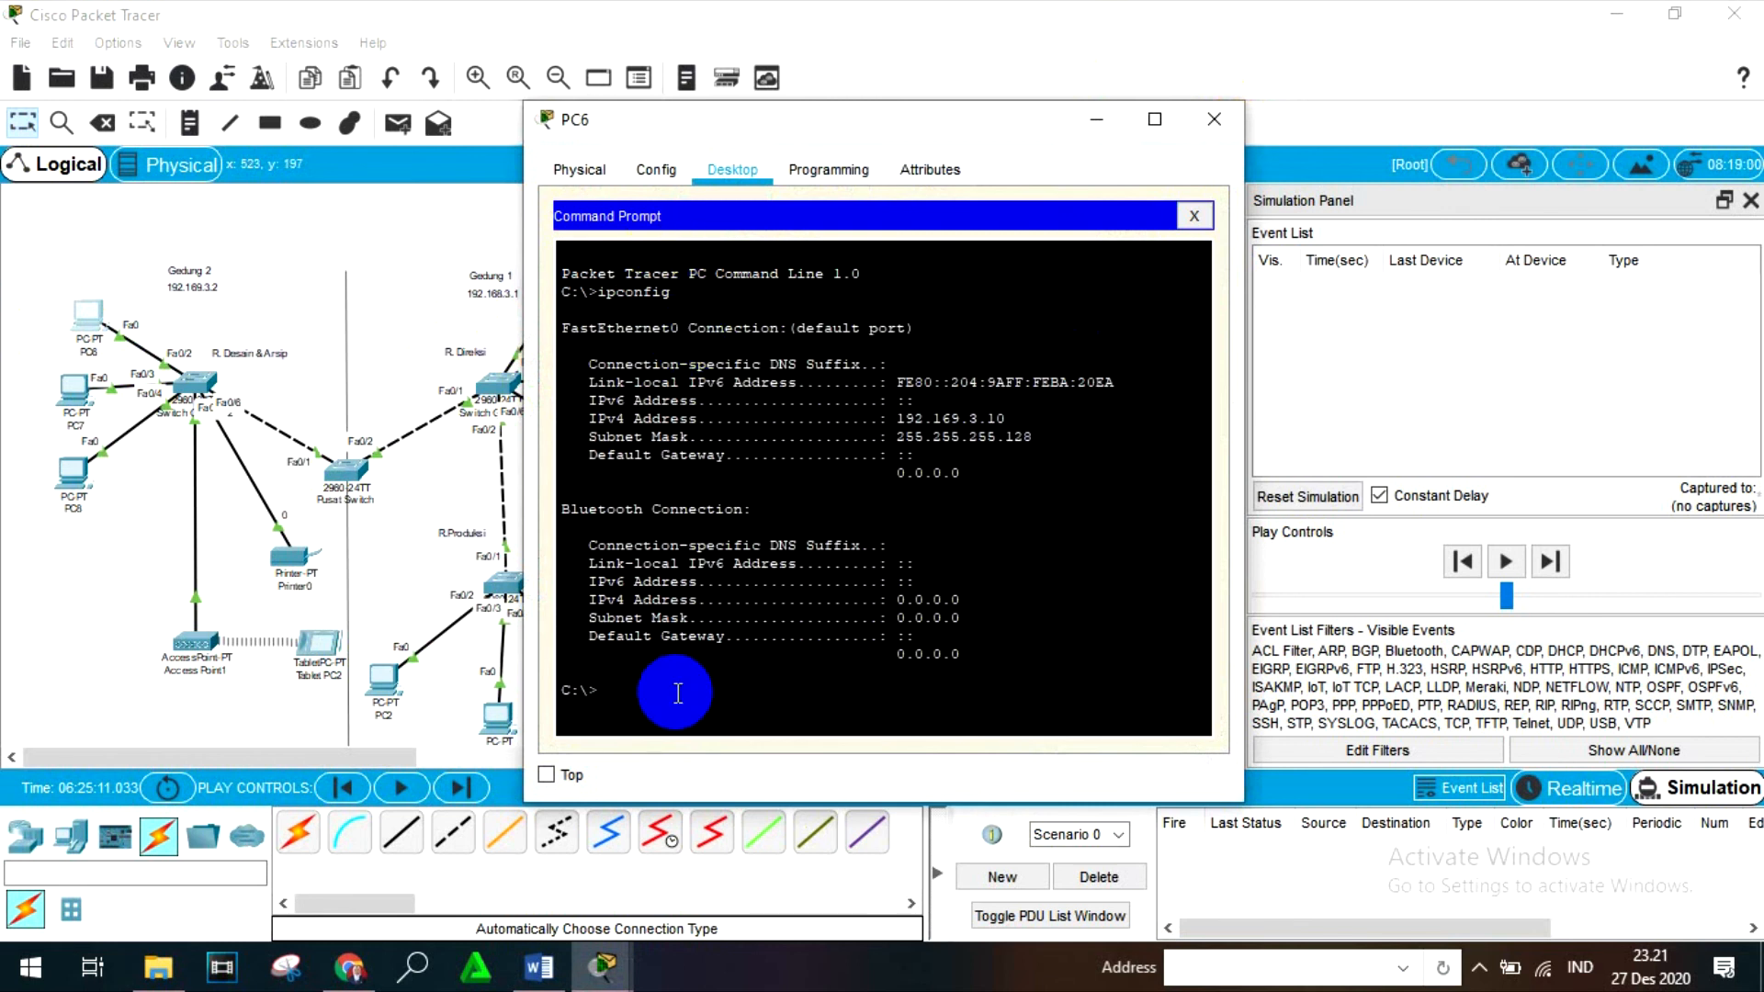
type("ping 192.168")
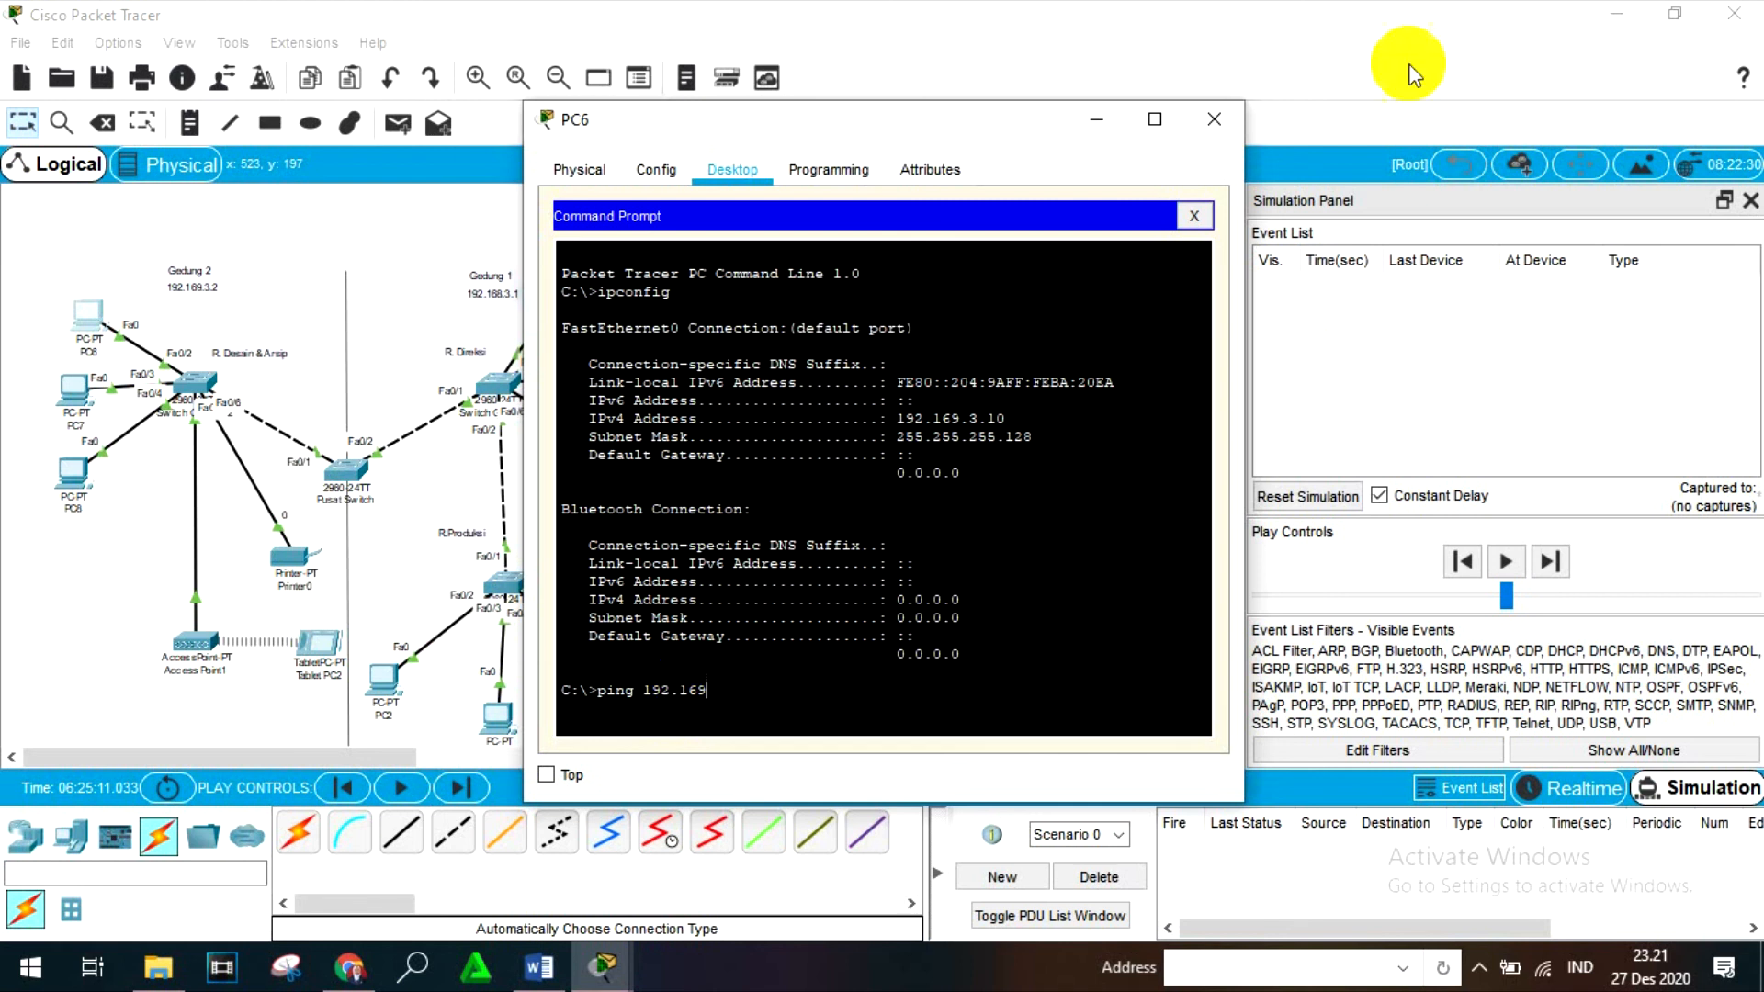
left_click(1211, 119)
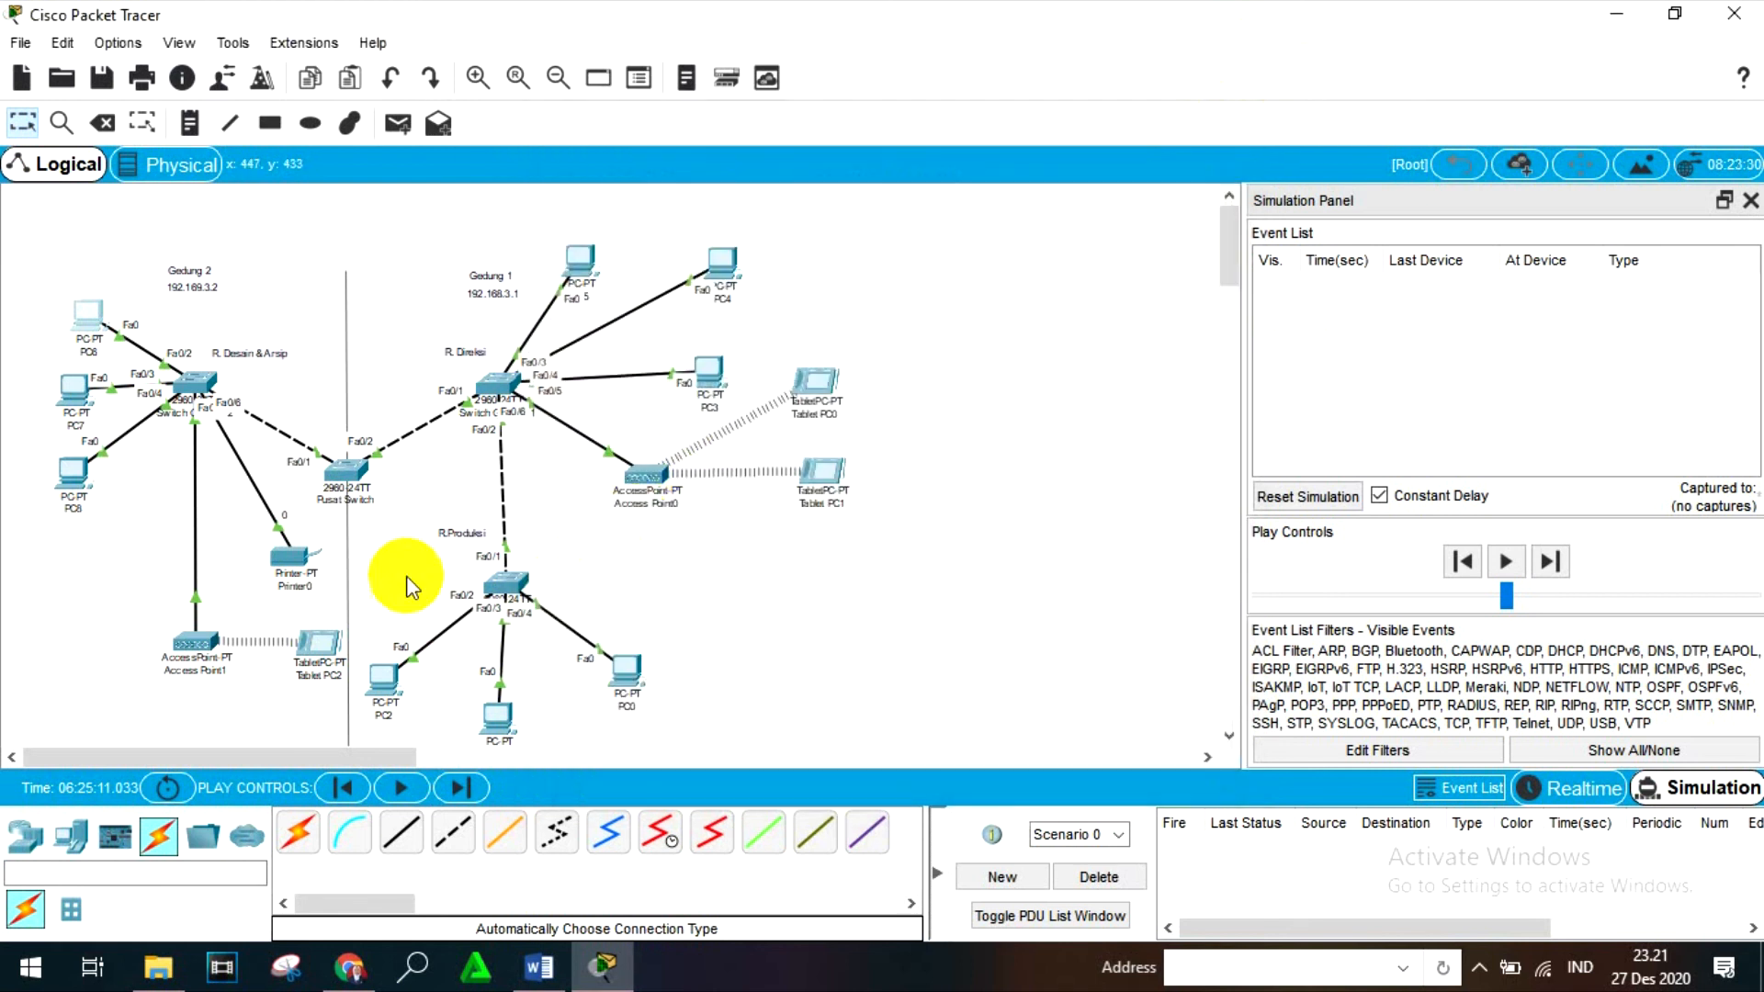
- Recheck the wireless IPv4 address in Tablet PC2's ipconfig output, and close the tablet
left_click(319, 643)
left_click(976, 295)
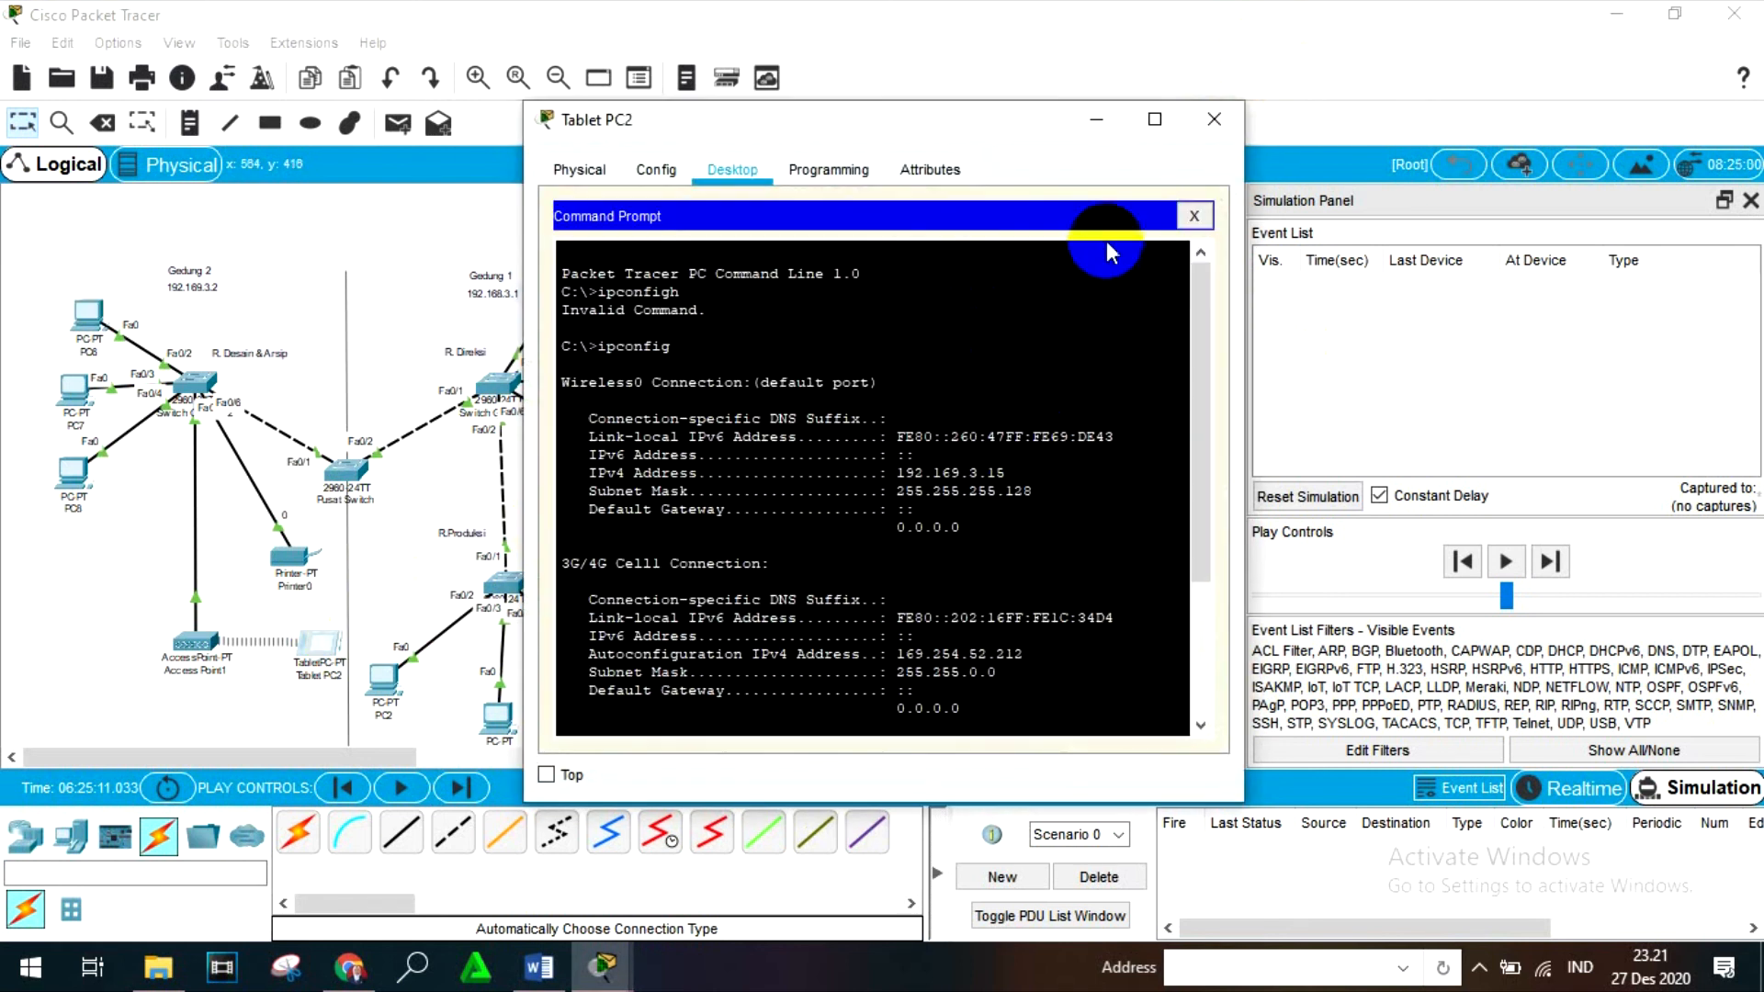
left_click(1211, 120)
- Complete and run the ping to 192.169.3.15 in PC6's Command Prompt, and examine the output for replies
left_click(69, 332)
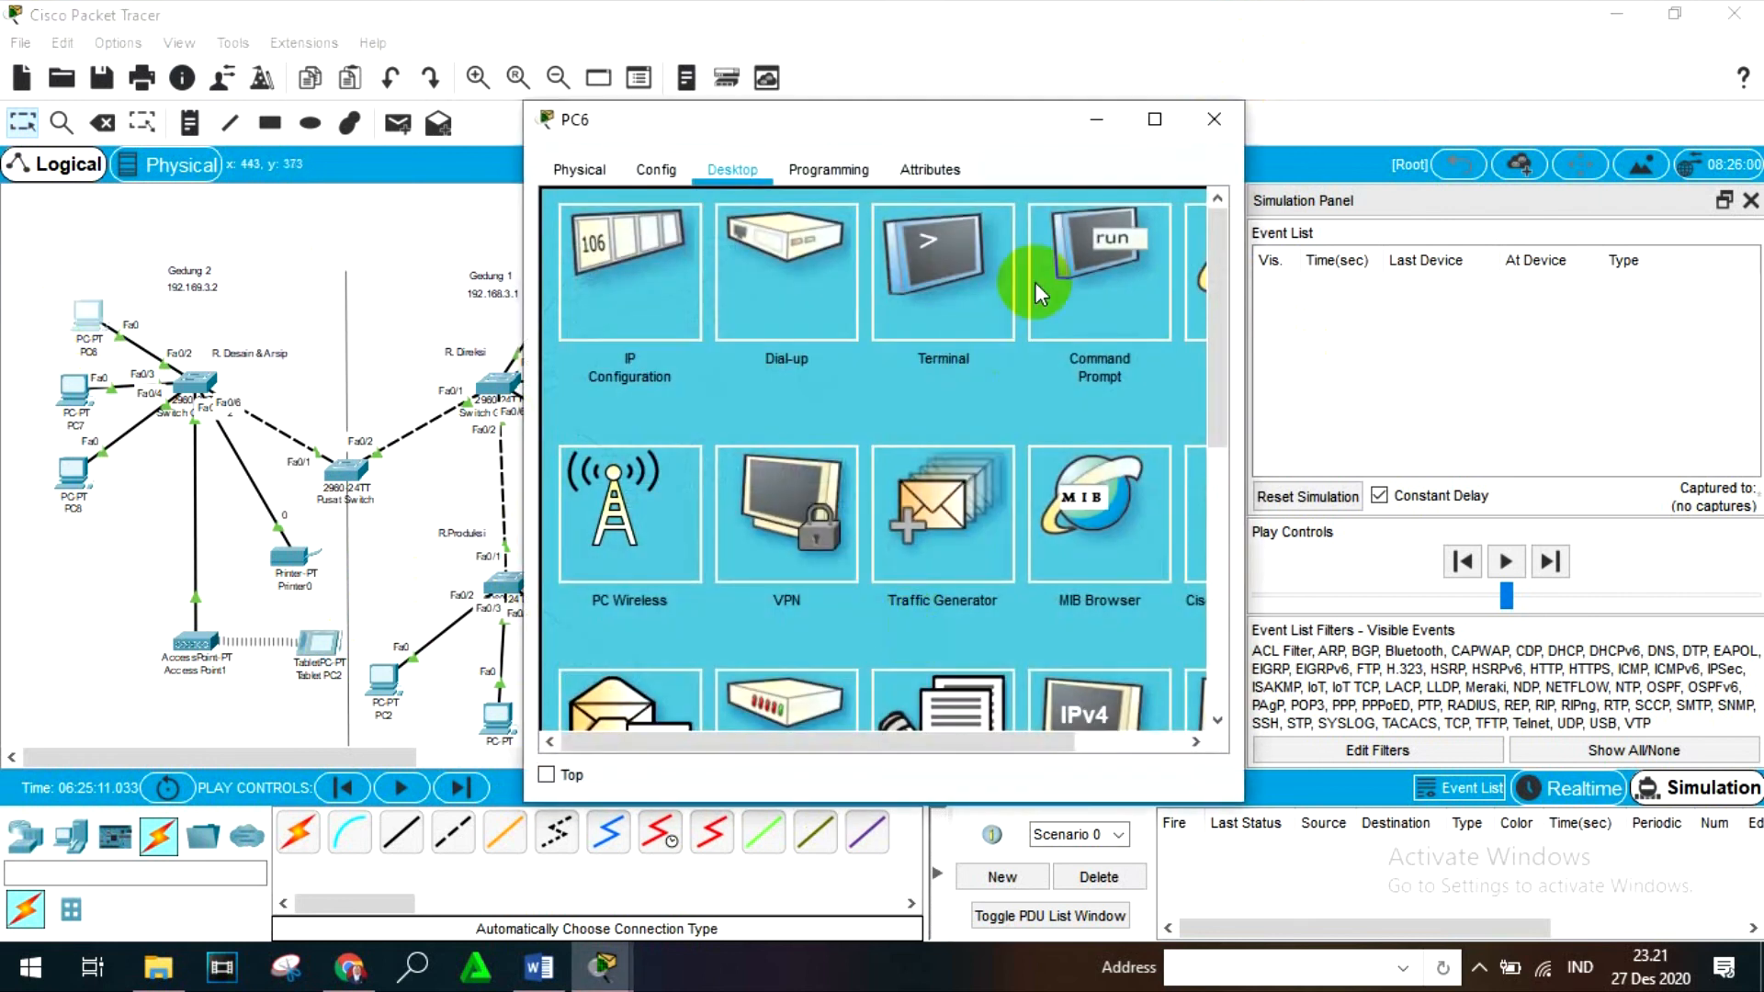
left_click(1035, 281)
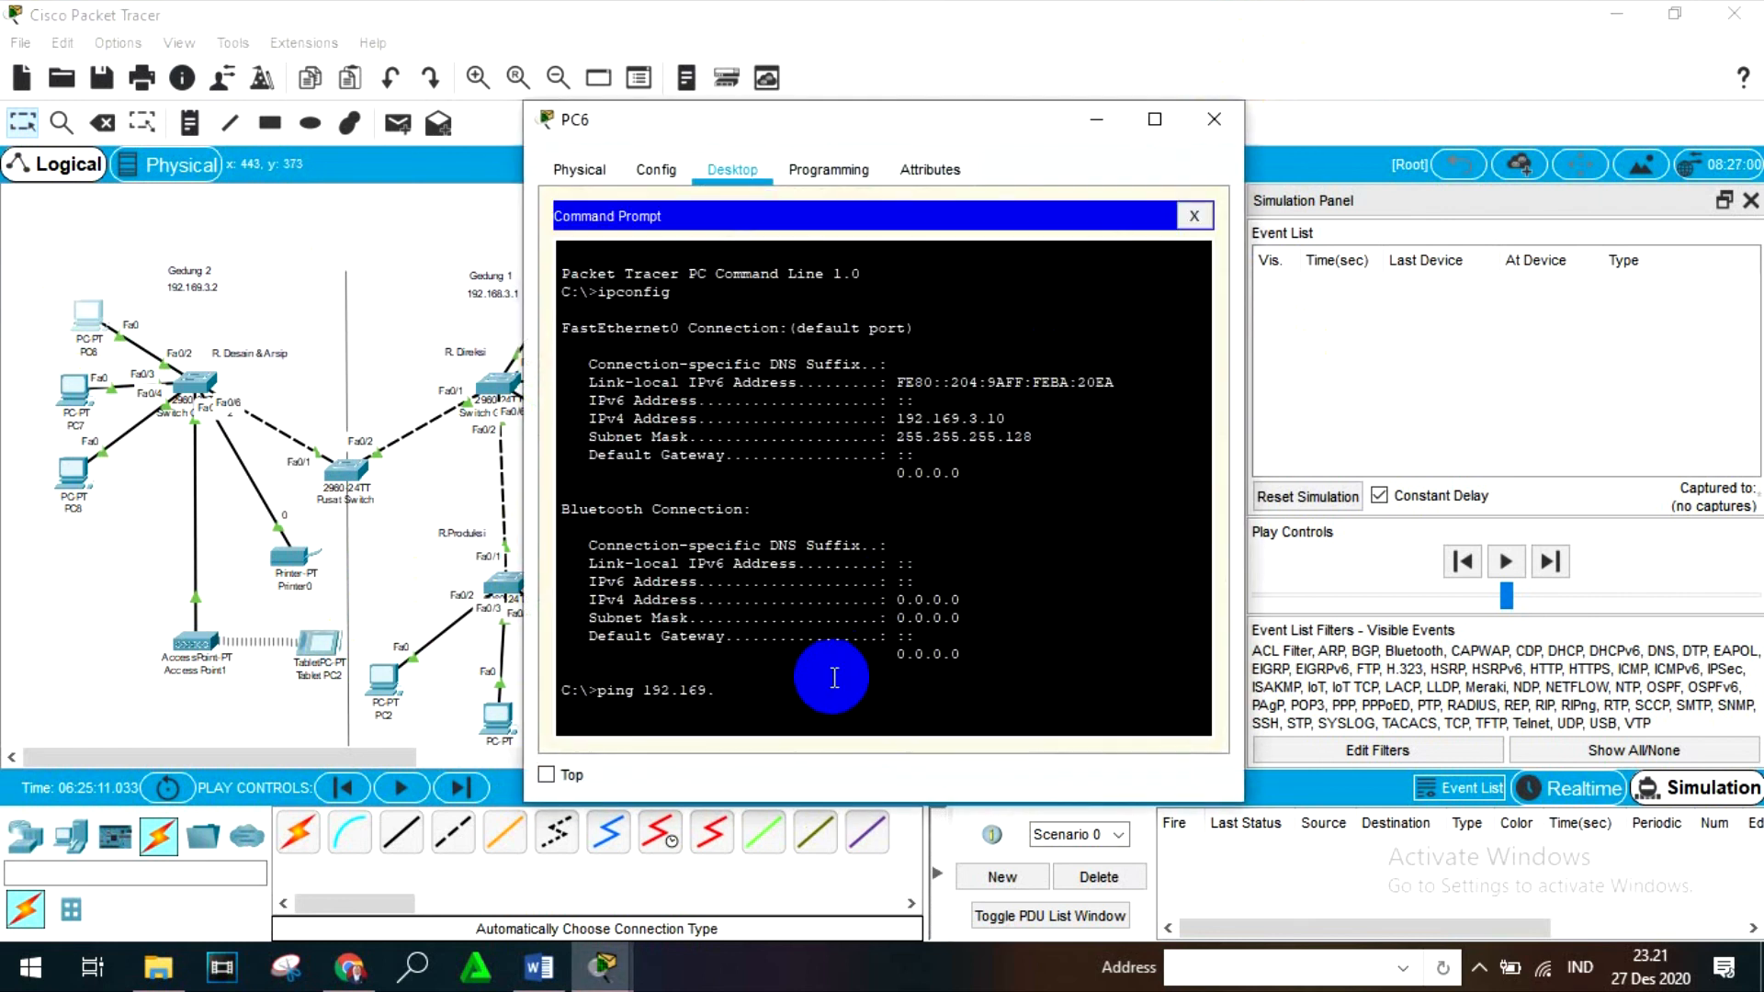
type("3.15")
key("Return")
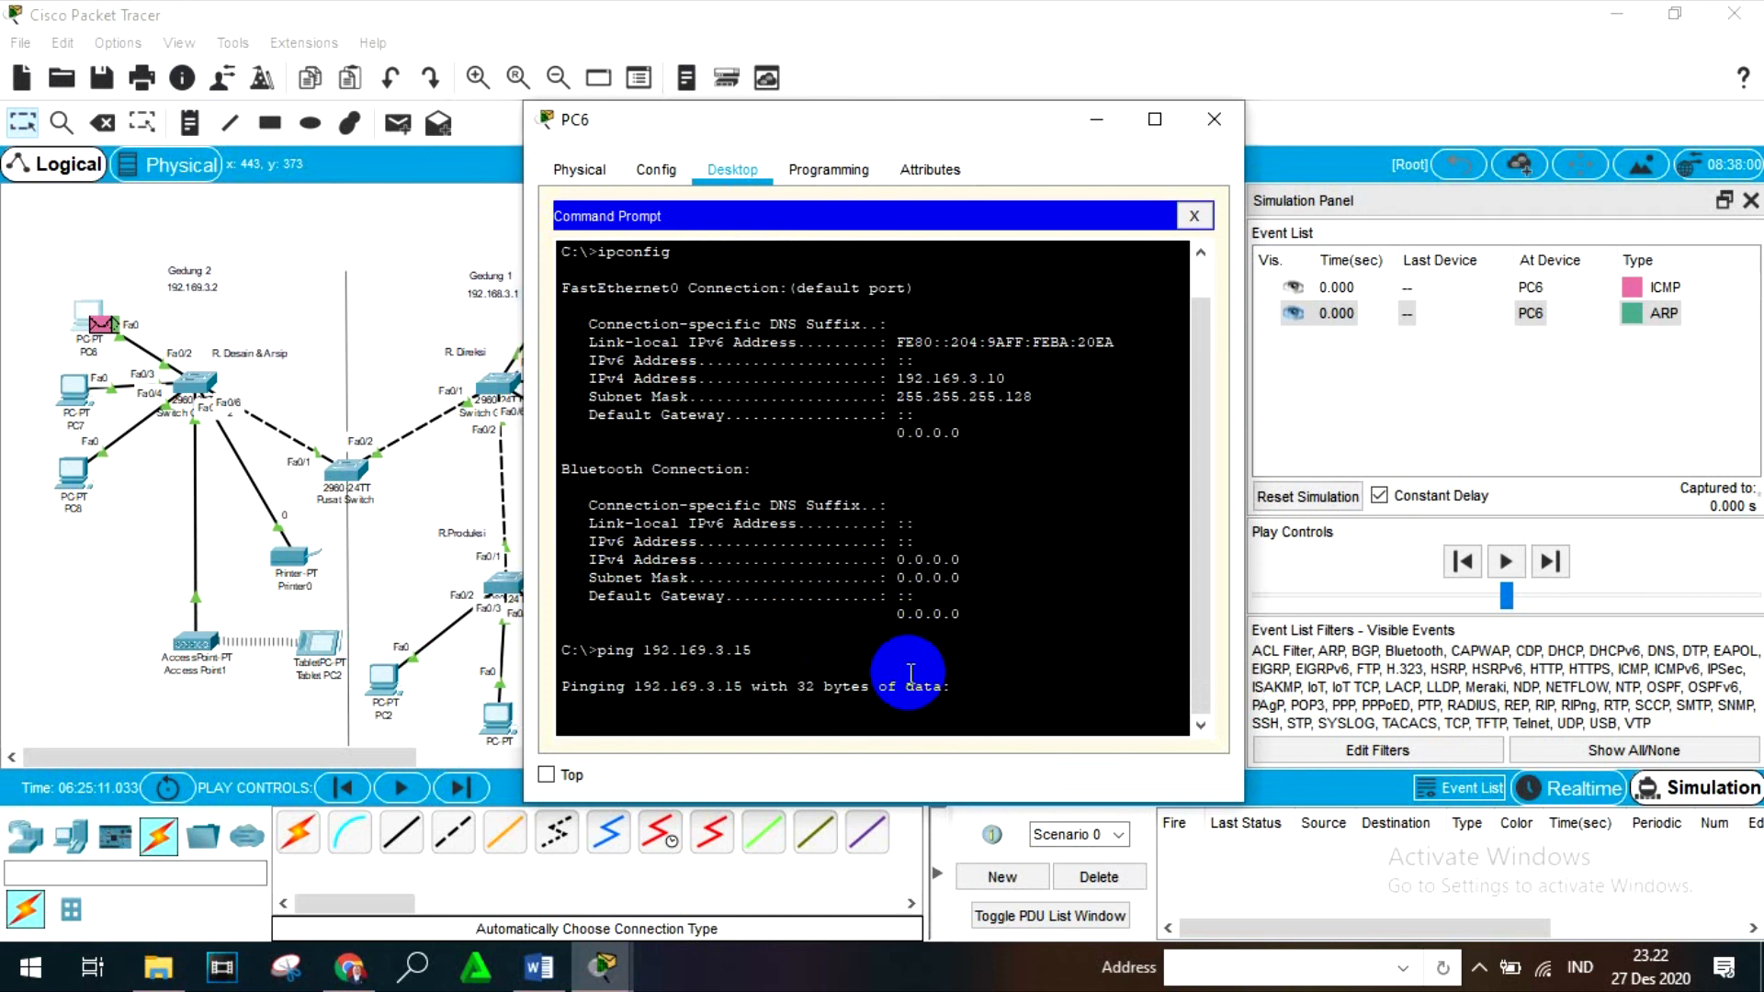
scroll(911, 673, "up", 1)
scroll(910, 676, "down", 1)
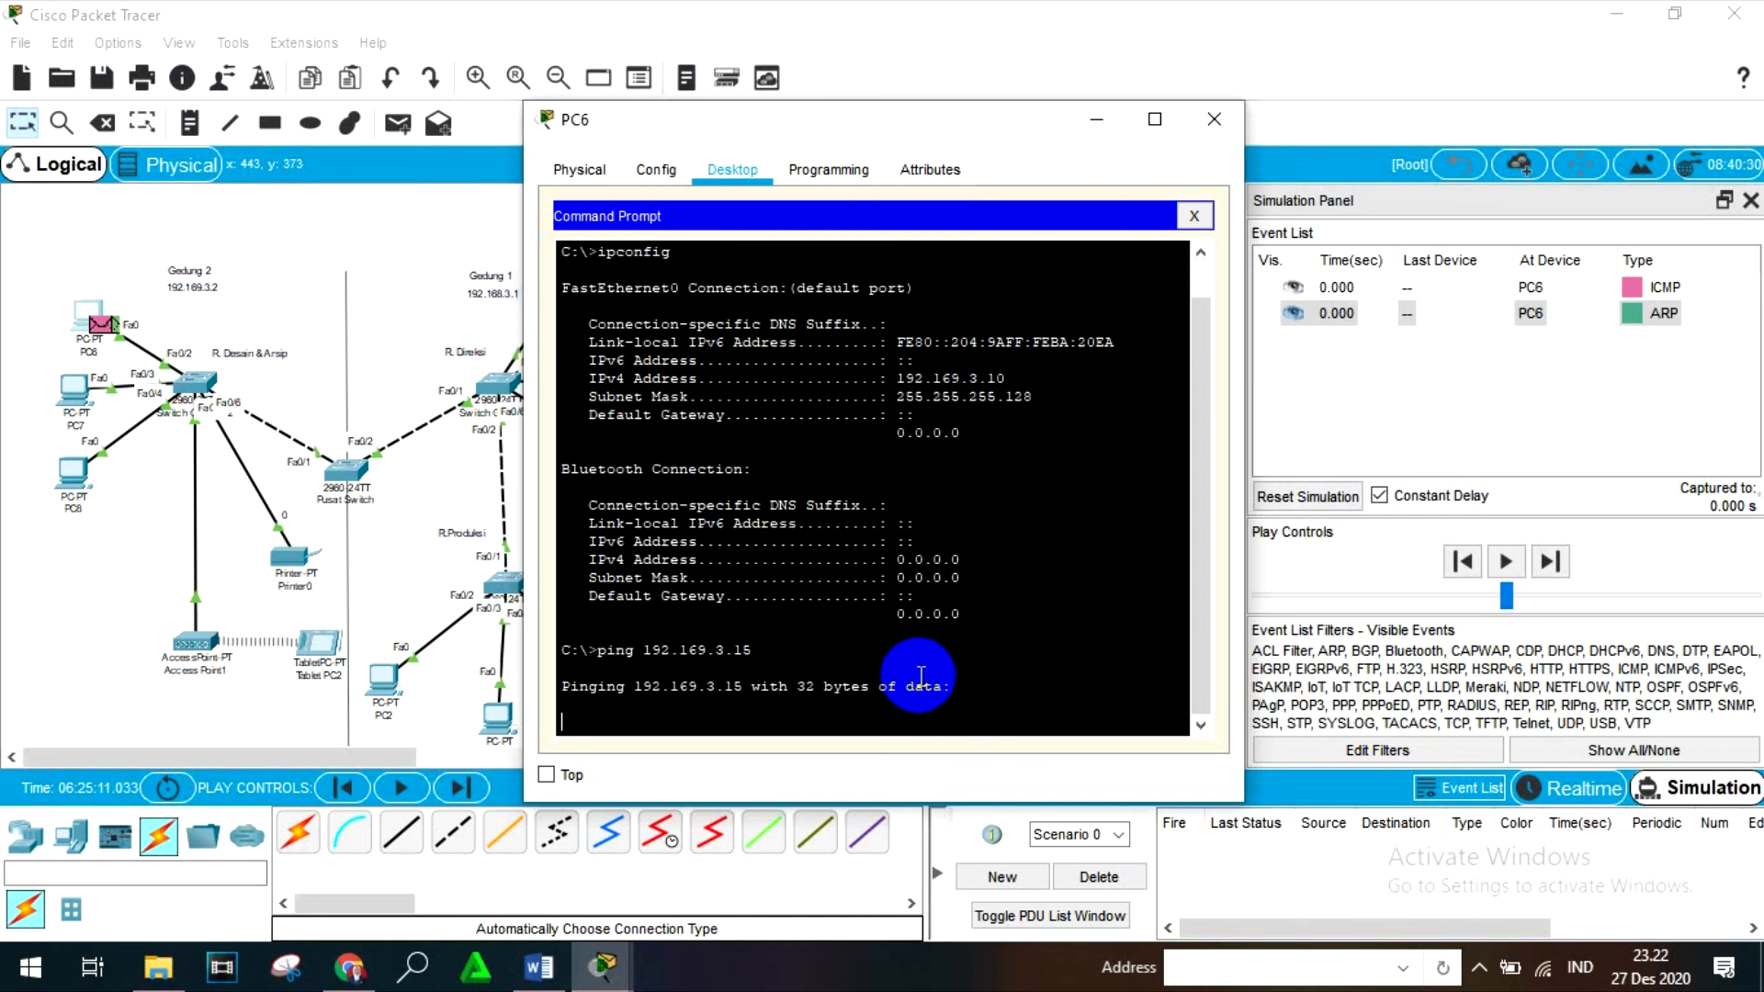
scroll(923, 676, "up", 1)
scroll(937, 675, "down", 1)
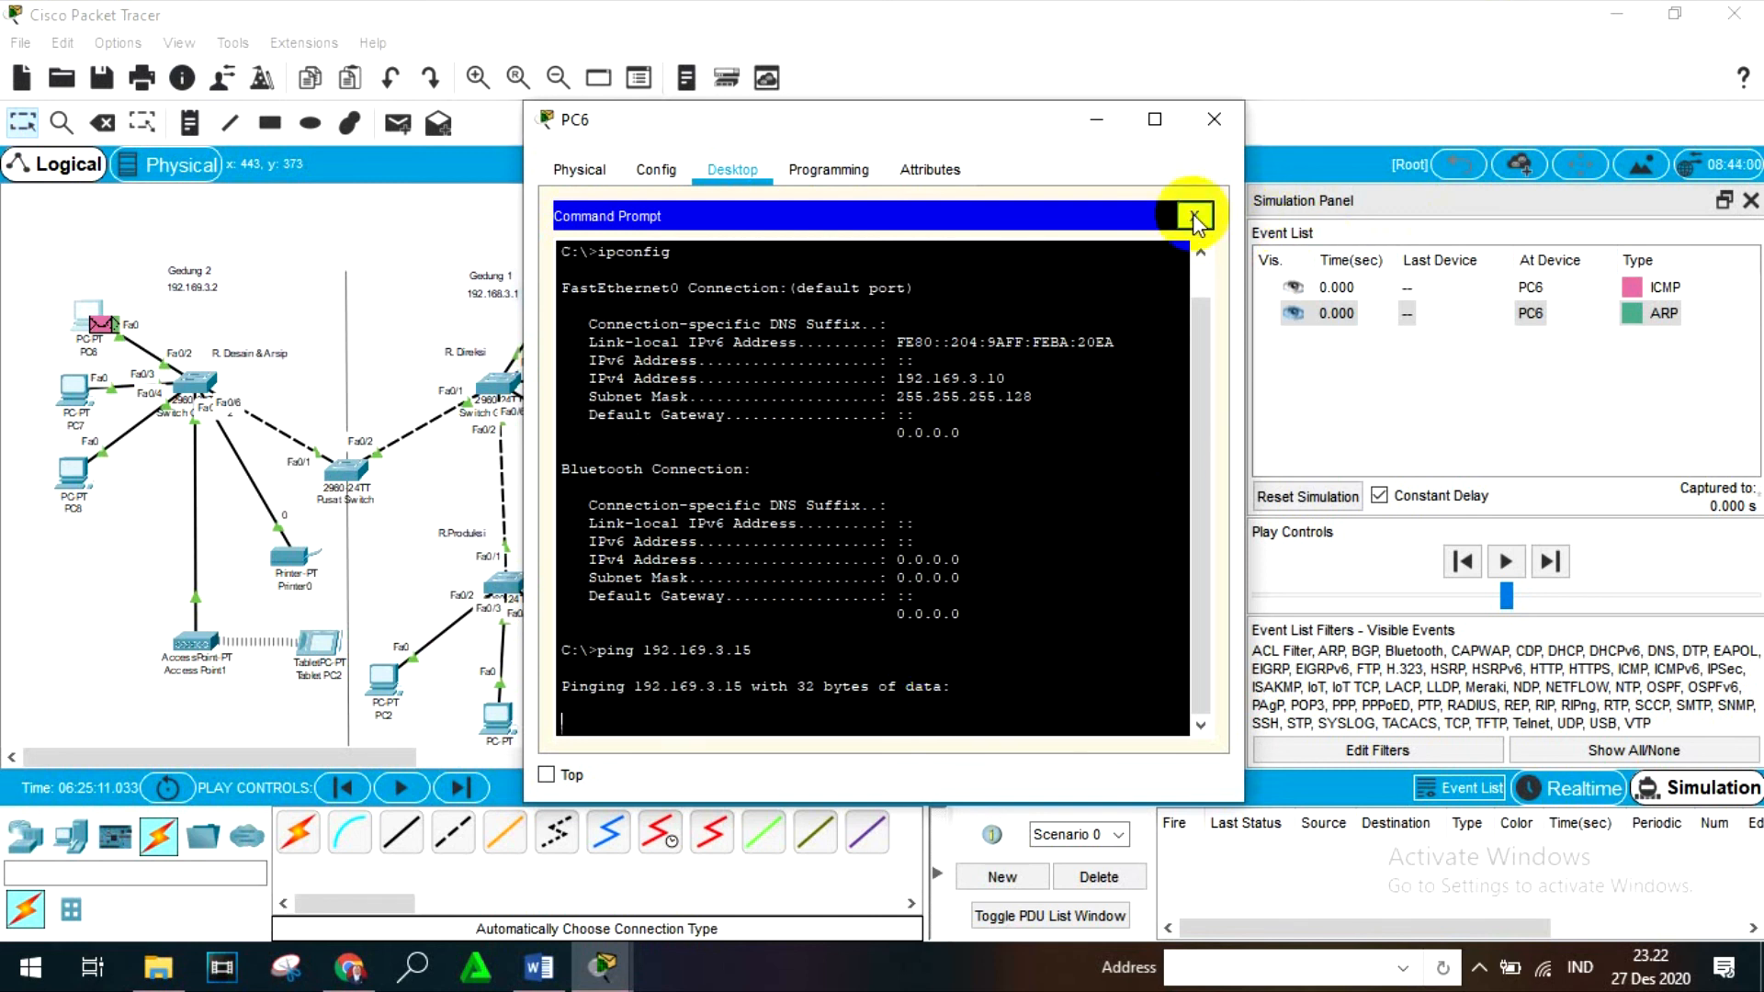
scroll(873, 574, "up", 1)
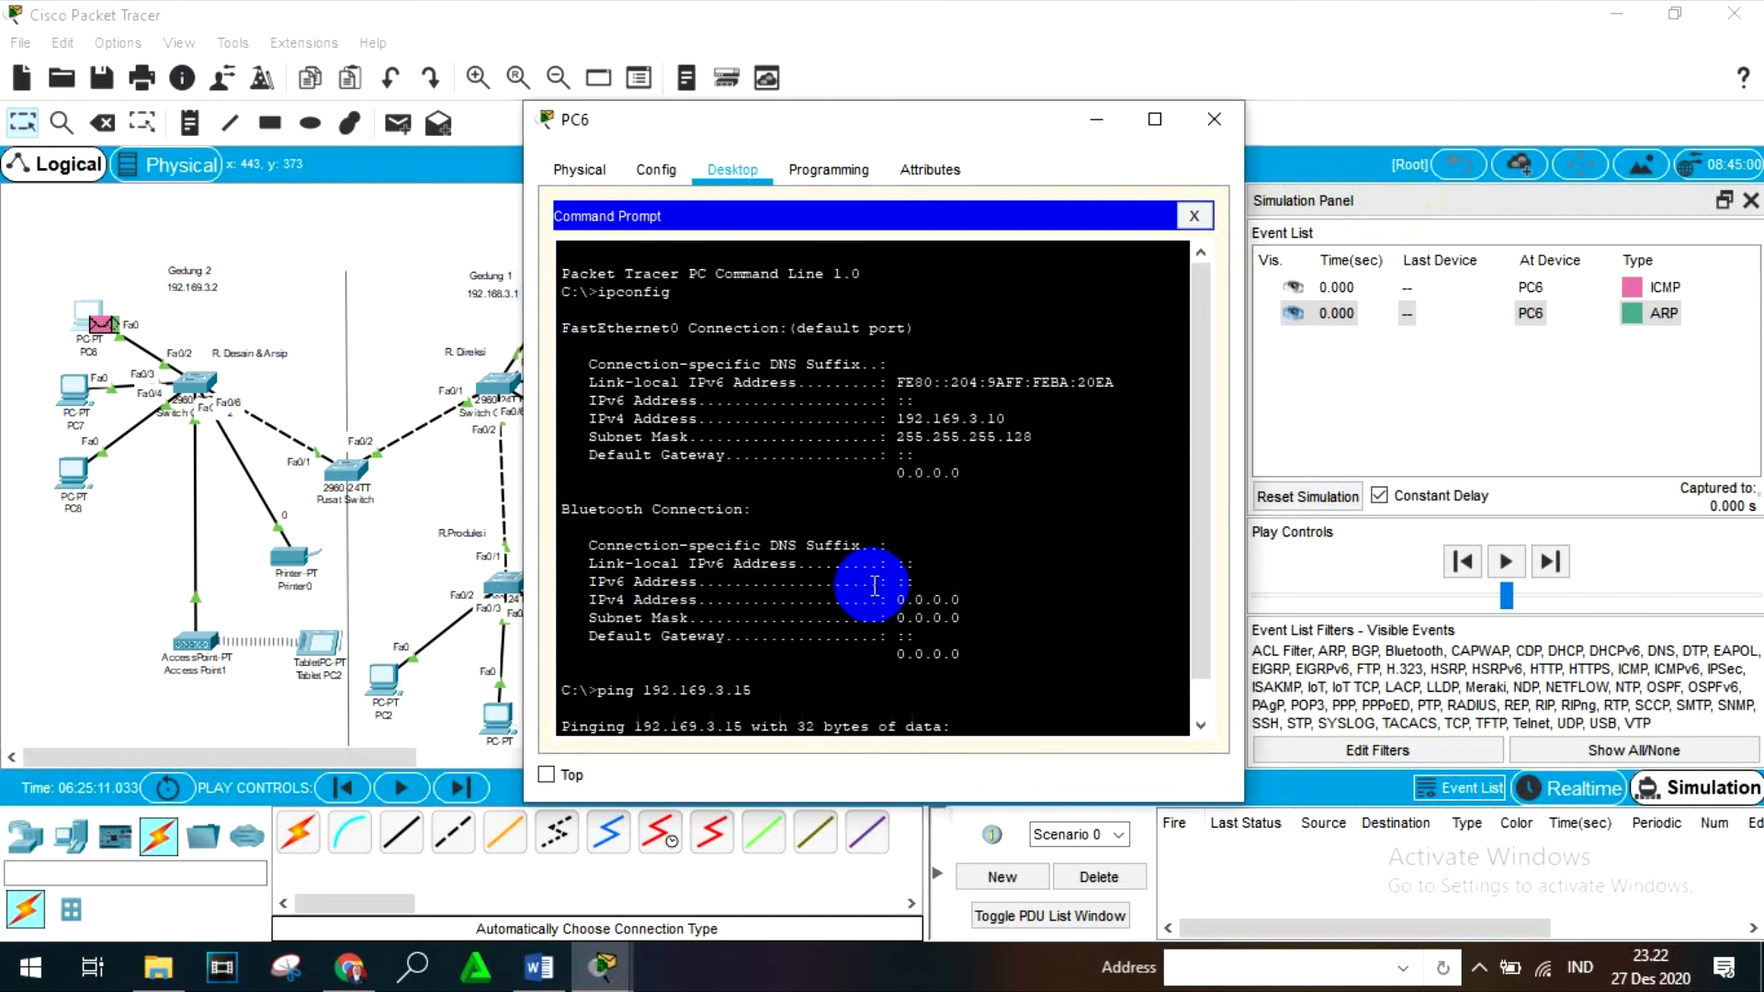
scroll(1031, 481, "down", 1)
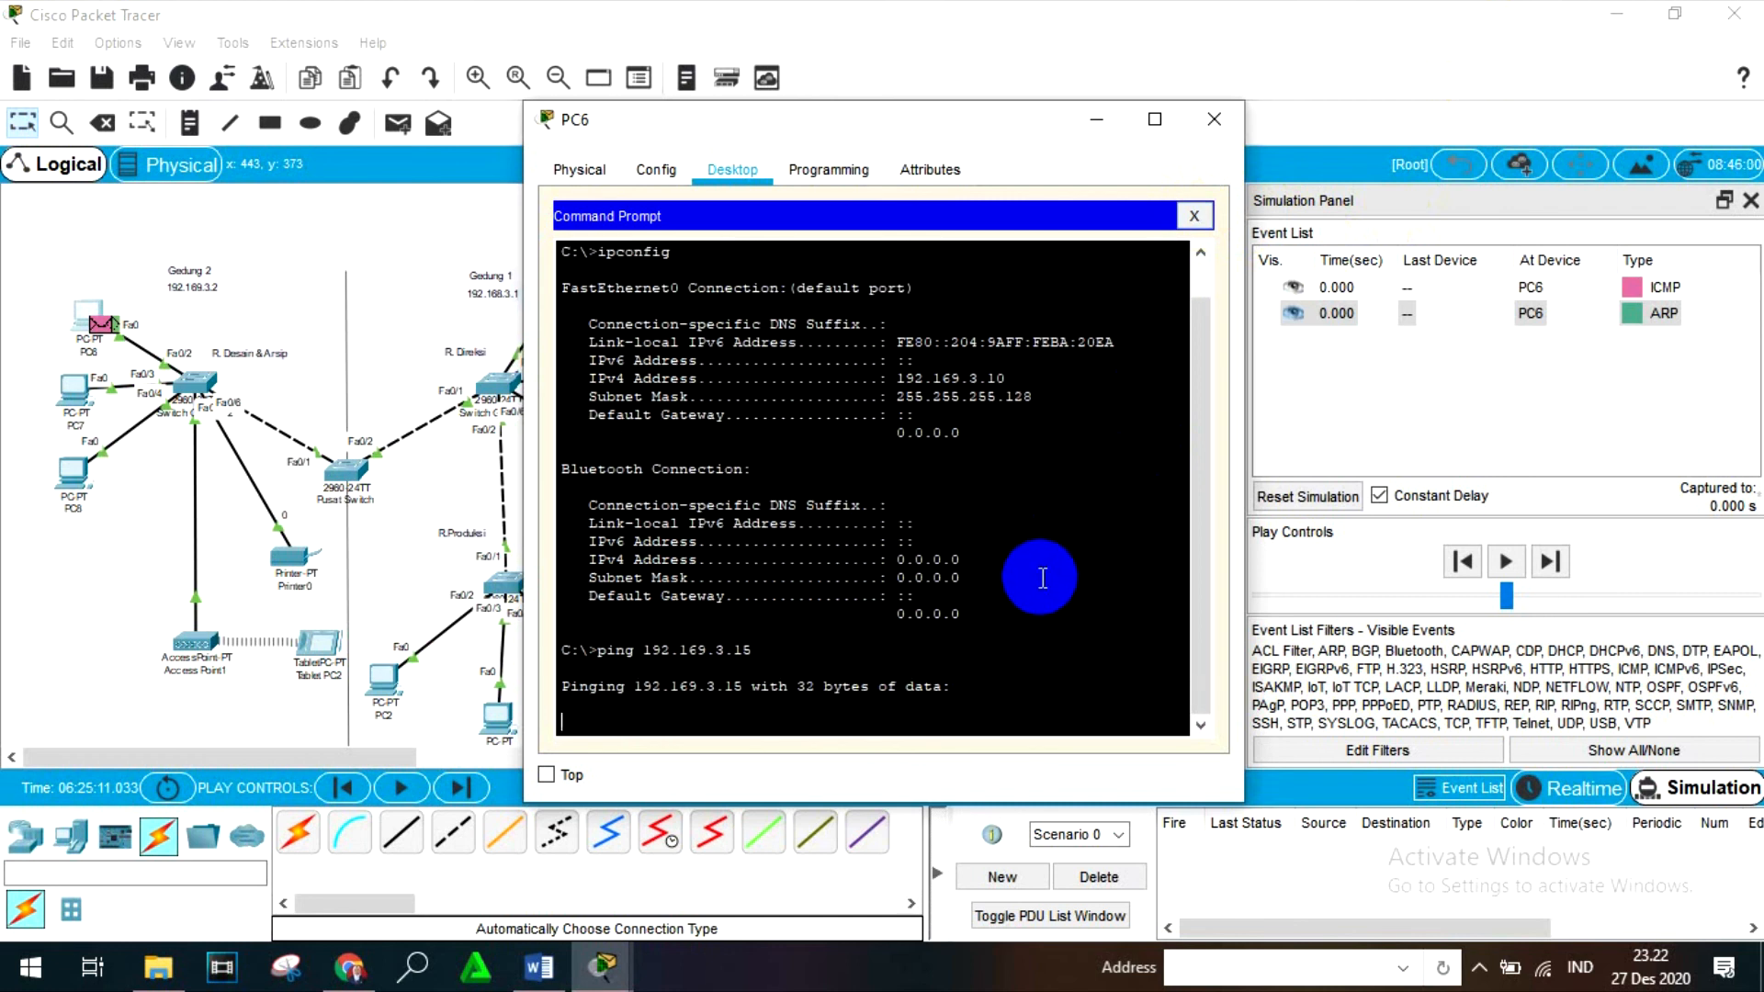
- Close PC6 and the Simulation Panel, and return to Realtime mode
left_click(1193, 216)
left_click(1214, 120)
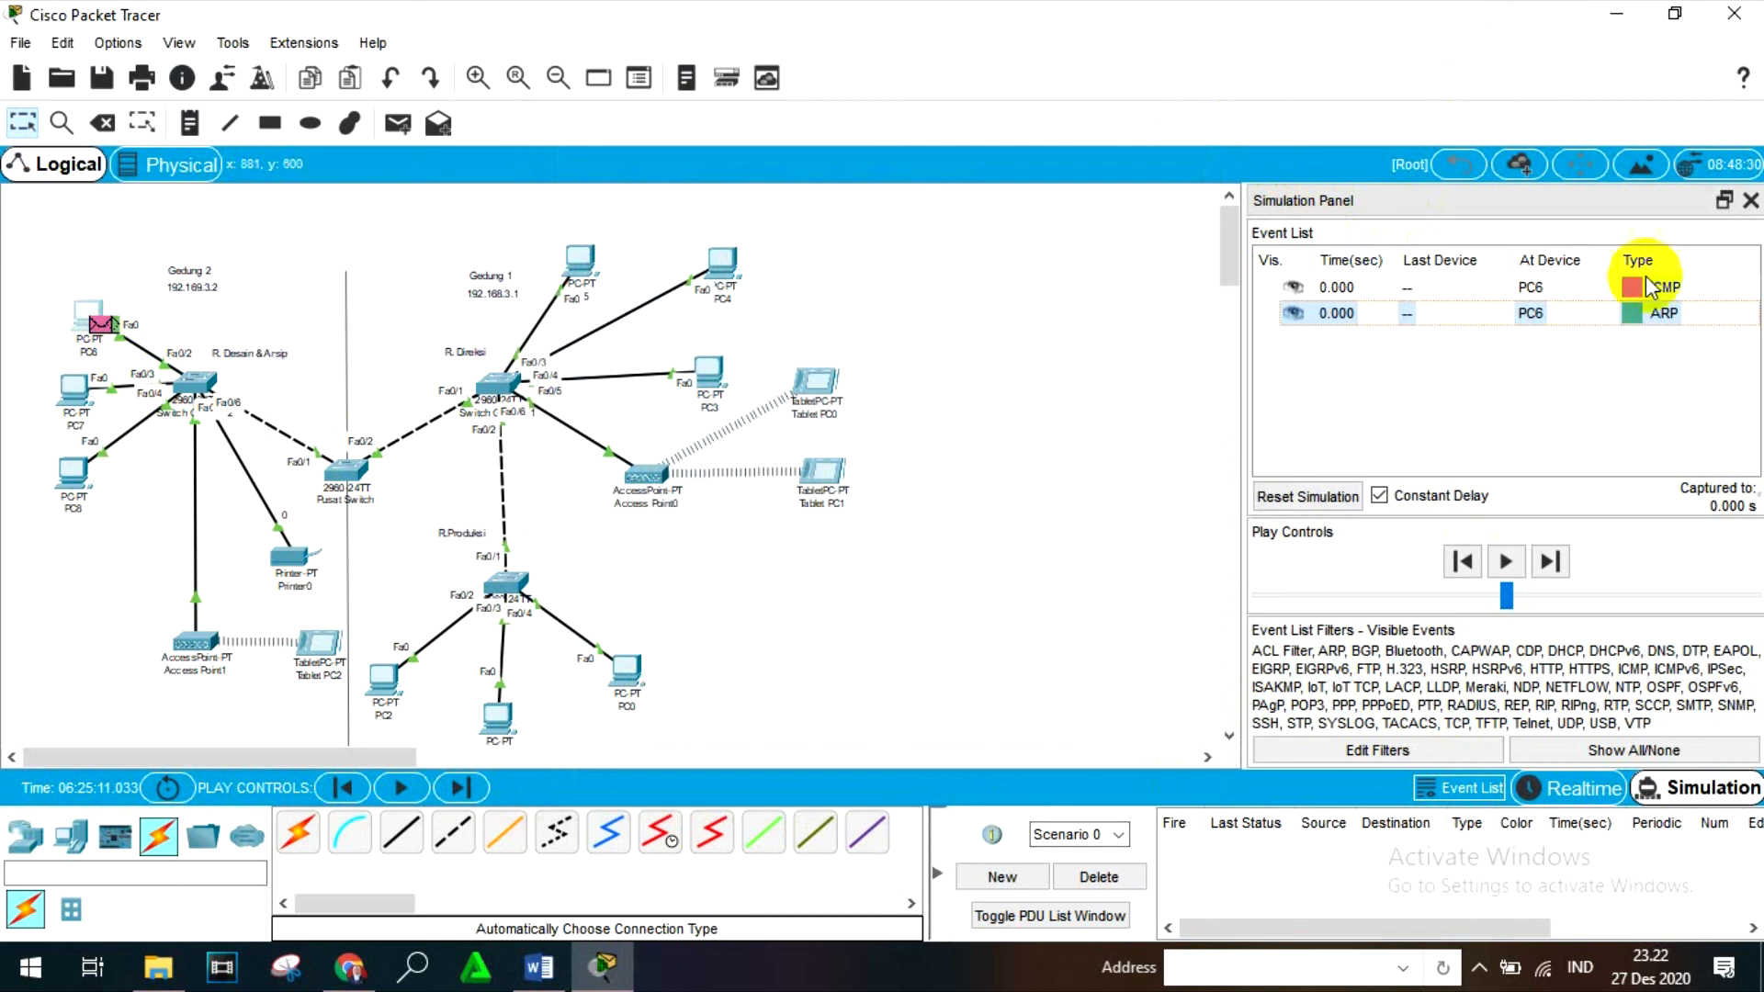
left_click(1750, 200)
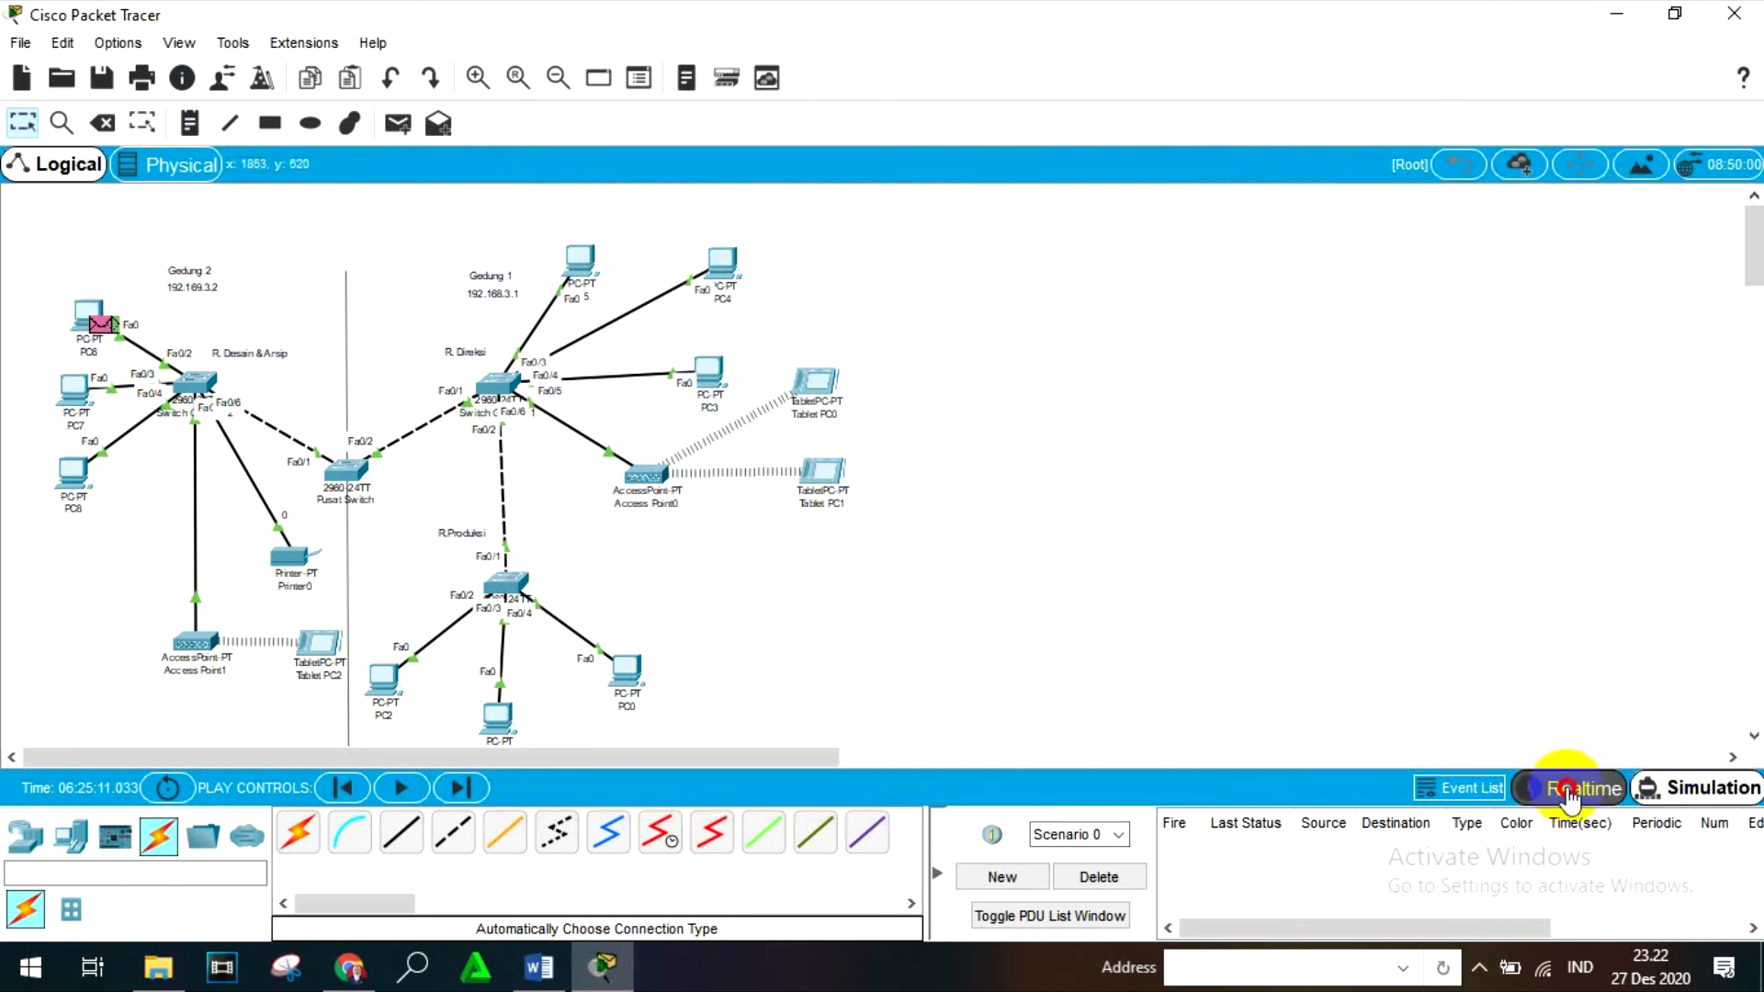
left_click(1571, 787)
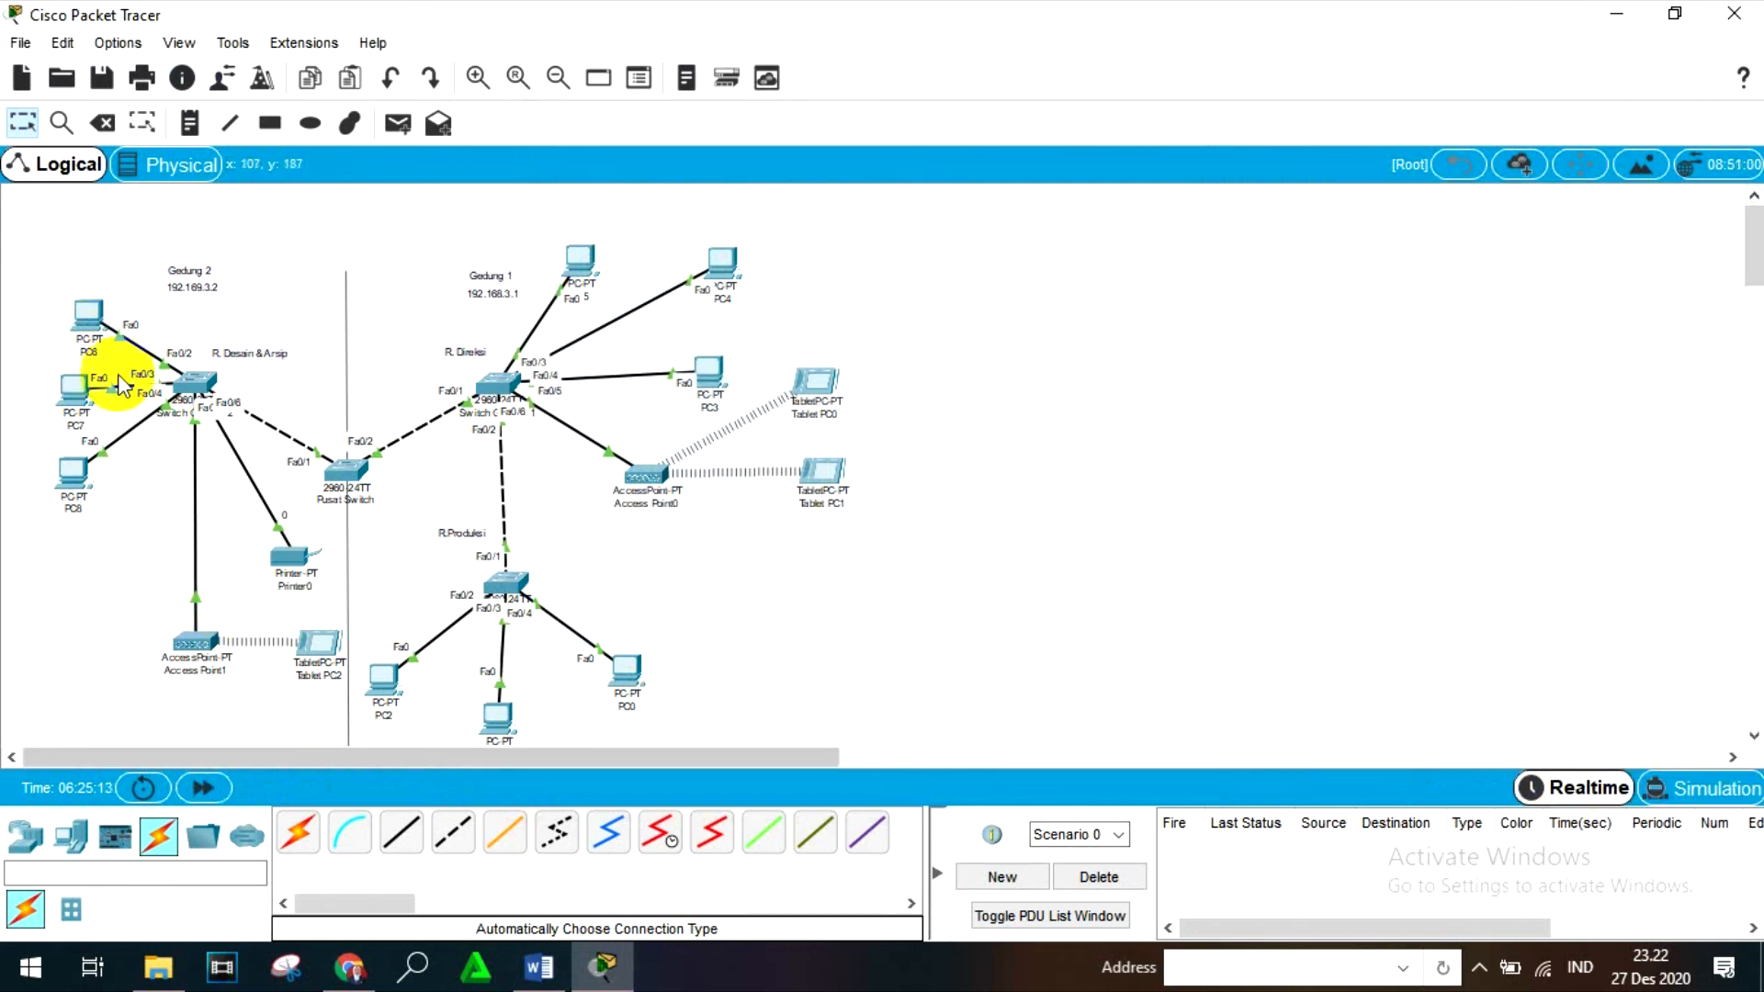
- Reopen PC6's Command Prompt and examine the replies and statistics of the ping to 192.169.3.15
left_click(76, 337)
left_click(1110, 293)
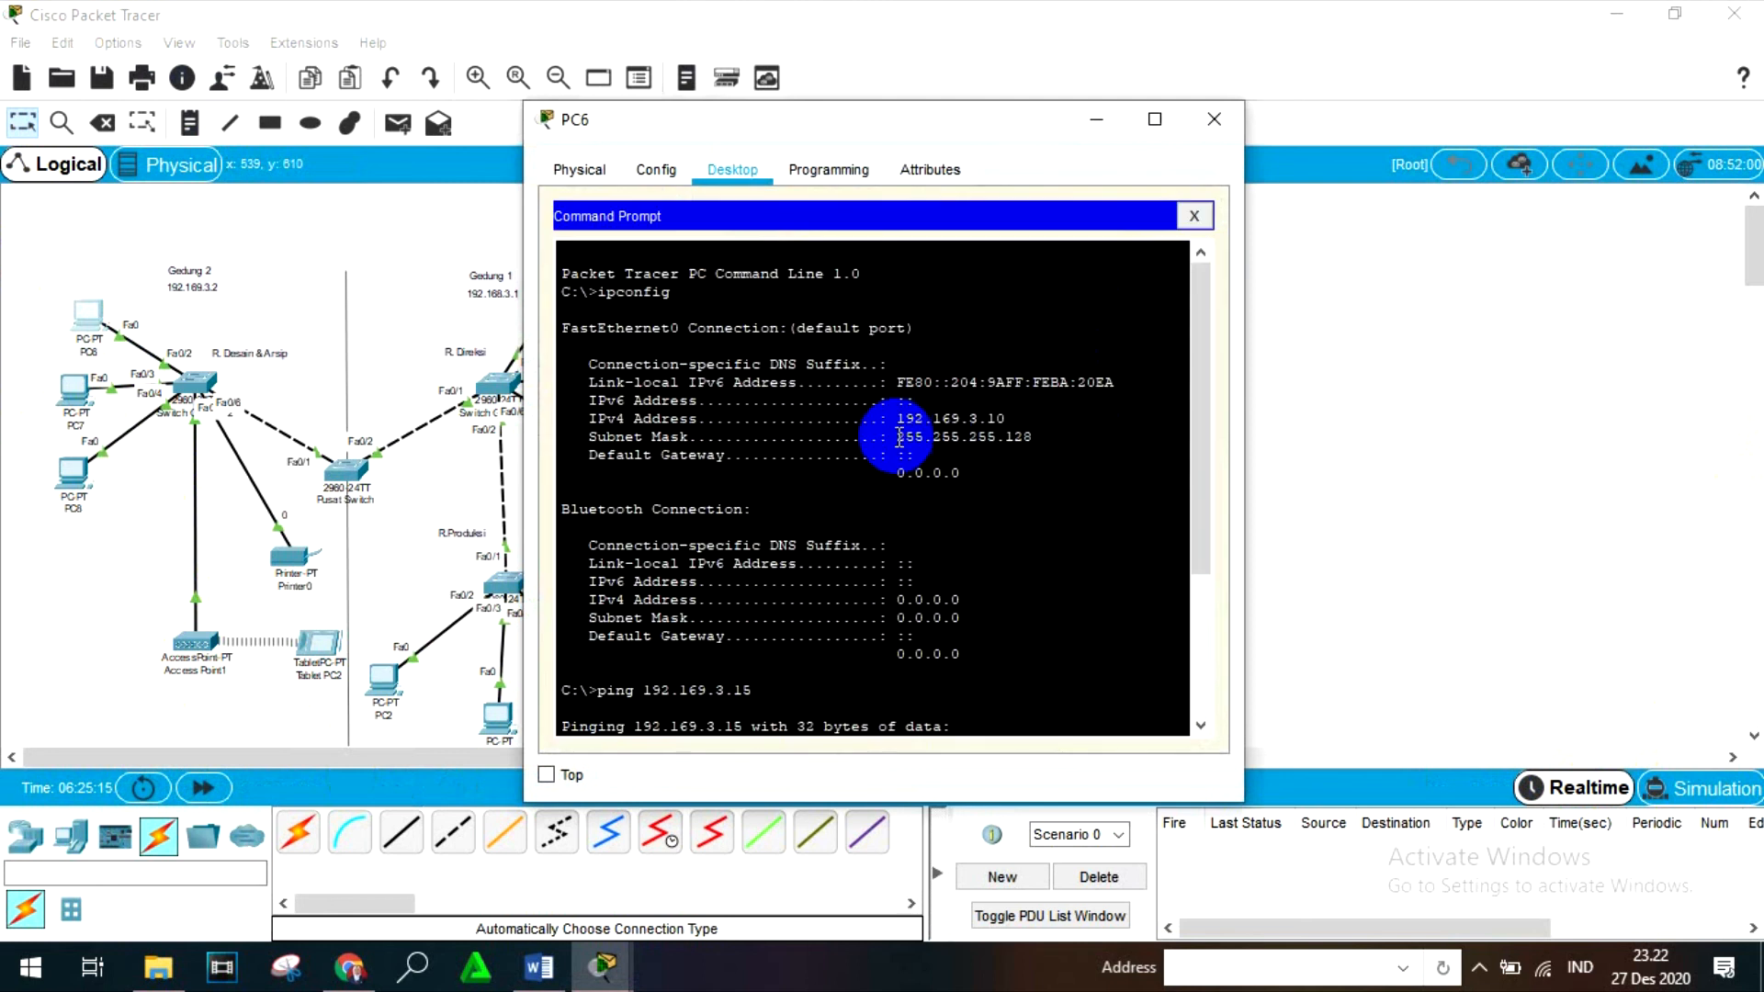
scroll(866, 433, "down", 5)
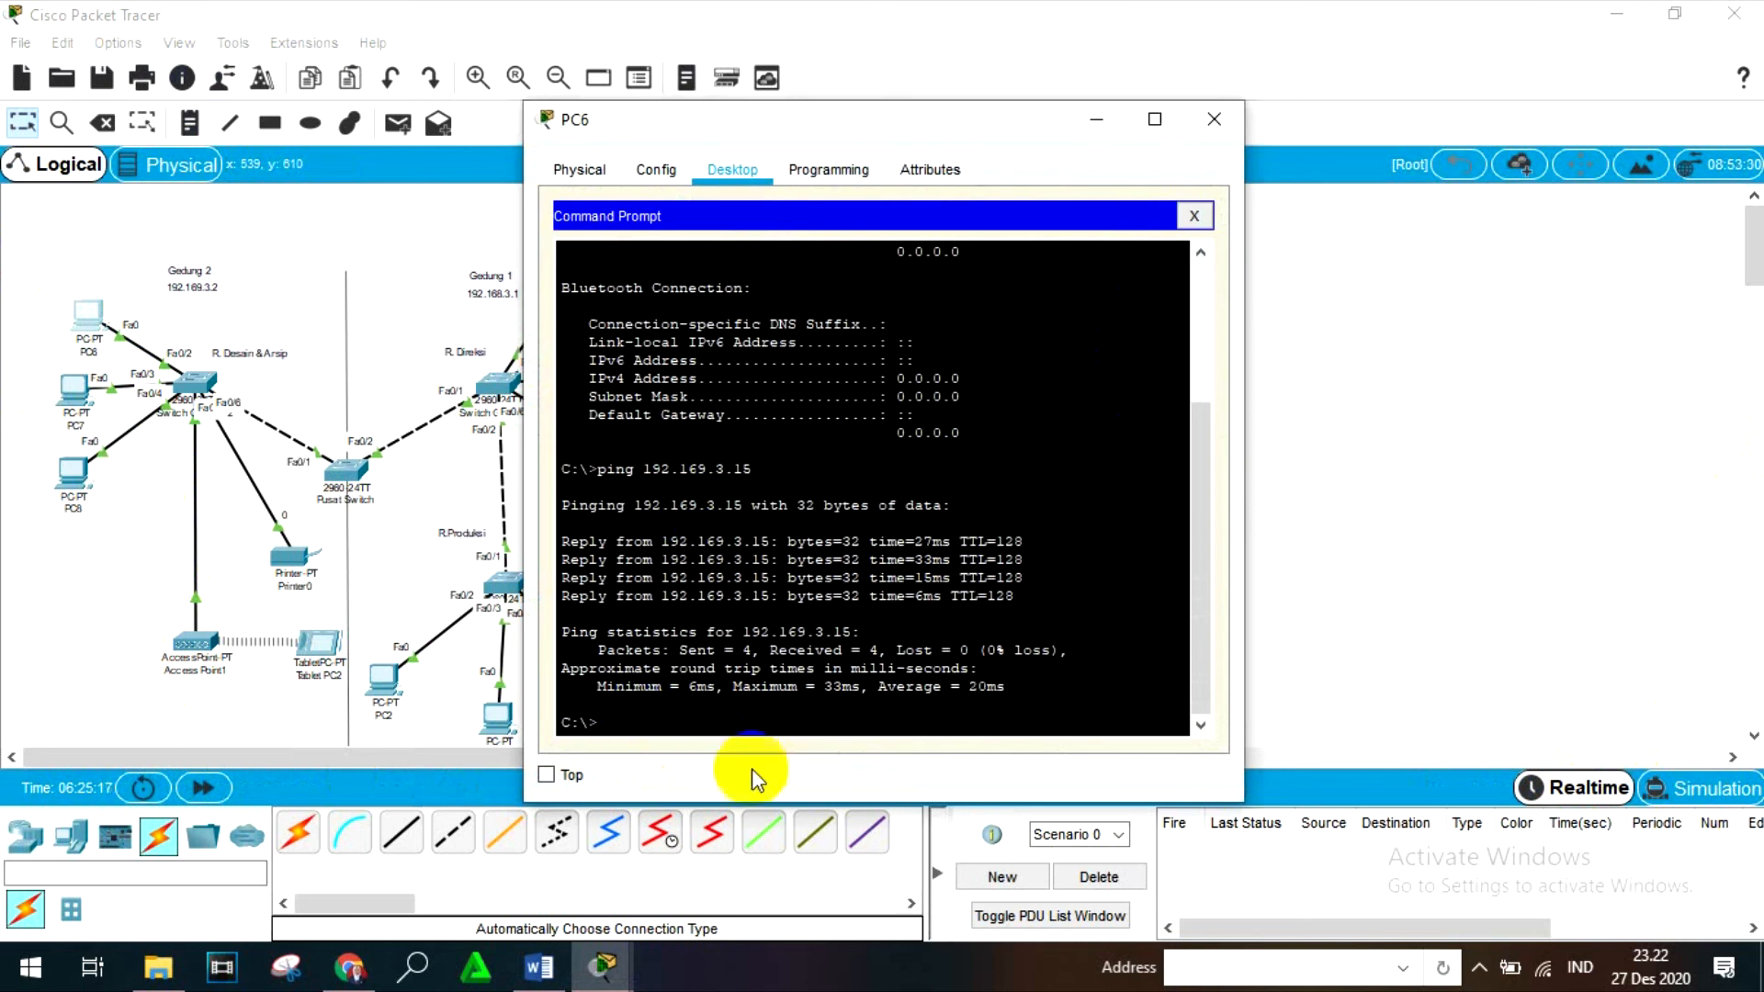
- Run the ping to 192.169.3.15 again in PC6's Command Prompt, and close PC6
type("pi")
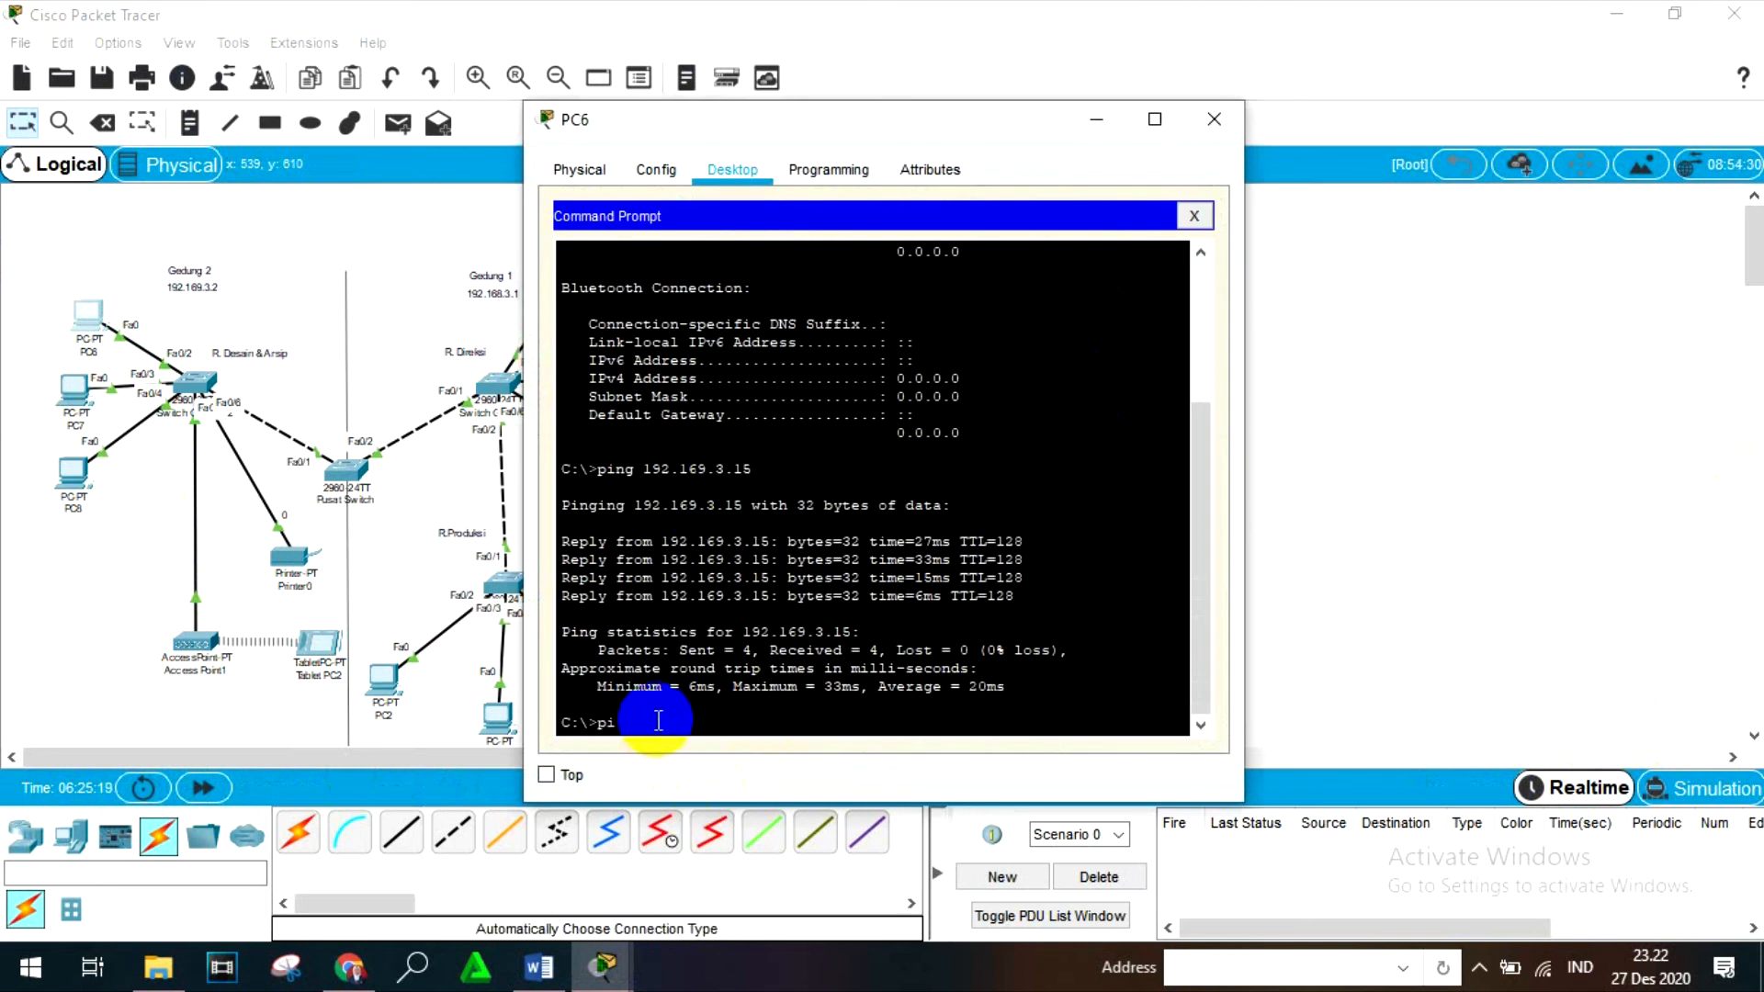
type("ng")
key("BackSpace")
type("3.15")
key("Return")
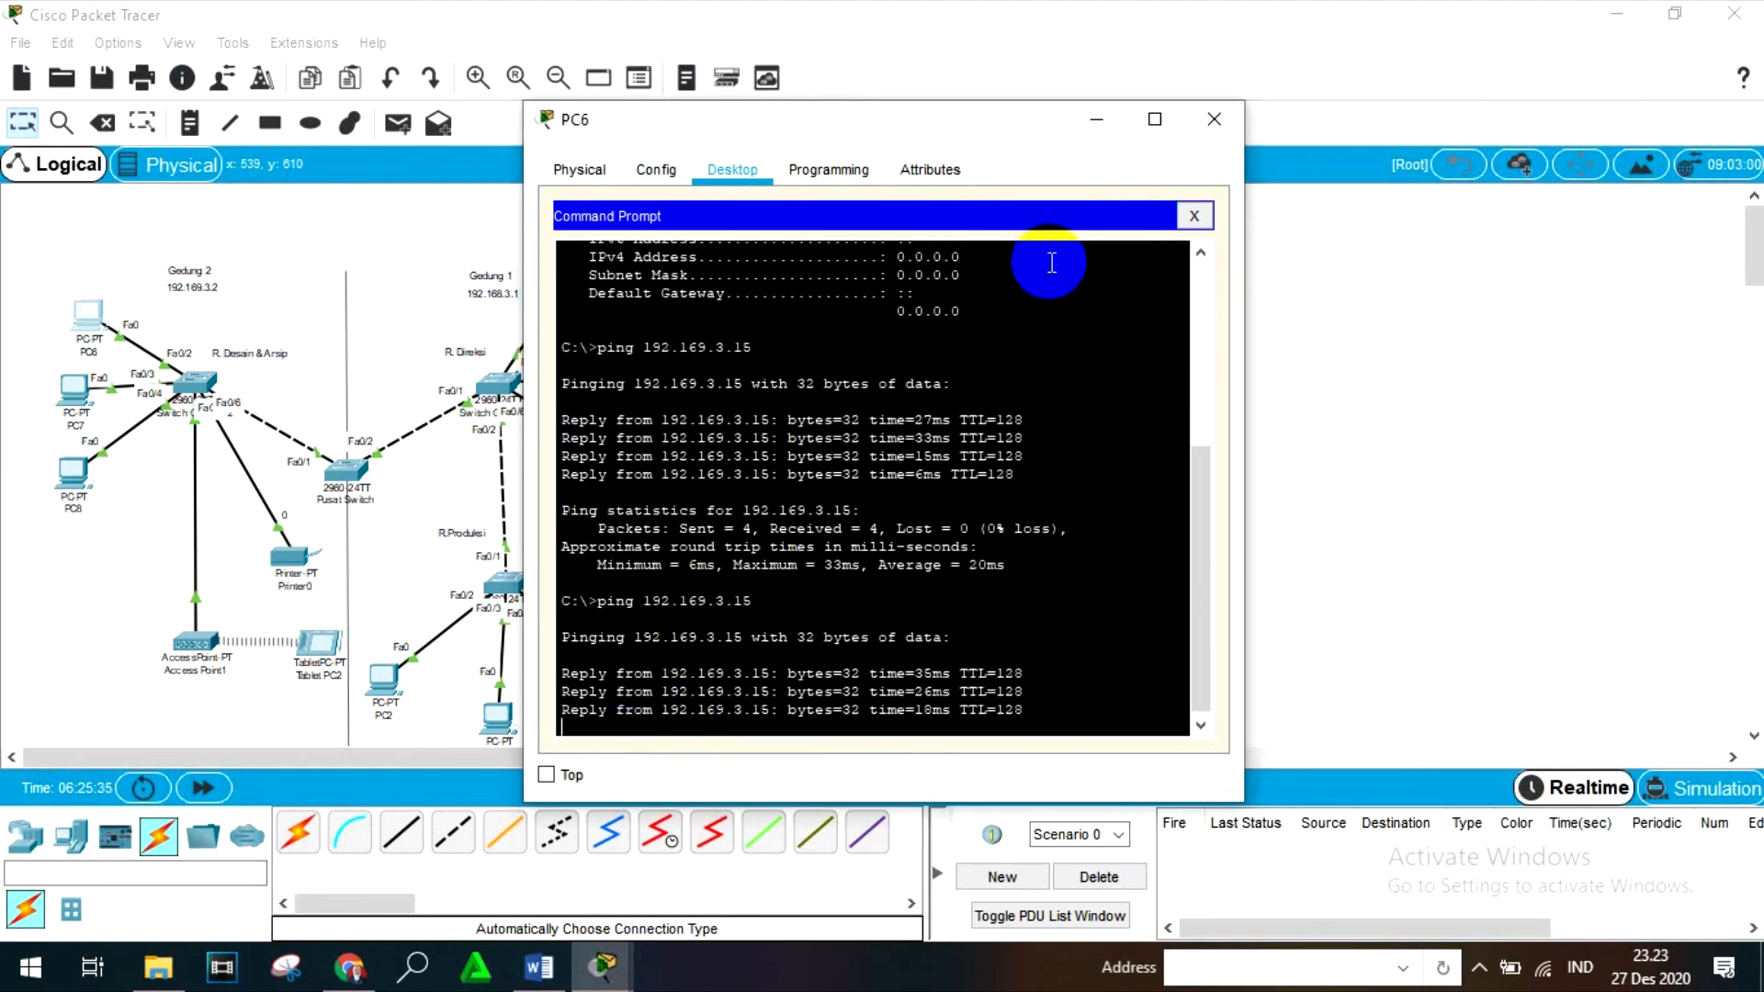
left_click(1213, 119)
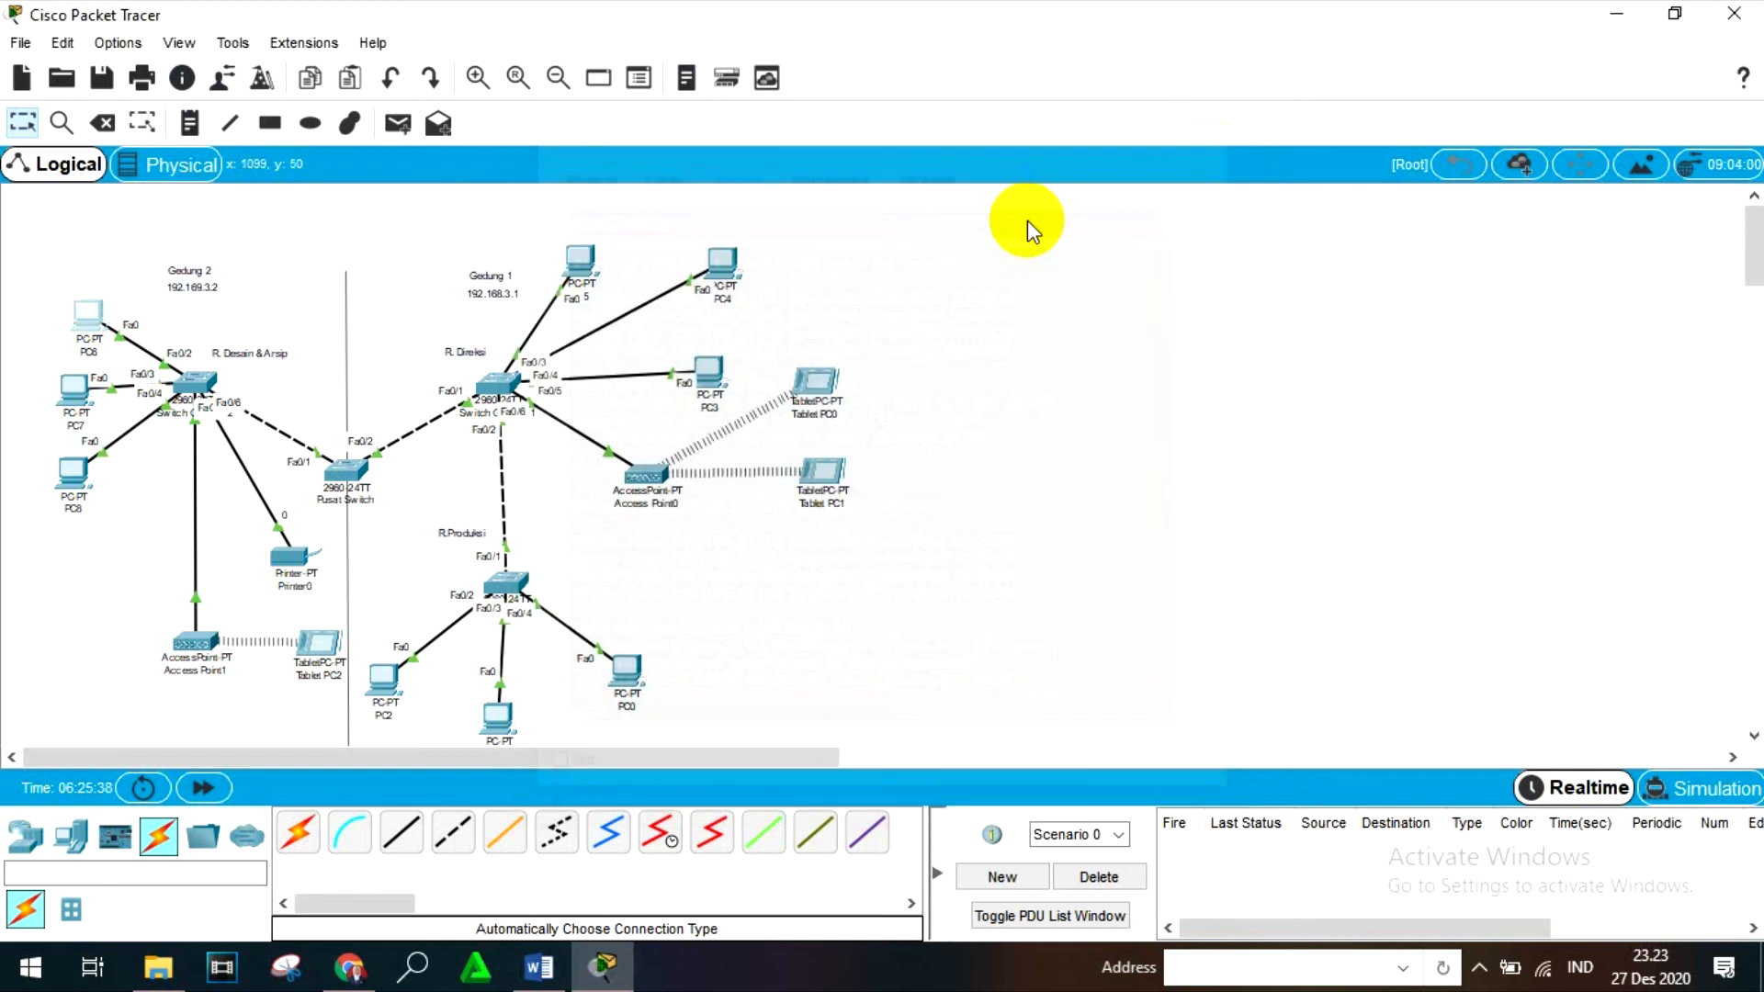
- Switch to Simulation mode and add a simple PDU from Tablet PC2 to PC6
left_click(397, 122)
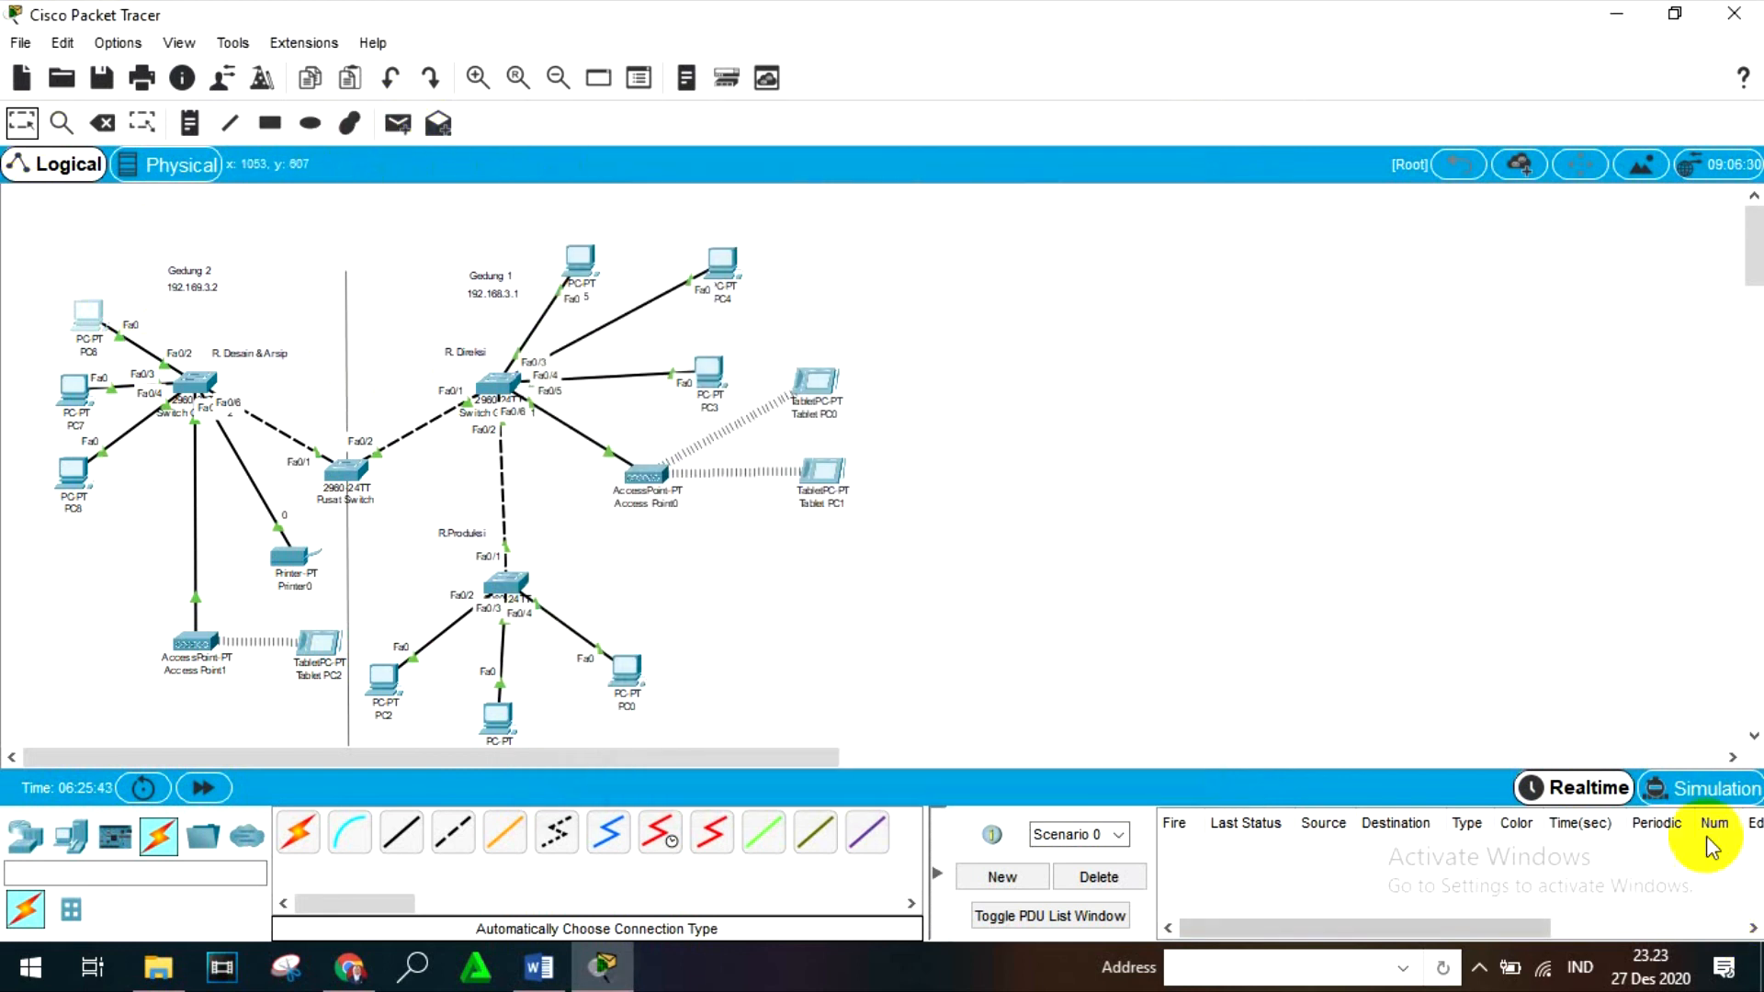
left_click(1697, 788)
left_click(397, 122)
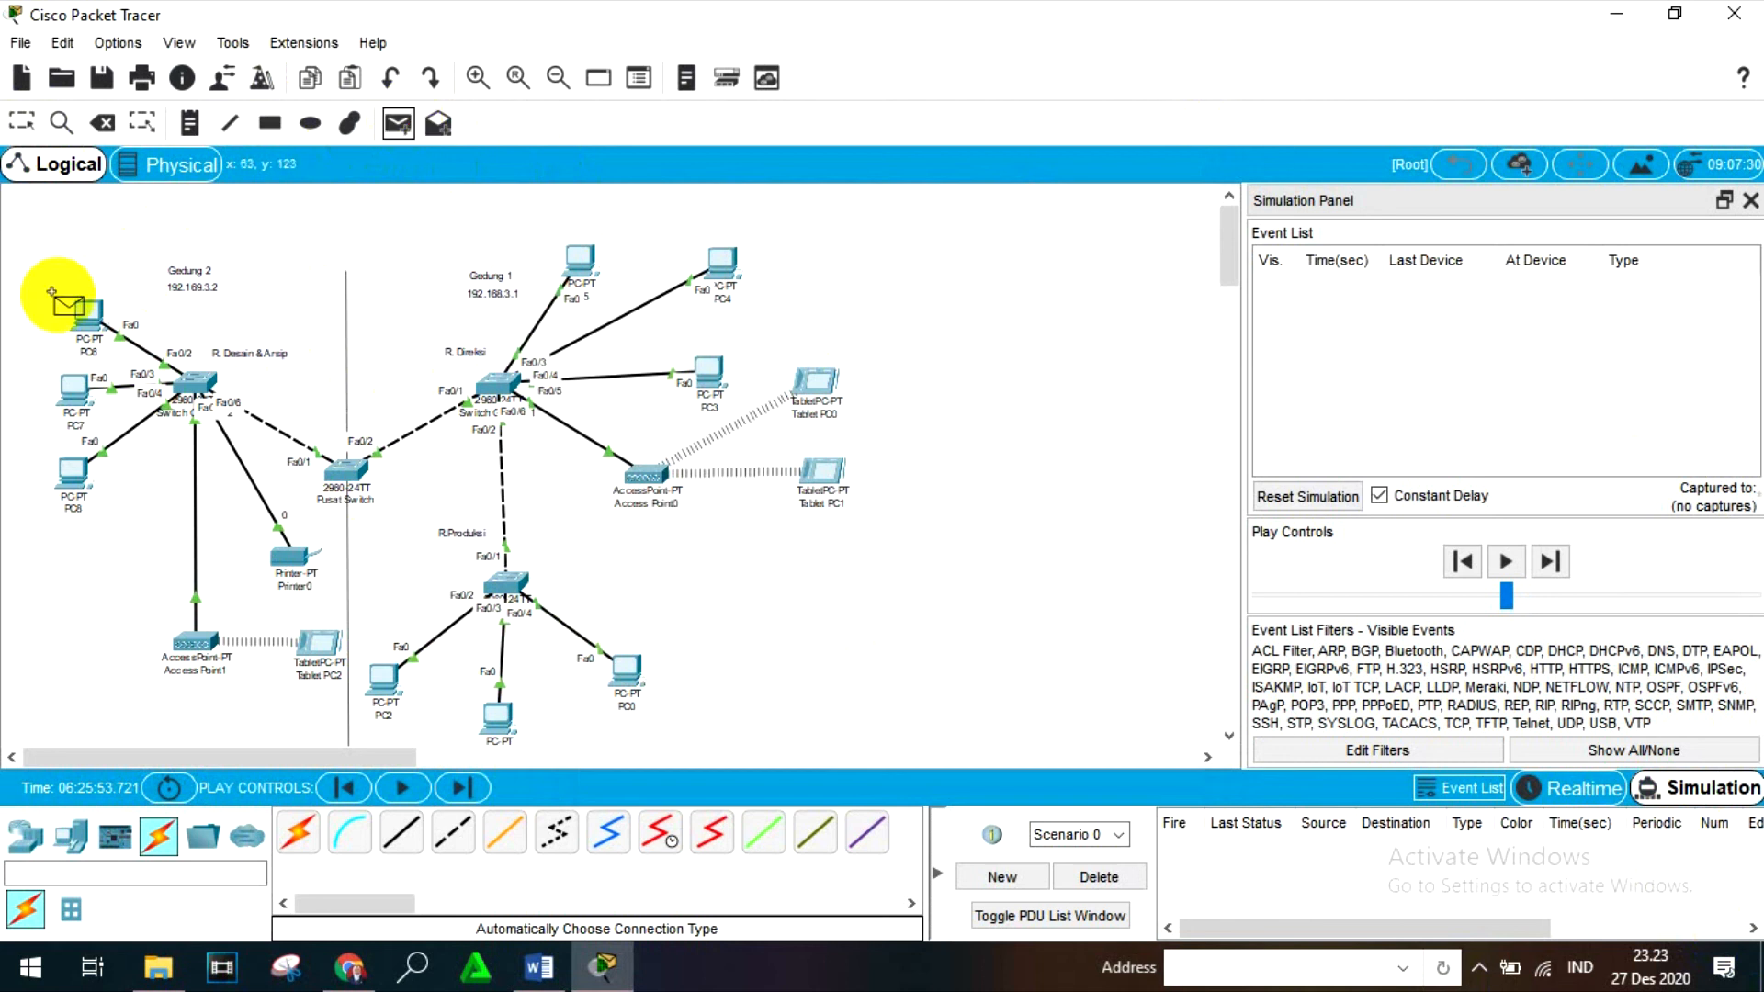
left_click(309, 651)
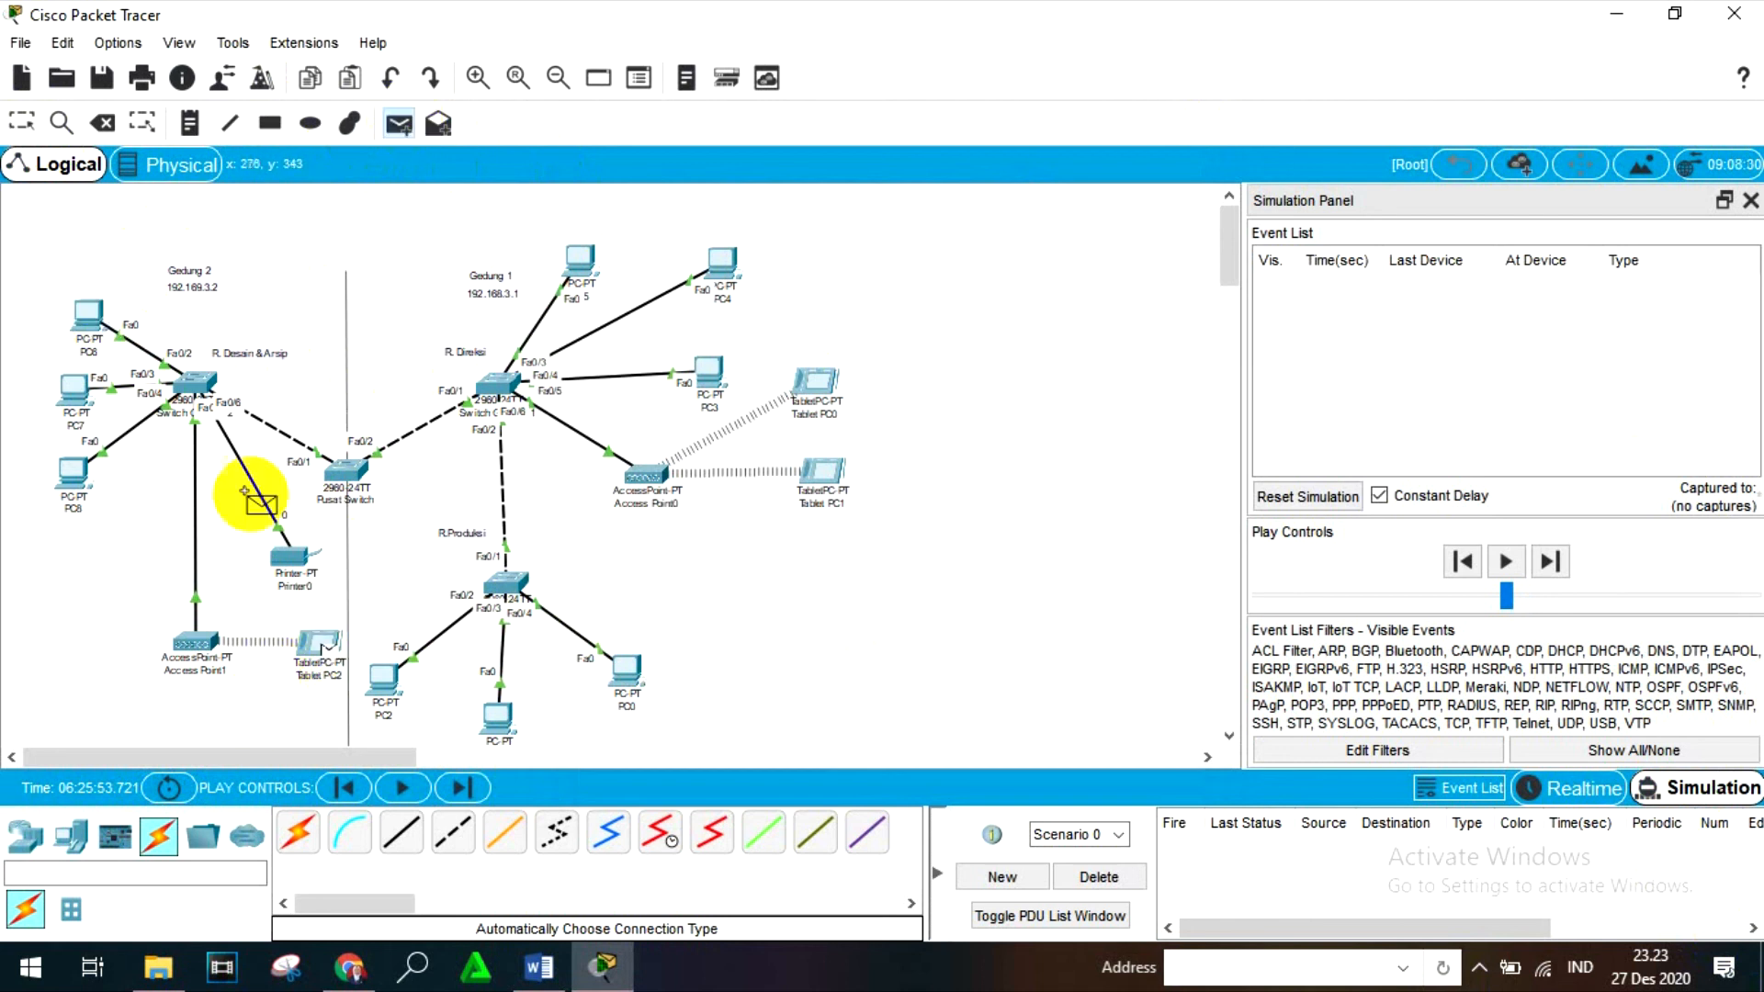
left_click(87, 315)
- Step the simulation through the PDU's round trip between Tablet PC2 and PC6, and replay its last hop
left_click(1551, 561)
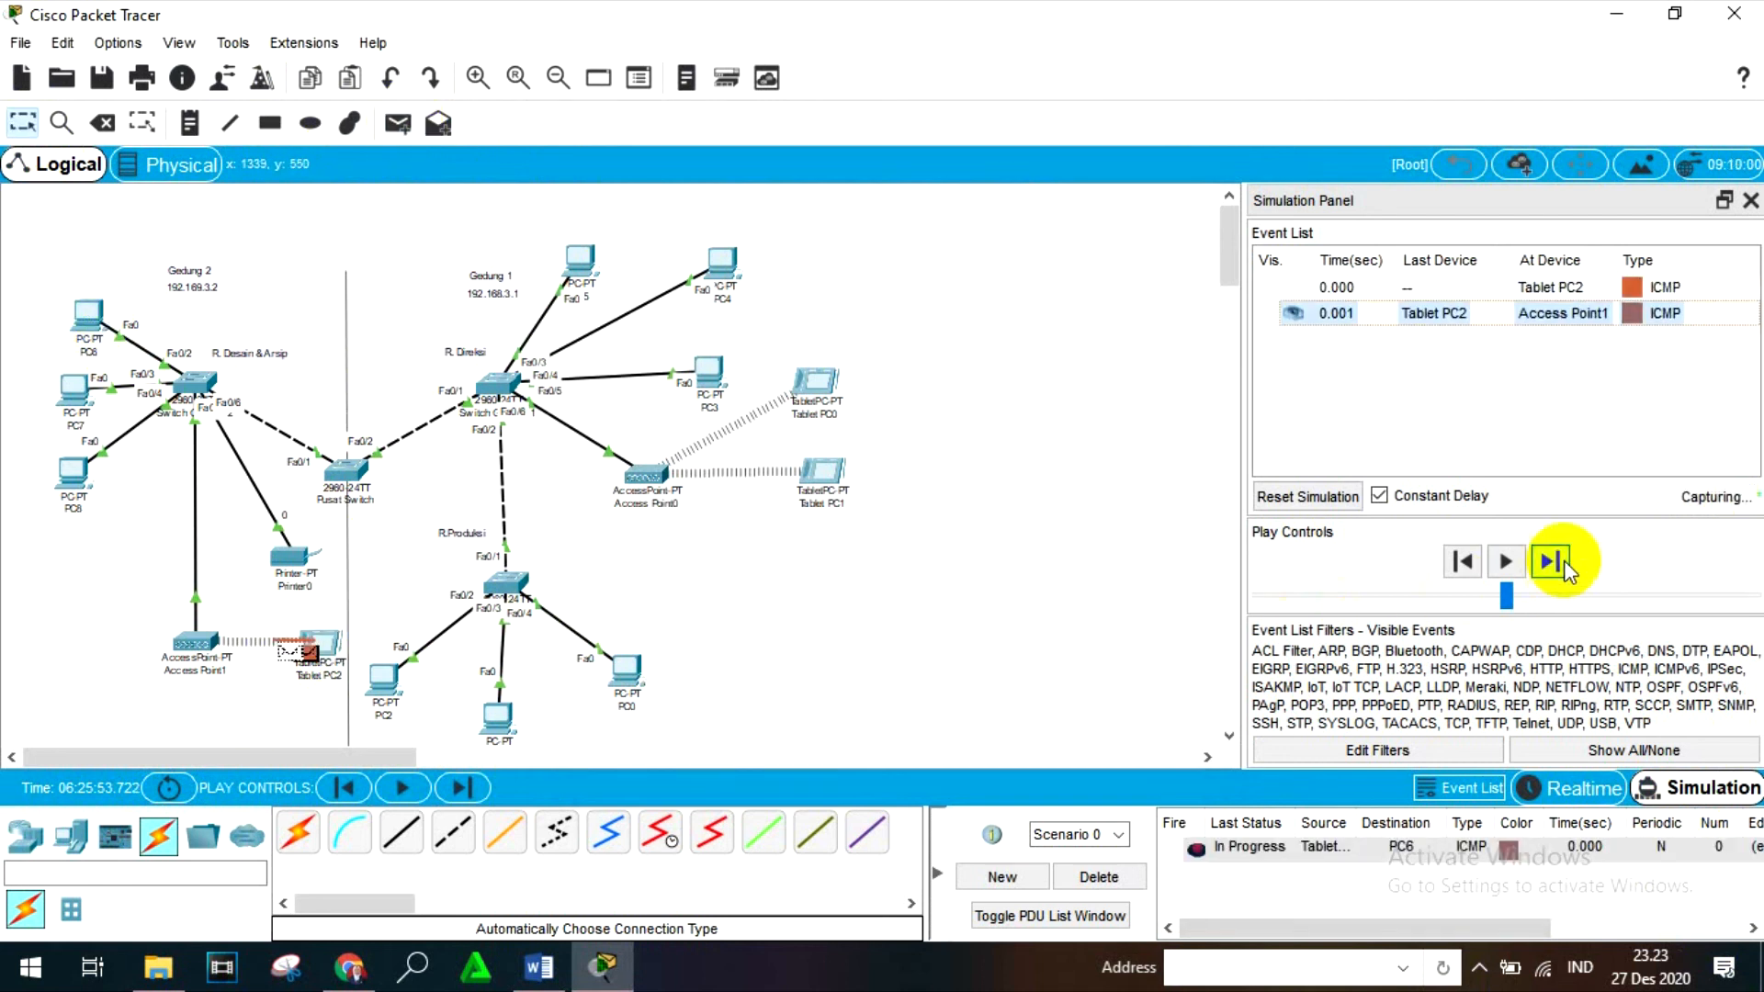
left_click(1550, 561)
left_click(1550, 561)
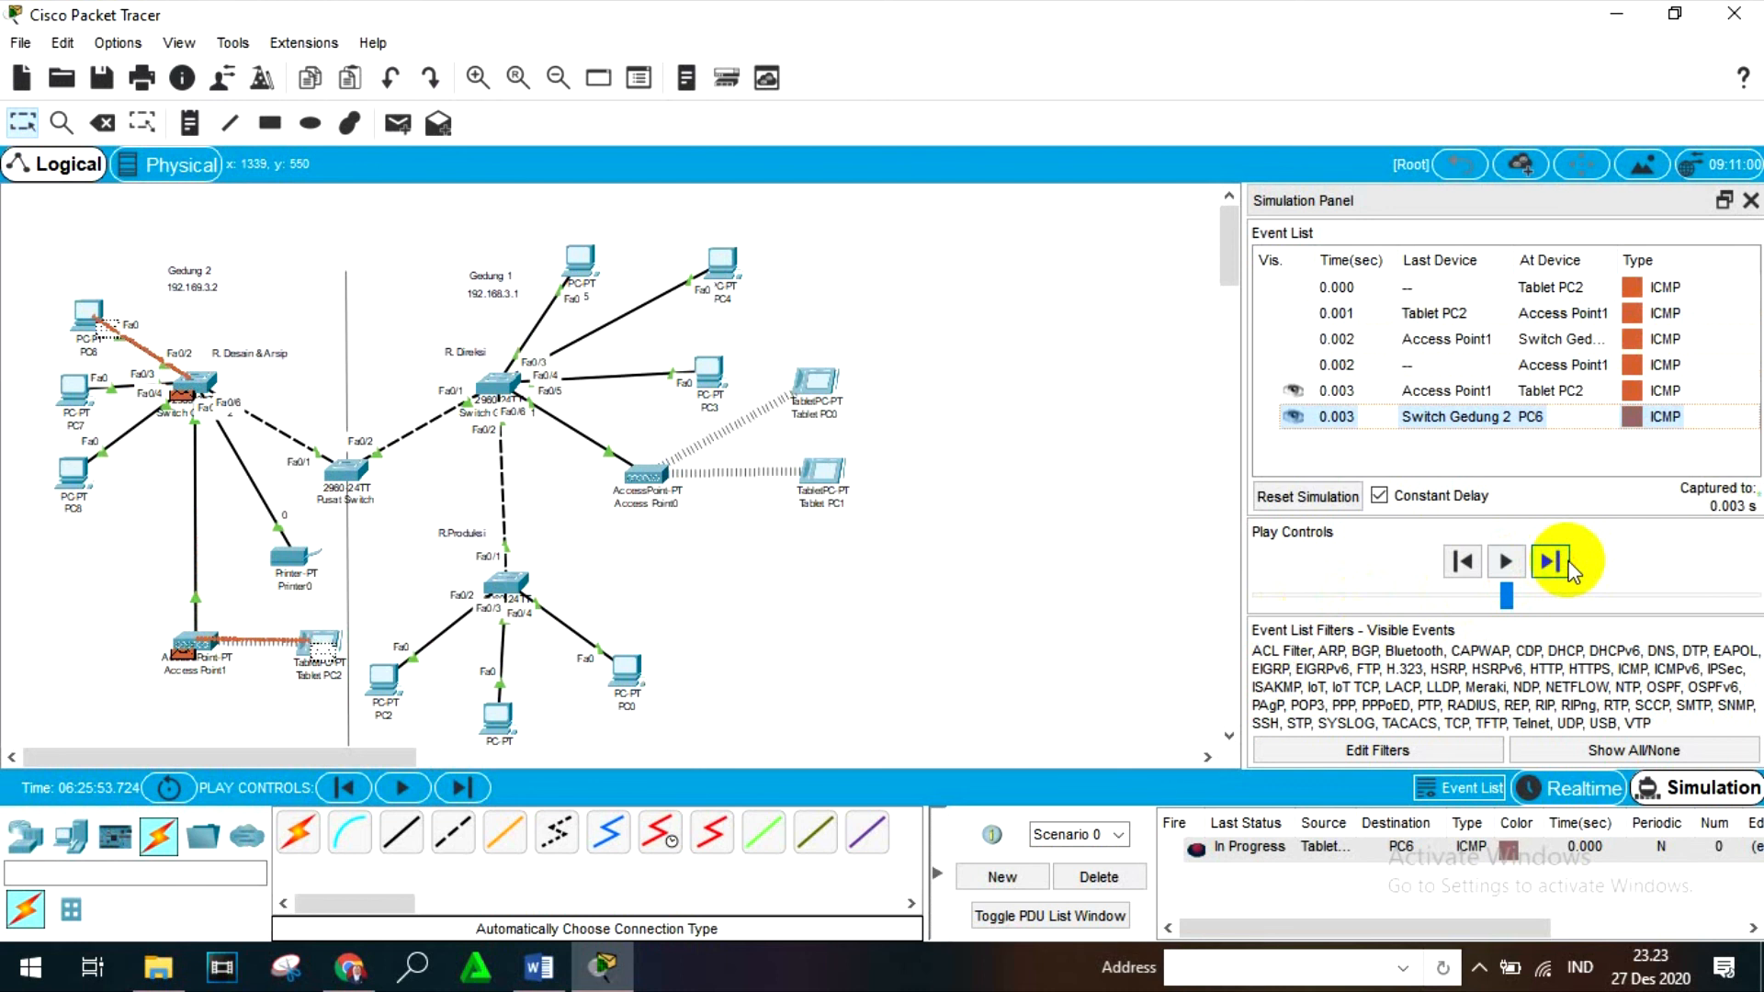
left_click(1551, 561)
left_click(1550, 562)
left_click(1569, 564)
left_click(1569, 564)
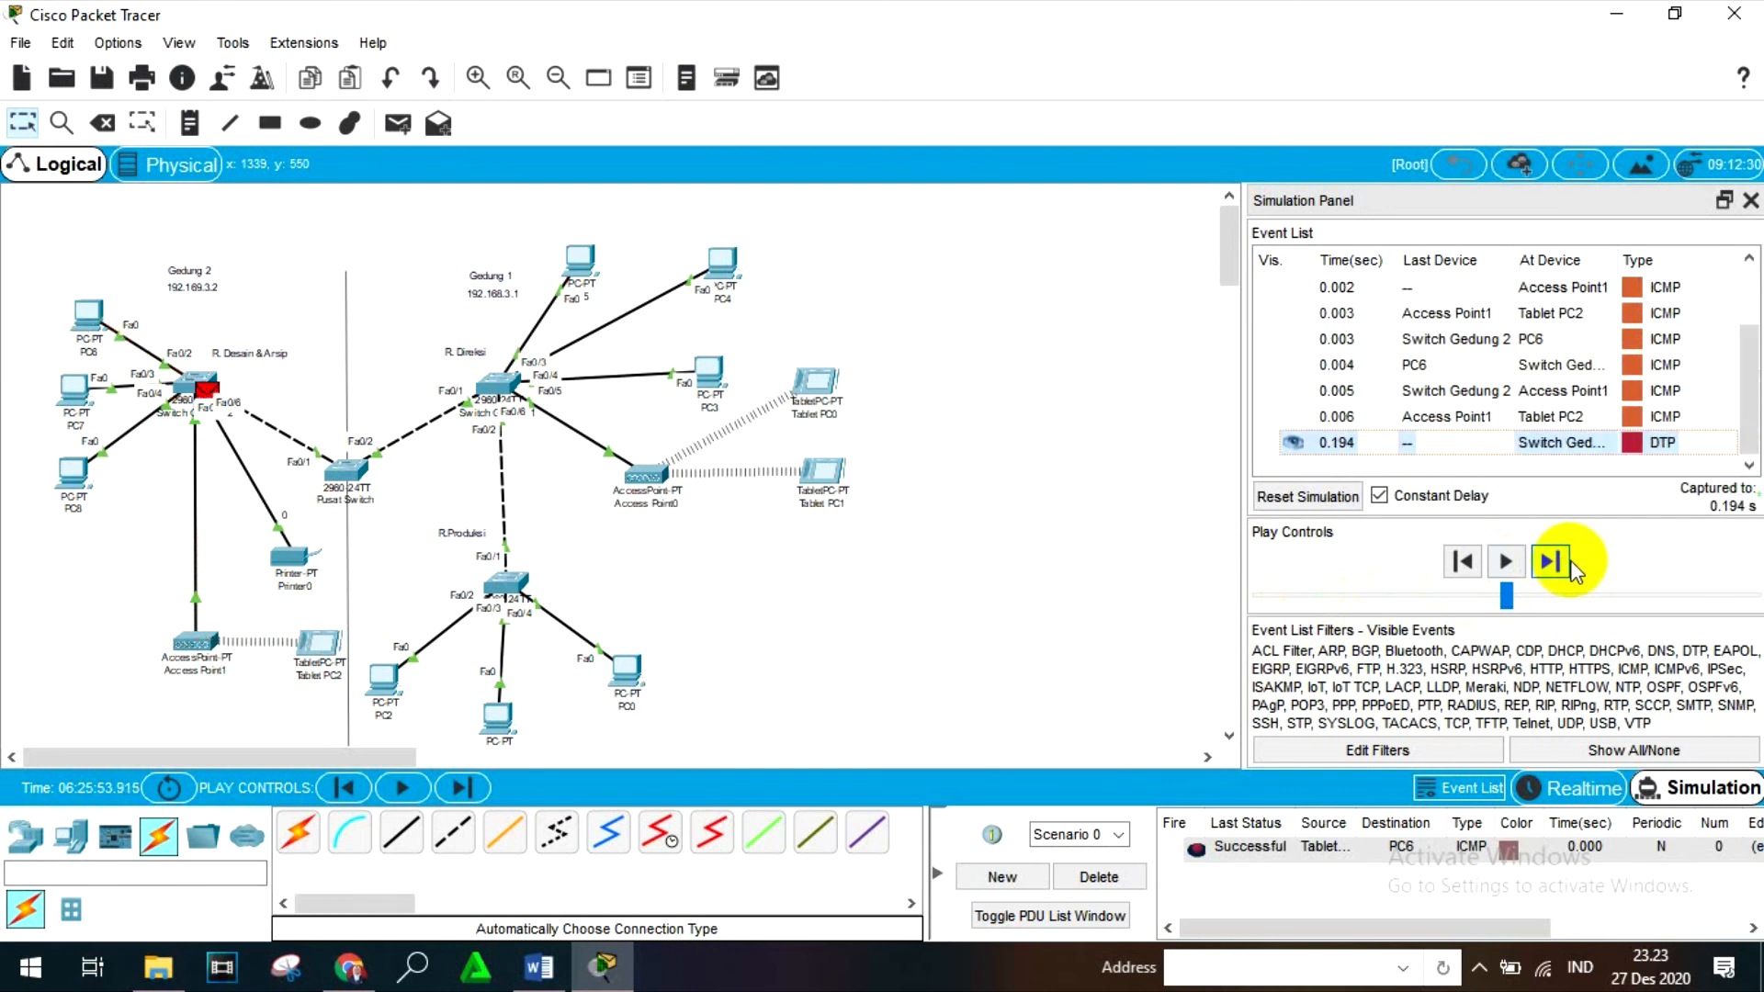
left_click(1468, 564)
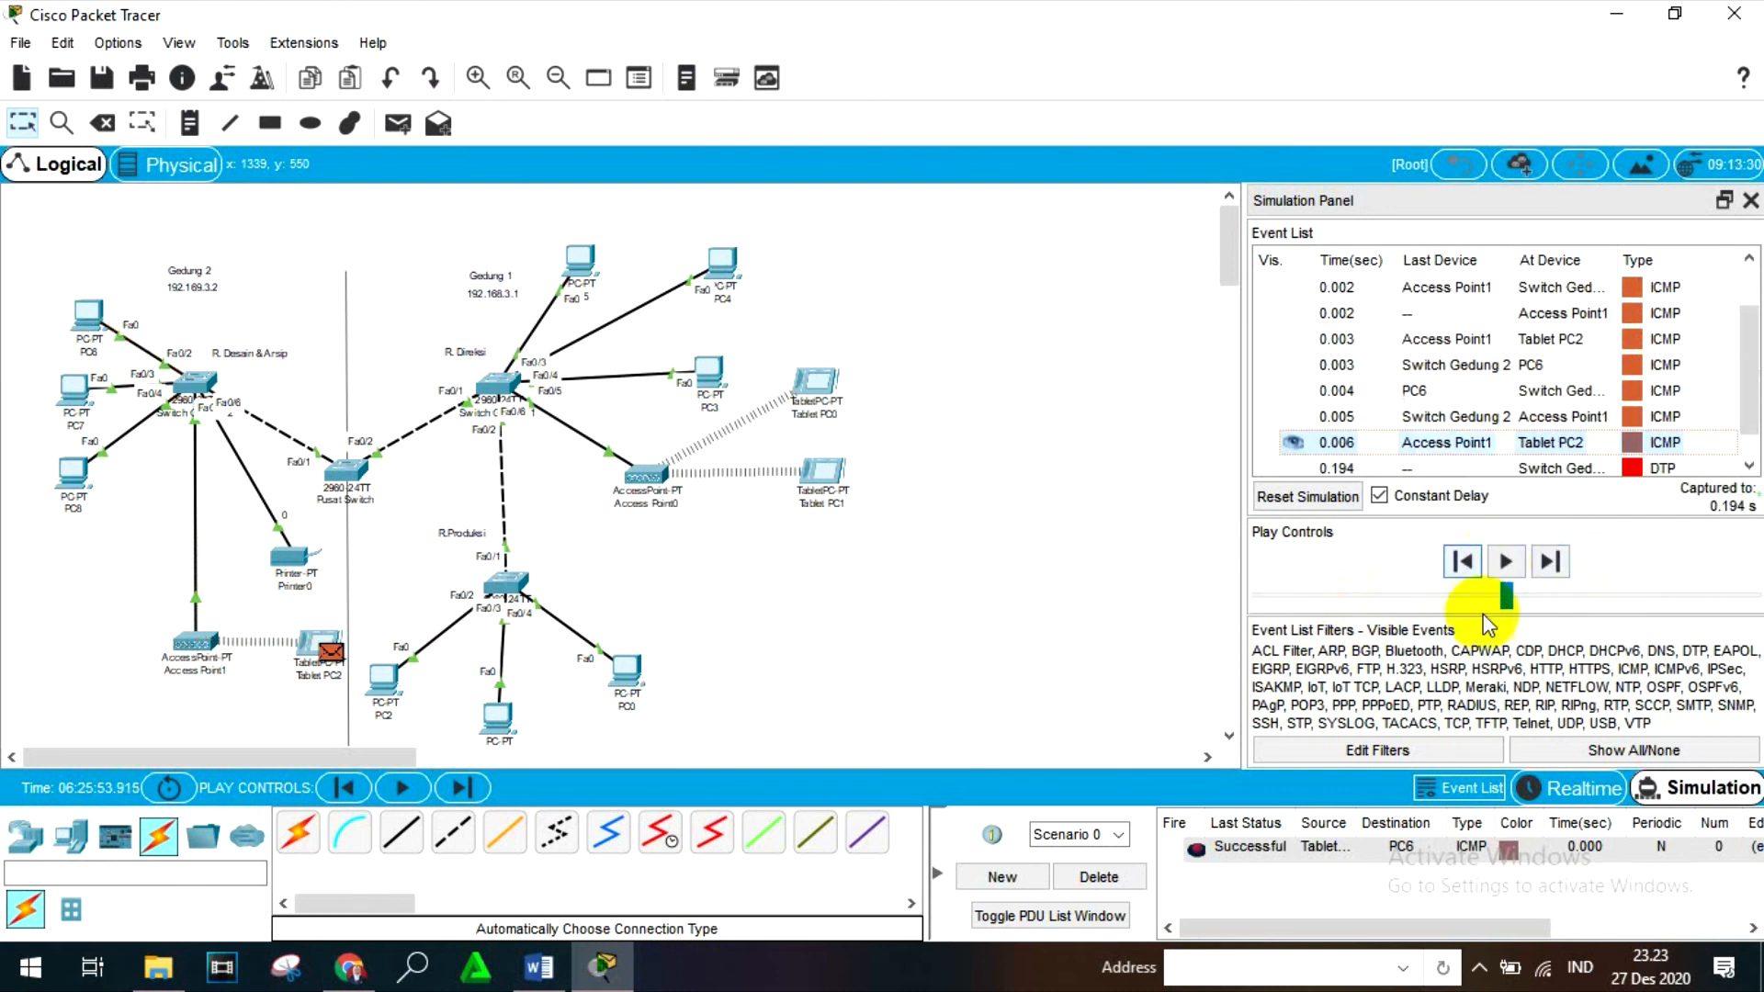
left_click(1464, 562)
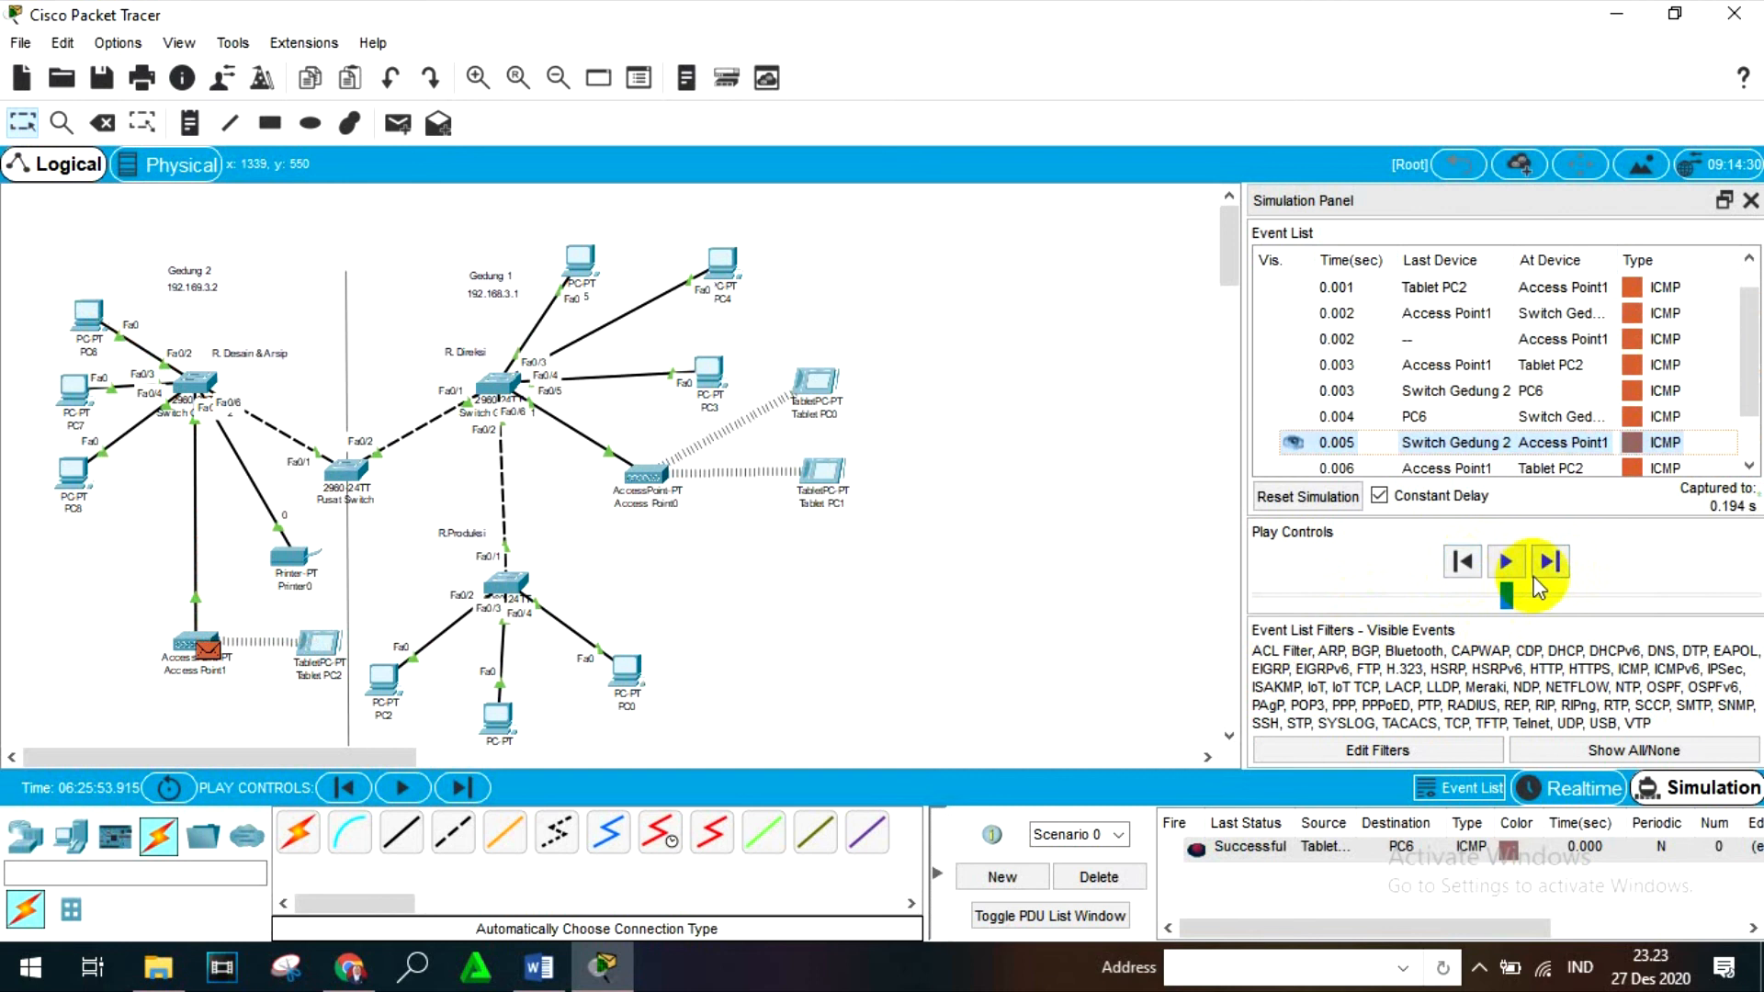
left_click(1549, 562)
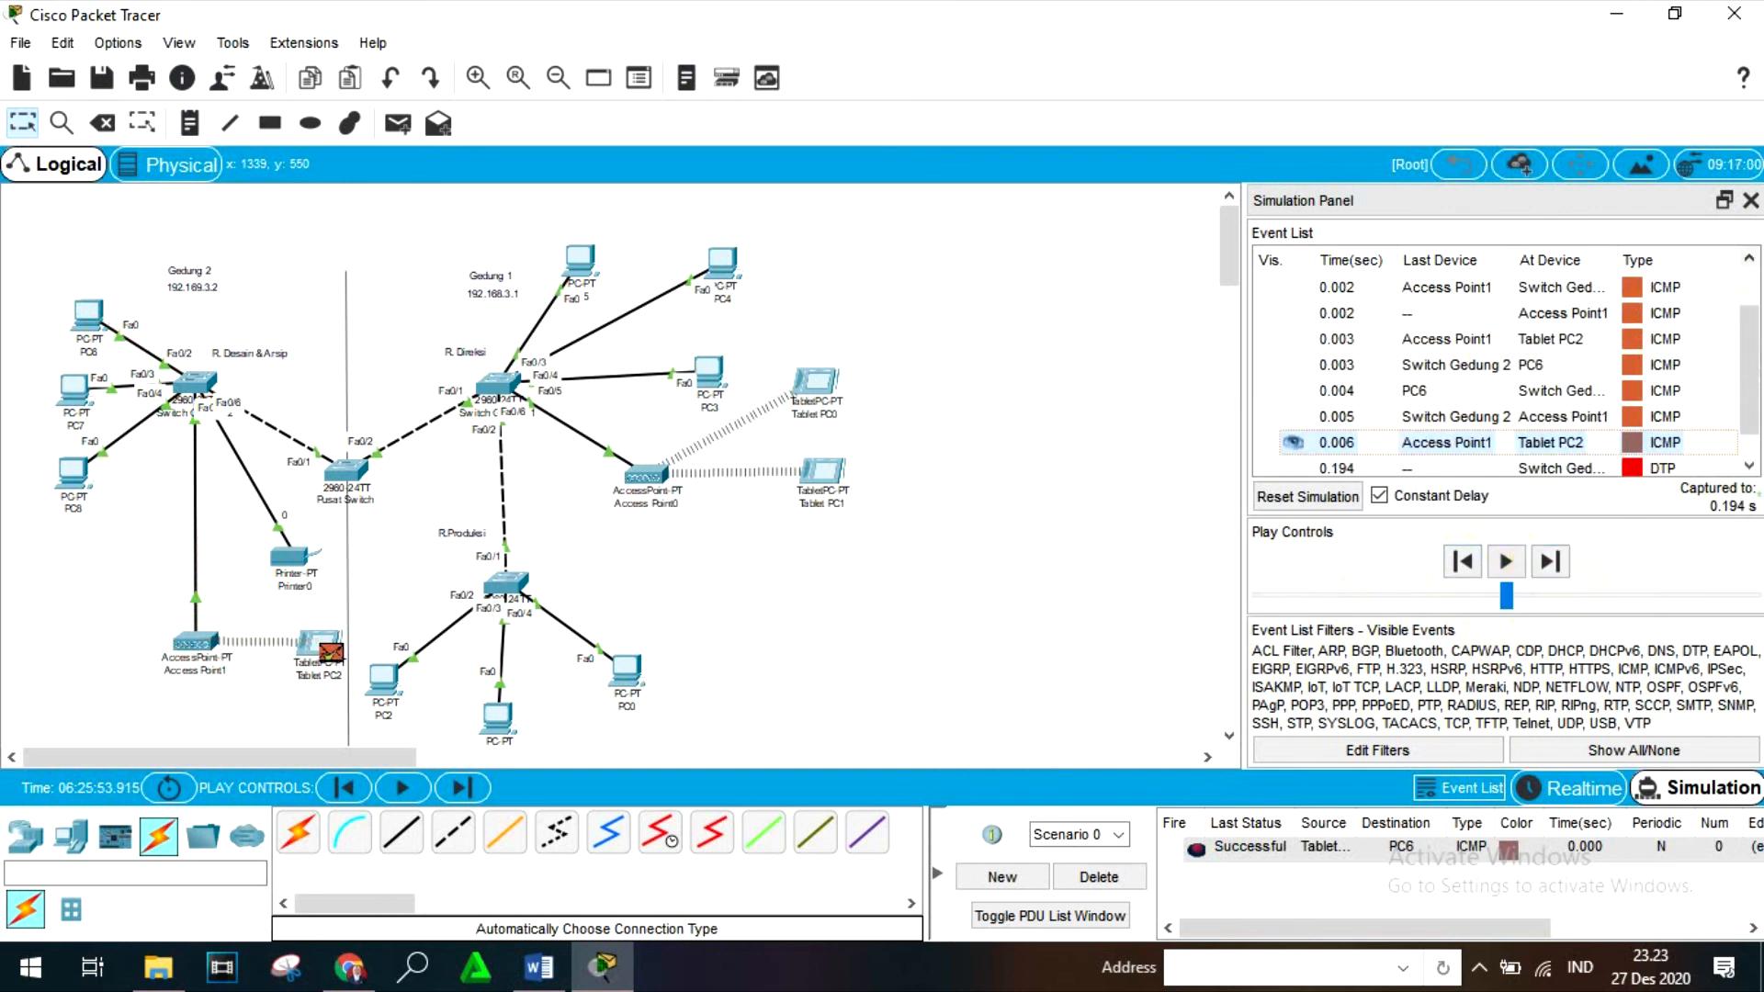
- Return to Realtime mode and delete the PDU scenario
left_click(1582, 790)
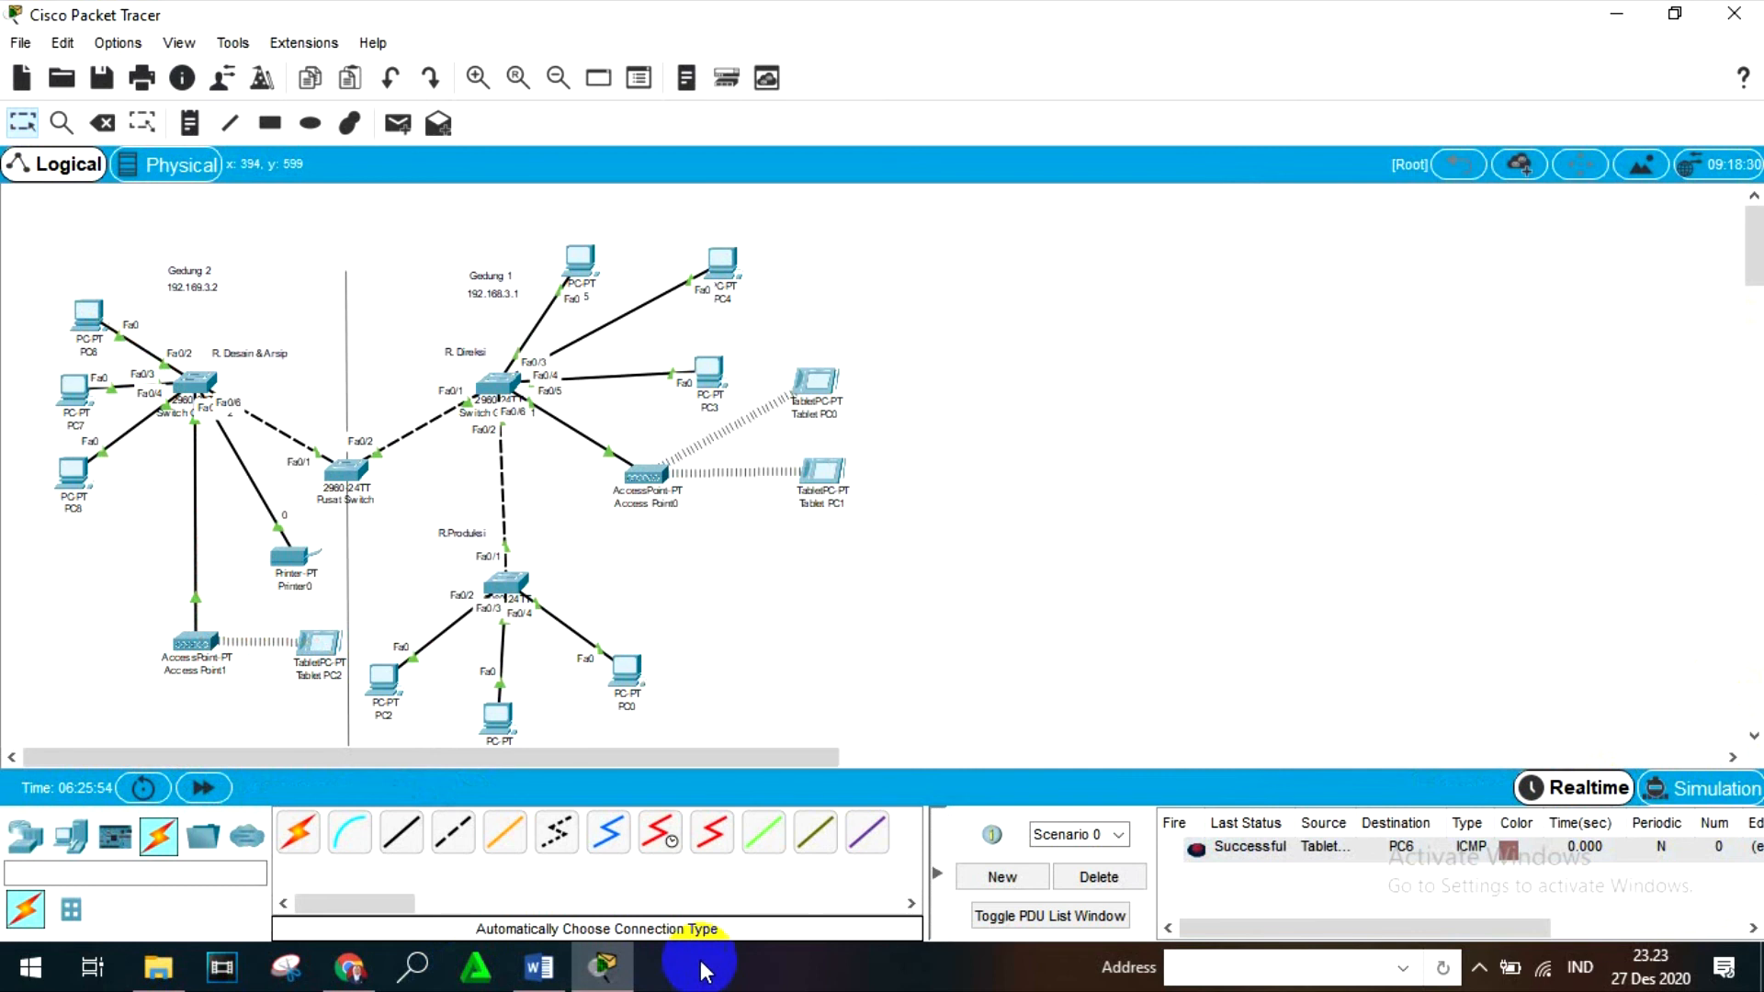
left_click(1098, 877)
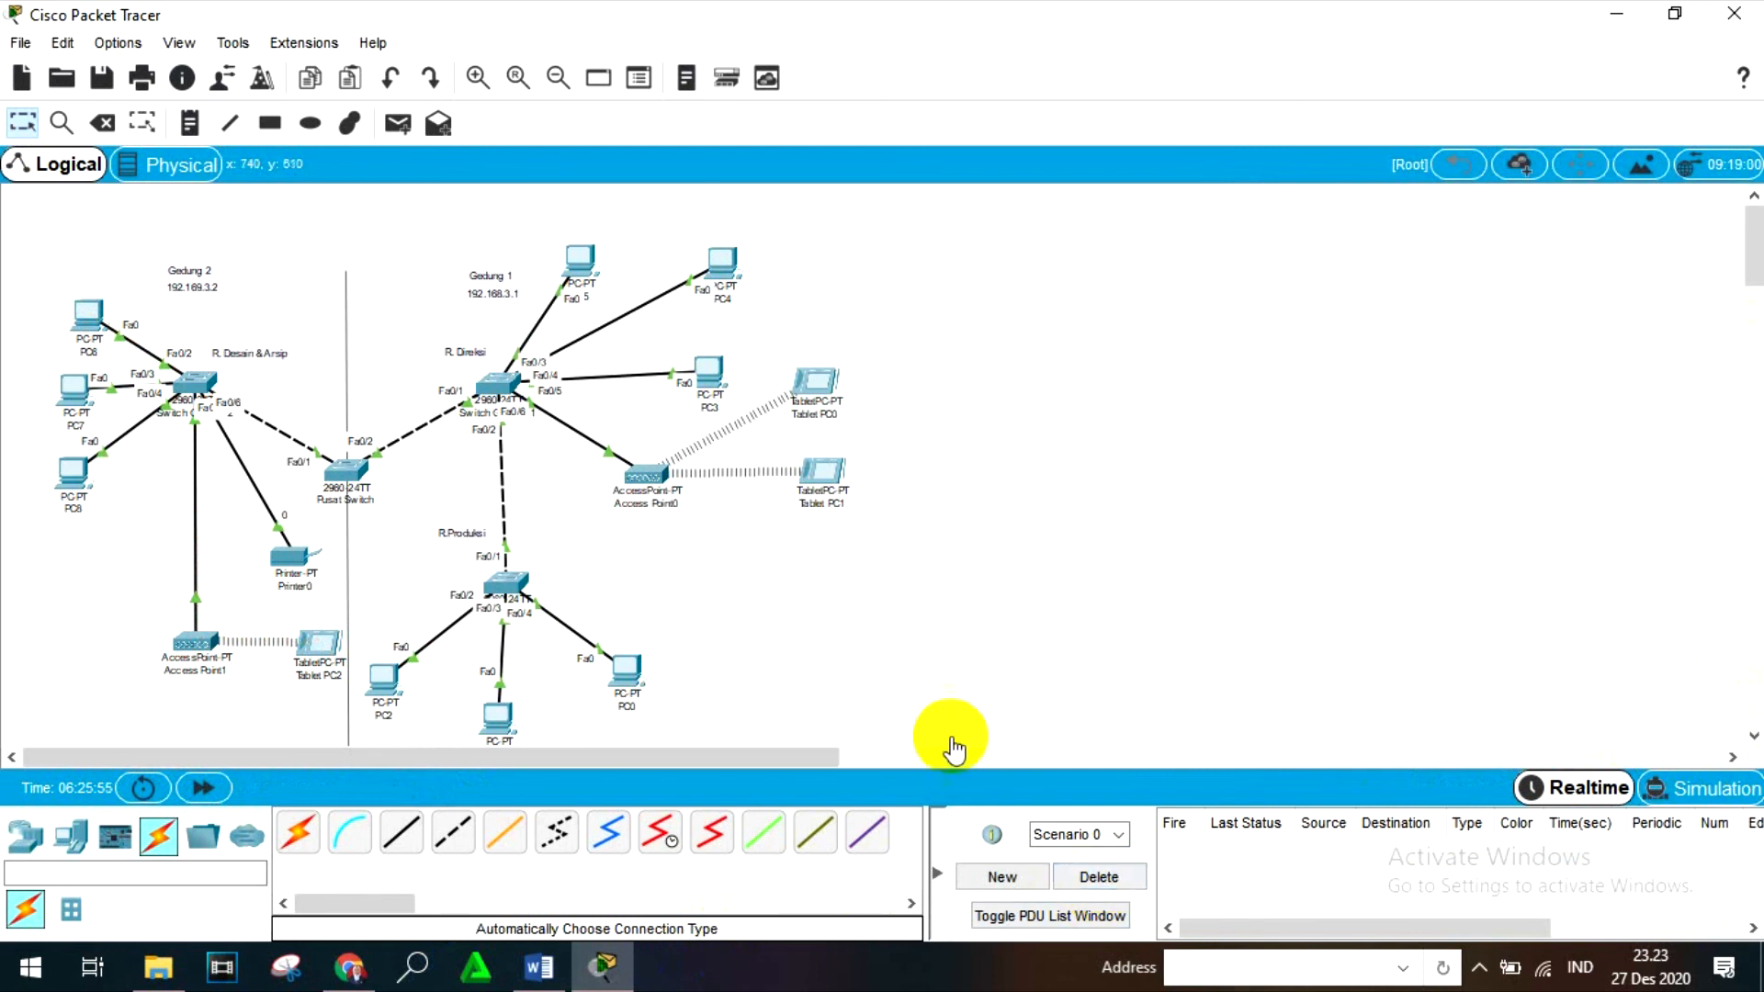
- Examine the ipconfig output in Tablet PC2's Command Prompt, and close the tablet
left_click(320, 643)
left_click(947, 295)
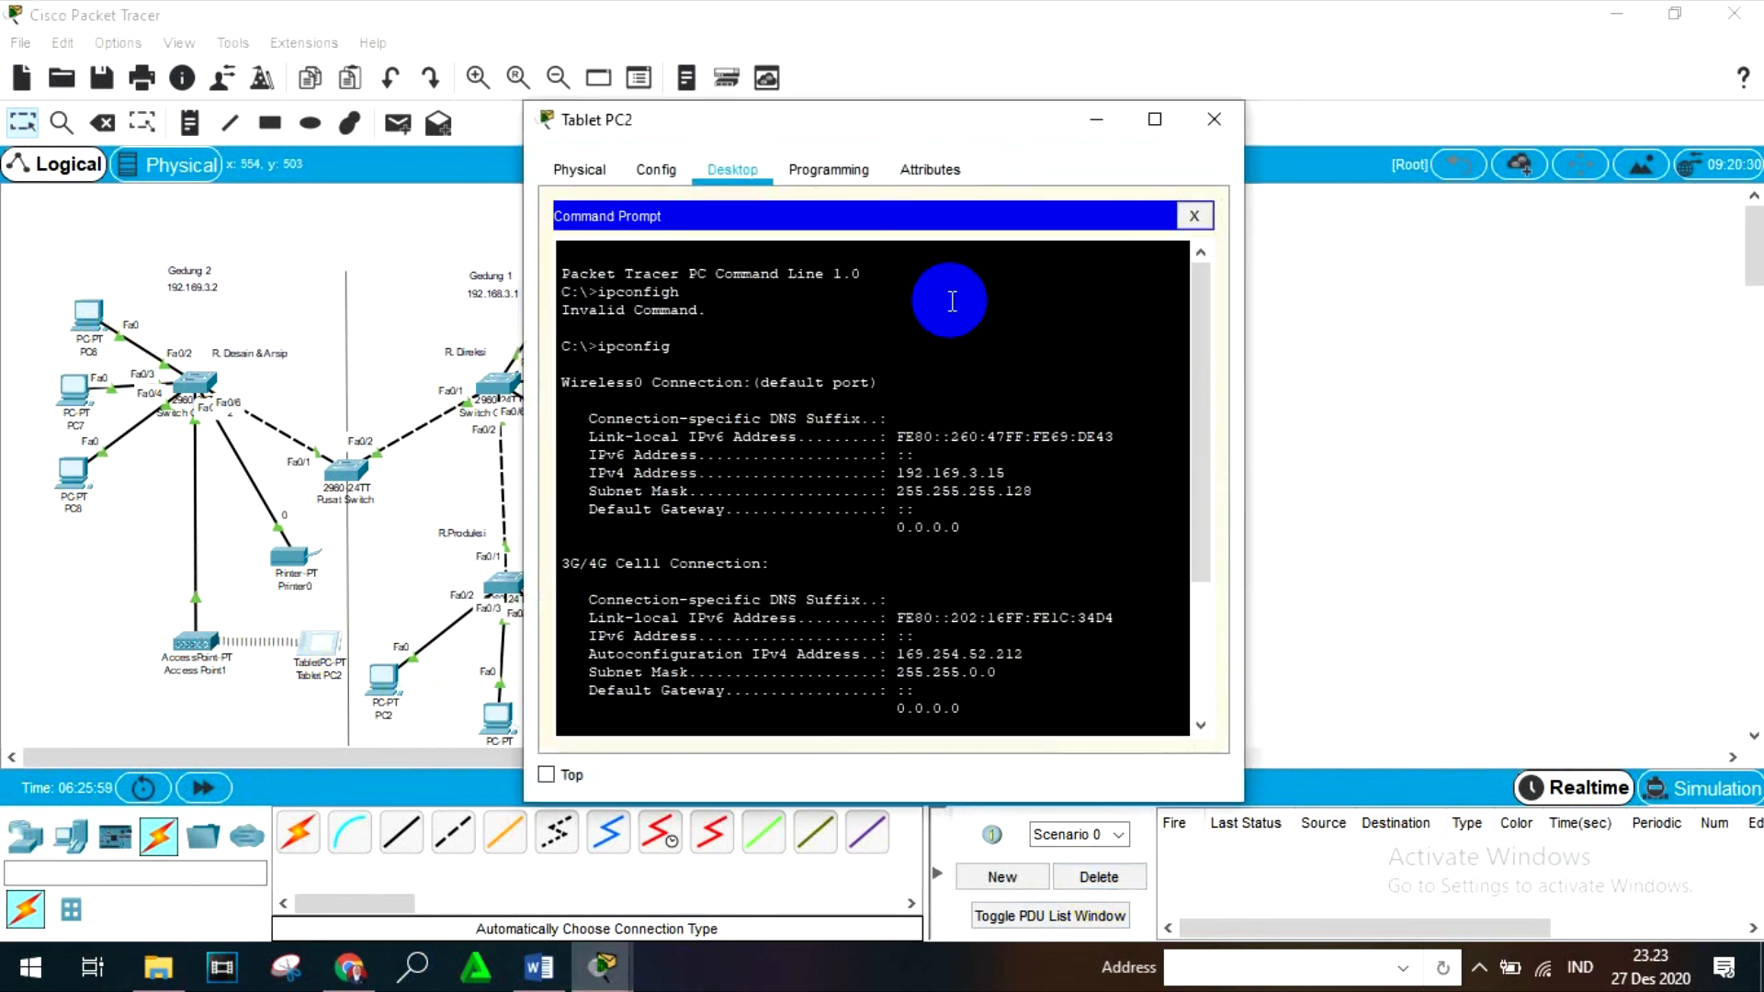
scroll(799, 602, "down", 3)
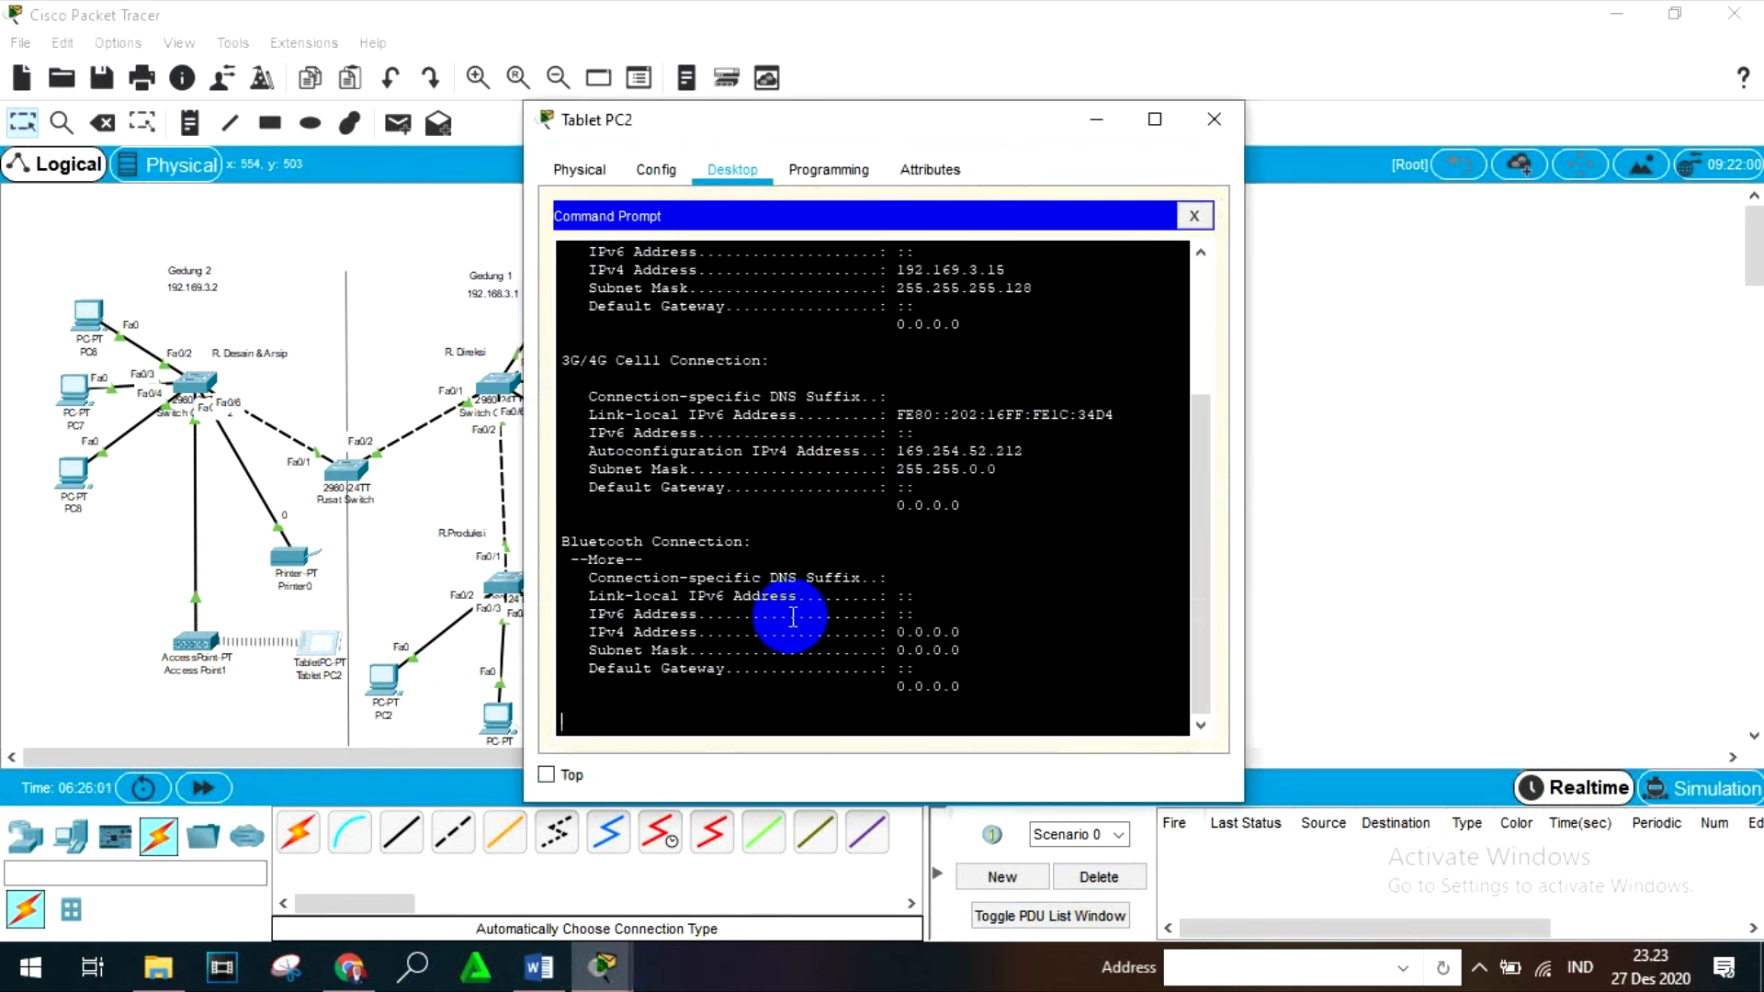
scroll(793, 617, "up", 1)
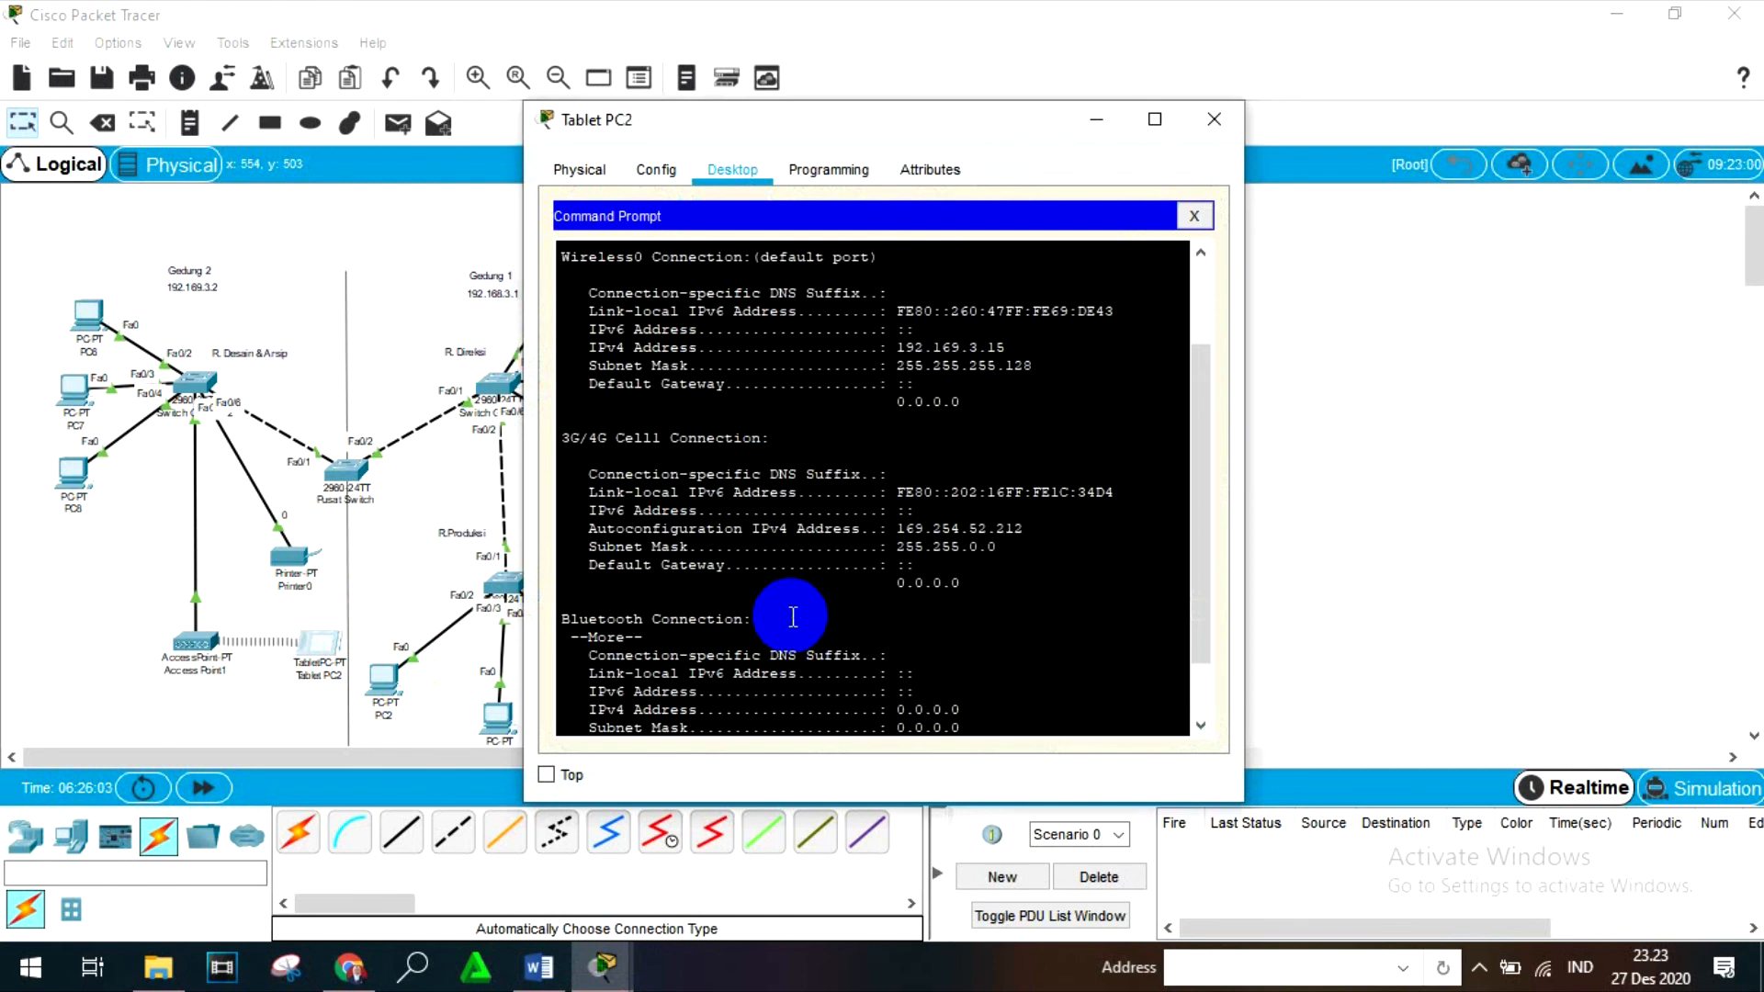
scroll(793, 616, "up", 2)
scroll(793, 617, "down", 4)
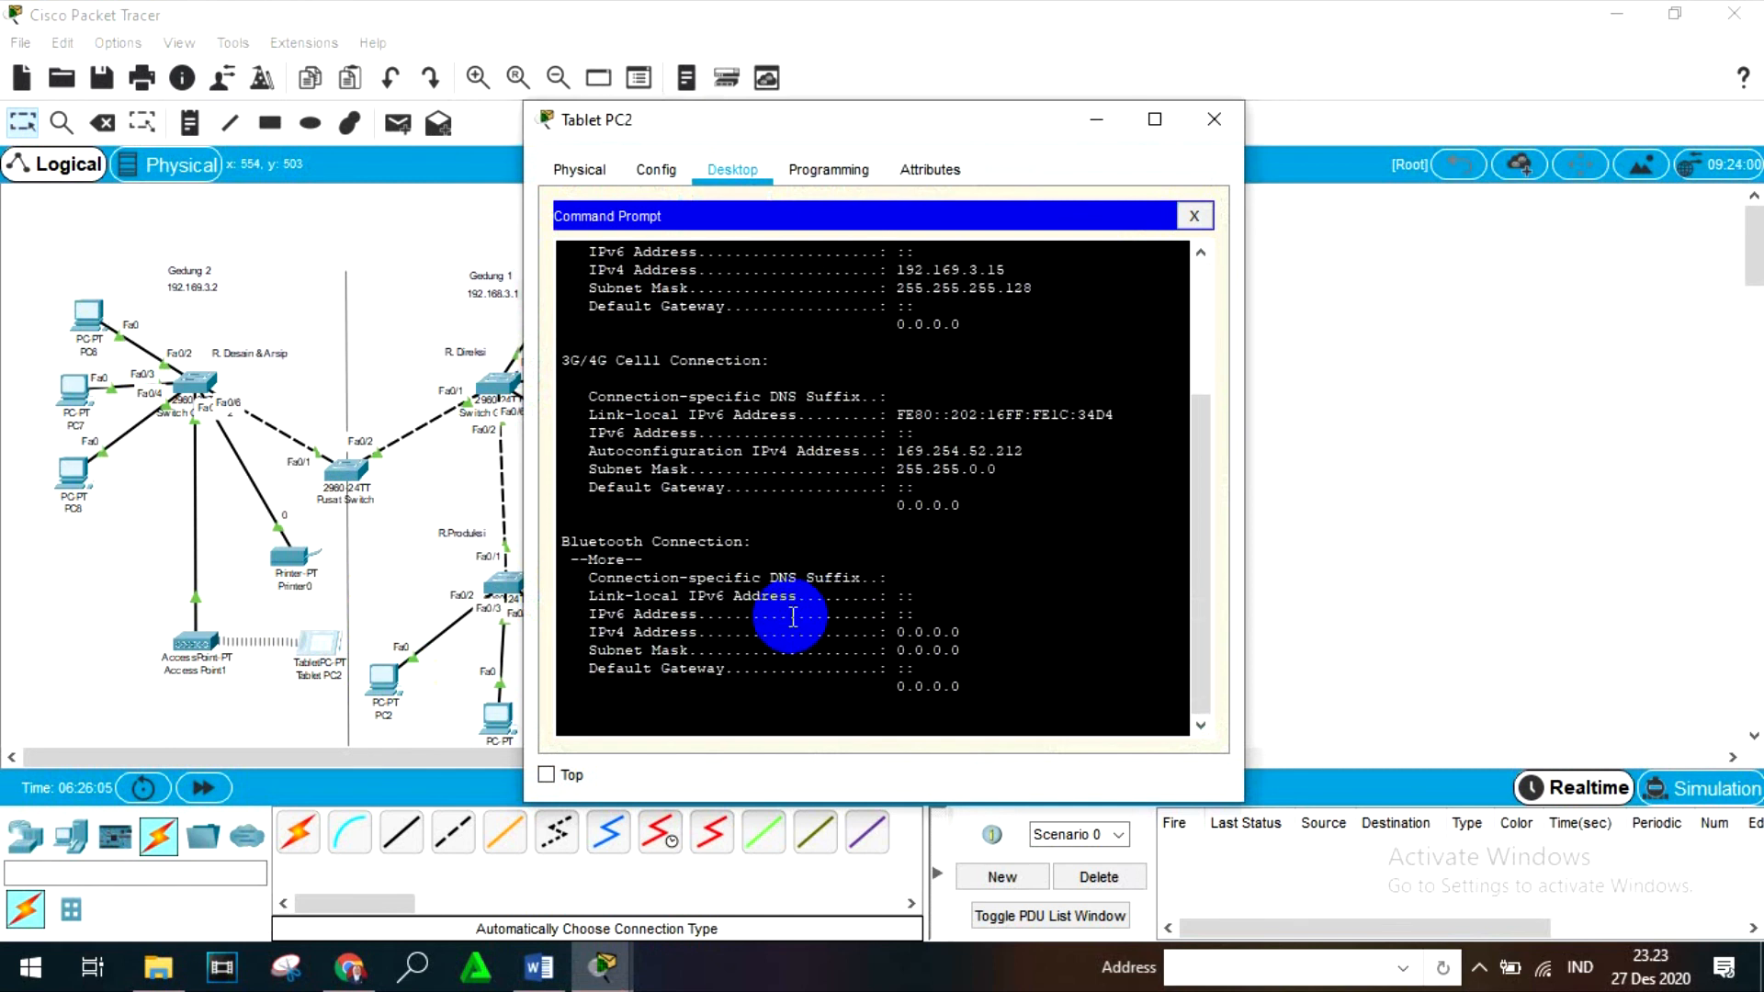
left_click(1214, 118)
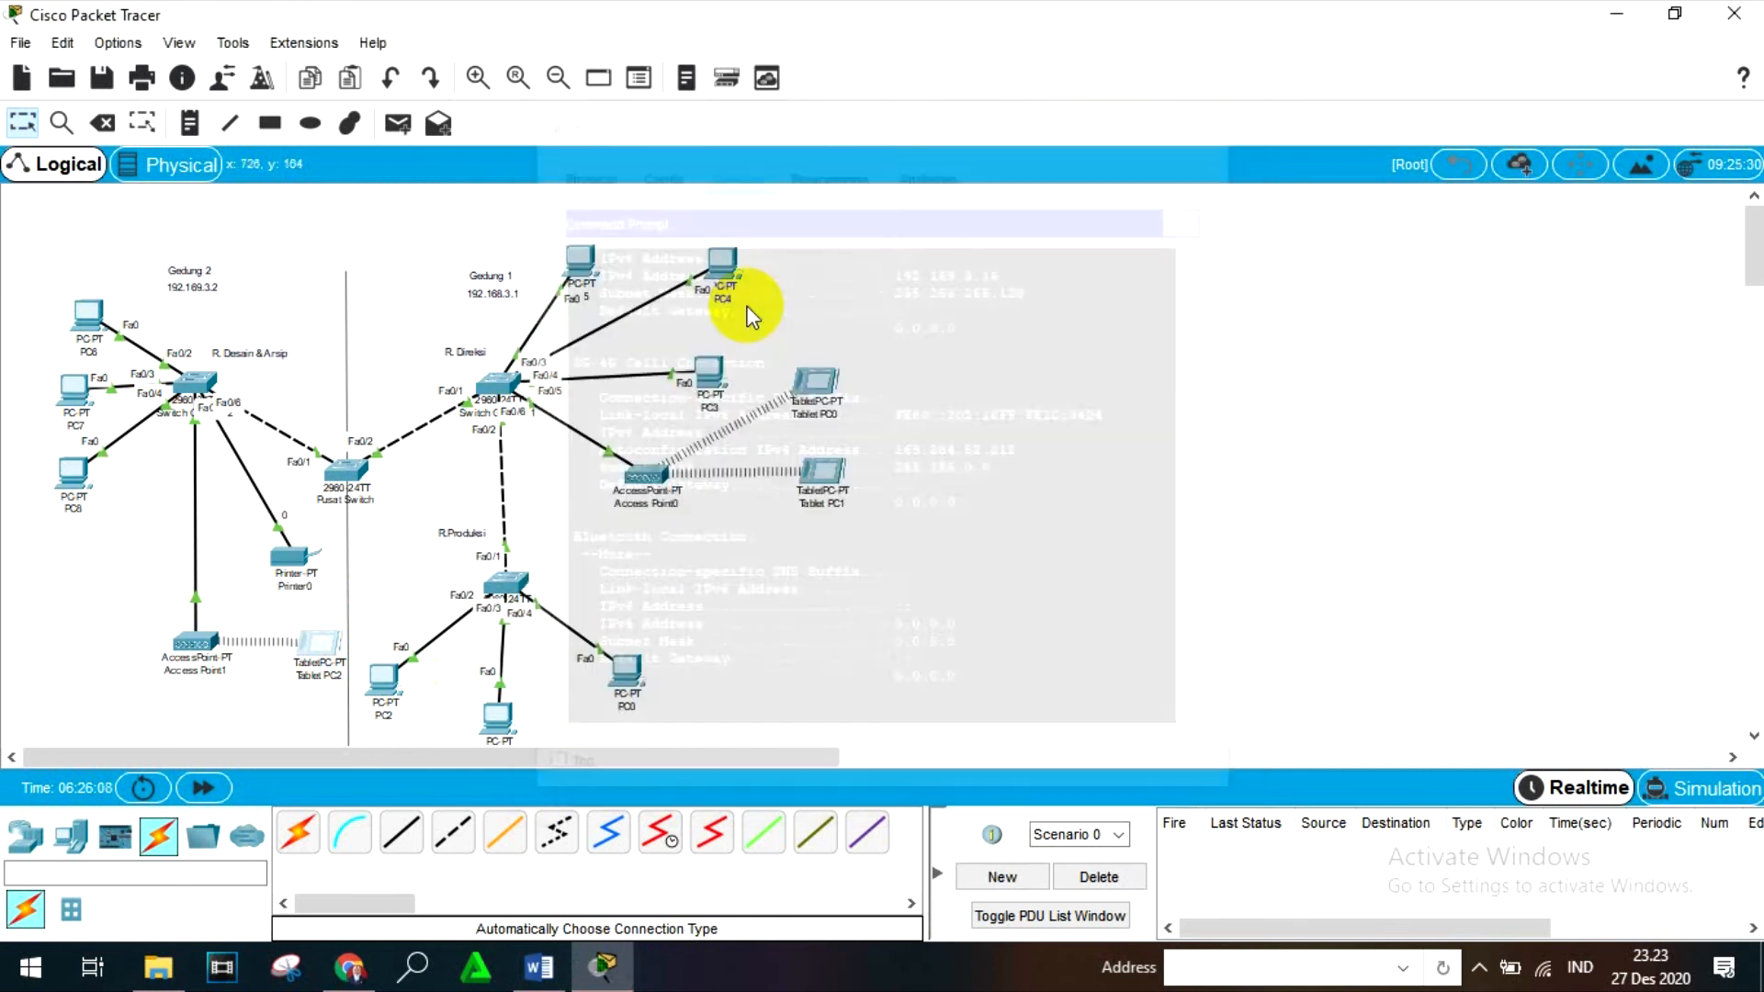
- Run ipconfig in PC7's Command Prompt to check its IPv4 address, and close PC7
left_click(72, 427)
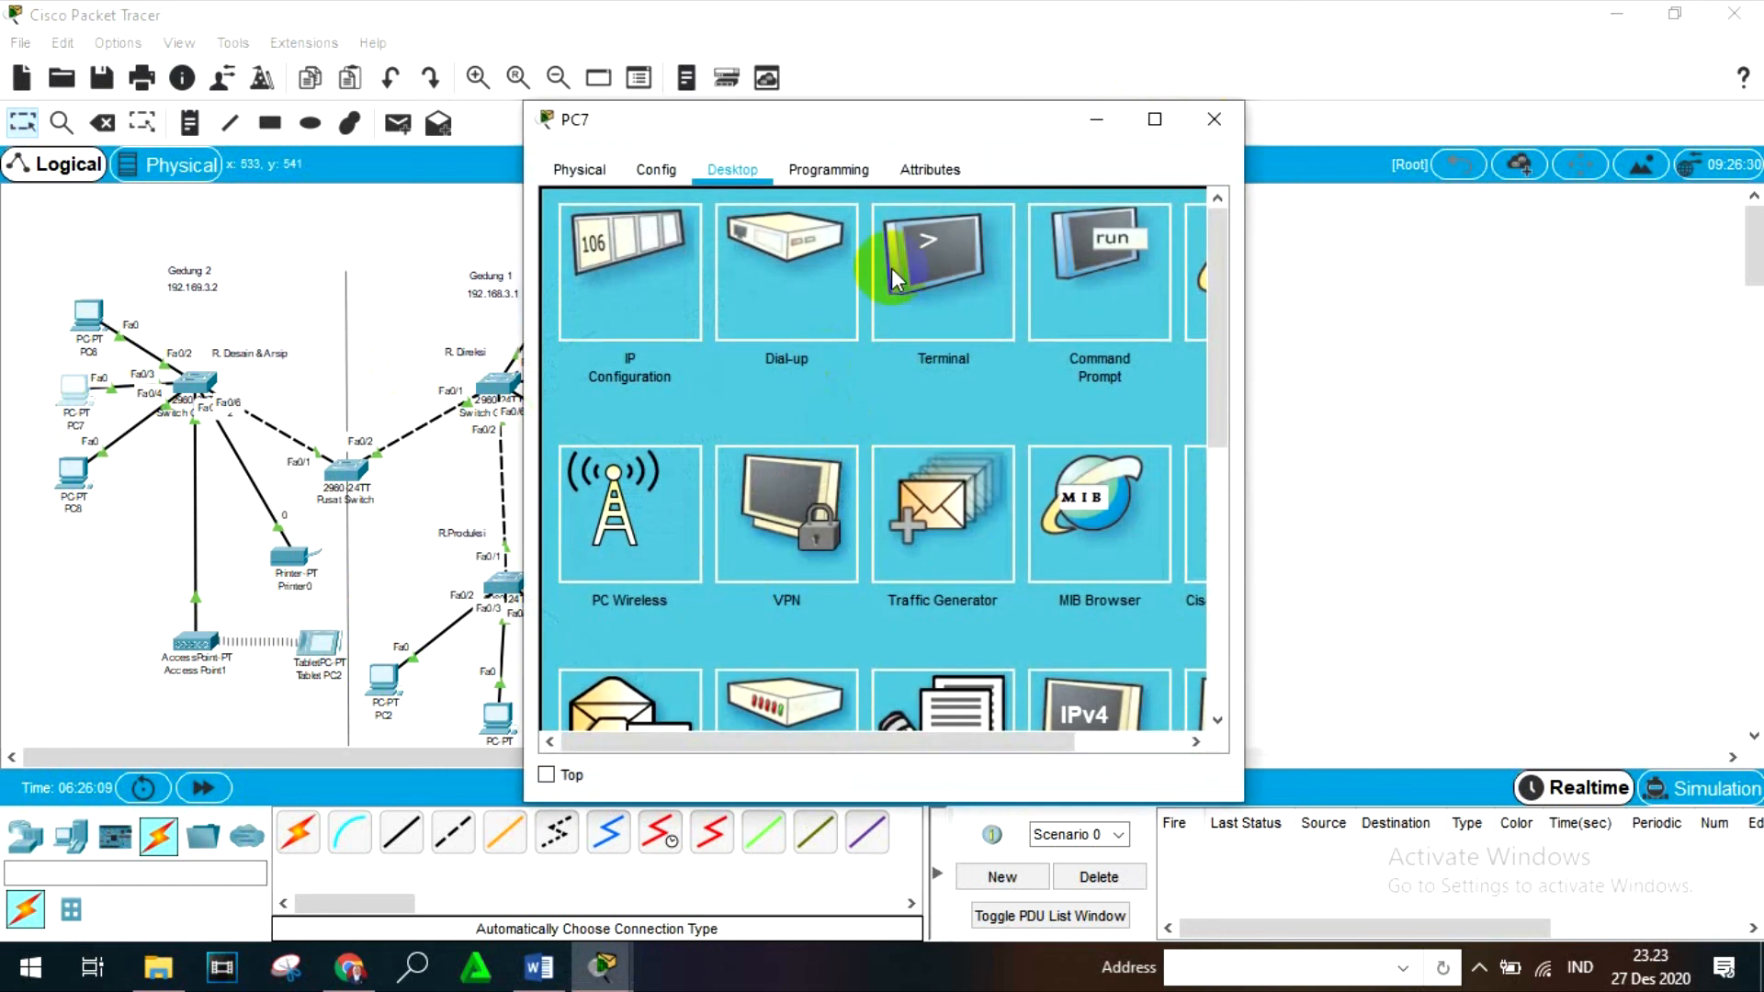
left_click(1062, 273)
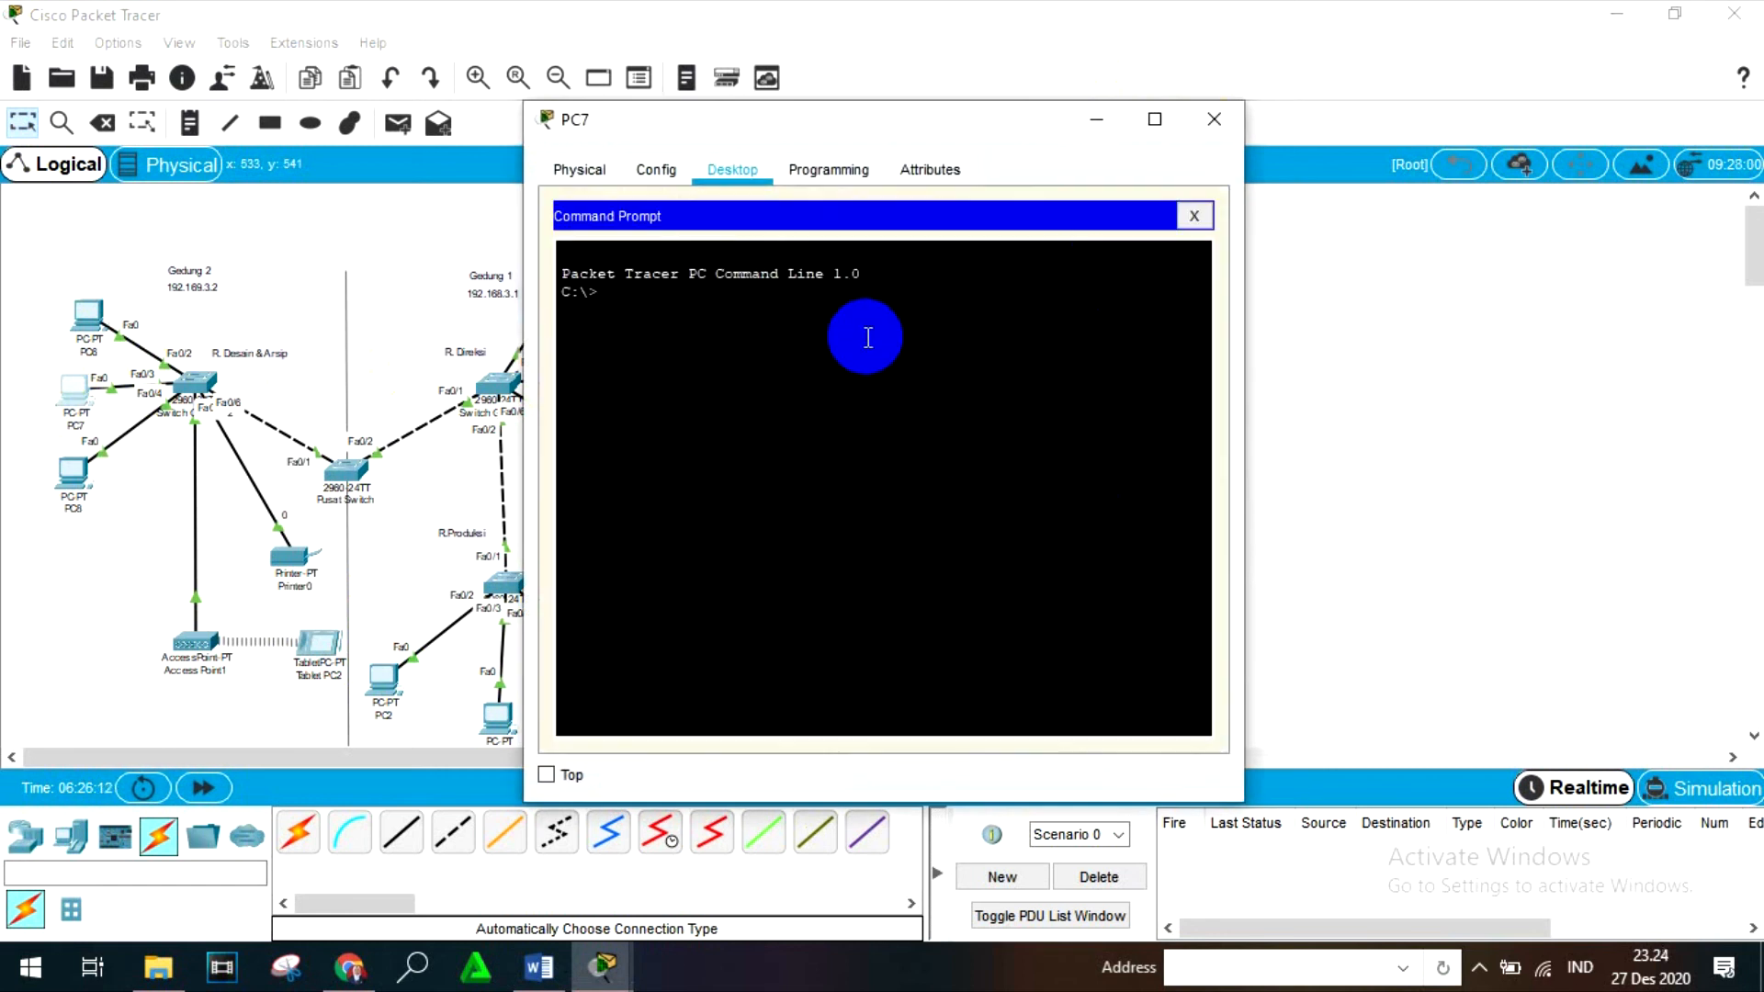
type("ipconfog")
key("Return")
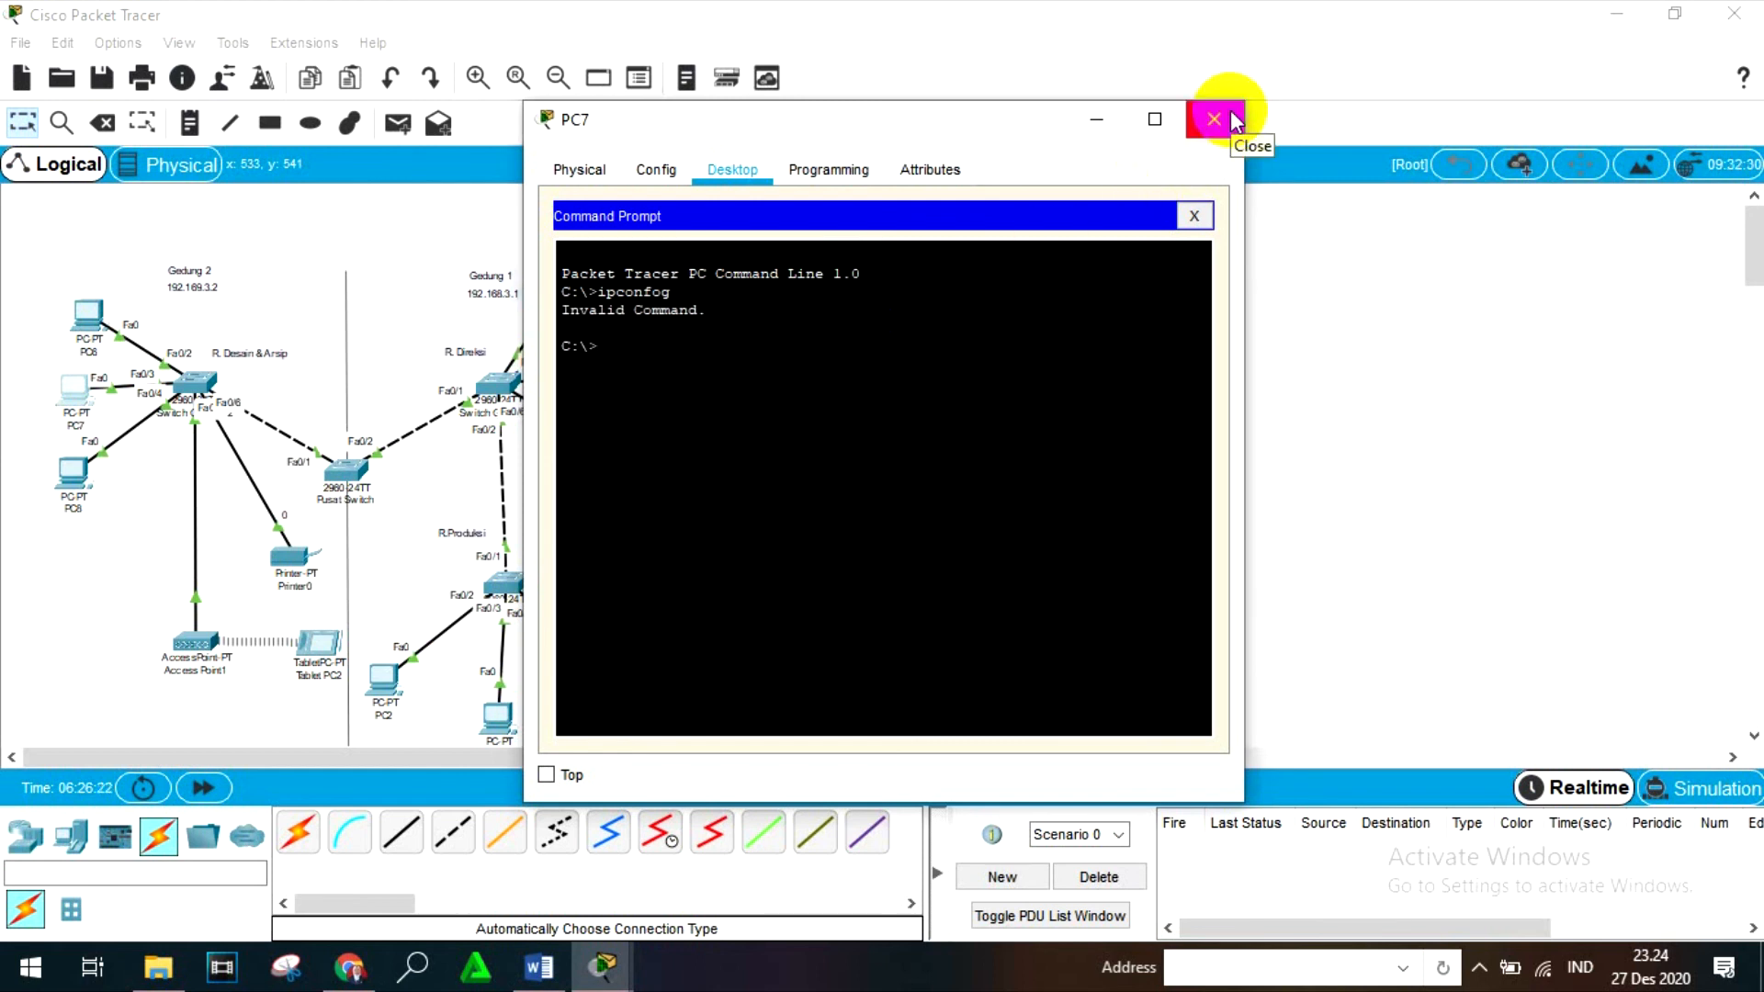
left_click(878, 301)
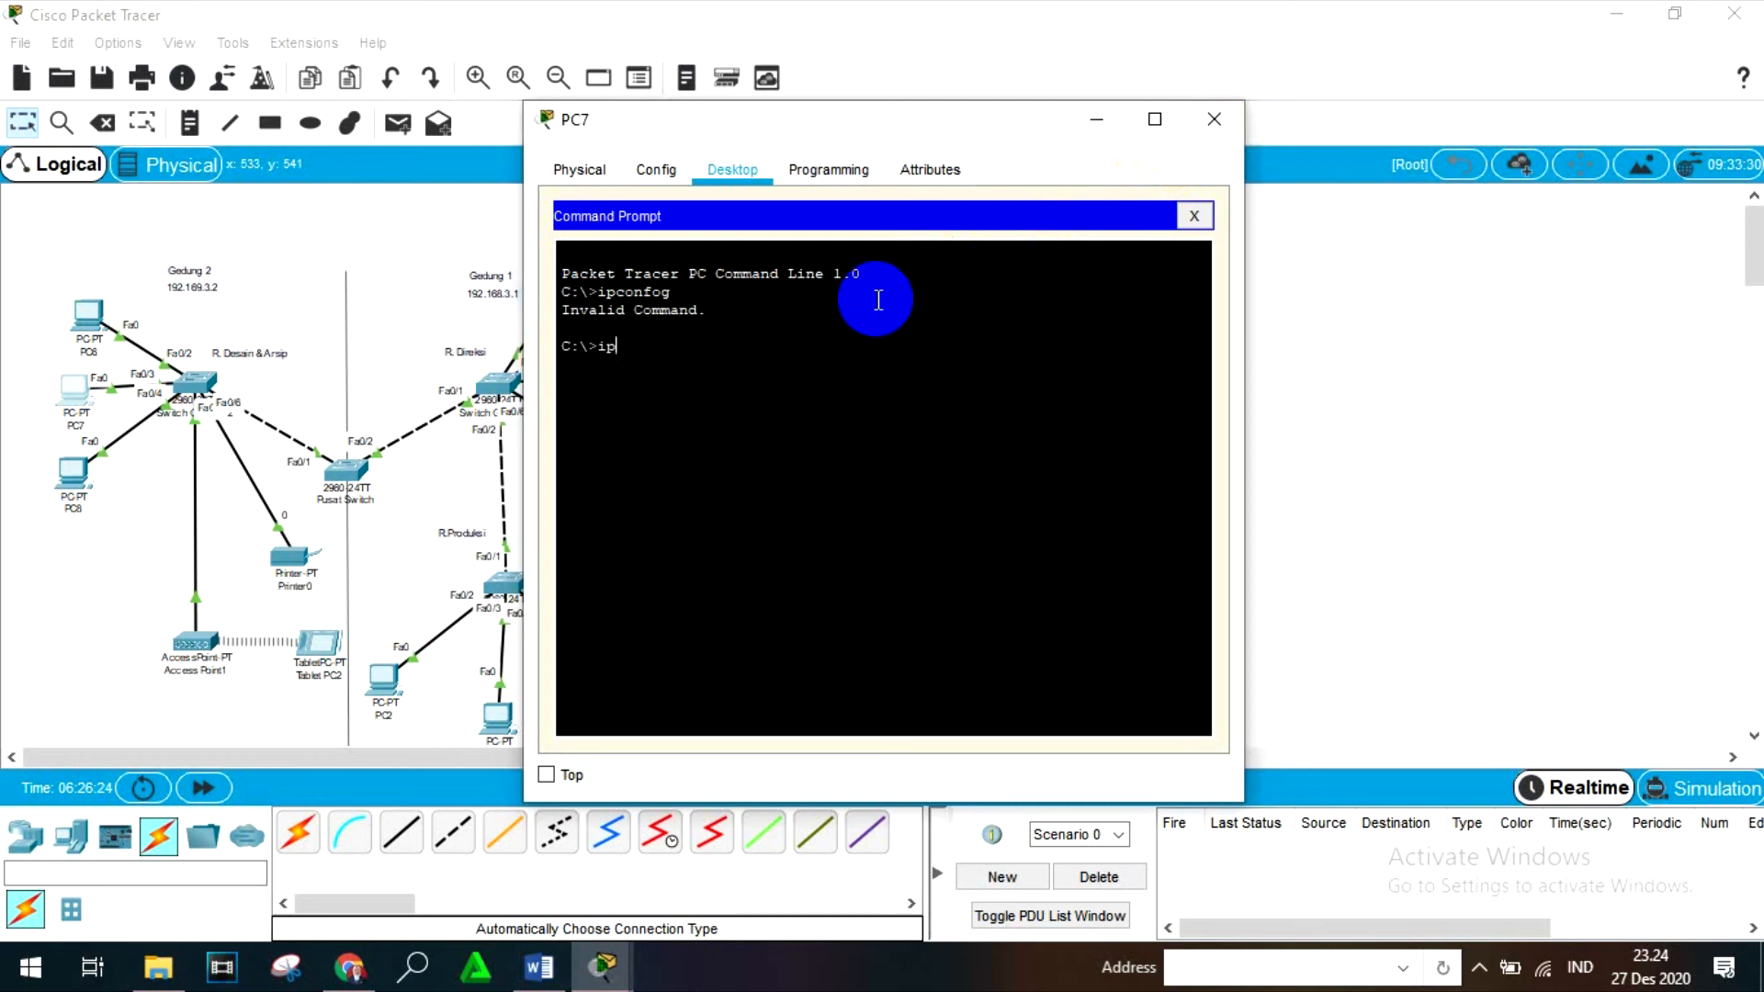
type("ipconfig")
key("Return")
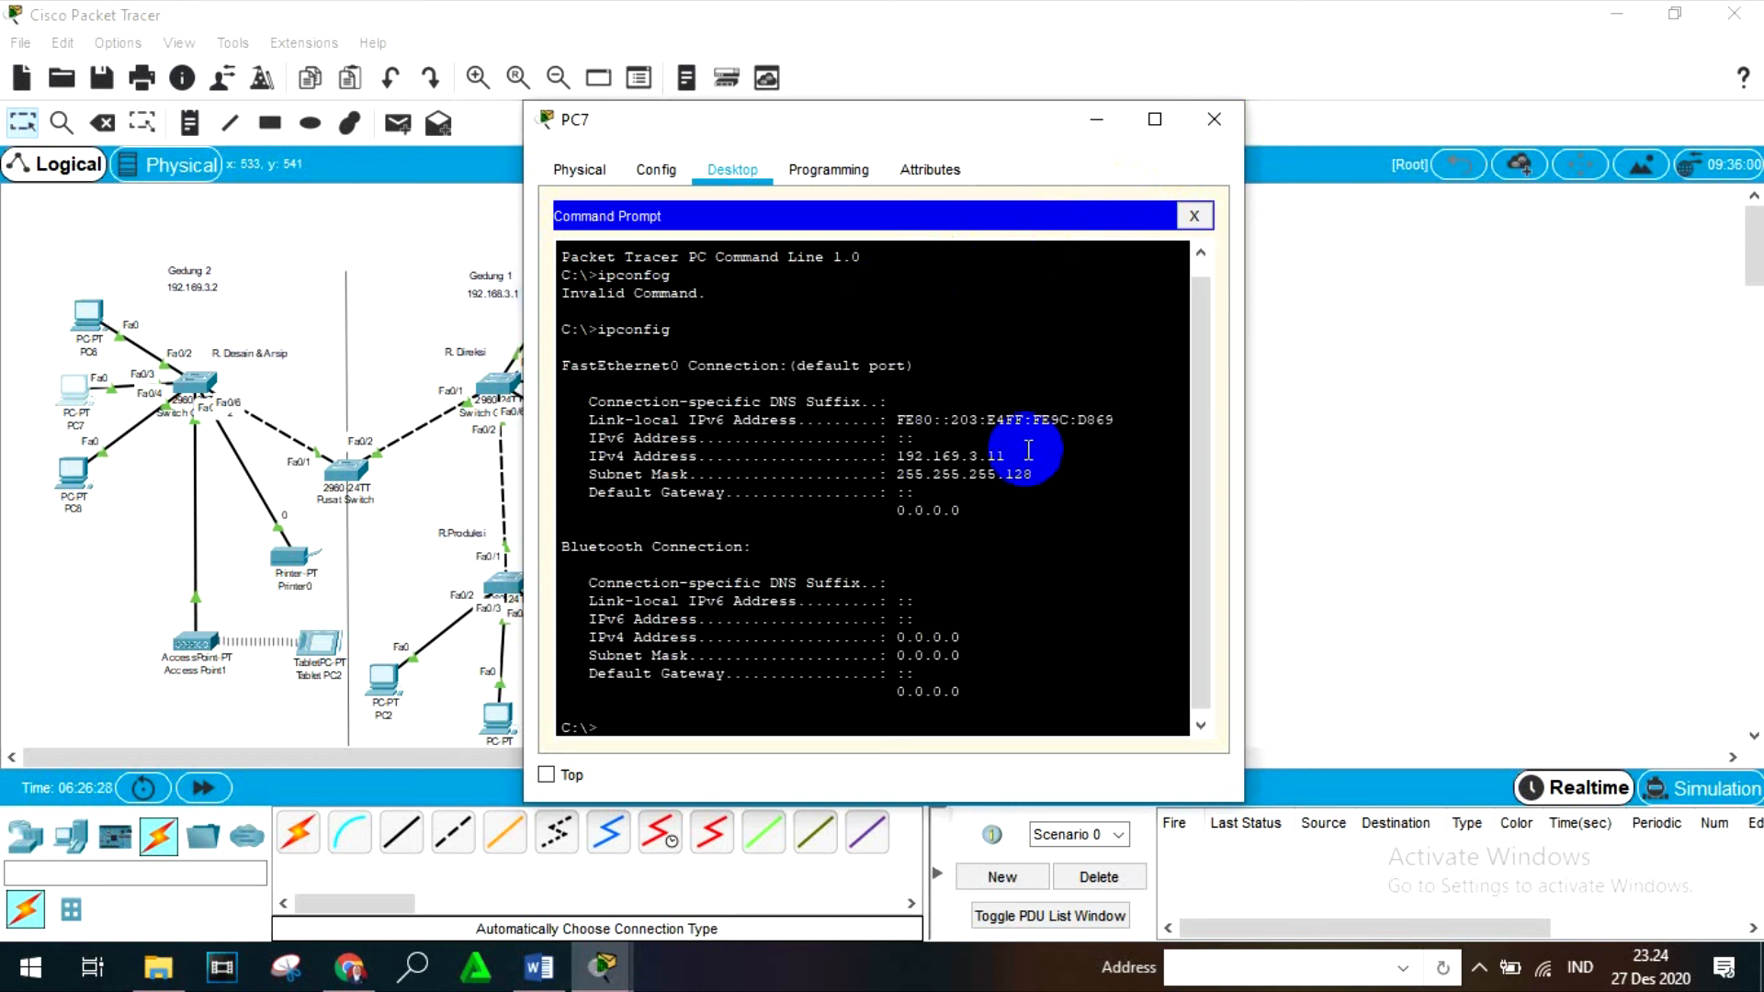
left_click(1214, 118)
- Open Tablet PC2's Command Prompt and enter the partial command "ping 192.169." at the prompt
left_click(322, 661)
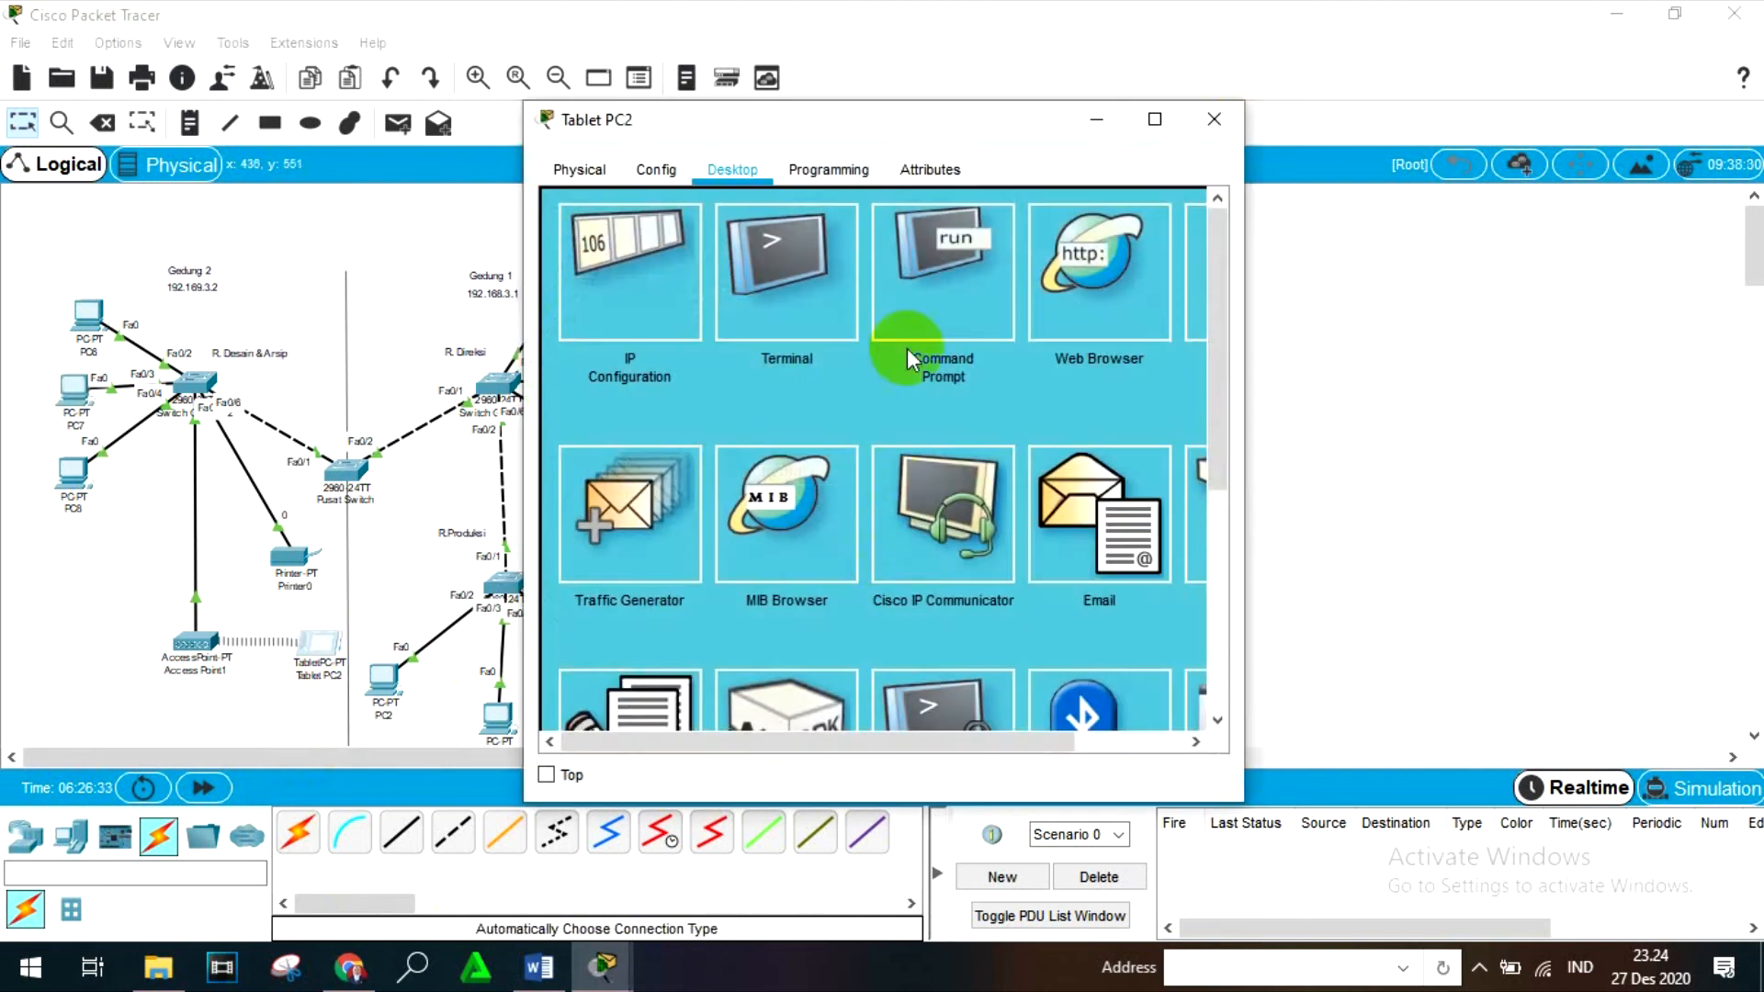
left_click(905, 354)
scroll(745, 602, "down", 2)
scroll(745, 602, "down", 2)
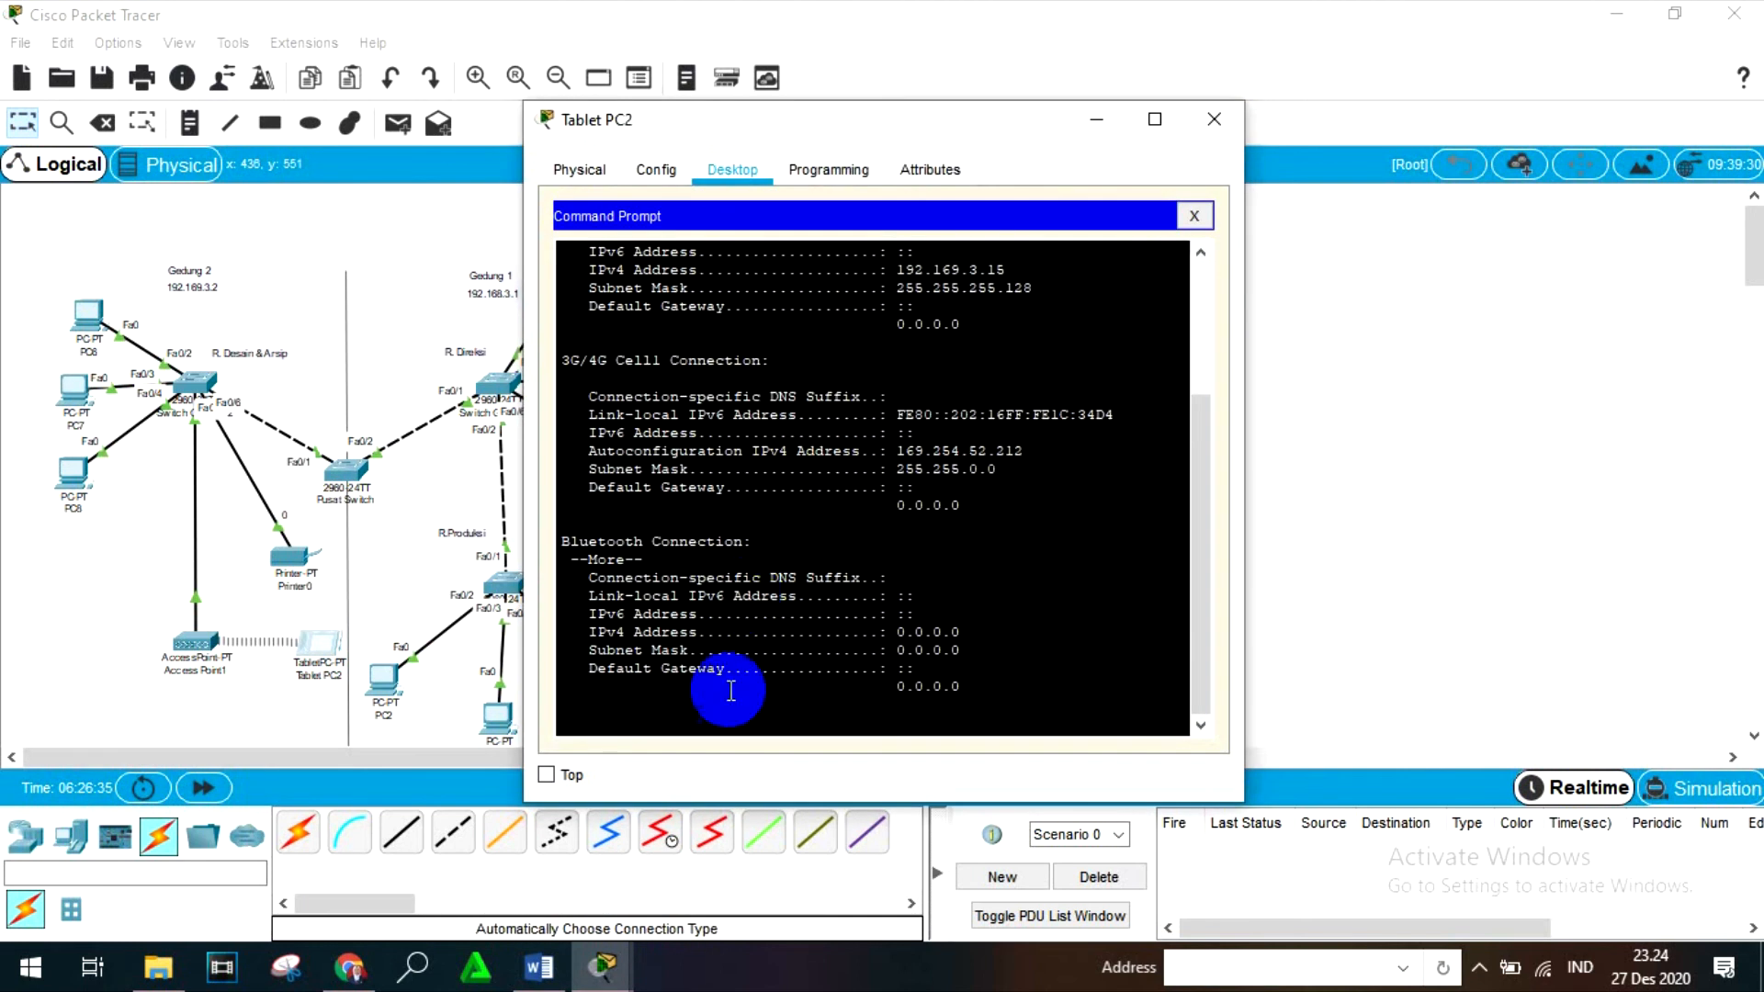
left_click(726, 729)
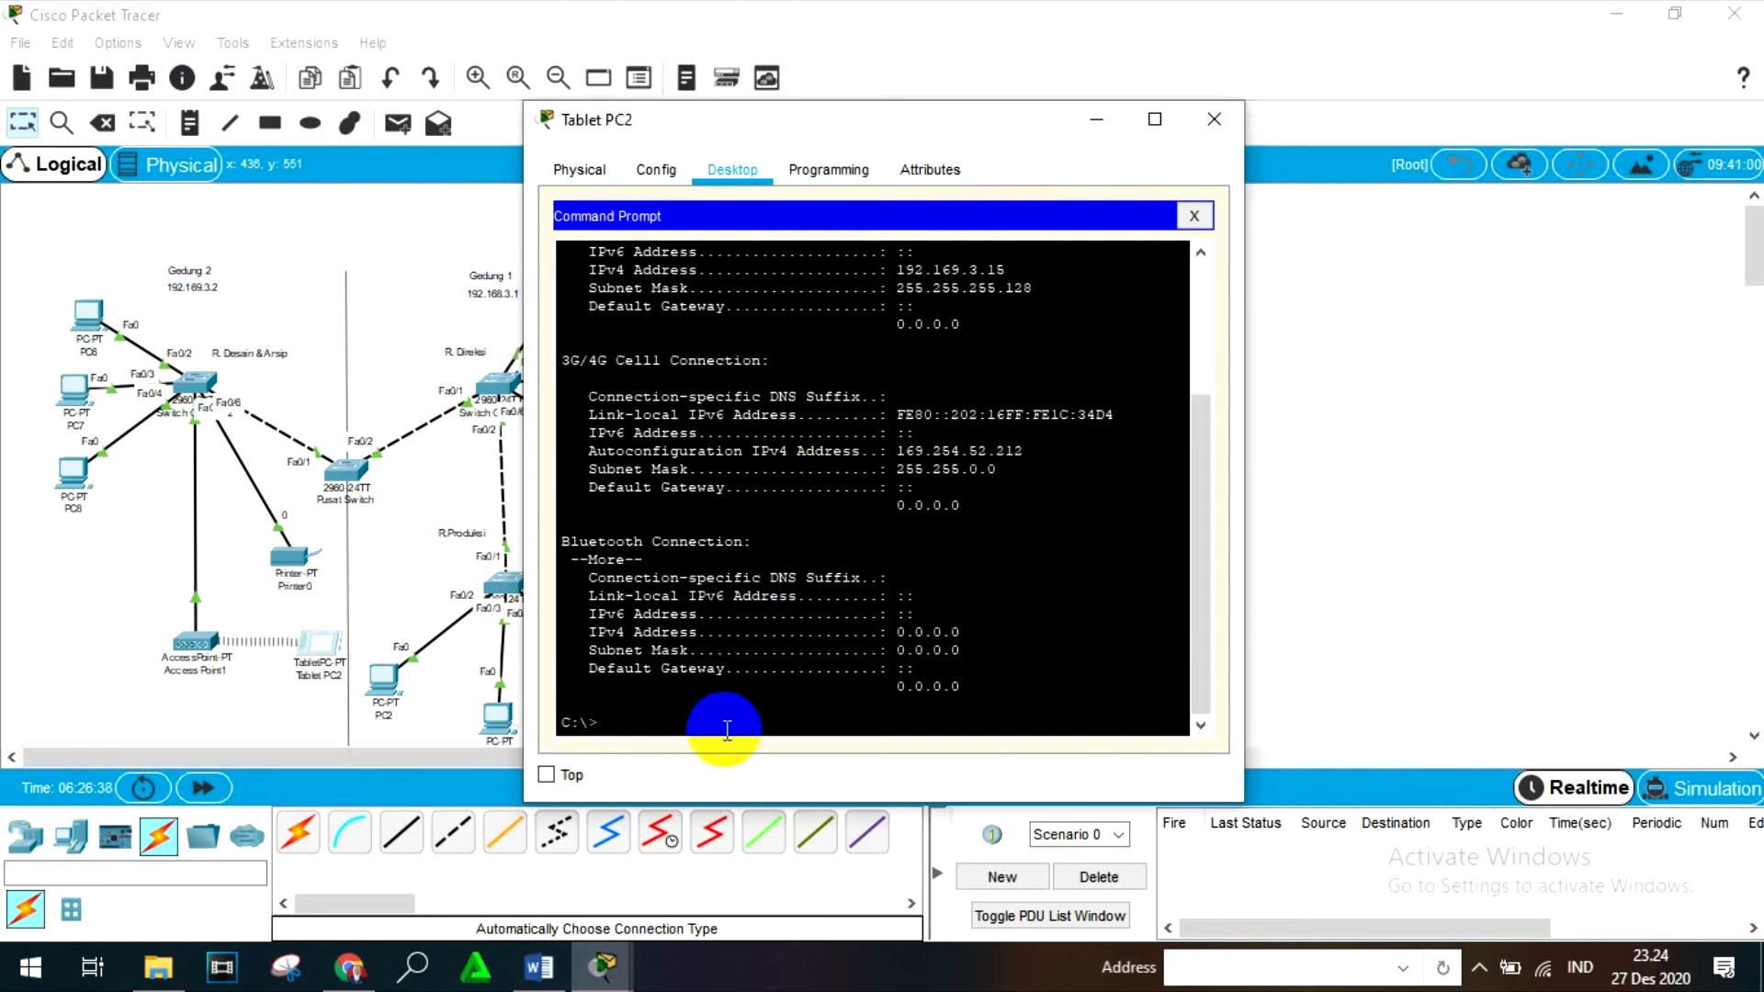
type("ping 192.169.169.")
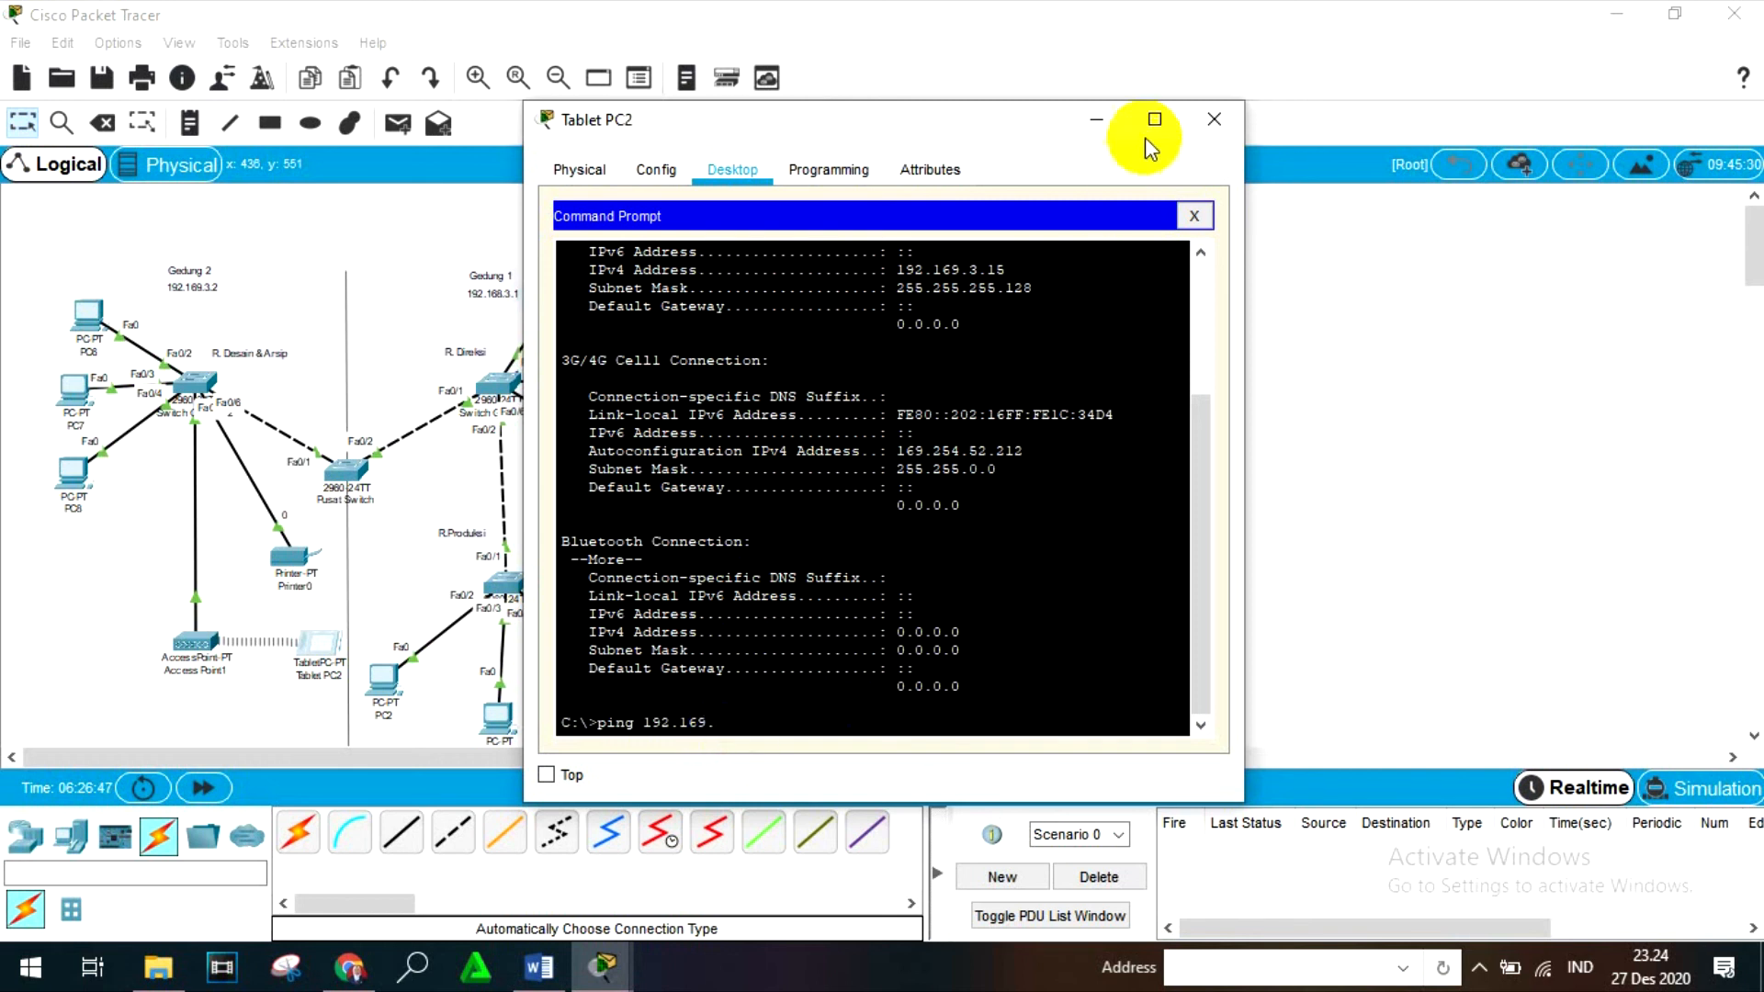
- Close Tablet PC2, recheck the IPv4 address in PC7's ipconfig output, and close PC7
left_click(1214, 119)
left_click(75, 390)
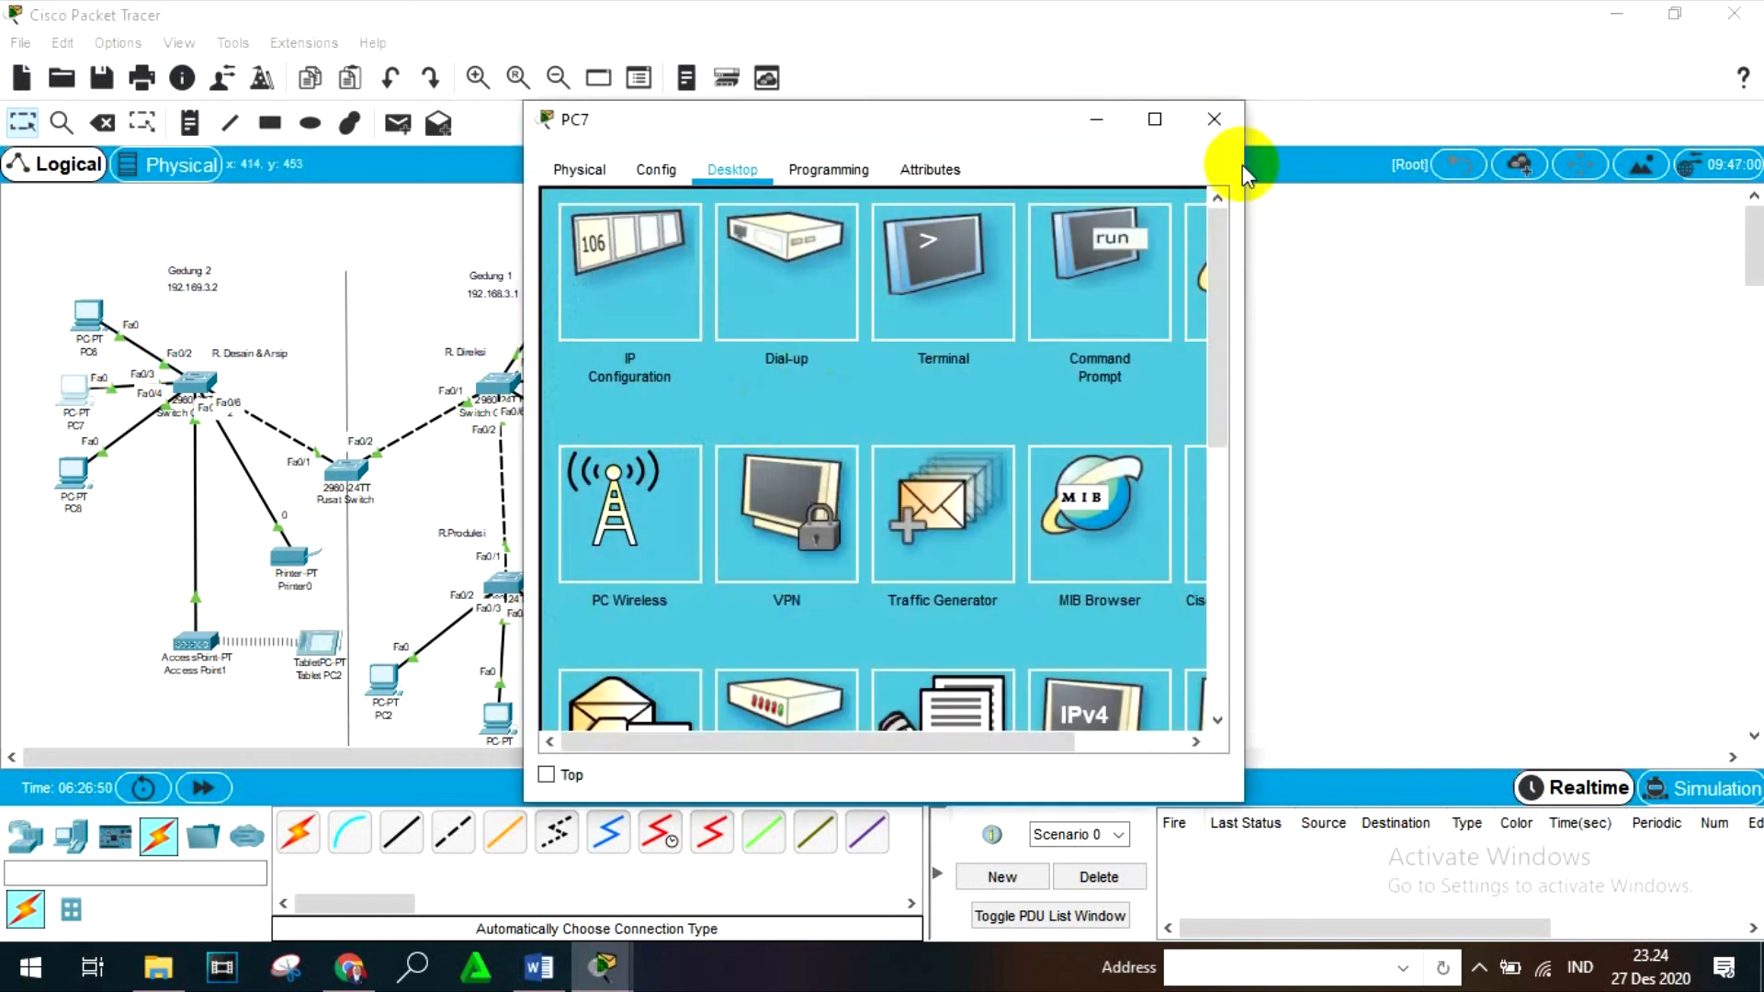
left_click(1071, 315)
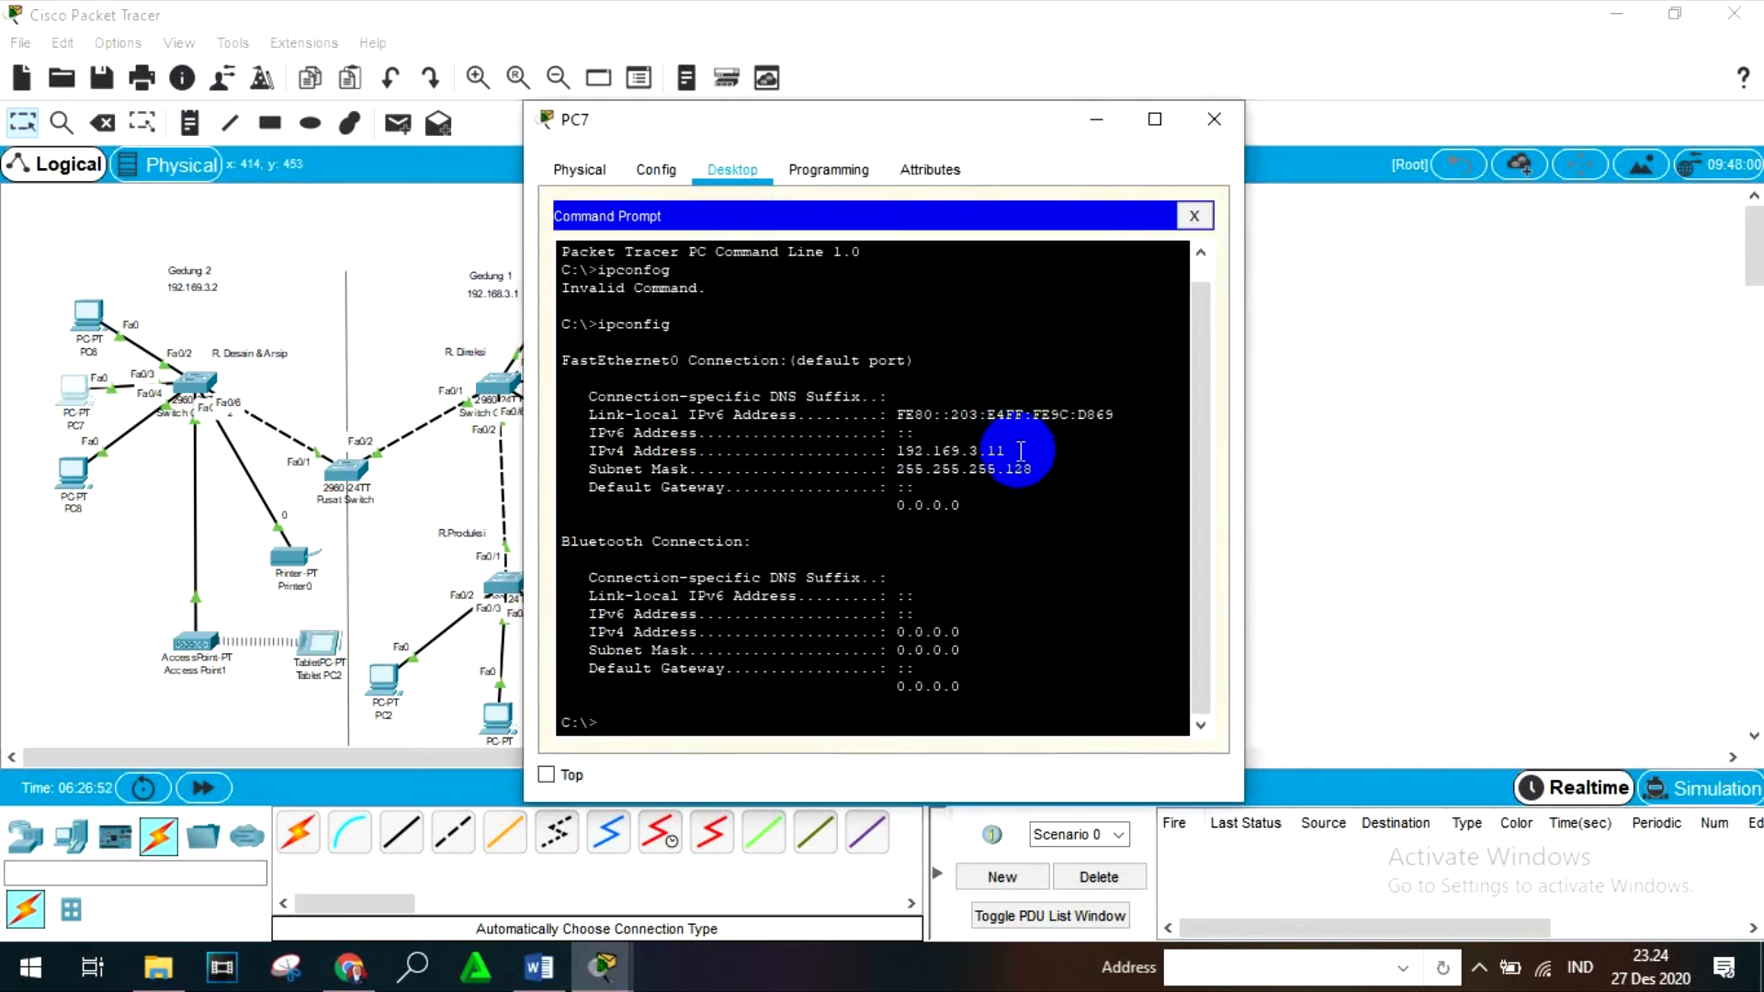
left_click(1214, 120)
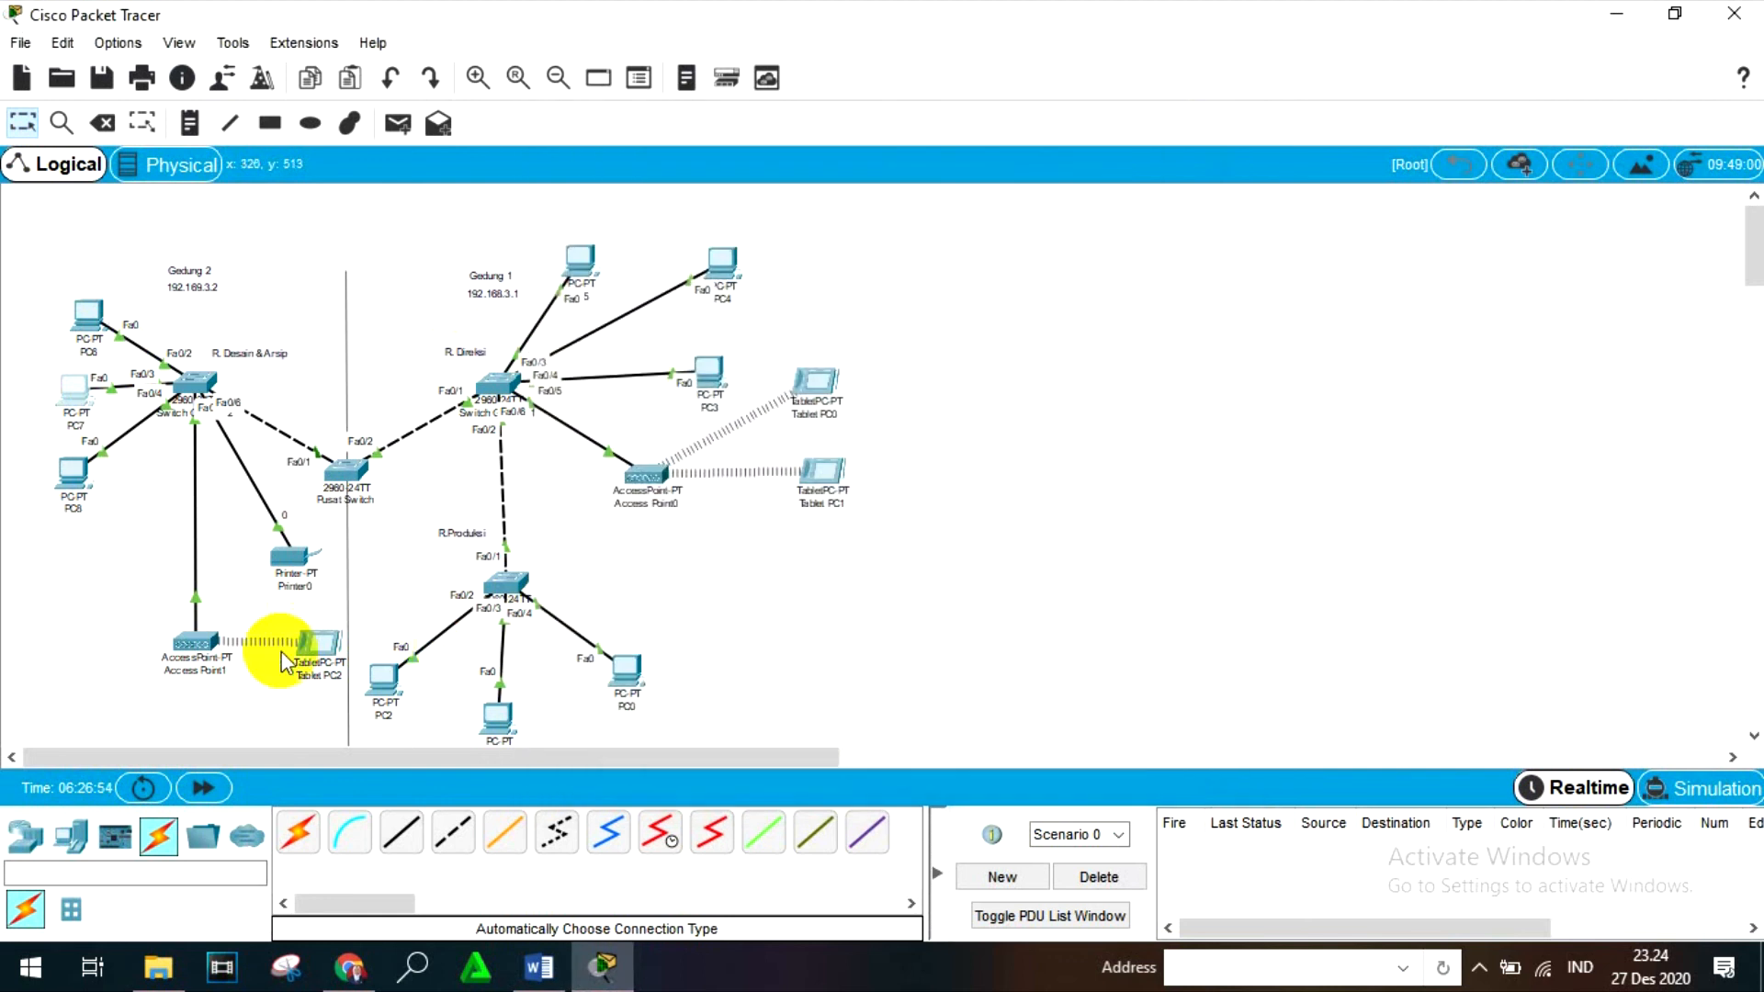
- Reopen Tablet PC2's Command Prompt, and complete and run the ping to 192.169.3.11
left_click(313, 643)
left_click(965, 342)
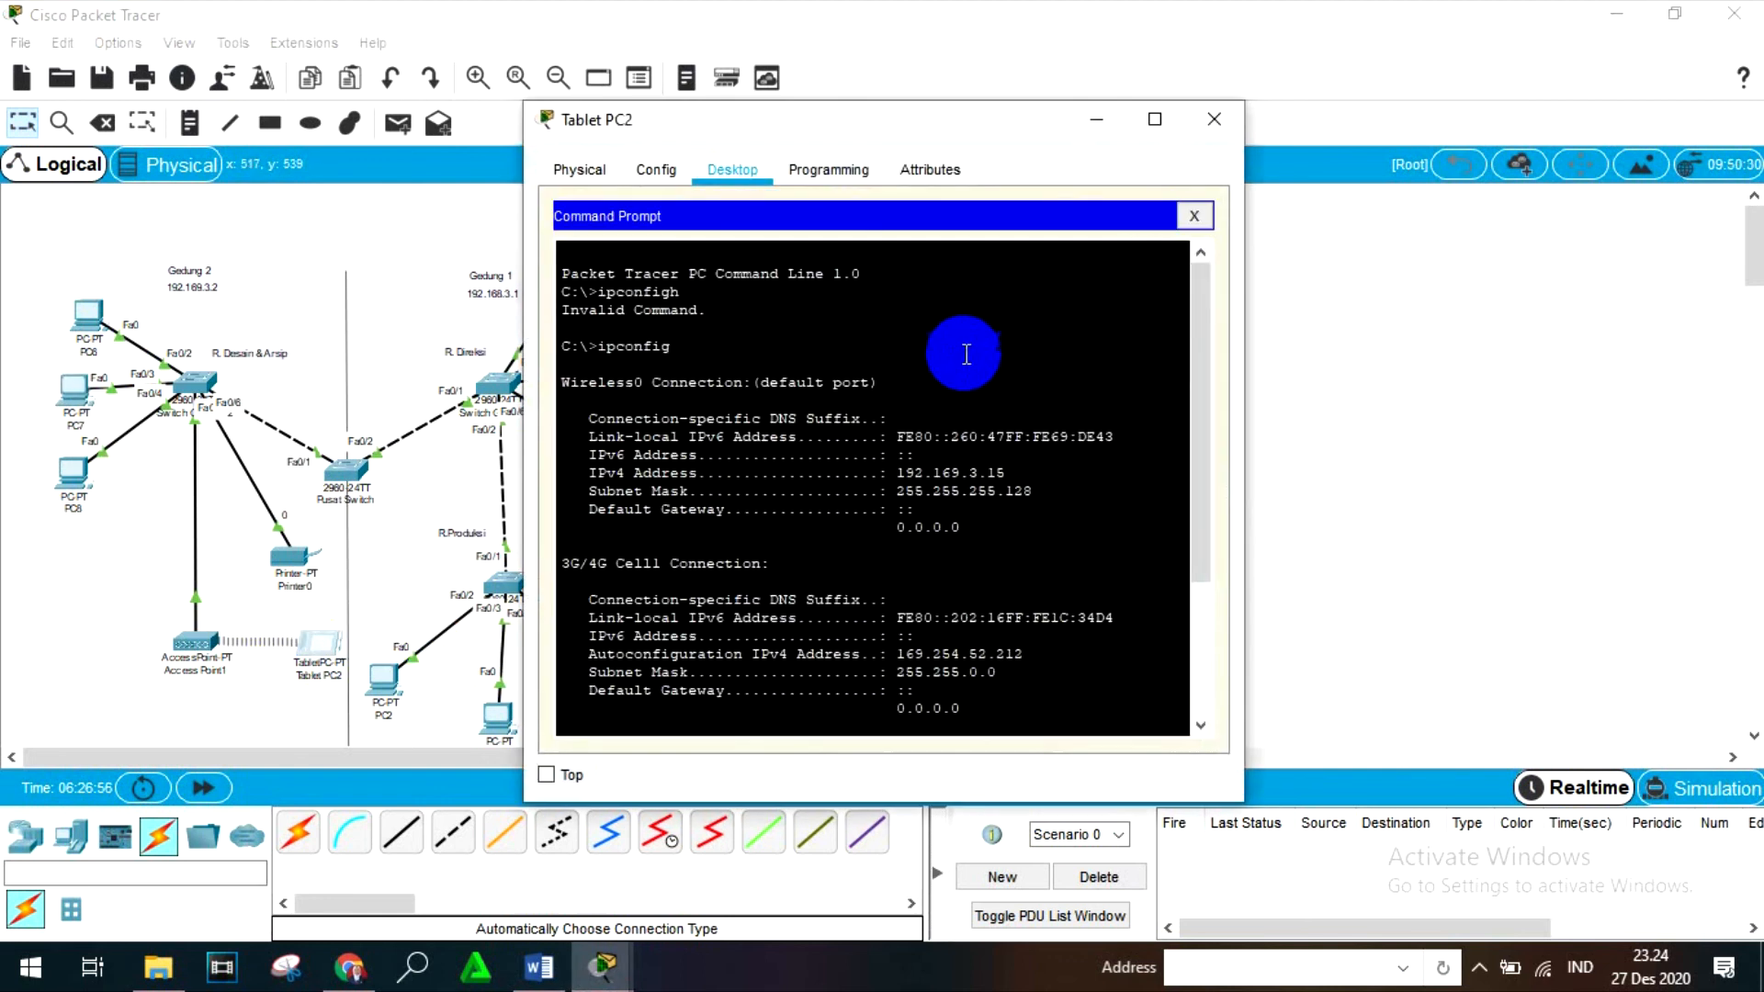
scroll(937, 579, "down", 4)
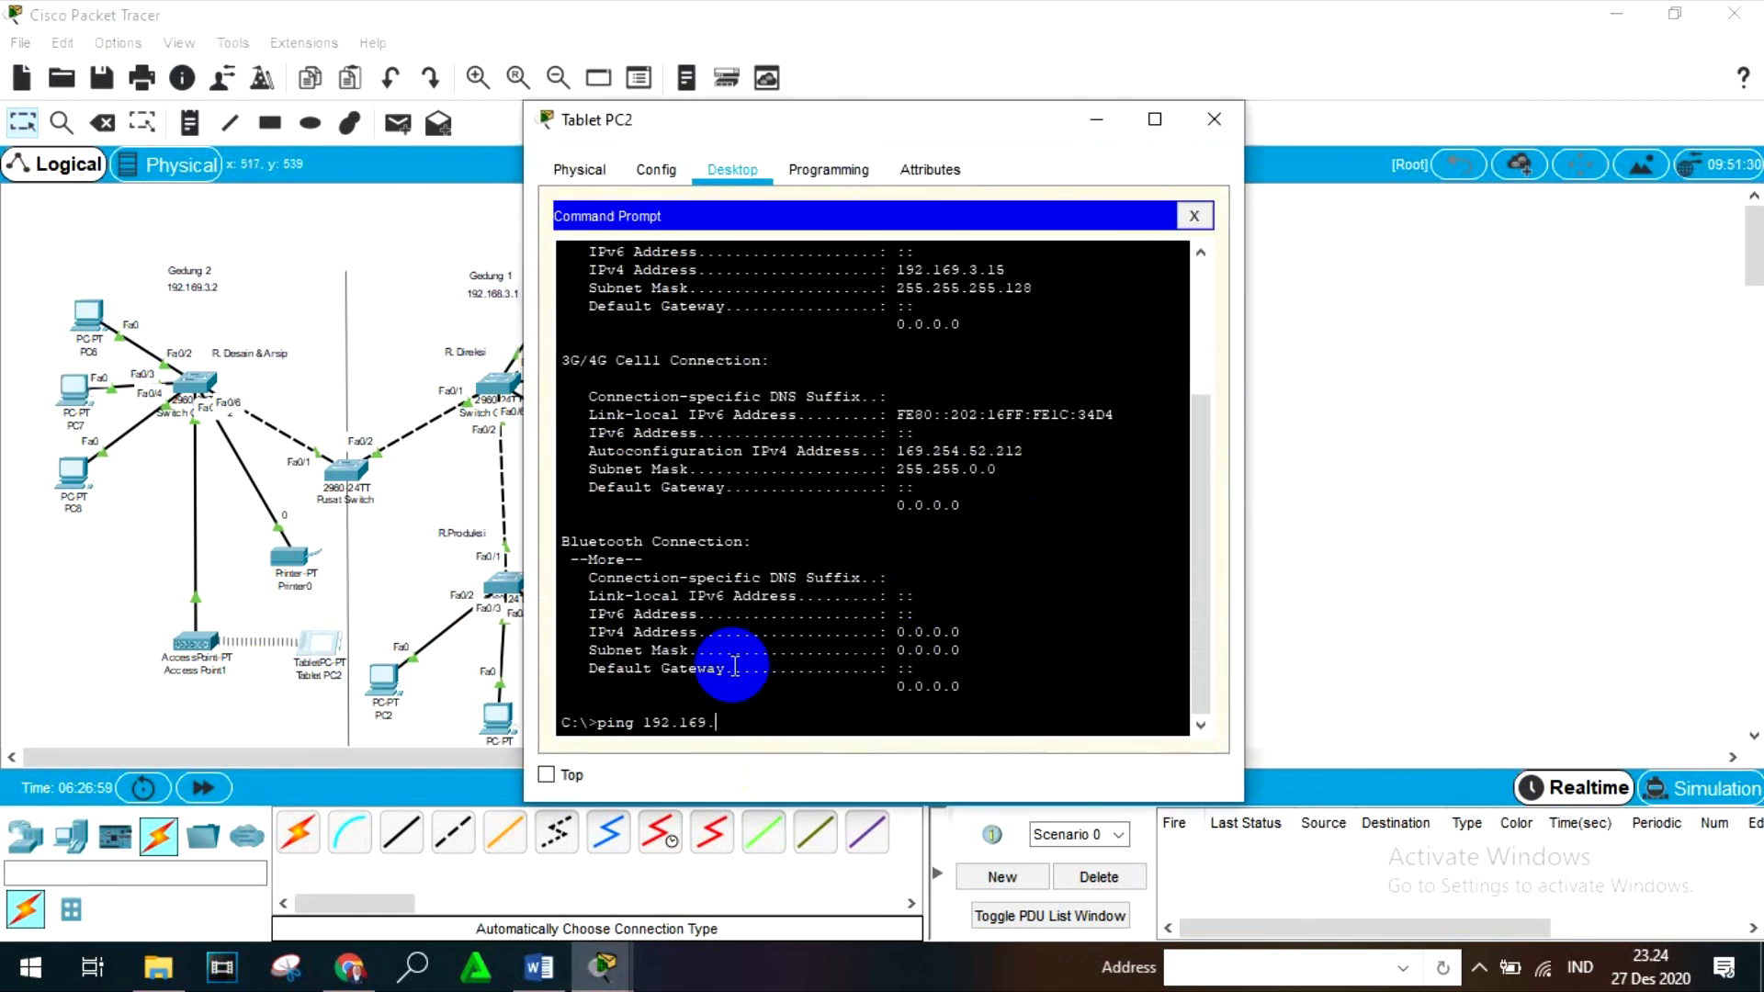
type("3")
key("Return")
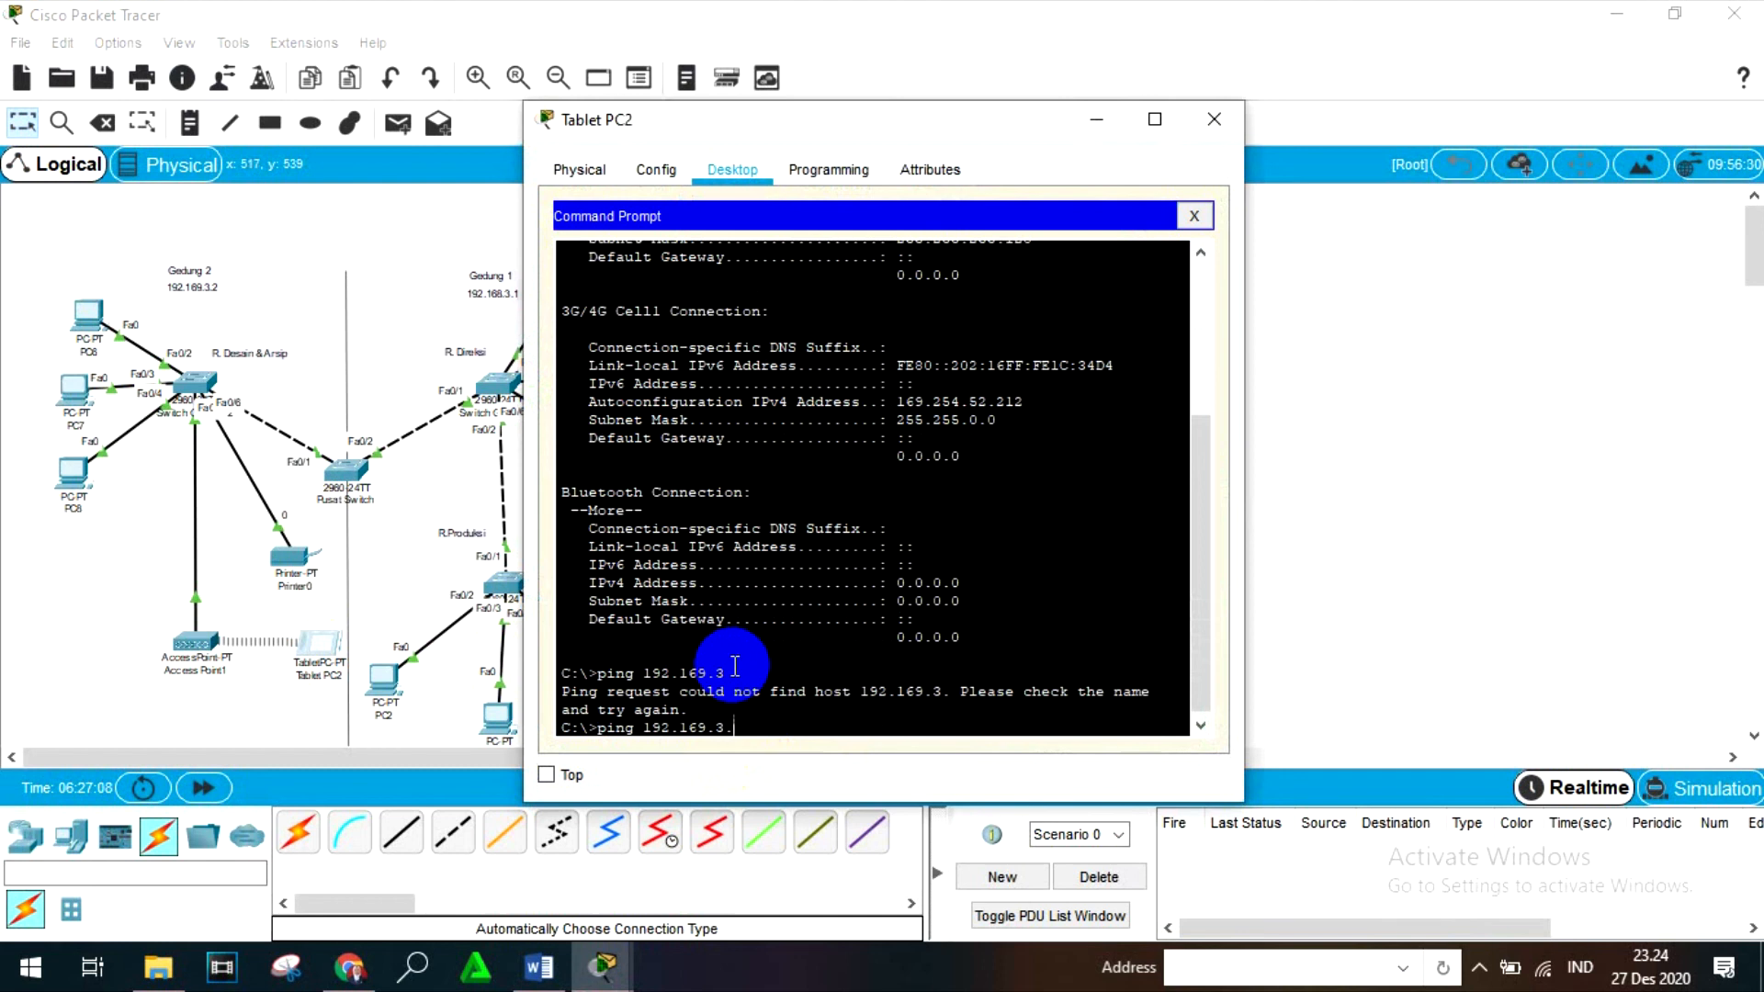
type("11")
key("Return")
left_click(799, 726)
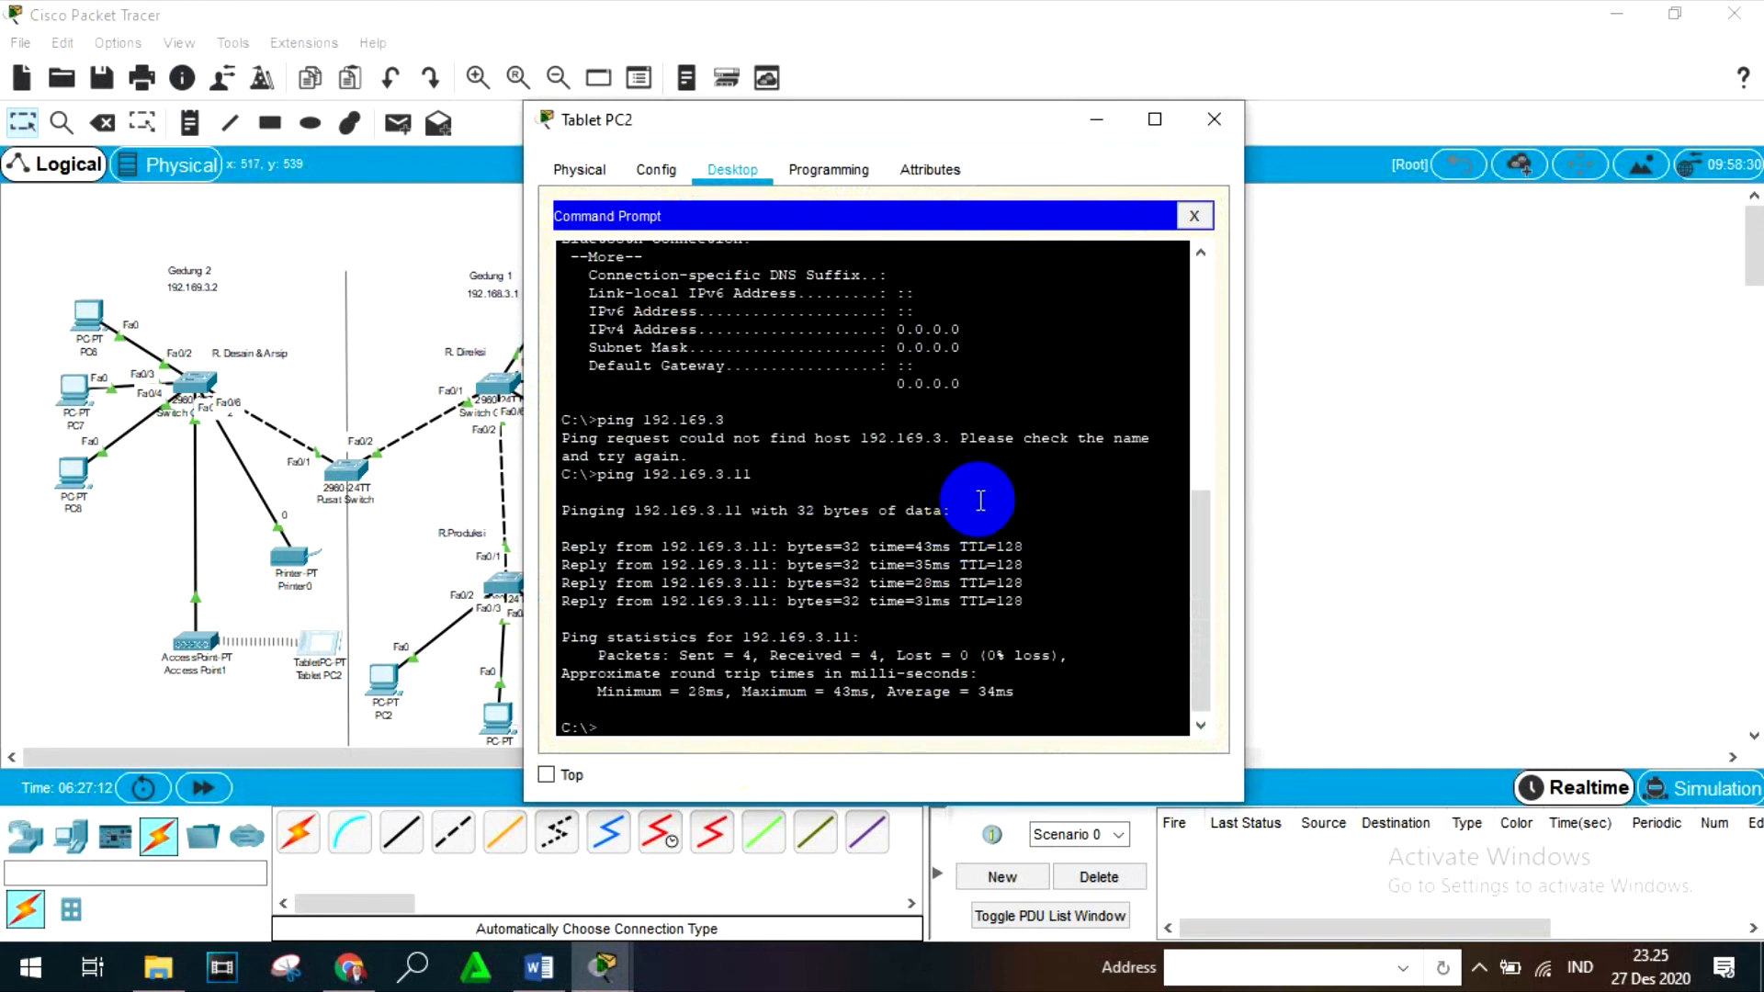
- Close Tablet PC2, switch to Simulation mode, and add a simple PDU from PC7 to Tablet PC2
left_click(1215, 120)
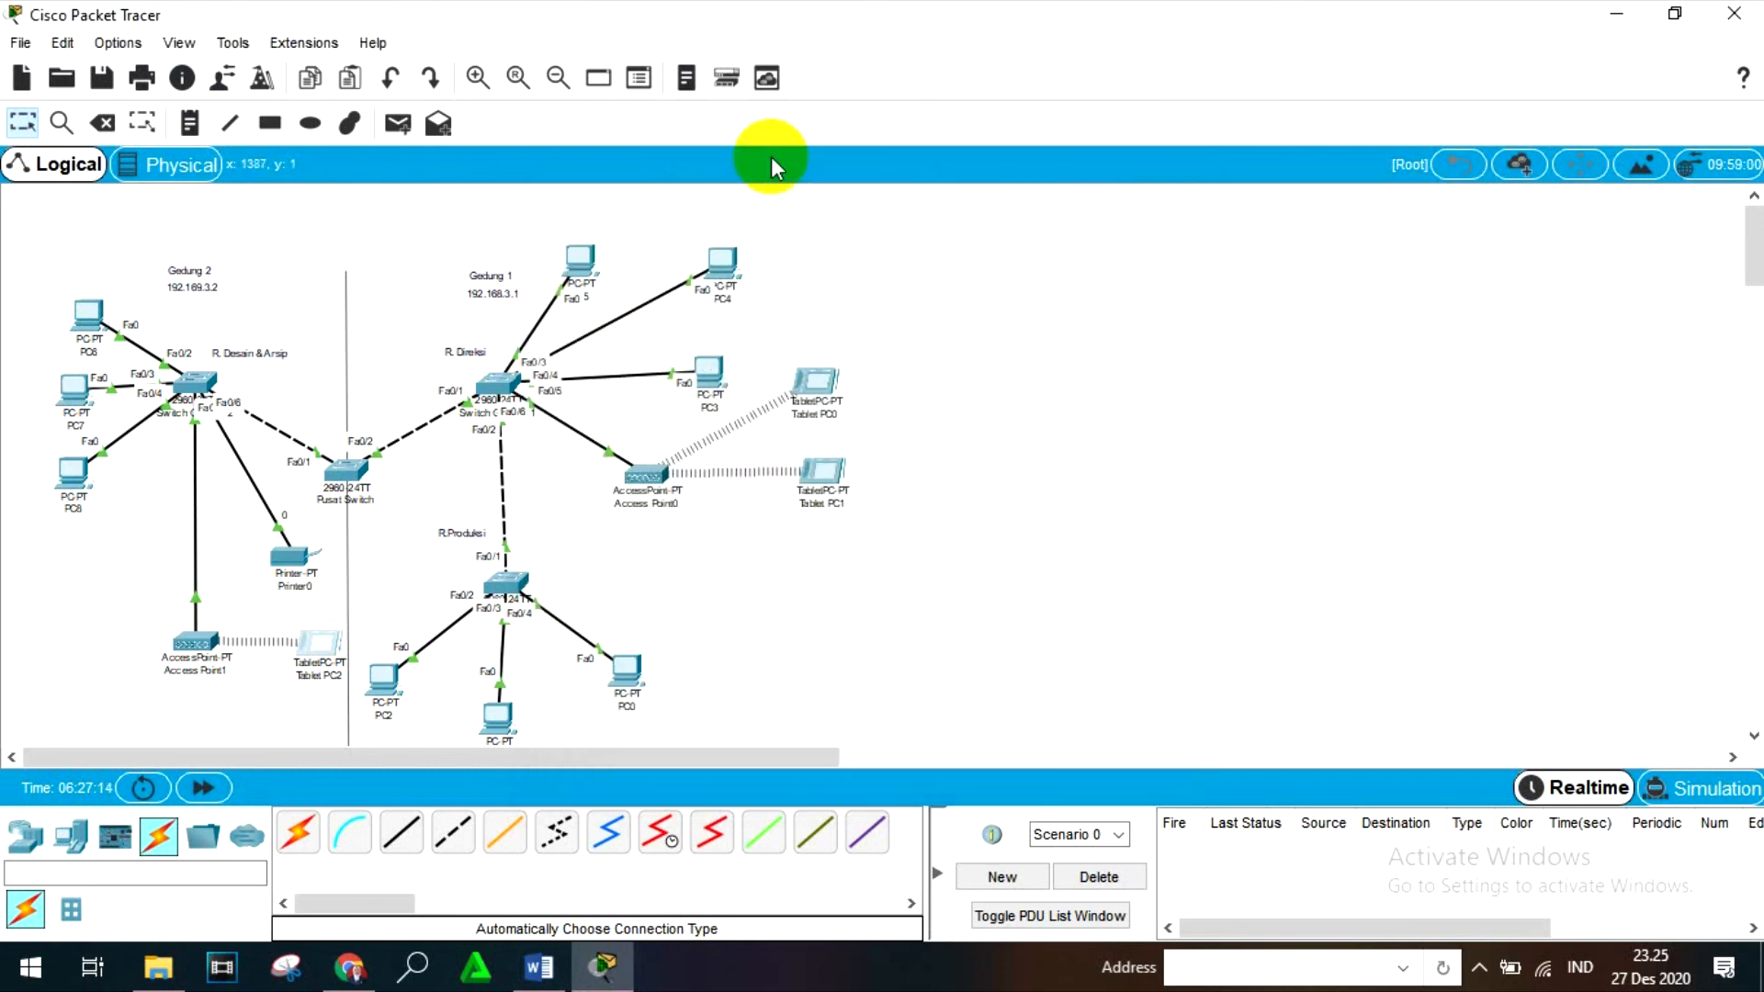
left_click(1624, 783)
left_click(398, 123)
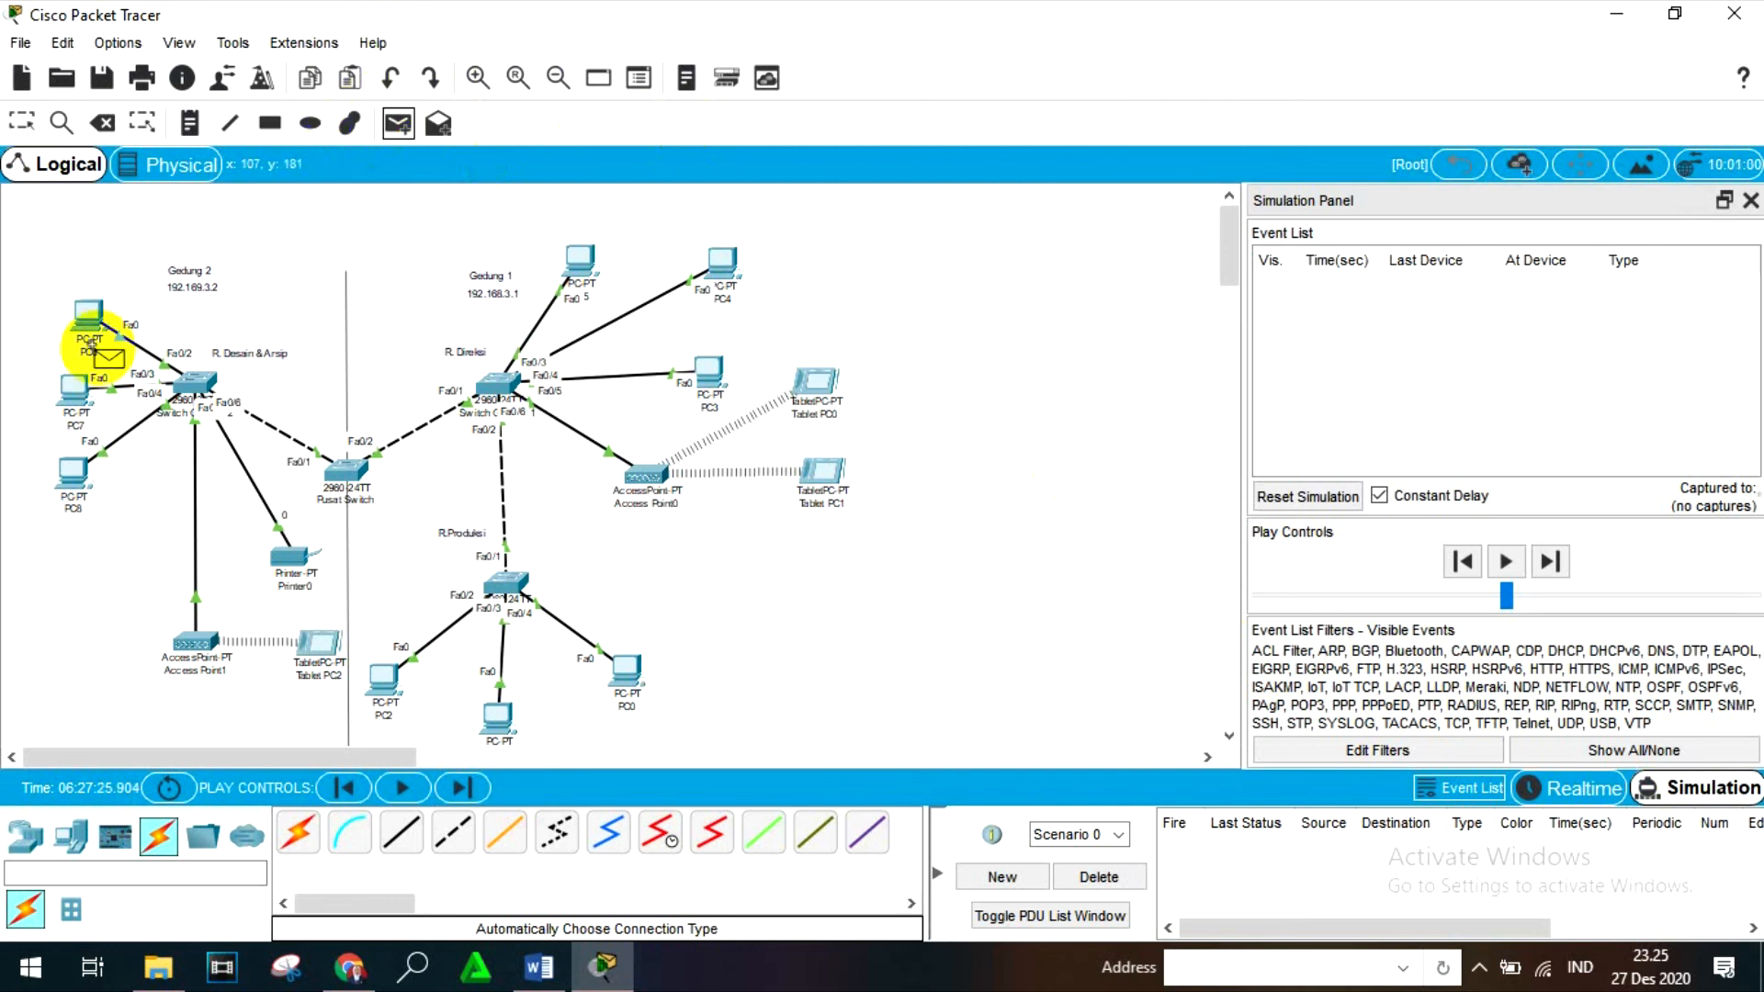
left_click(73, 390)
left_click(319, 644)
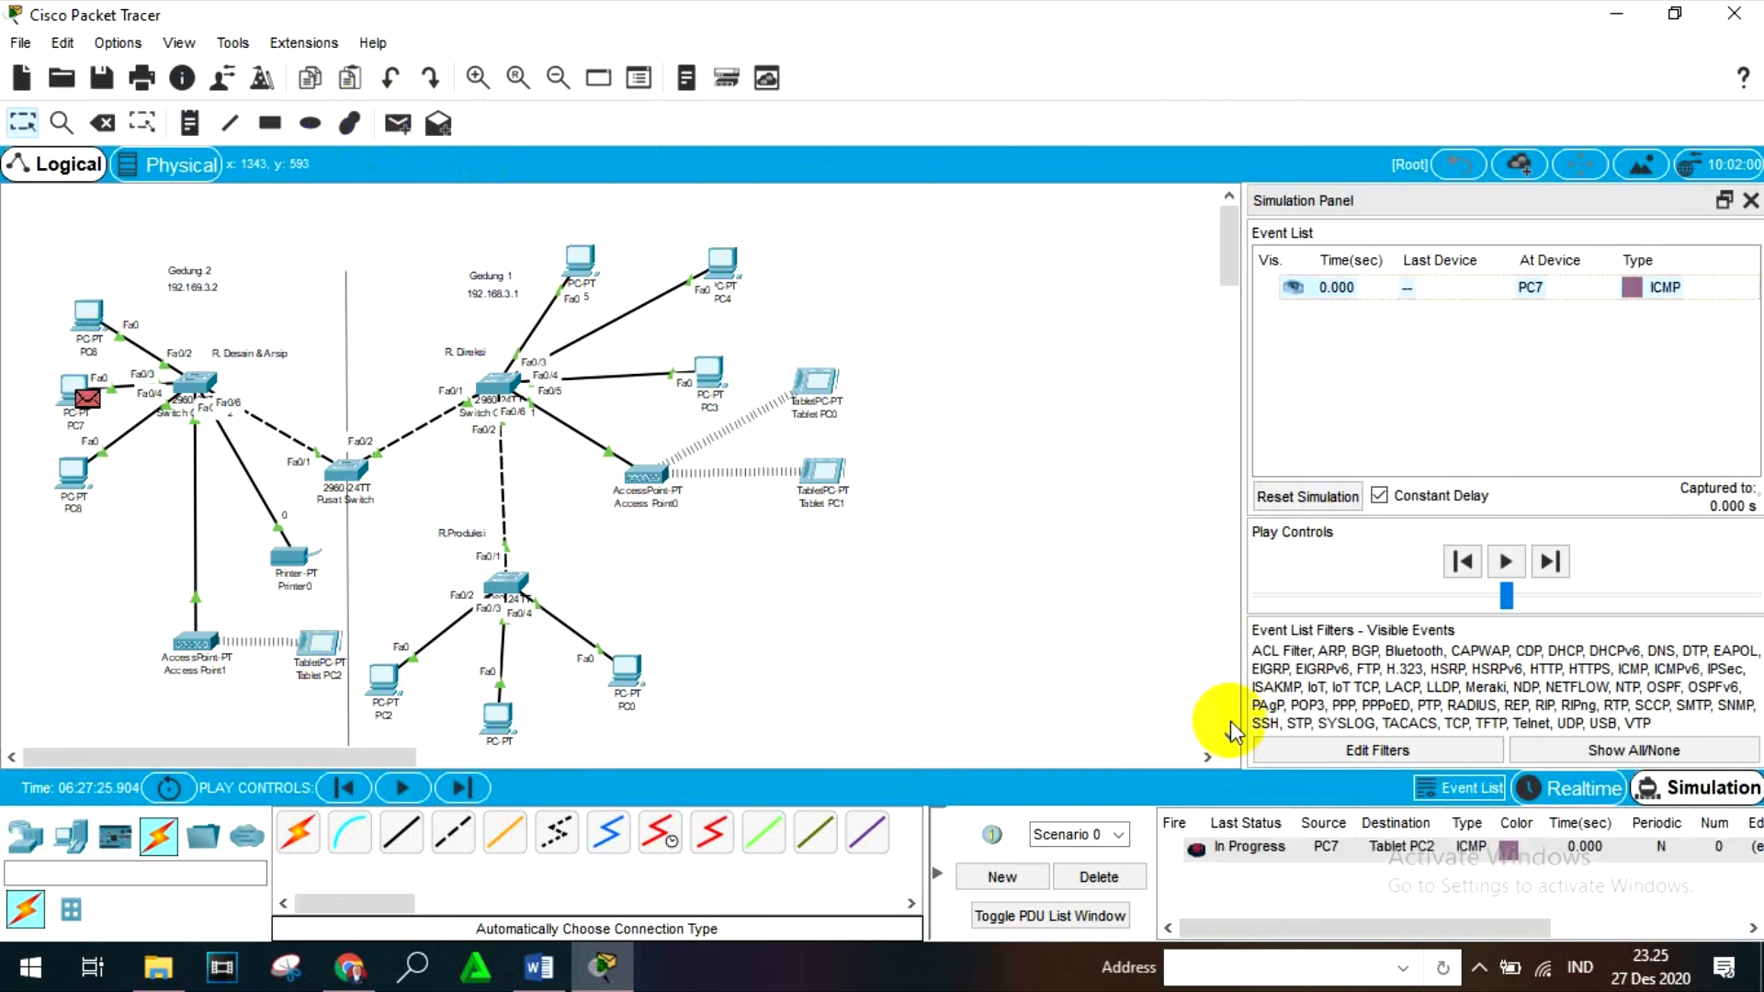
- Step the simulation forward event by event until the ICMP reply from Tablet PC2 is back at PC7
left_click(1551, 561)
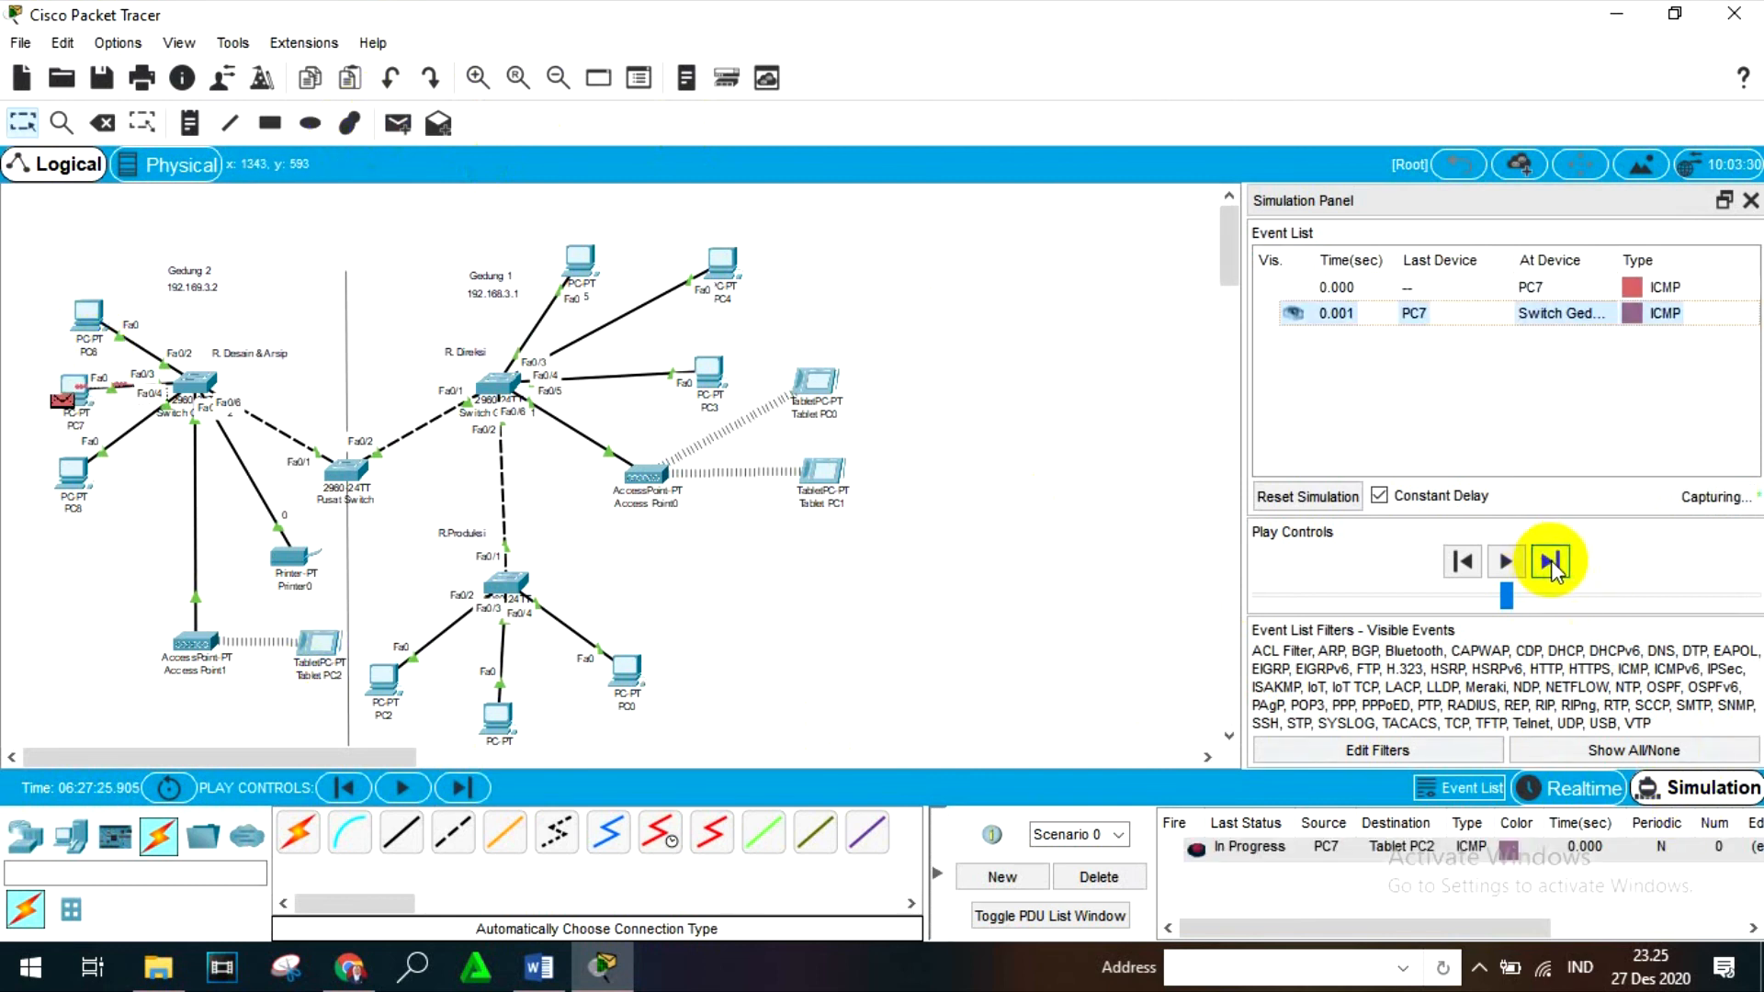
left_click(1552, 561)
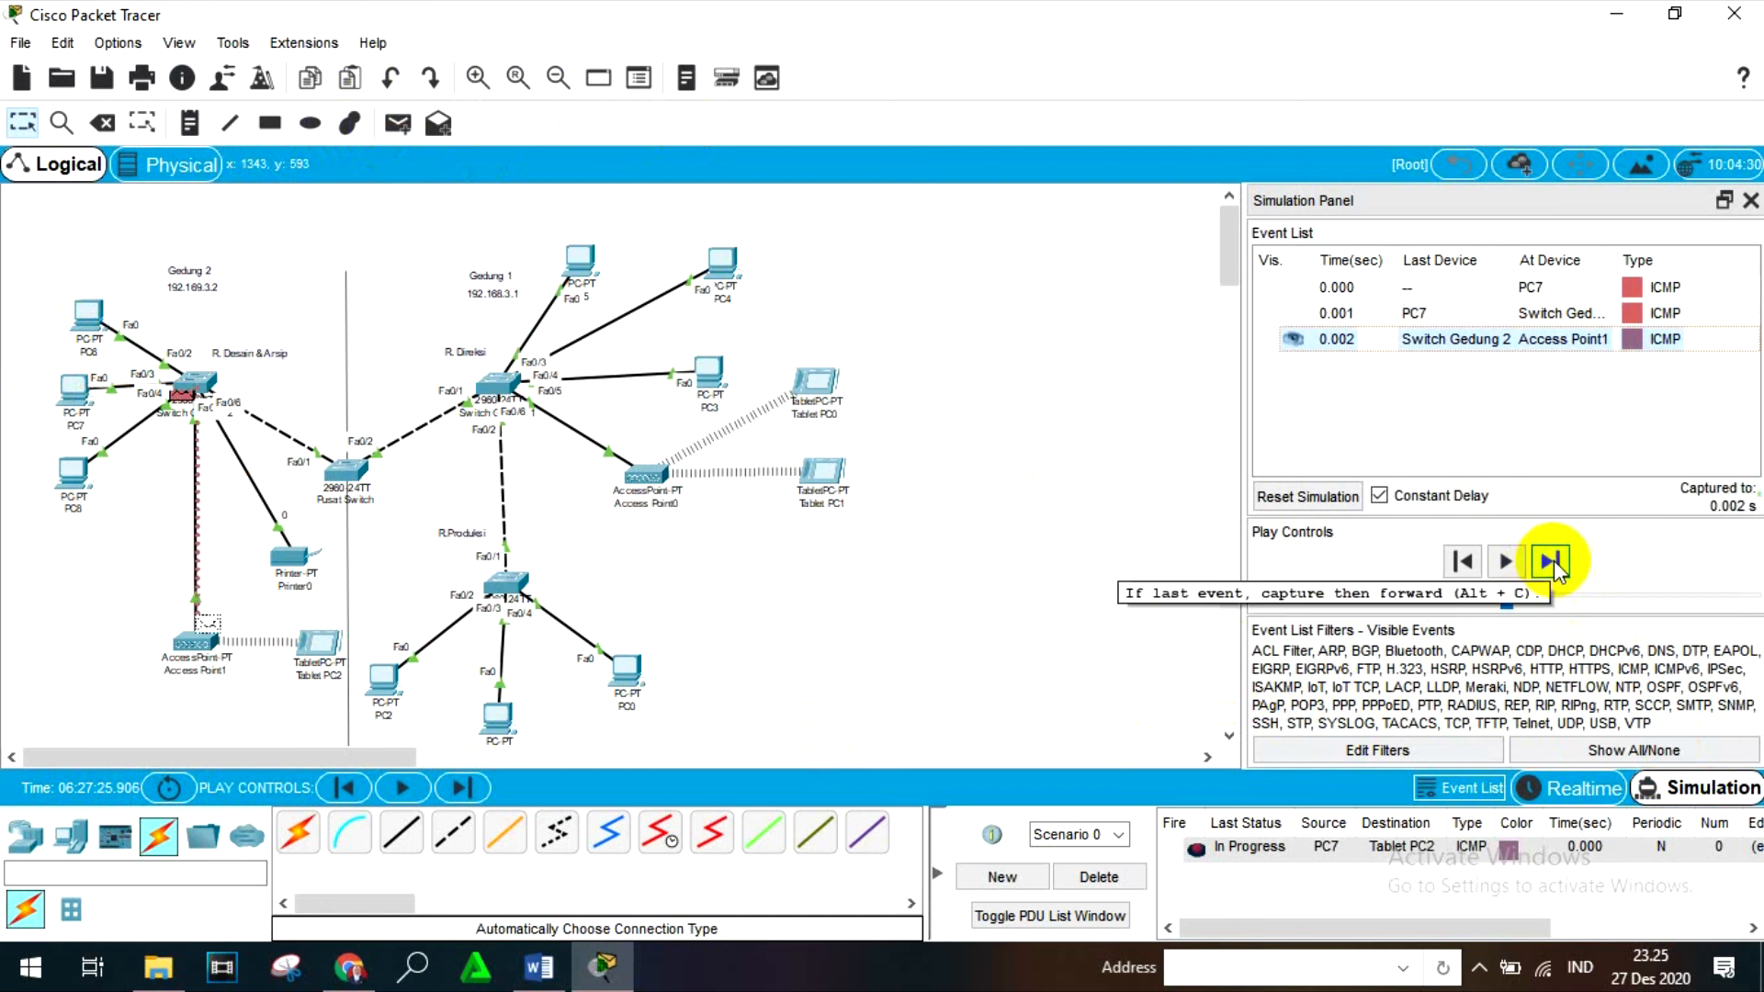
left_click(1553, 563)
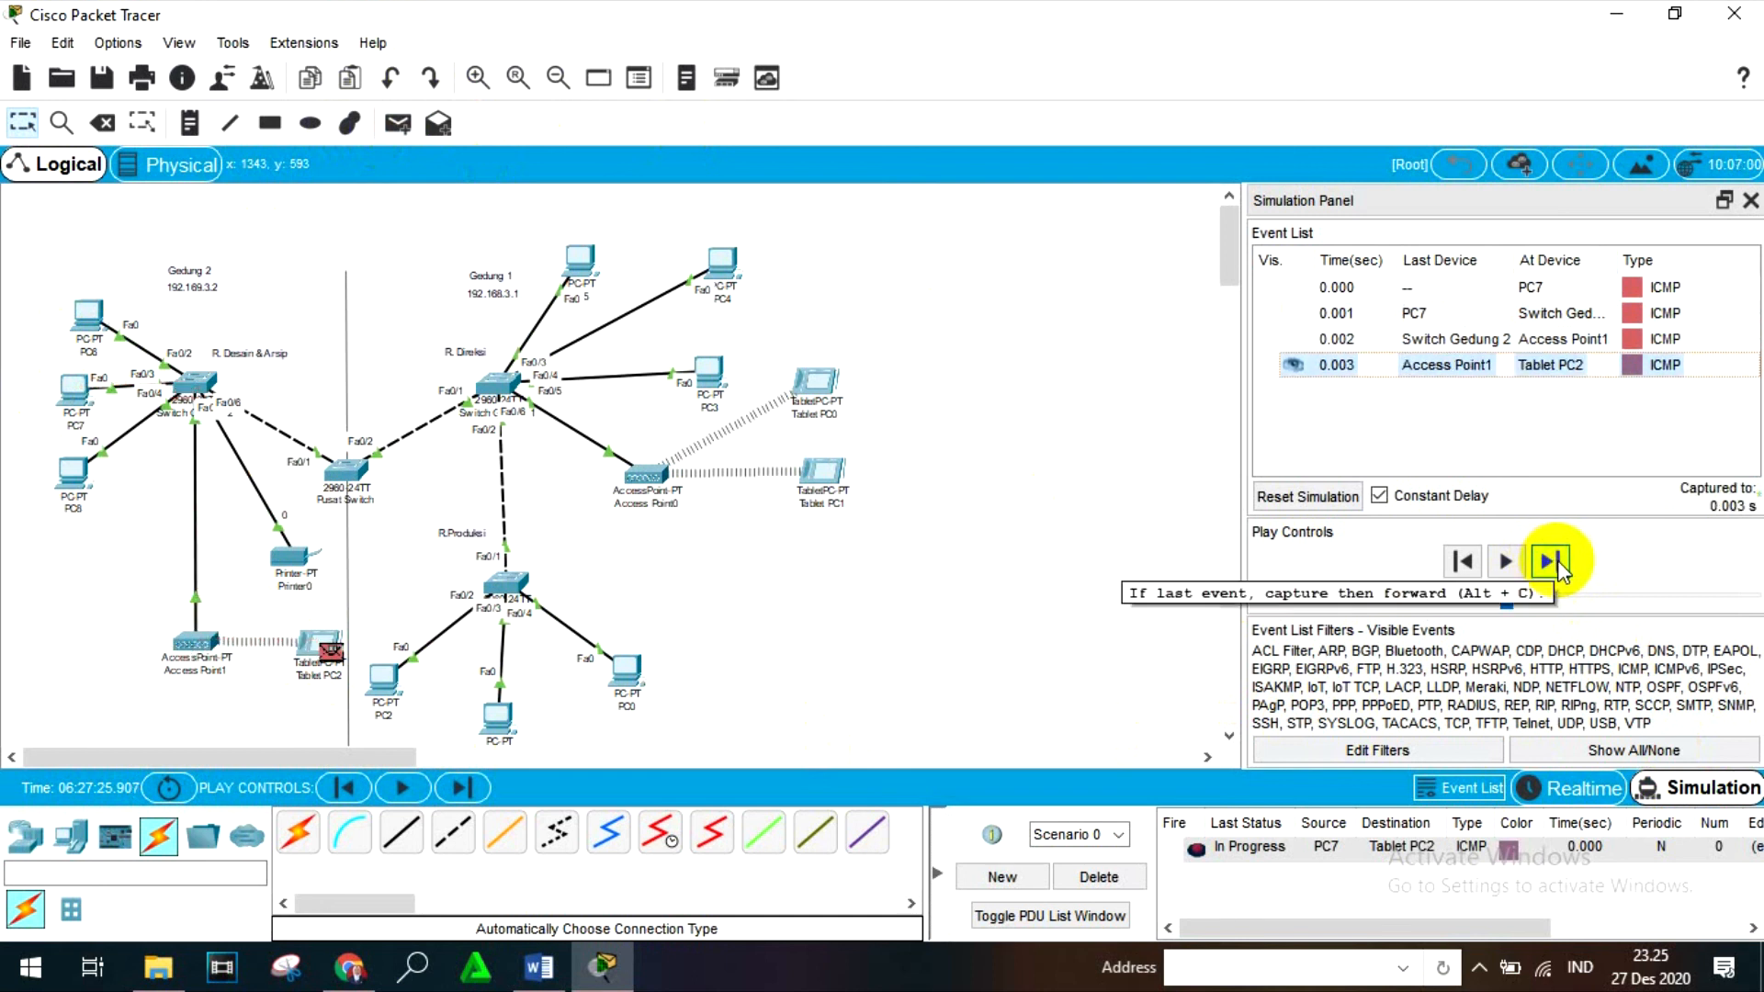
left_click(1552, 563)
left_click(1552, 562)
left_click(1553, 562)
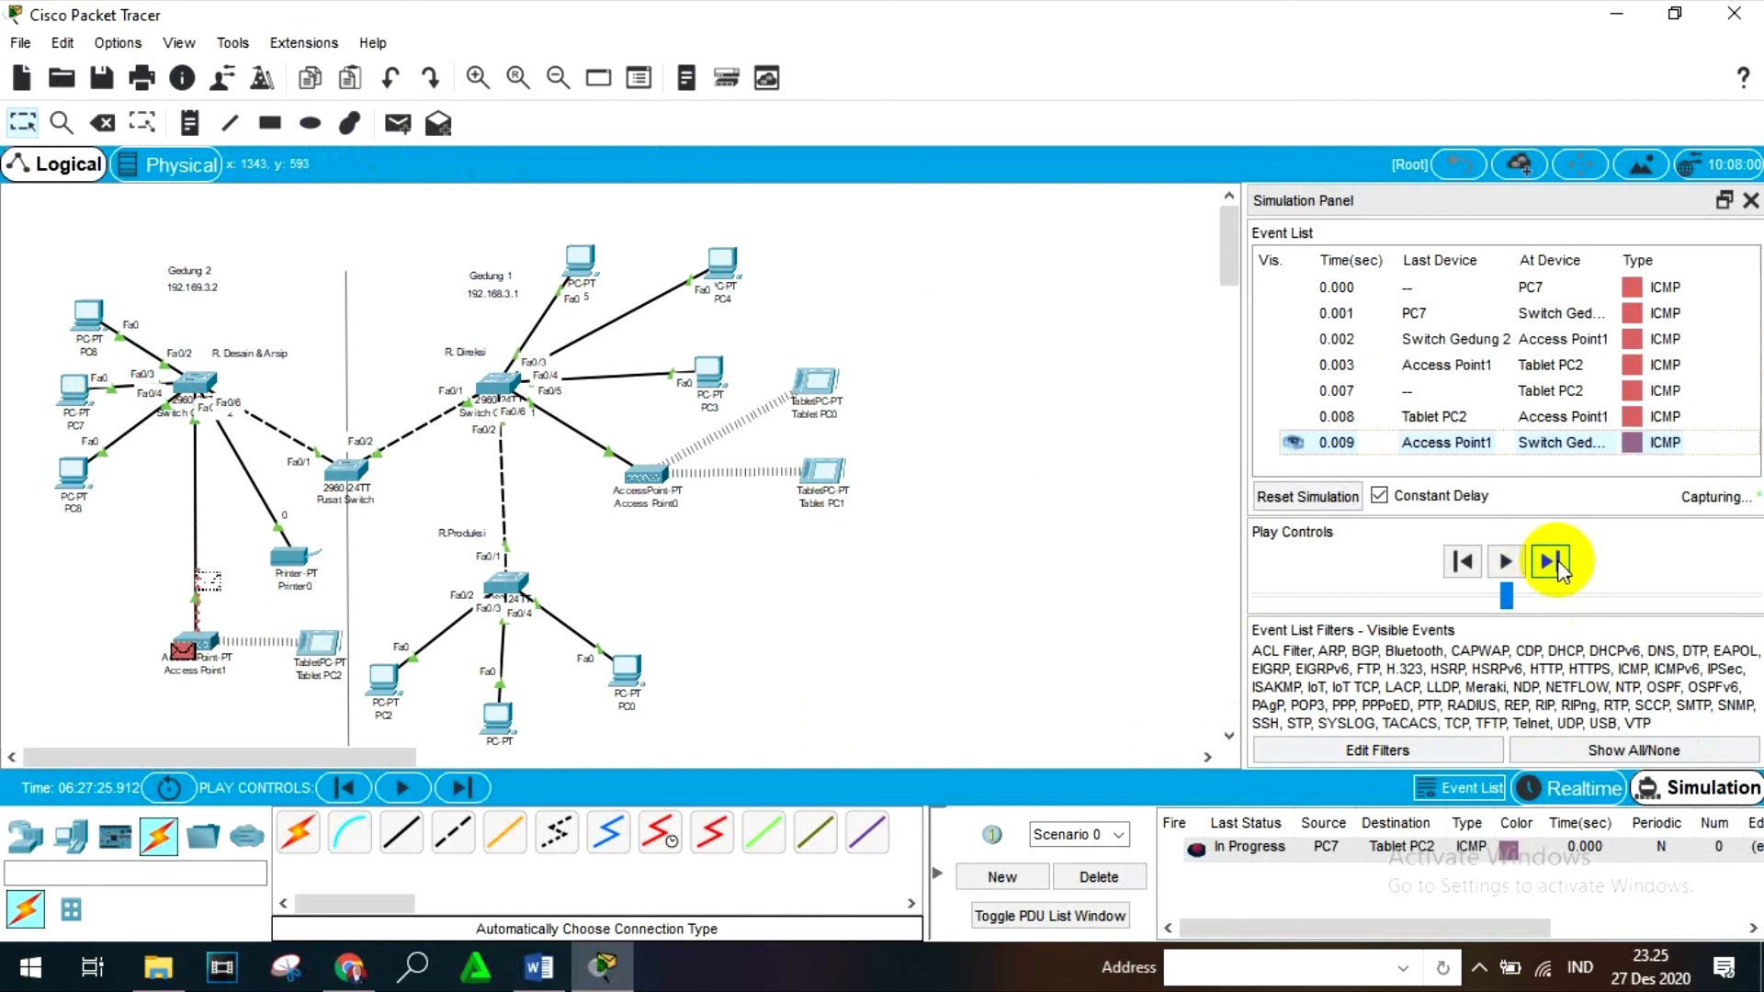
left_click(1553, 562)
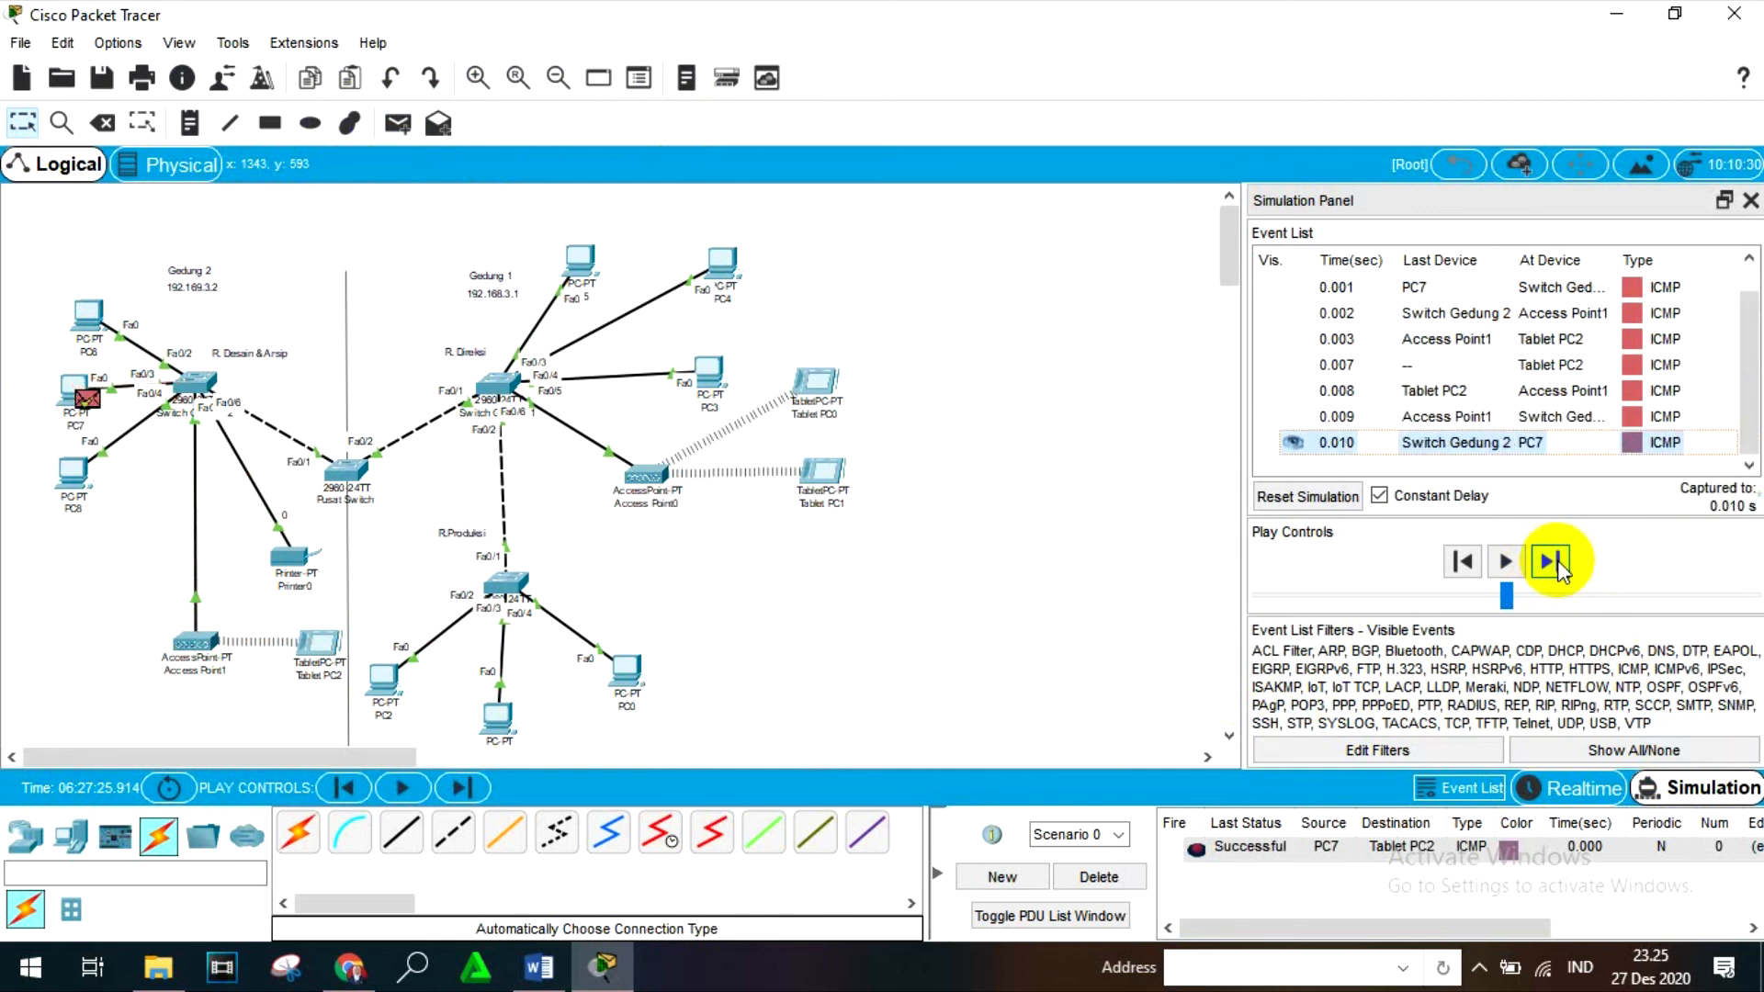
- Close the Simulation Panel, return to Realtime mode, and delete the PC7 to Tablet PC2 PDU scenario
left_click(1750, 201)
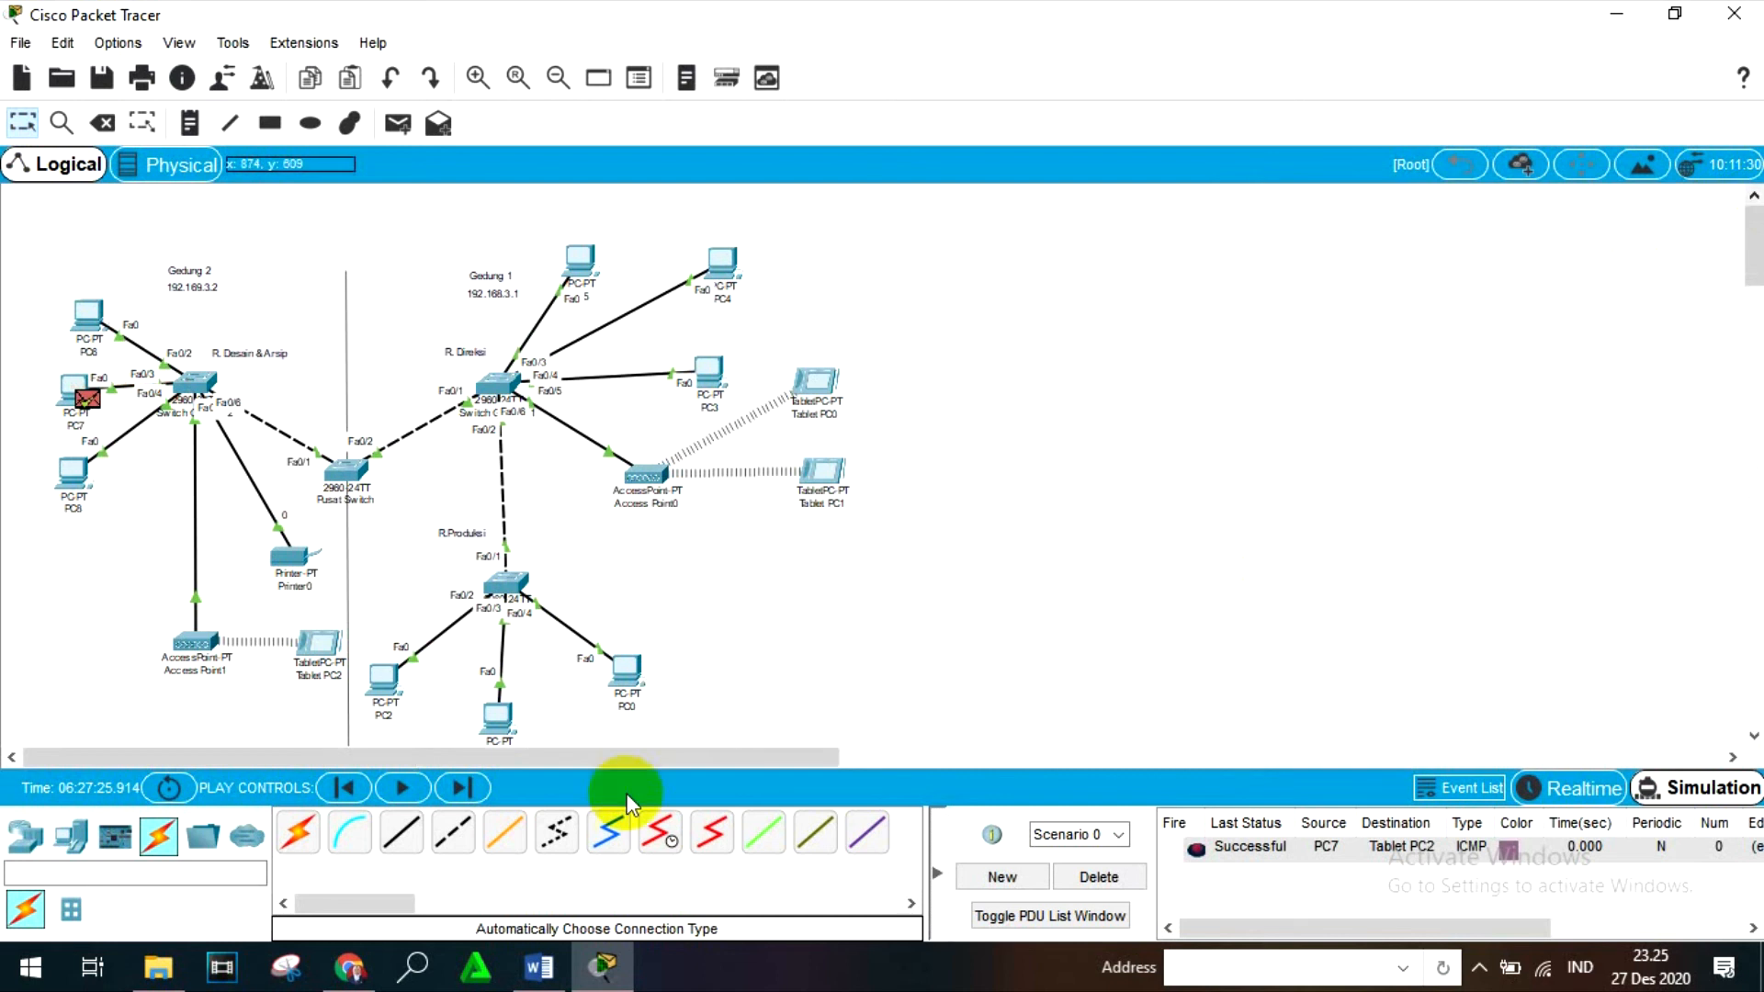
left_click(1568, 781)
left_click(1110, 888)
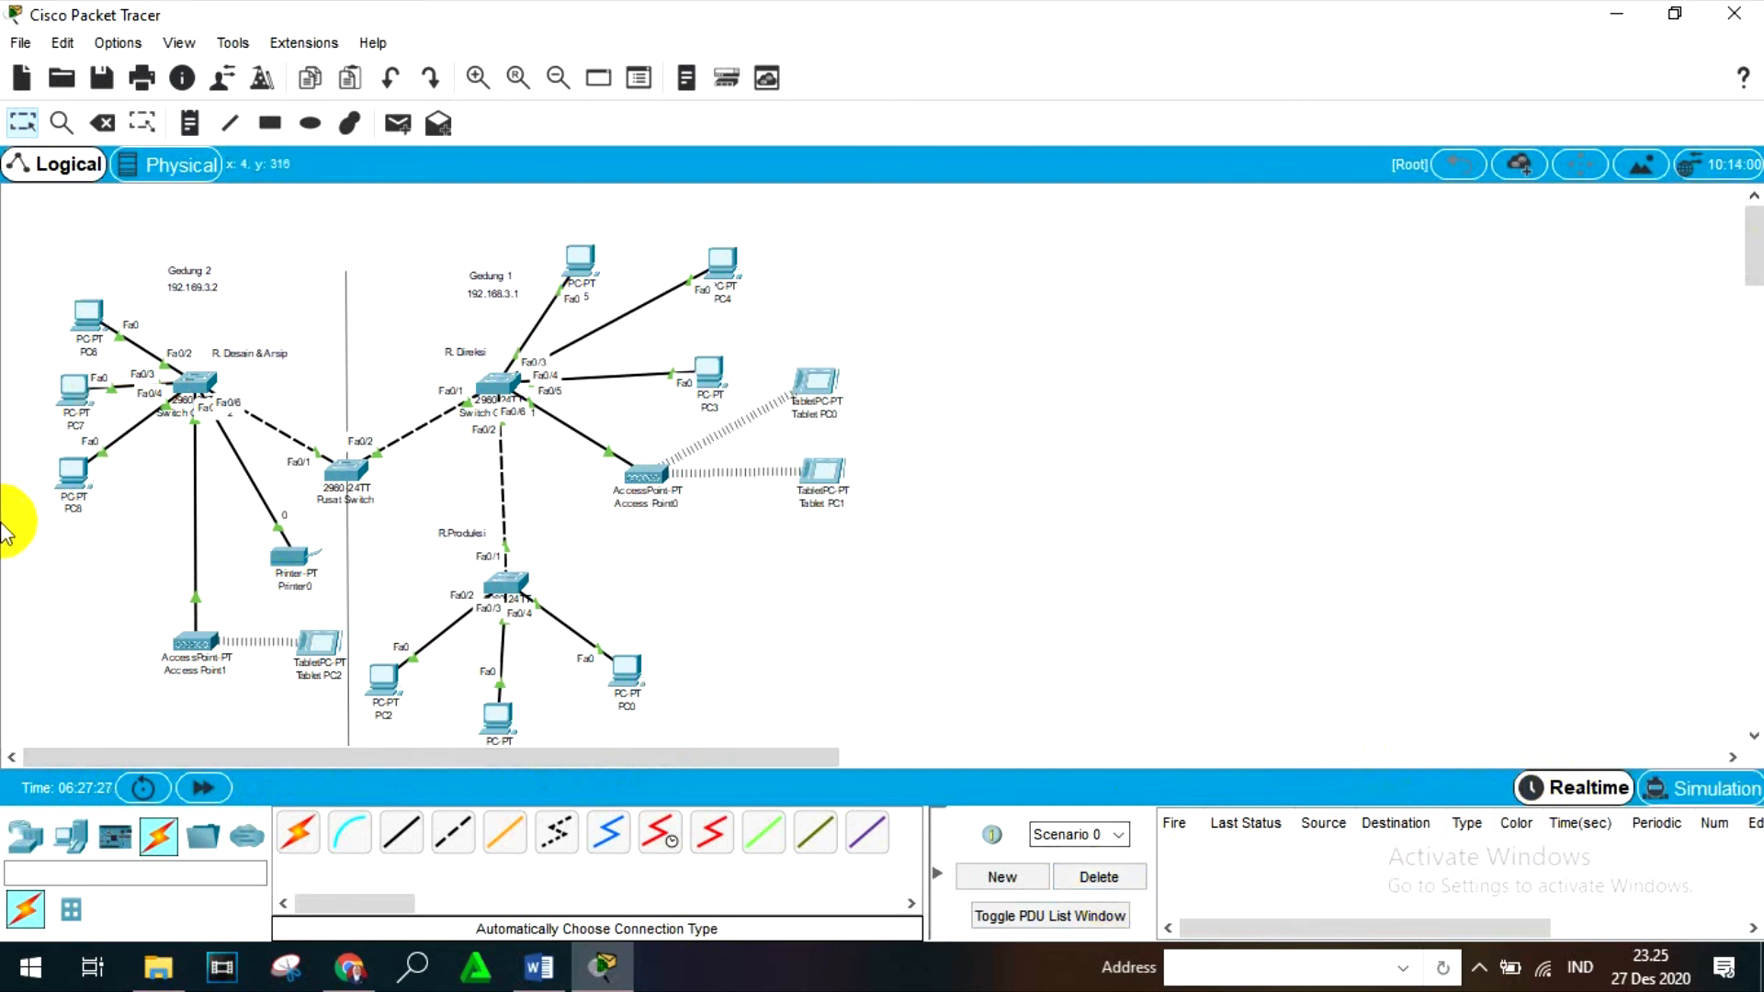
- Review the earlier ping and ipconfig output in PC8's Command Prompt, and close PC8 and Tablet PC2
left_click(72, 472)
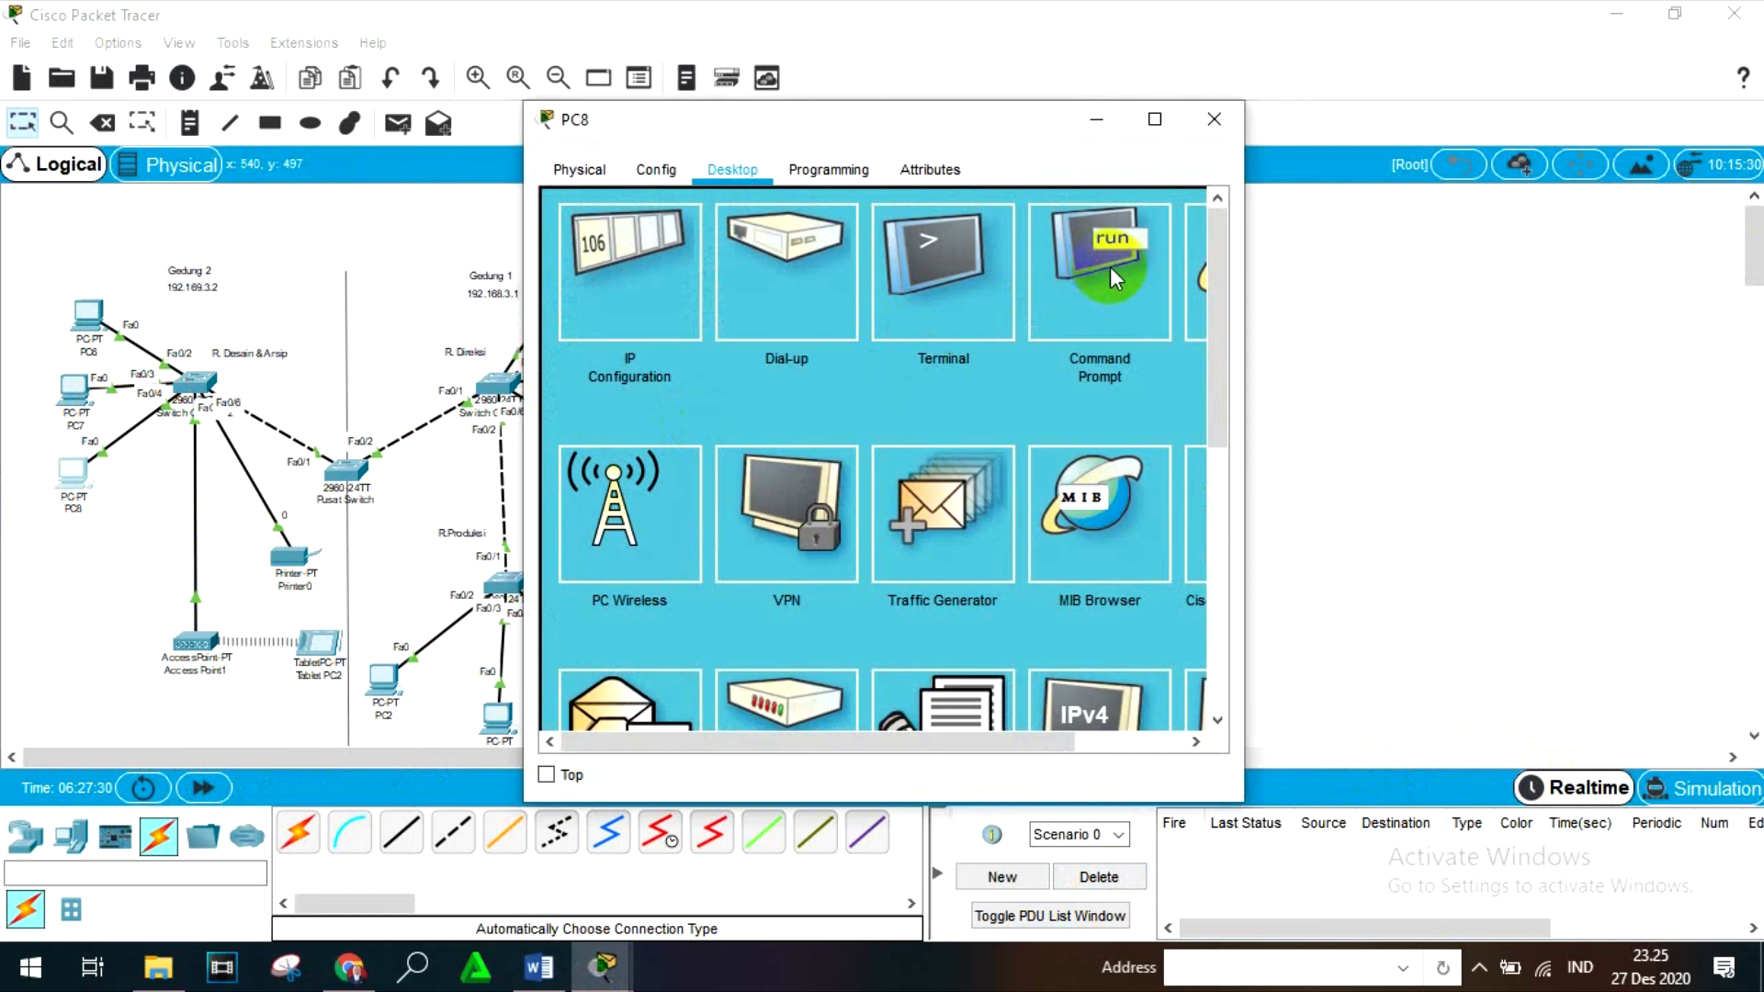
left_click(1110, 266)
scroll(1010, 346, "down", 10)
scroll(1001, 386, "up", 4)
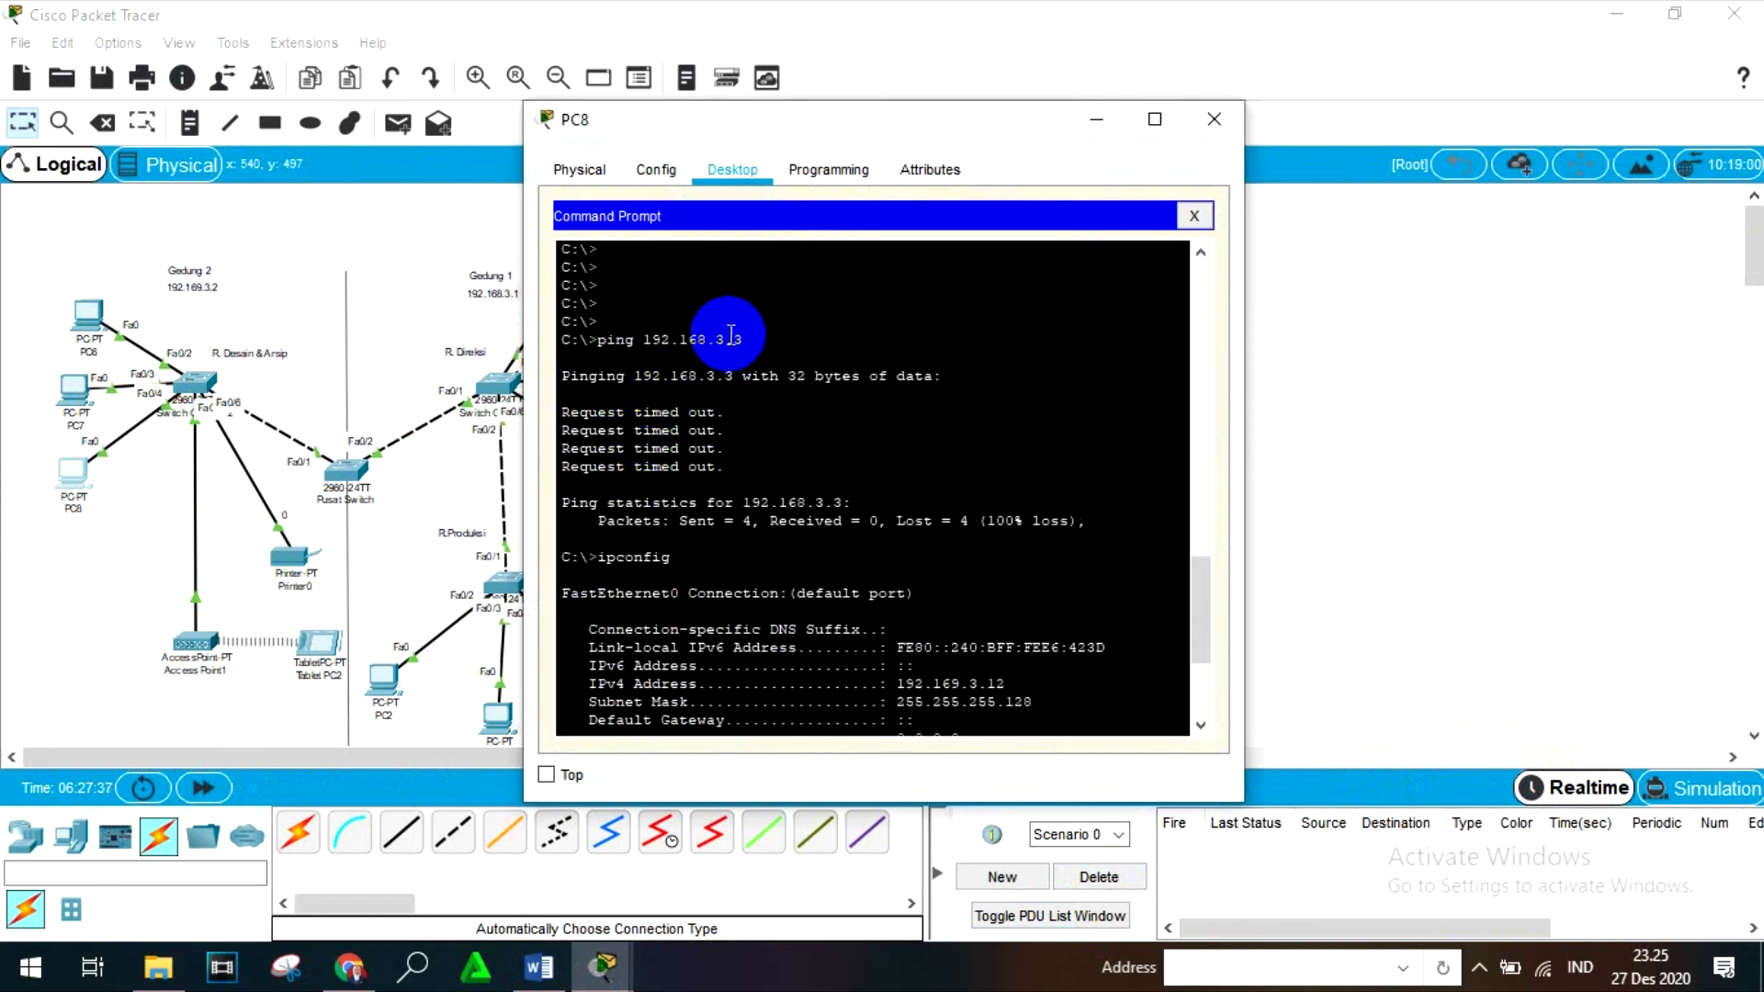
scroll(744, 381, "down", 10)
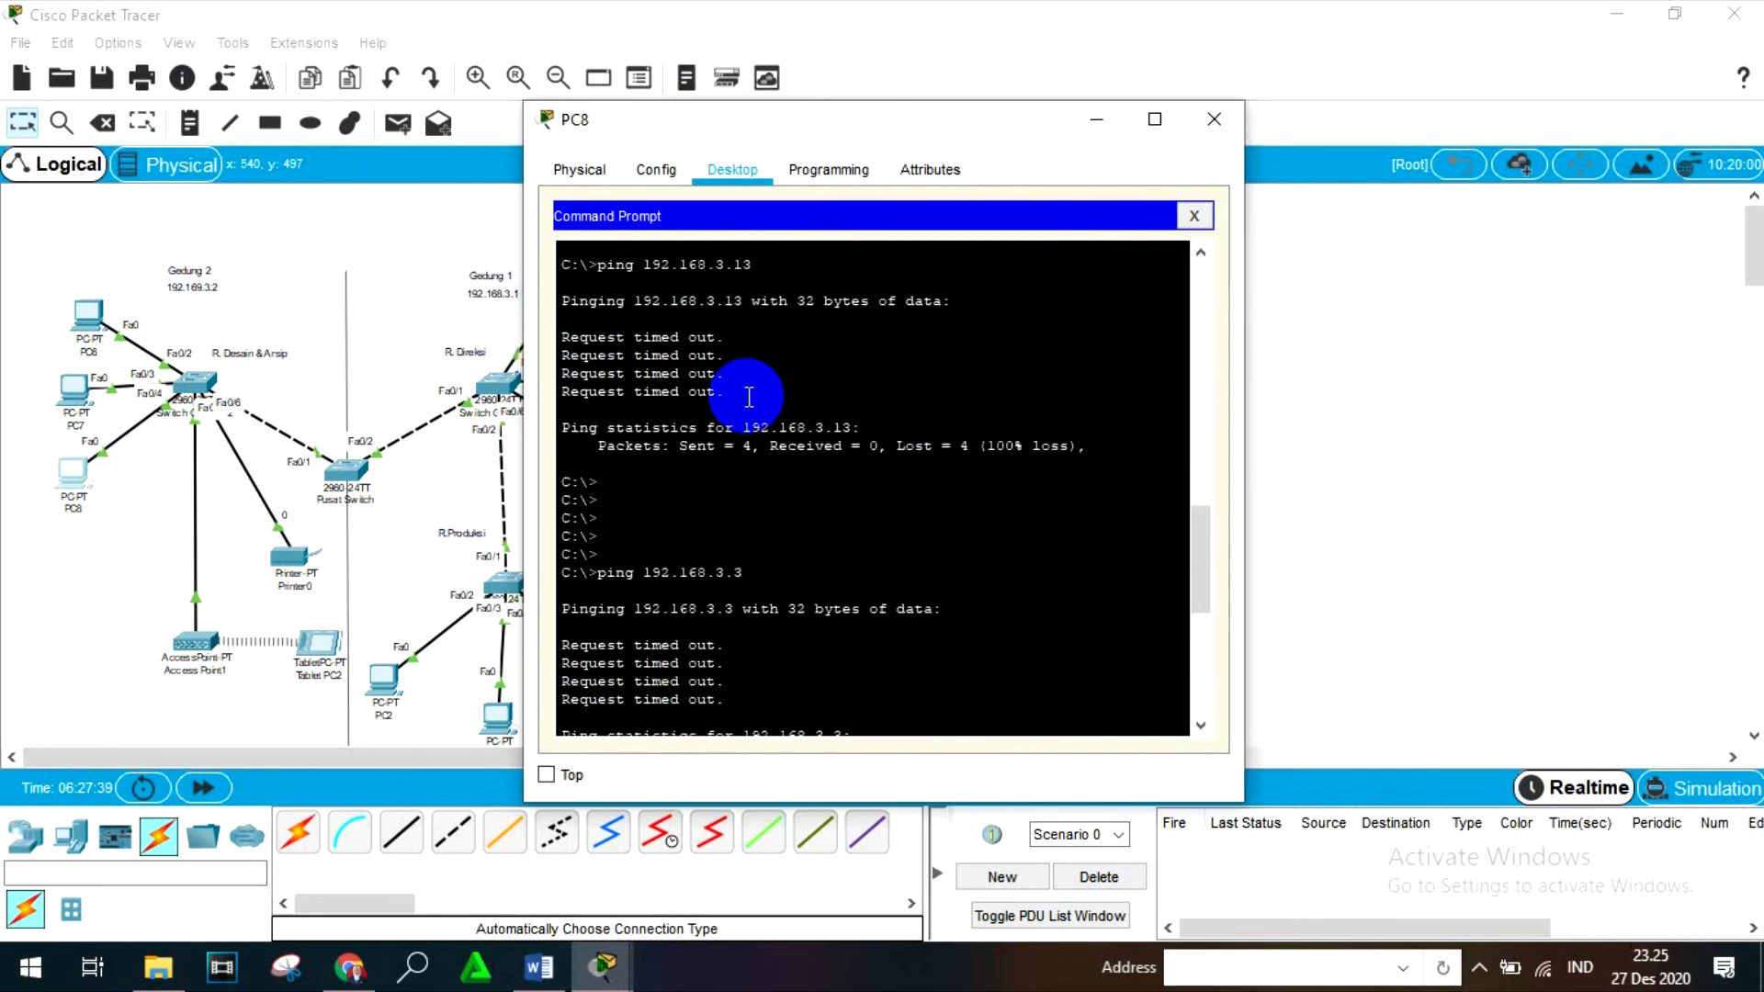
scroll(749, 395, "up", 8)
scroll(748, 397, "down", 3)
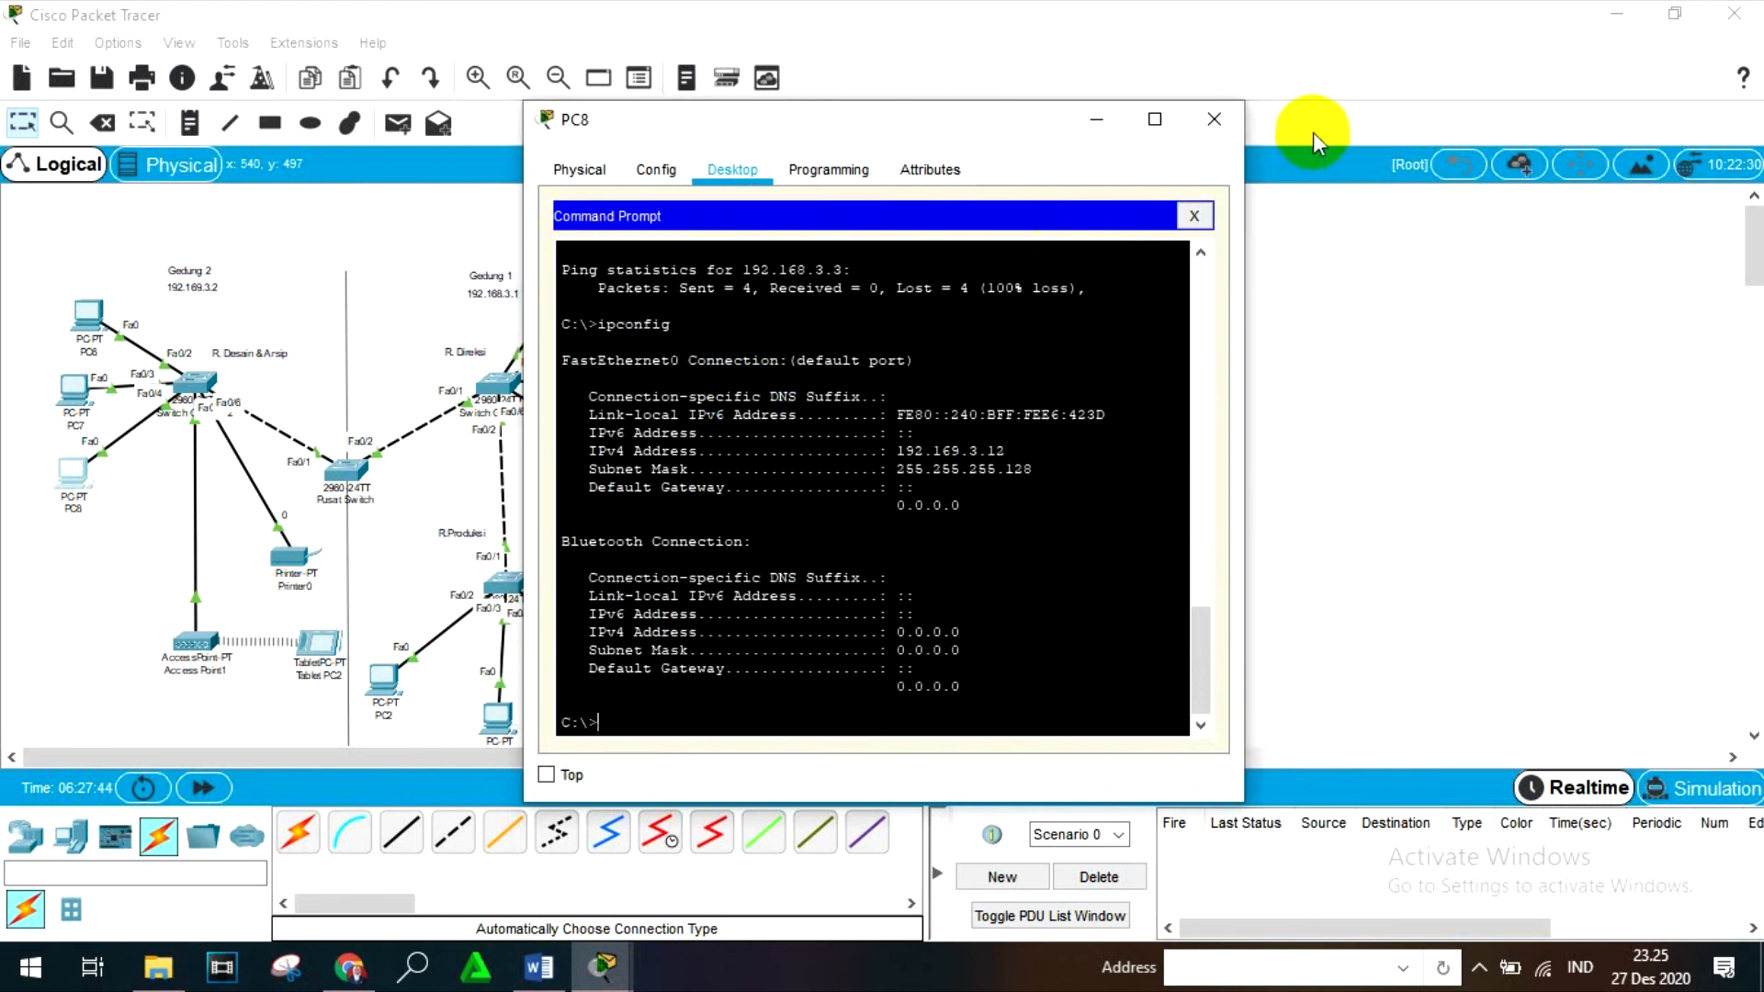
left_click(1212, 119)
left_click(321, 643)
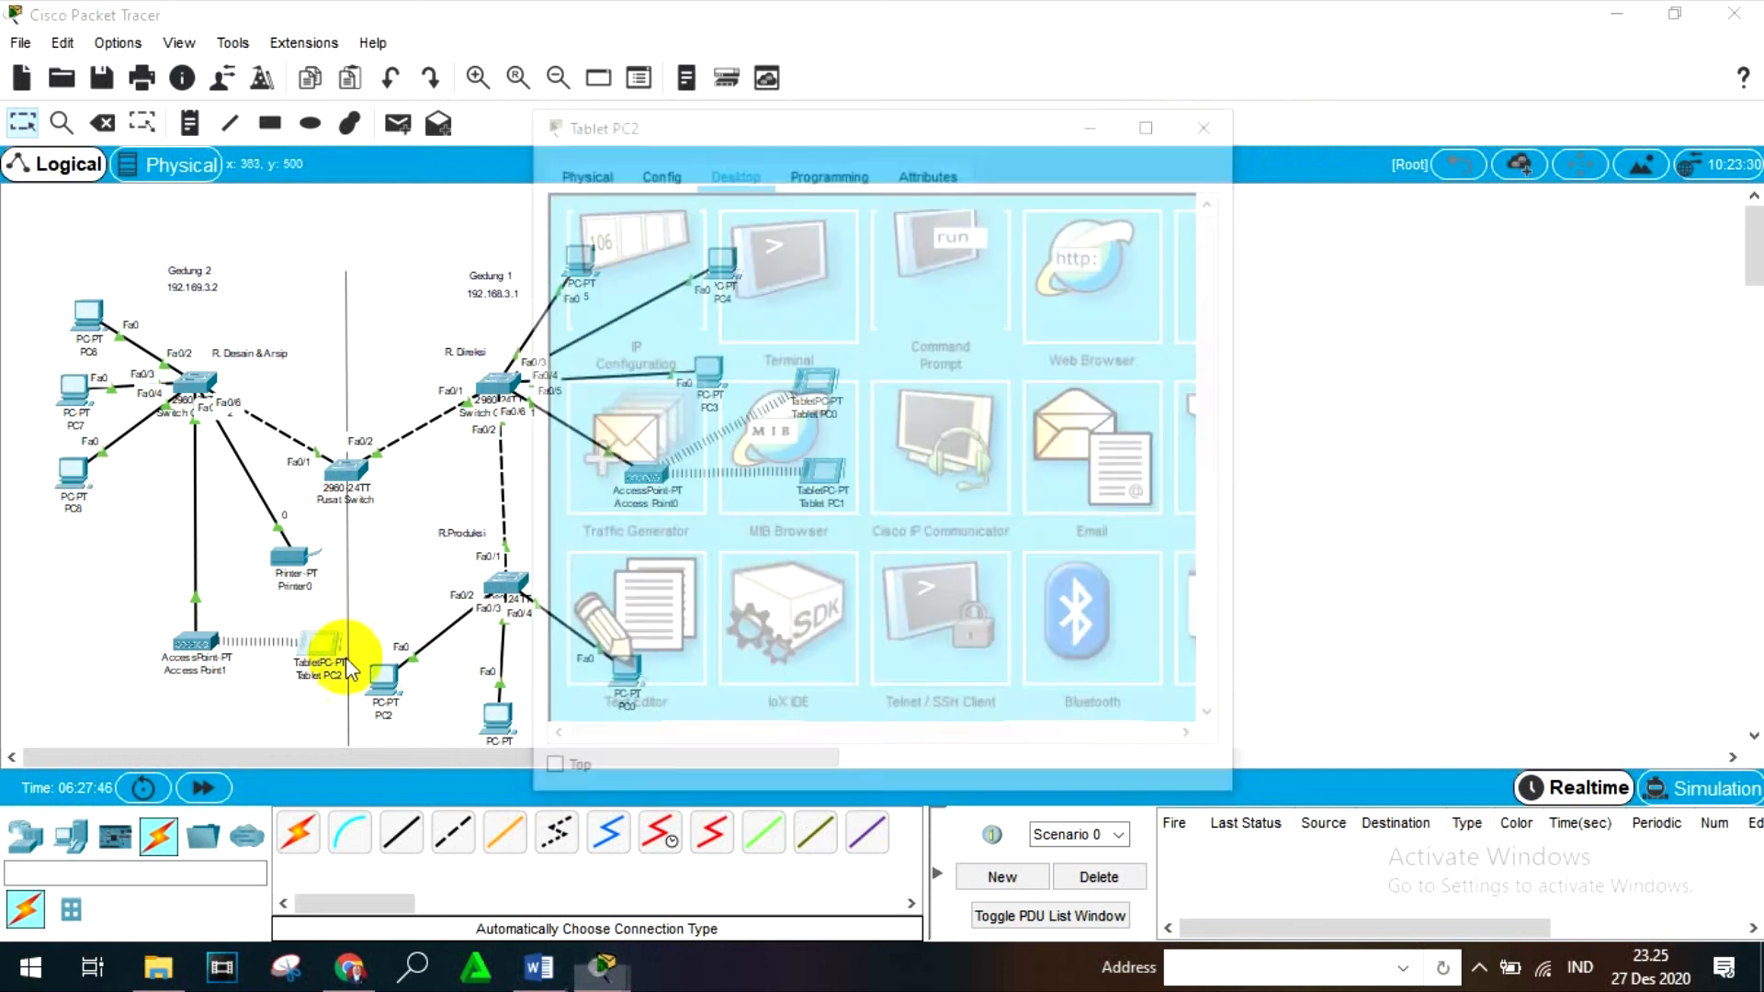
left_click(1213, 118)
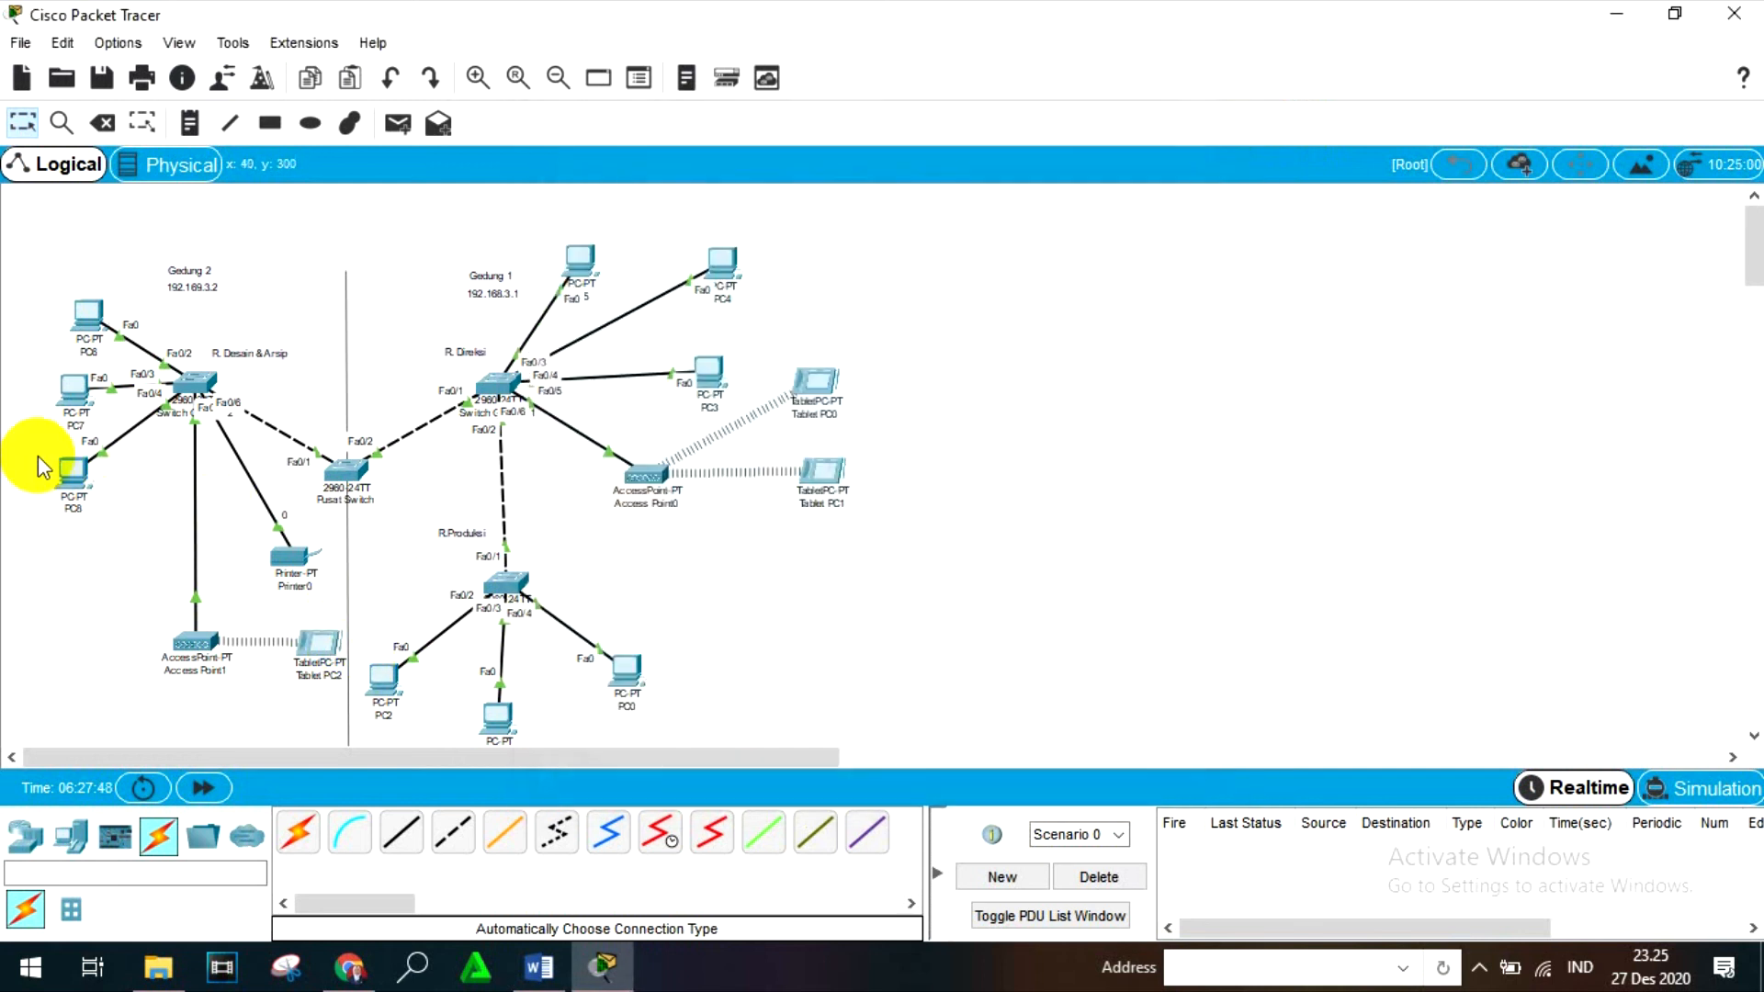
- Run ipconfig in PC8's Command Prompt to check its IPv4 address, and close PC8
left_click(79, 485)
left_click(1071, 284)
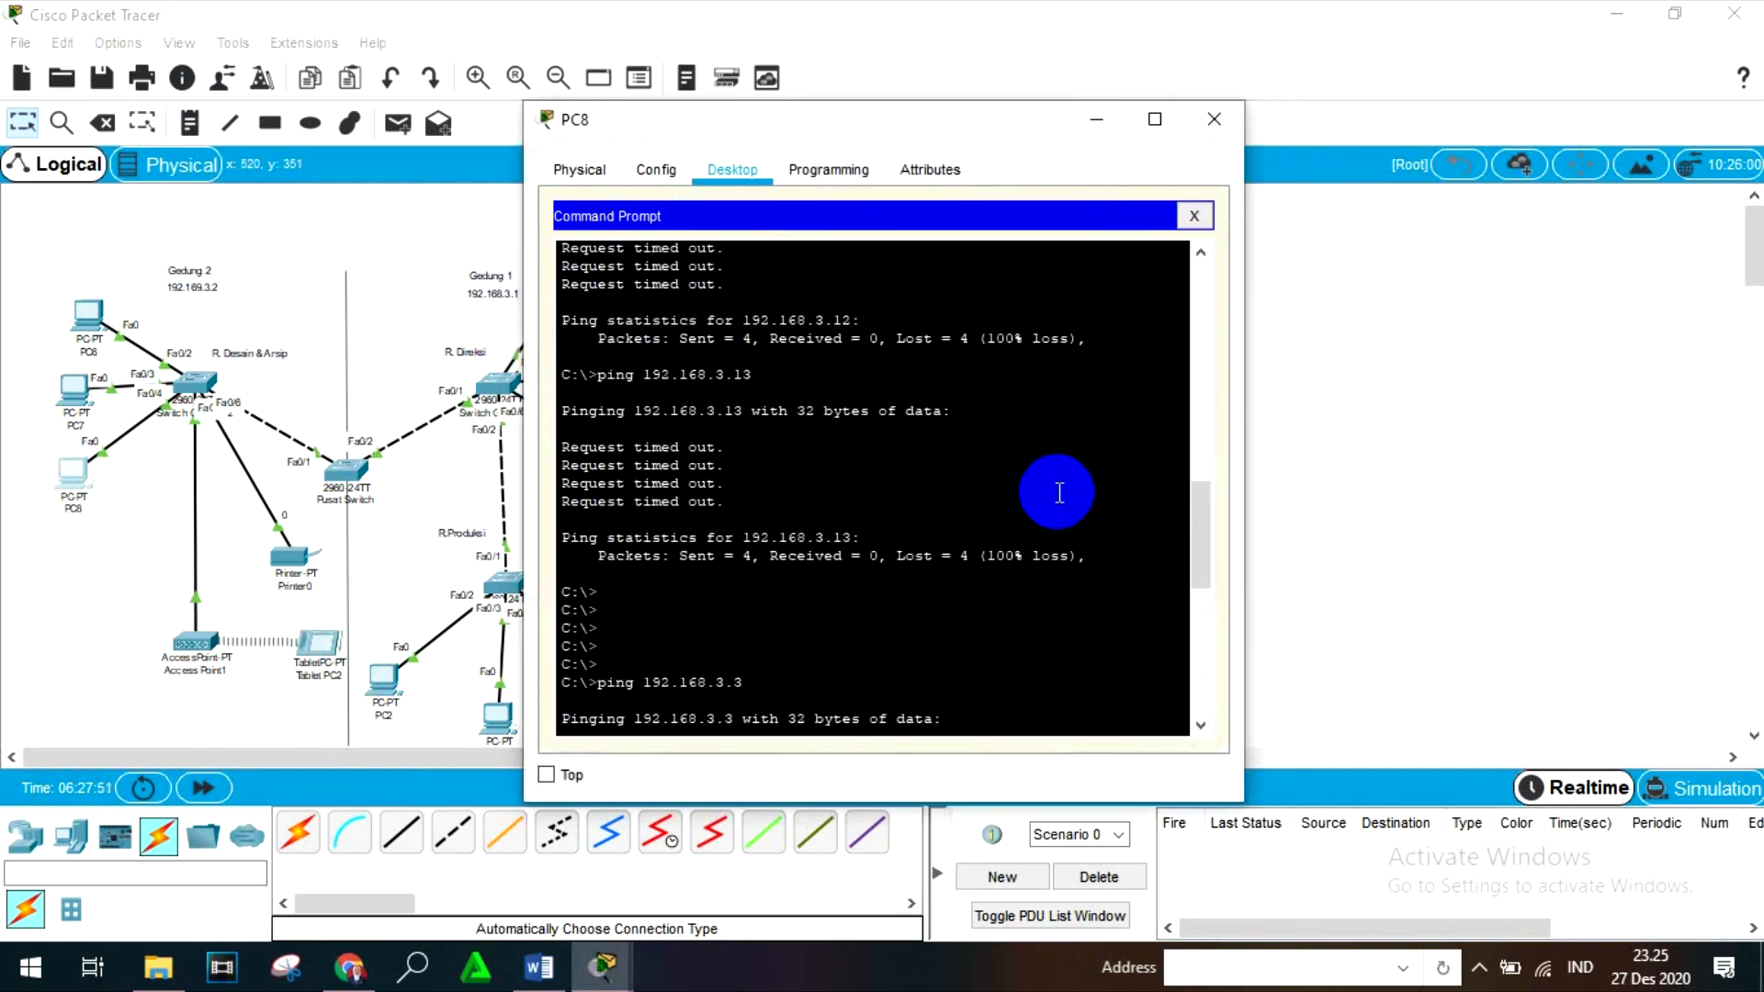
type("ipconfig")
key("Return")
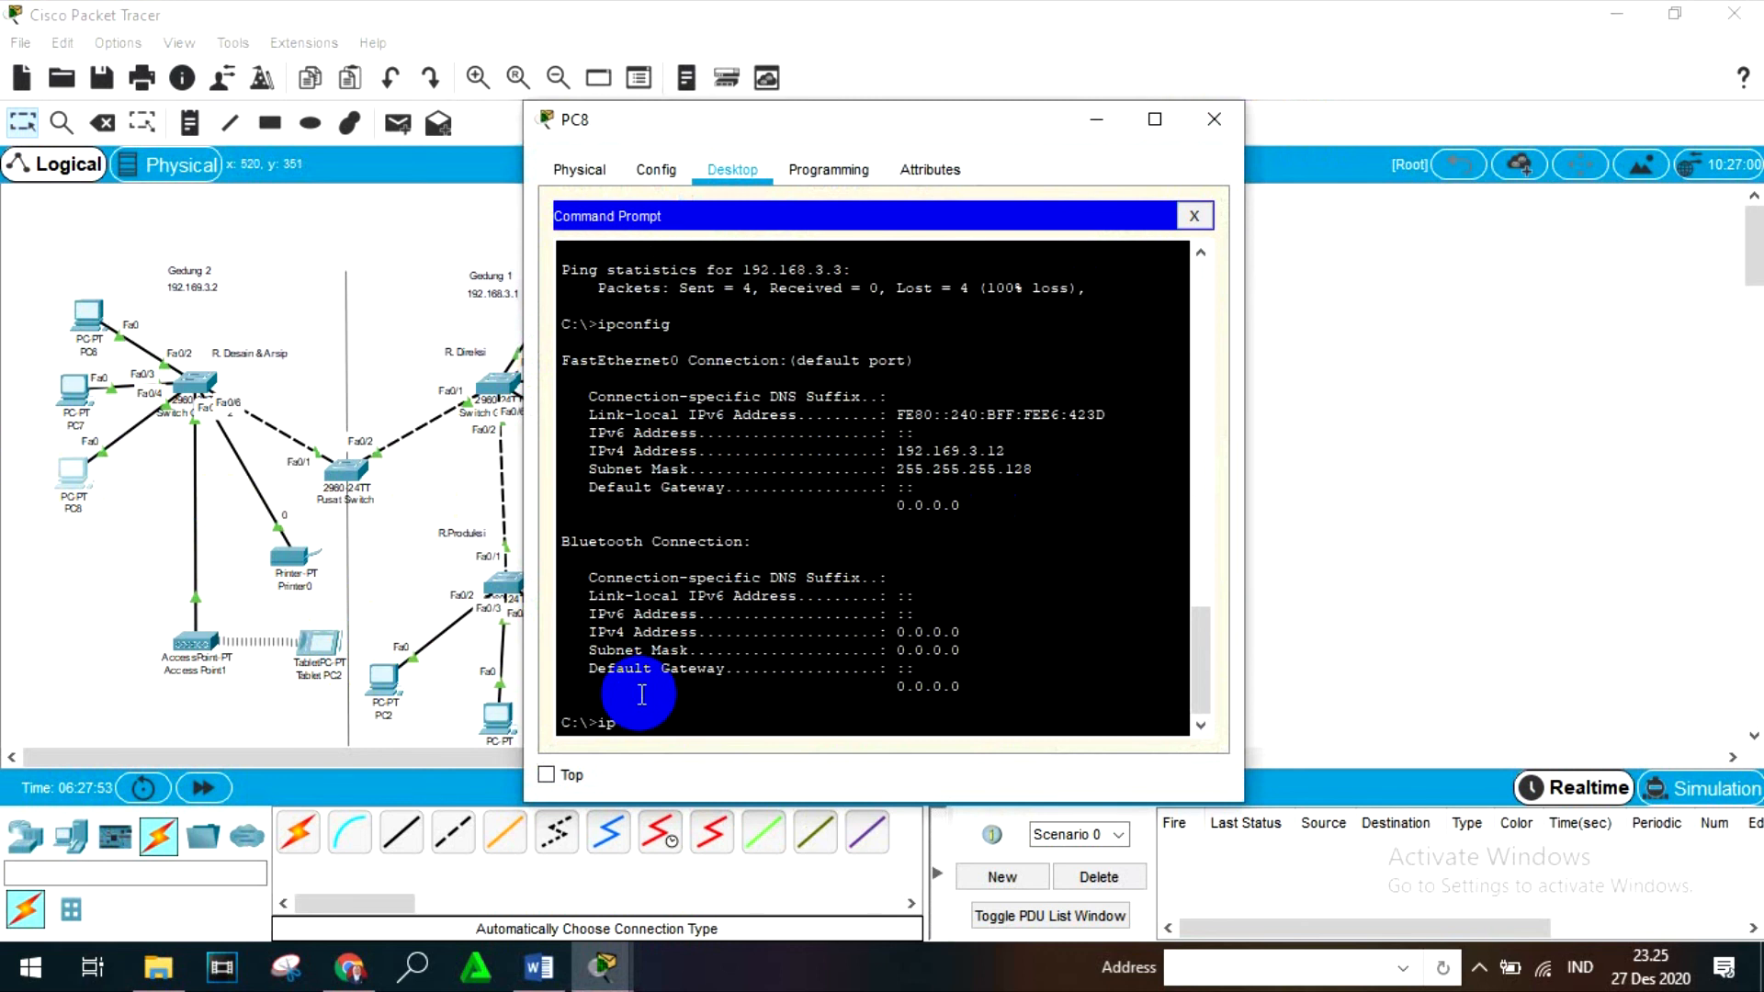
key("Return")
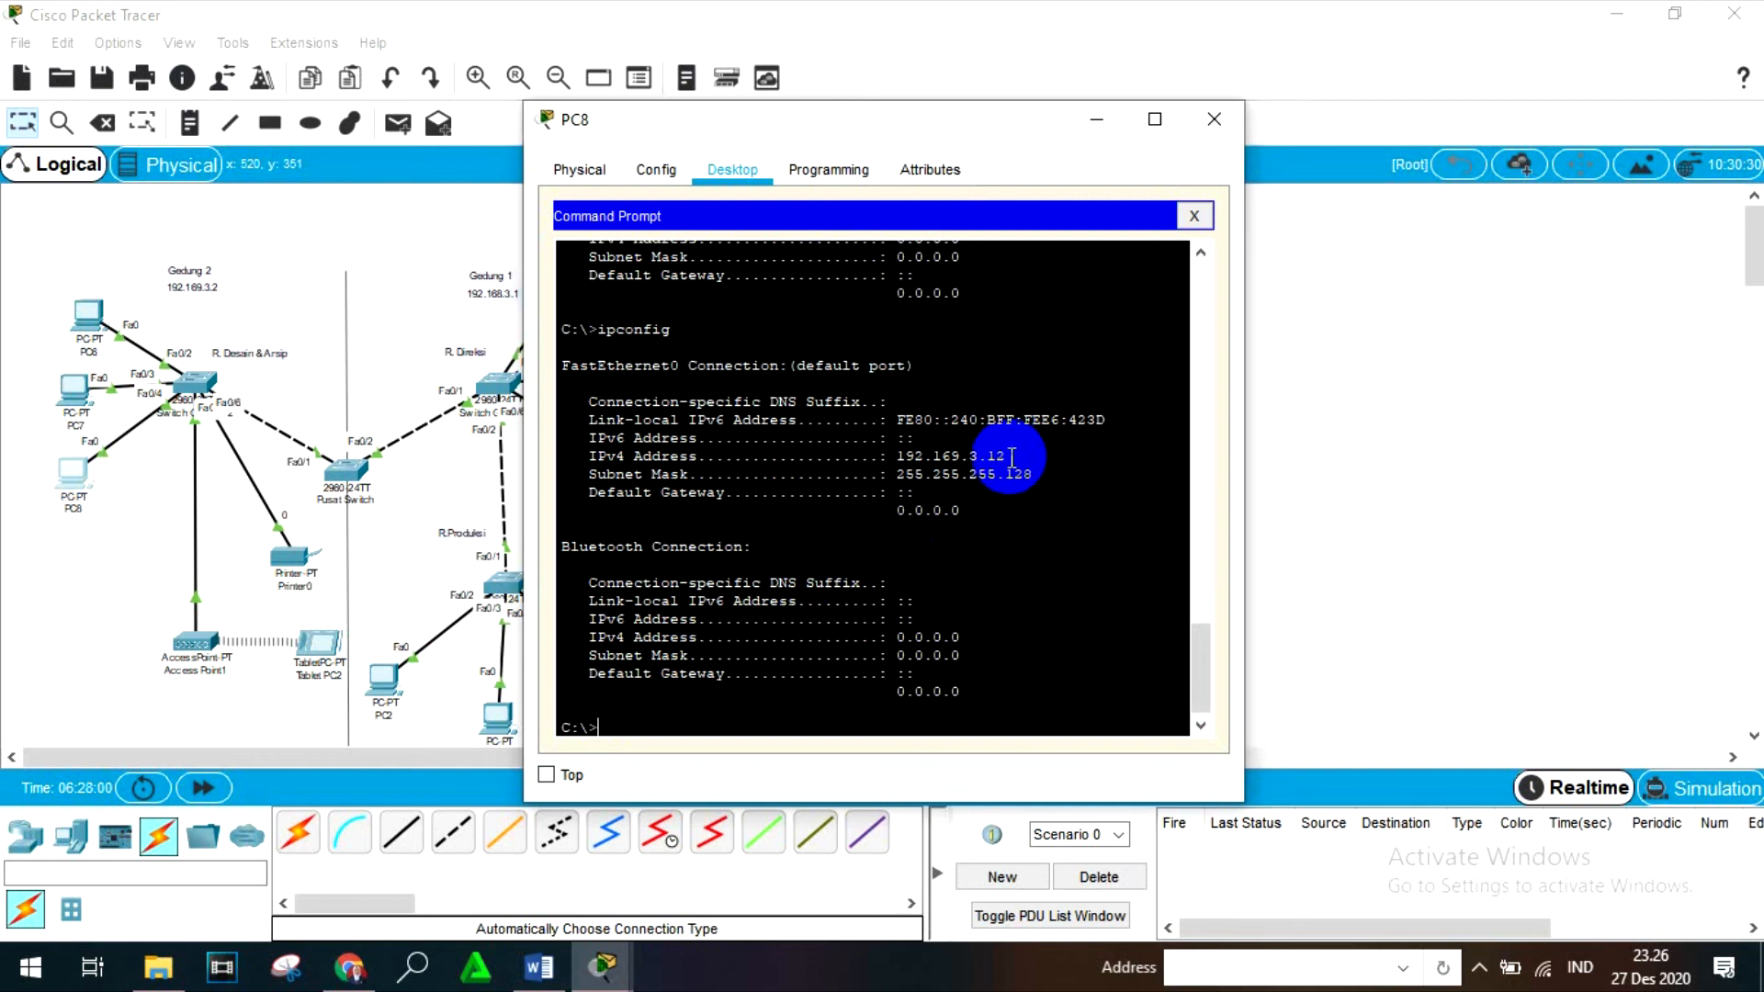
left_click(1213, 118)
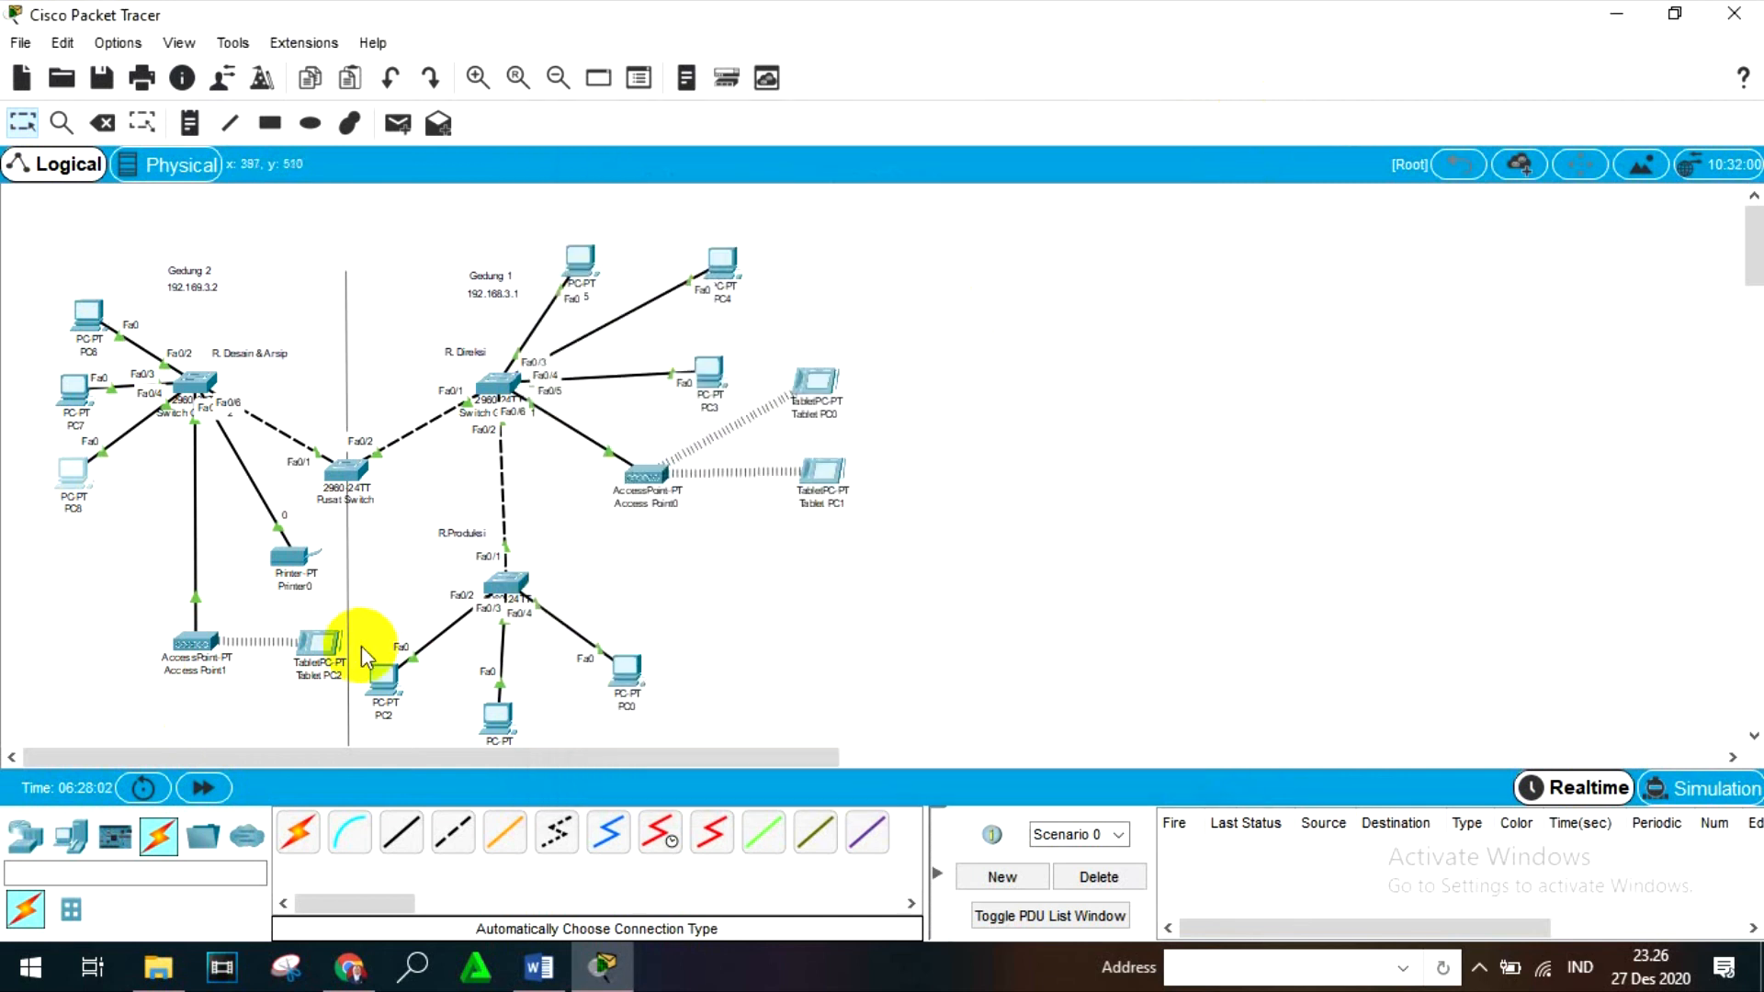
- Enter the partial command "ping 192.169.3." in Tablet PC2's Command Prompt without running it, and close Tablet PC2
left_click(313, 646)
left_click(930, 338)
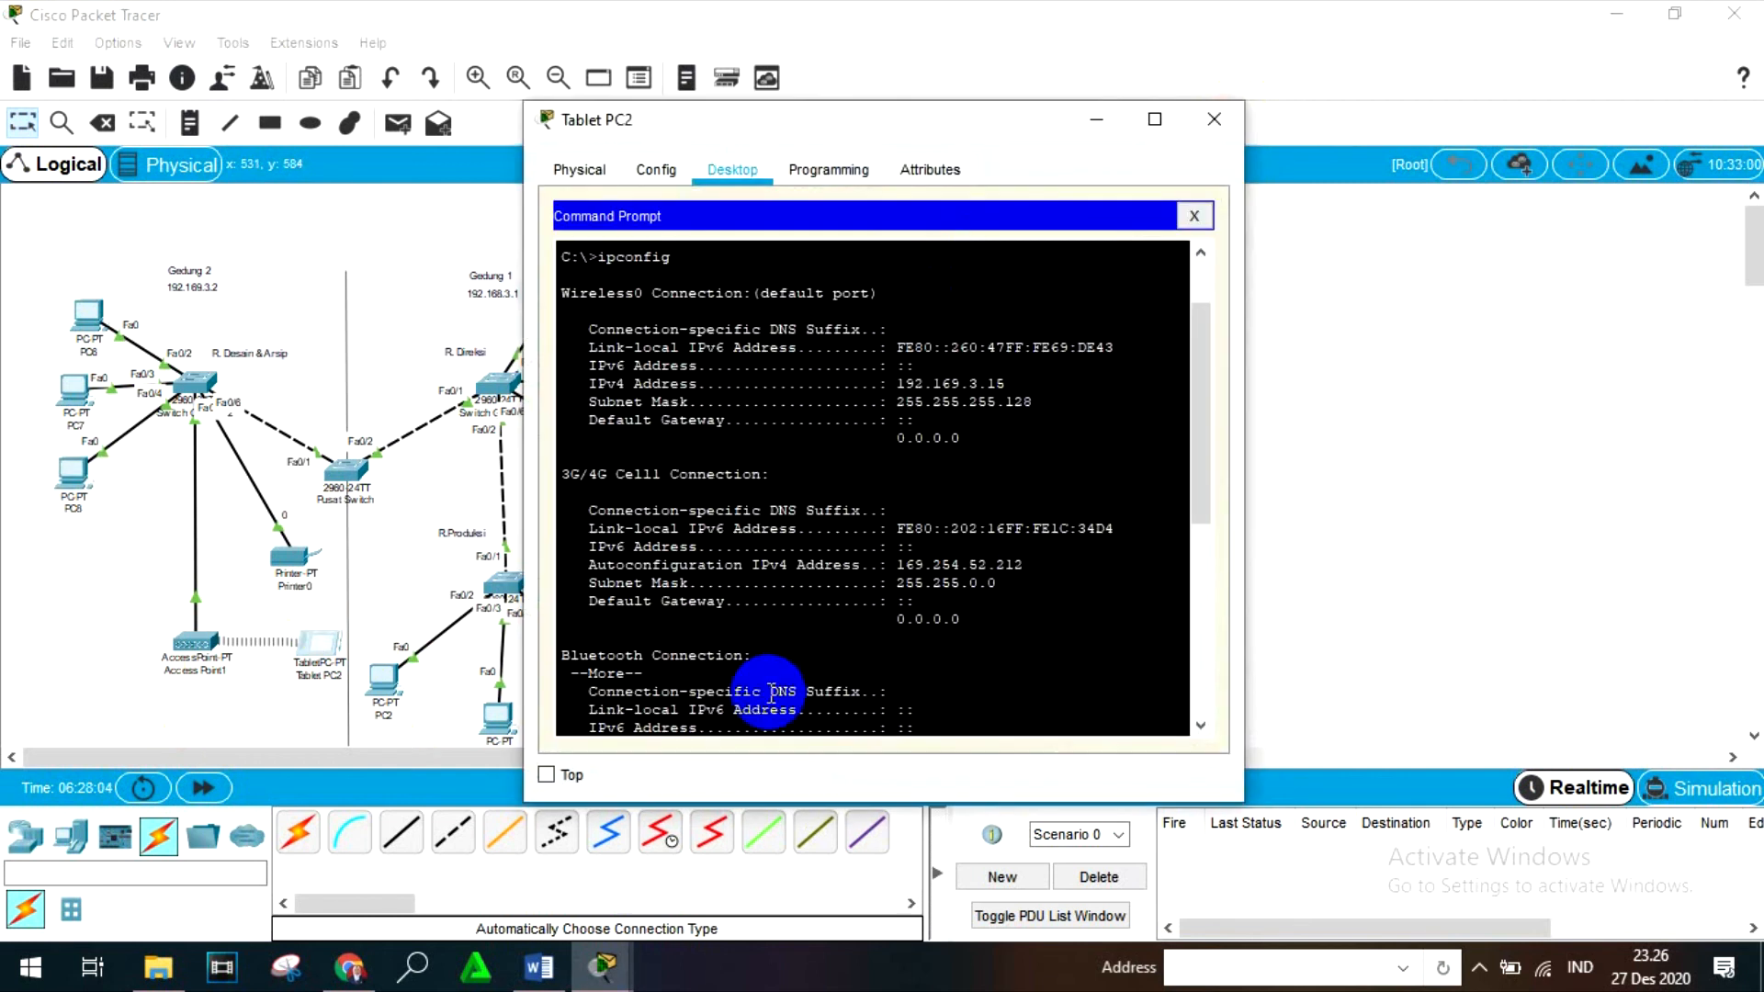
scroll(781, 684, "down", 8)
type("pin")
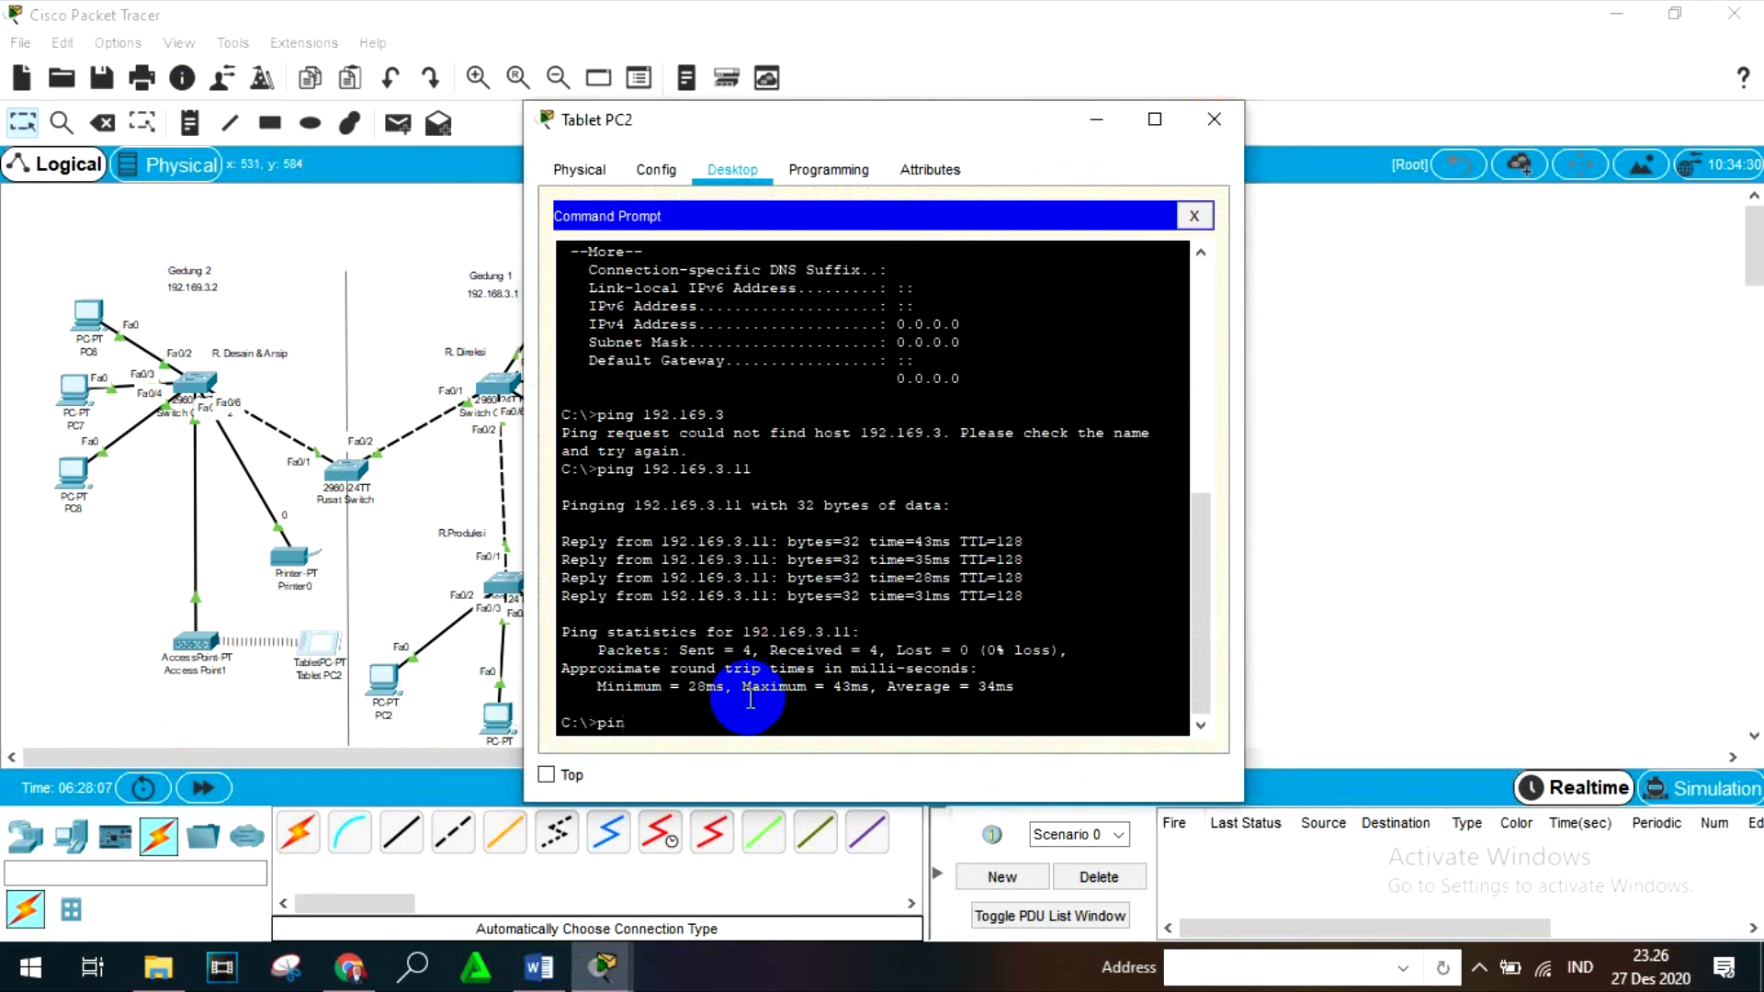
type("g 19")
key("BackSpace")
key("BackSpace")
key("BackSpace")
left_click(1214, 119)
- Recheck the IPv4 address in PC8's ipconfig output, and close PC8
left_click(69, 473)
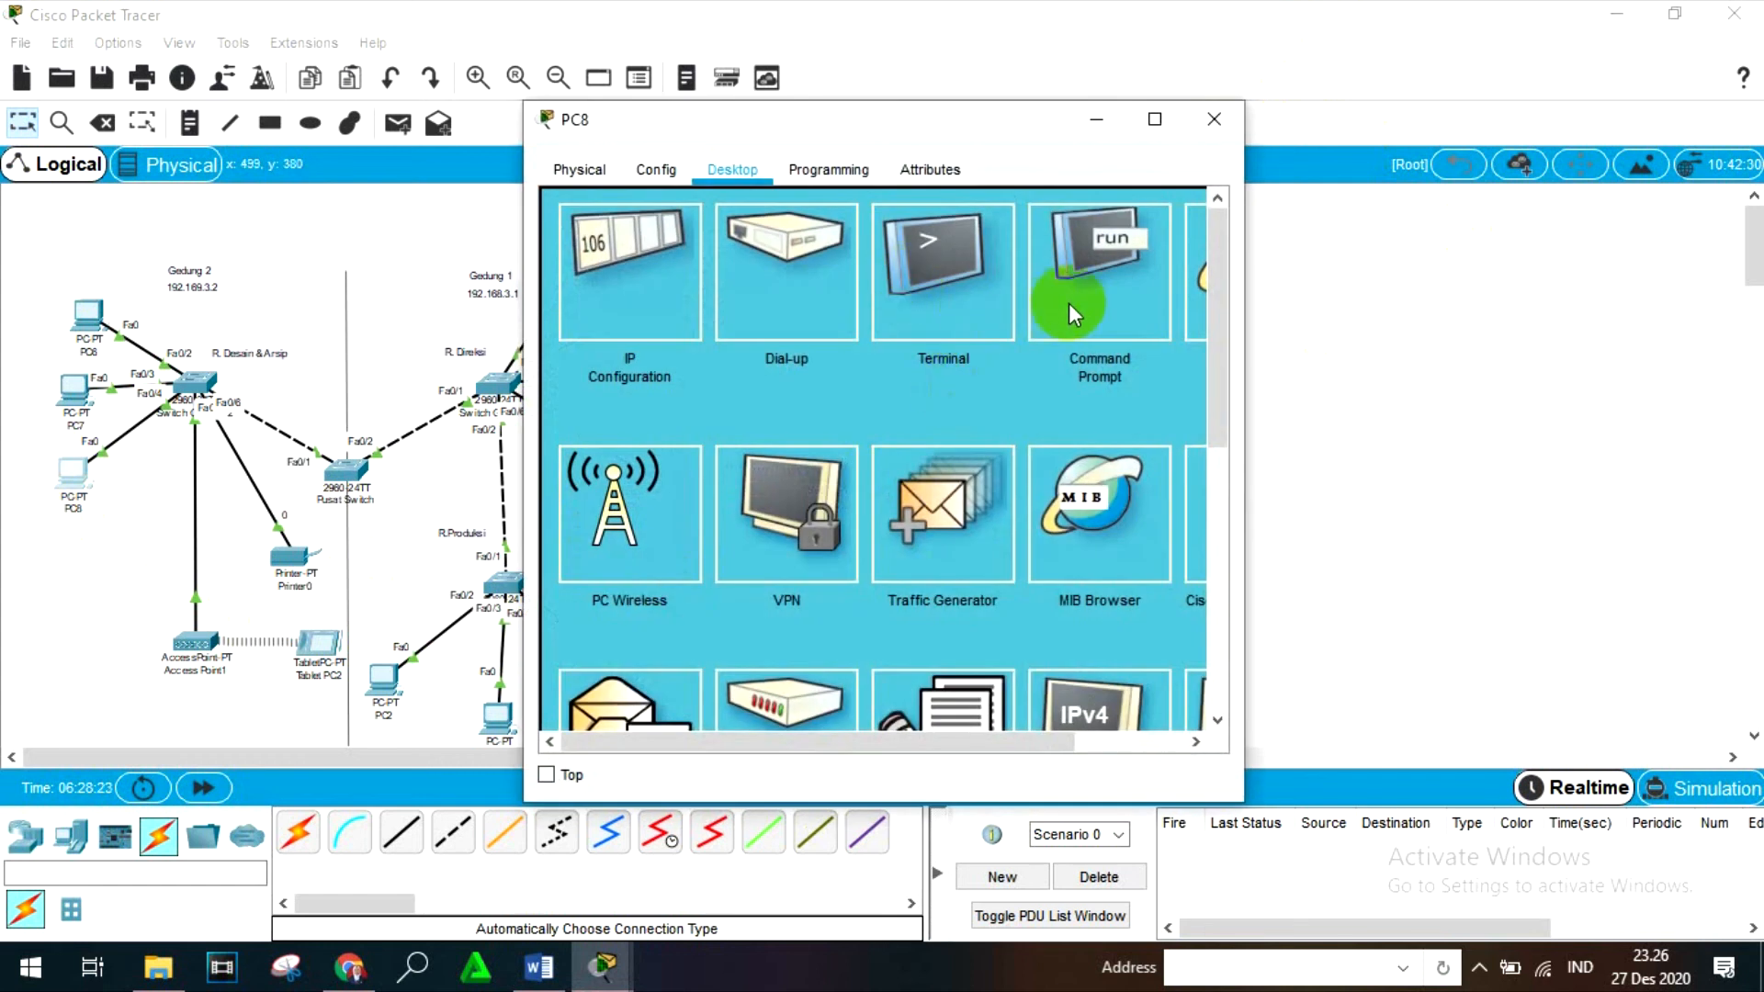
left_click(1068, 303)
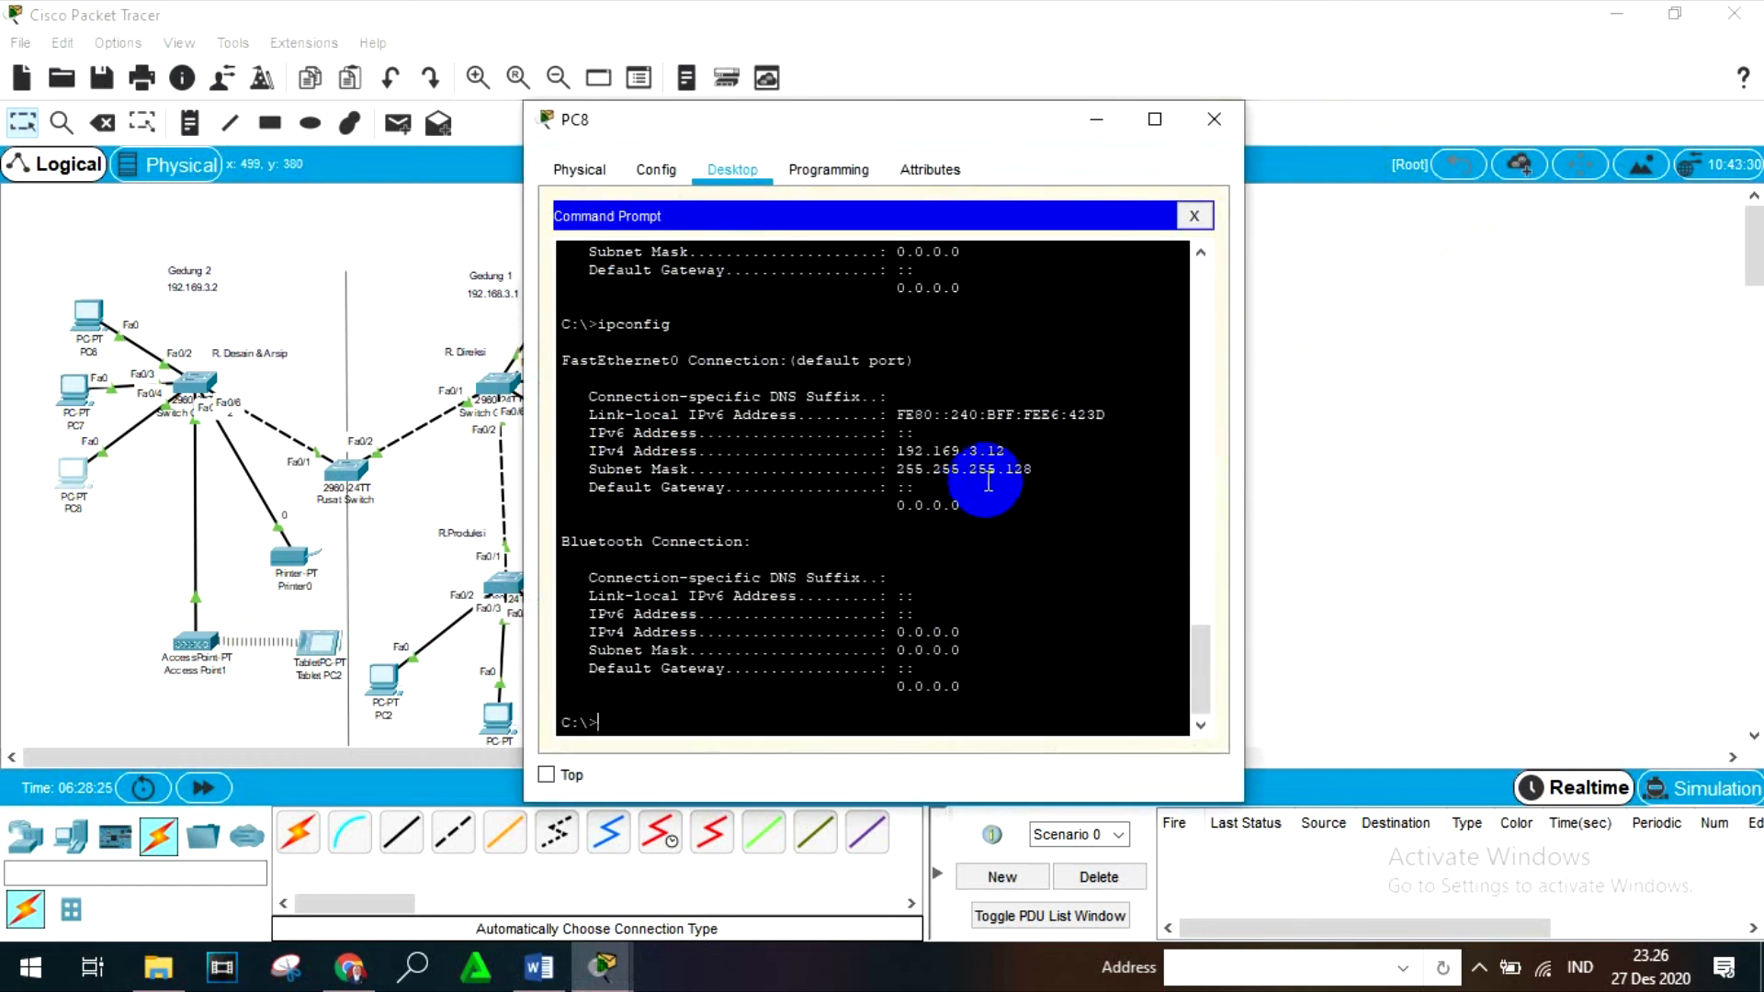
left_click(1213, 119)
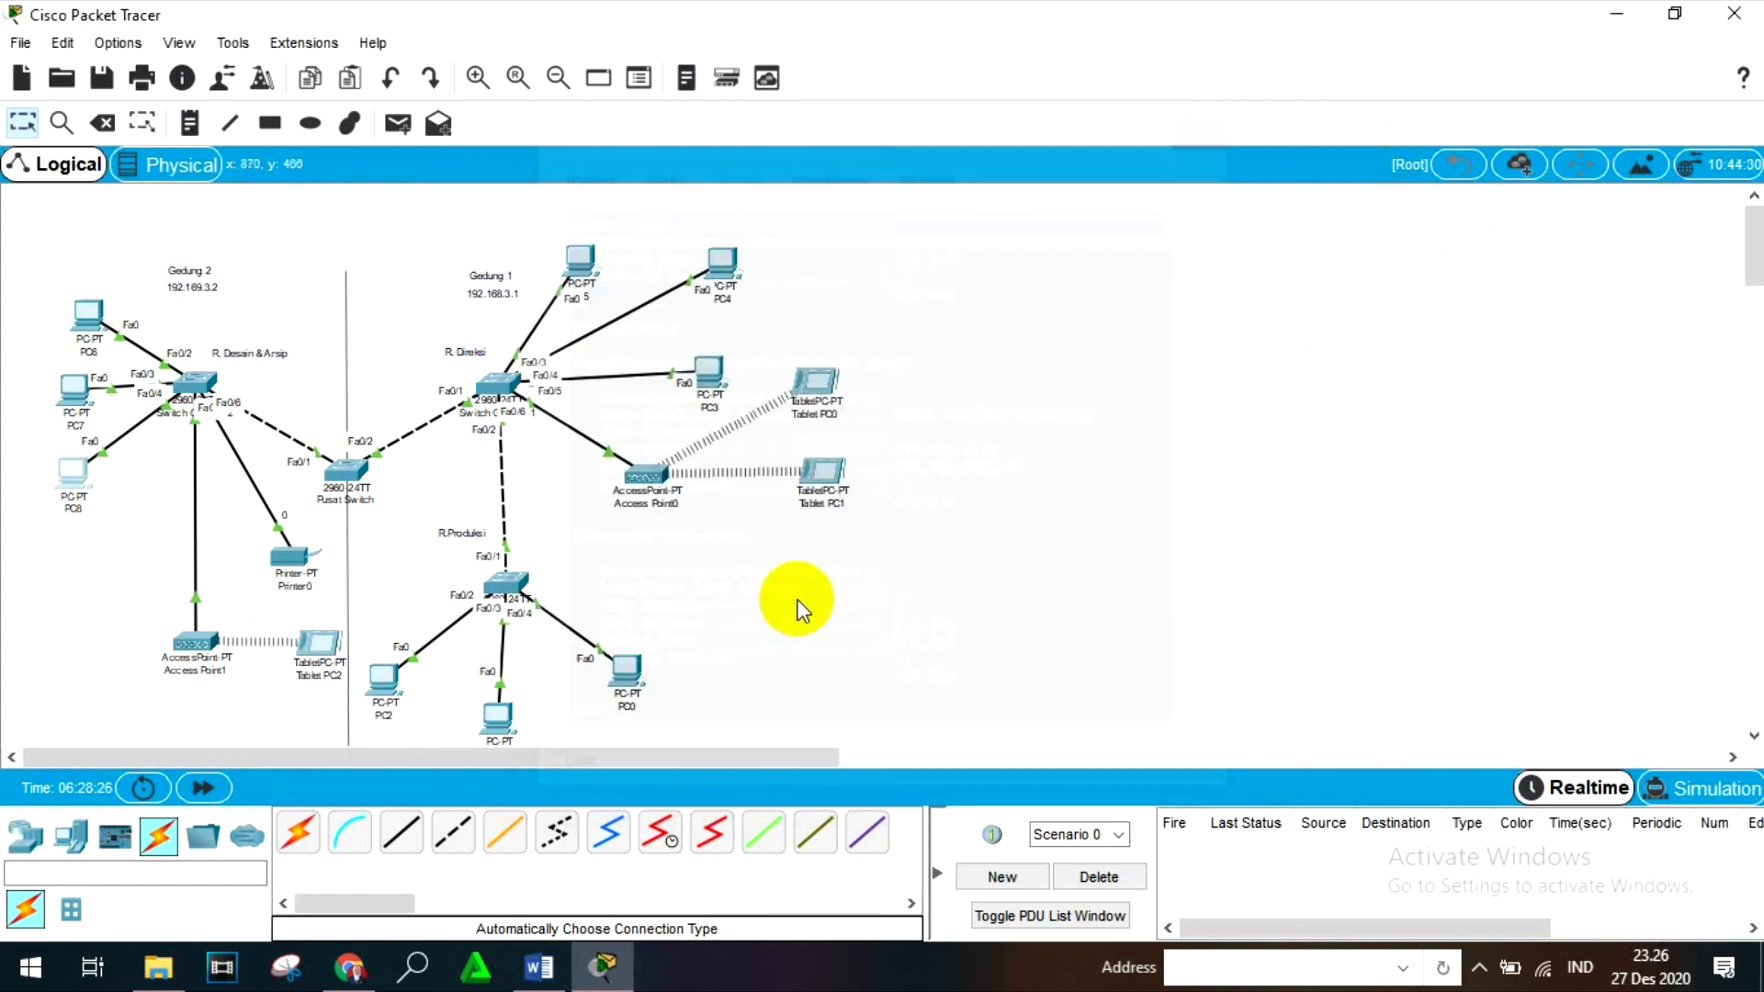
- Reopen Tablet PC2's Command Prompt, complete and run the ping to 192.169.3.12, and close Tablet PC2
left_click(328, 654)
left_click(946, 258)
scroll(921, 531, "down", 5)
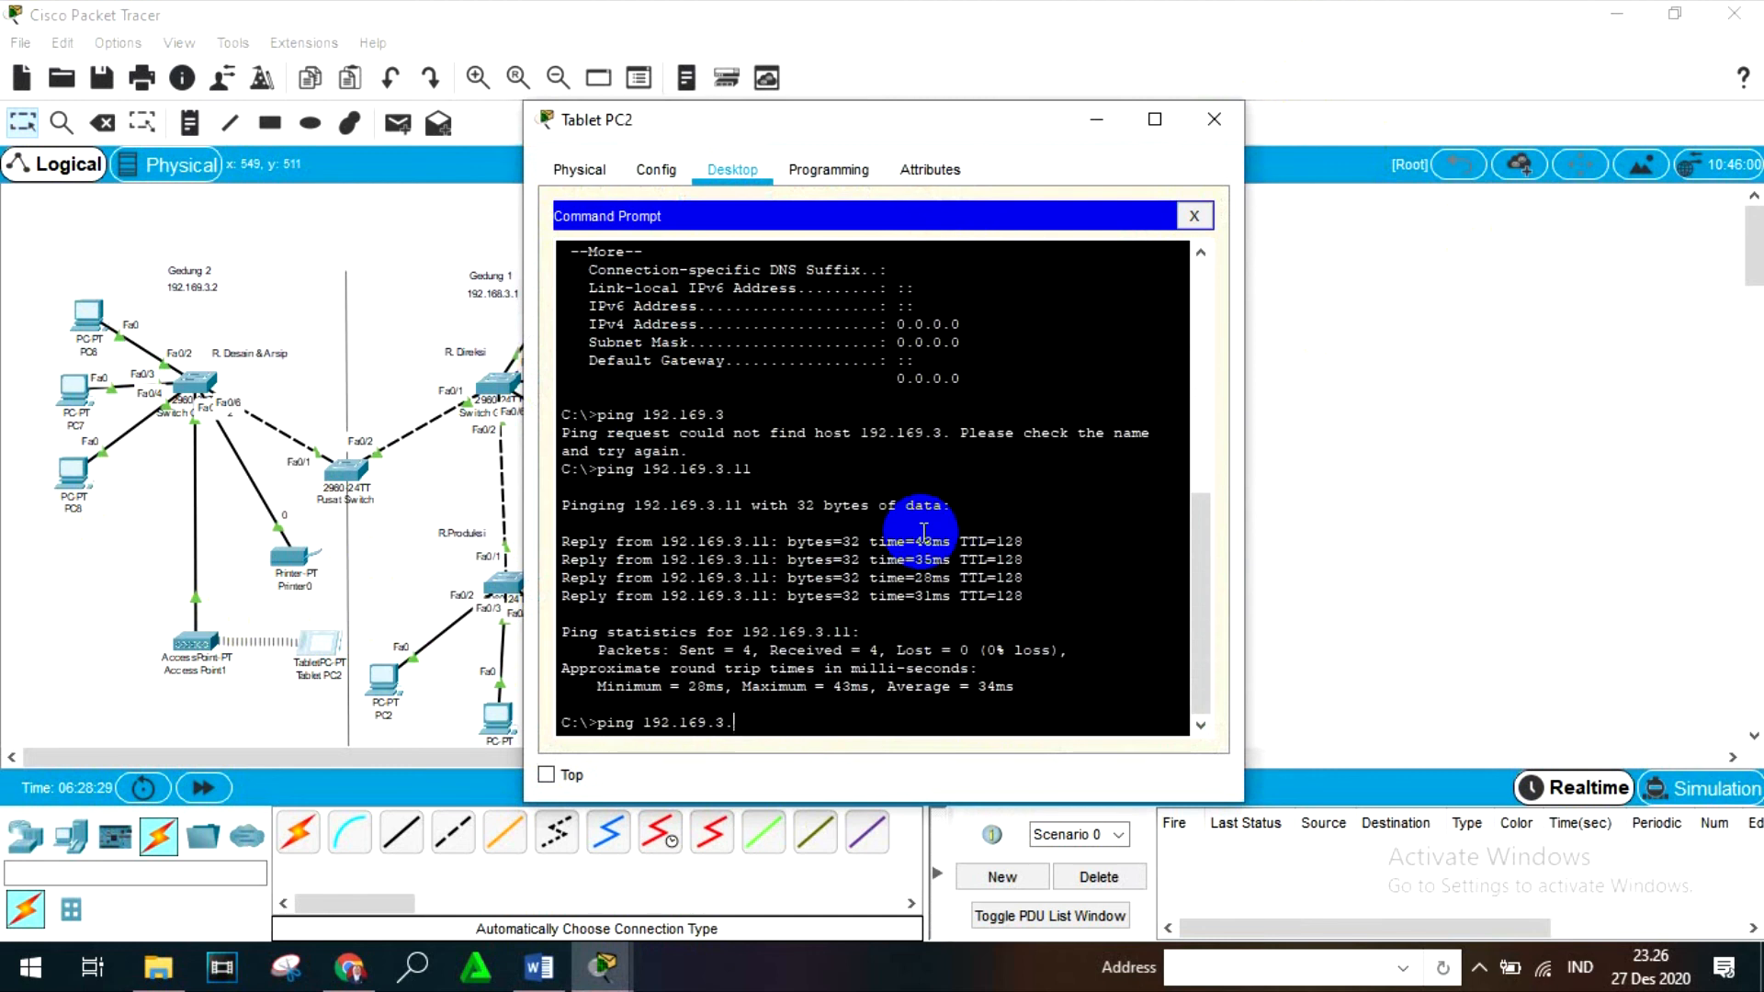
type("2")
key("Return")
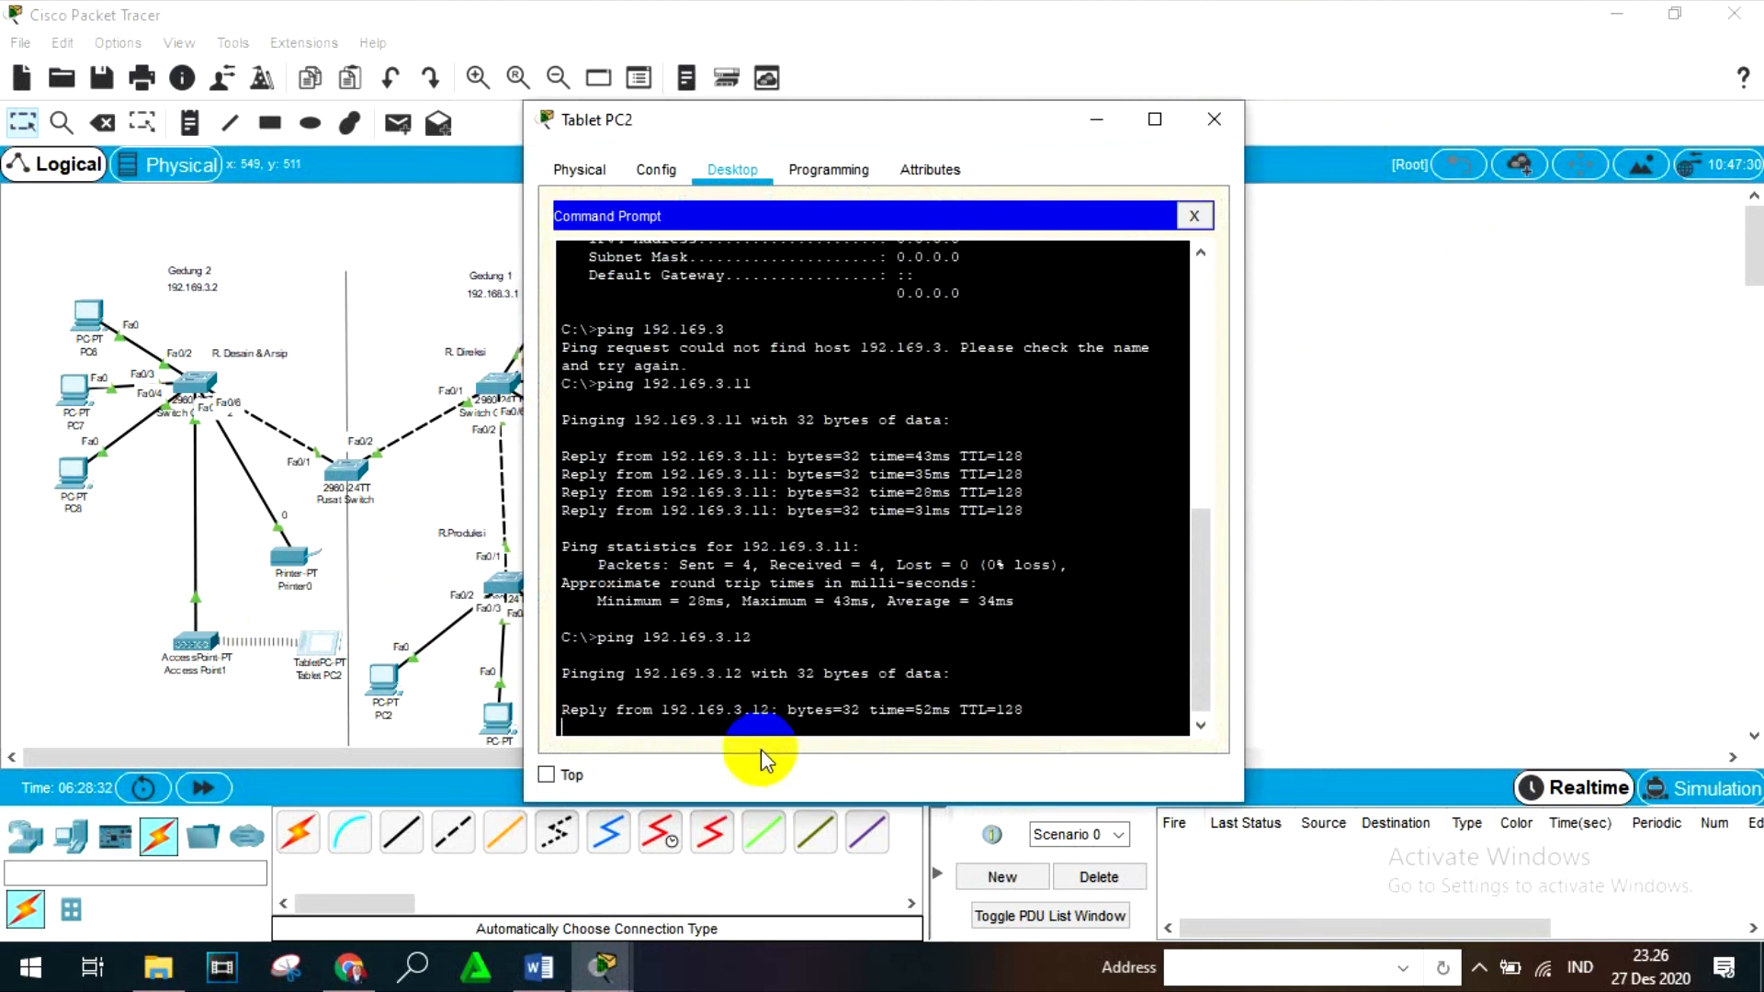
left_click(1209, 118)
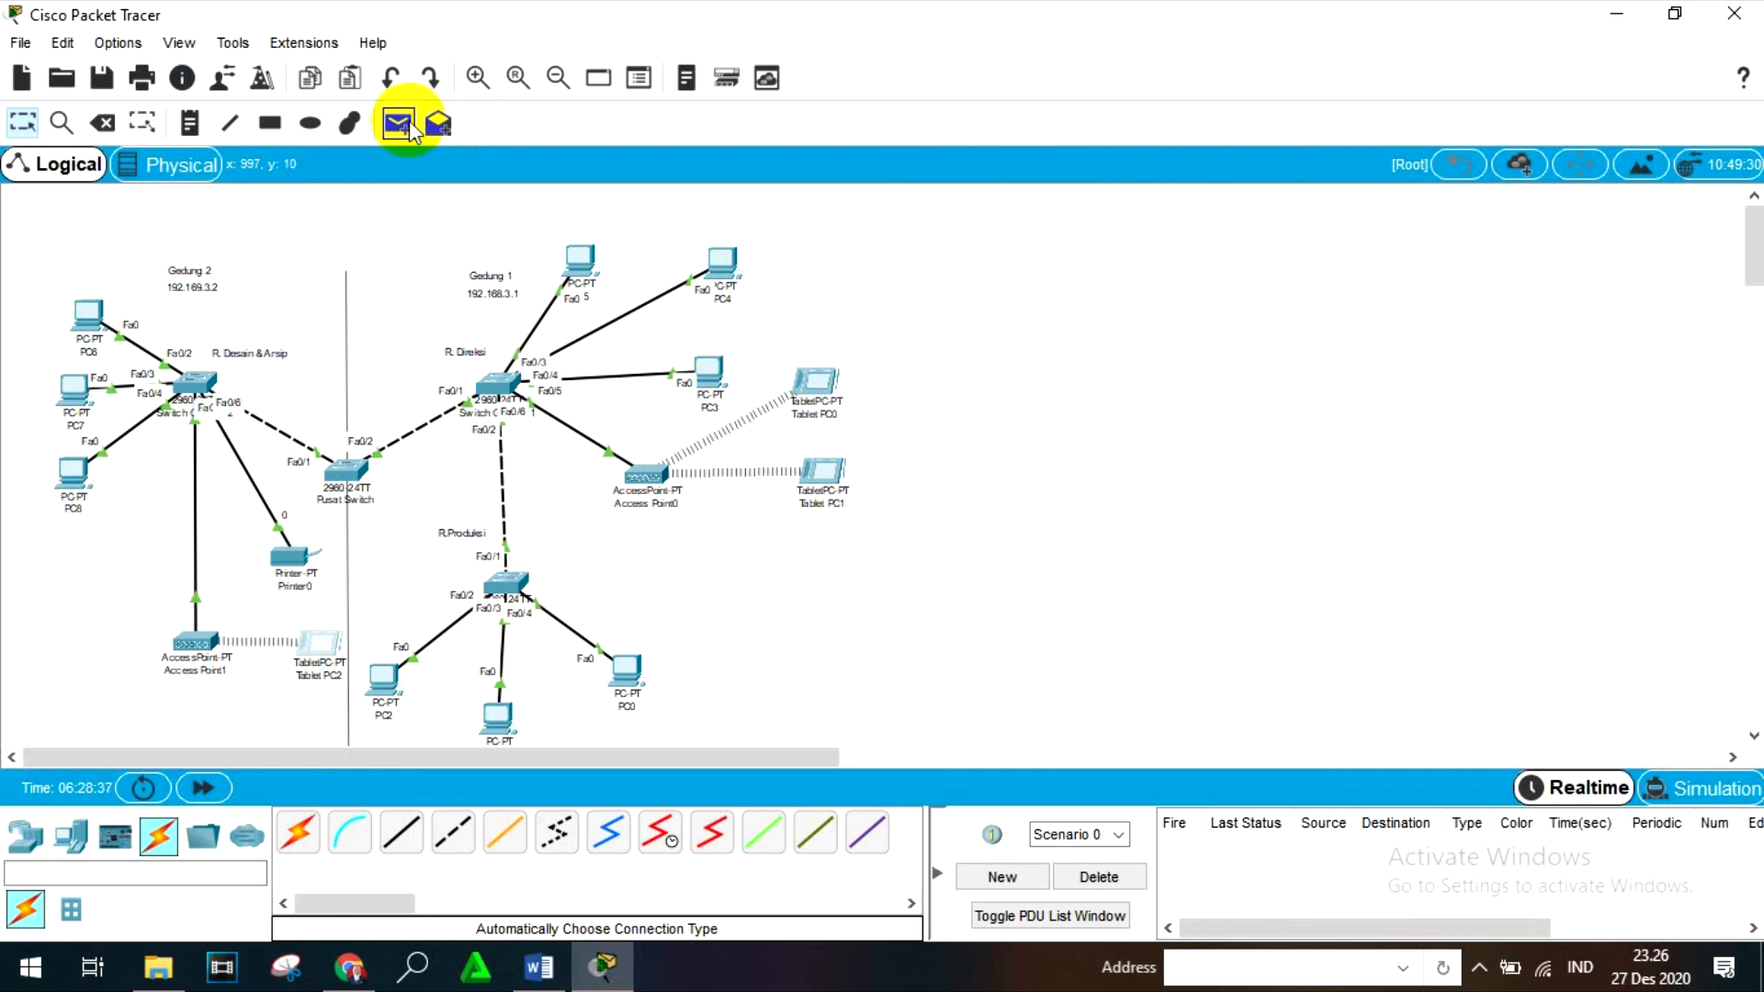
- Switch to Simulation mode and add a simple PDU from PC8 to Tablet PC2
left_click(1701, 787)
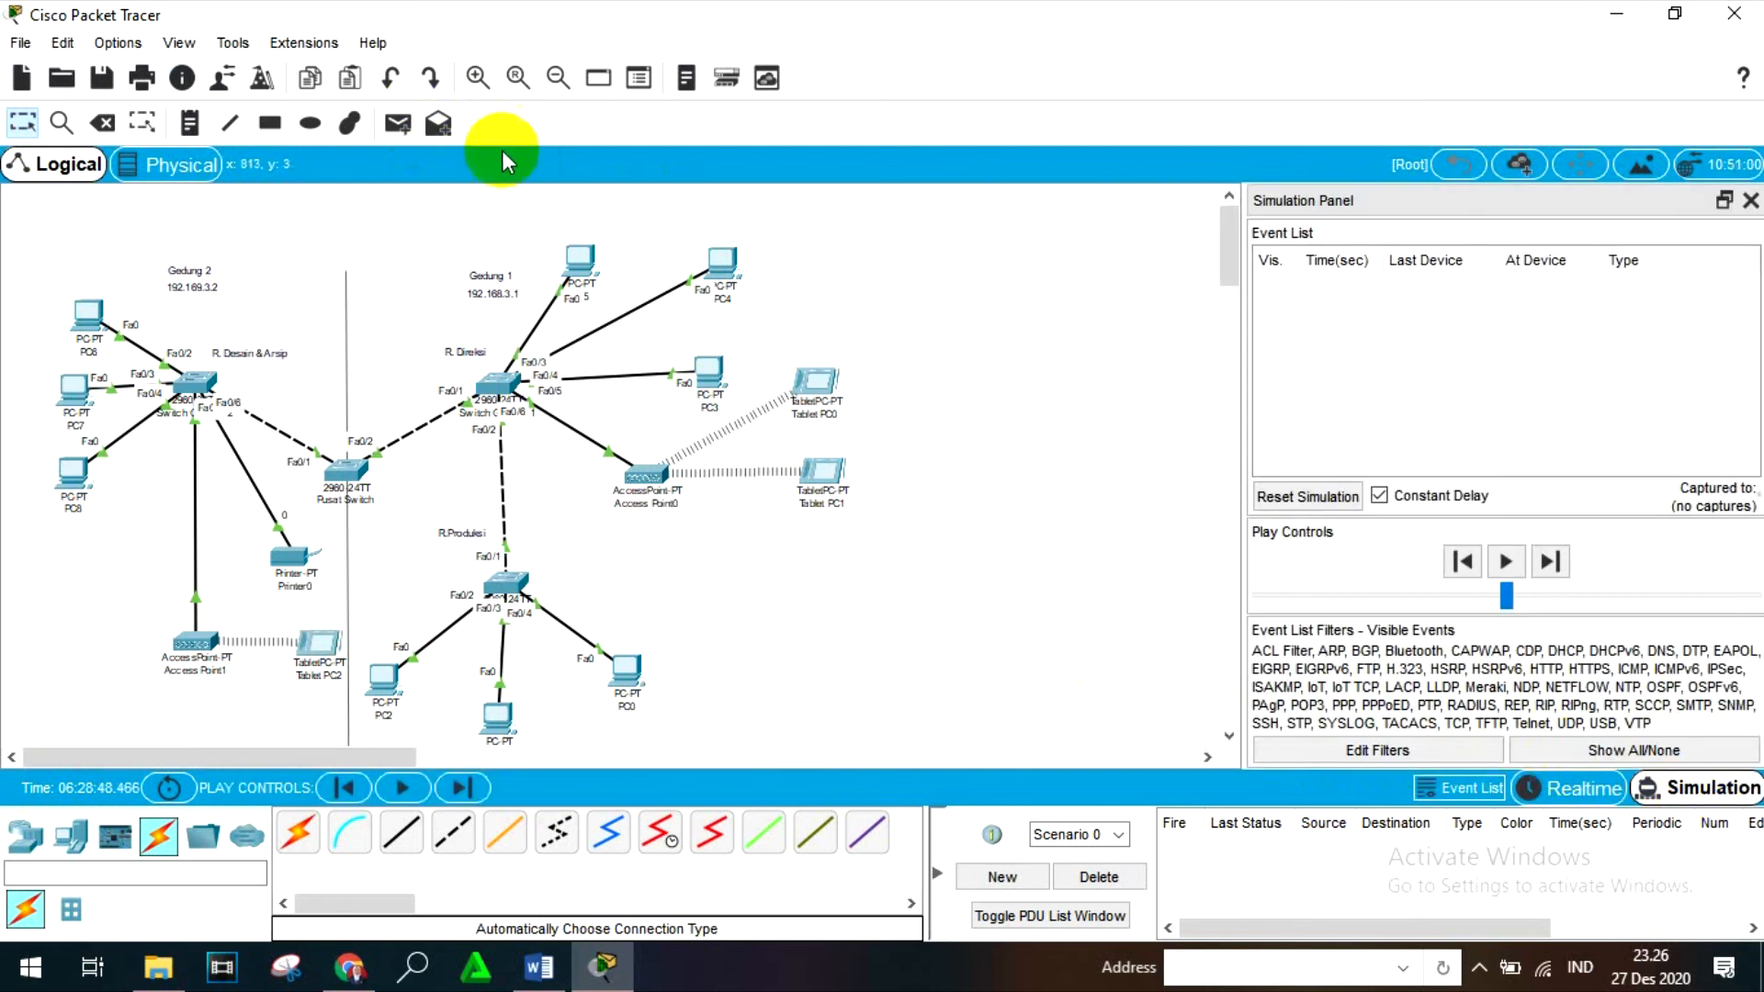
left_click(398, 123)
left_click(74, 473)
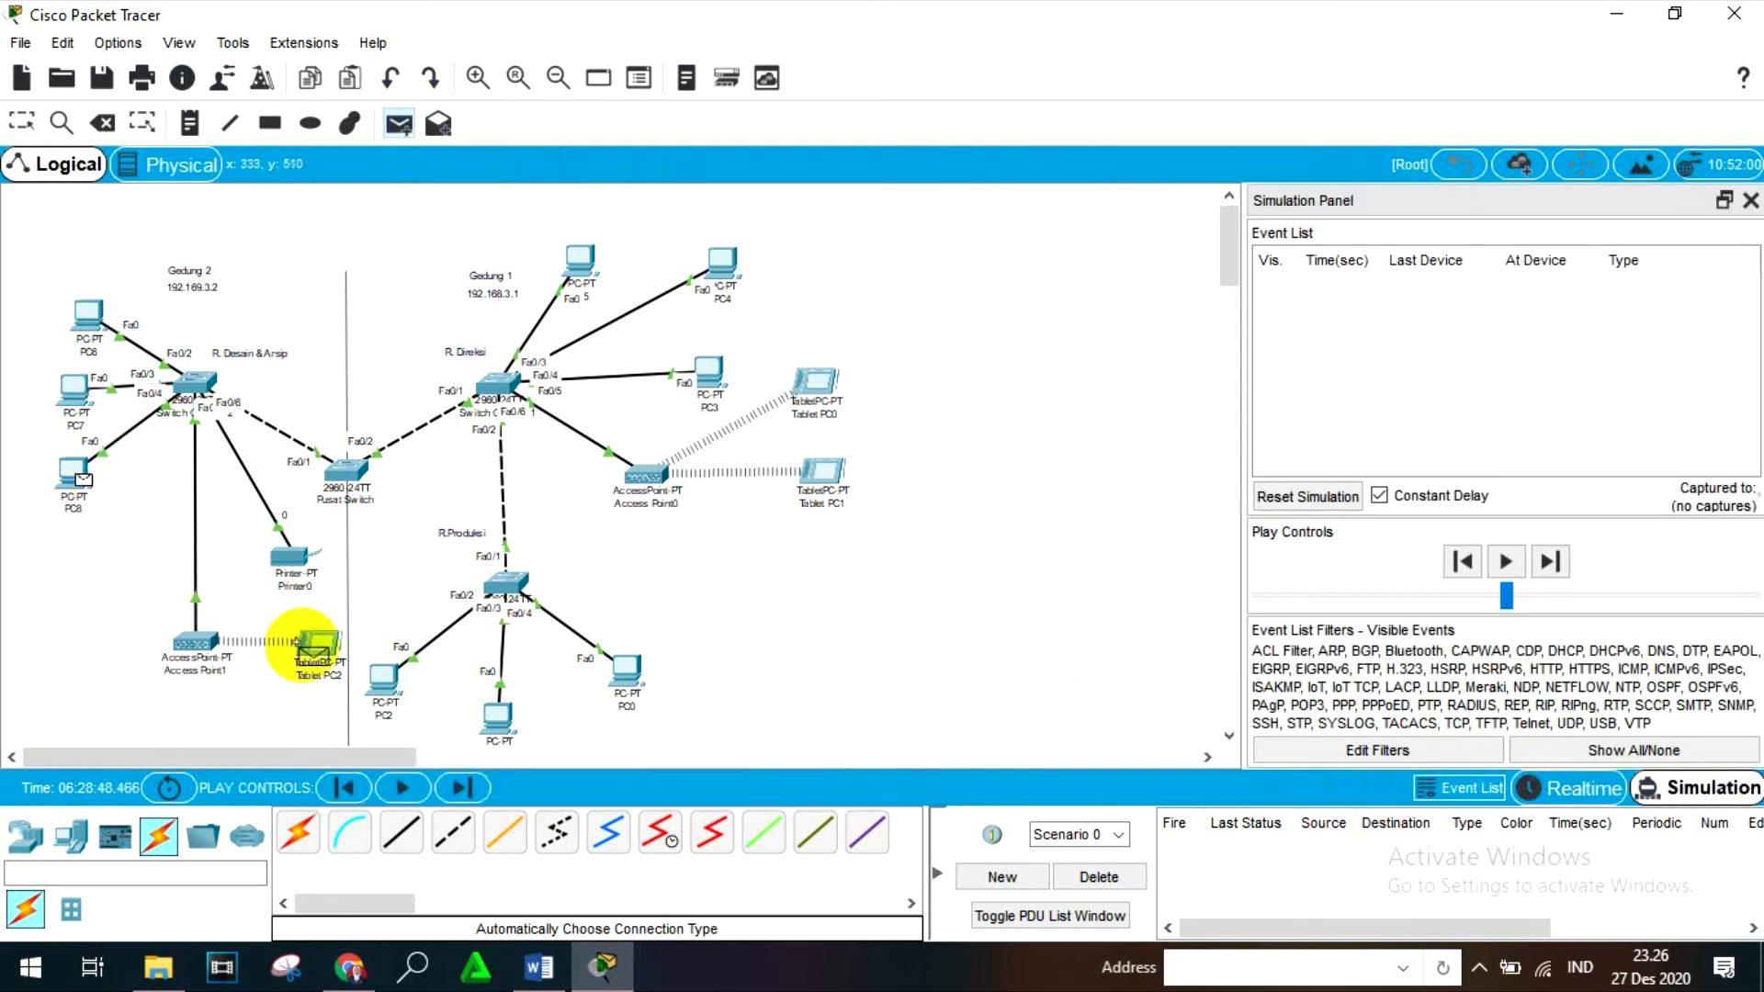
left_click(301, 643)
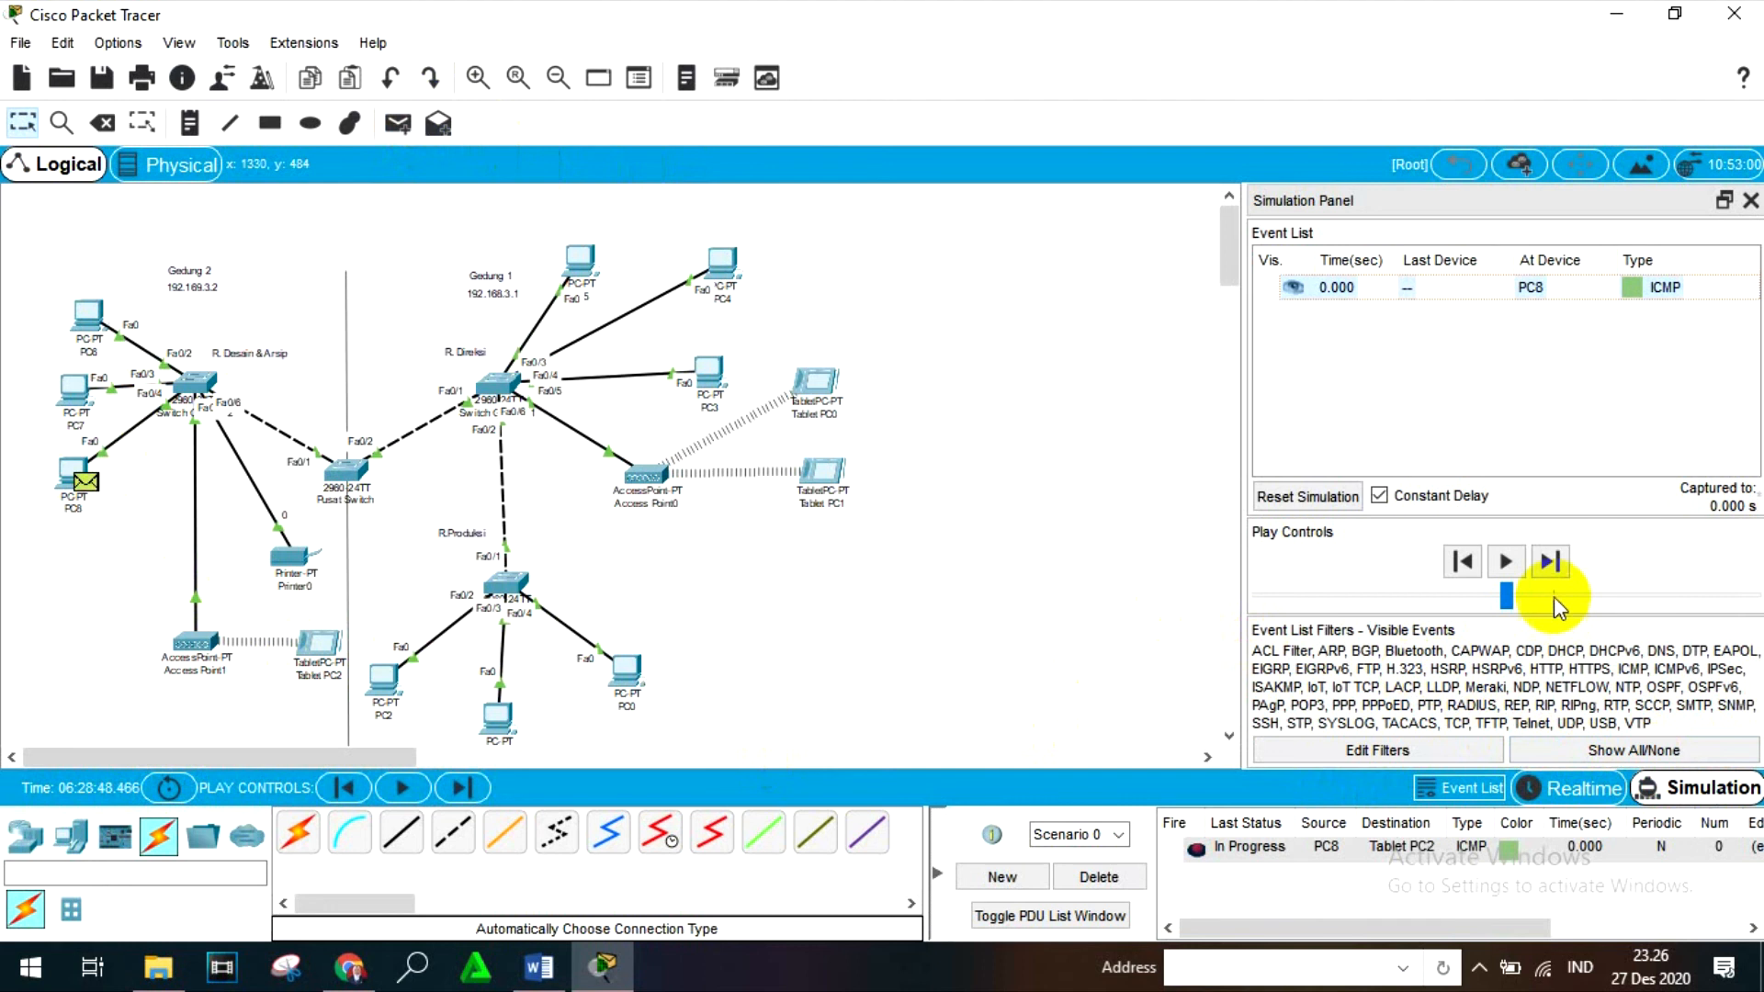
- Step the simulation forward event by event until the ICMP reply from Tablet PC2 is back at PC8
left_click(1550, 560)
left_click(1549, 561)
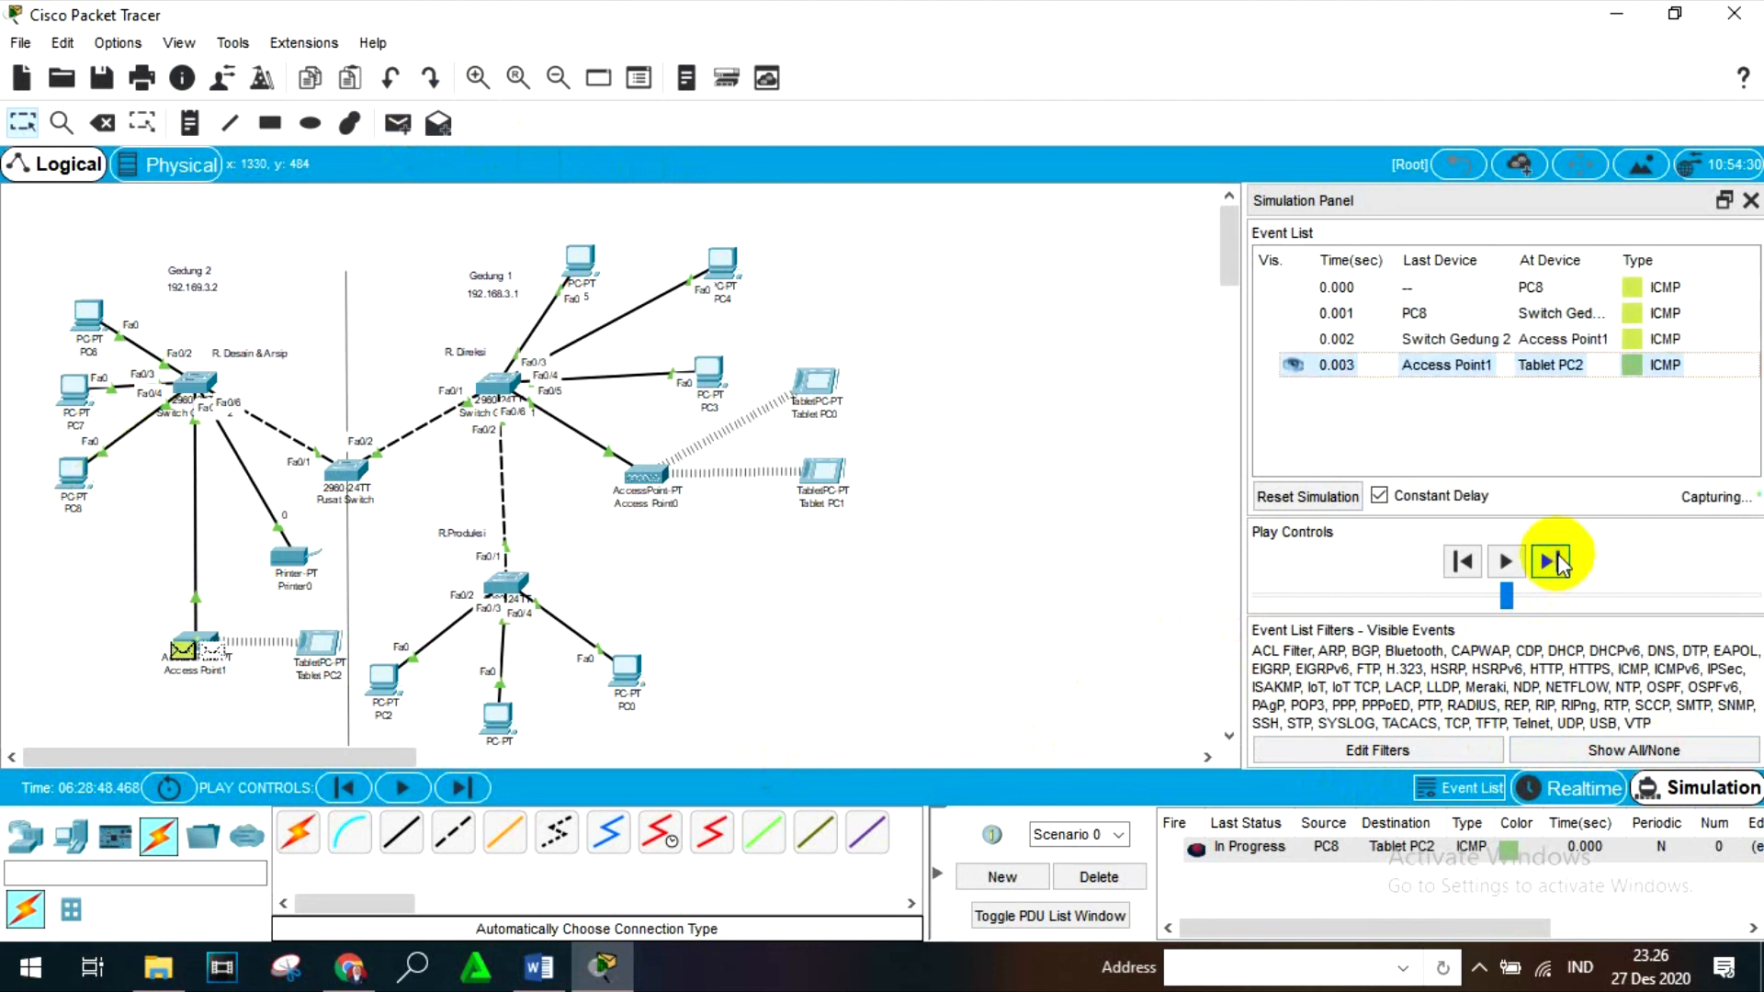
left_click(1550, 560)
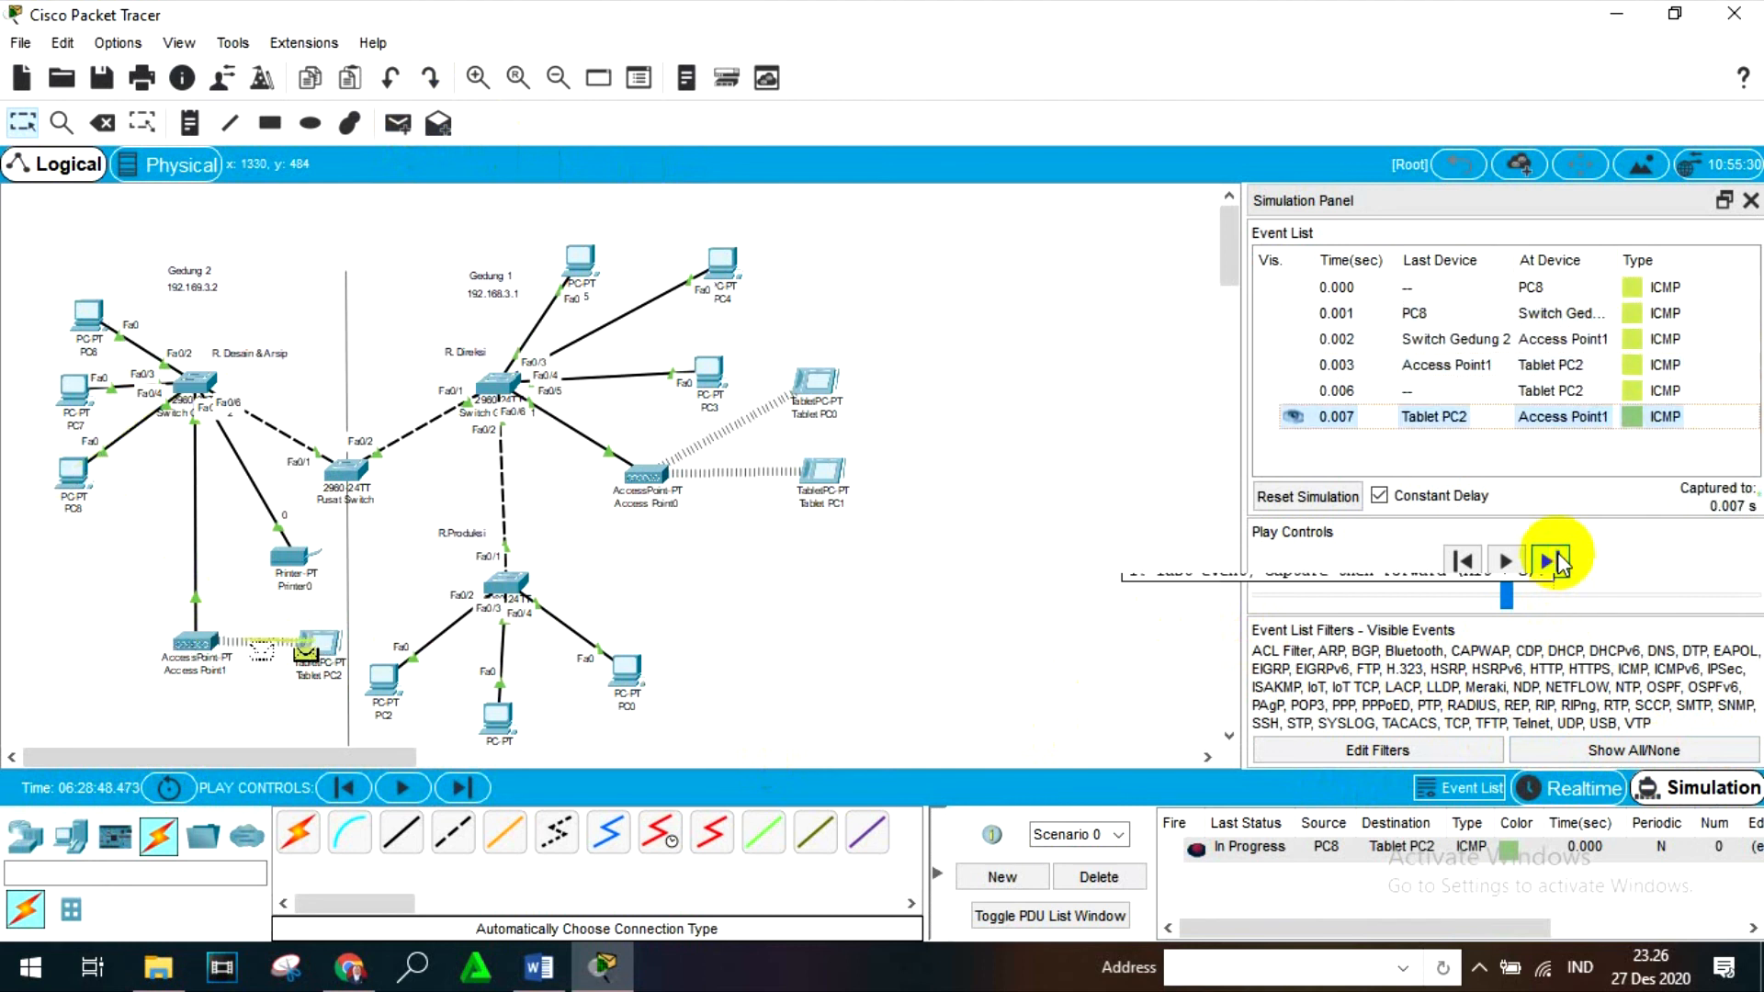
left_click(1553, 561)
left_click(1553, 560)
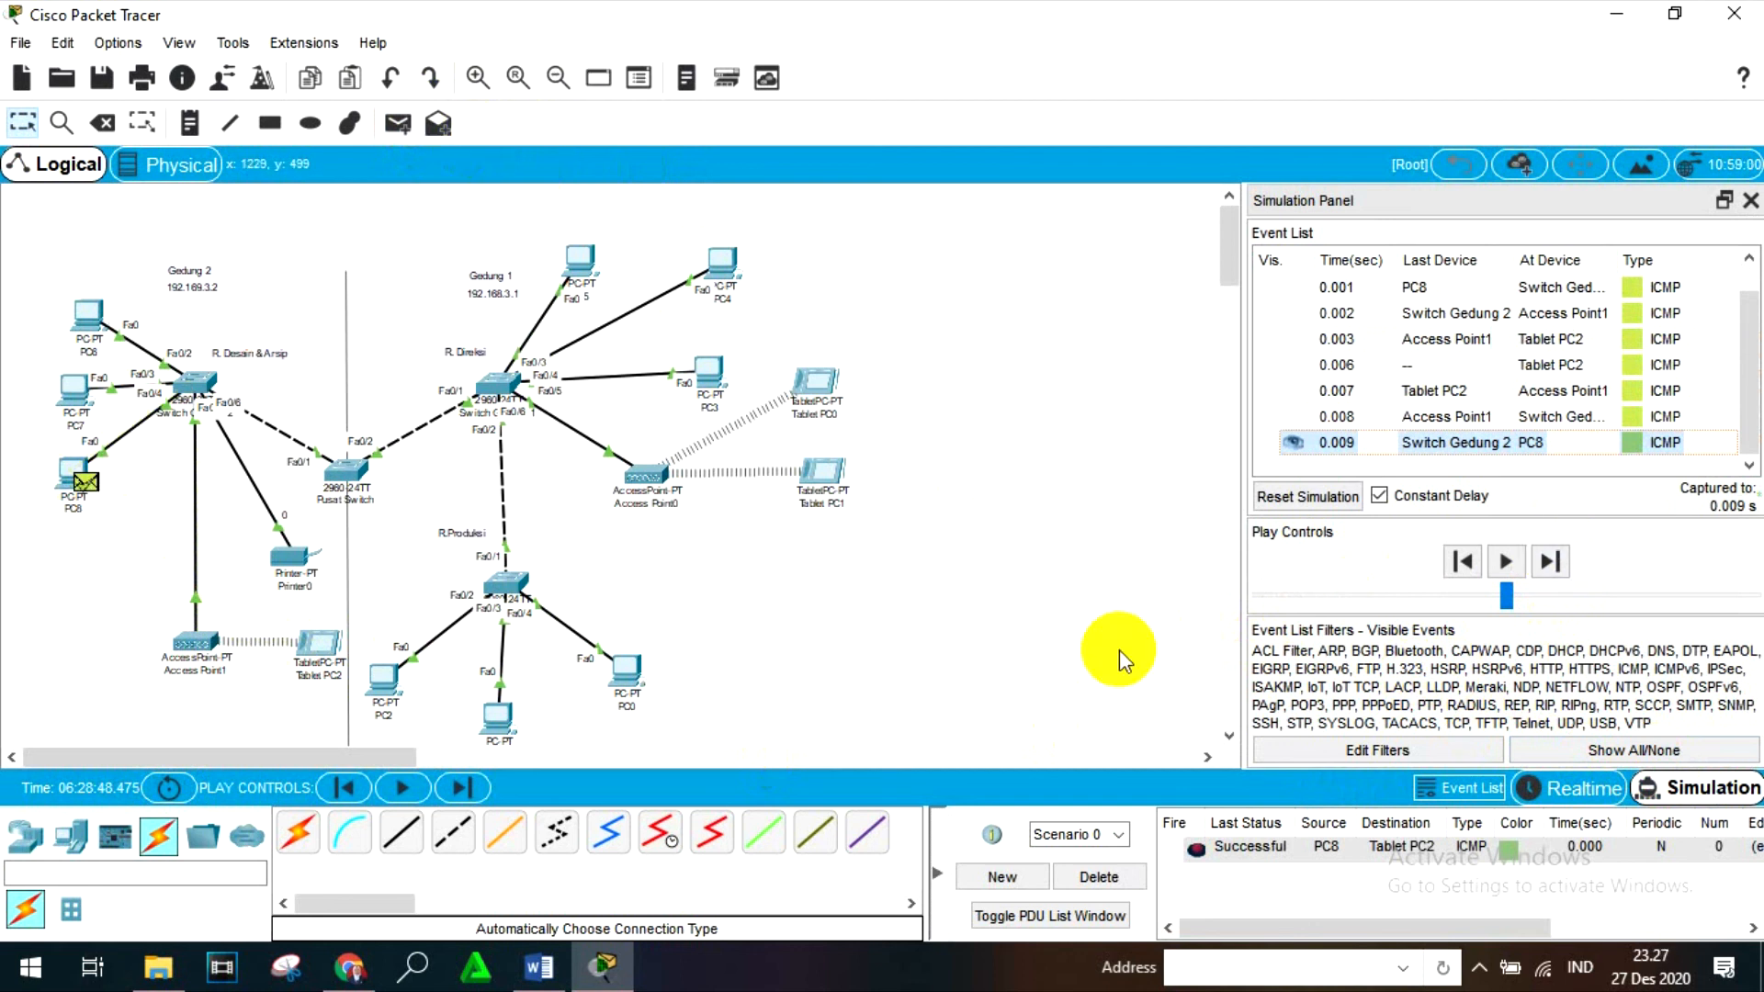
- Delete the current PDU scenario and add a simple PDU from Tablet PC2 to PC8
left_click(1126, 878)
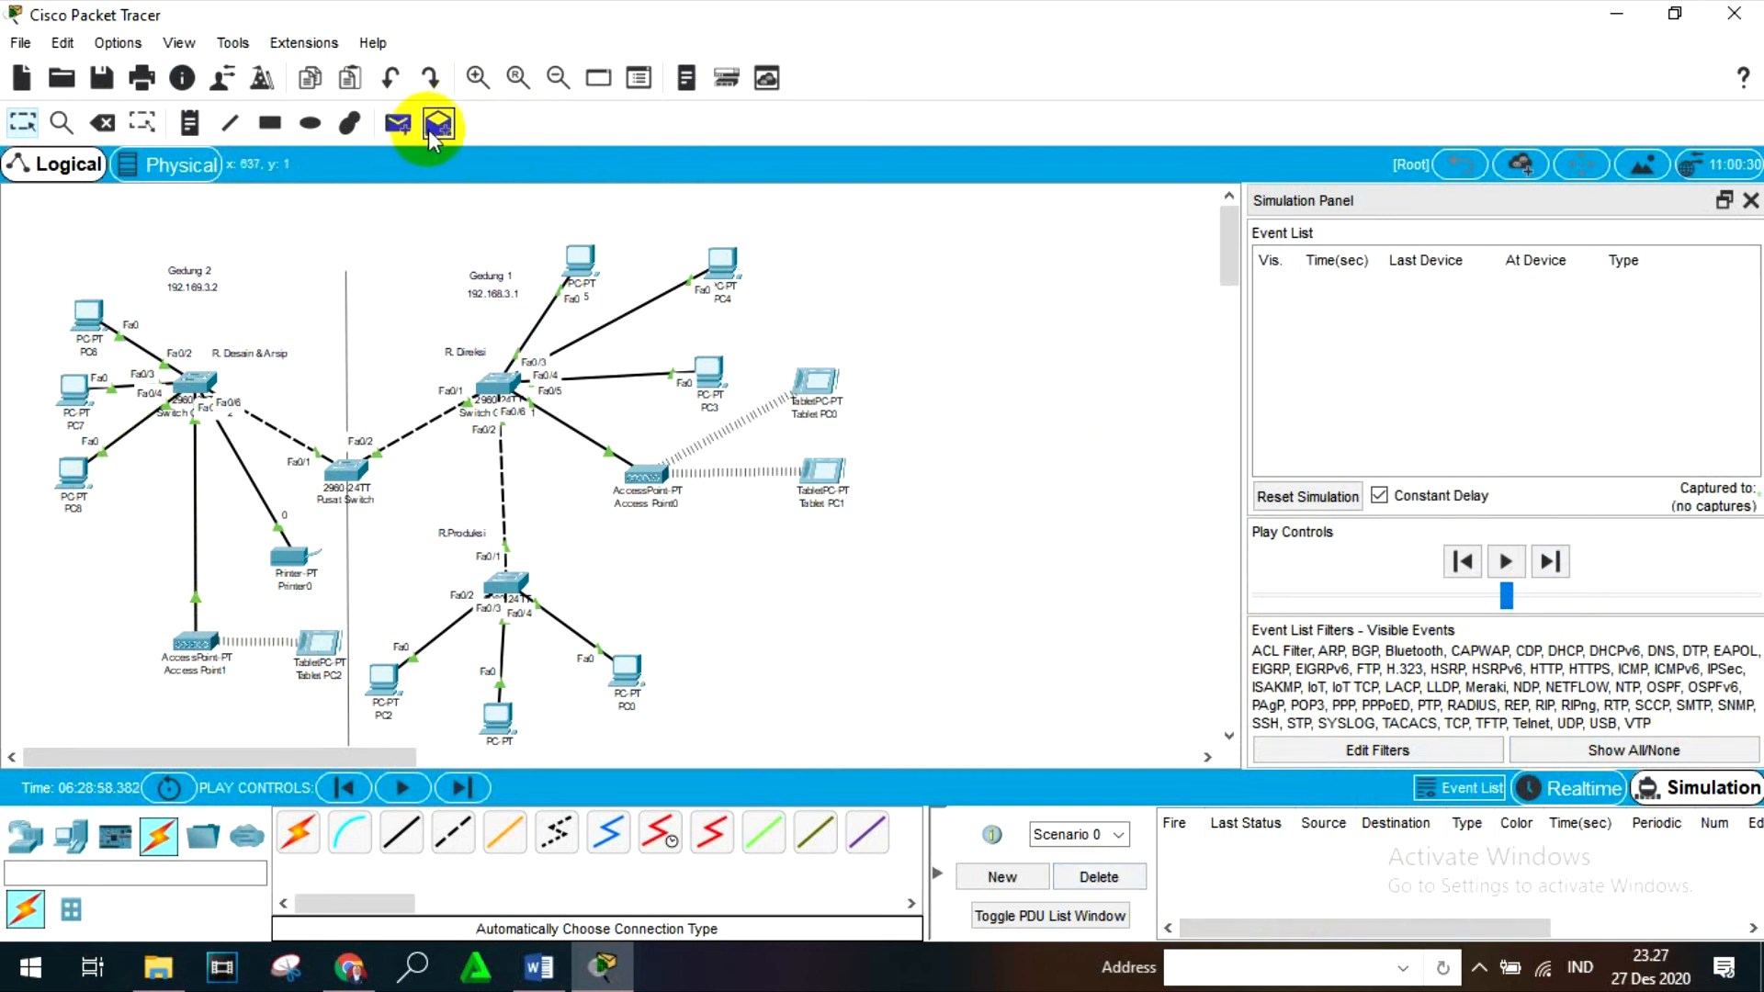
left_click(398, 123)
left_click(317, 648)
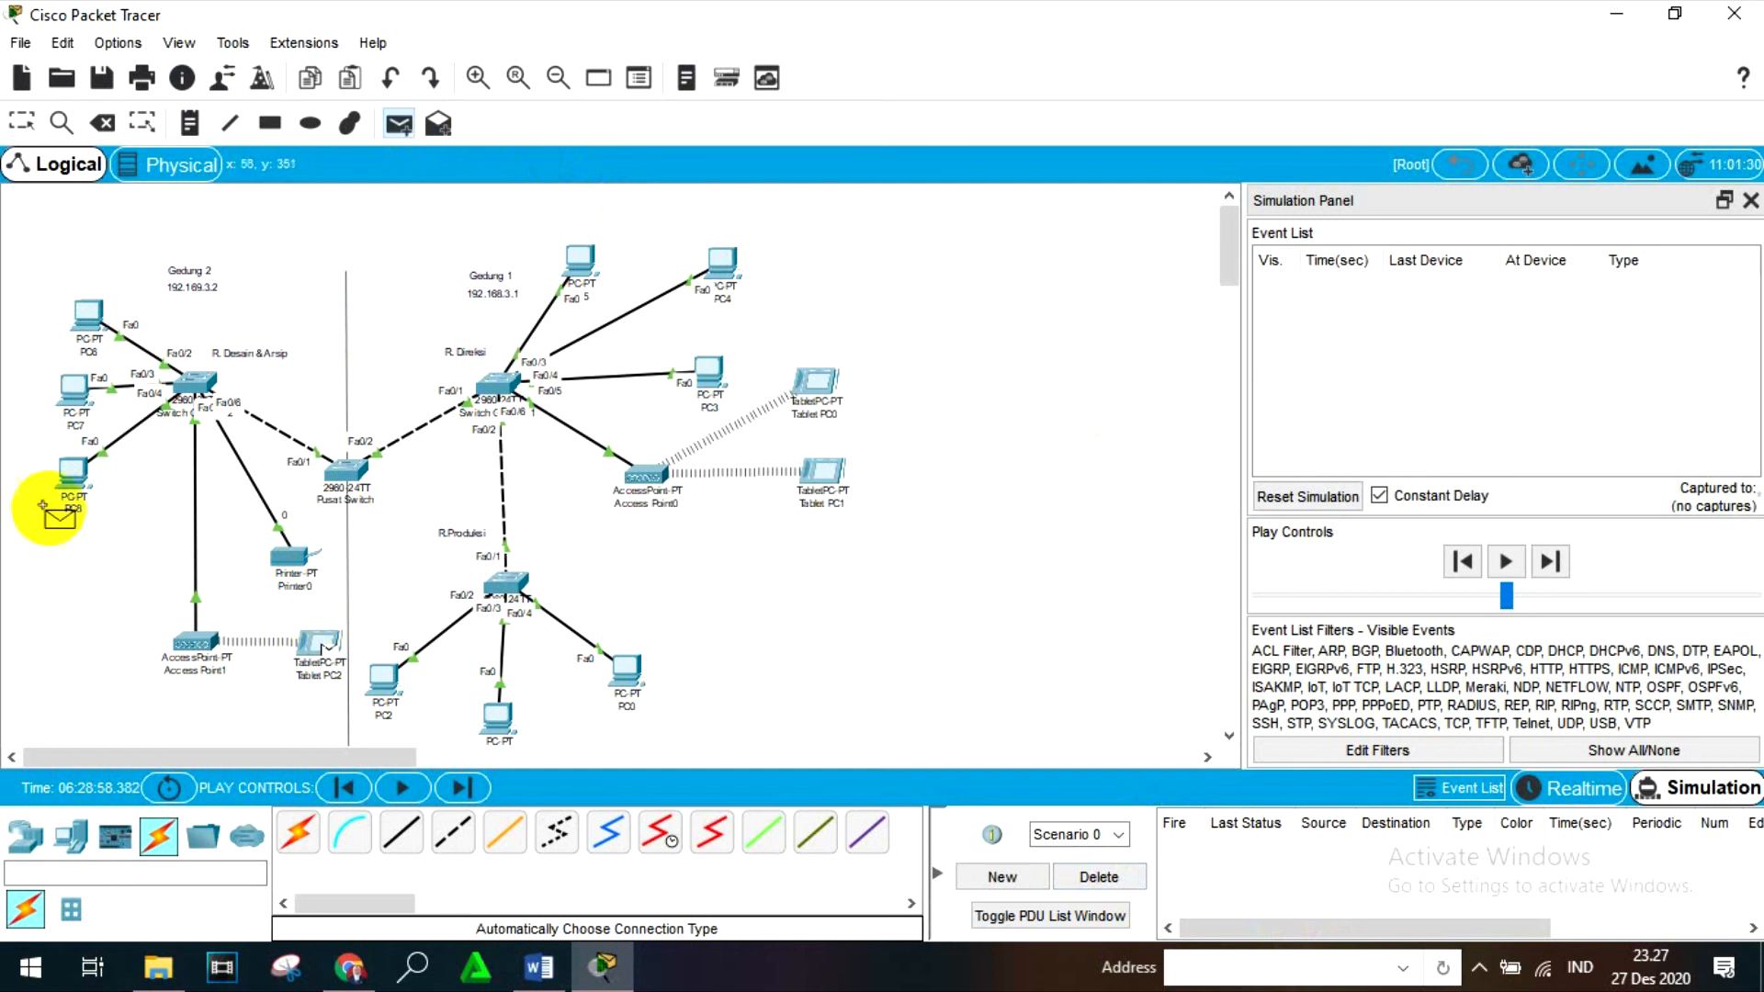
left_click(73, 473)
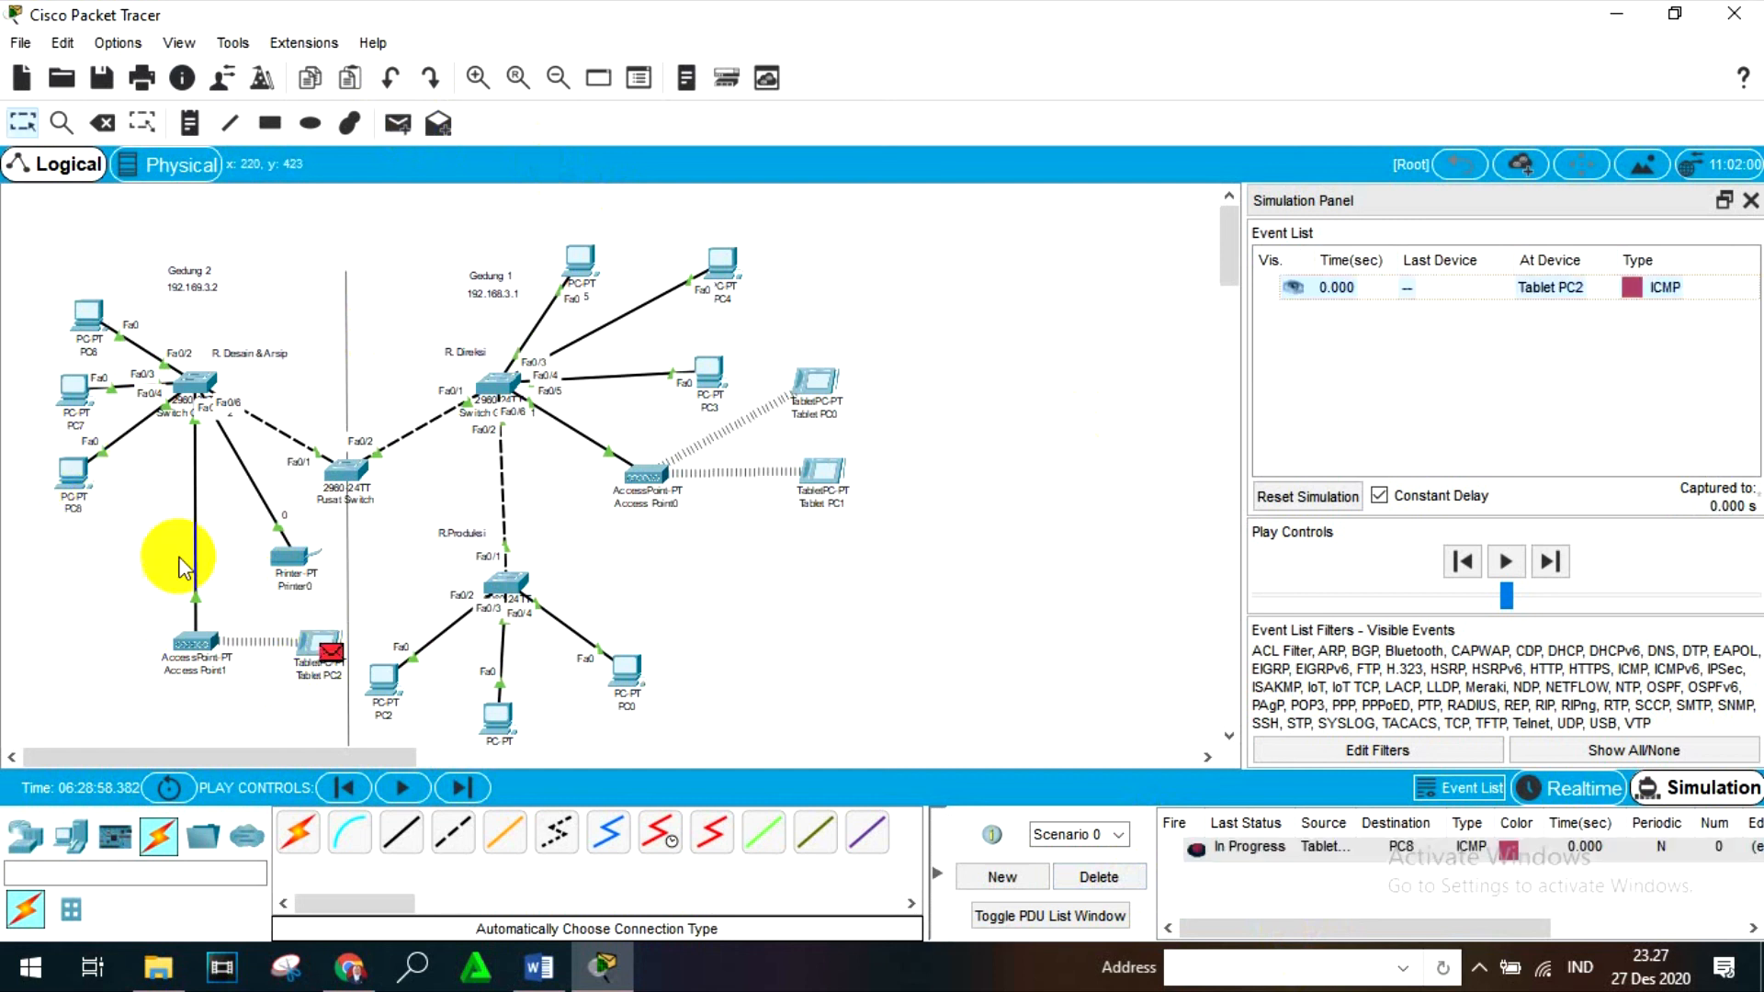
- Step the simulation forward event by event until the ICMP reply from PC8 is back at Tablet PC2
left_click(1548, 562)
left_click(1548, 562)
left_click(1548, 563)
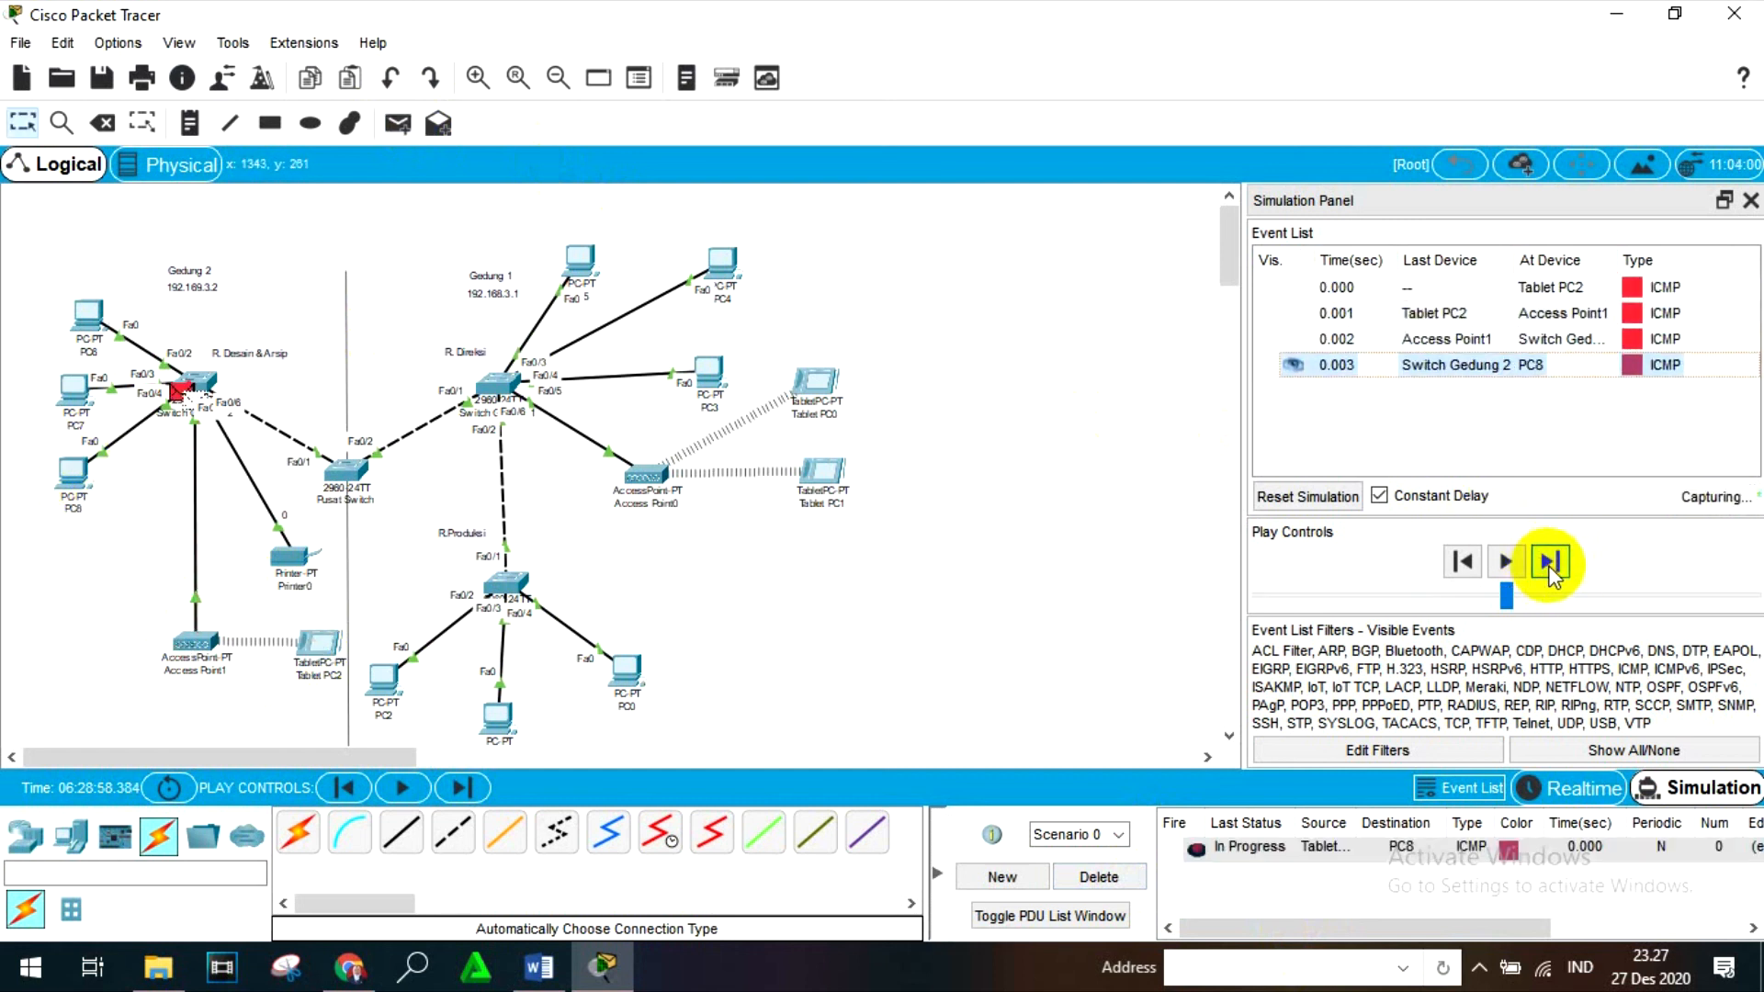
left_click(1550, 567)
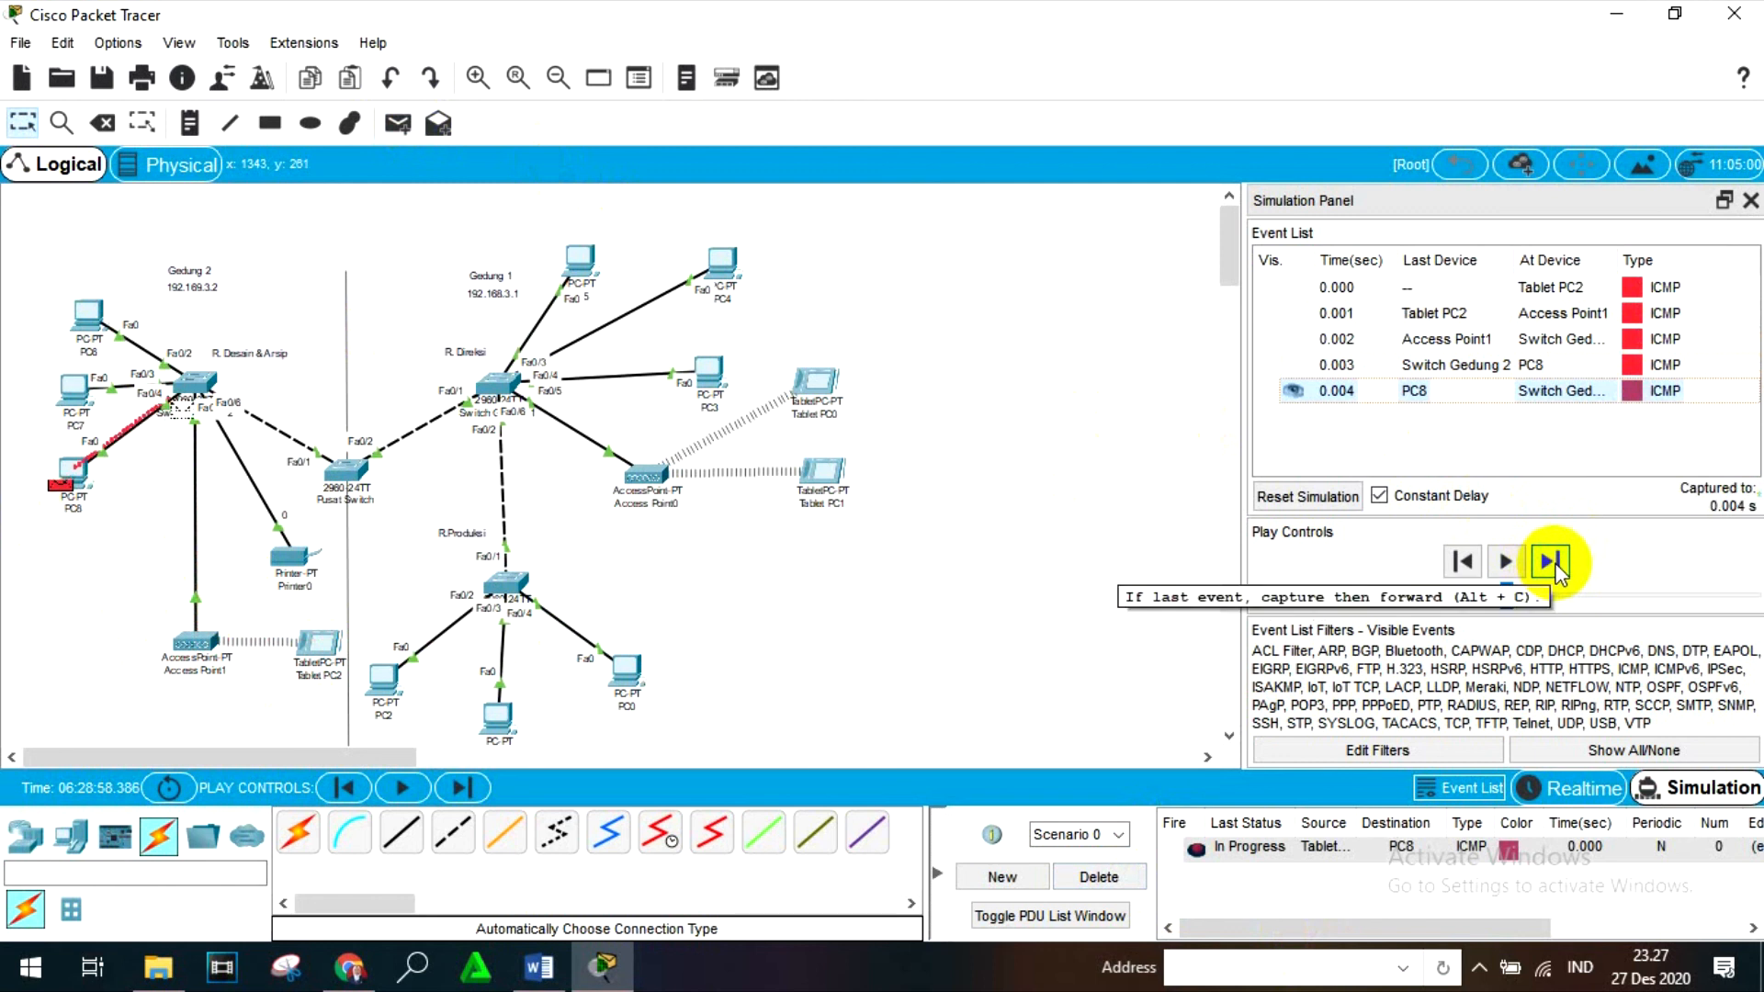
left_click(1554, 570)
left_click(1555, 570)
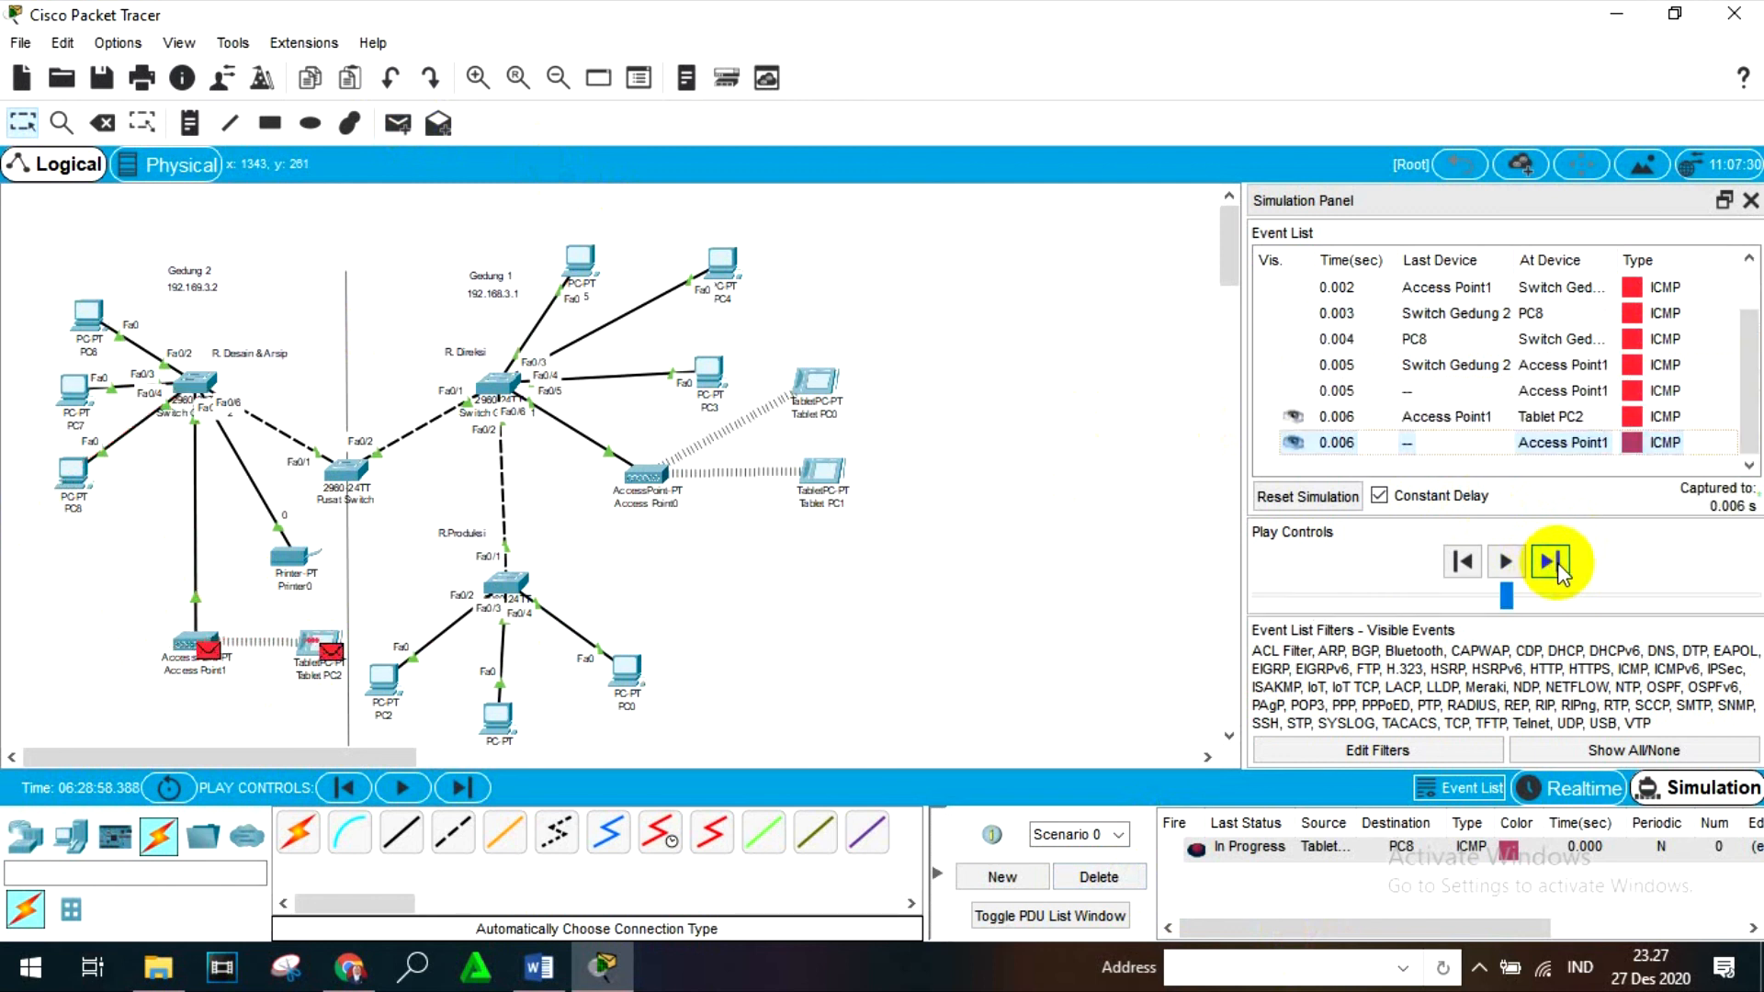
left_click(1556, 571)
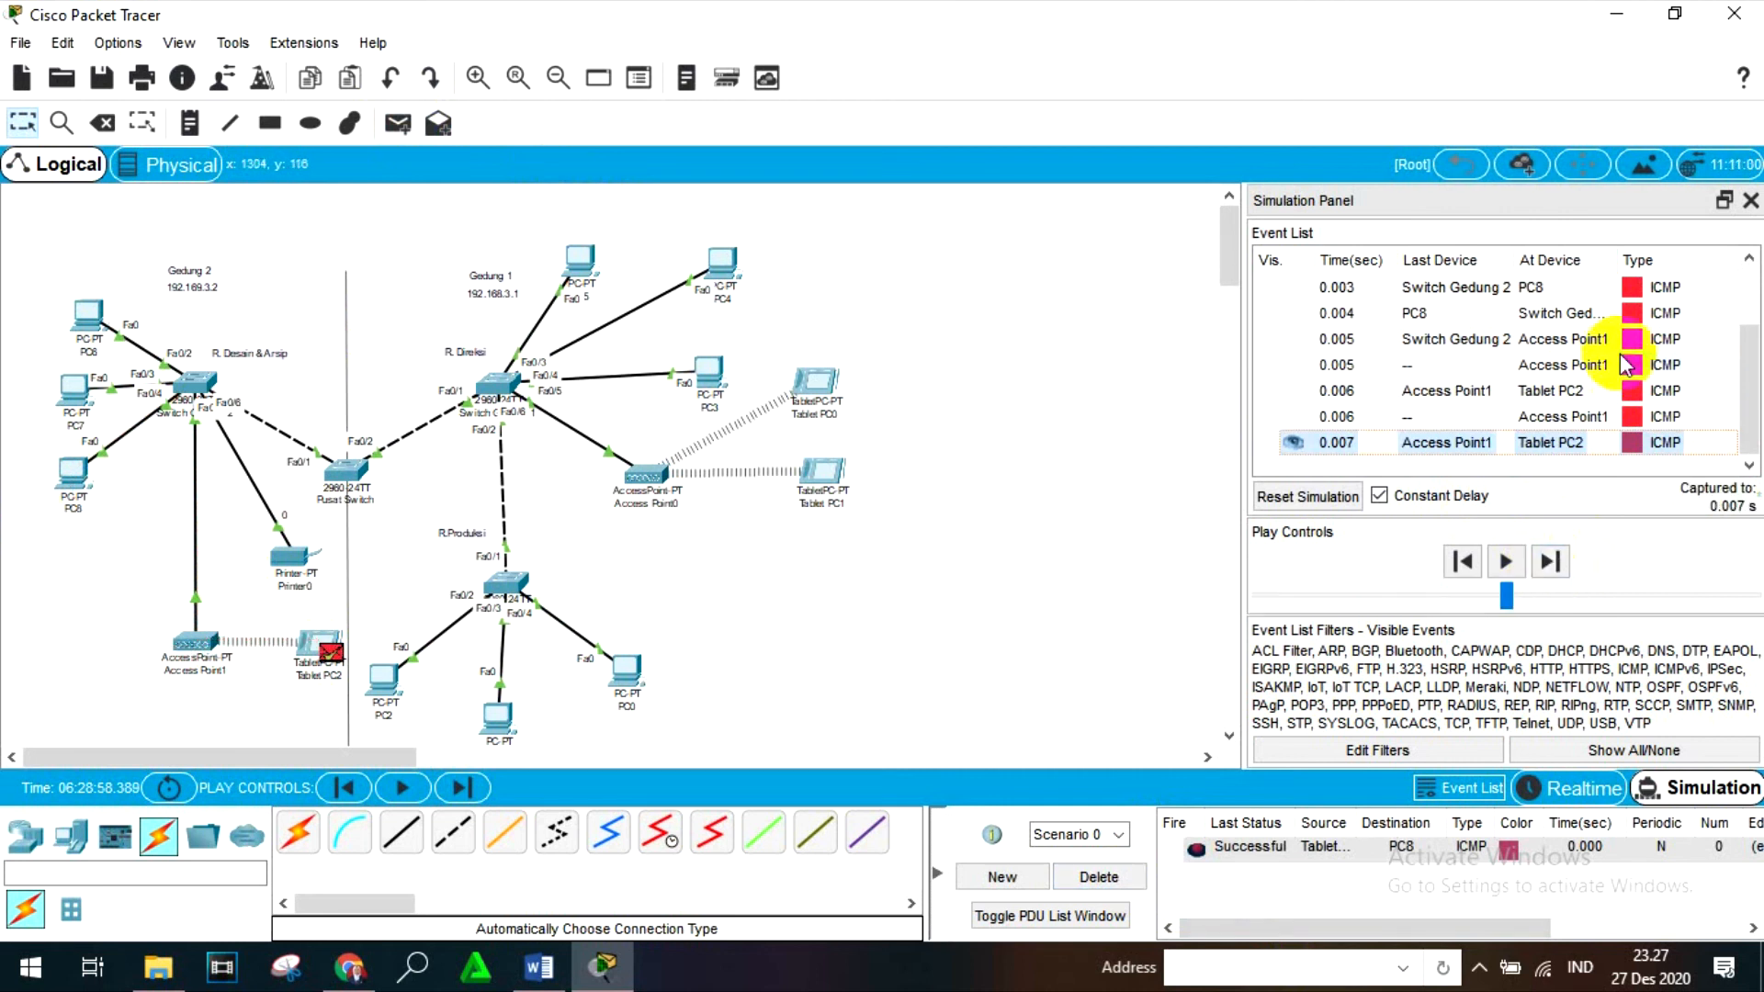
- Close the simulation event view and return the network to Realtime mode
left_click(1750, 200)
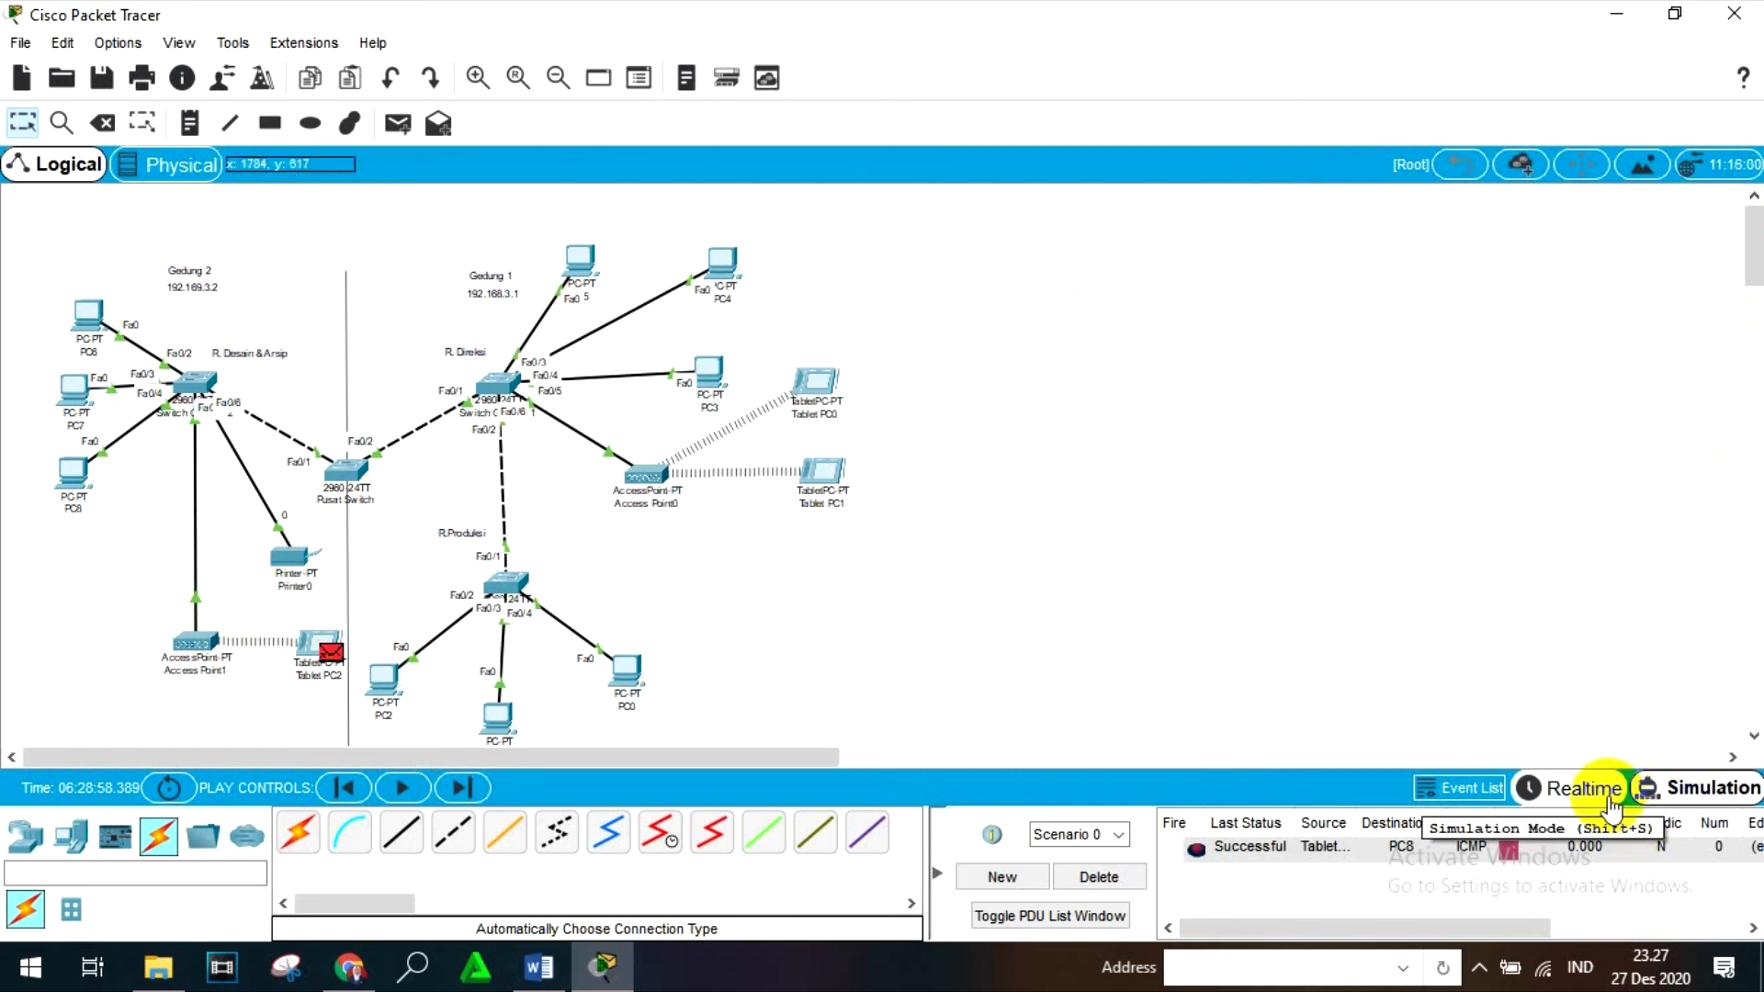
left_click(1575, 788)
left_click(1480, 969)
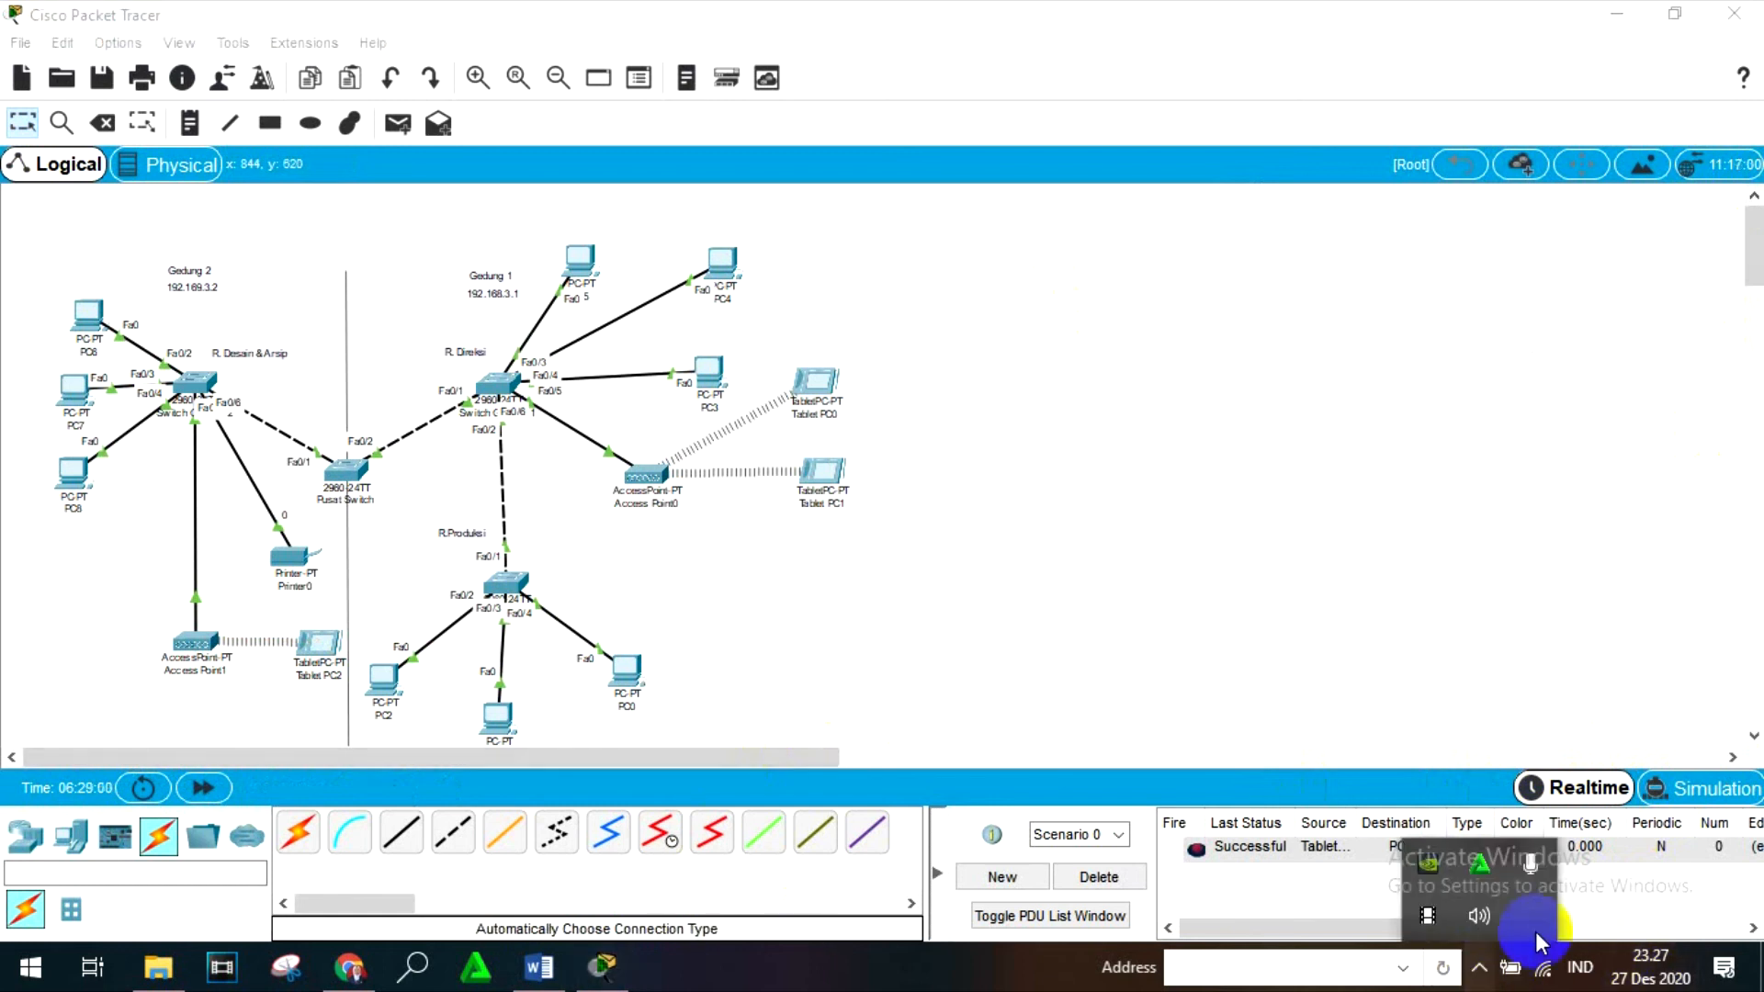